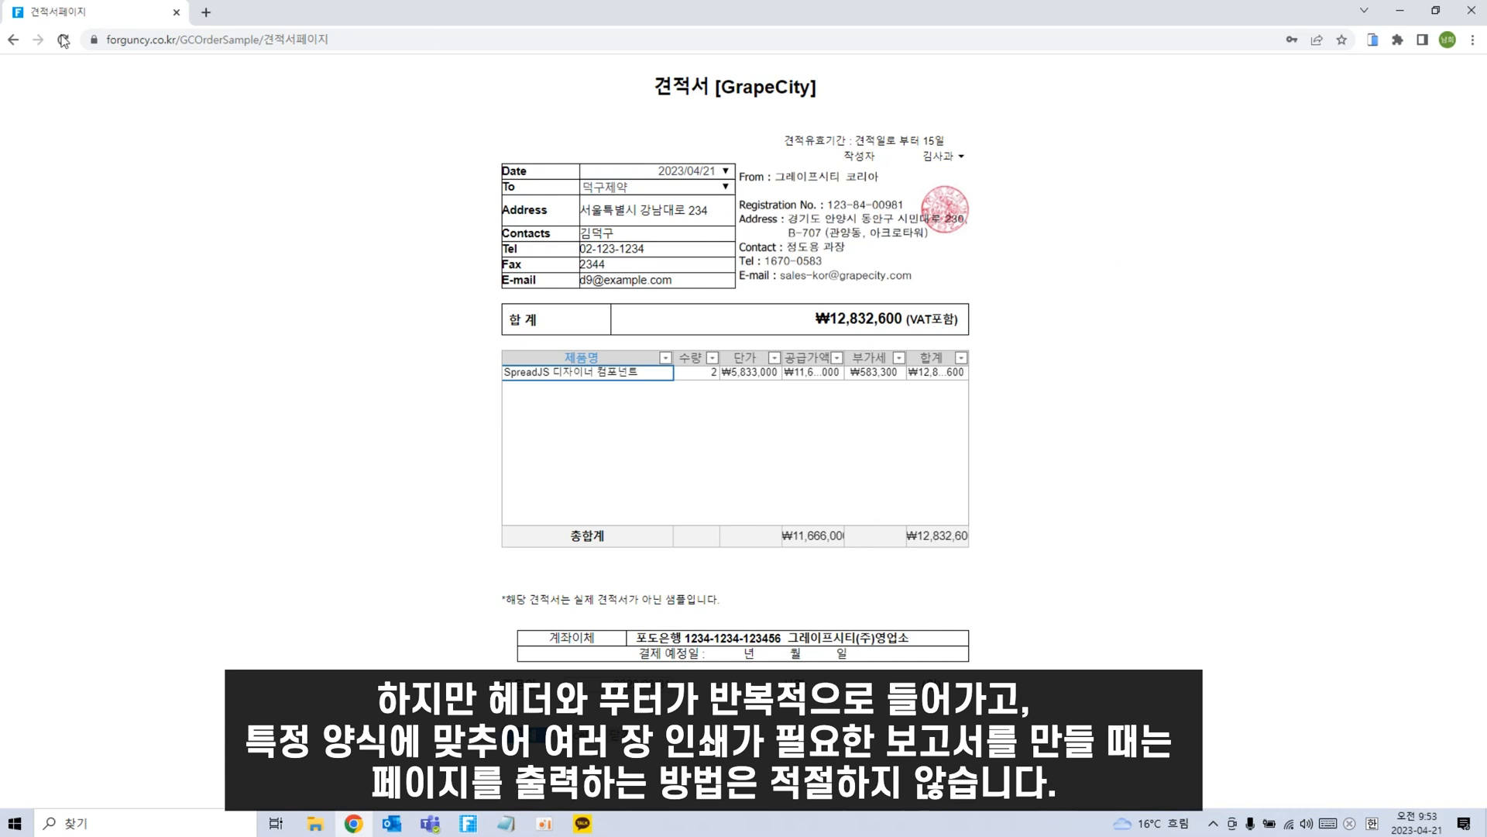
Return to the quote list and preview the 인보이스 invoice for the first quote.
left_click(13, 40)
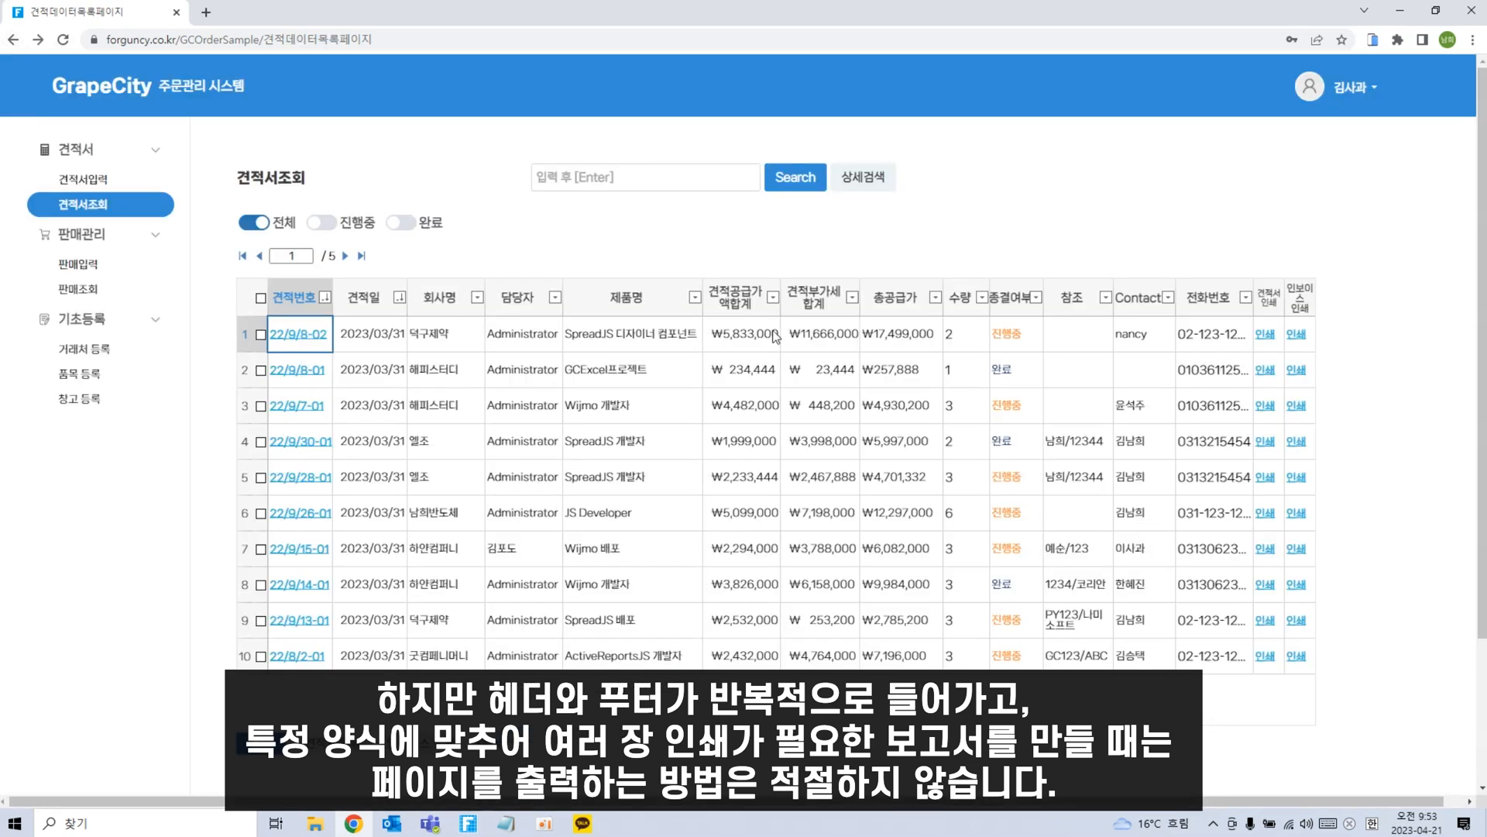
left_click(1298, 341)
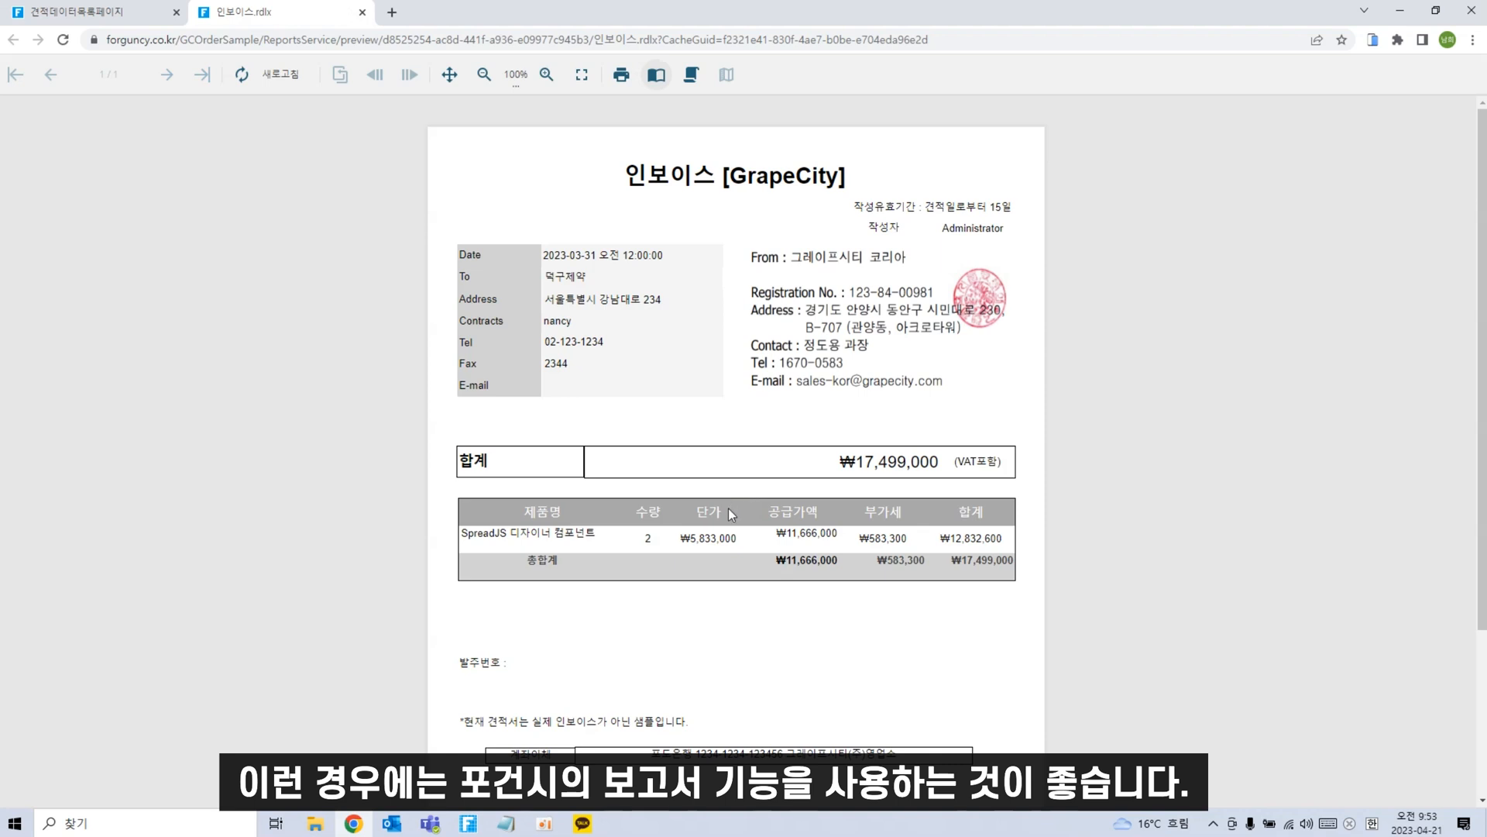
scroll(729, 508, "down", 2)
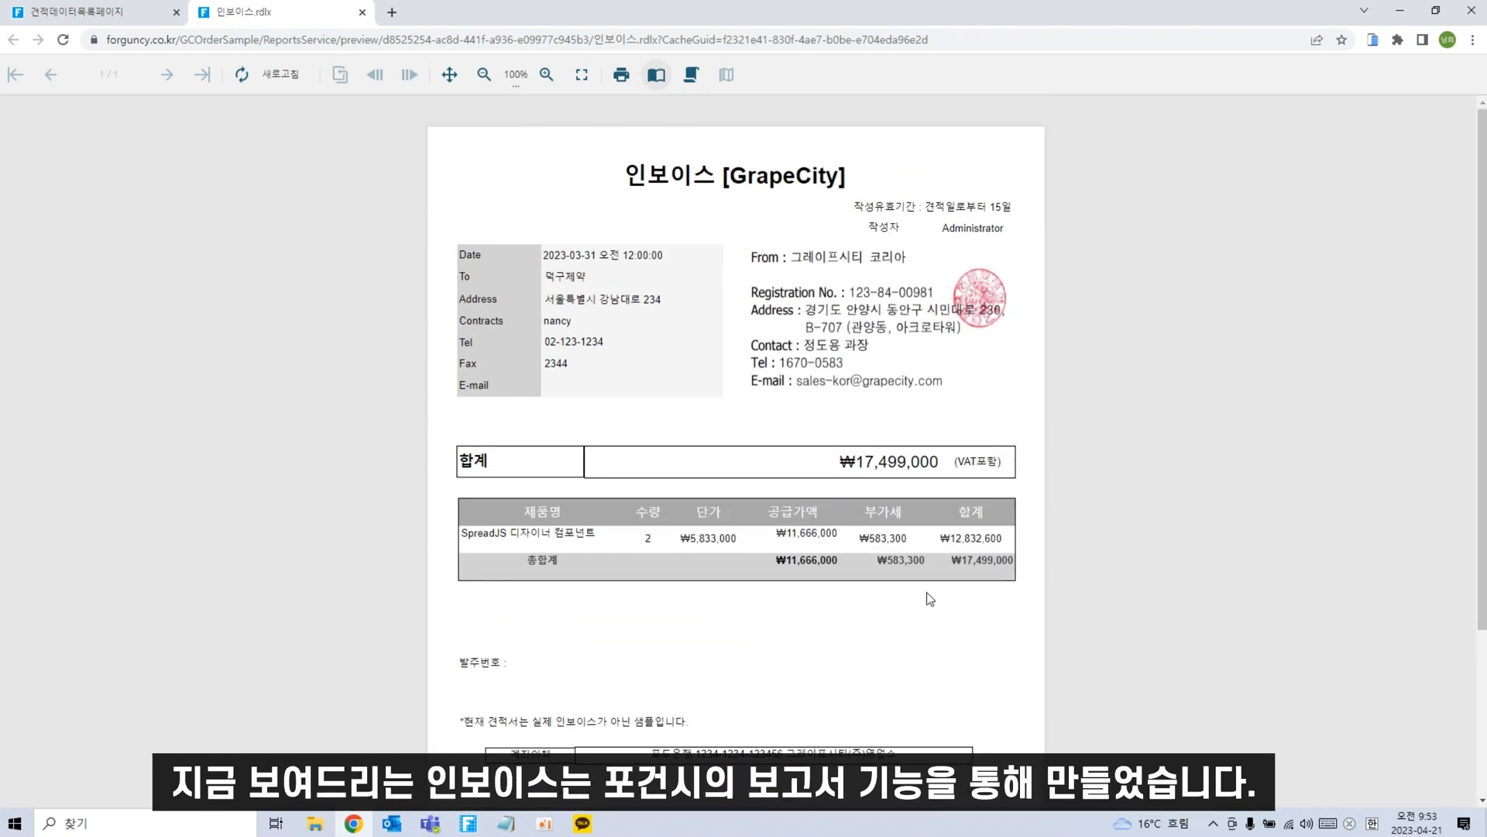
scroll(1069, 618, "down", 2)
scroll(1069, 617, "up", 1)
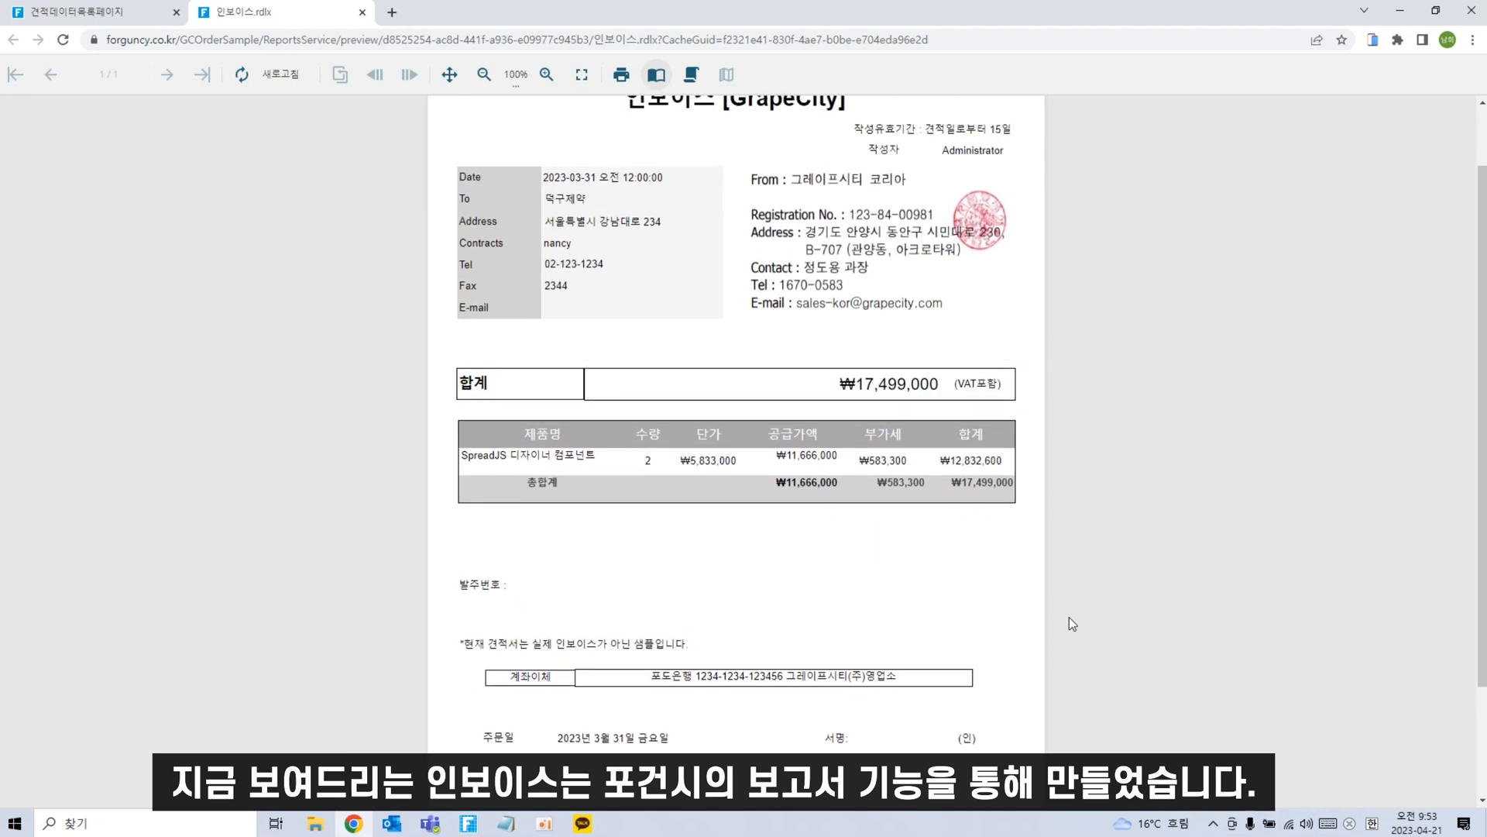
scroll(1067, 618, "up", 1)
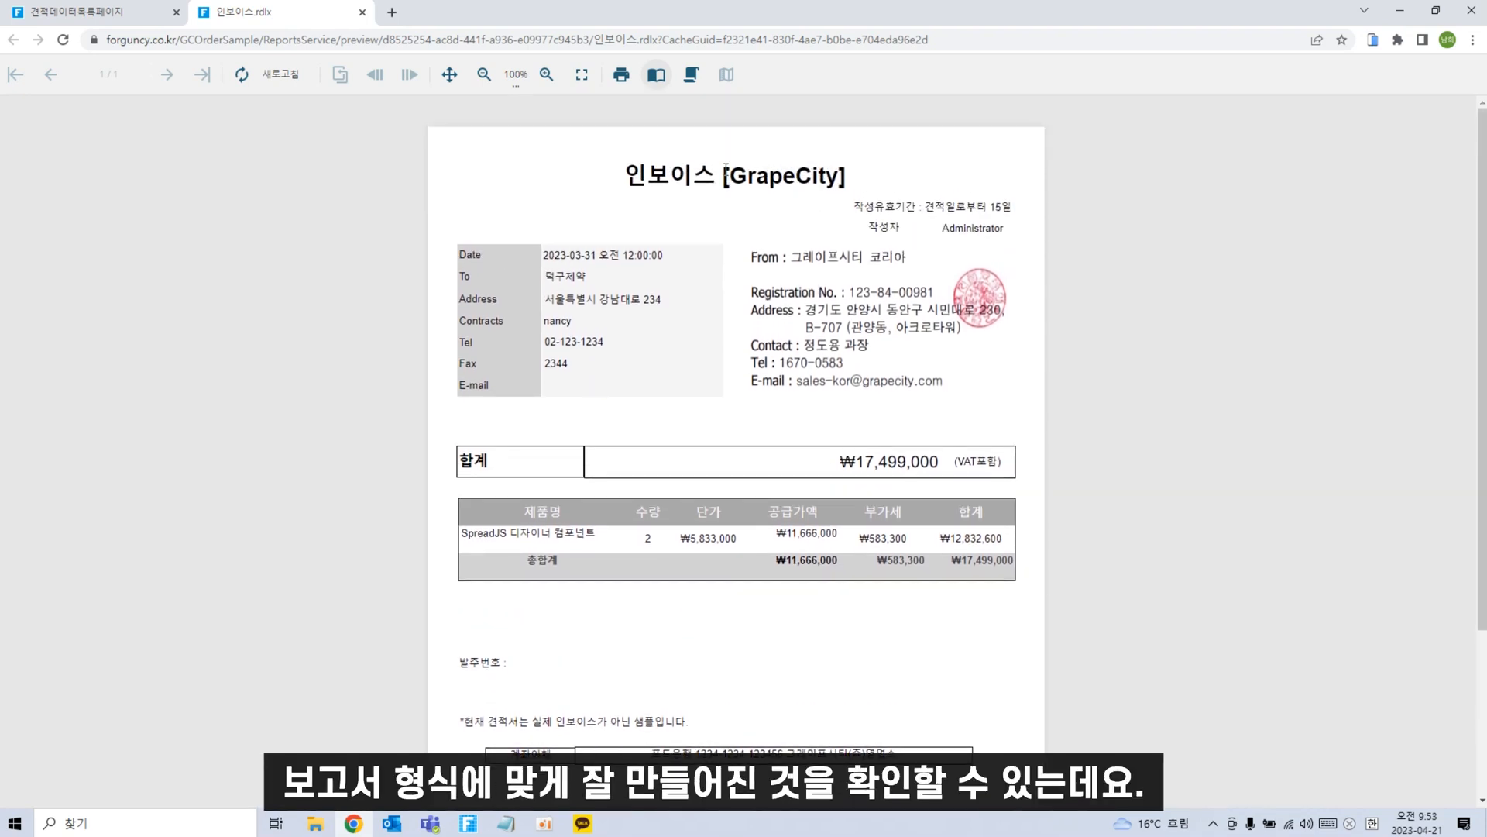
scroll(626, 691, "down", 2)
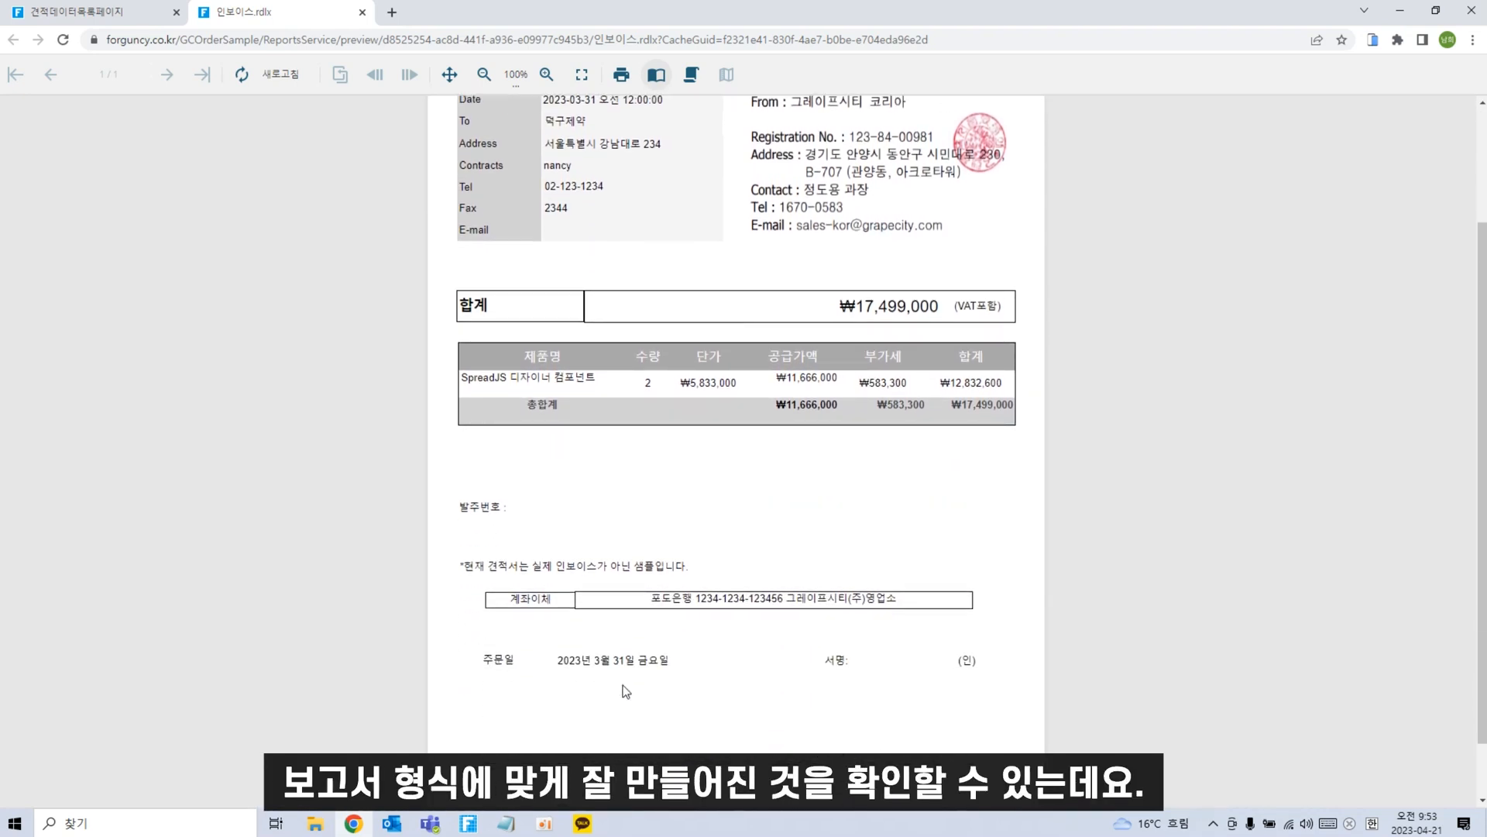
Close the invoice preview and switch to the ERP_tutorial_07 project in Forguncy Builder.
left_click(361, 13)
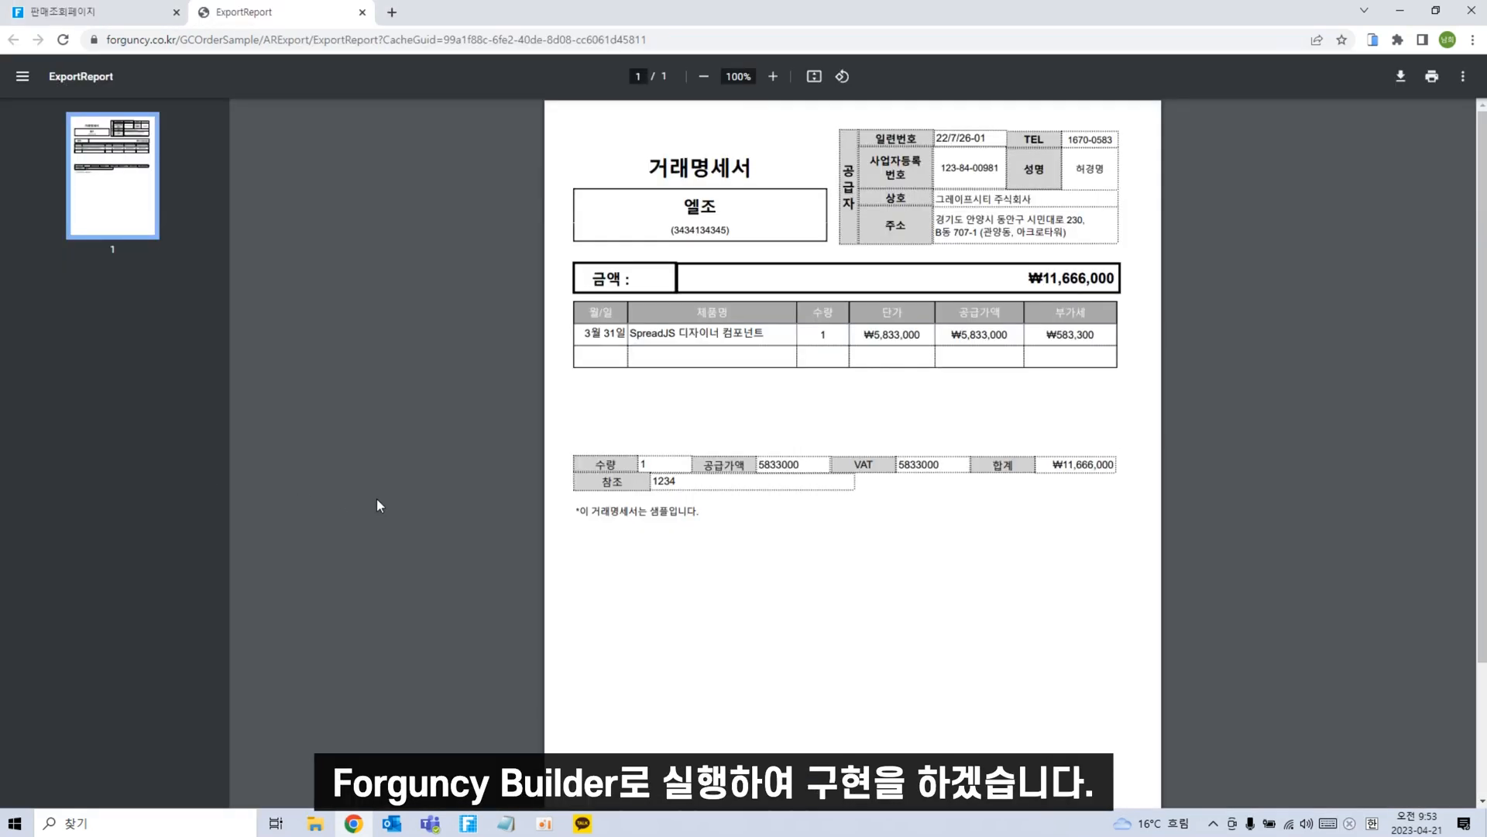
mouse_move(468, 823)
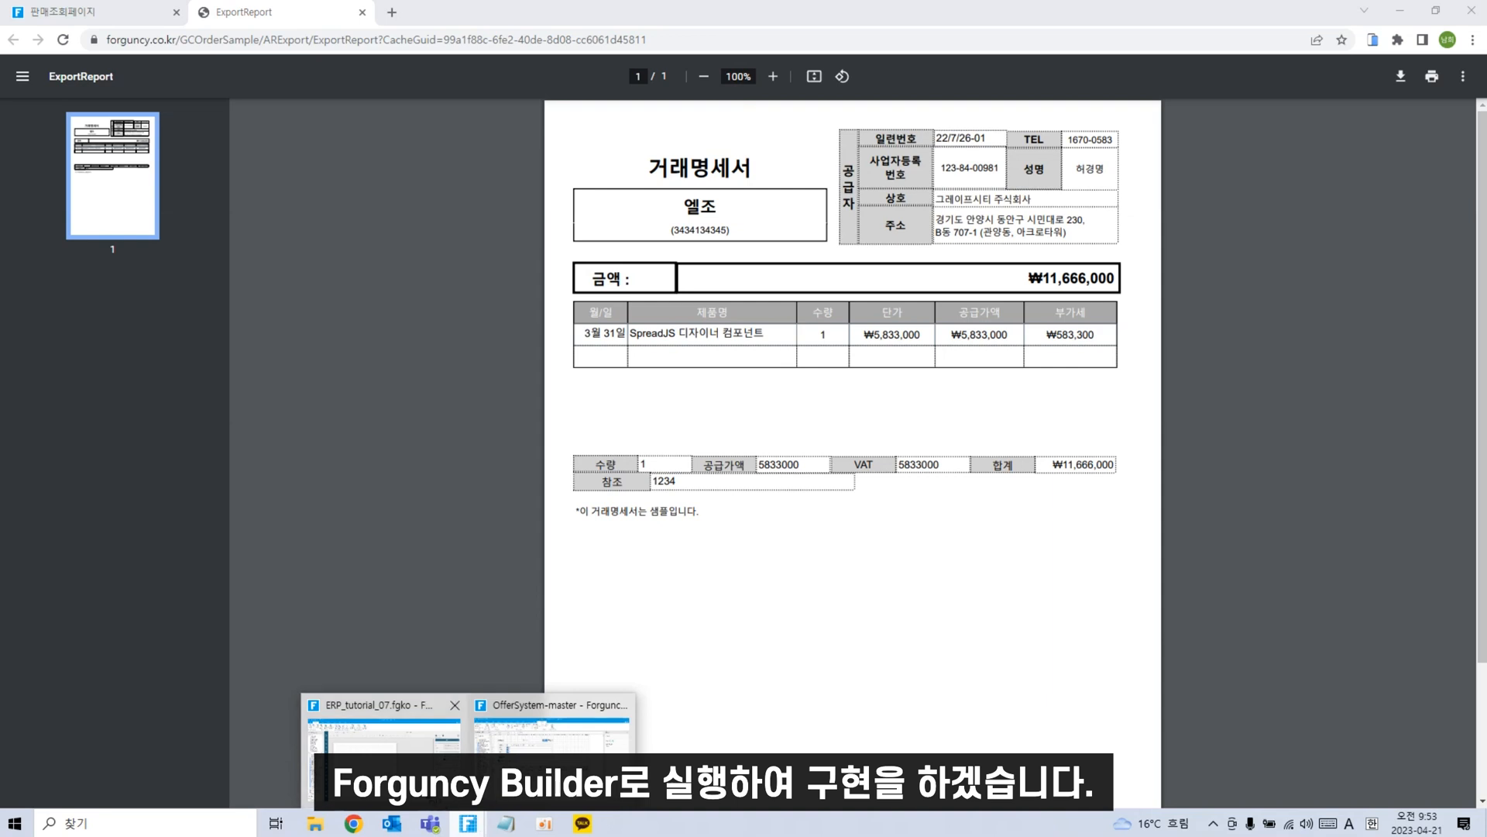
left_click(387, 763)
Create a new blank A4 page report, 보고서1, from the 만들기 ribbon.
scroll(82, 655, "up", 9)
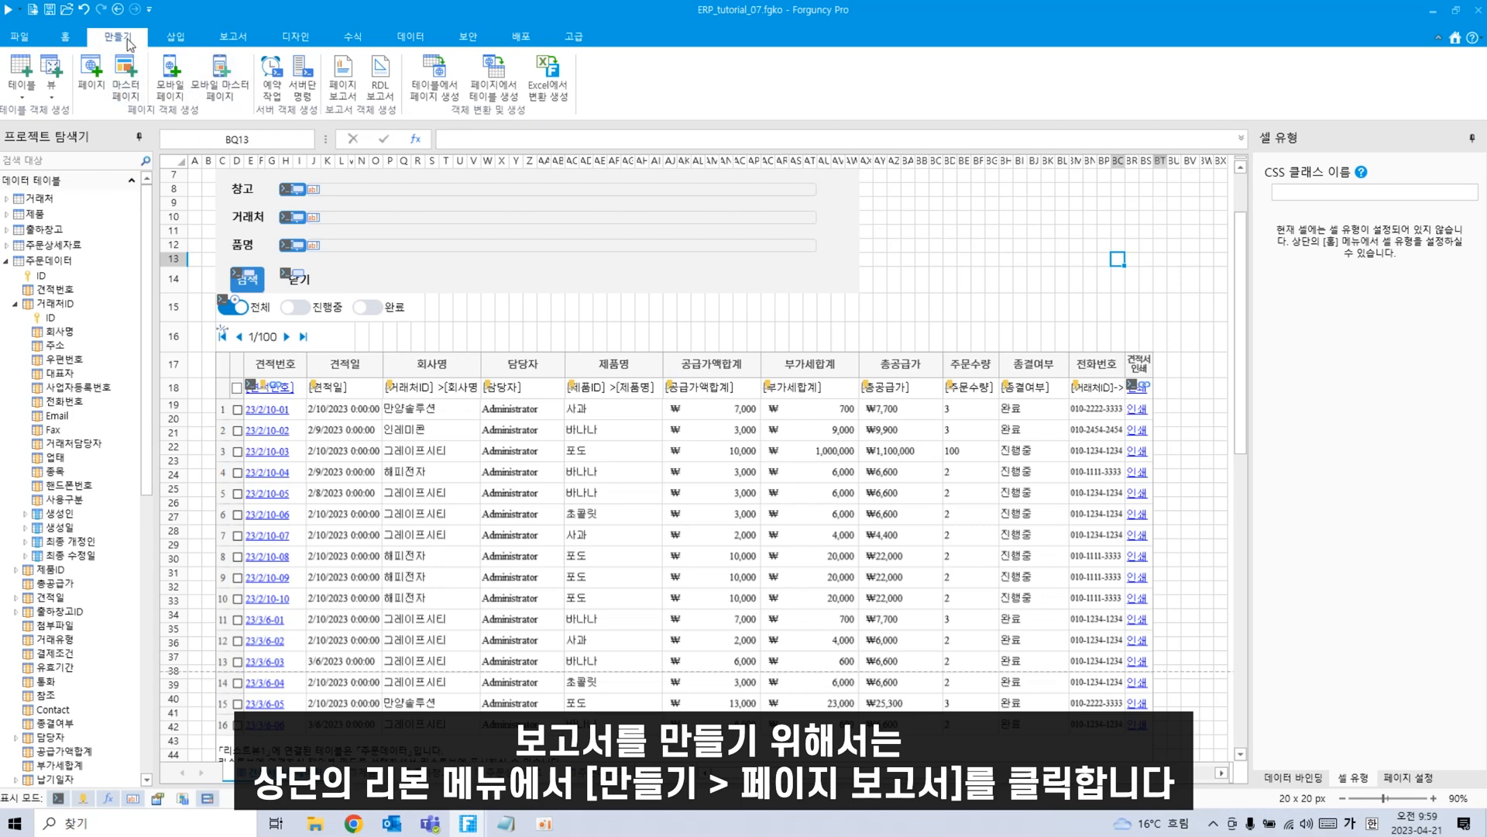
left_click(345, 91)
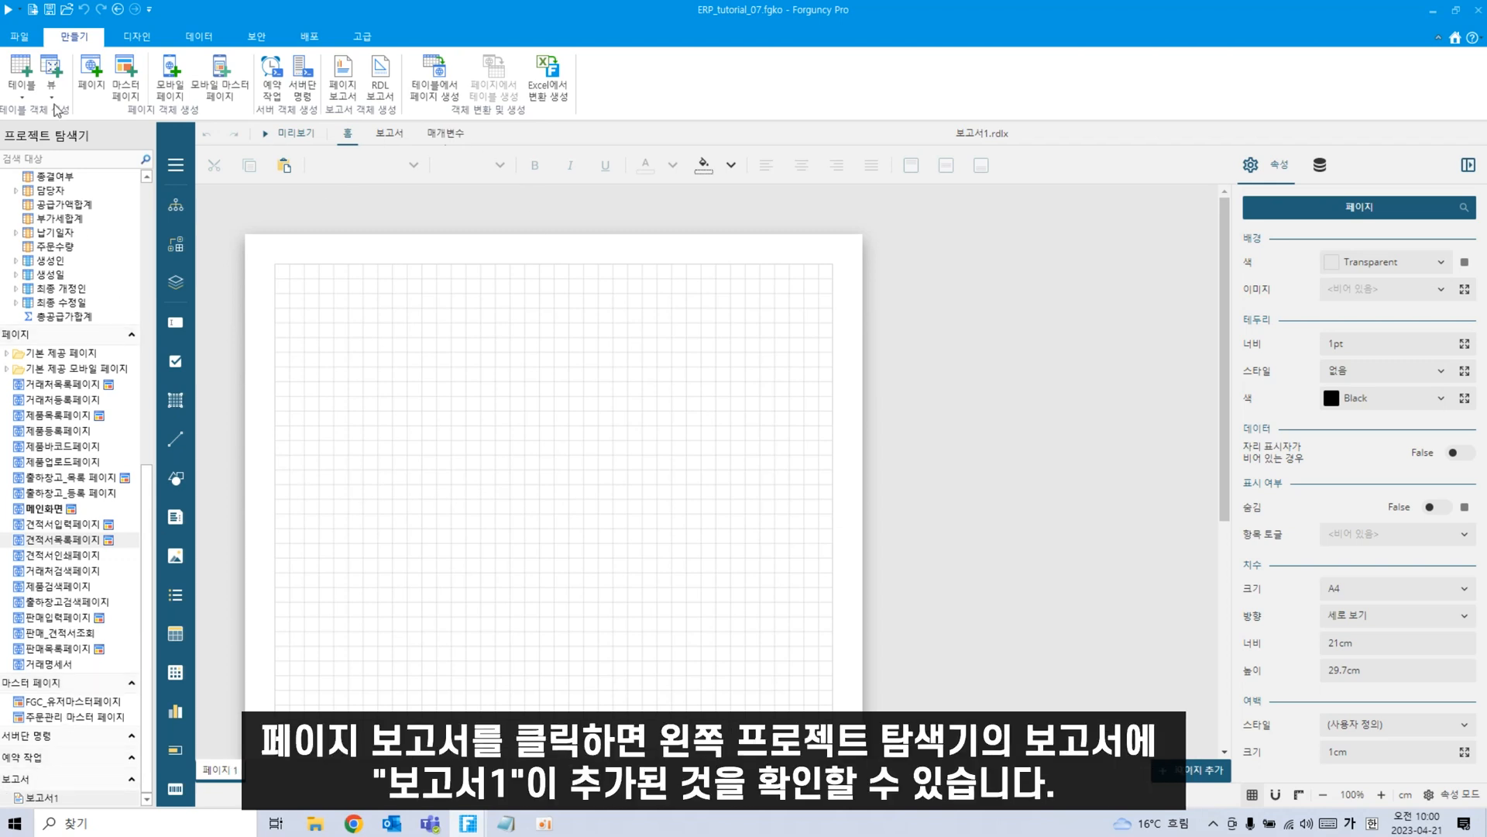
Rename the 보고서1 report to 인보이스 in the Project Explorer.
left_click(57, 804)
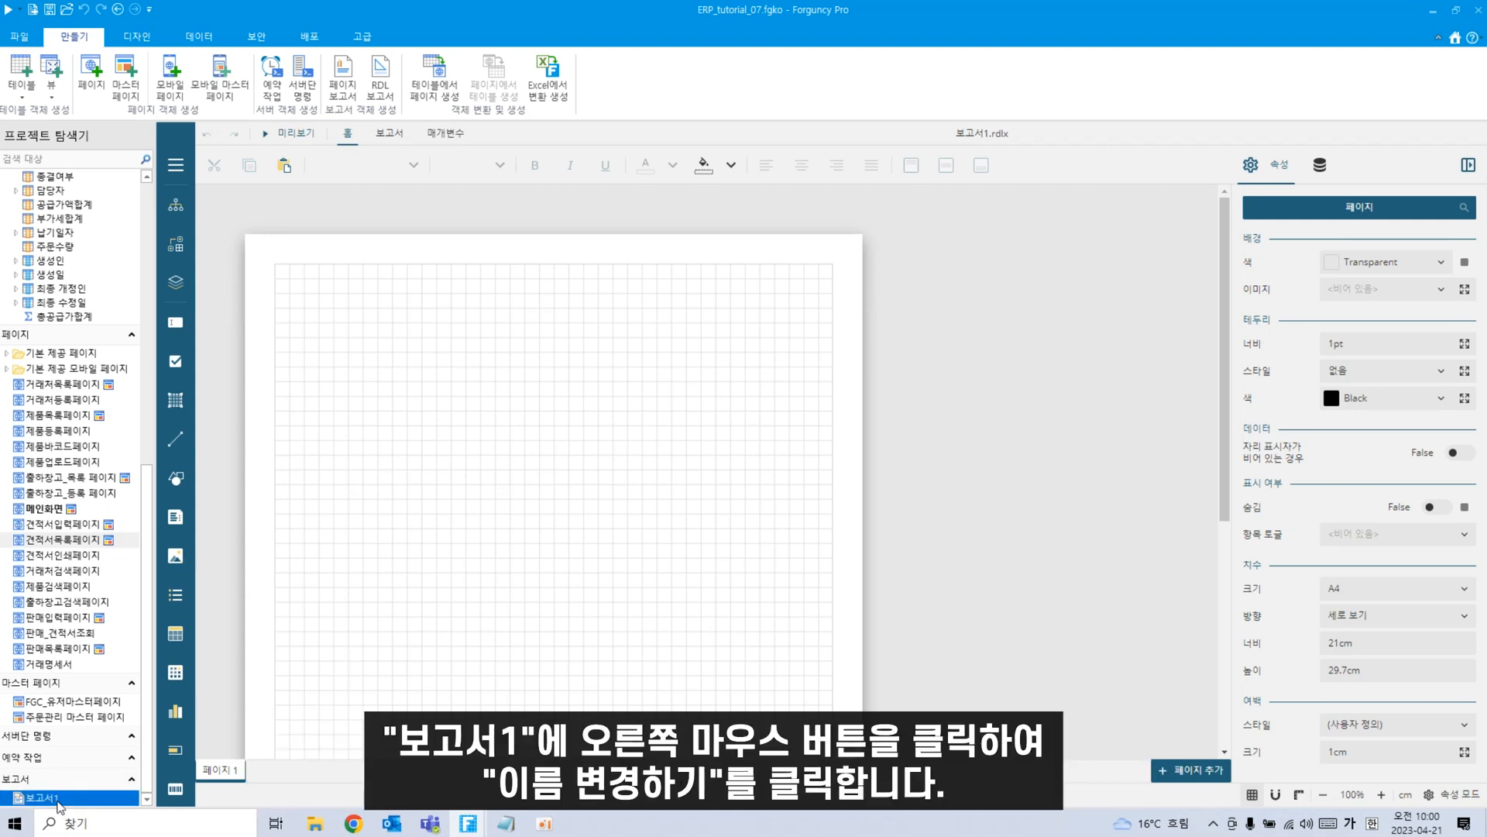
right_click(57, 804)
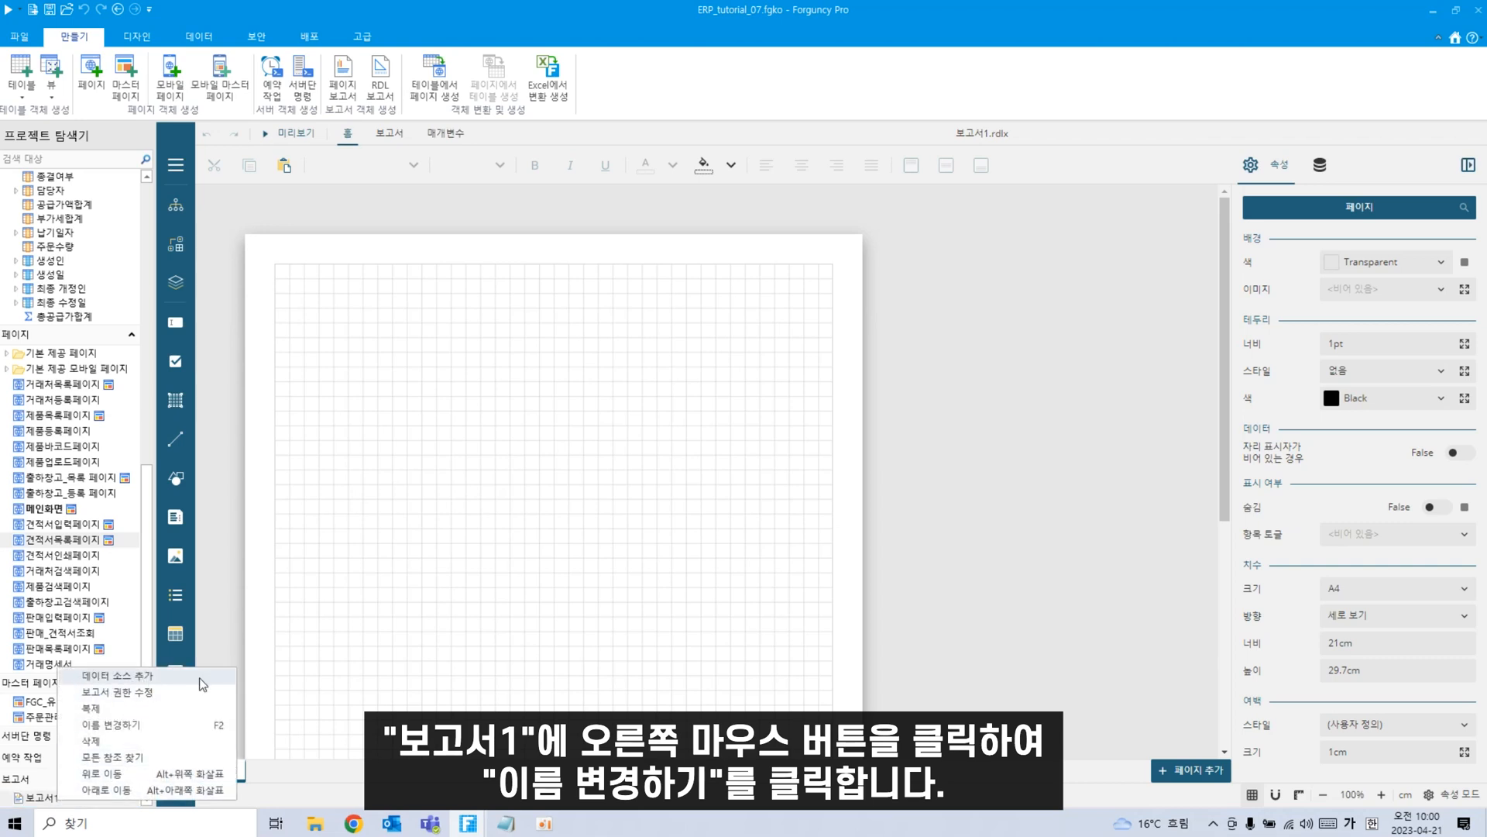
left_click(151, 724)
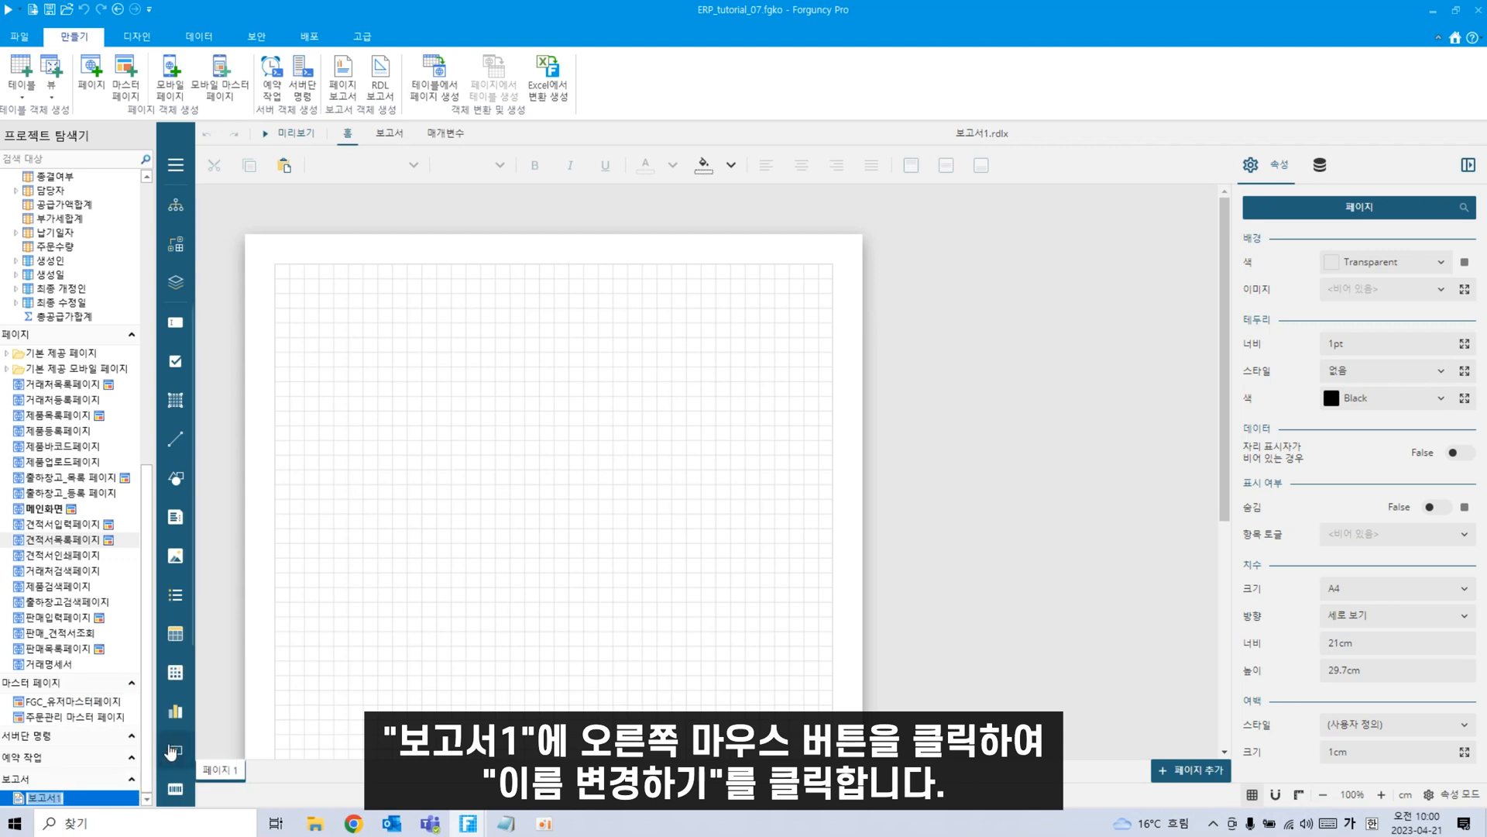
type("ㅇ")
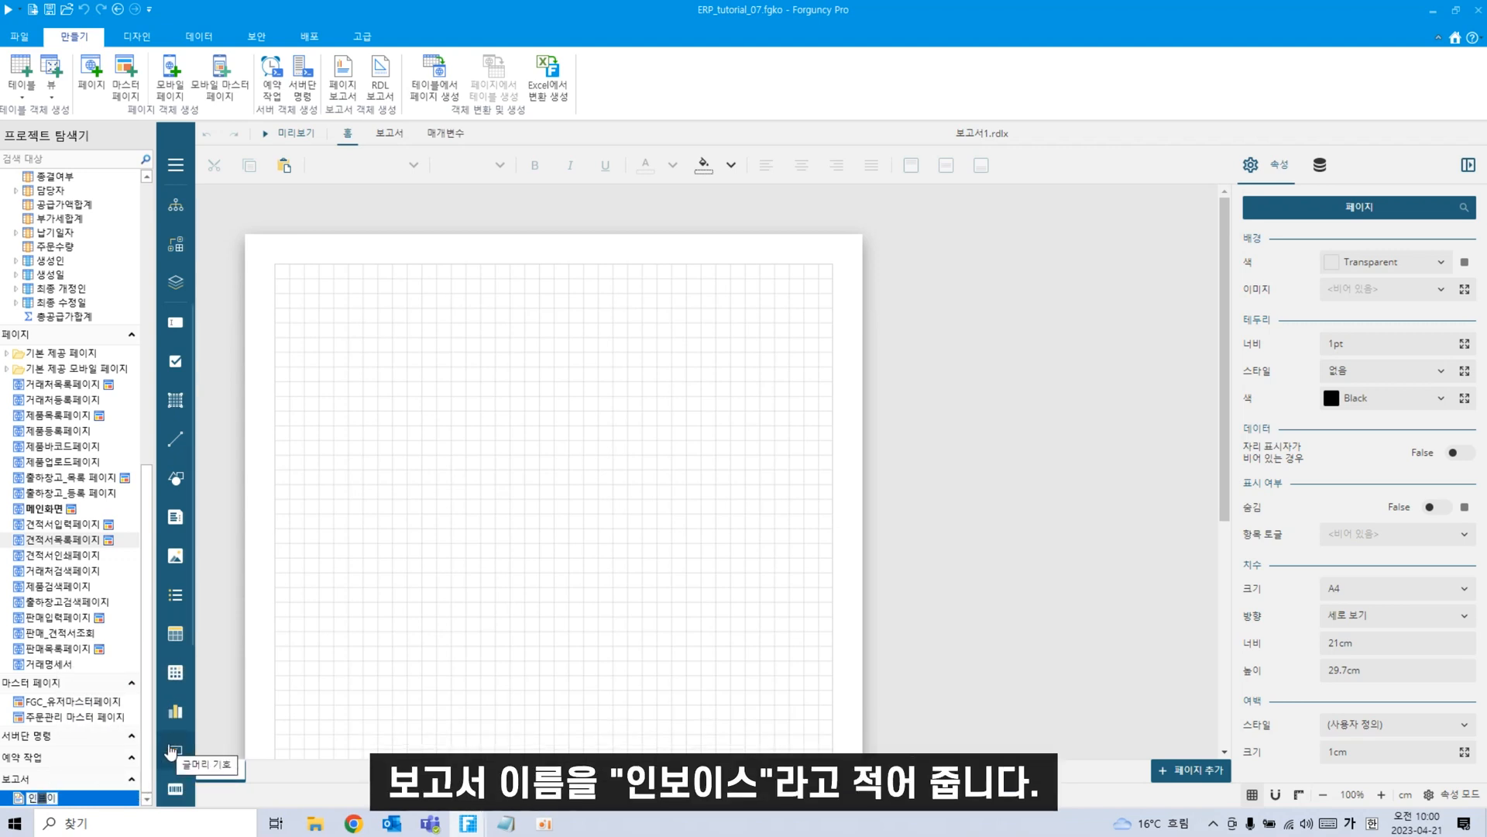
type("보이스")
key("Return")
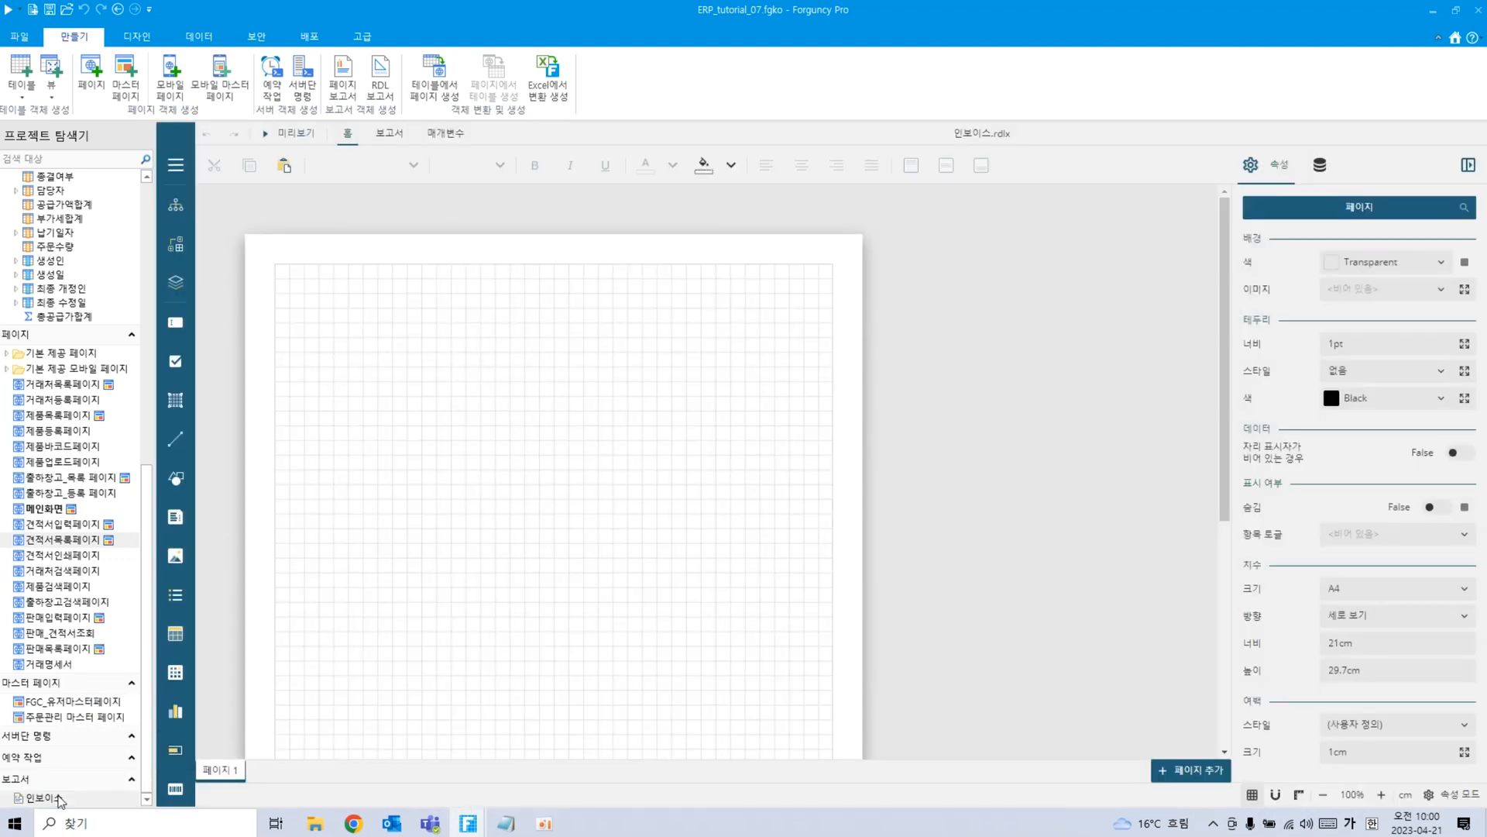
right_click(60, 798)
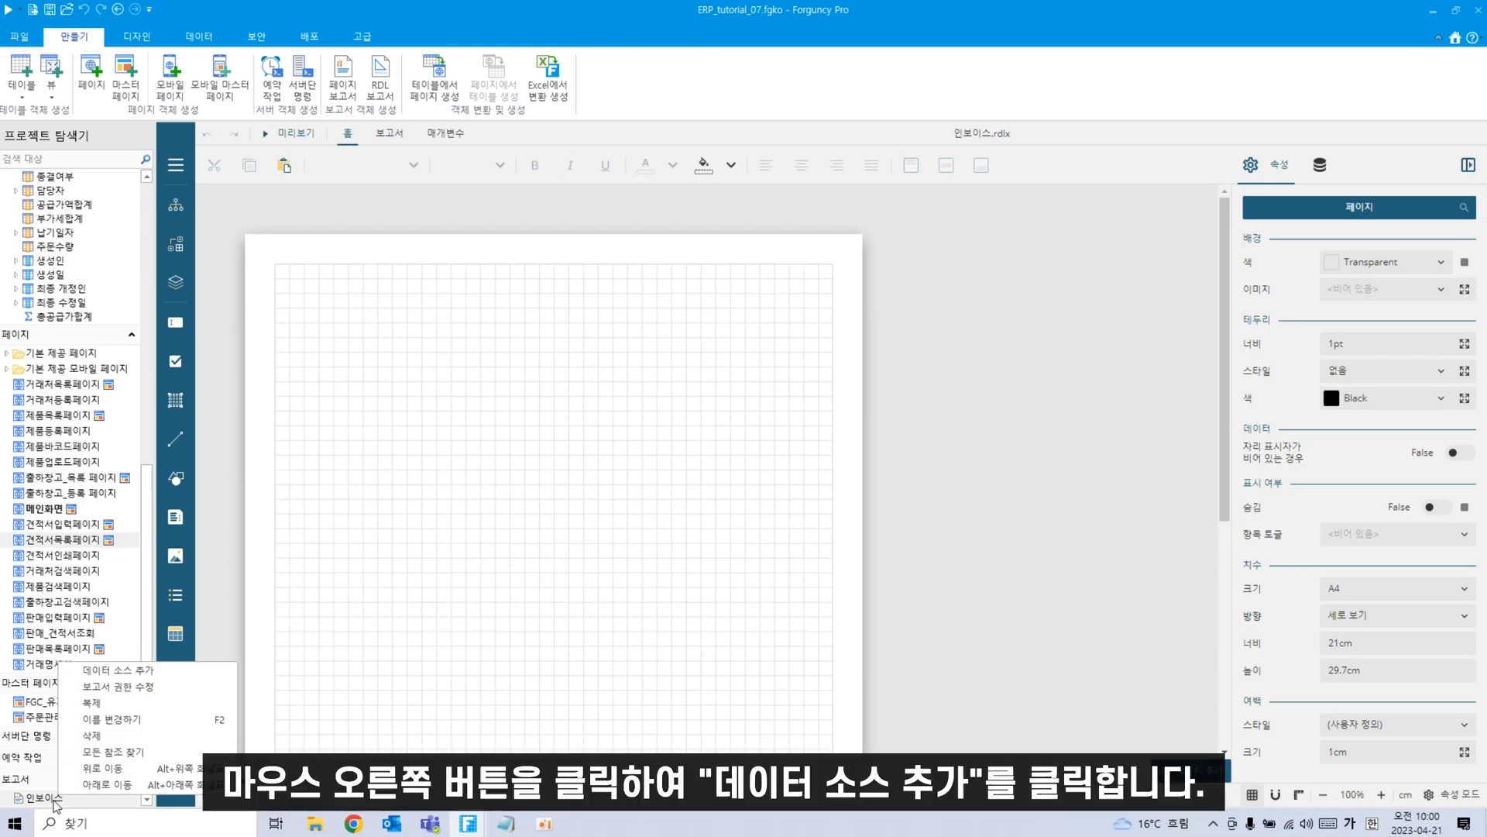
Add a data source to 인보이스 using the 주문상세자료 table and name it 주문상세자료.
left_click(150, 672)
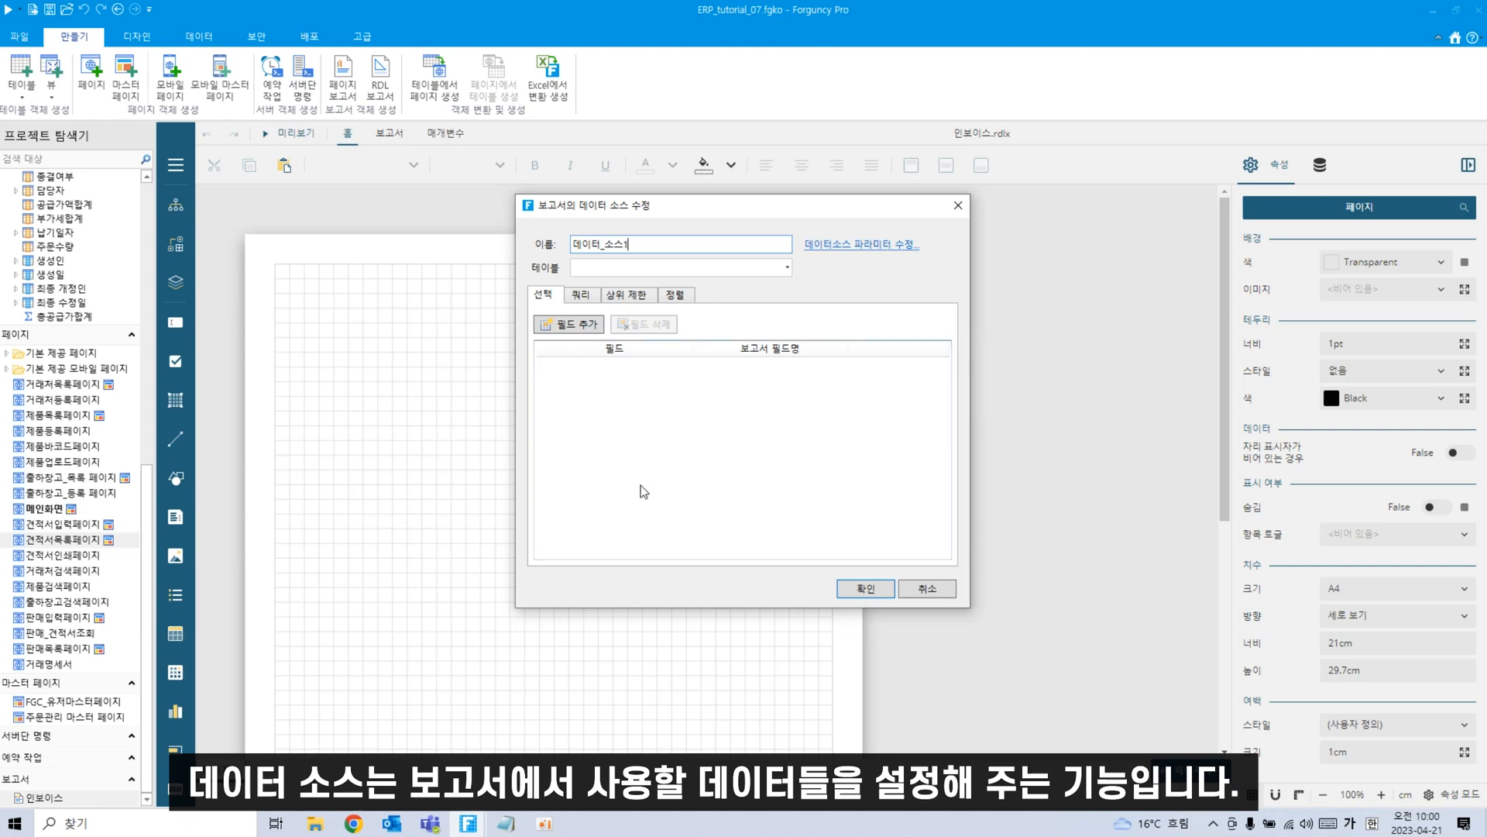
left_click(786, 268)
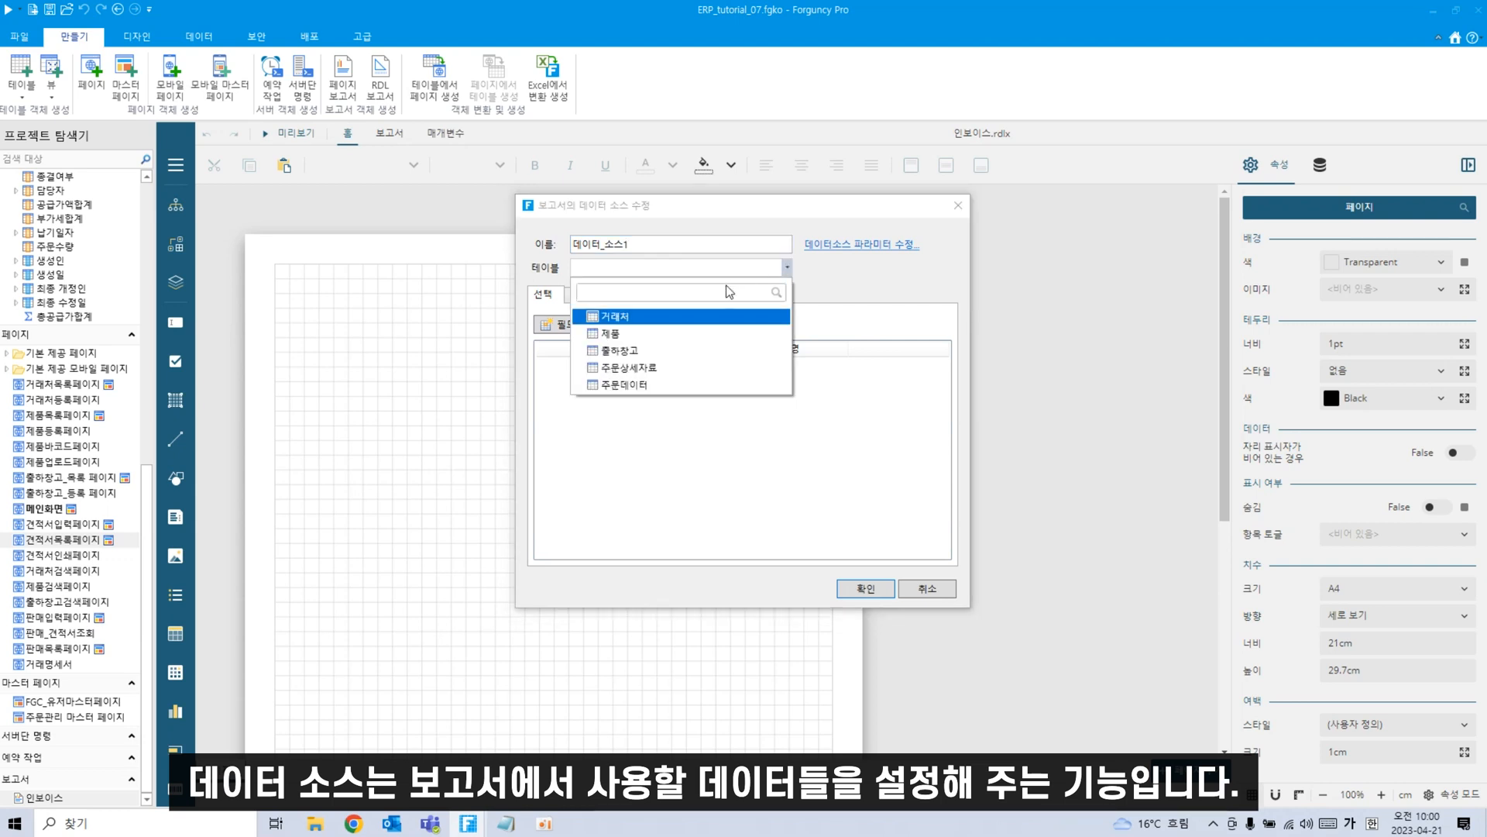
left_click(658, 368)
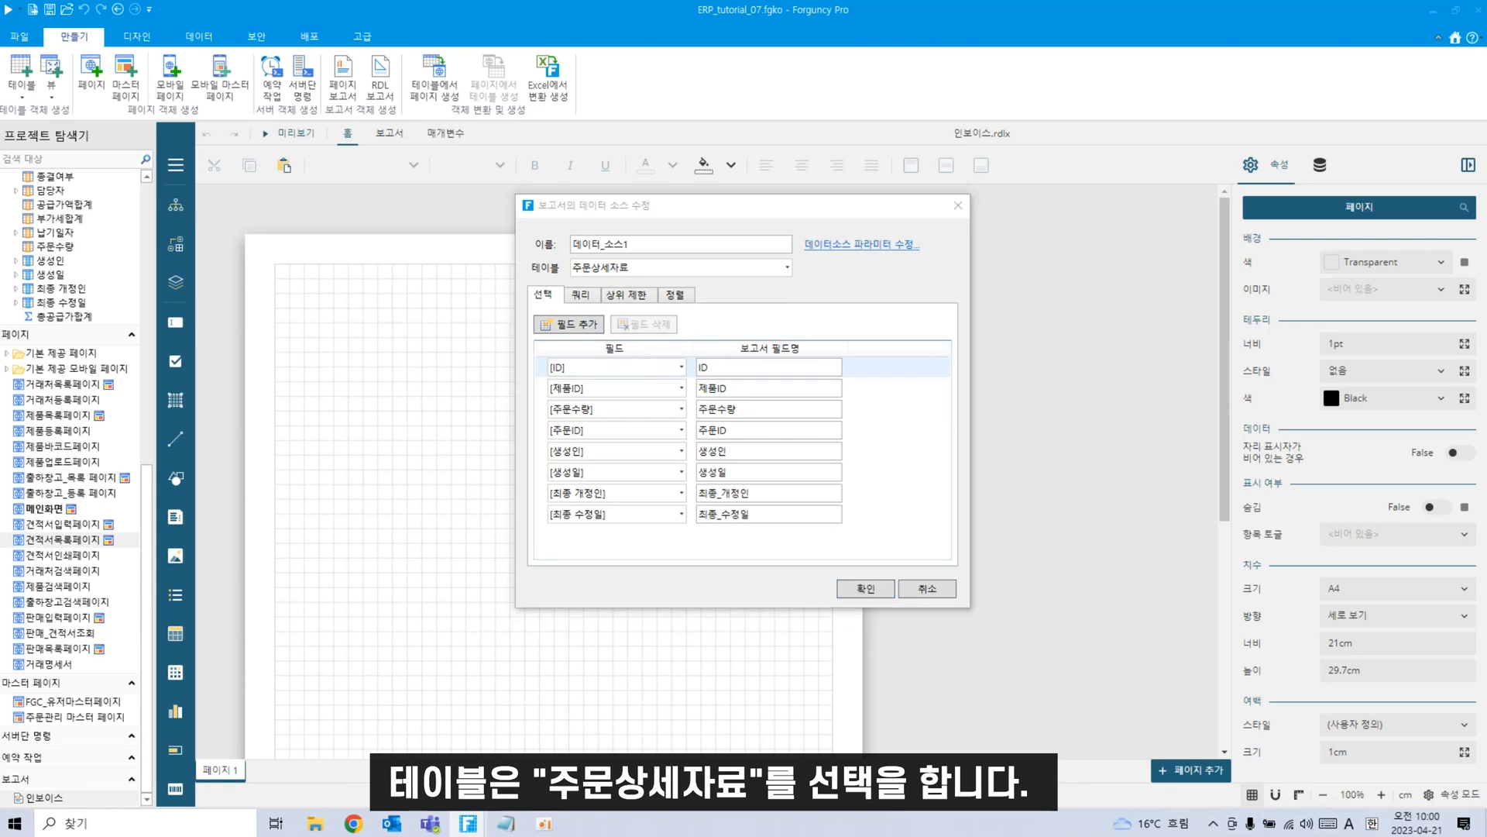
double_click(692, 245)
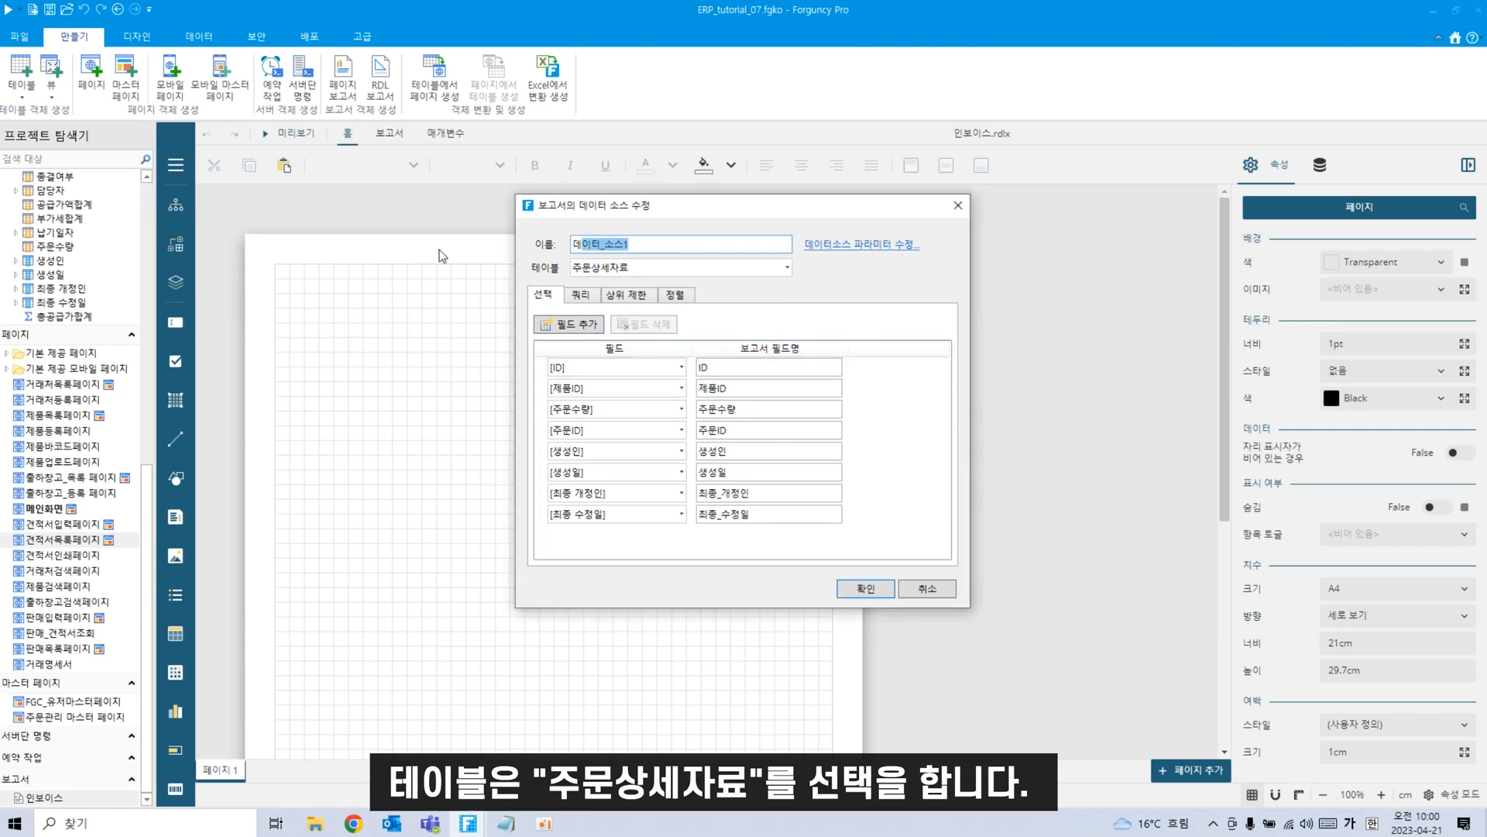
key("BackSpace")
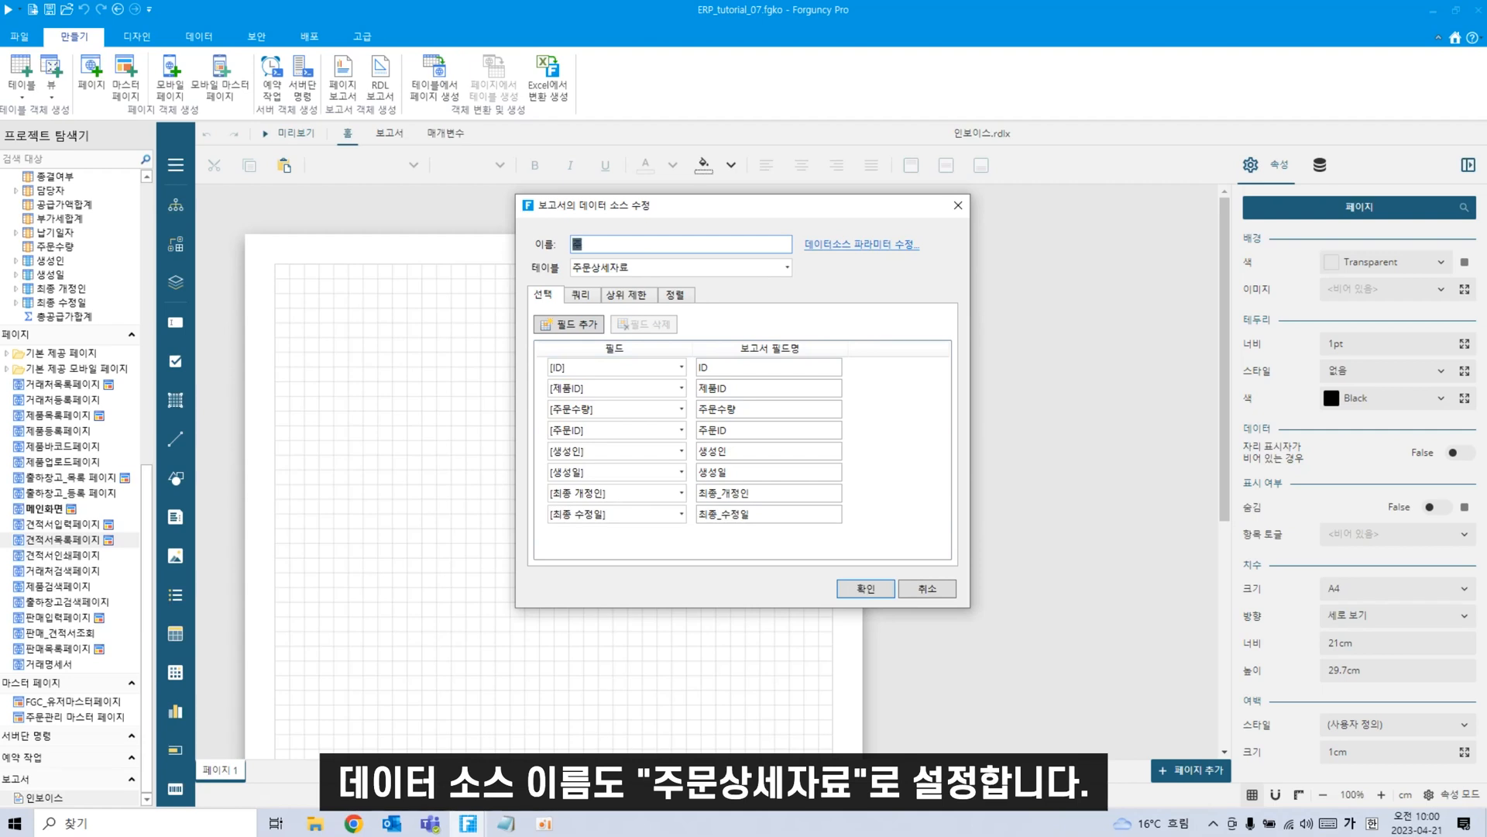
type("주문ㅅ")
type("세자료")
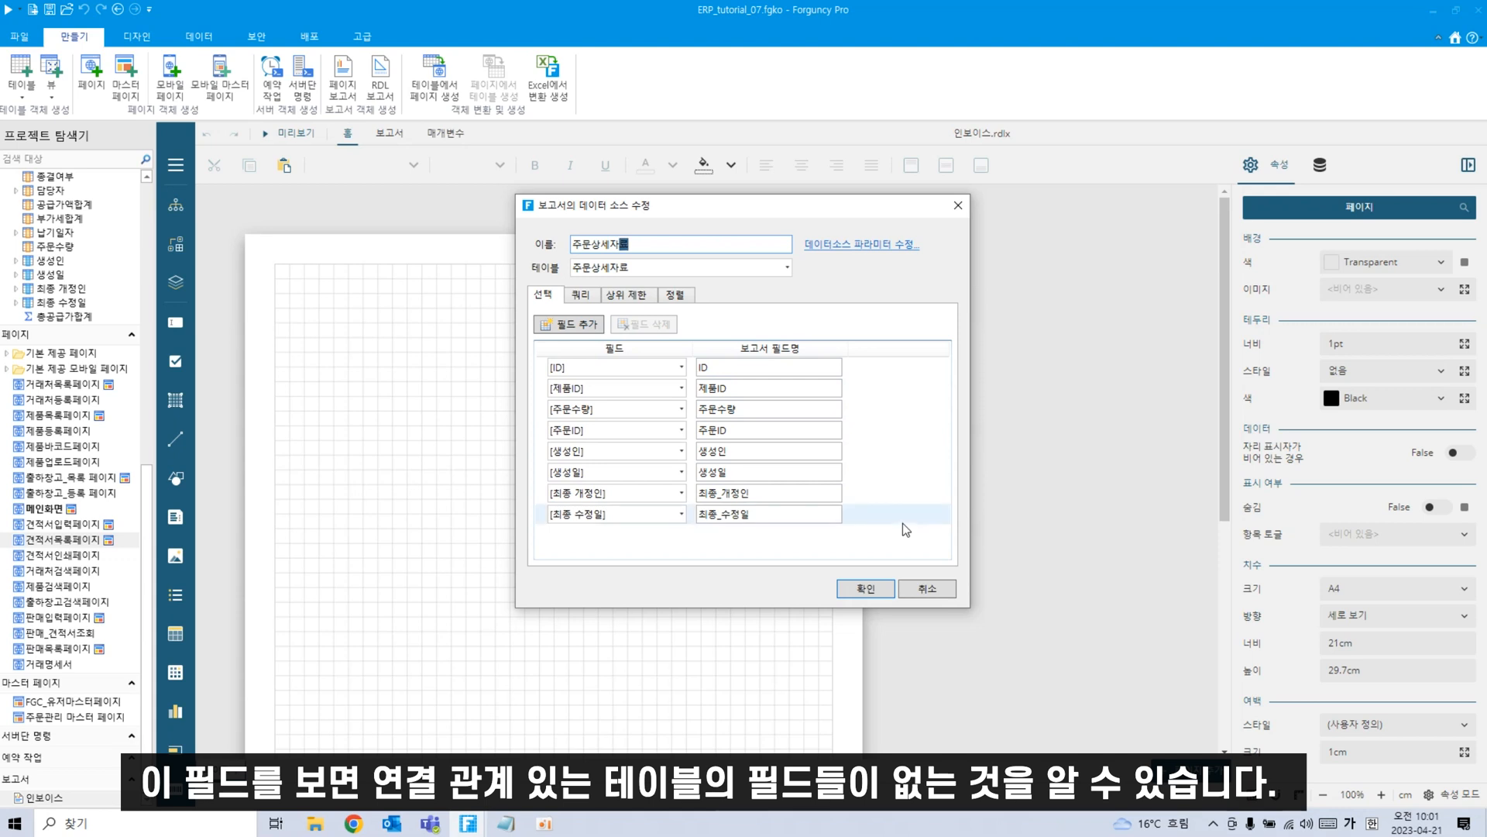
Add the order's 견적일 field and the client's 회사명 field to the data source.
left_click(586, 327)
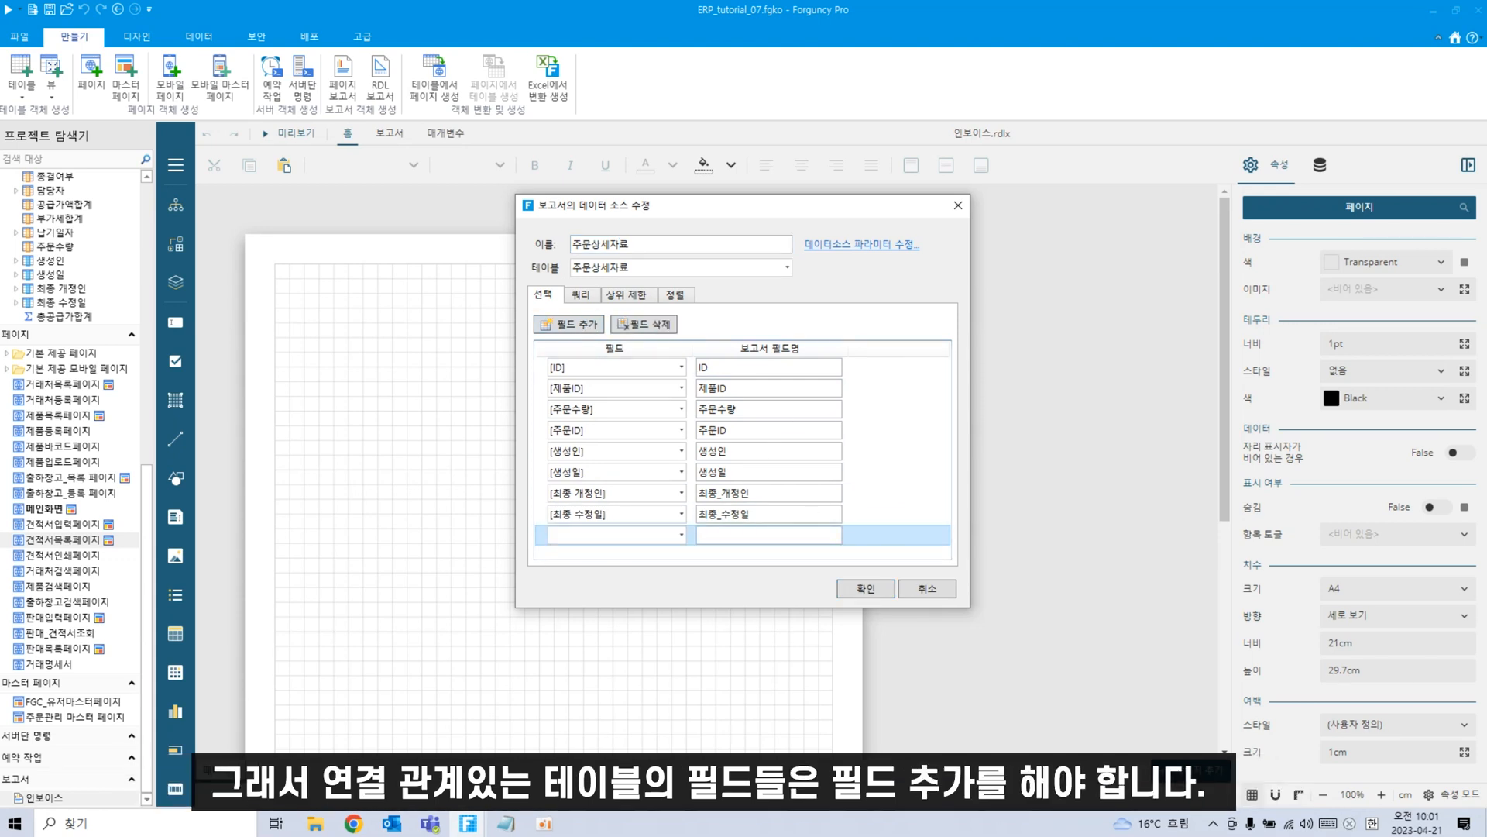
left_click(686, 536)
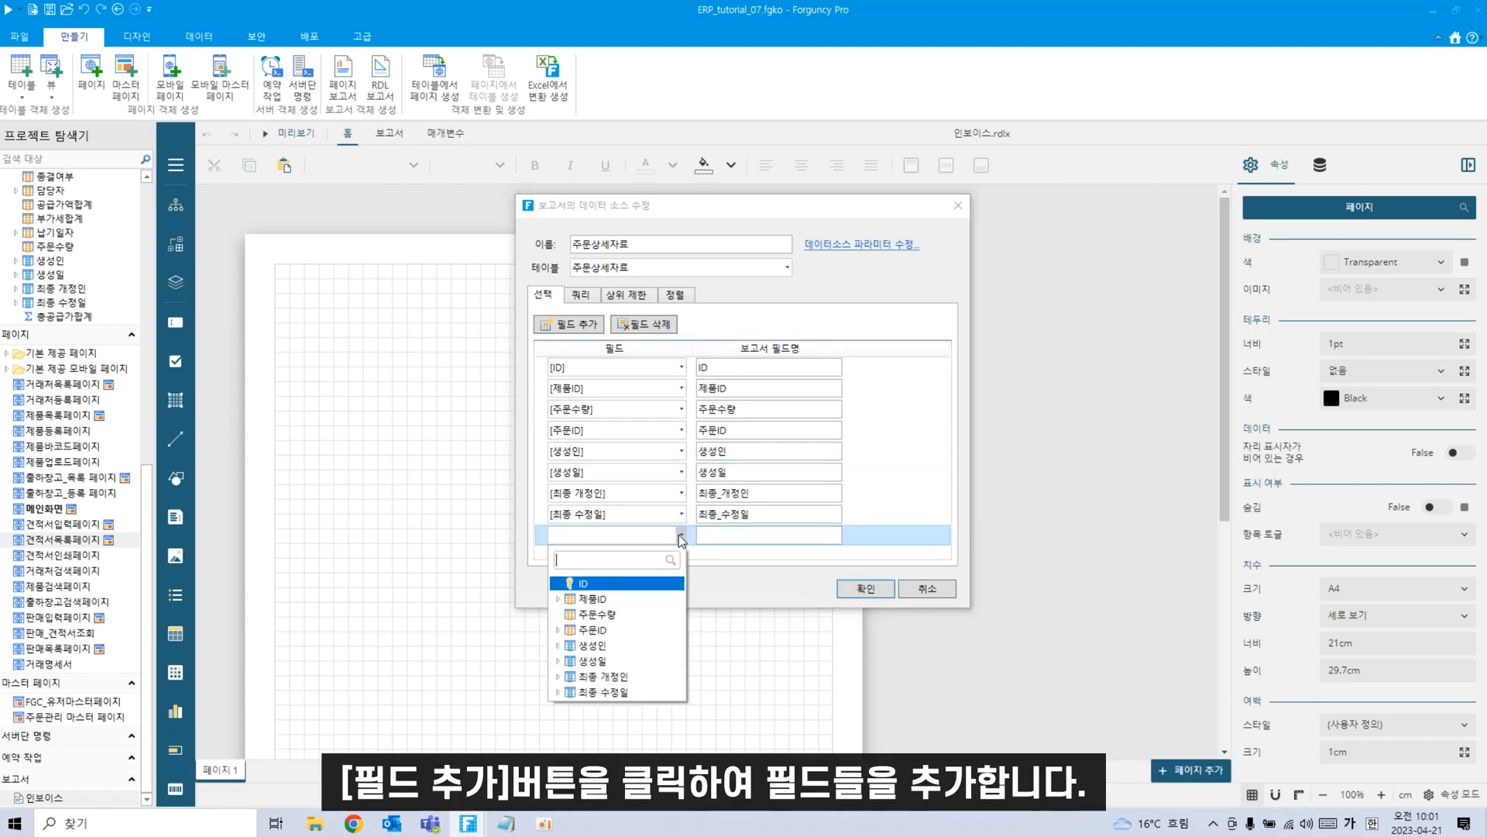
left_click(559, 630)
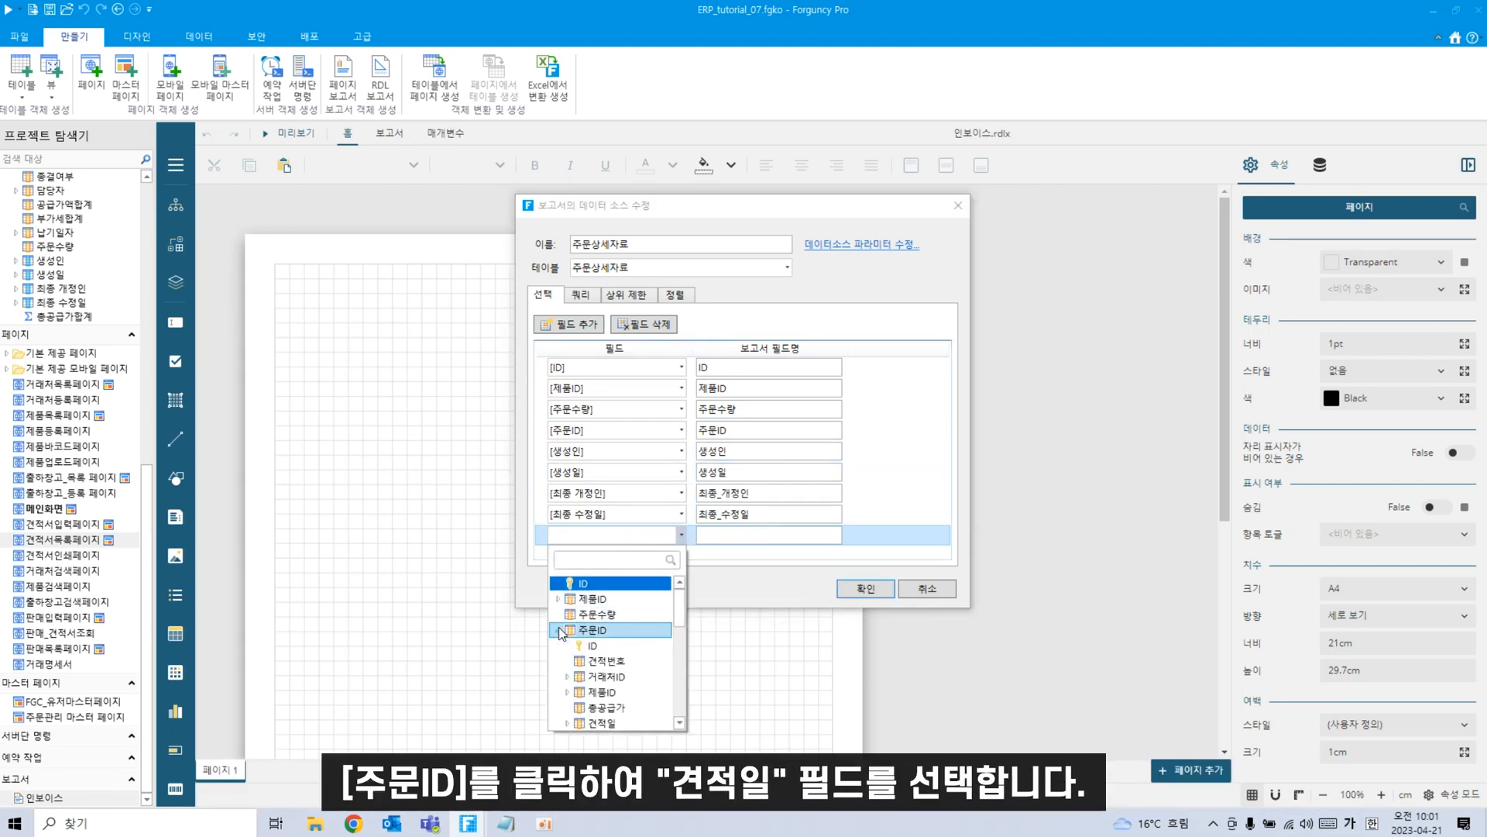
scroll(620, 674, "down", 1)
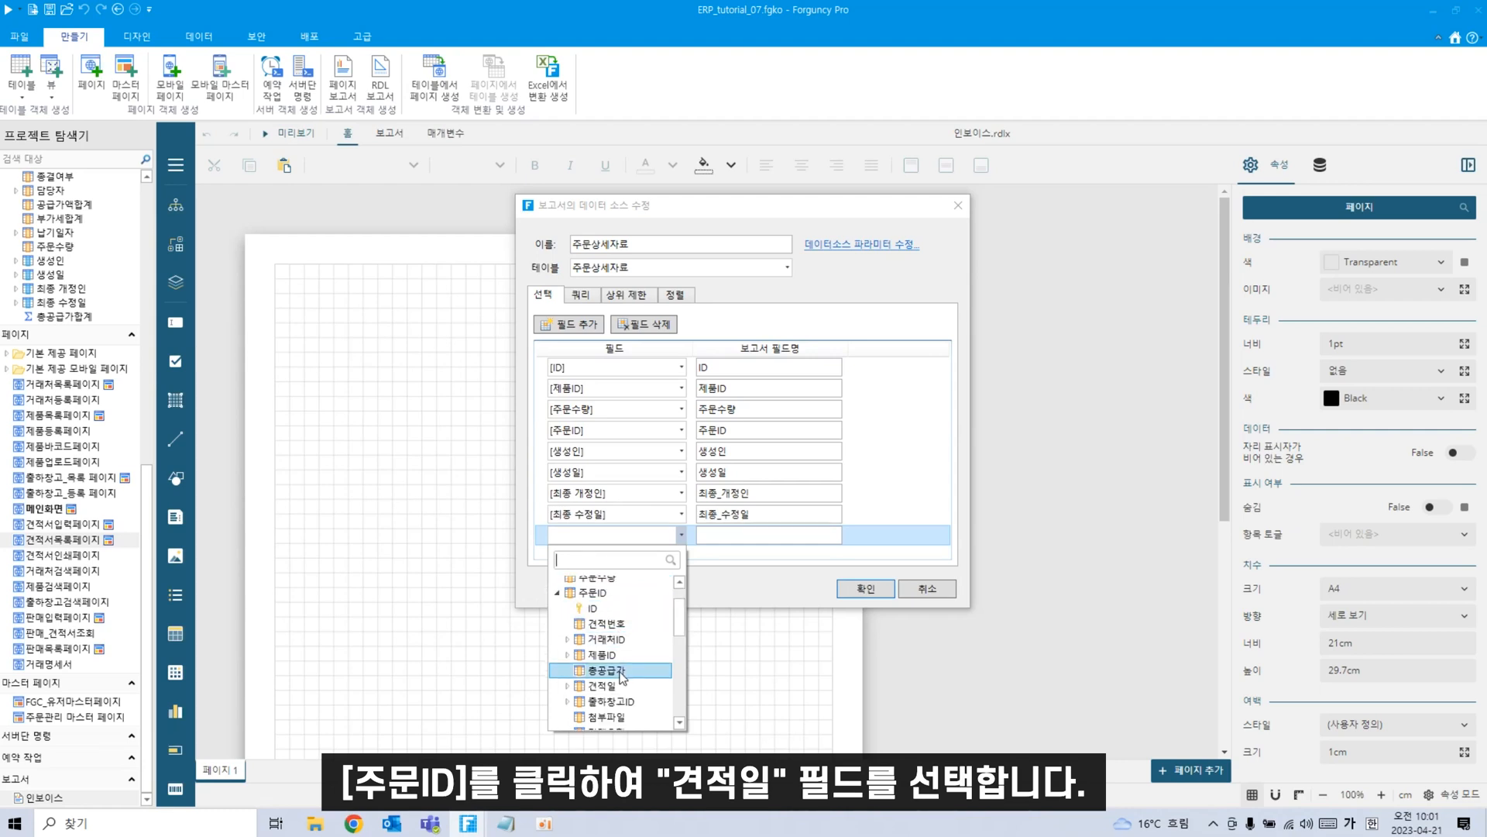
left_click(612, 685)
left_click(560, 331)
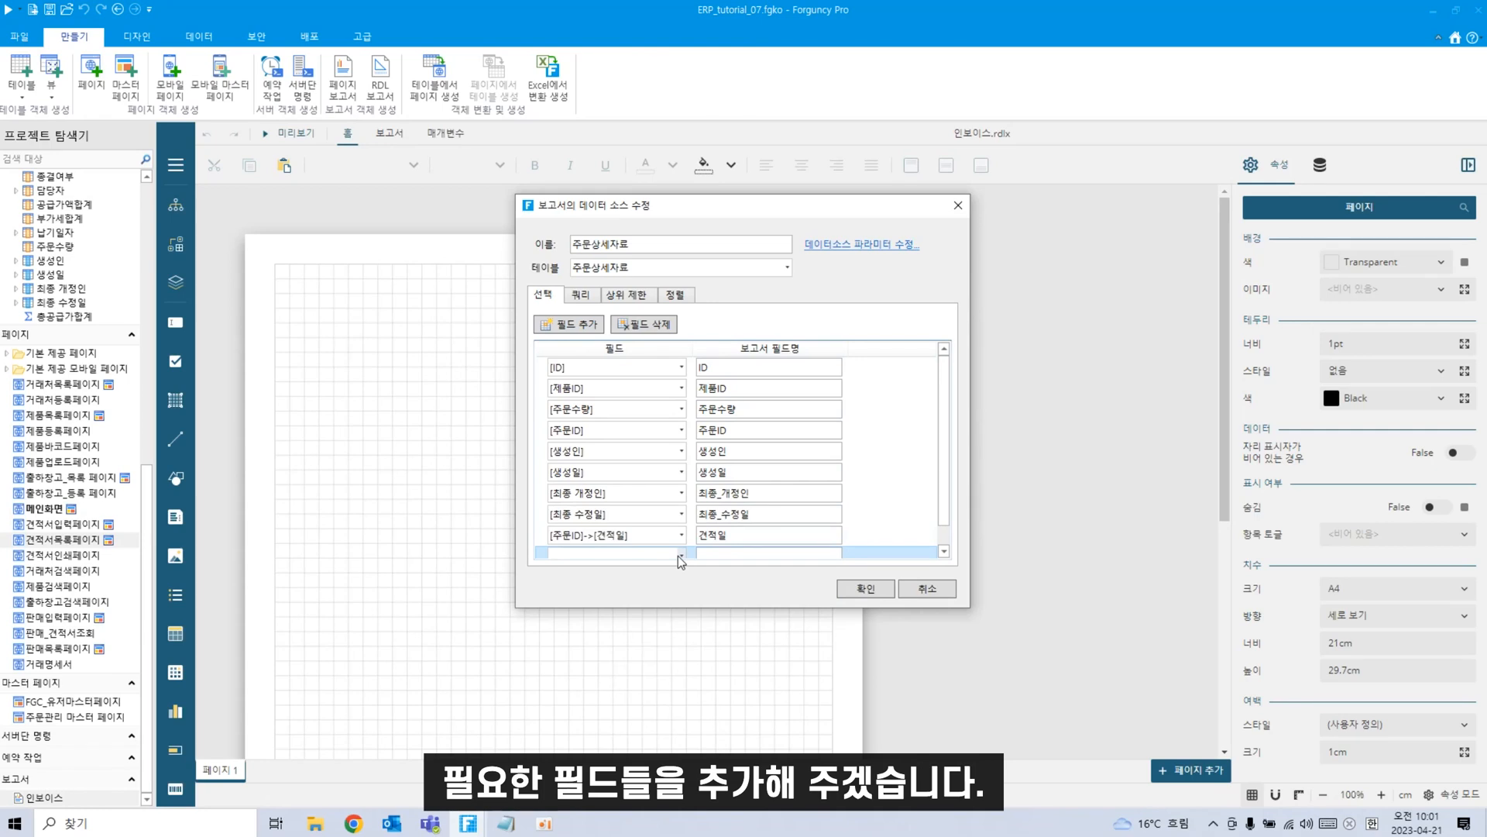
left_click(680, 553)
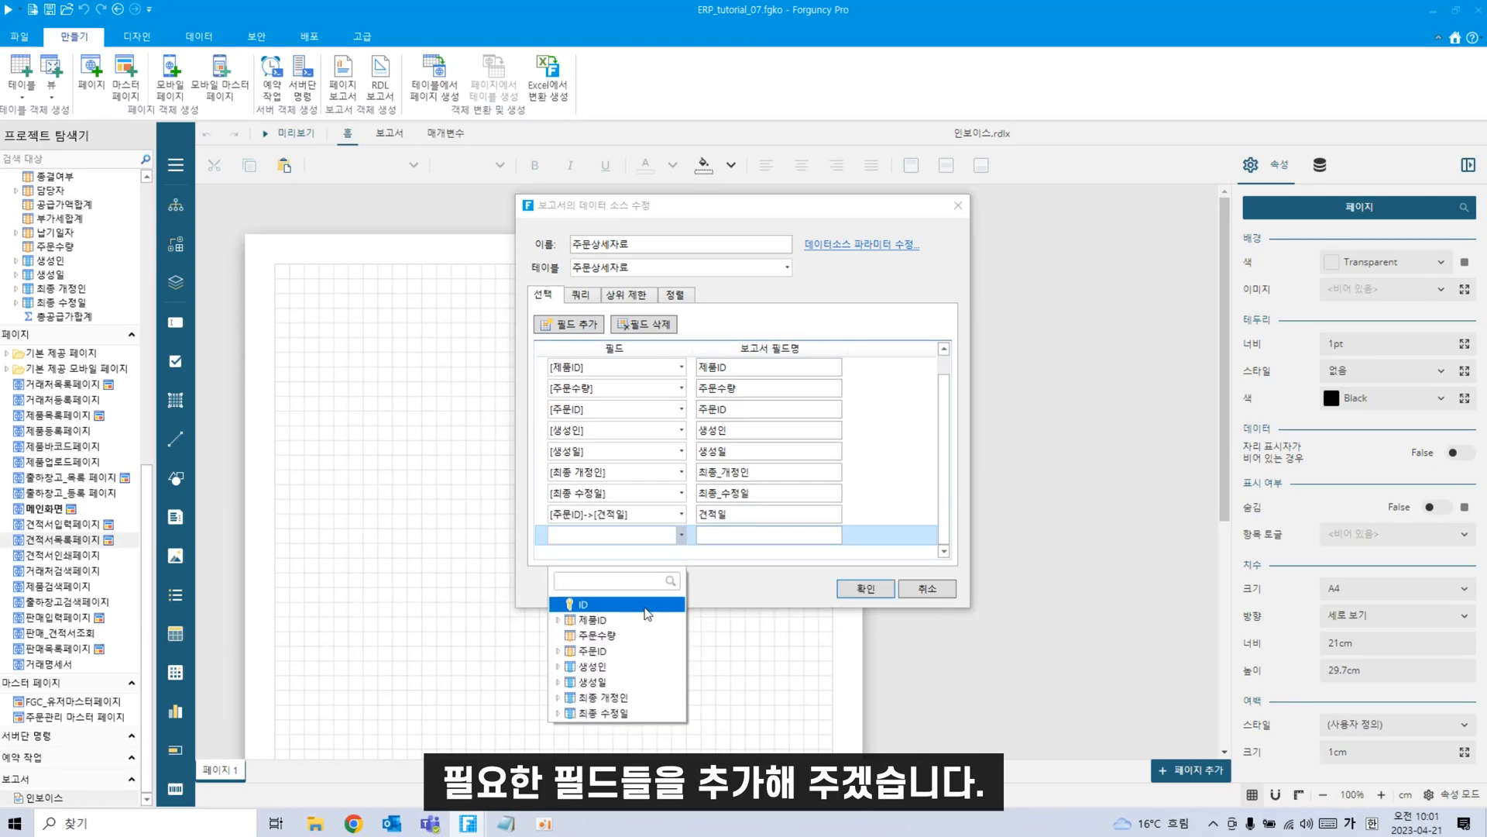
left_click(558, 656)
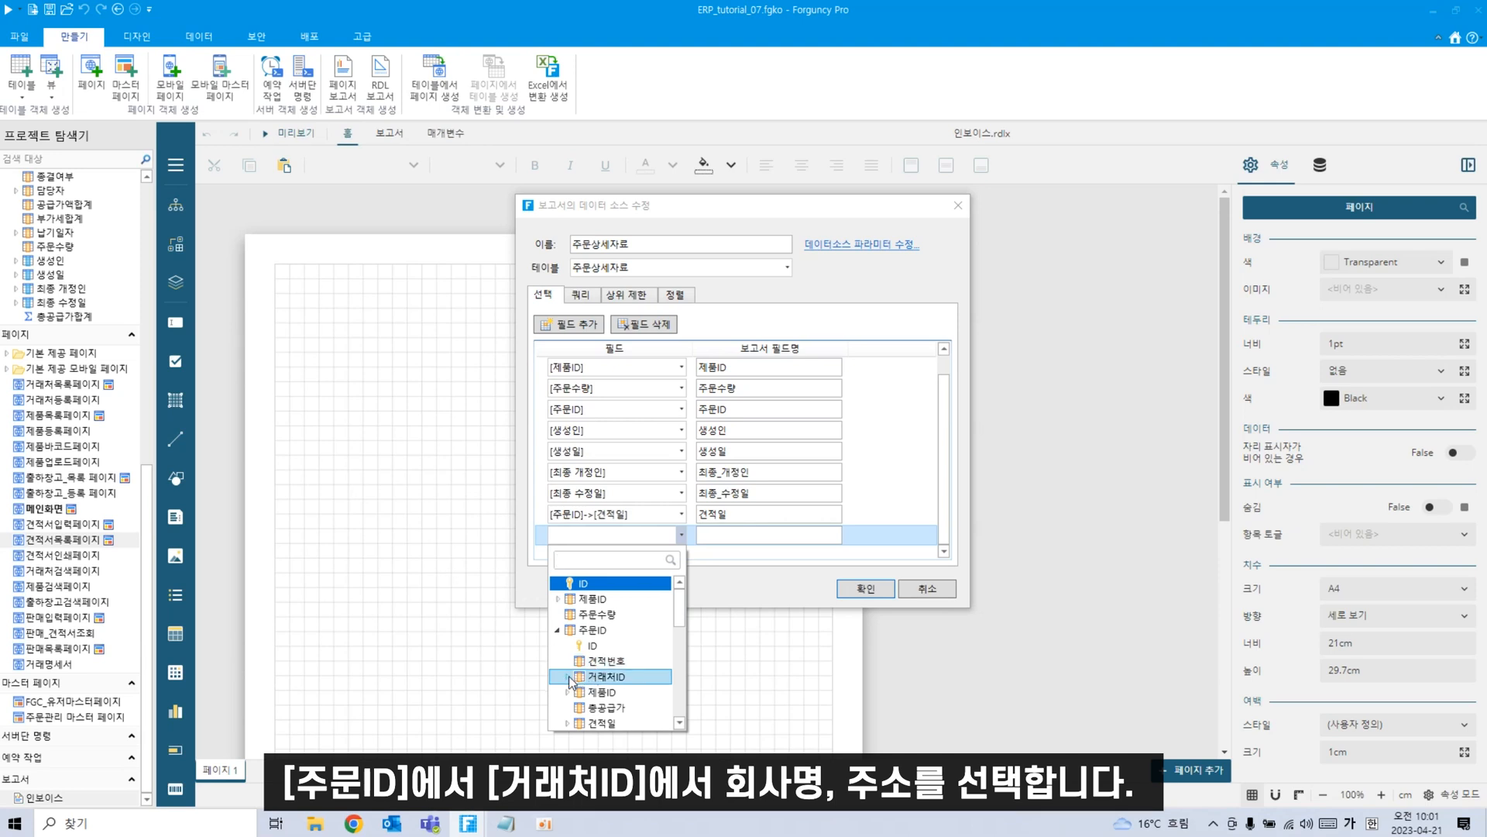
left_click(569, 677)
left_click(609, 707)
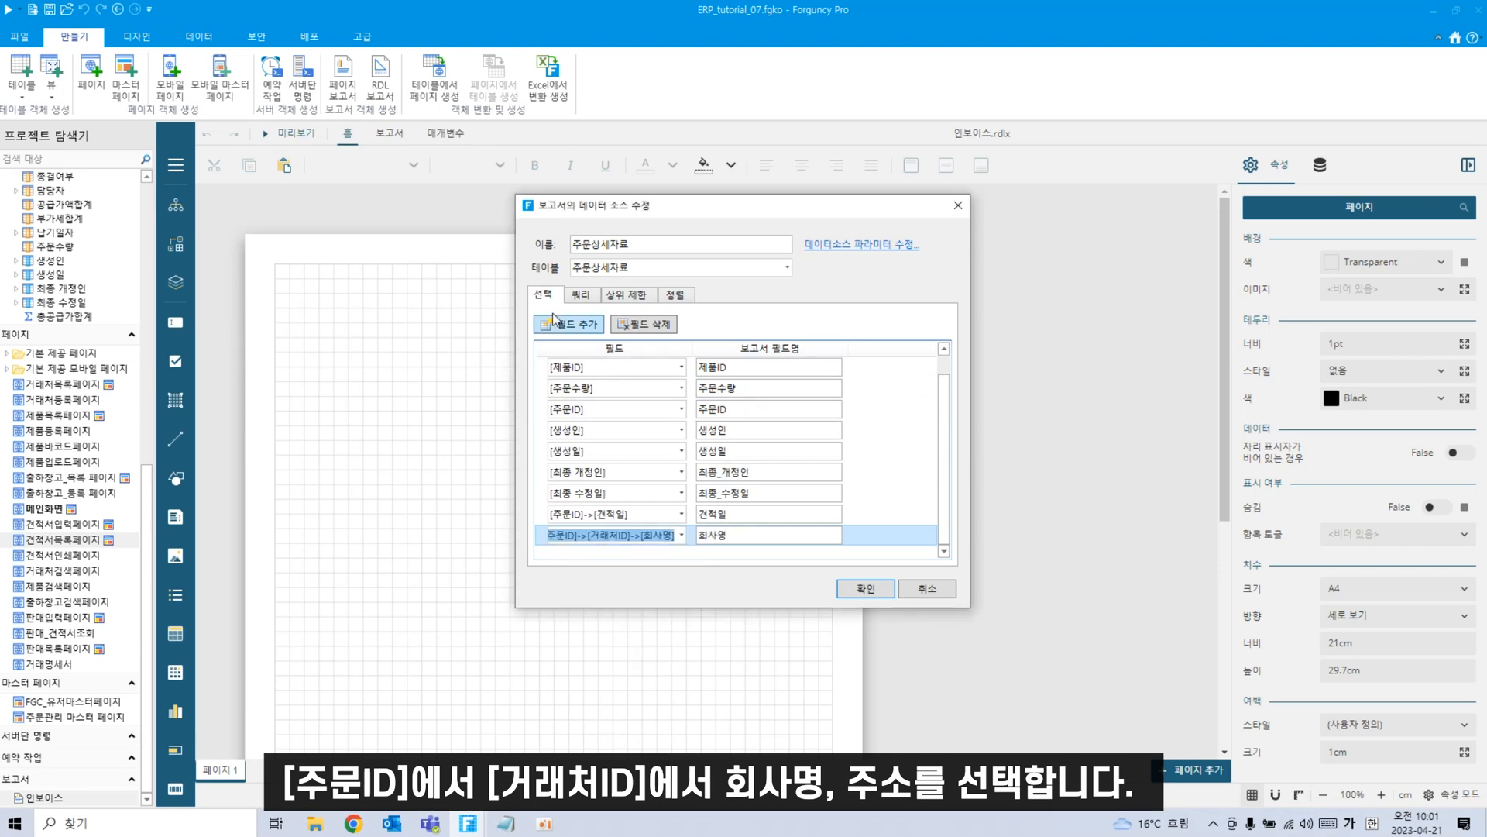
Add the client's 주소 field and the order's Contact field.
left_click(570, 324)
left_click(682, 535)
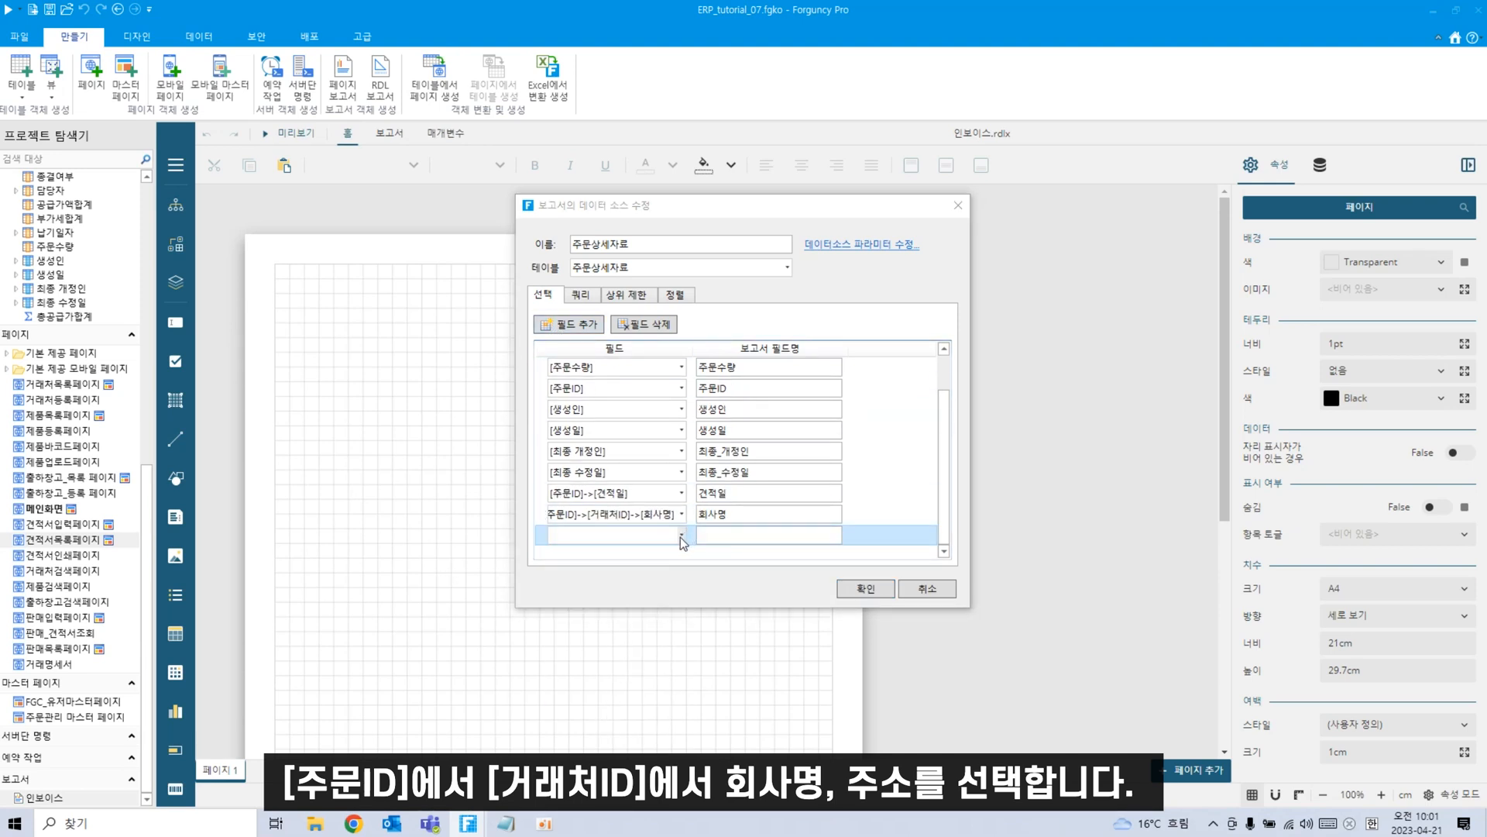
left_click(558, 630)
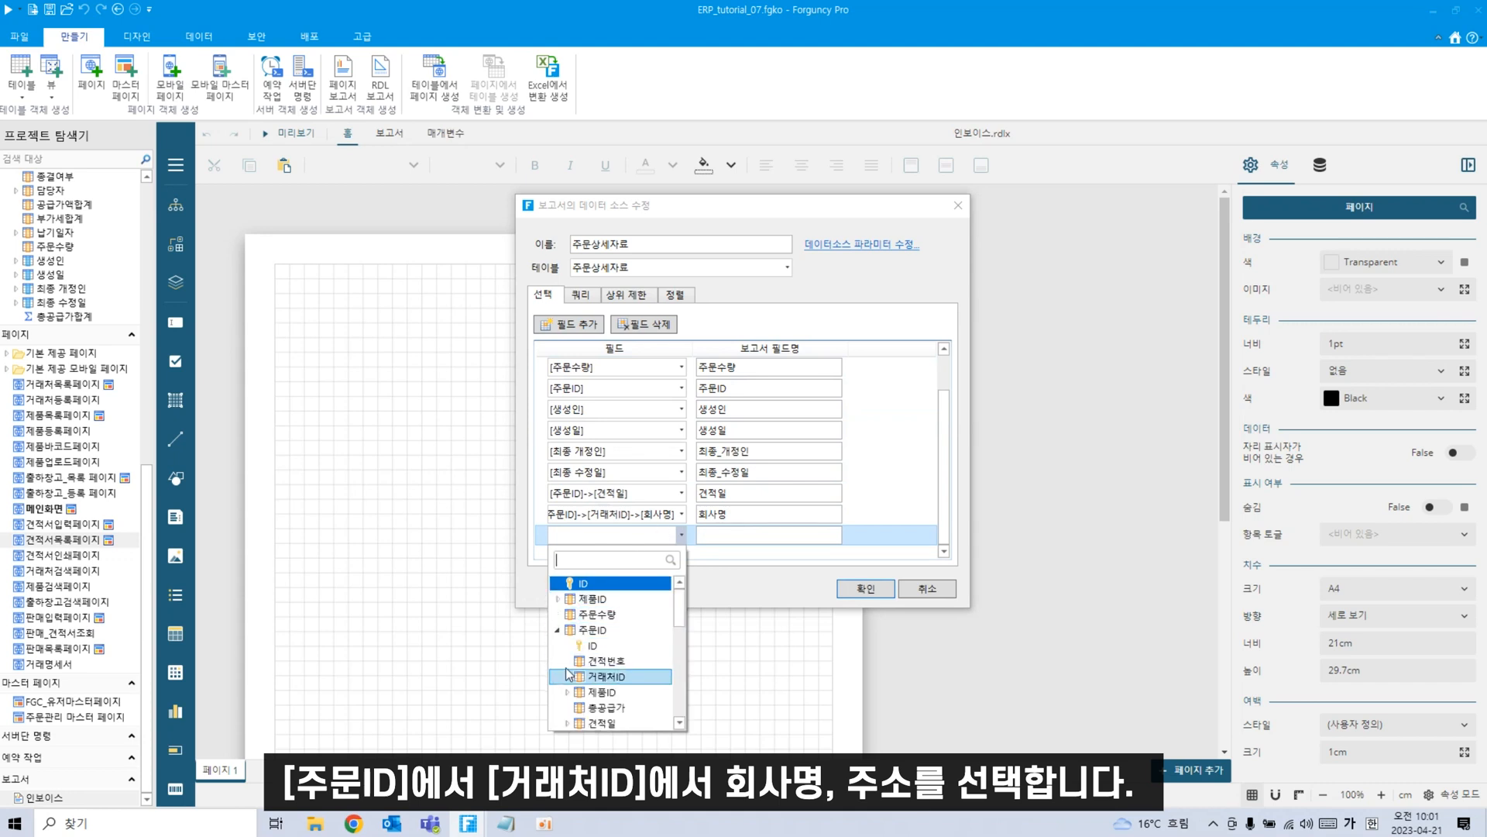
left_click(568, 678)
scroll(597, 666, "down", 2)
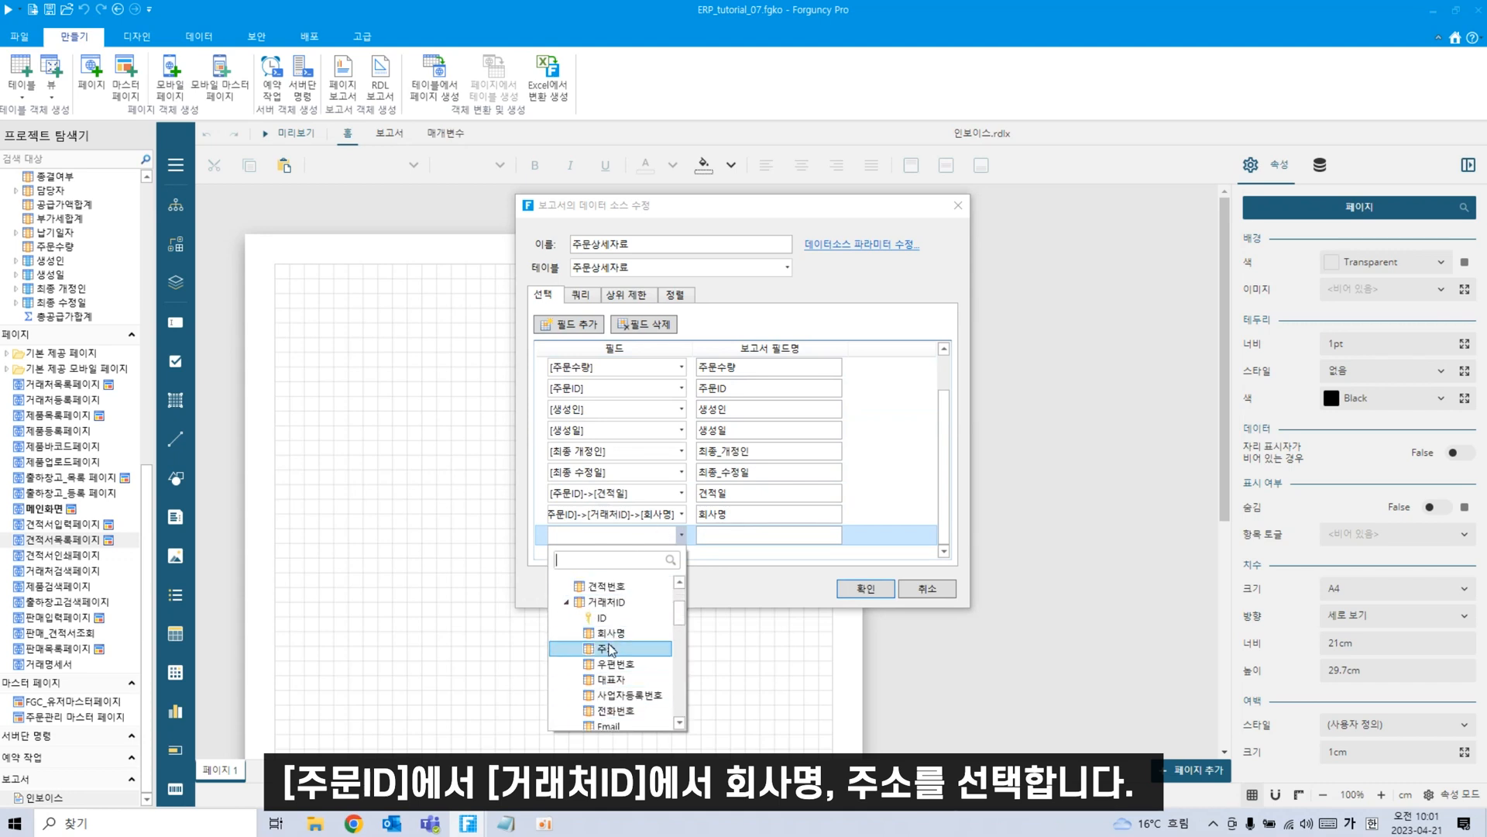
left_click(607, 651)
left_click(577, 325)
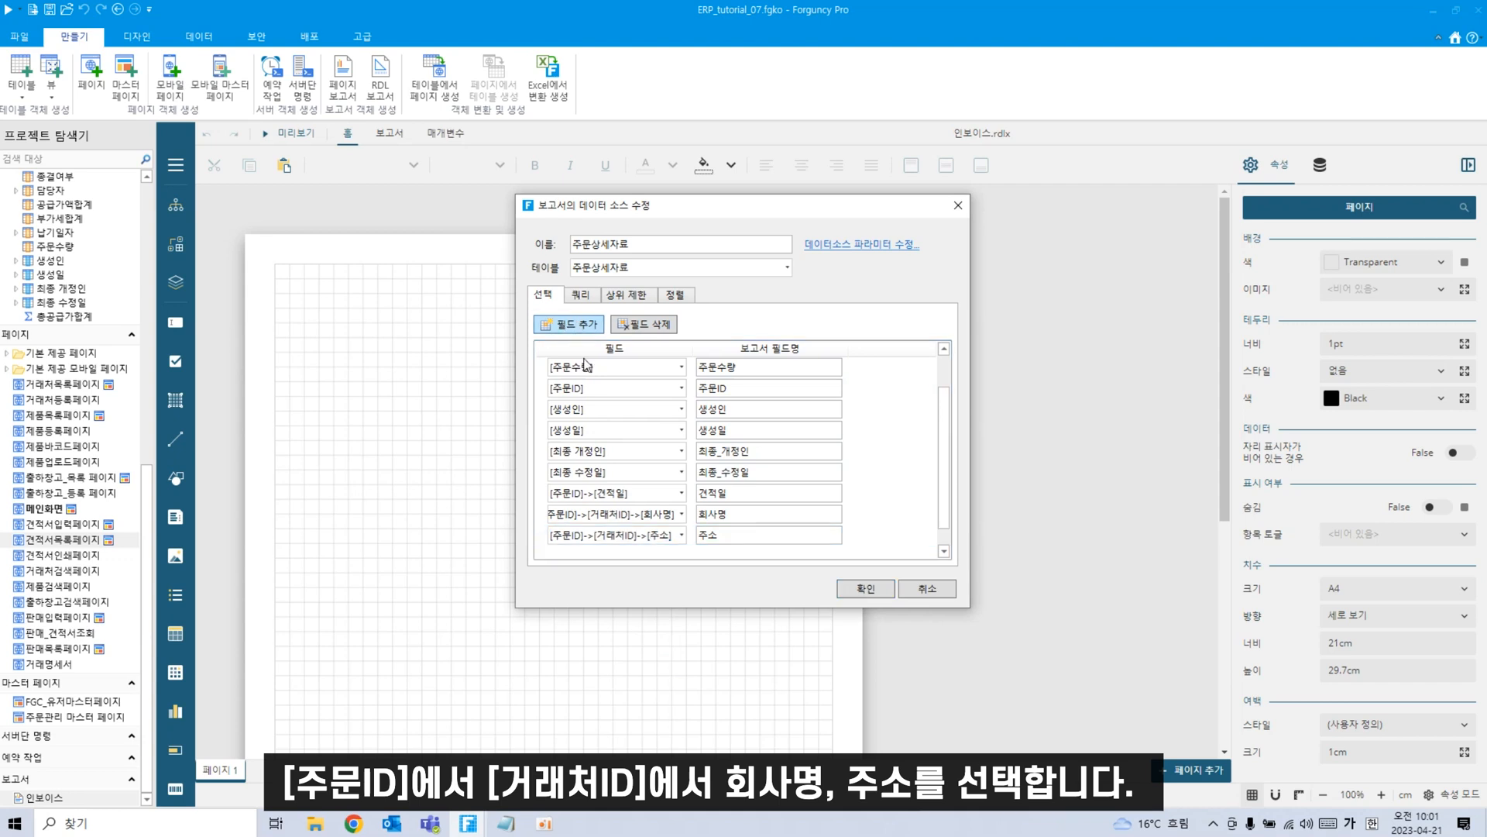
left_click(683, 535)
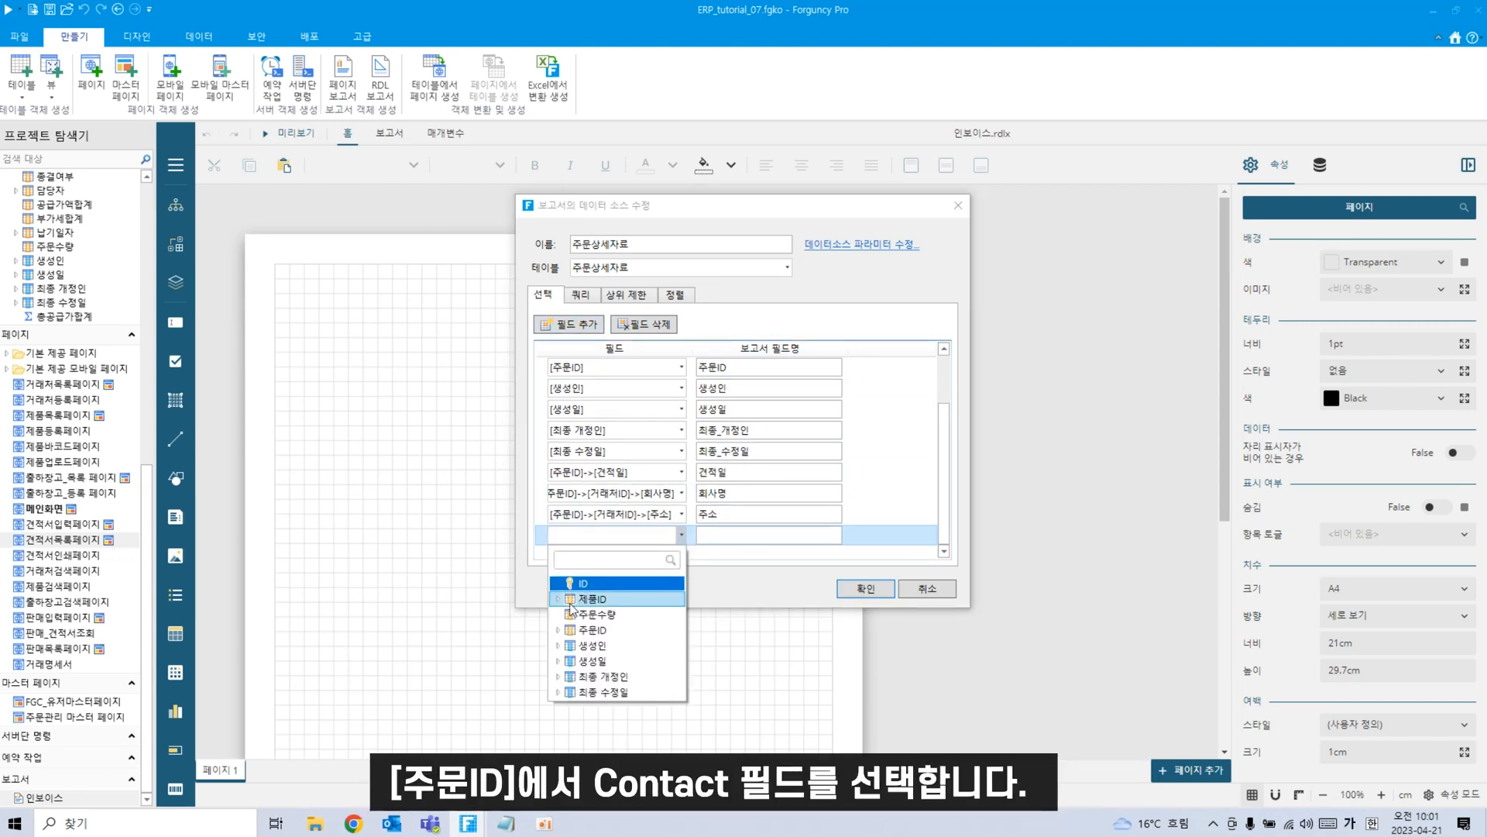
left_click(559, 629)
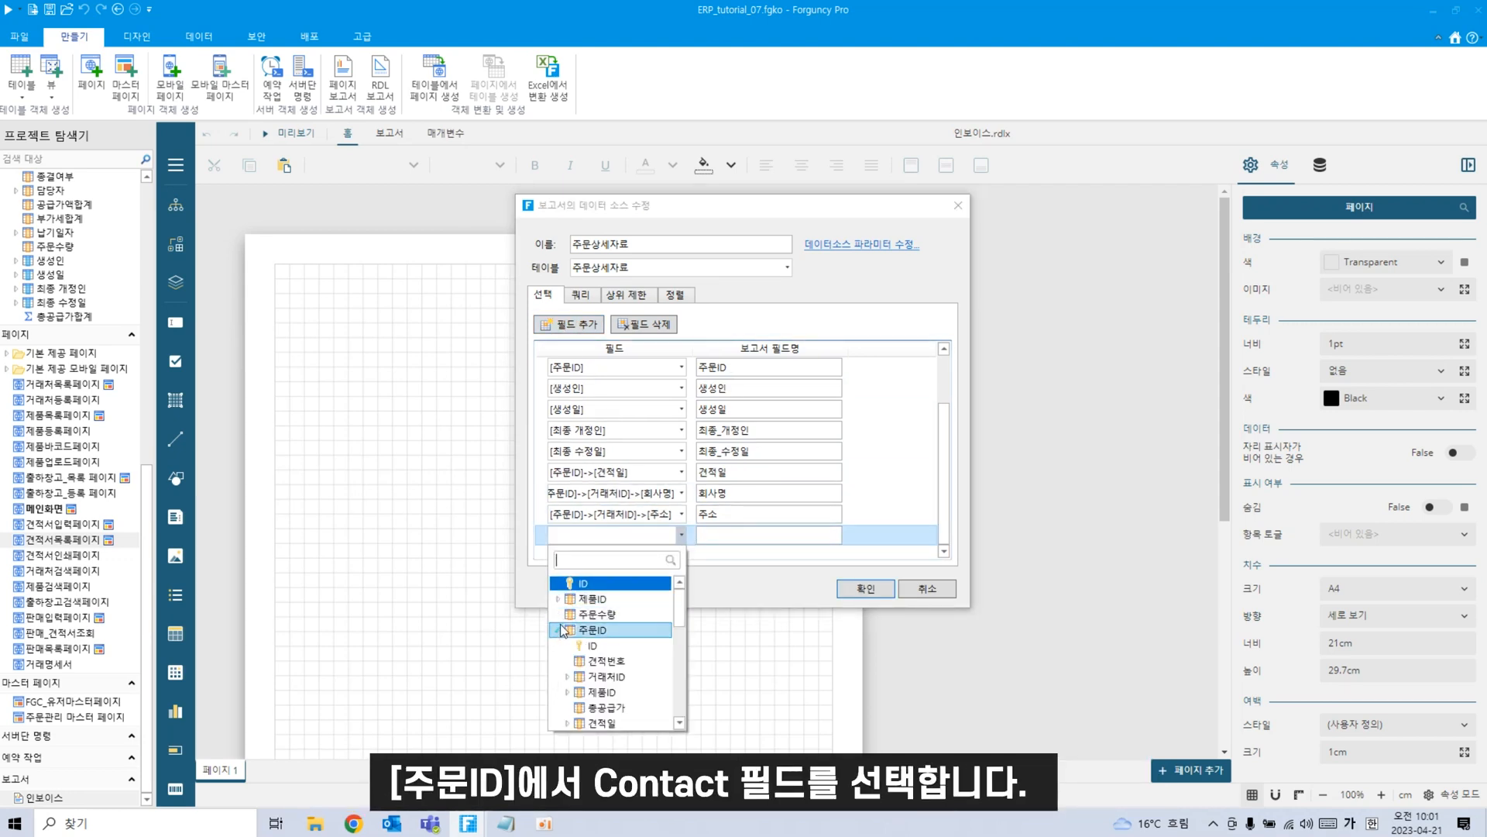
scroll(646, 680, "down", 5)
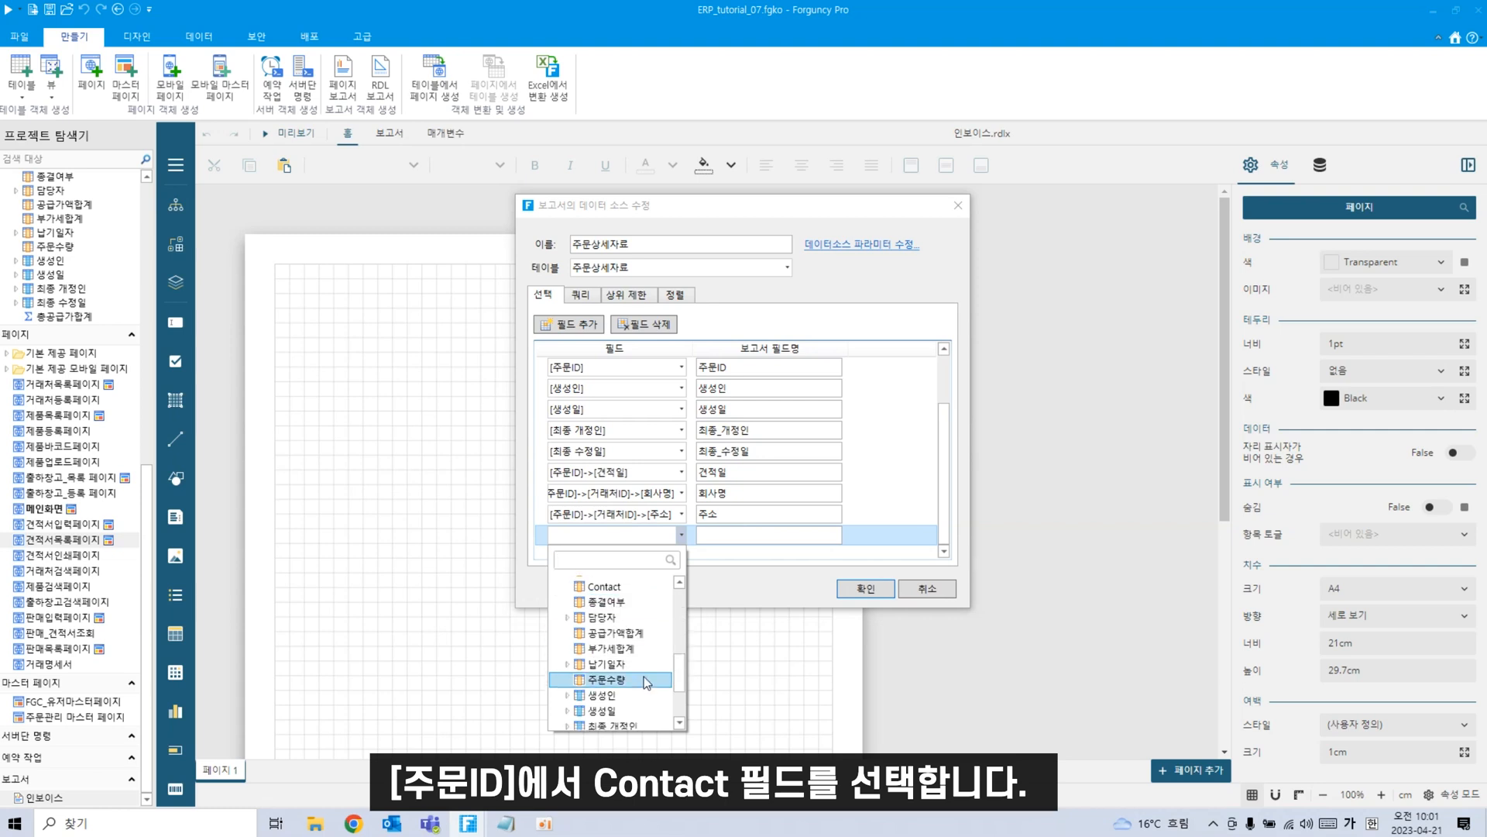
left_click(604, 586)
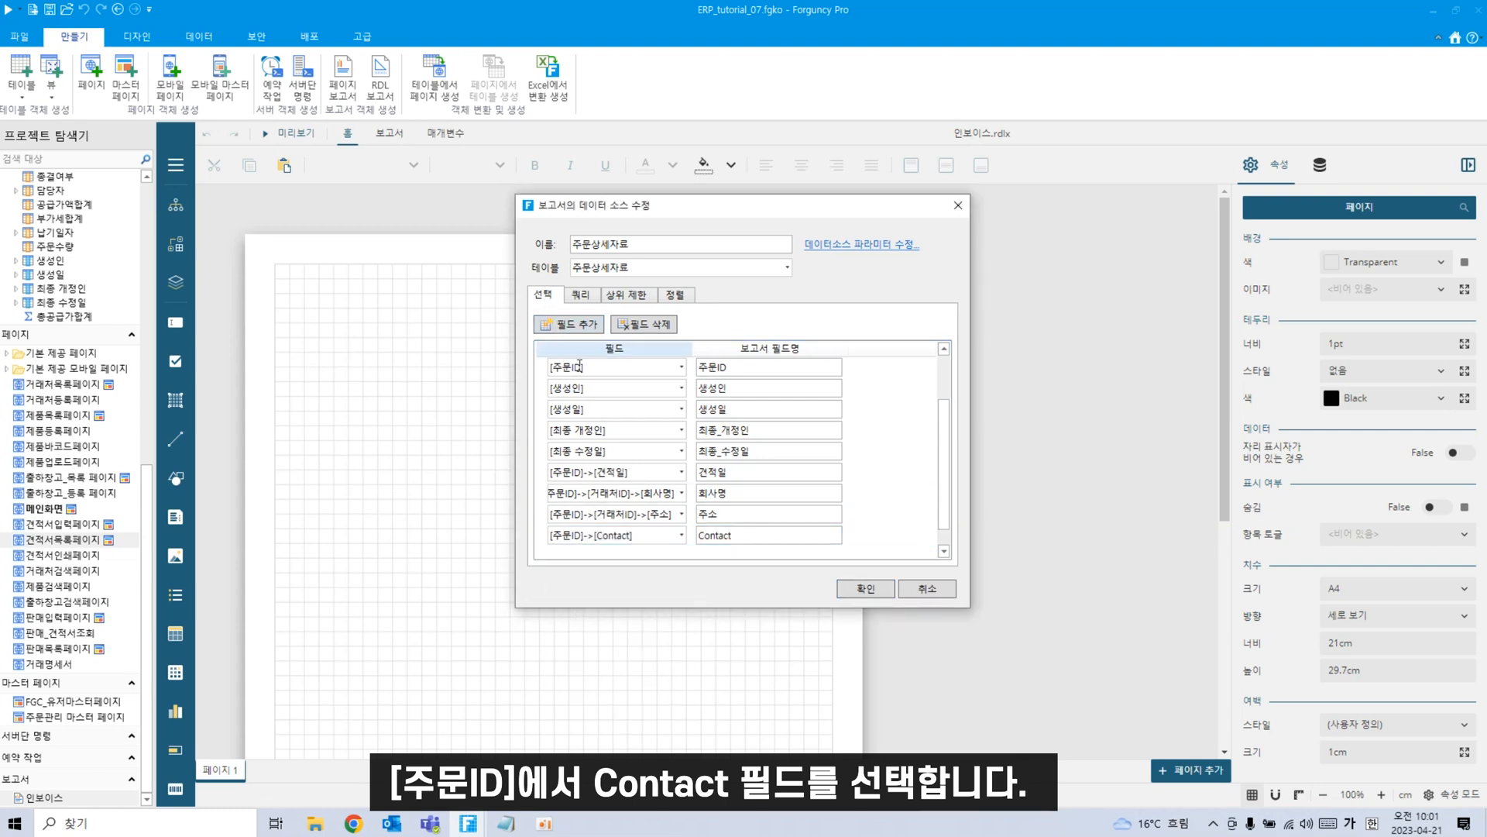
Add the client's 전화번호 and Fax fields under 주문ID › 거래처ID.
left_click(680, 549)
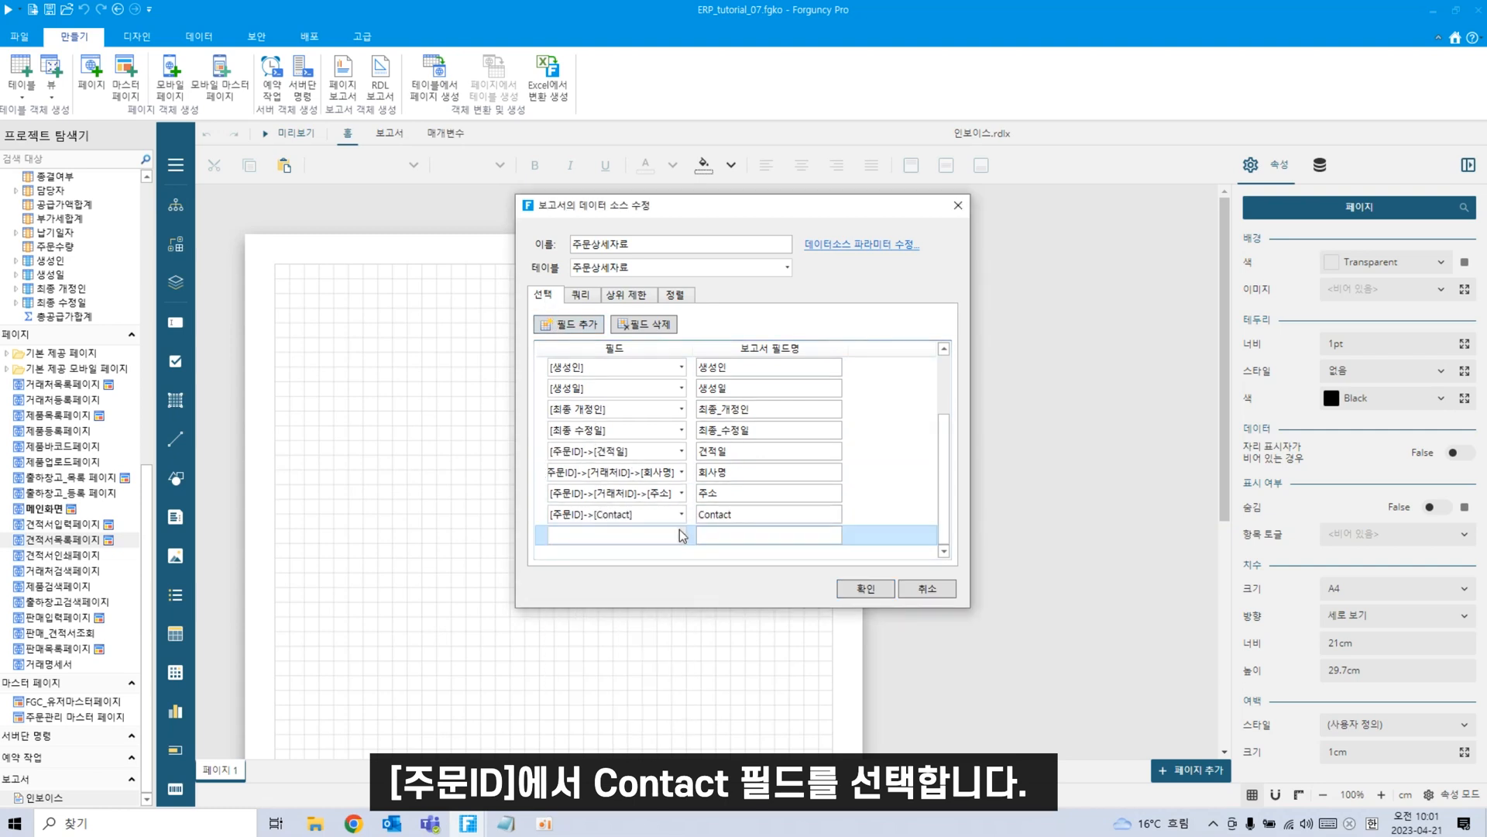
left_click(677, 537)
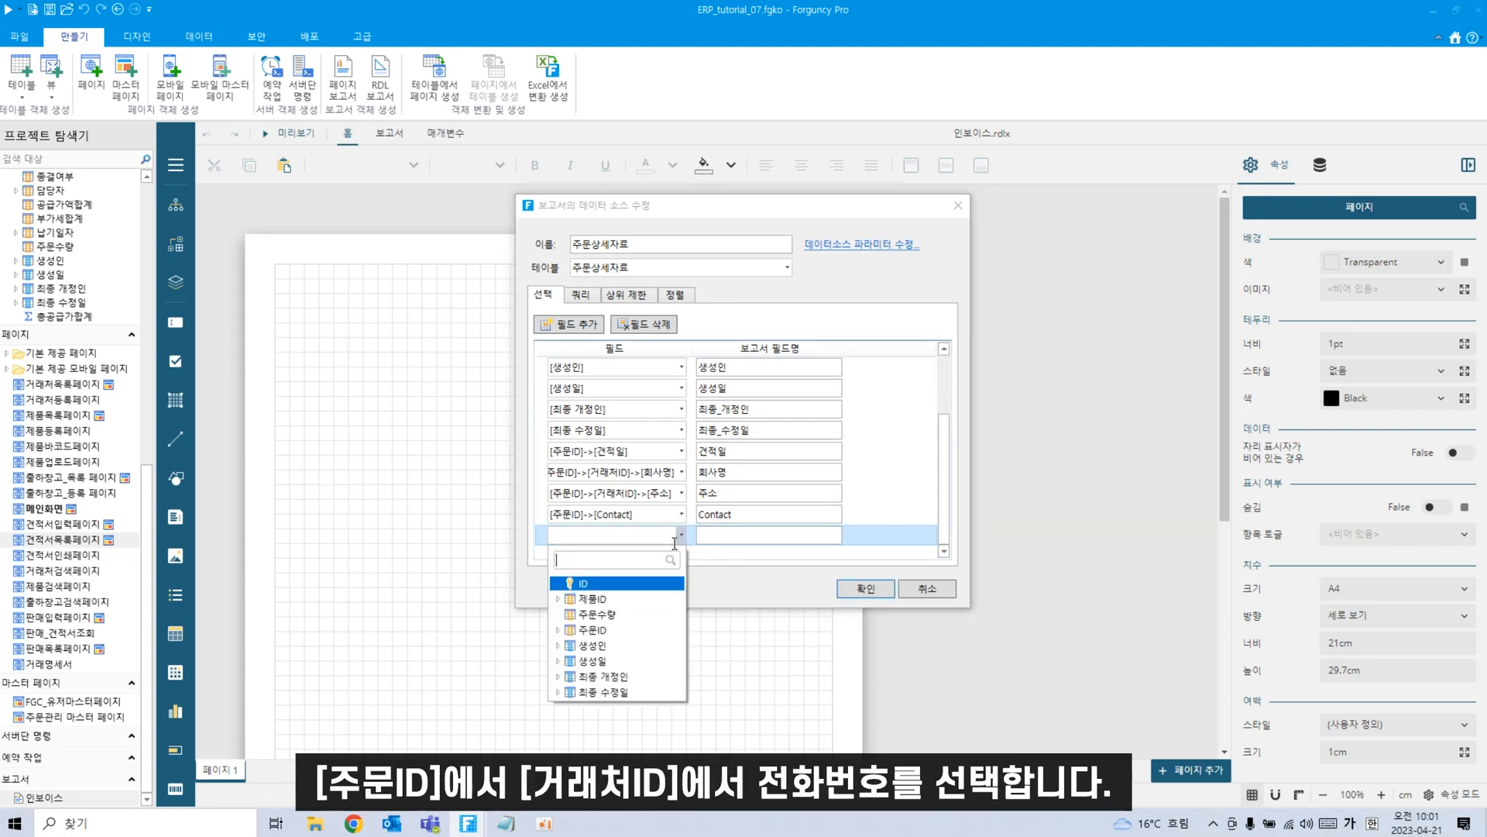
left_click(556, 630)
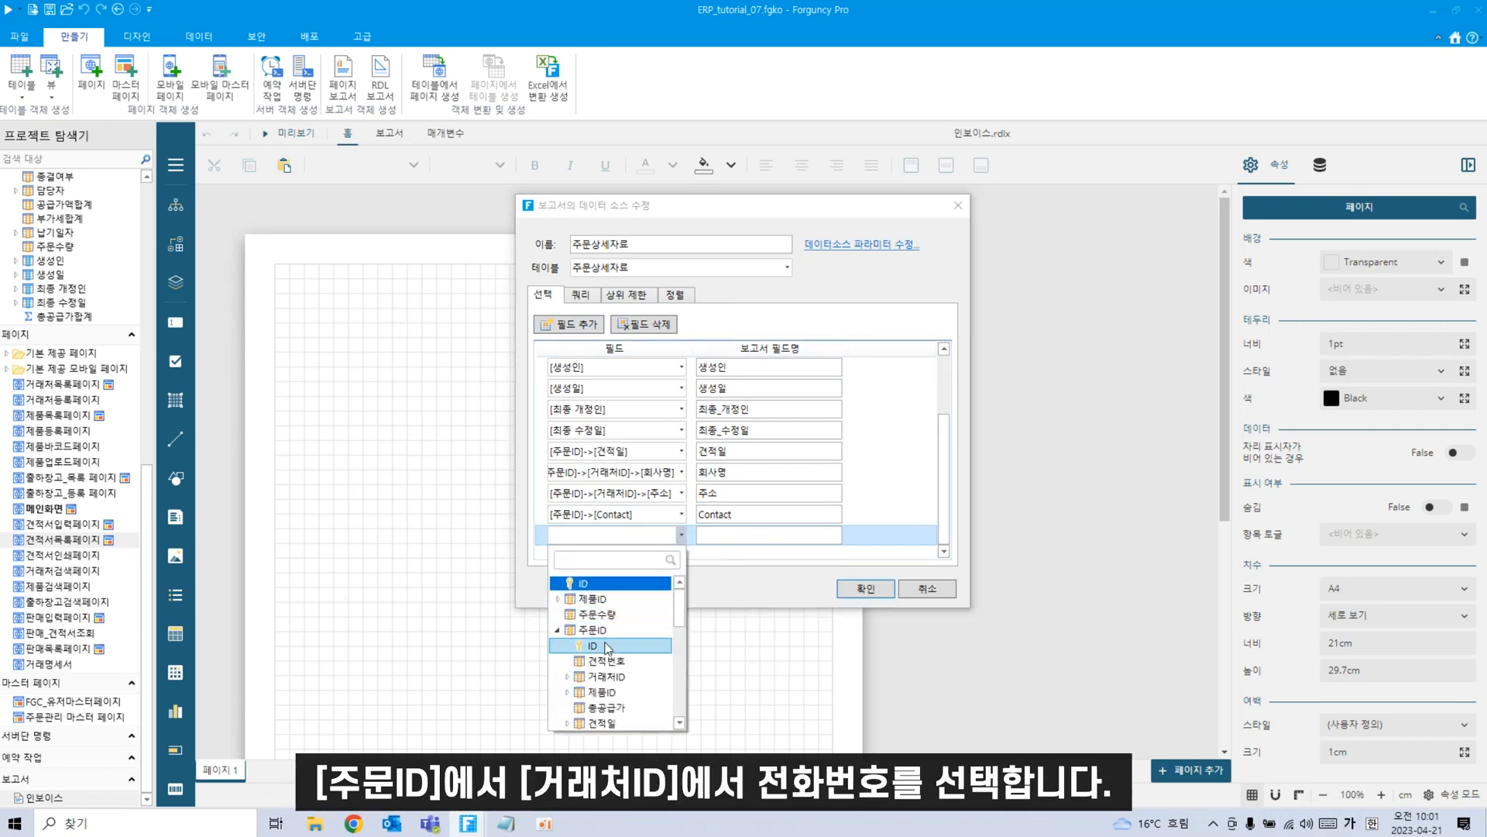
left_click(568, 677)
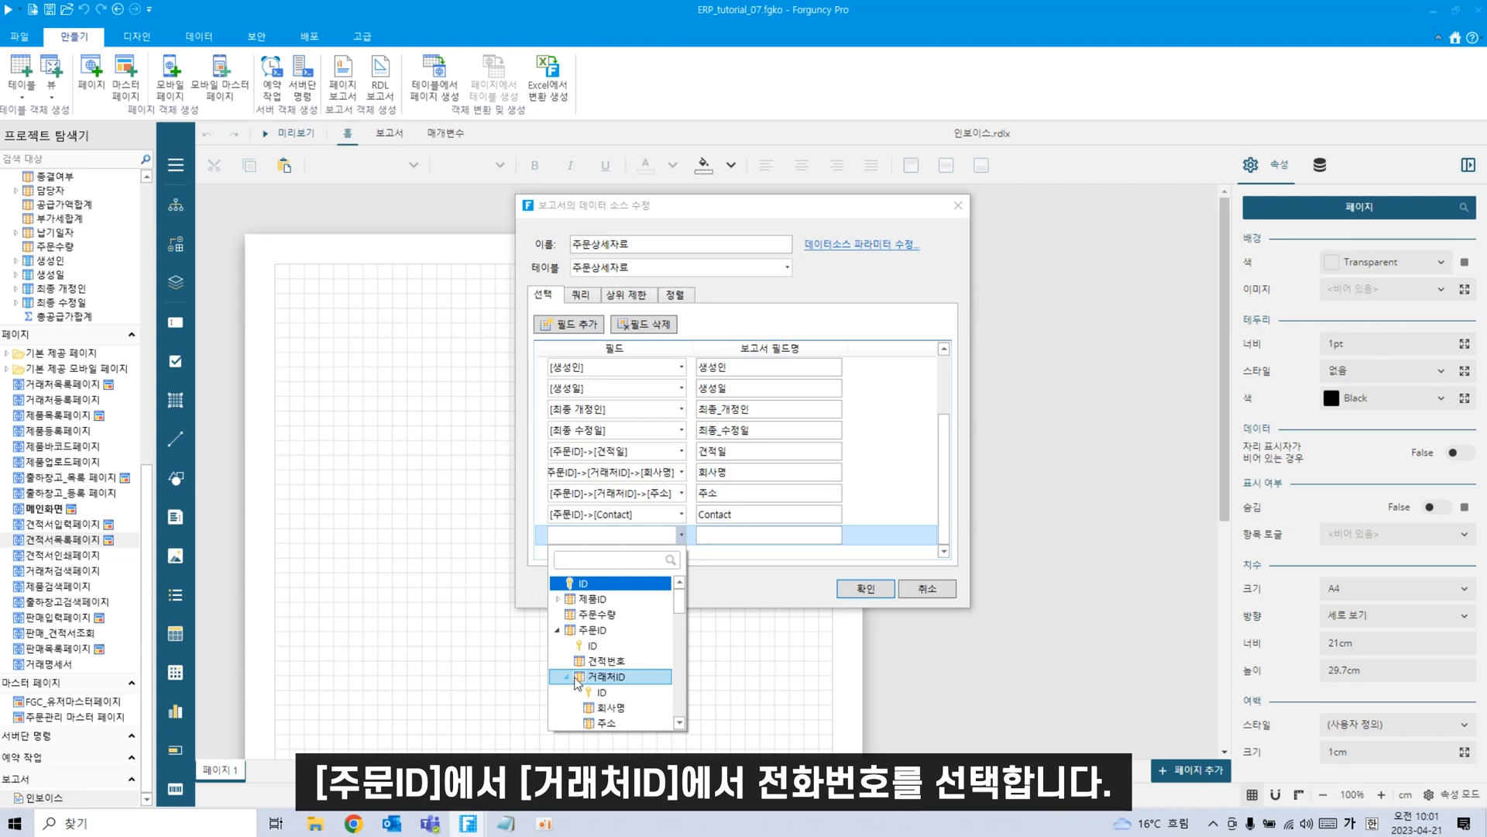
scroll(612, 701, "down", 3)
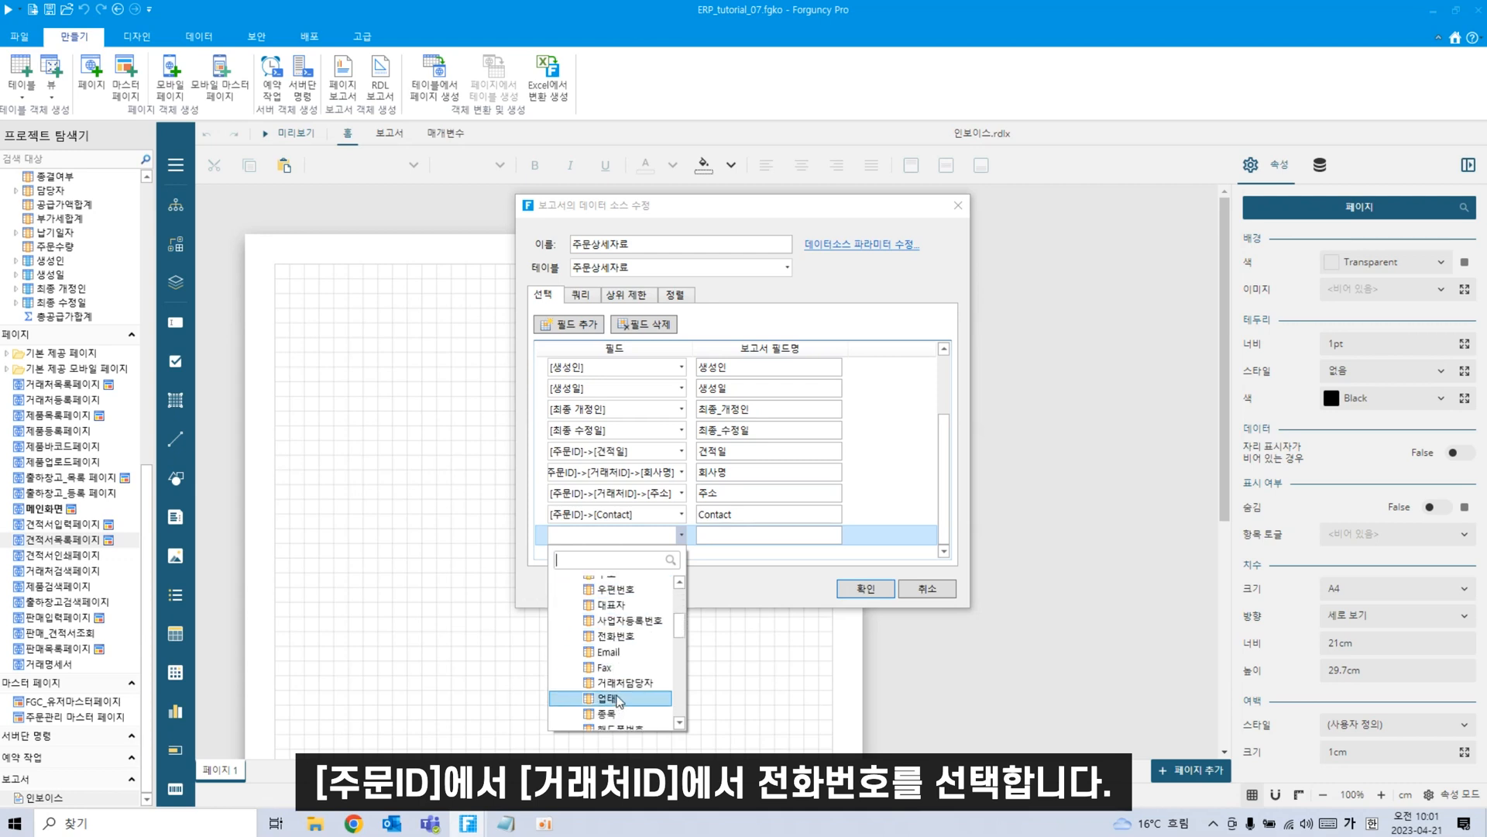
left_click(623, 637)
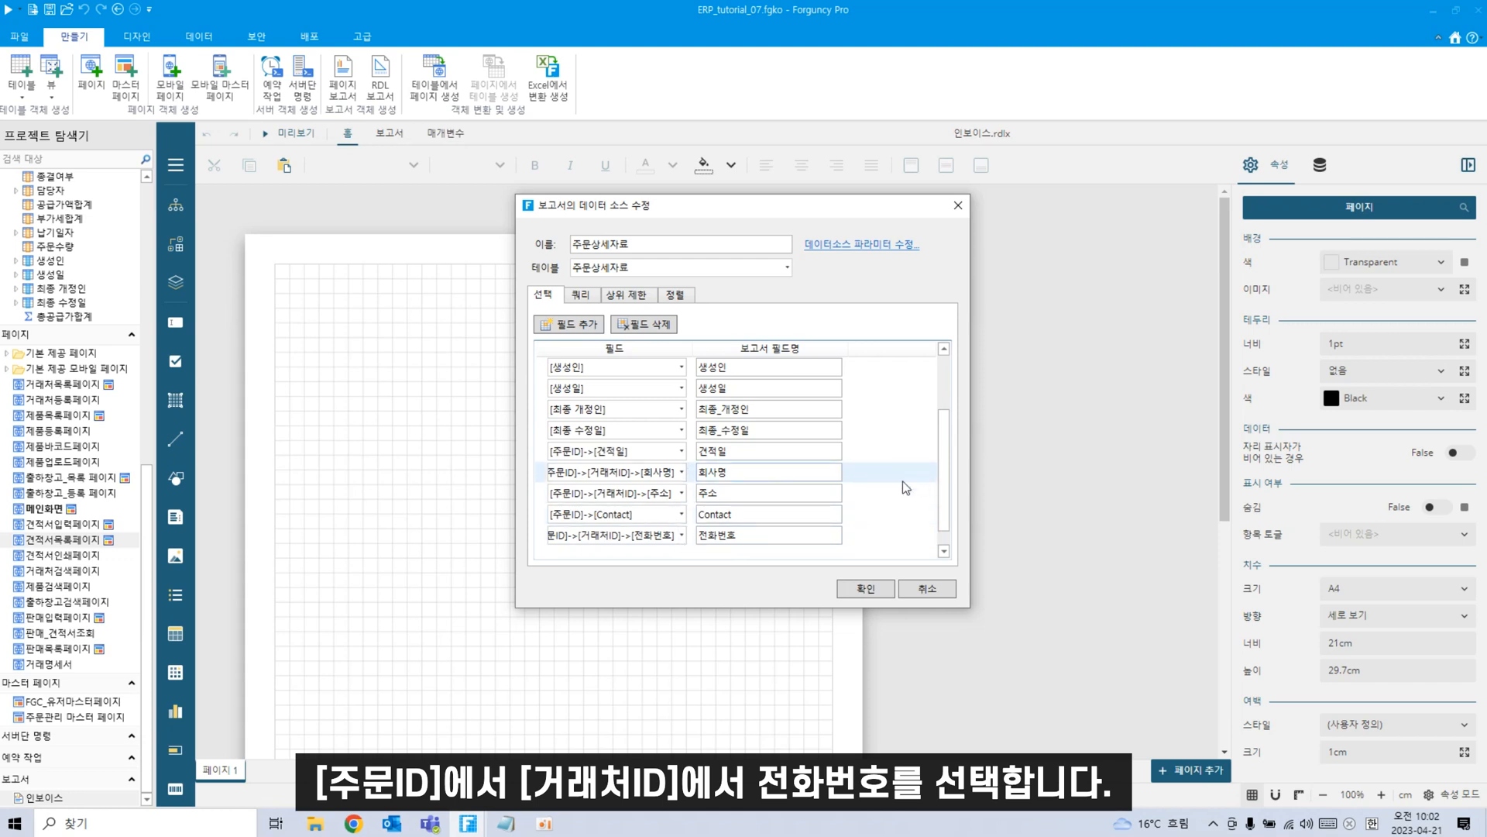
scroll(905, 493, "down", 1)
left_click(683, 536)
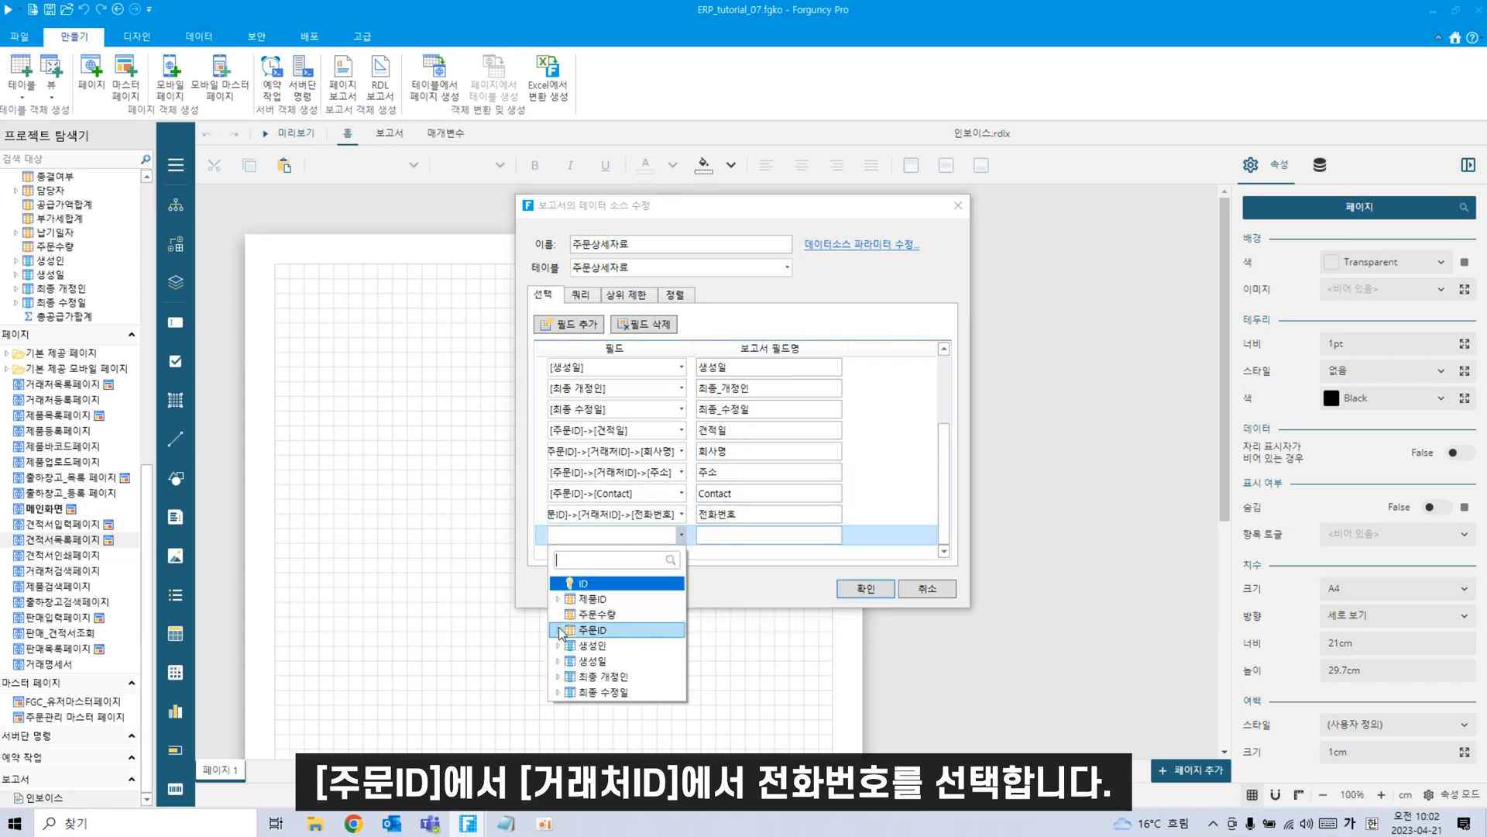
left_click(561, 632)
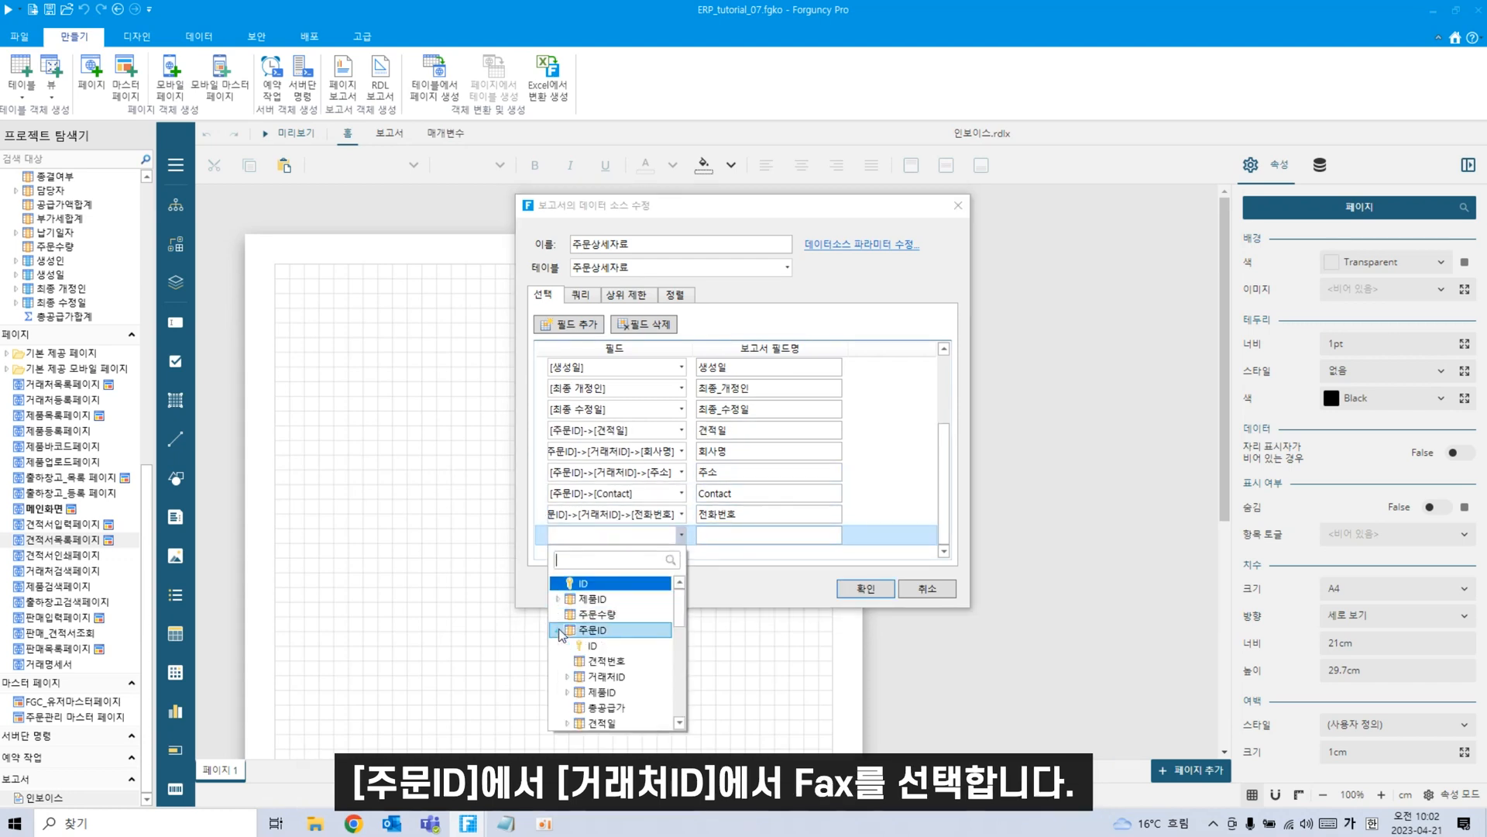
left_click(568, 676)
scroll(612, 627, "down", 3)
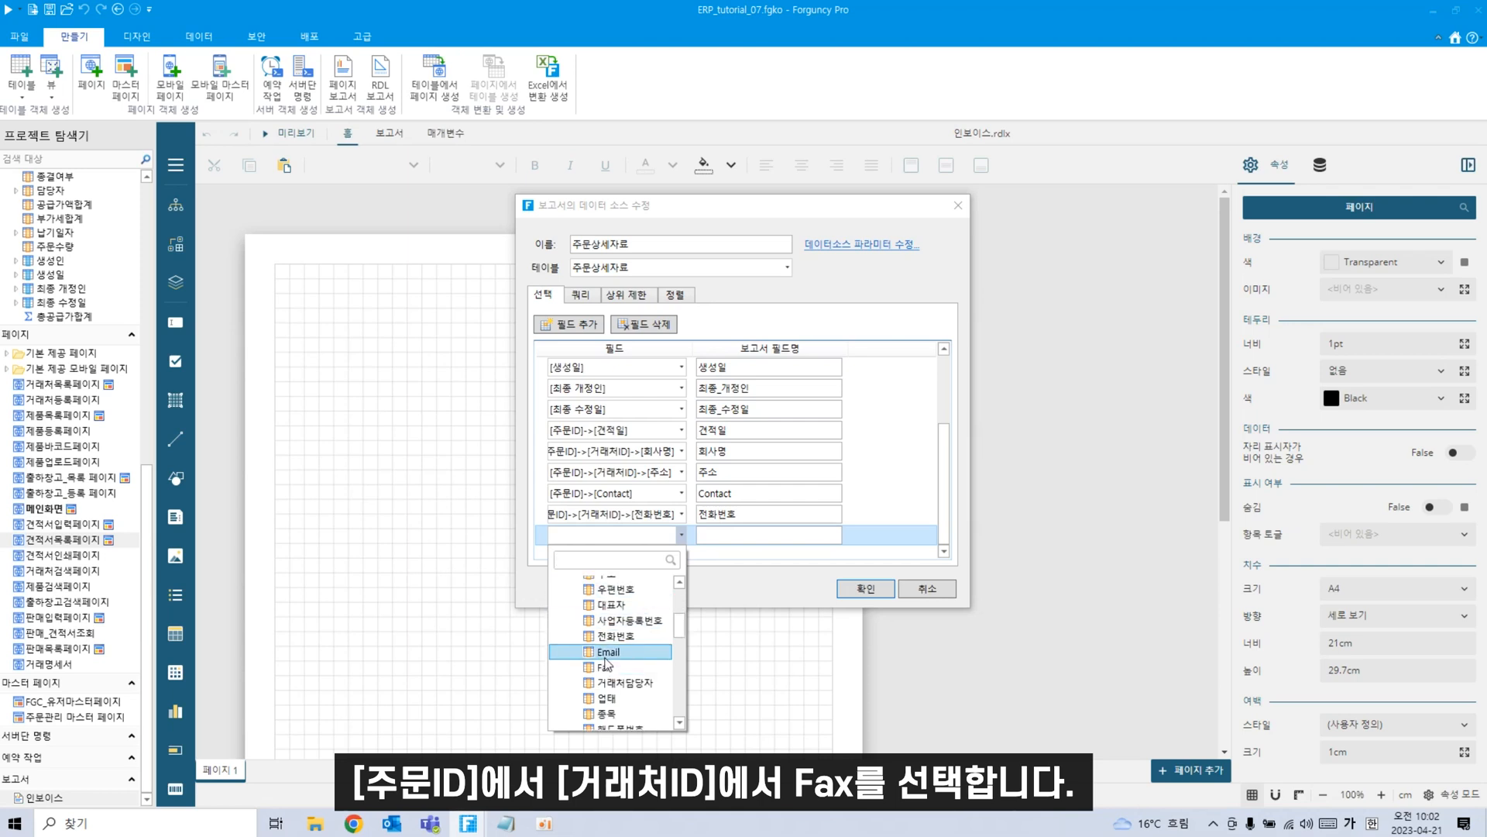
left_click(607, 667)
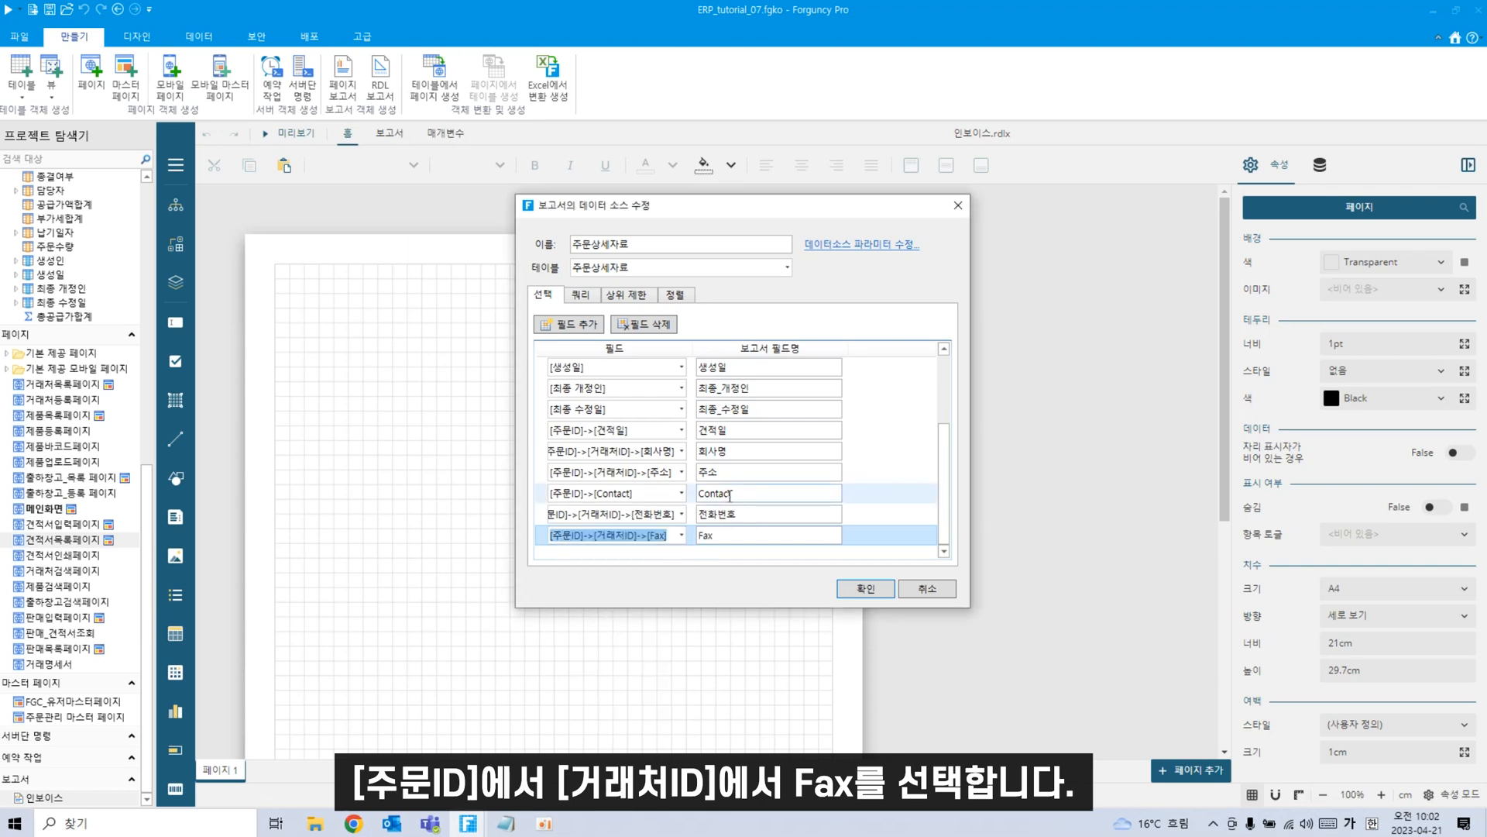
Add the product's 제품명 and 가격 fields from 제품ID.
left_click(573, 328)
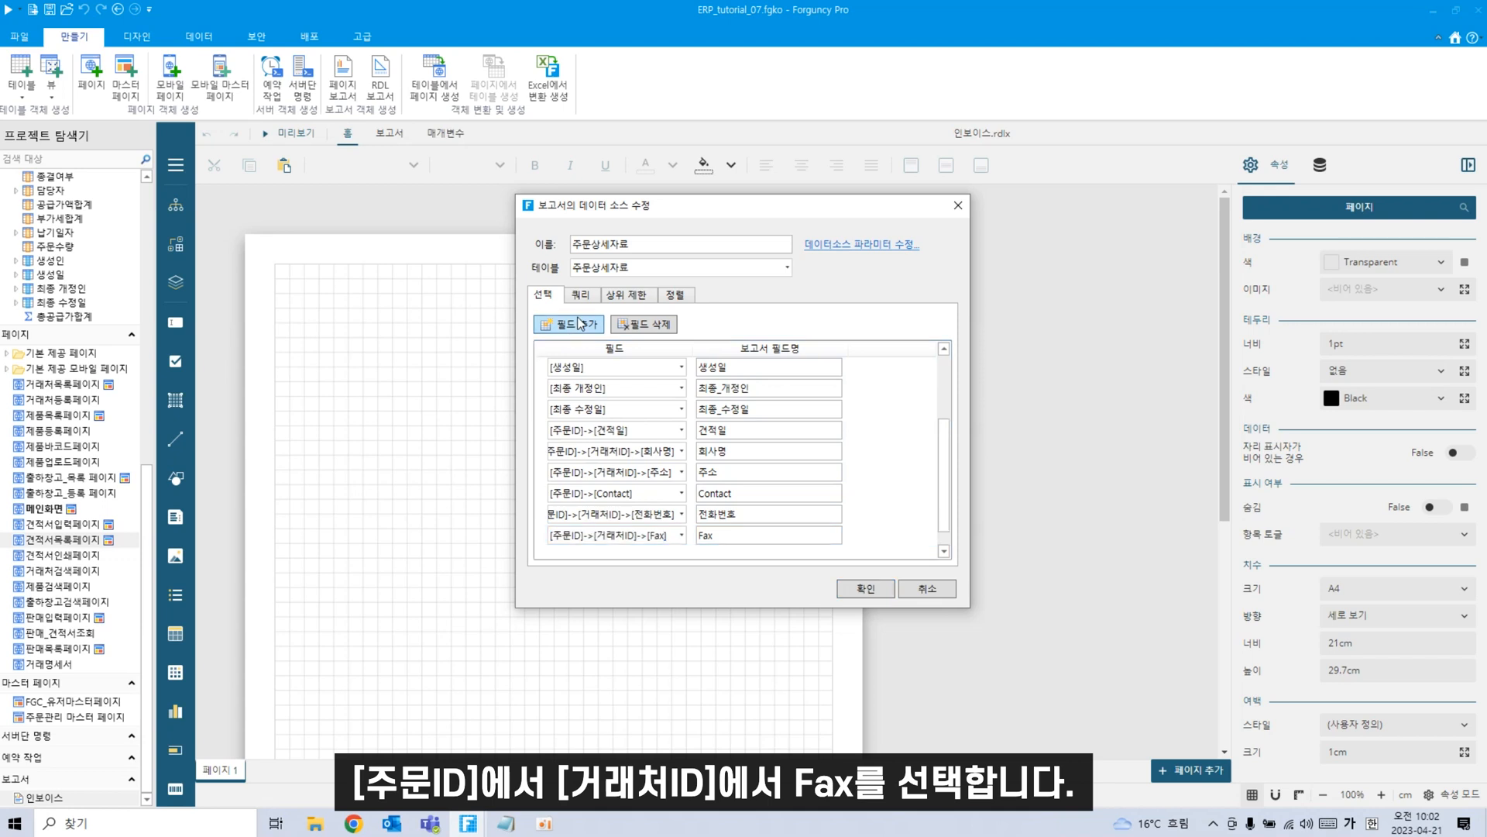
scroll(722, 494, "down", 2)
left_click(681, 534)
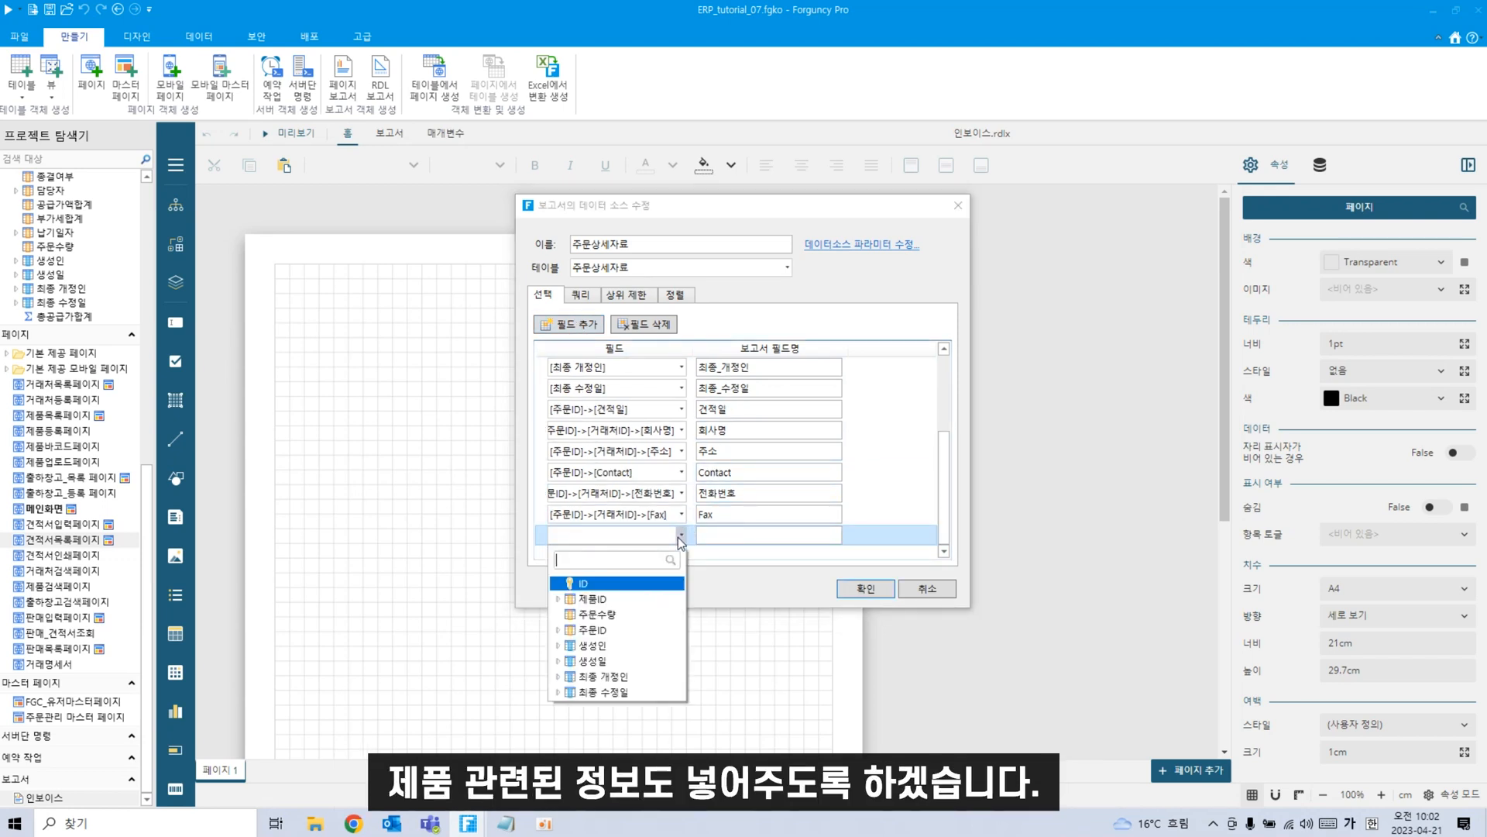
left_click(557, 600)
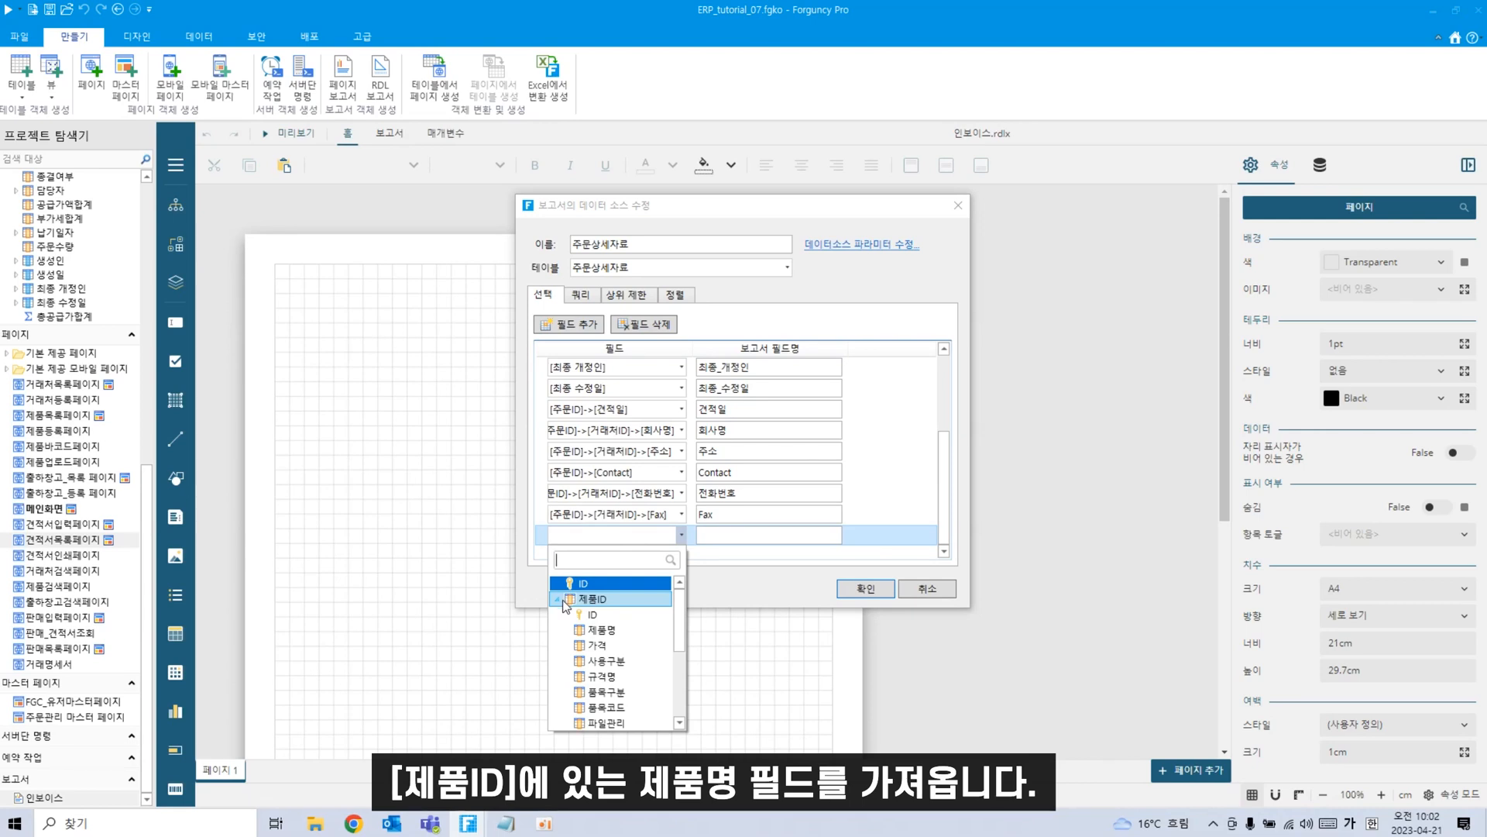
left_click(602, 630)
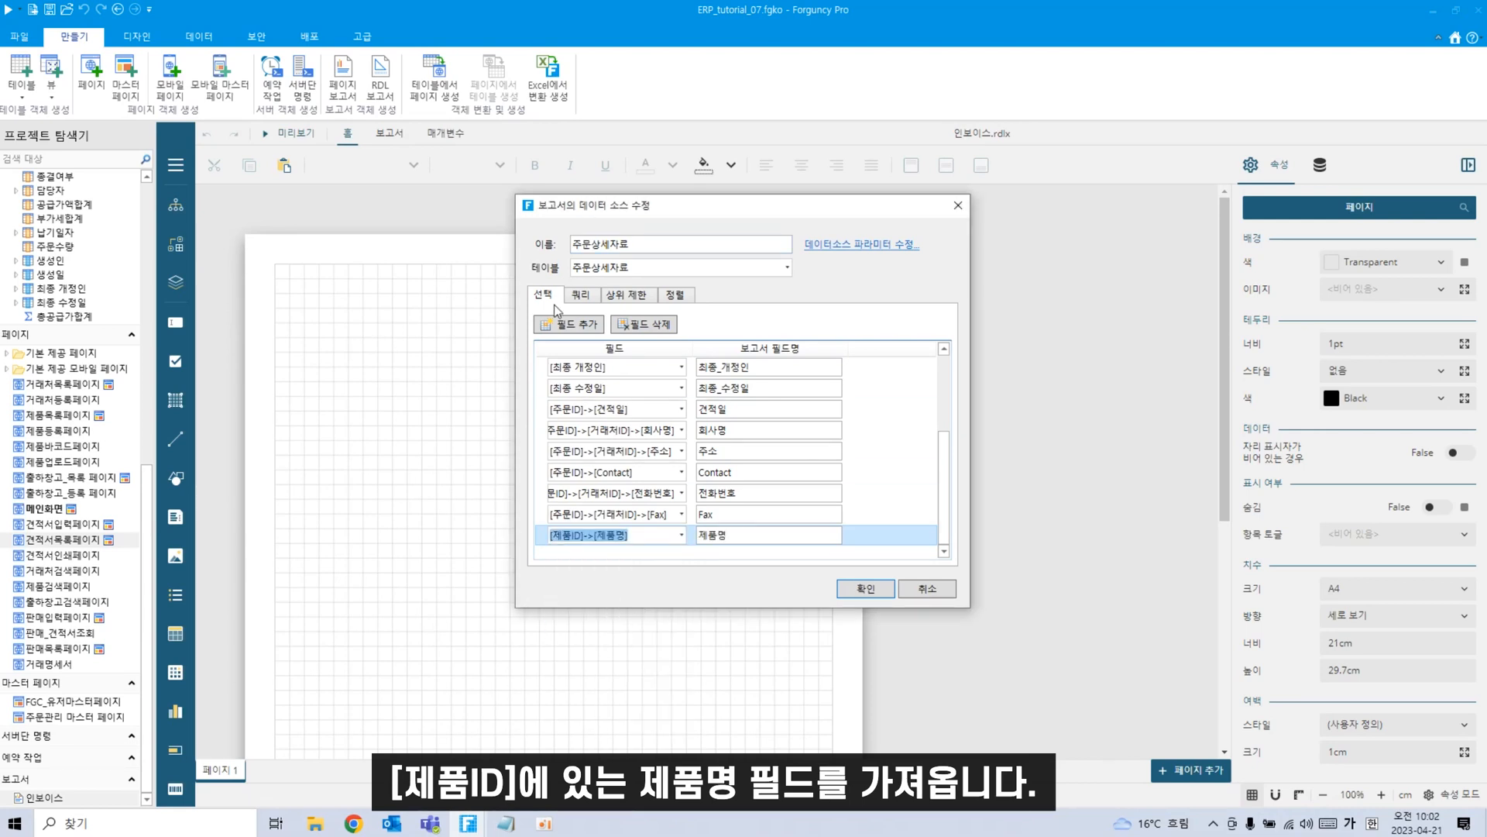
left_click(569, 330)
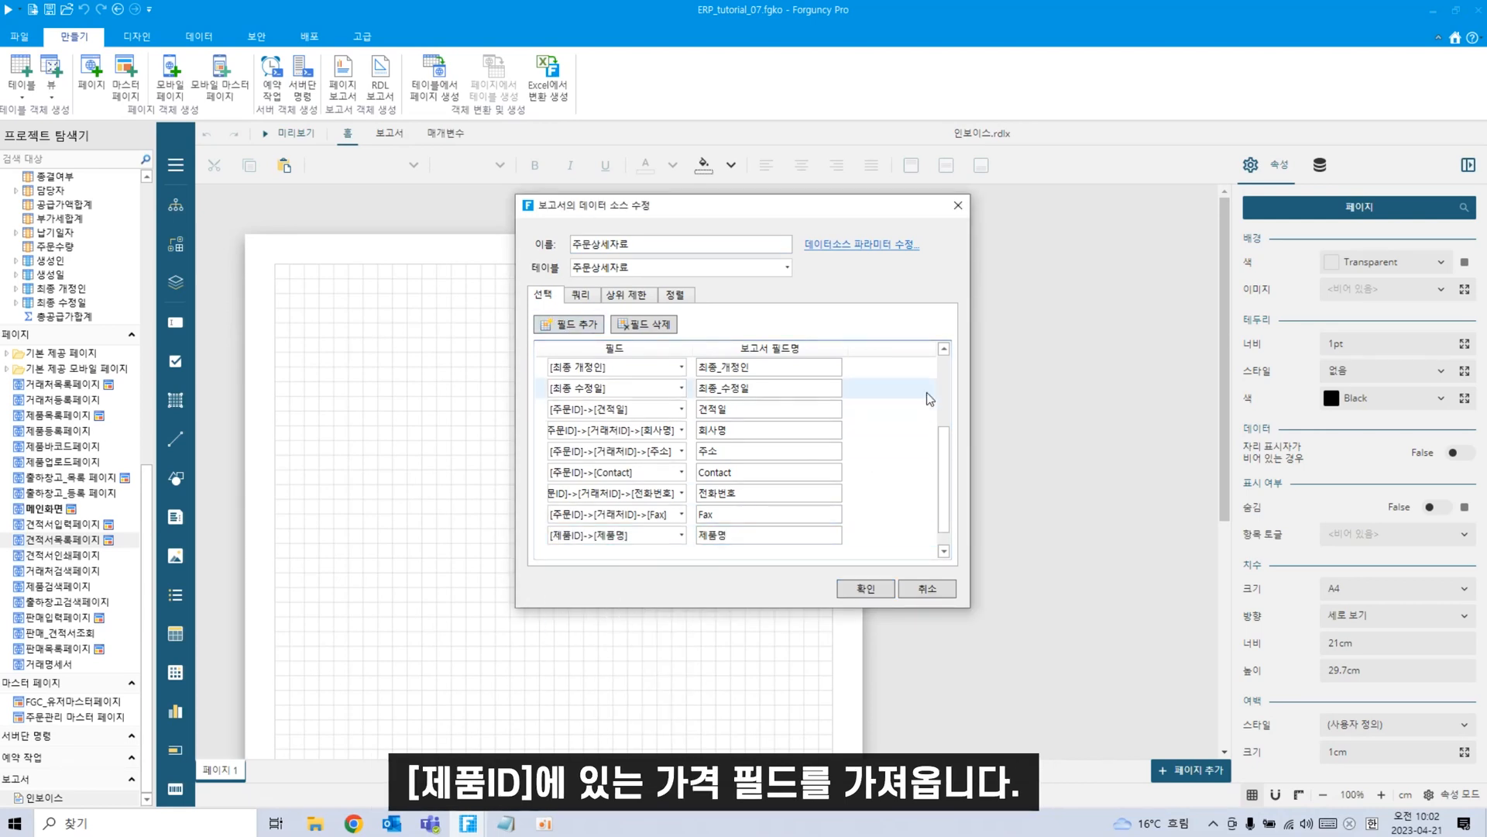
scroll(944, 480, "down", 1)
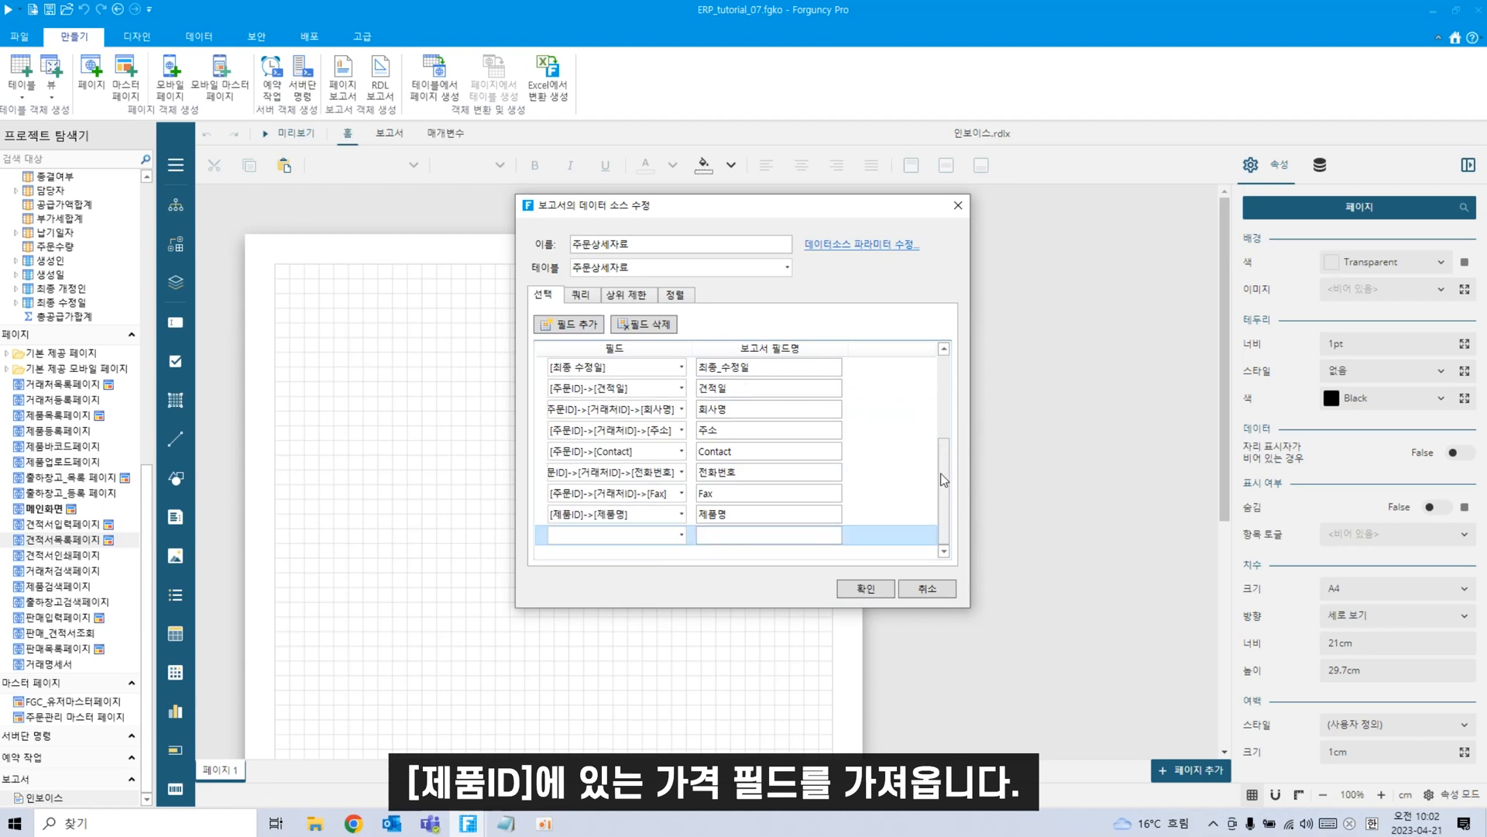
left_click(681, 535)
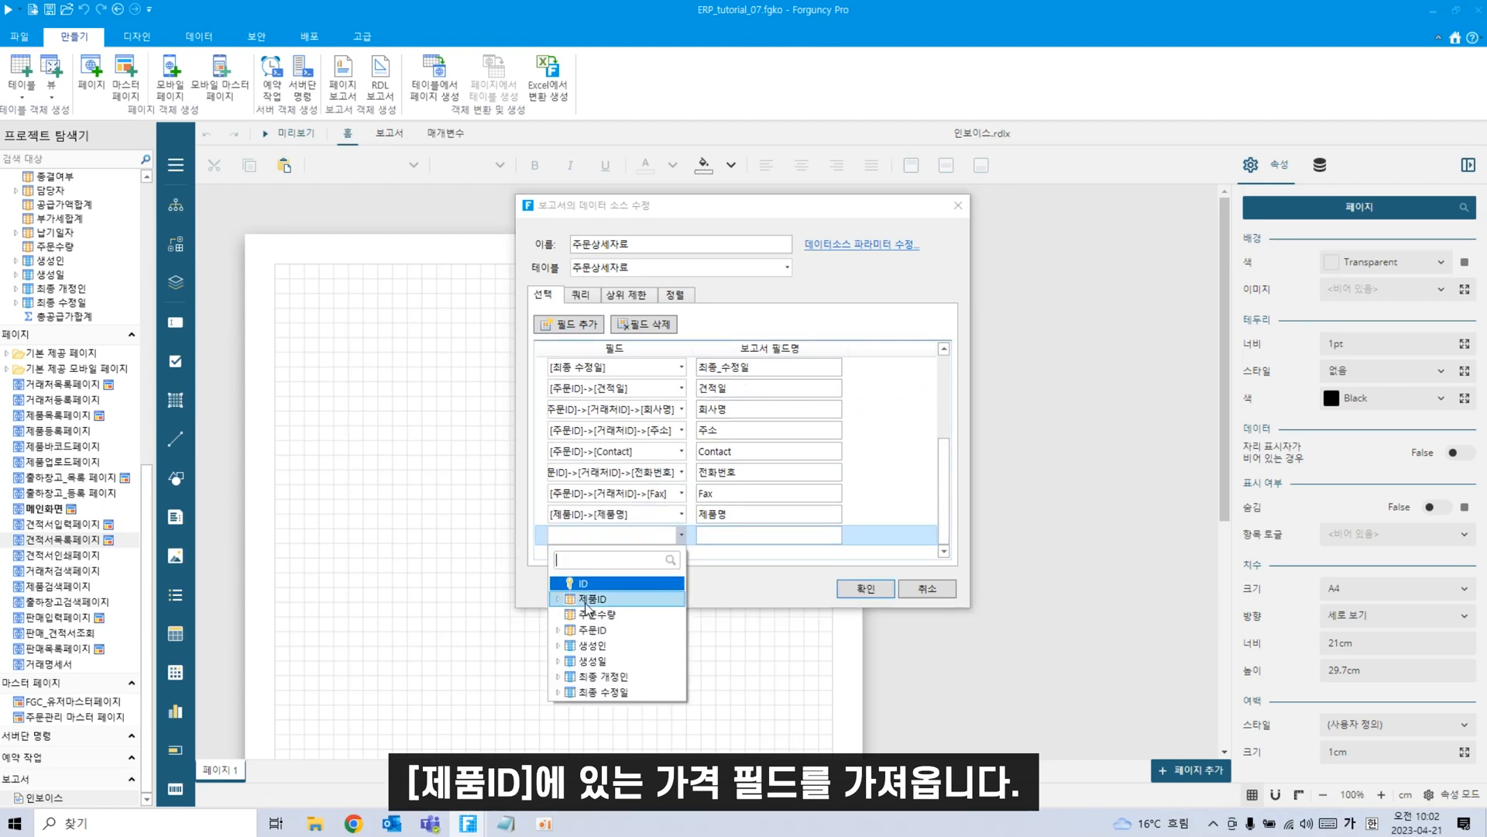
left_click(559, 599)
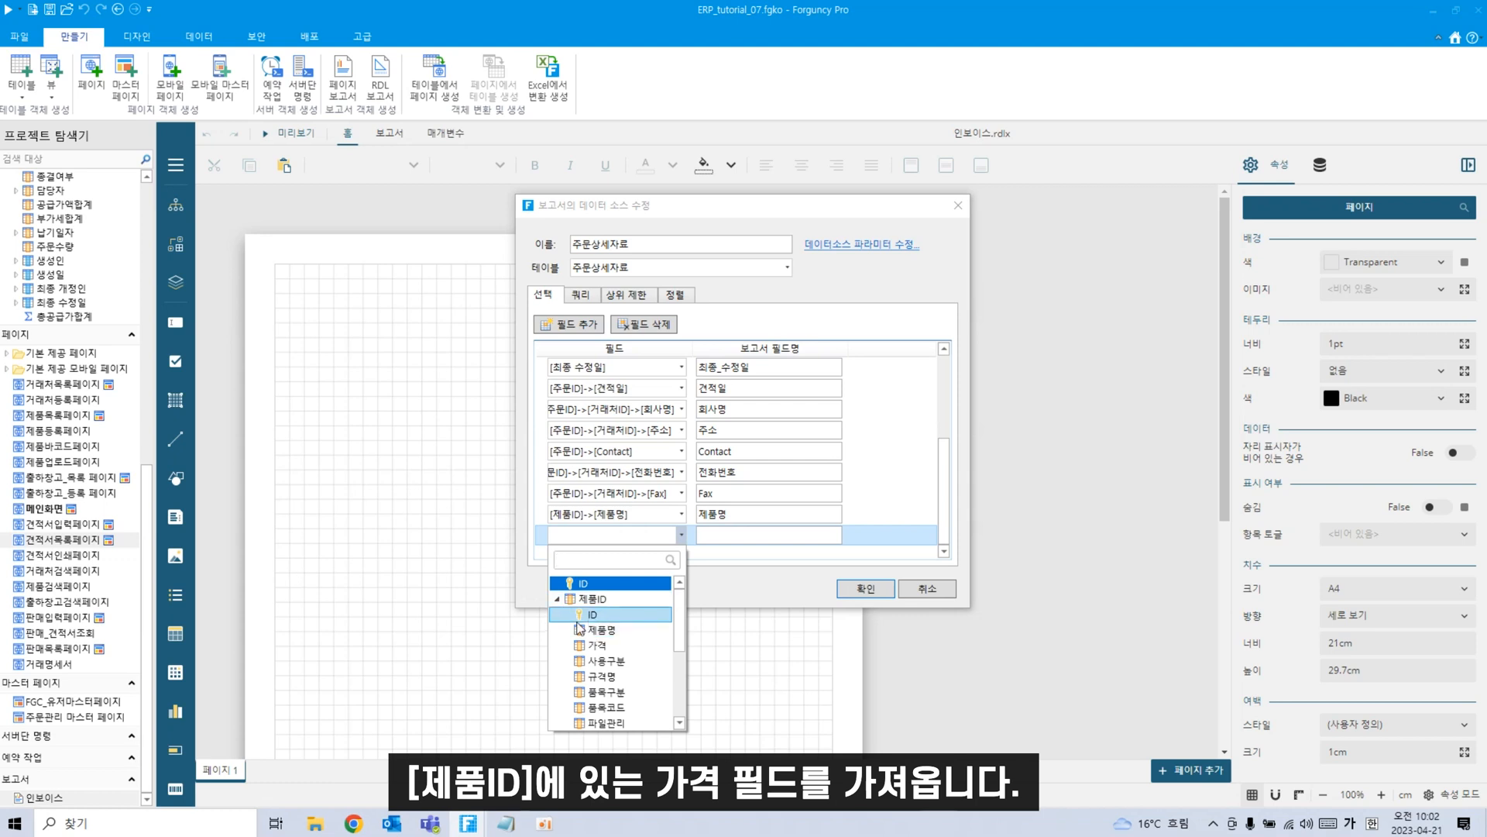
left_click(596, 646)
Add the order's 참조 field from 주문ID.
left_click(572, 326)
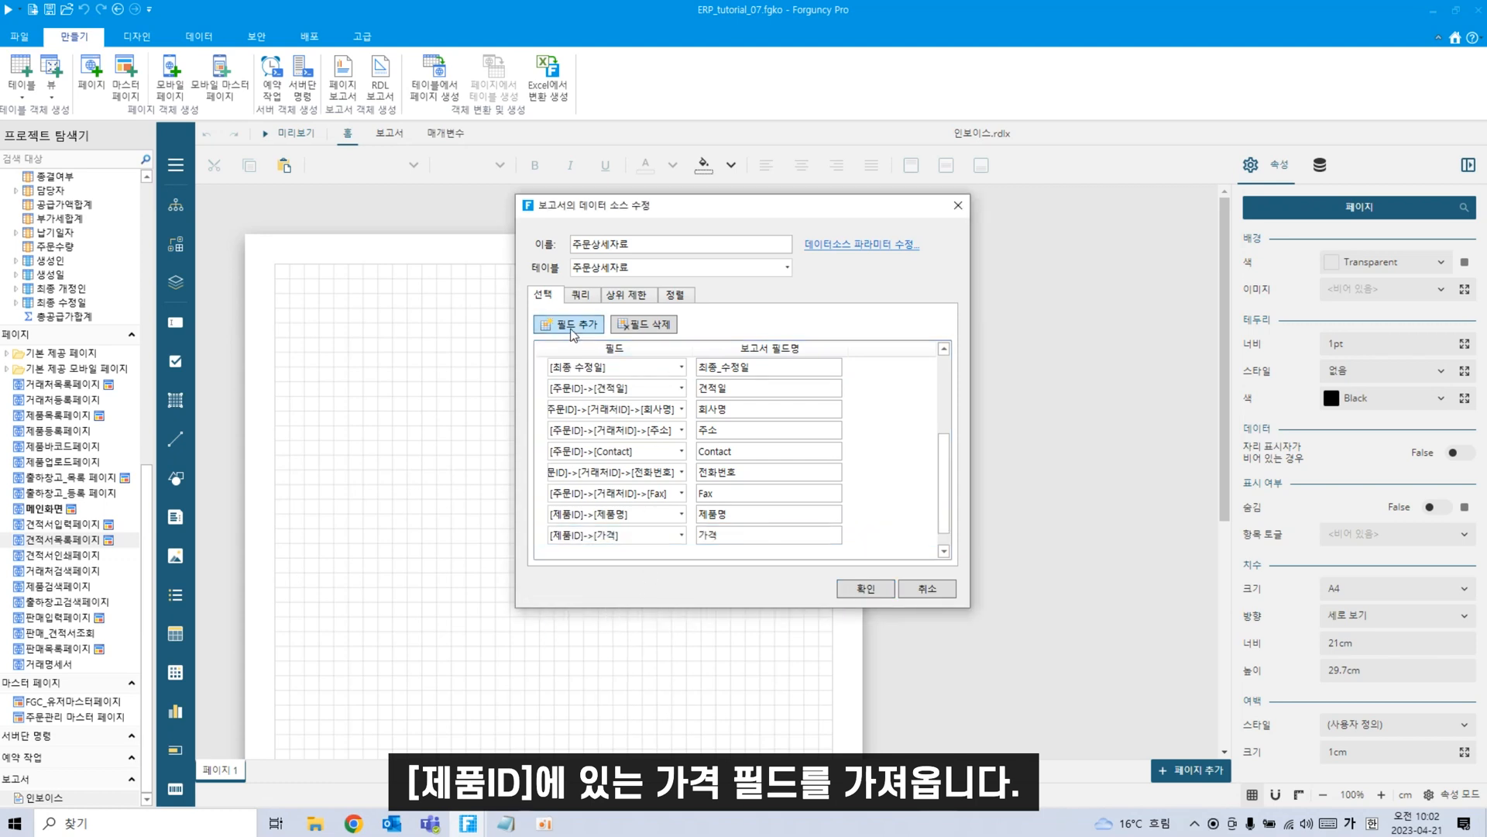
left_click_drag(943, 442, 926, 456)
left_click(681, 535)
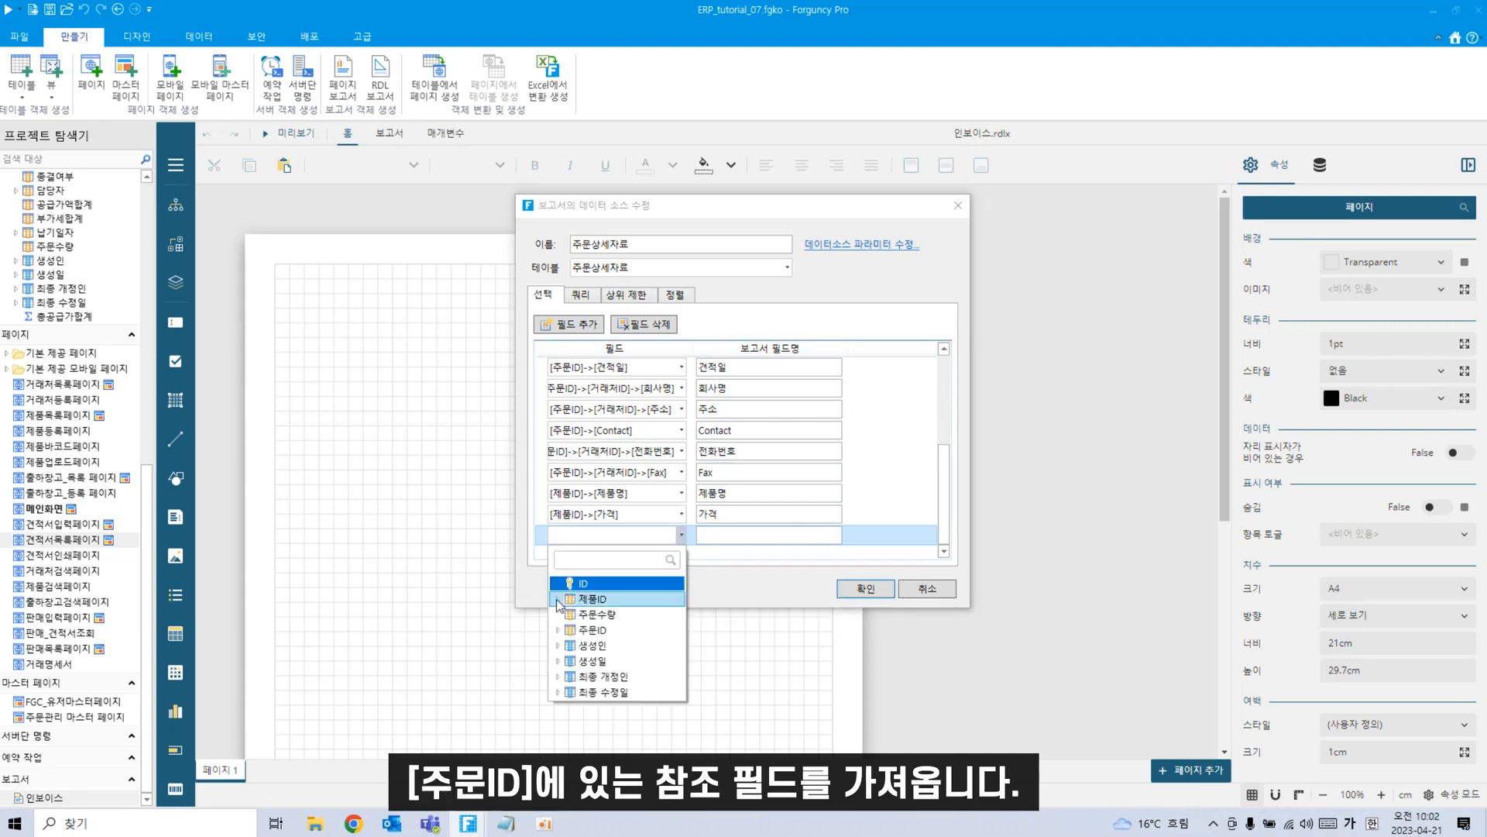
scroll(609, 658, "down", 3)
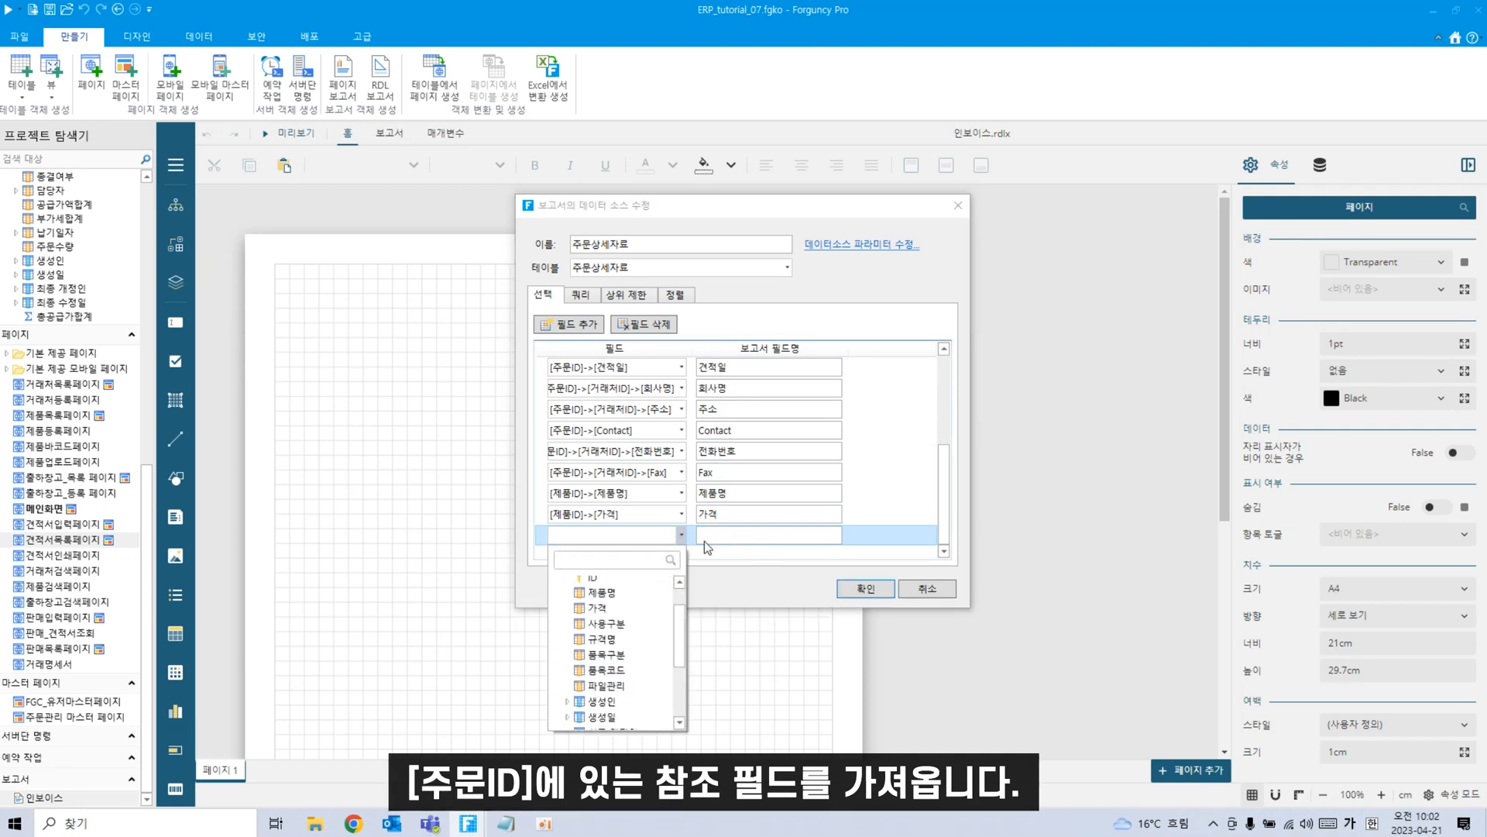
scroll(553, 710, "down", 2)
left_click(555, 706)
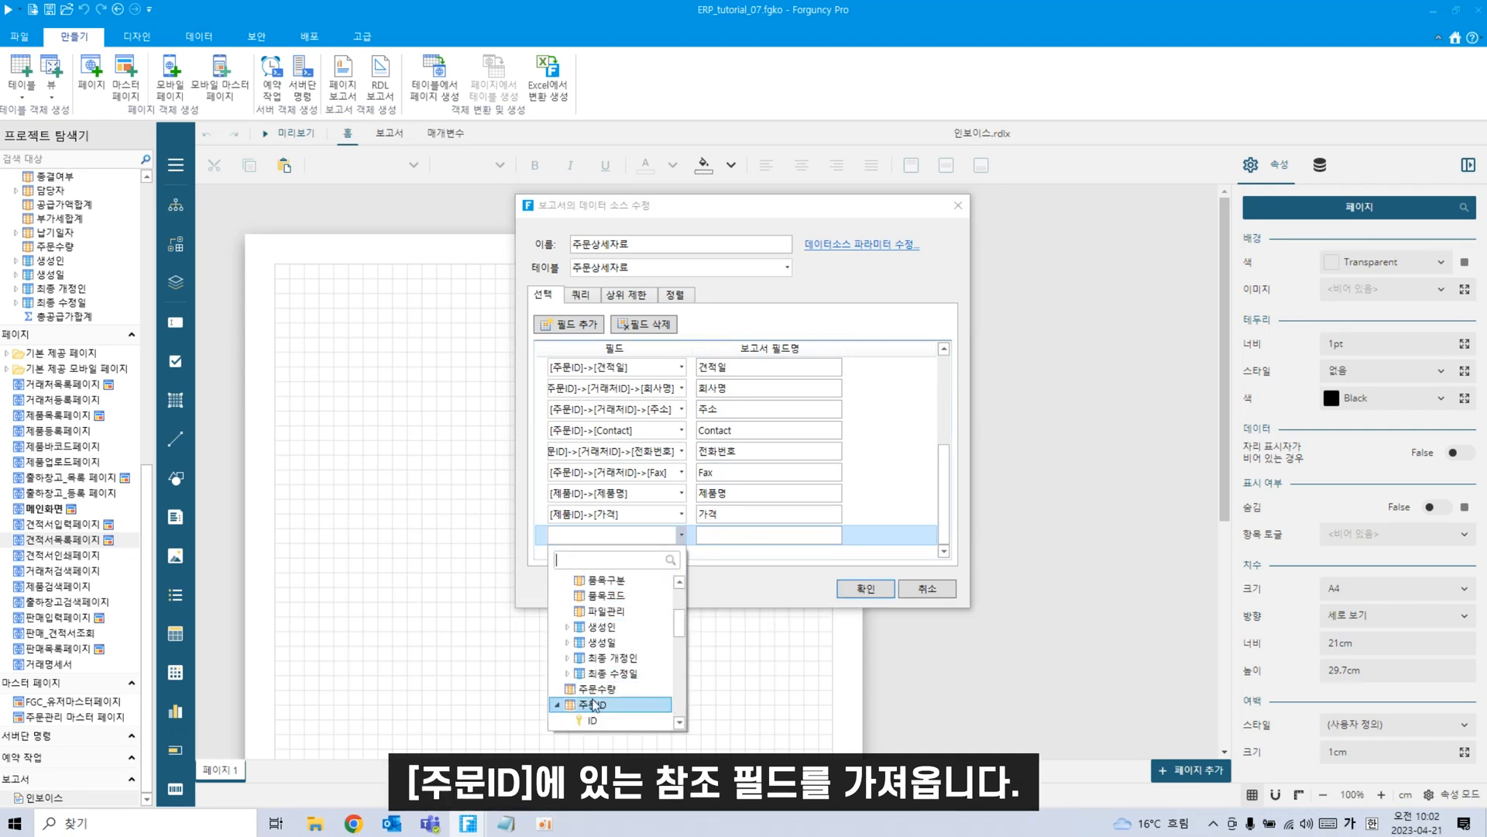
scroll(588, 690, "down", 5)
left_click(604, 685)
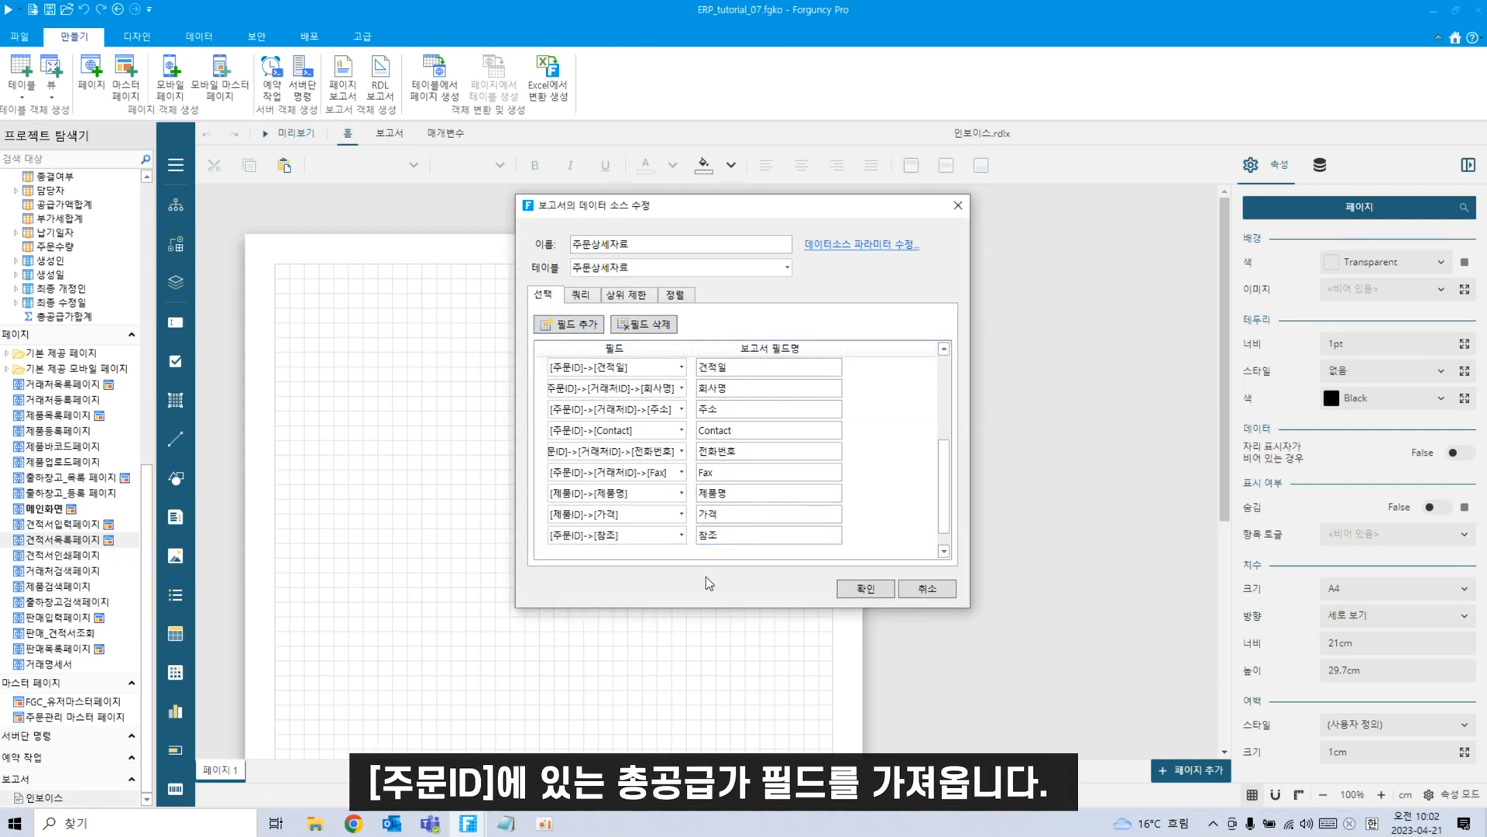
Add the order's 총공급가 field from 주문ID.
left_click(583, 325)
left_click(681, 535)
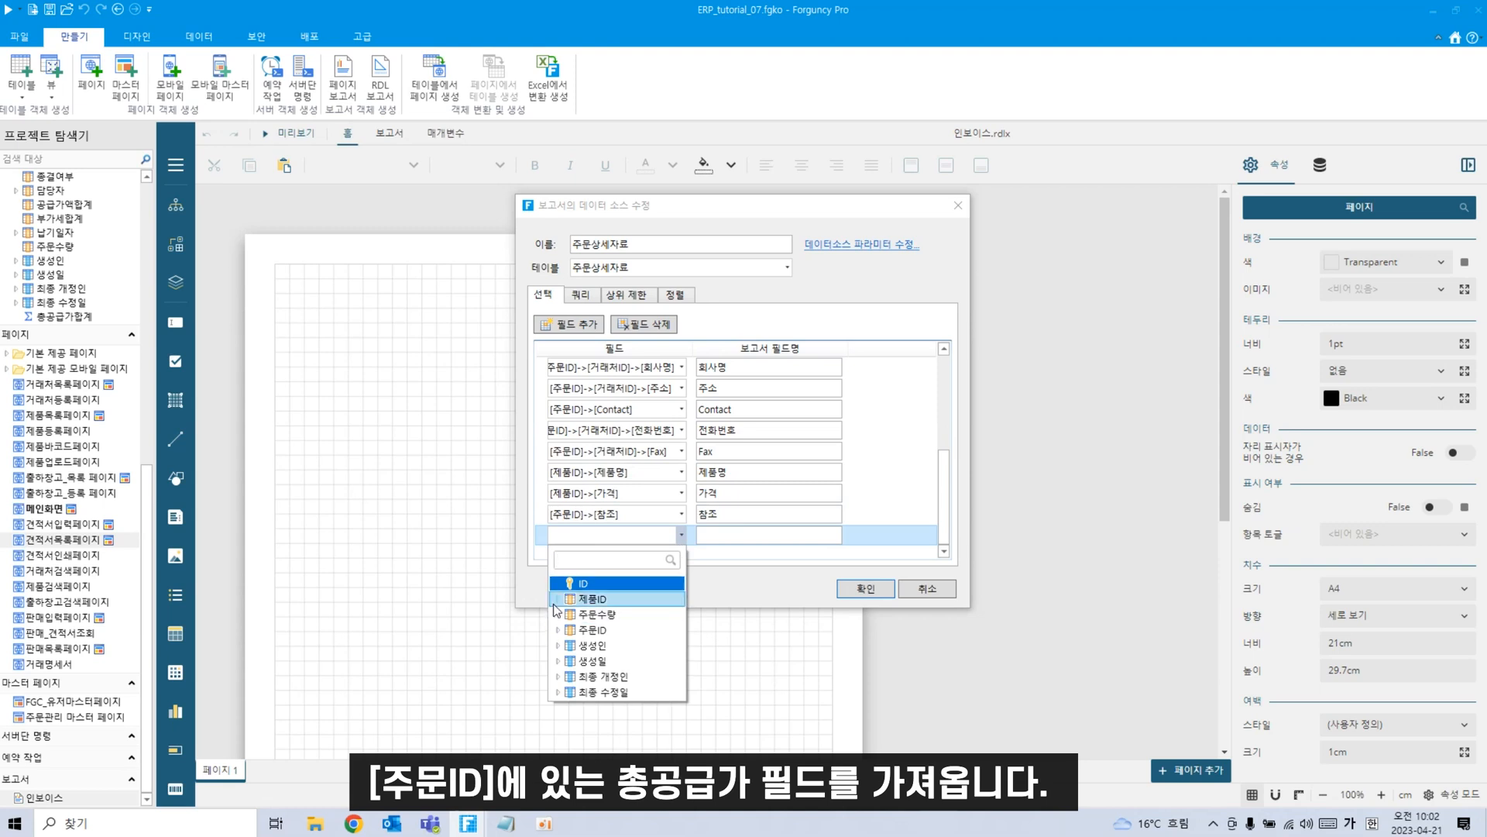
left_click(558, 629)
scroll(631, 666, "down", 5)
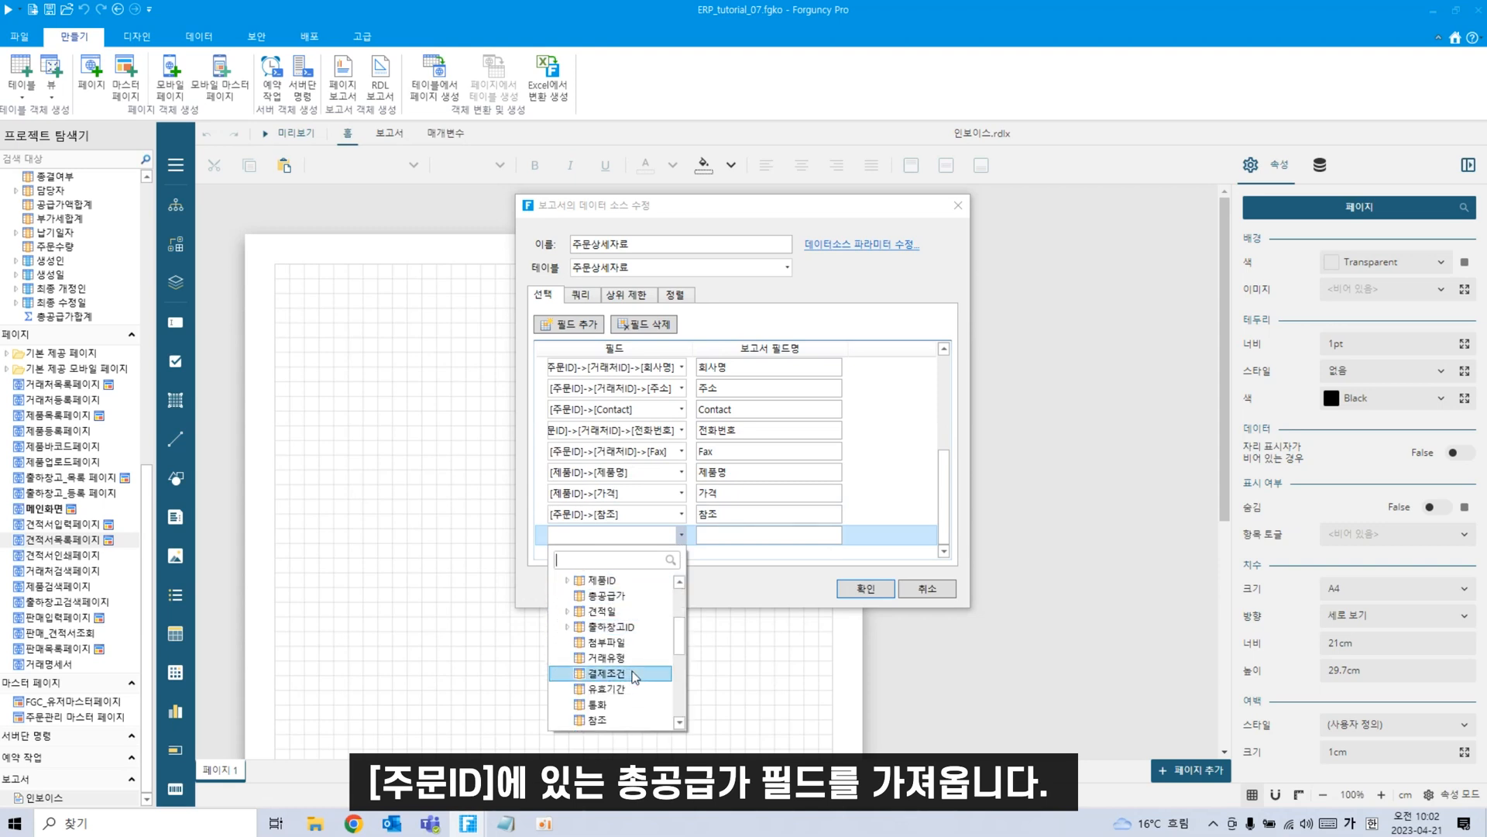
scroll(631, 680, "down", 4)
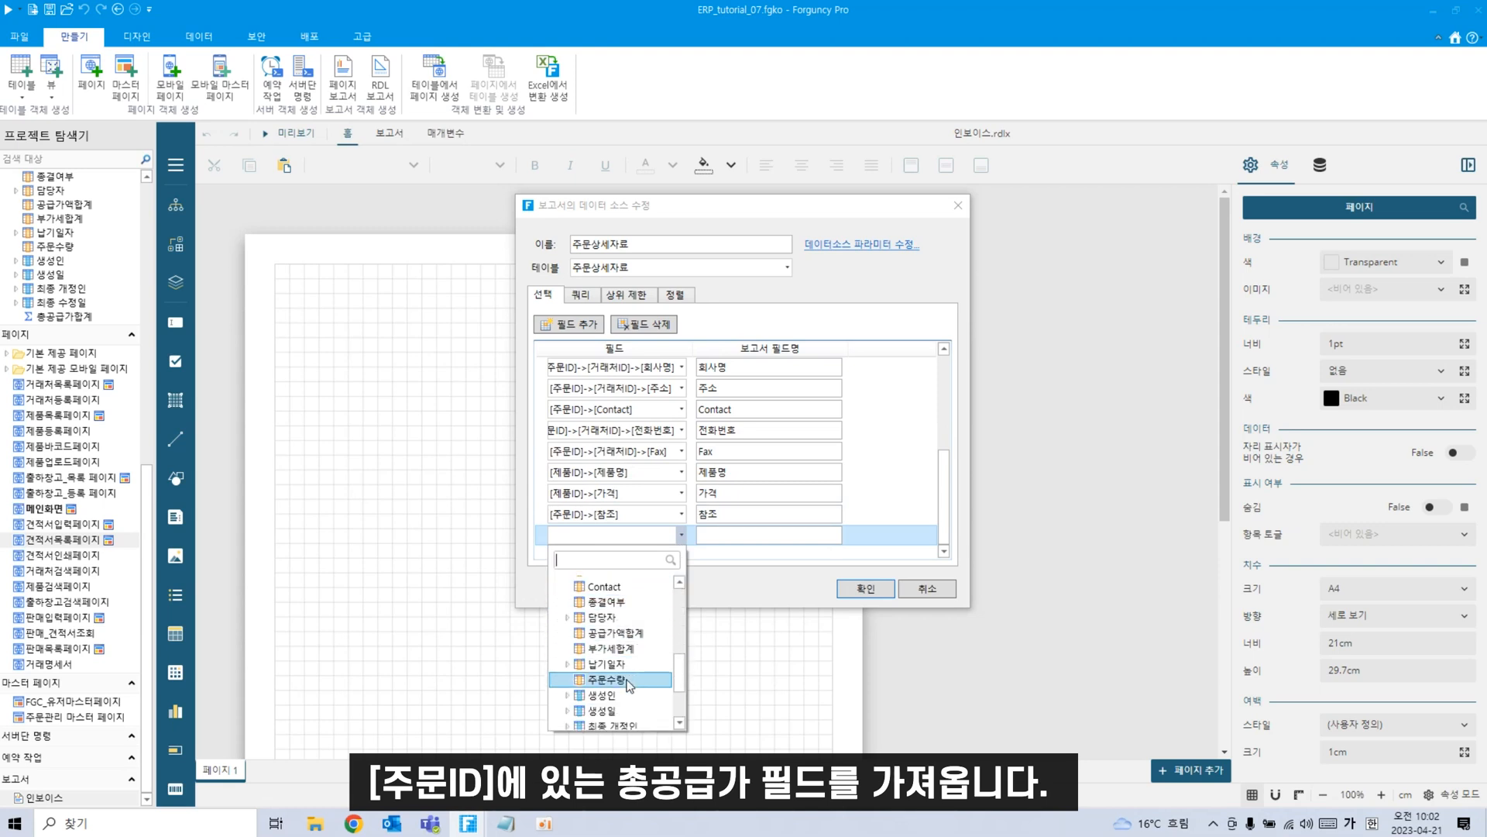
scroll(630, 674, "up", 5)
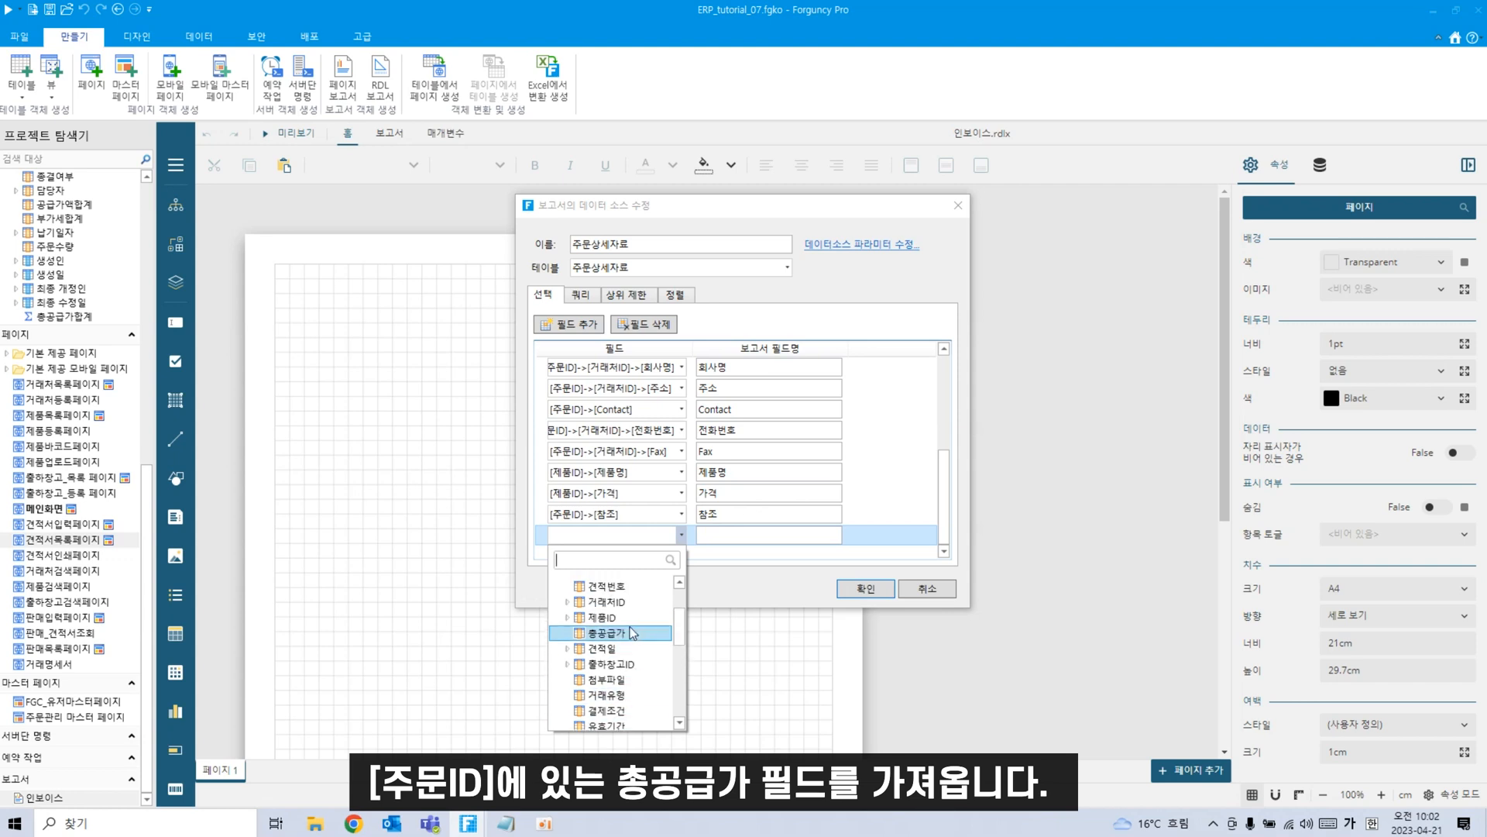
left_click(612, 633)
scroll(898, 506, "up", 1)
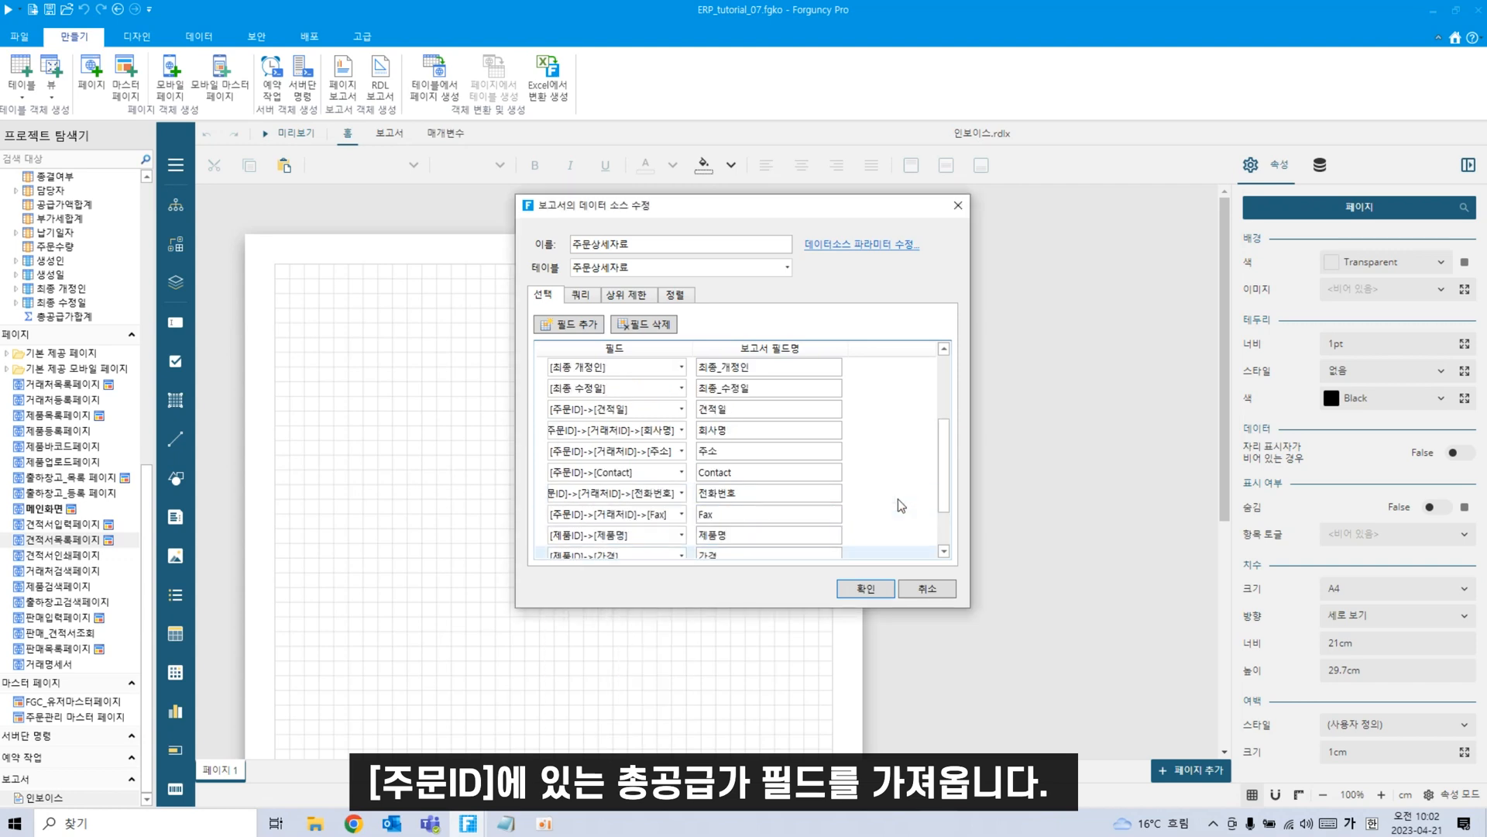
scroll(899, 499, "up", 2)
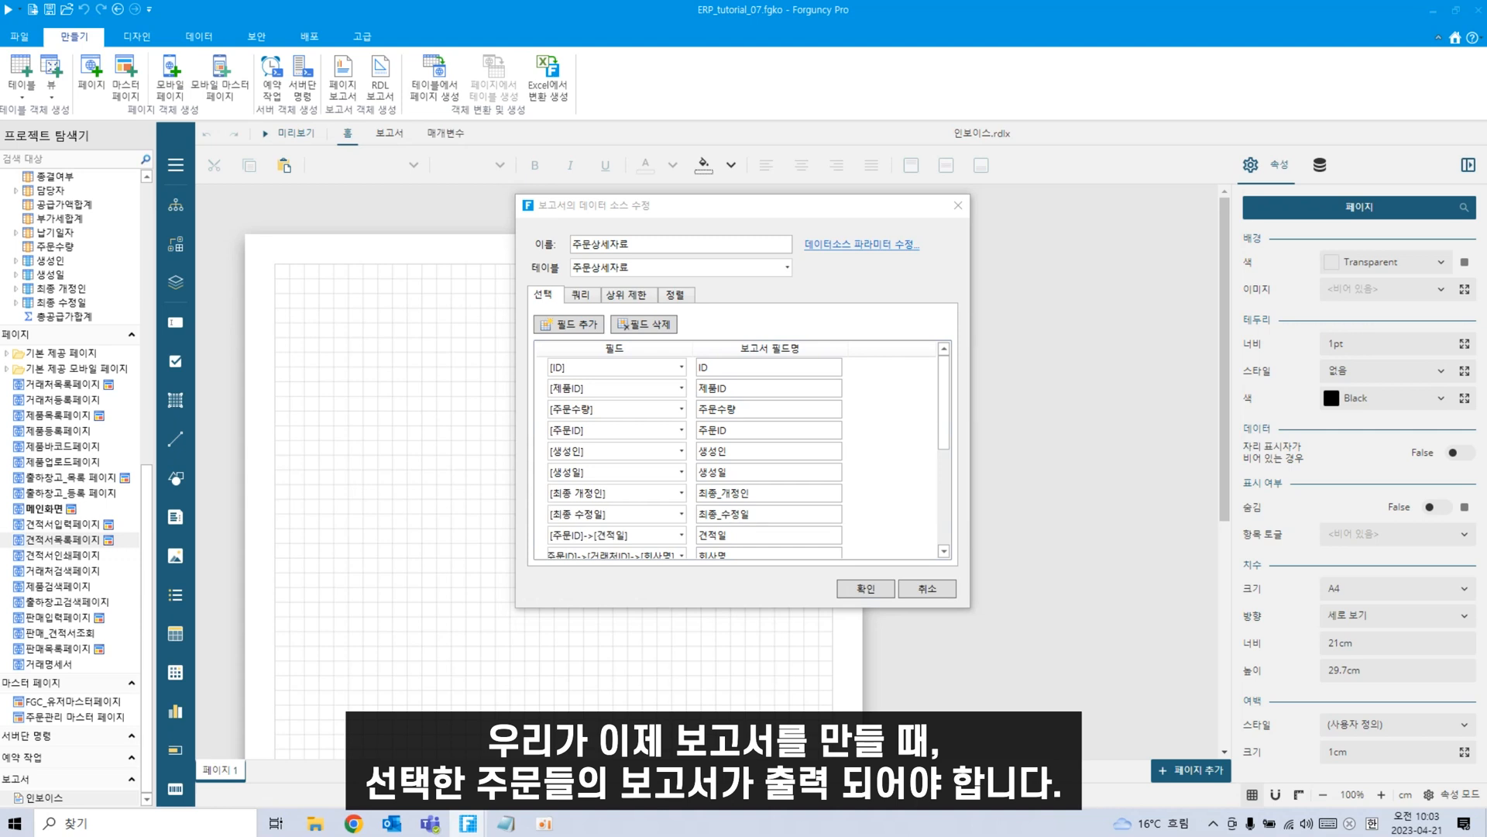
Add a data source parameter named queryvalue to 주문상세자료.
left_click(891, 246)
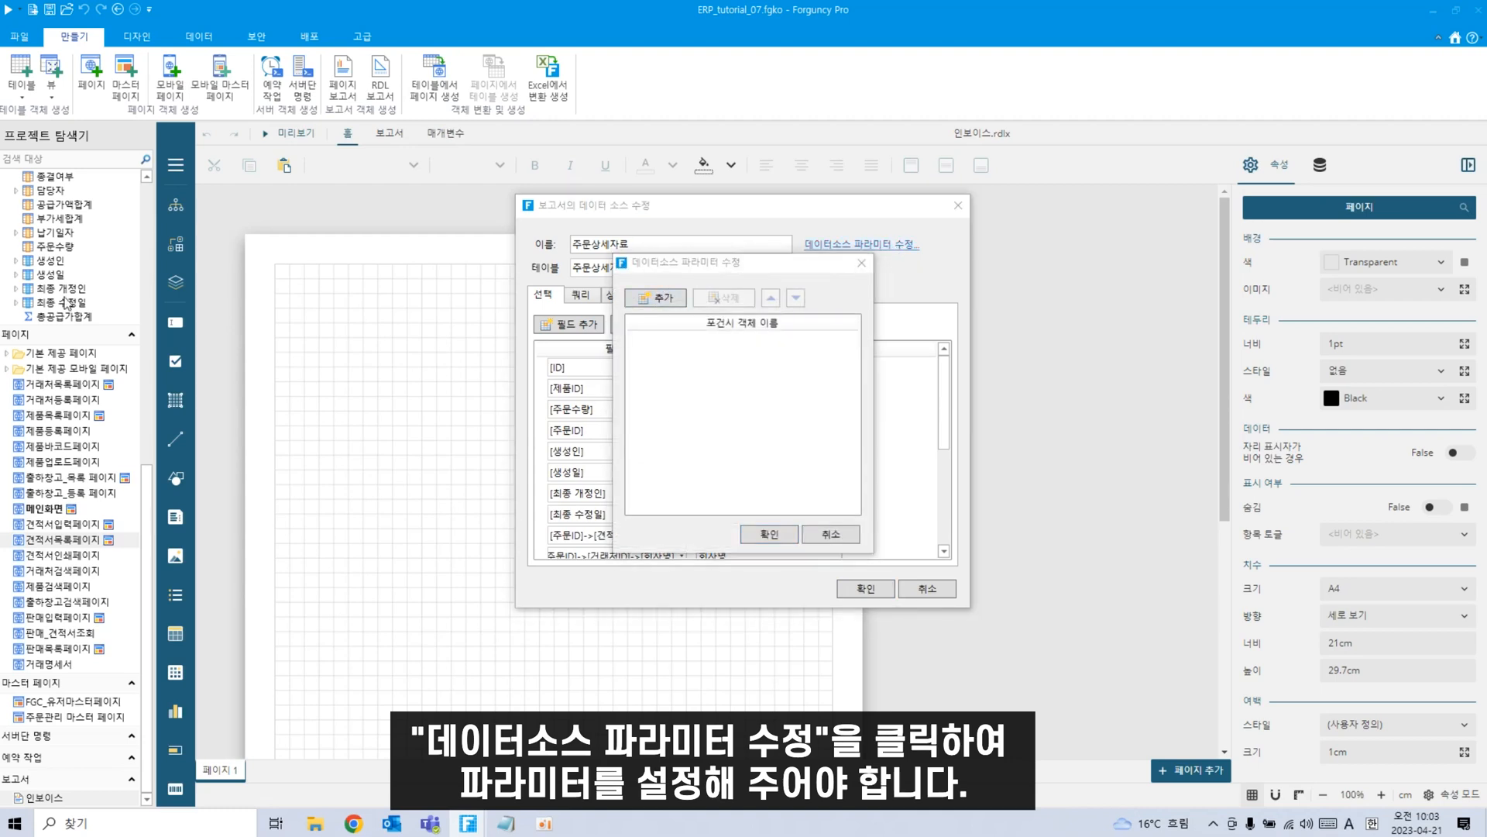
left_click(650, 300)
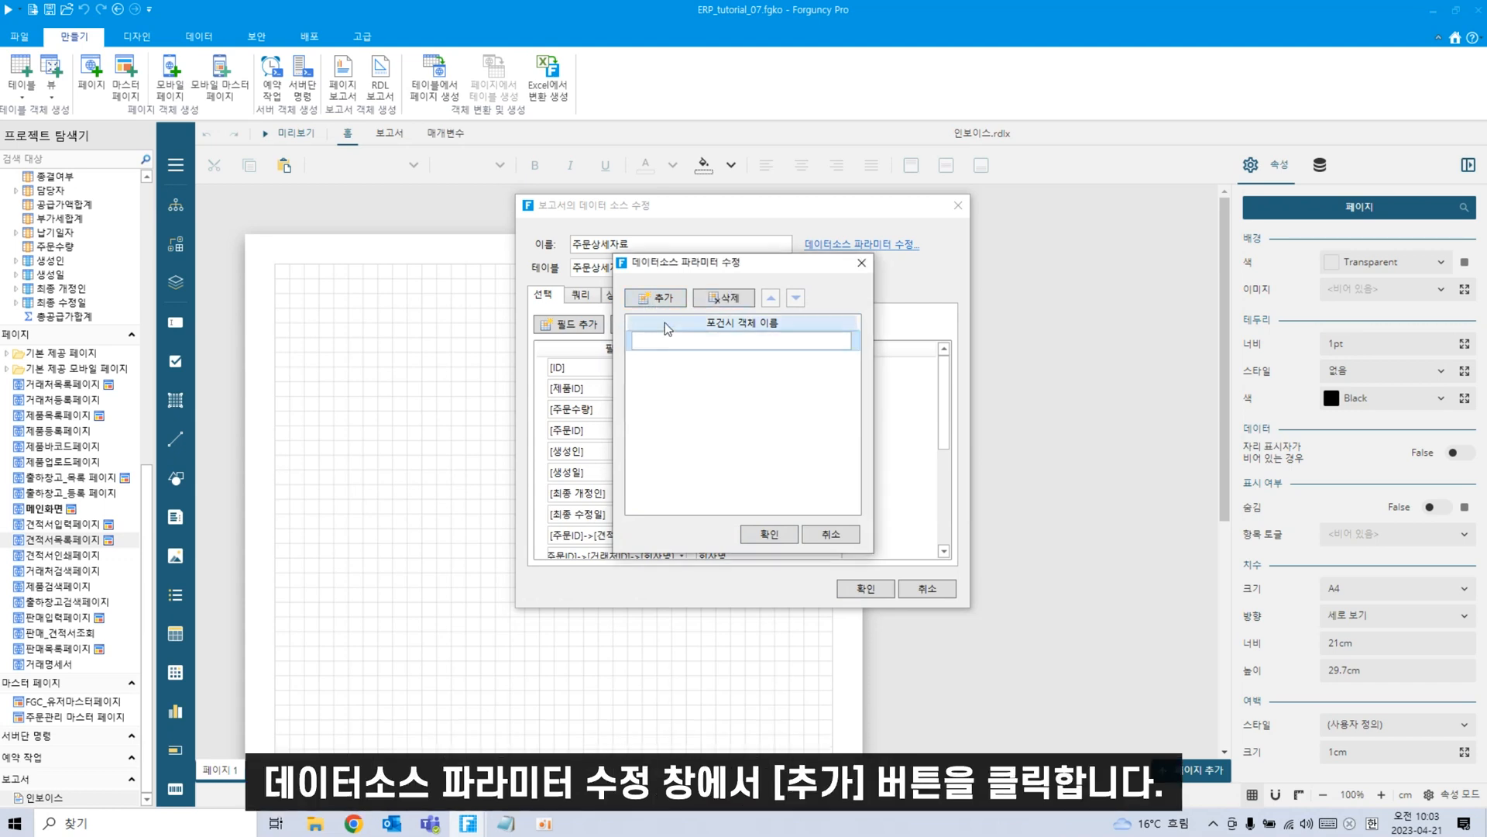
left_click(664, 340)
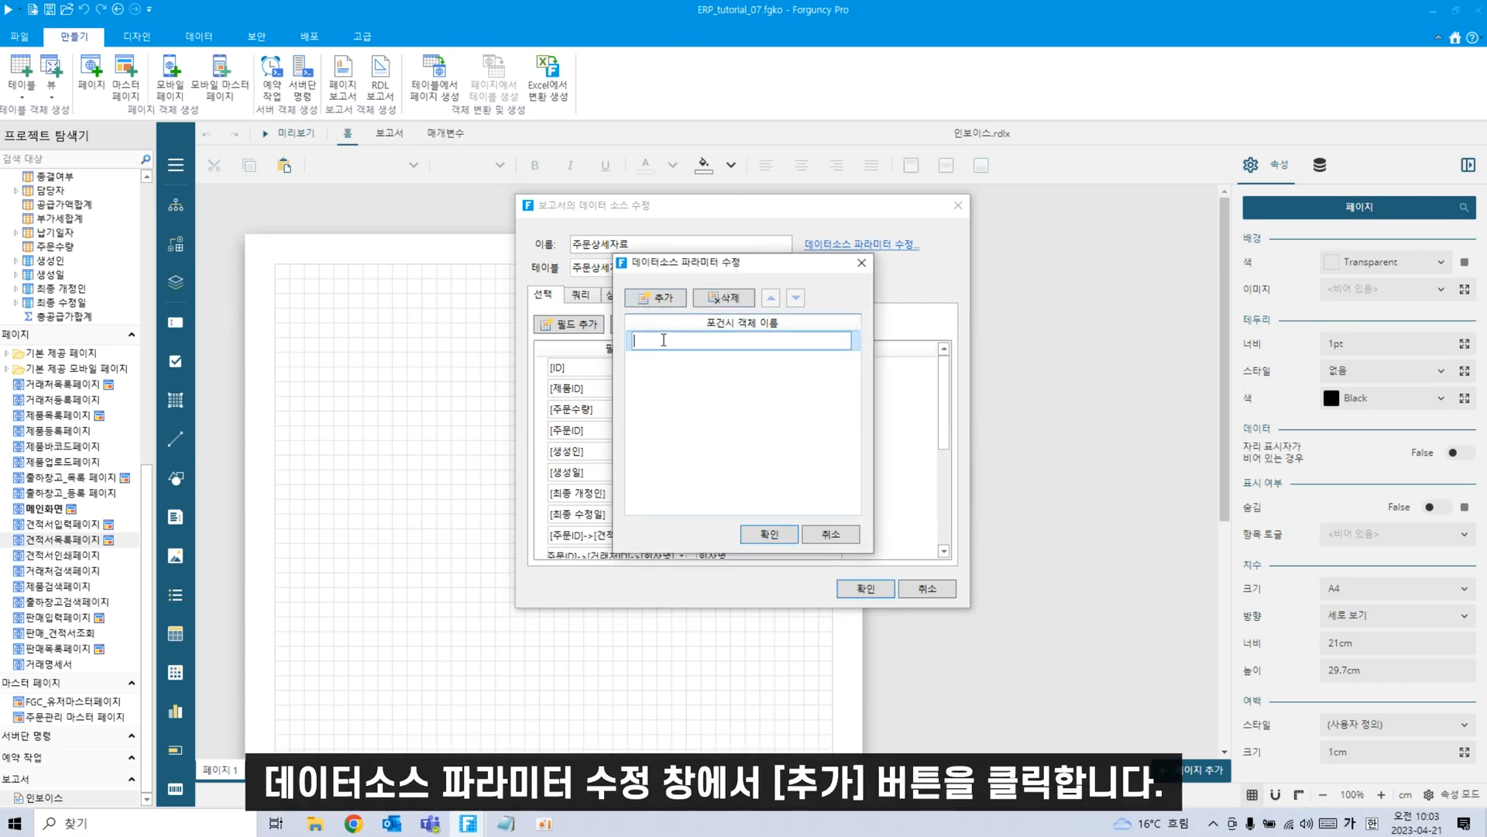
key("Hangul")
type("qu")
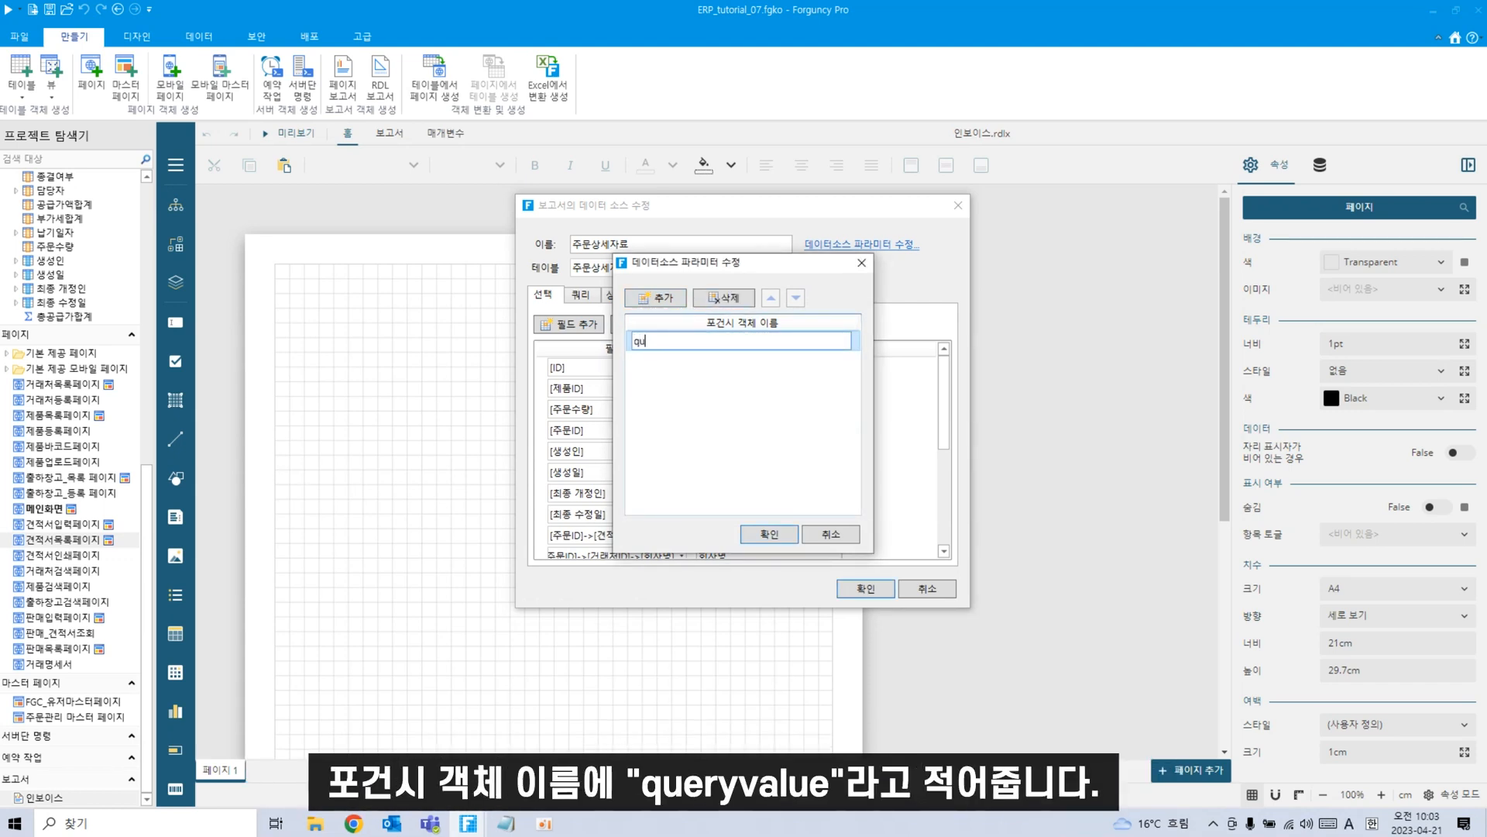
type("eryvalue")
left_click(784, 538)
left_click(579, 295)
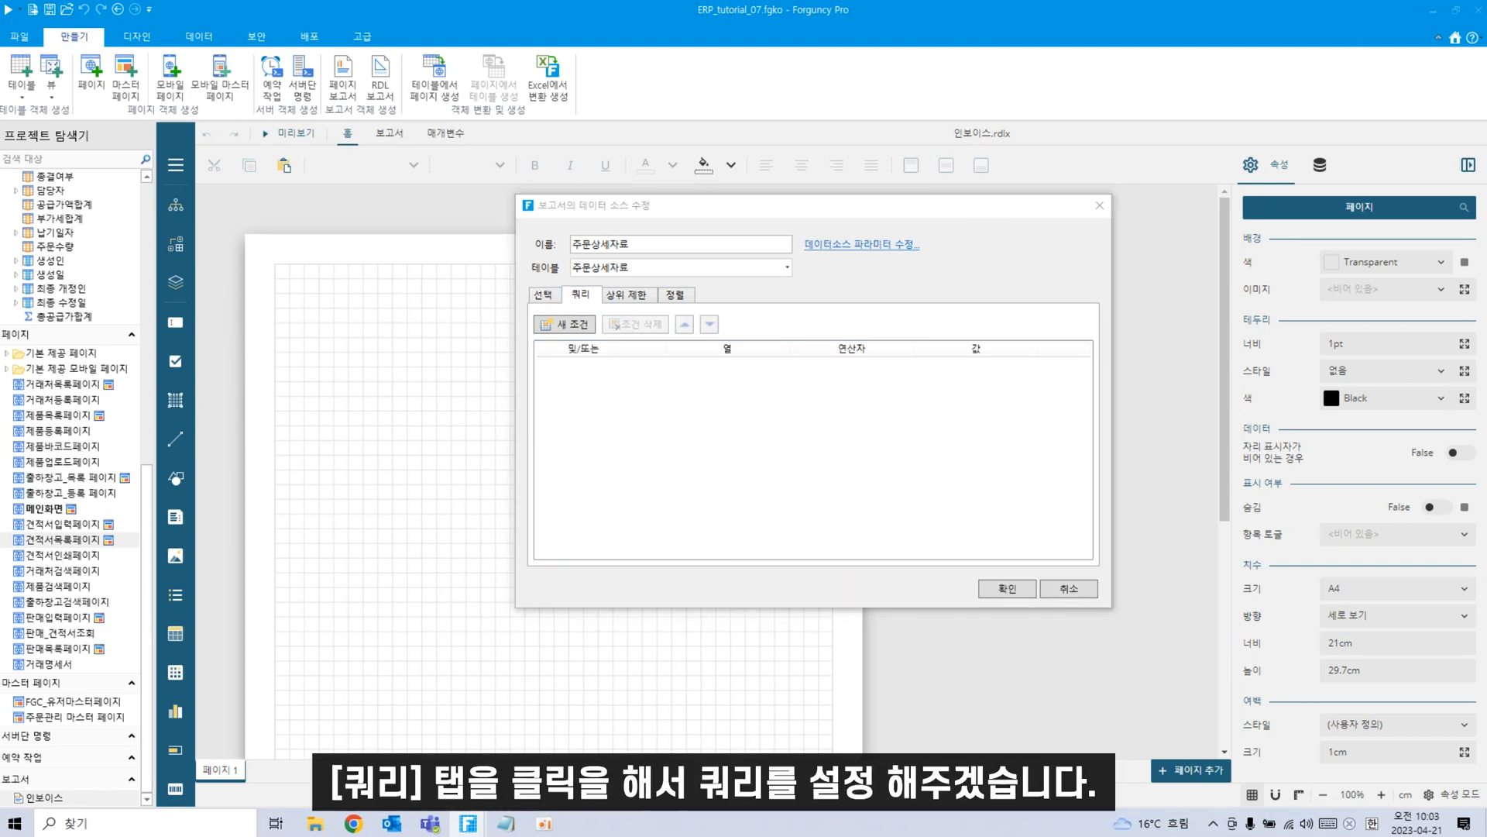
Add the query condition 주문ID 값 포함 =queryvalue and save the data source.
left_click(564, 325)
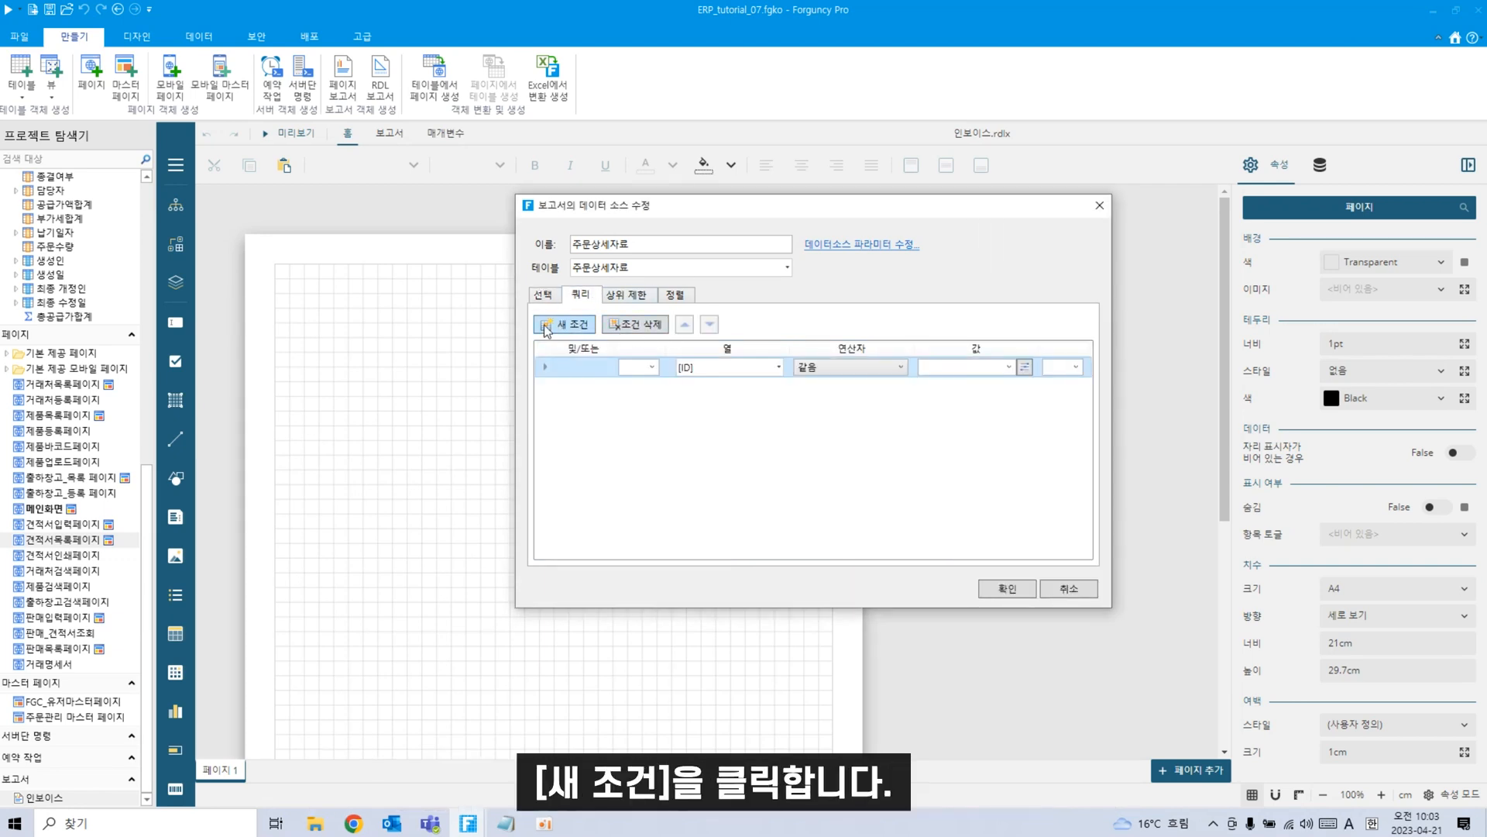
left_click(779, 369)
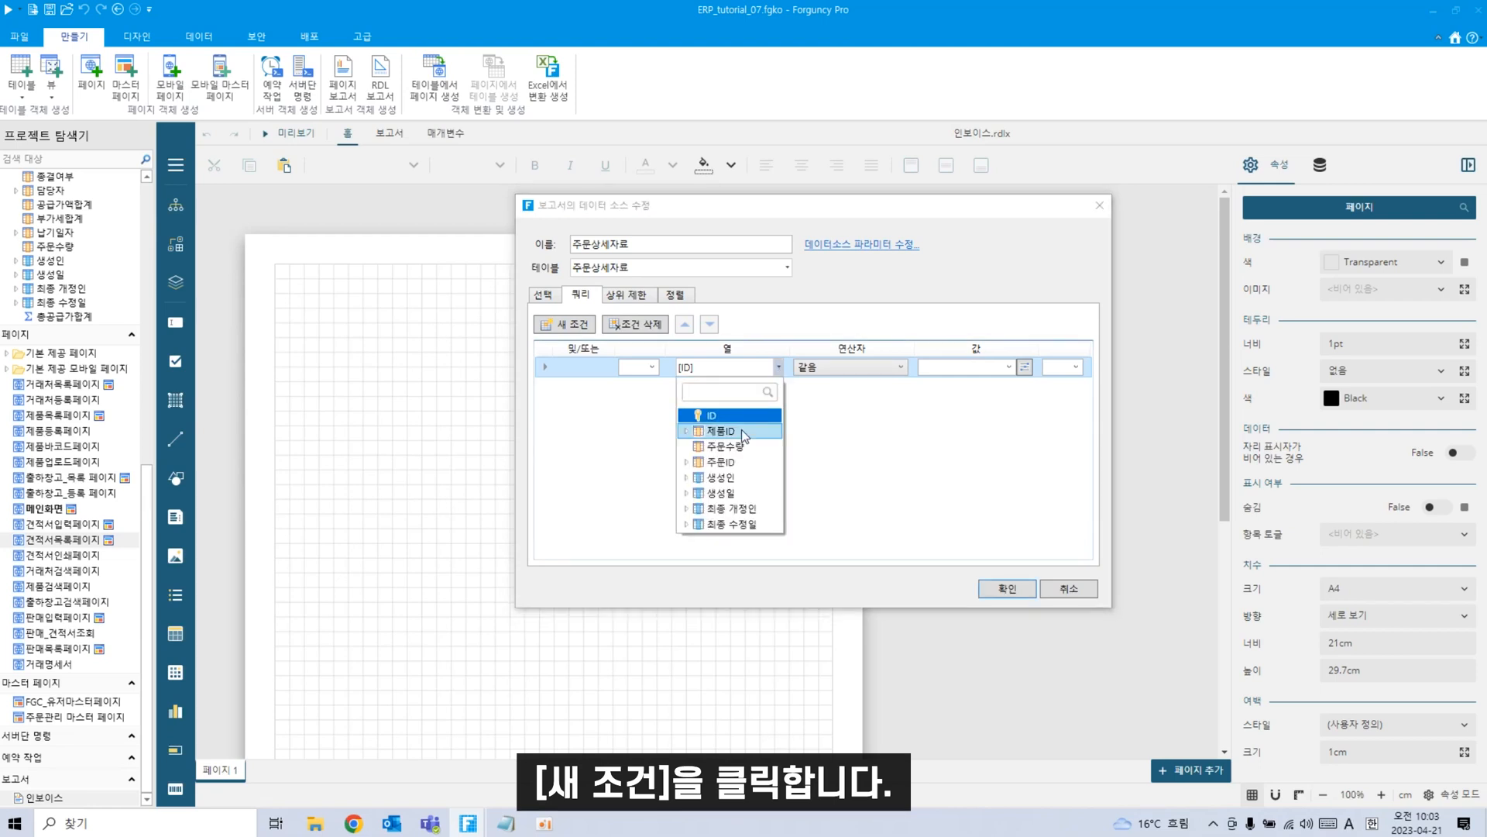
left_click(689, 464)
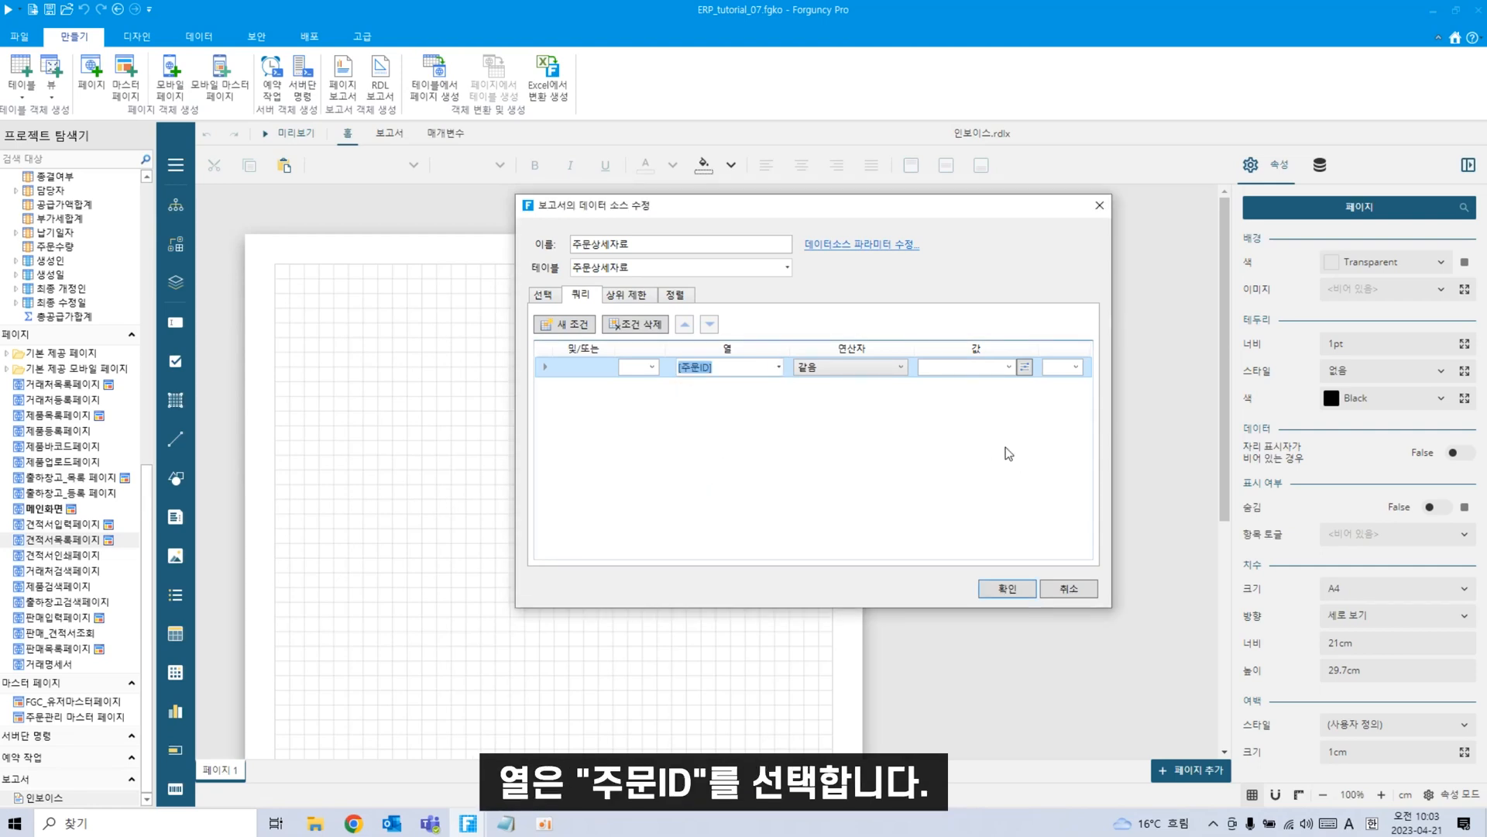
left_click(827, 367)
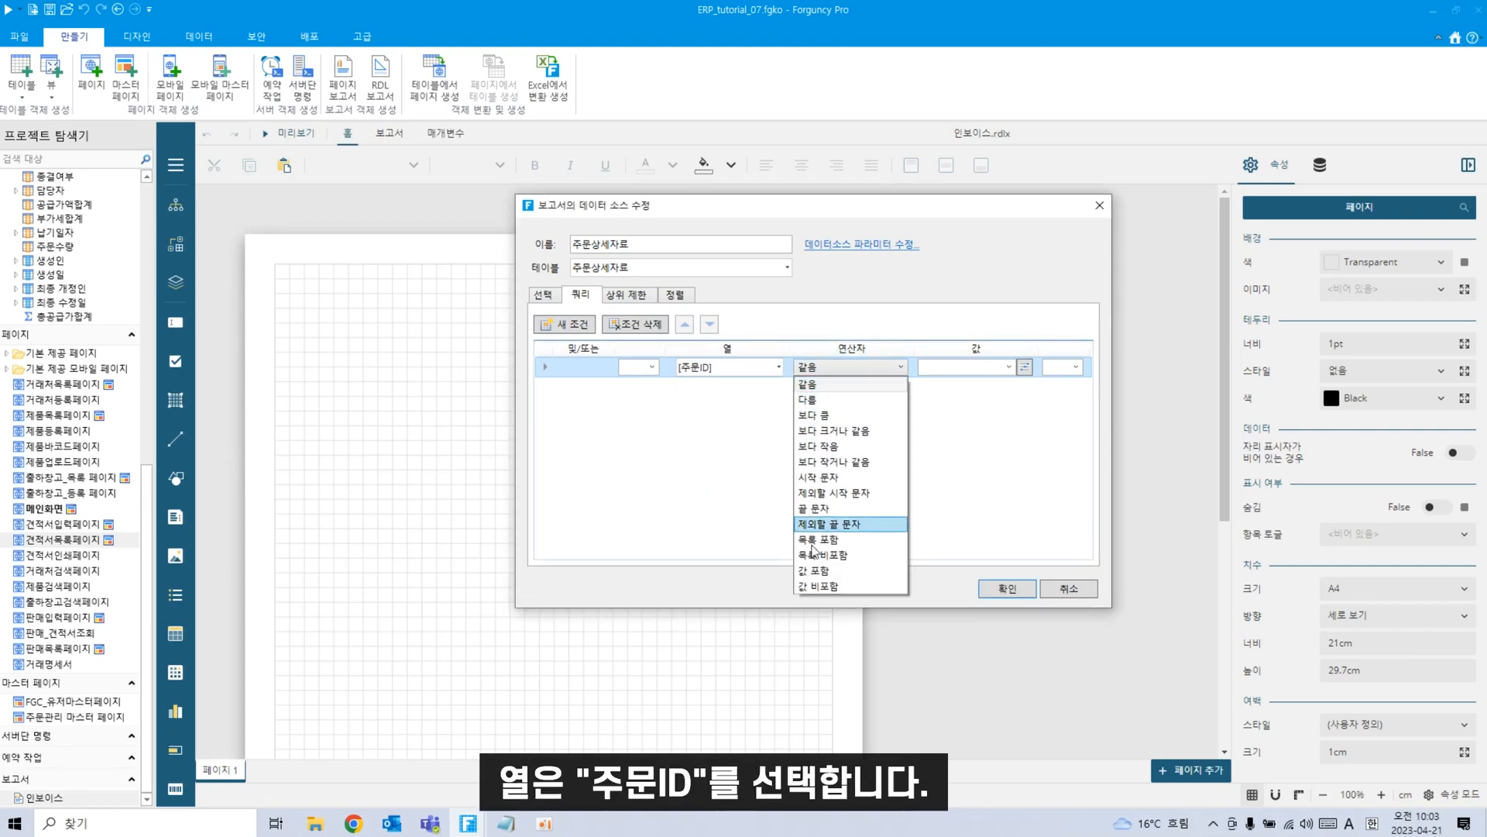
left_click(814, 579)
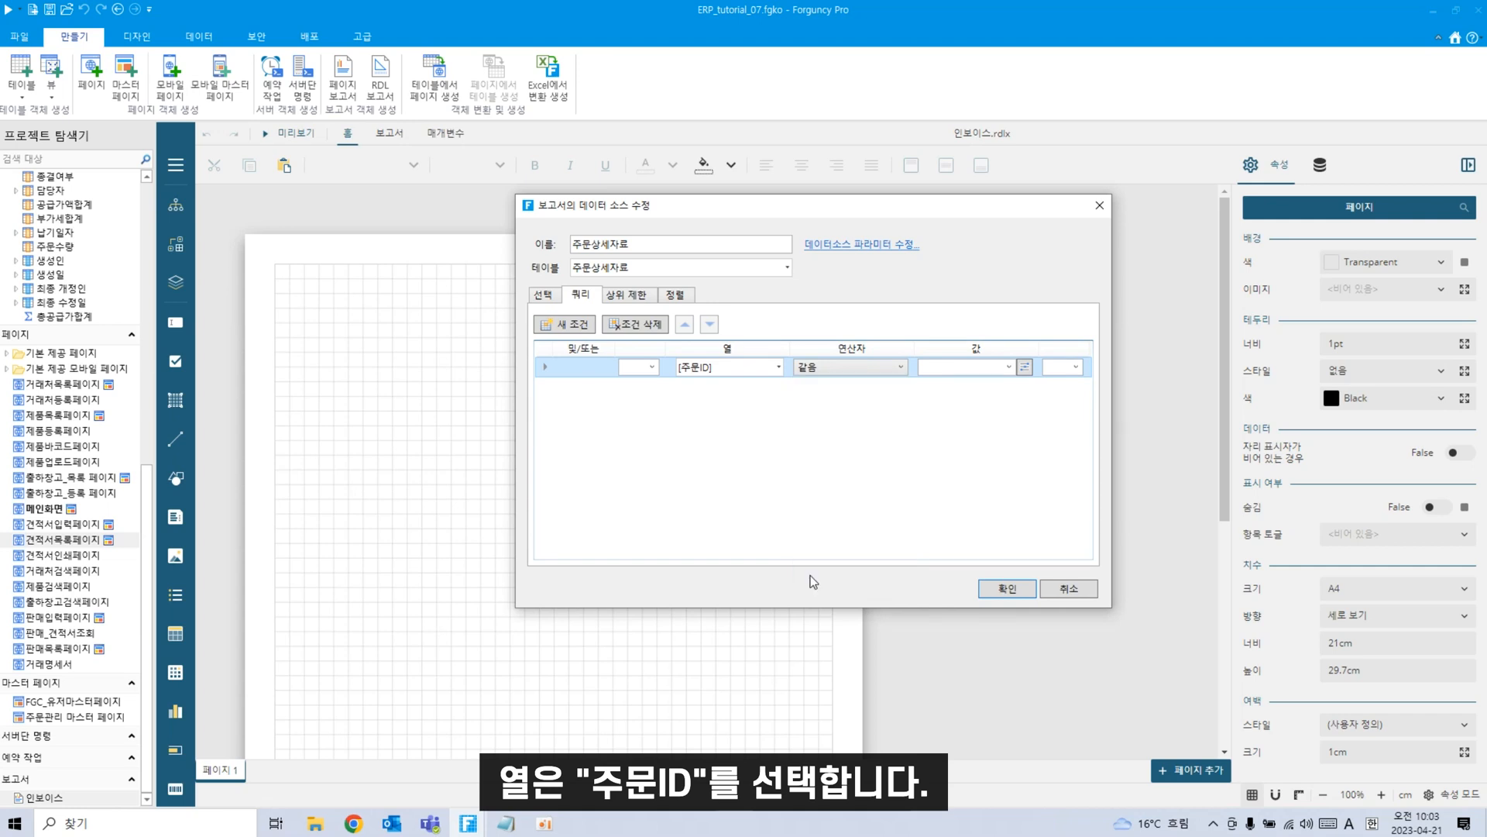
left_click(899, 367)
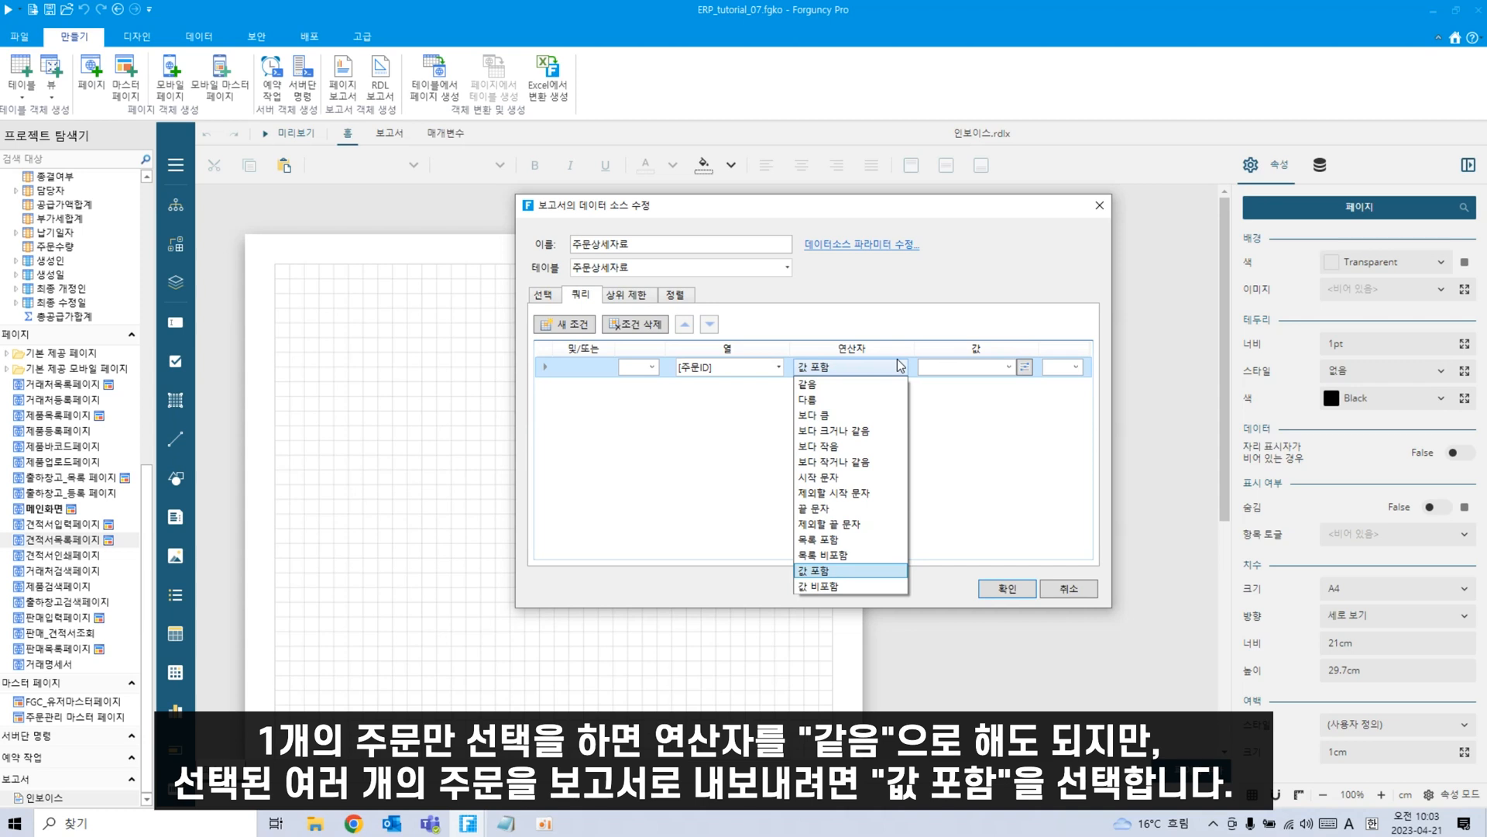
left_click(976, 449)
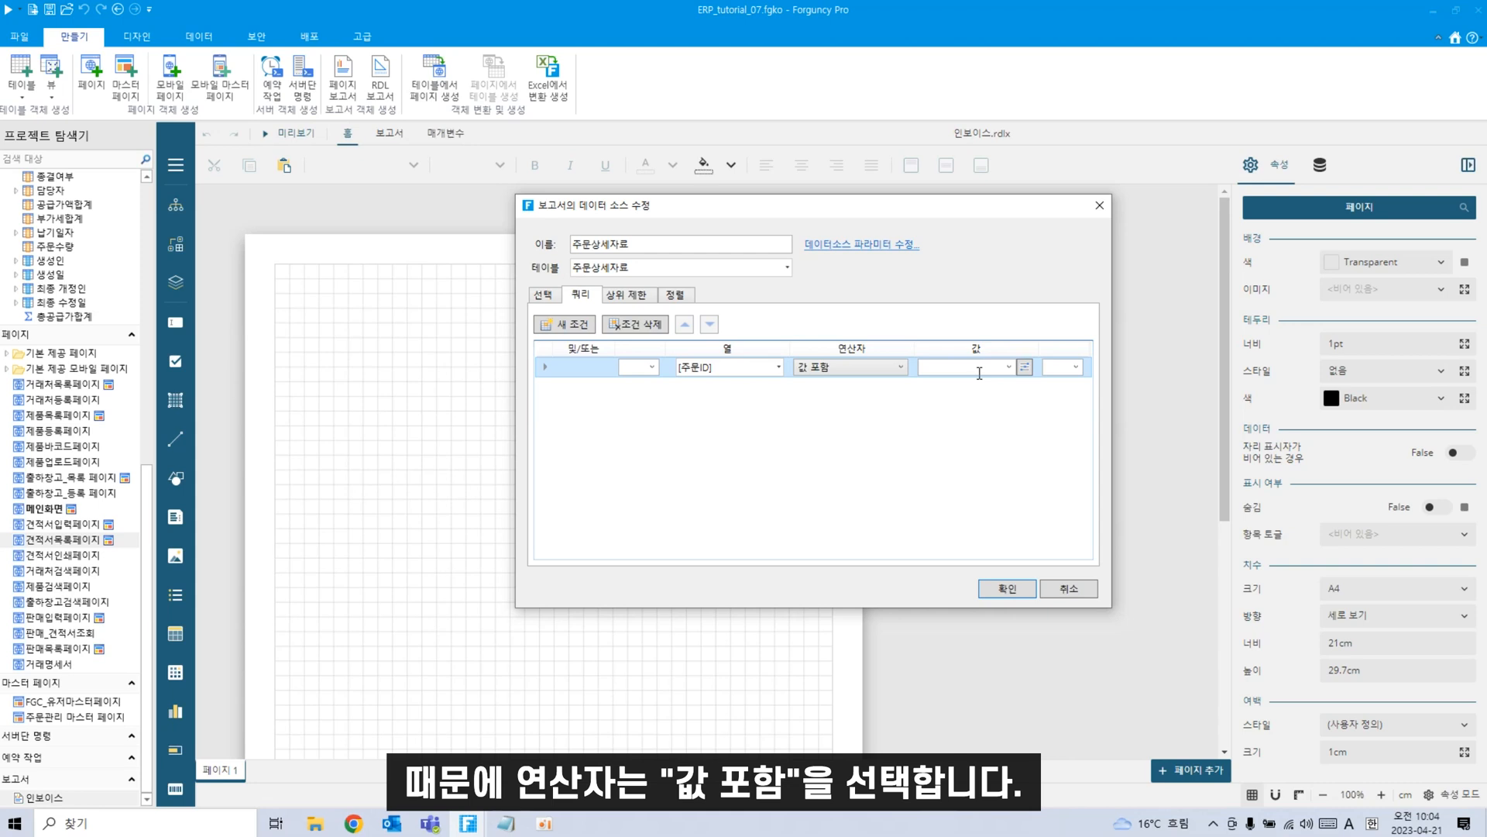
type("=queryvalue")
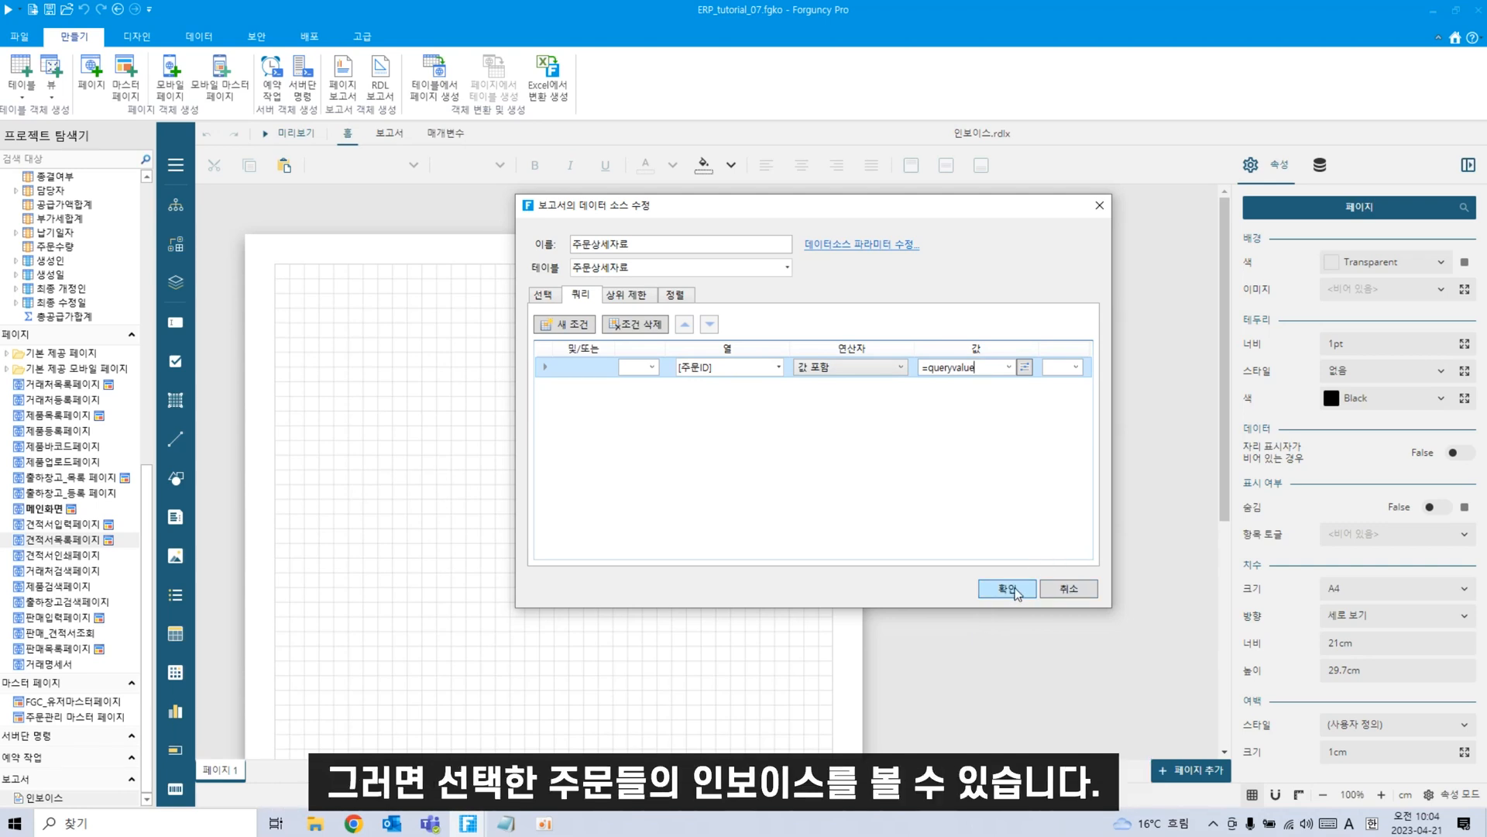
left_click(1012, 589)
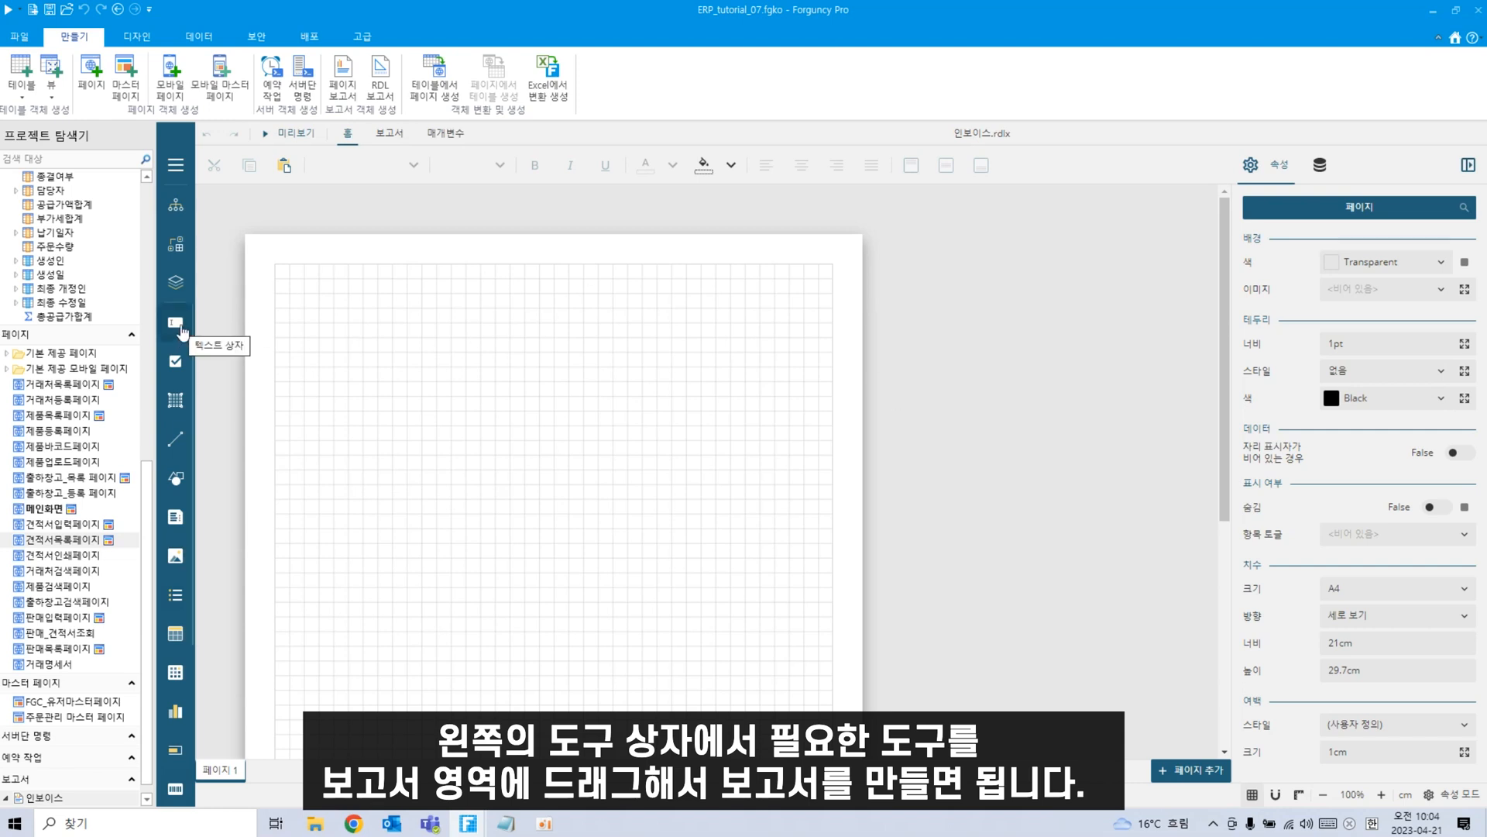
Place a wide text box across the page top reading 인보이스 [GrapeCity].
left_click_drag(183, 331, 840, 313)
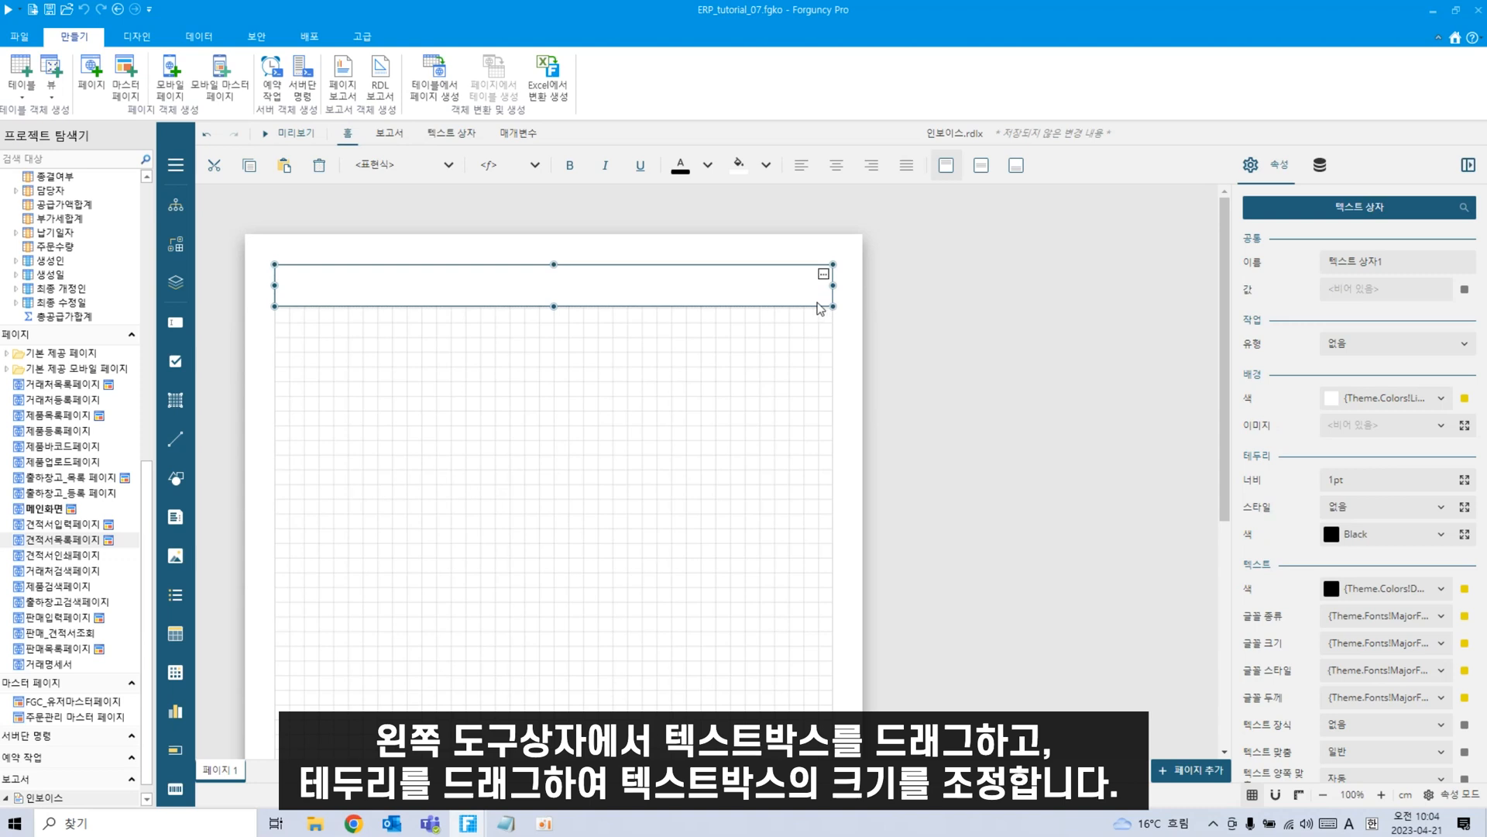
double_click(684, 285)
type("인보이스 ㅎ")
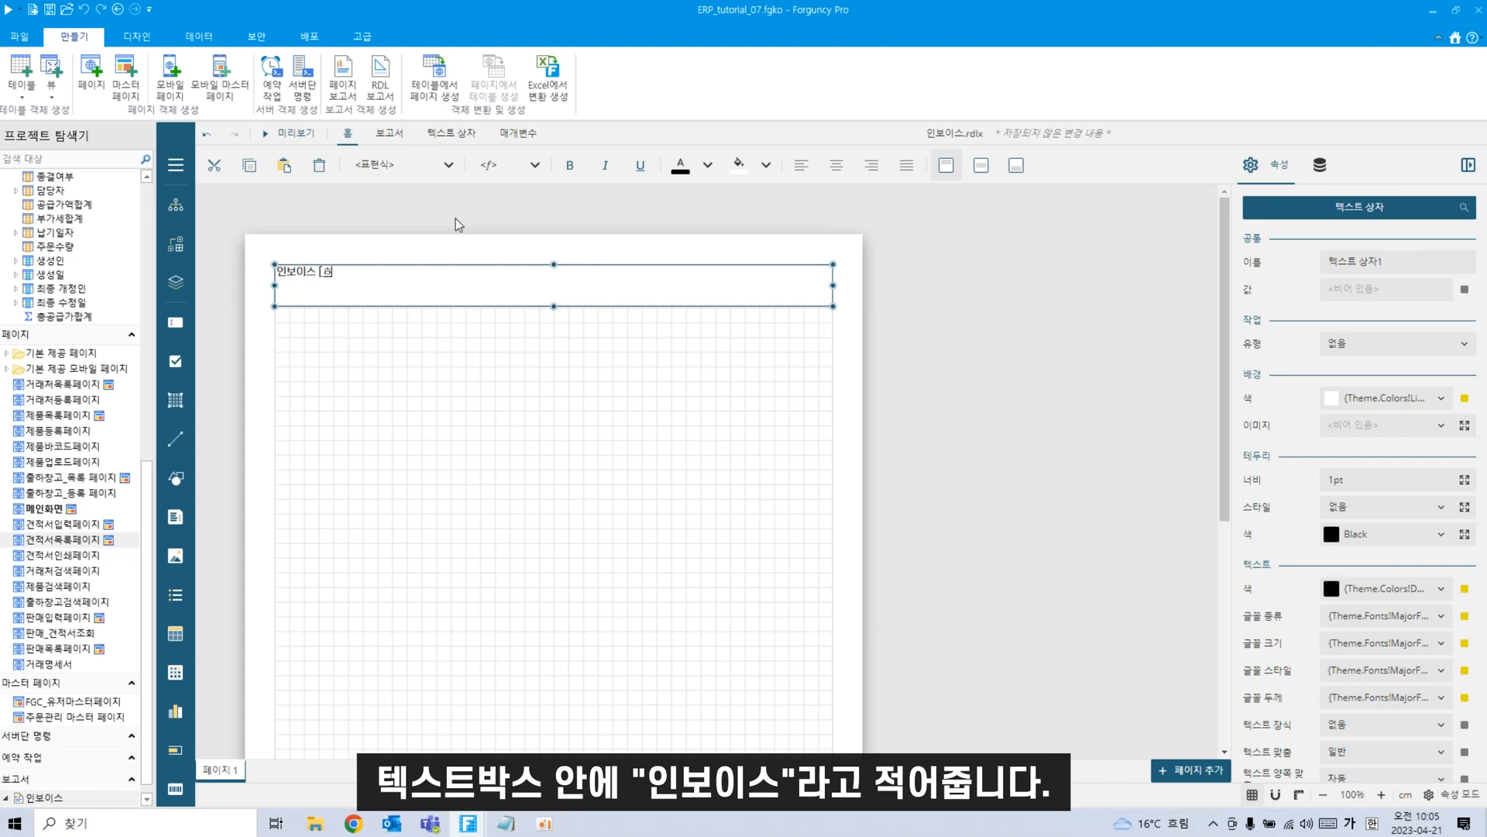
key("BackSpace")
key("Hangul")
type("GrapeCity]")
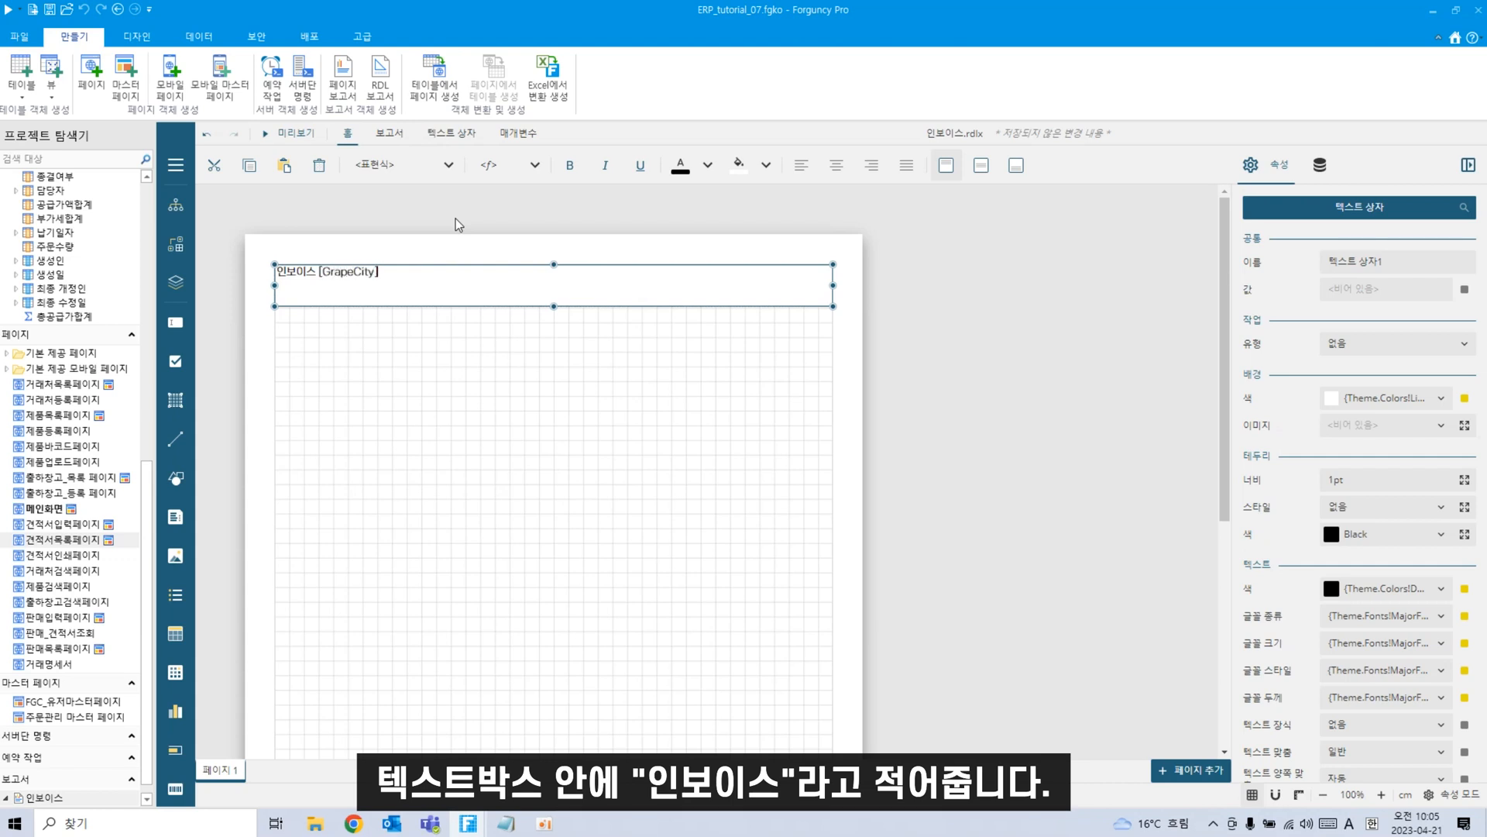
left_click(481, 384)
left_click(385, 300)
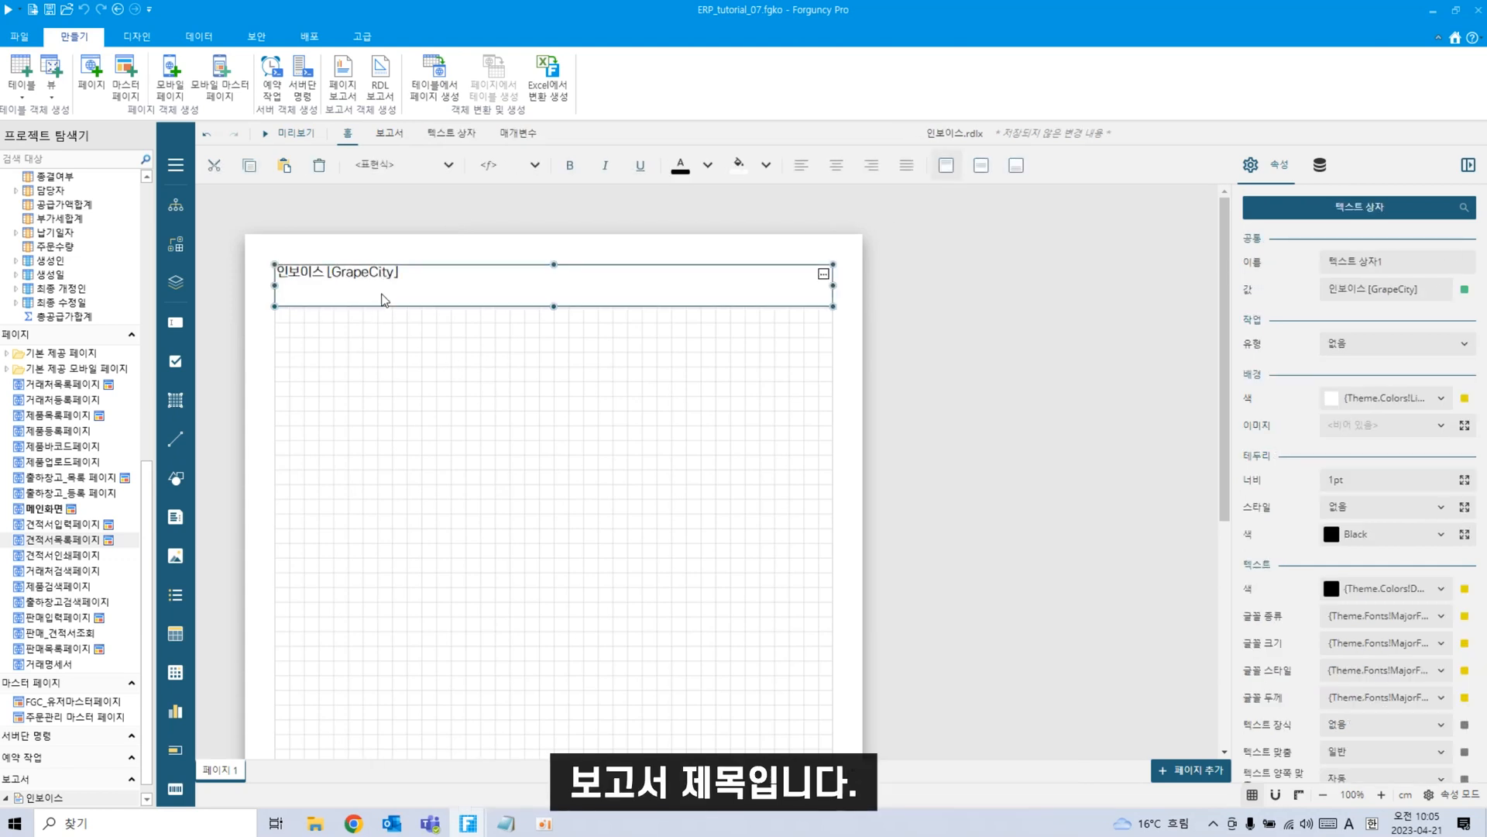
Center the title horizontally and vertically, size it 18pt, and make it bold.
left_click(838, 170)
left_click(978, 169)
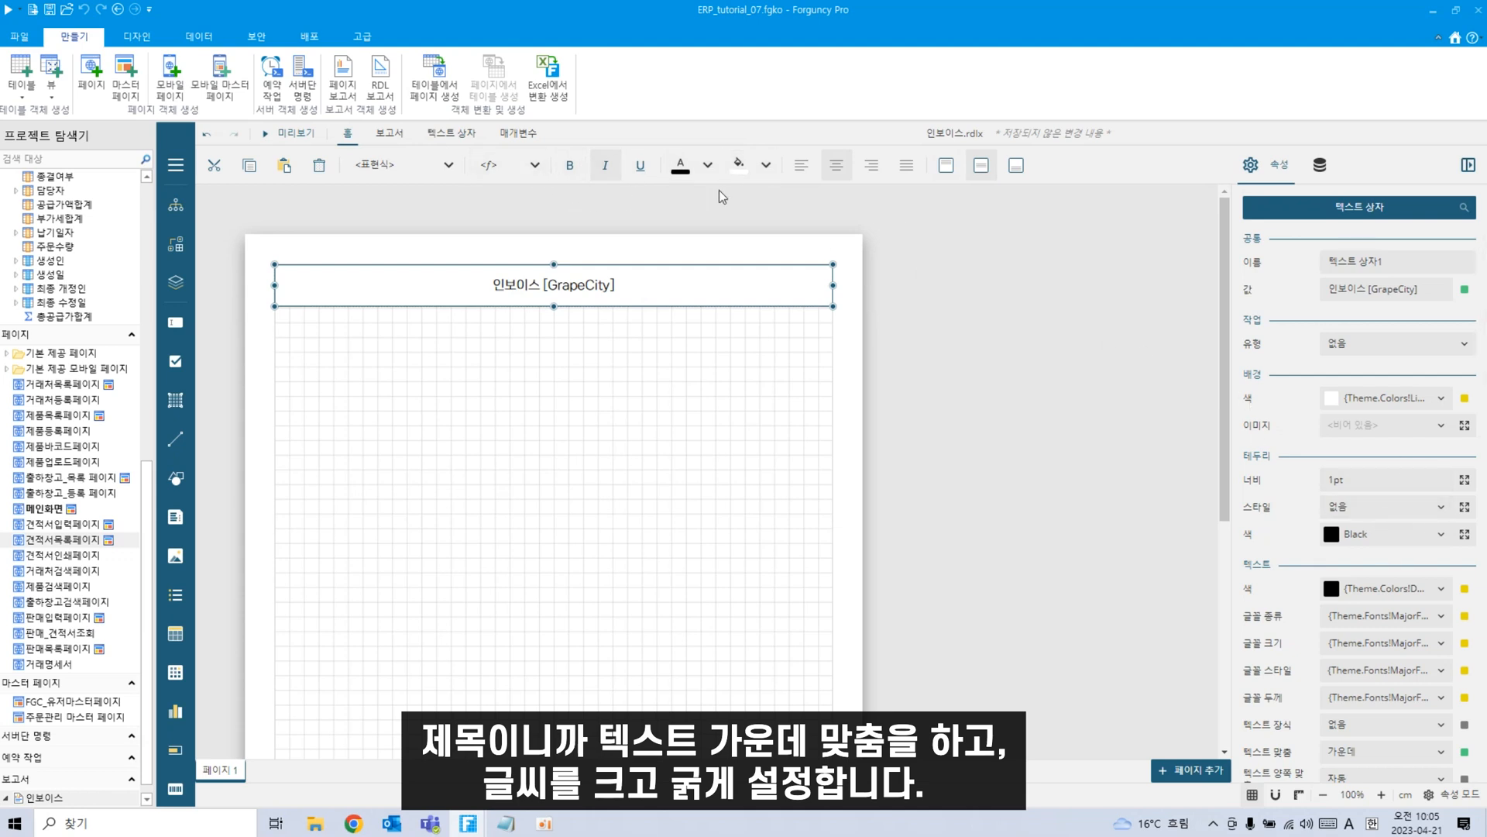
left_click(535, 168)
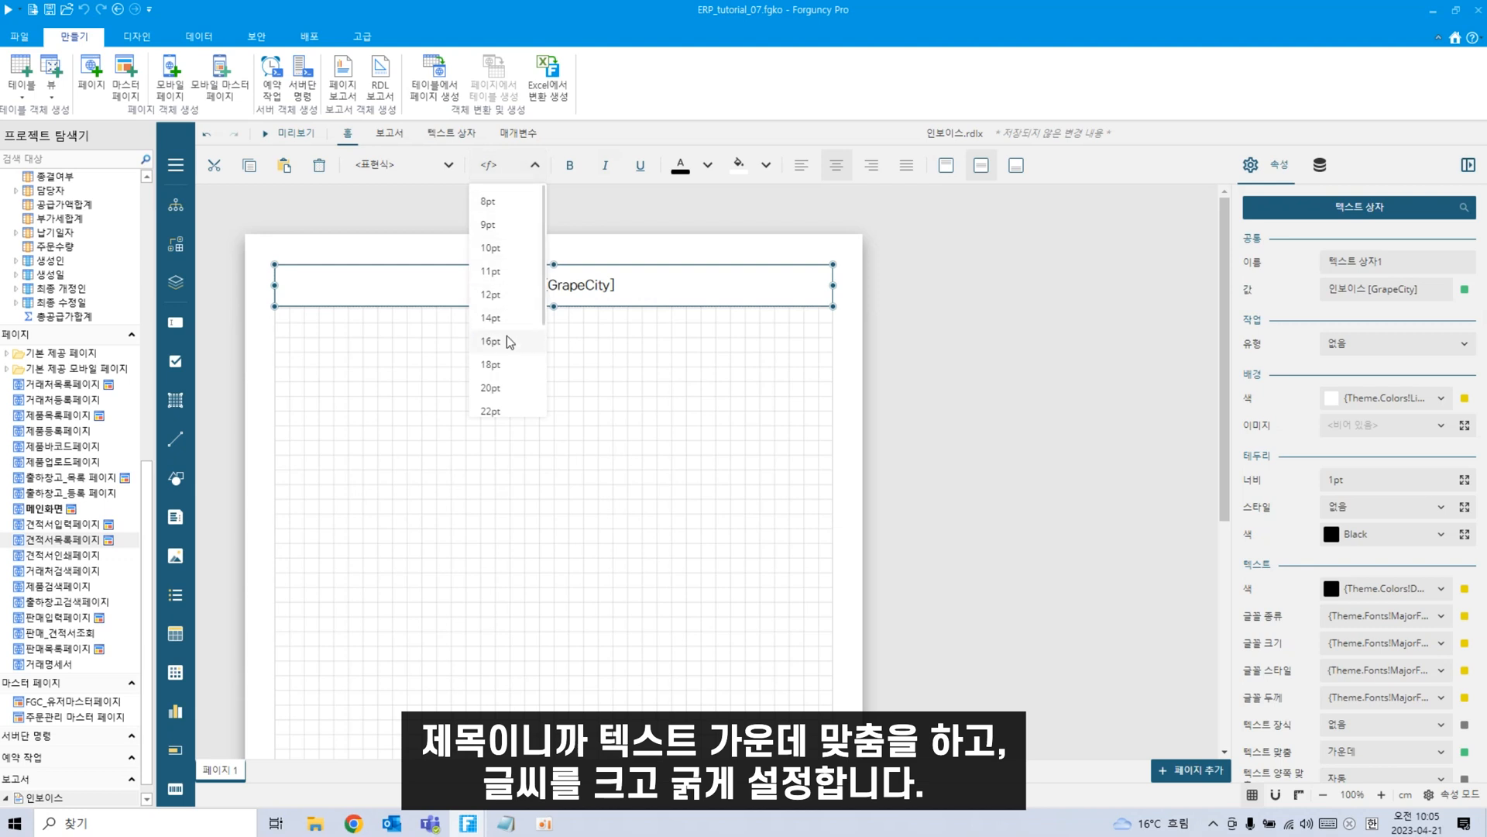
left_click(507, 341)
left_click(534, 171)
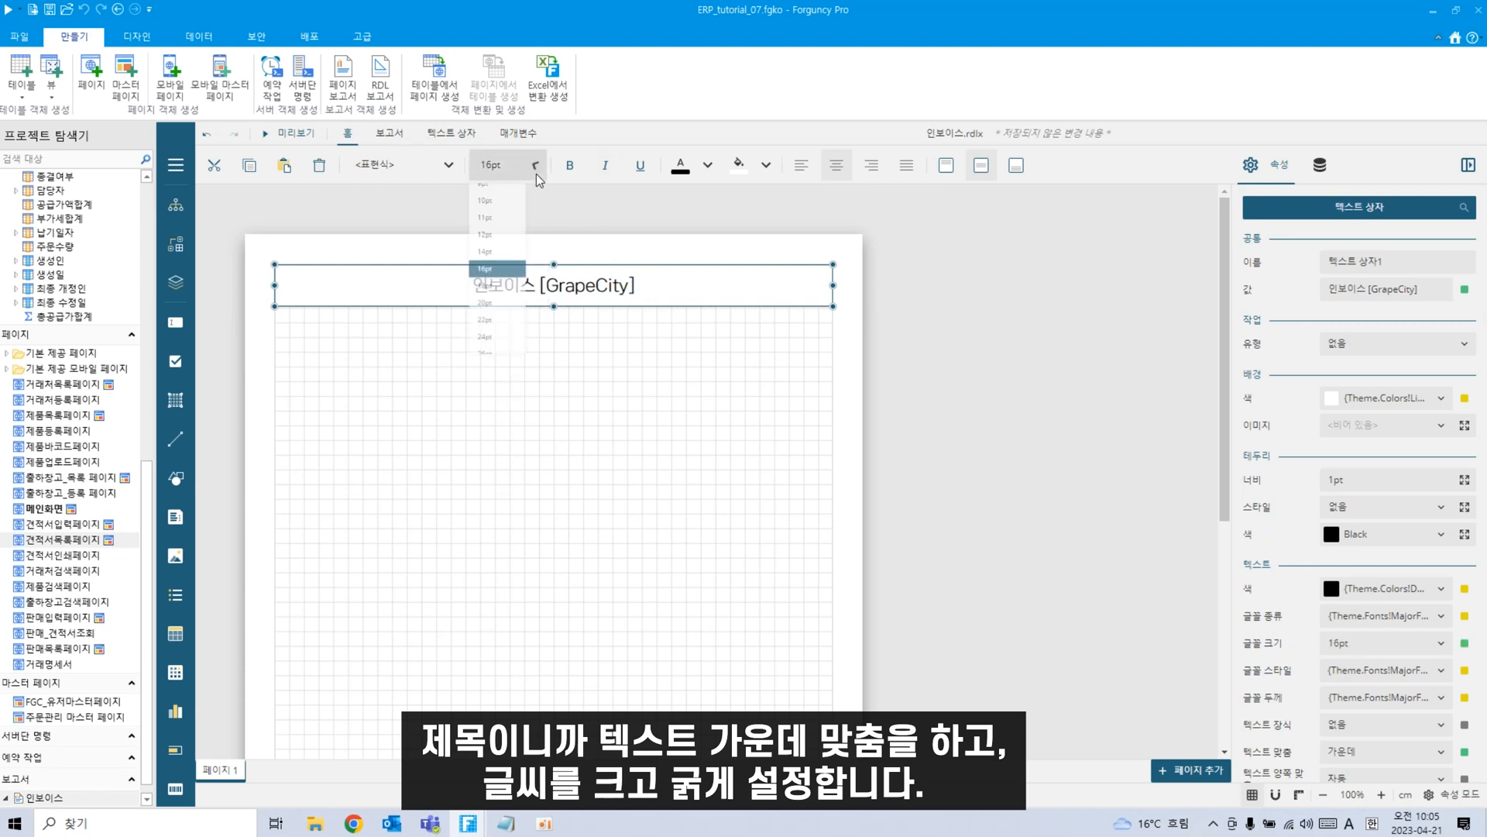
left_click(490, 327)
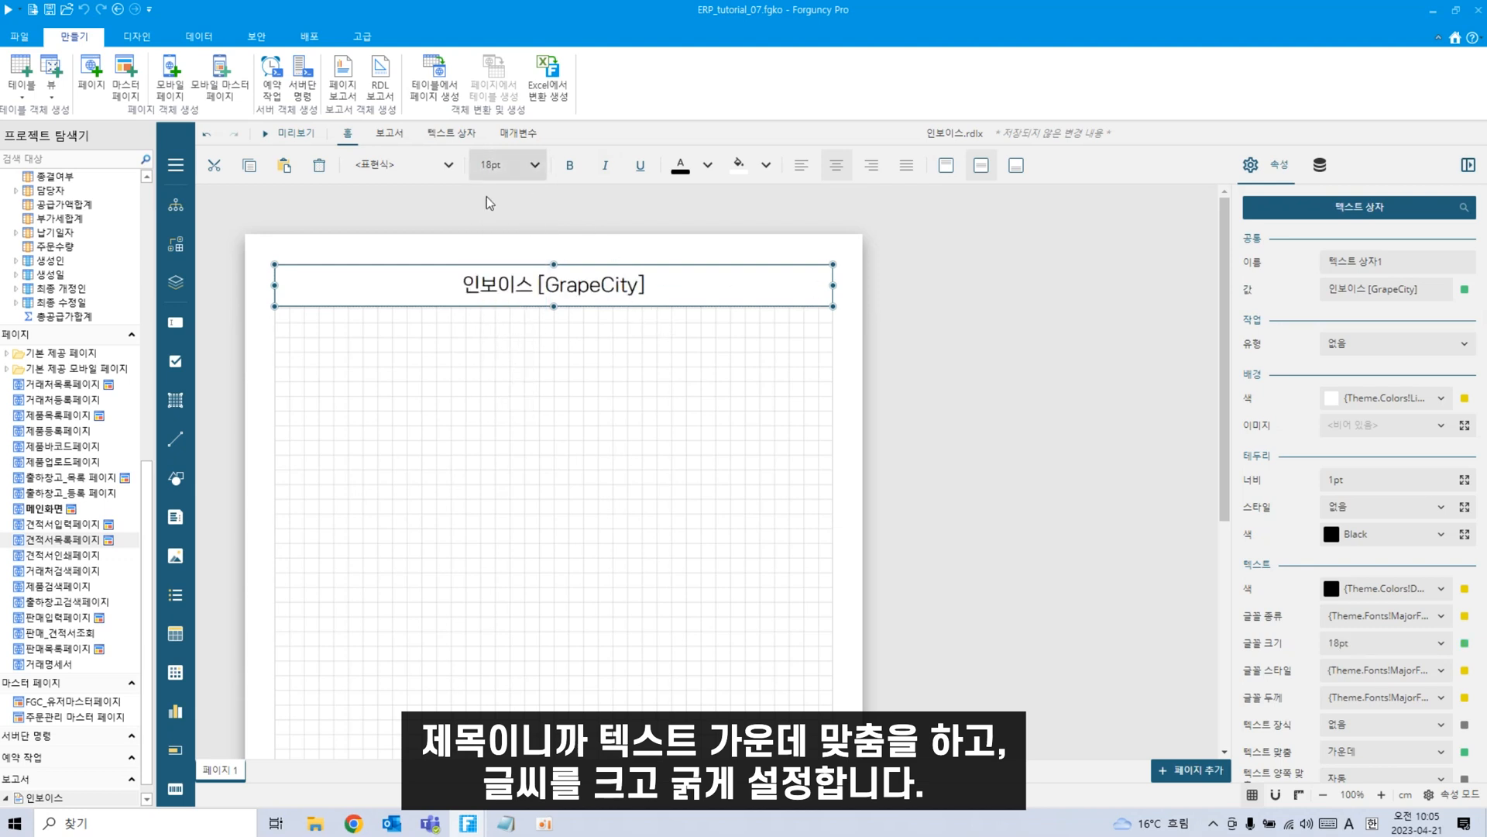
left_click(570, 165)
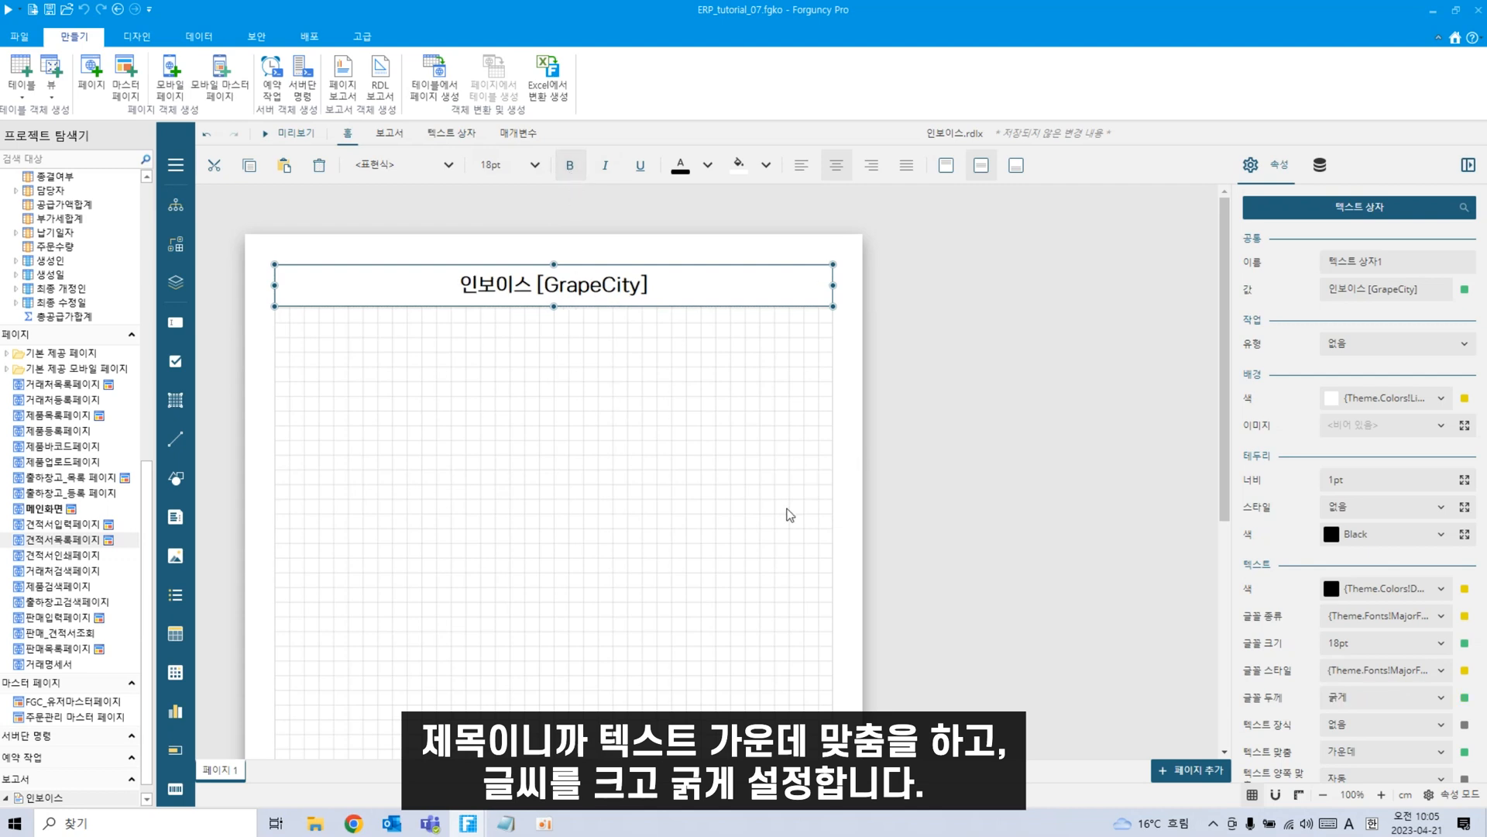
Reselect the title and leave its text box without a border.
left_click(627, 534)
left_click(677, 296)
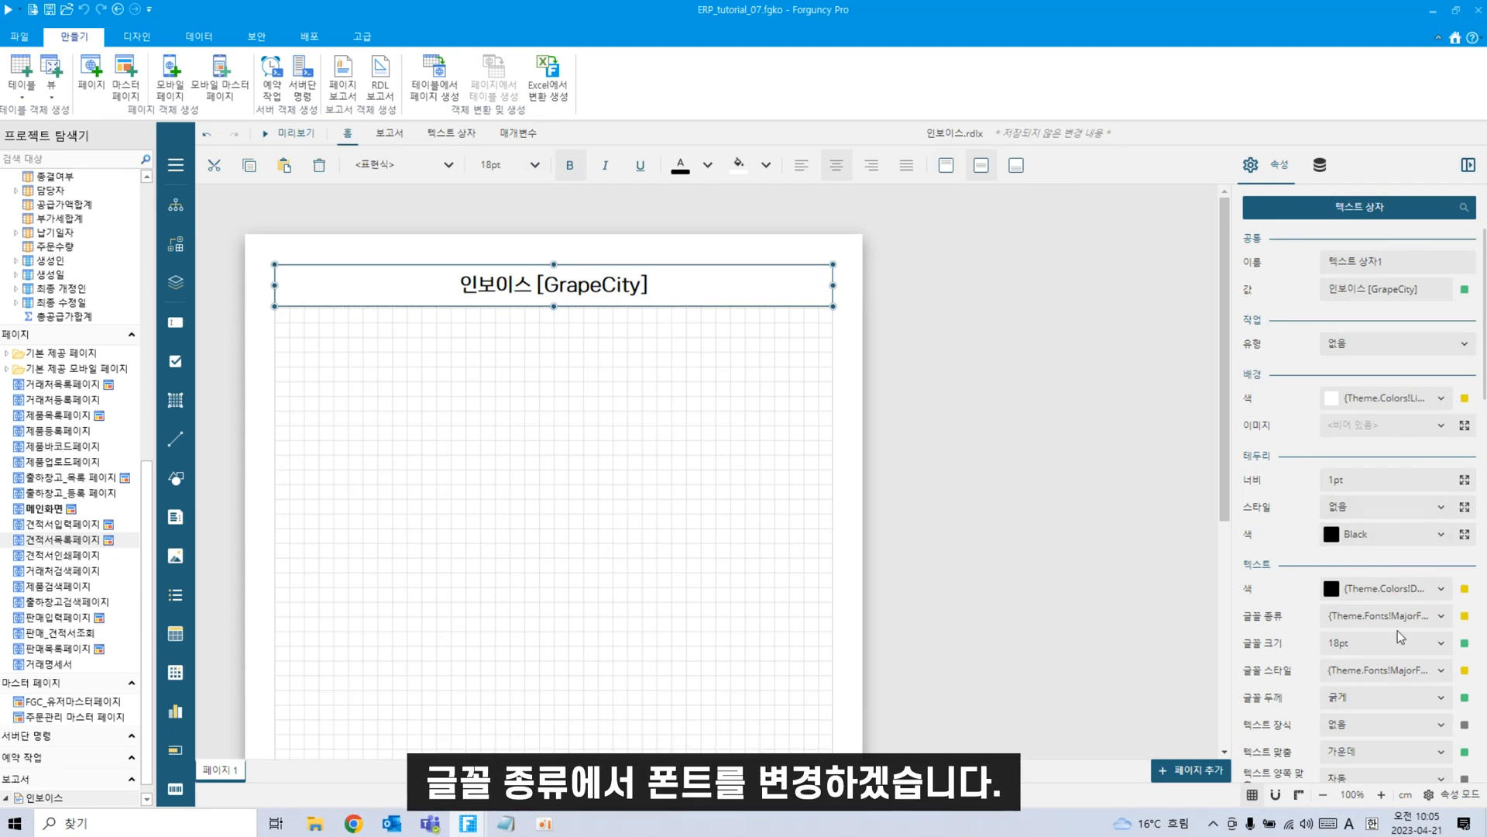
scroll(1406, 608, "down", 2)
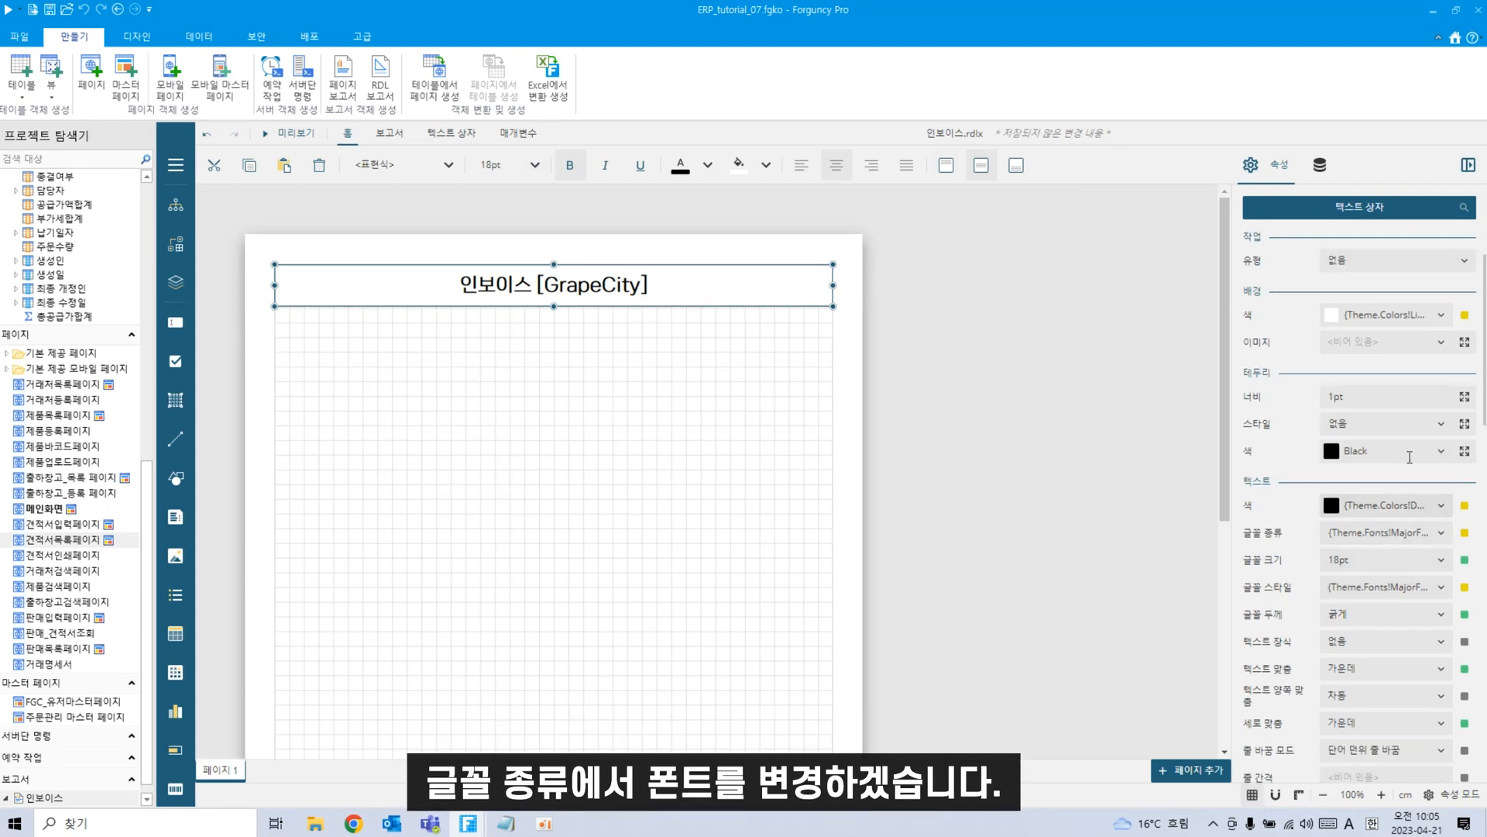
left_click(1443, 425)
left_click(1442, 426)
Set the title font to Arial and deselect it.
scroll(1399, 562, "down", 2)
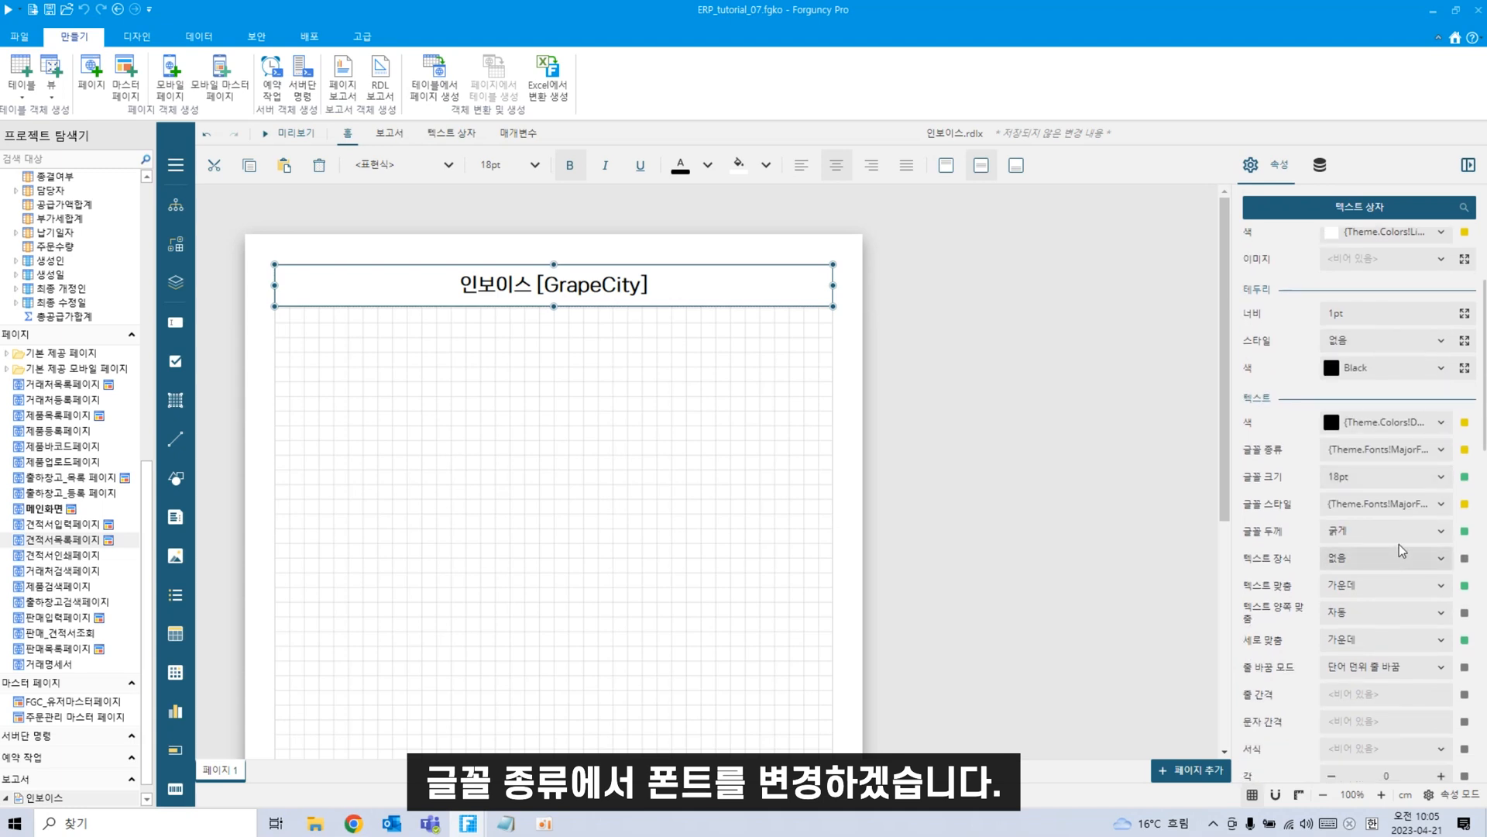
left_click(1441, 449)
scroll(1368, 617, "down", 3)
scroll(1367, 618, "down", 4)
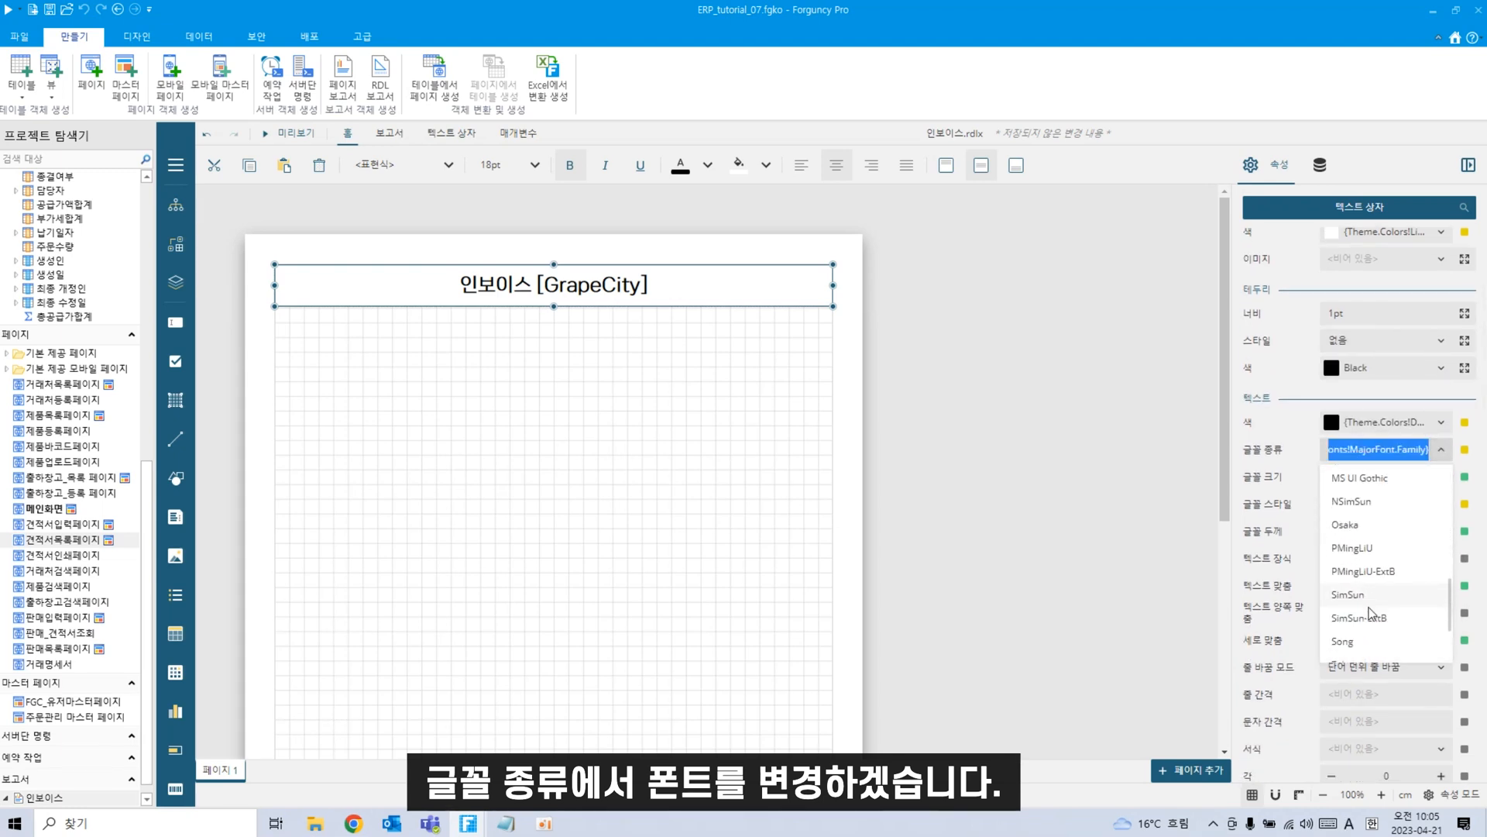
scroll(1371, 614, "up", 4)
scroll(1372, 612, "up", 5)
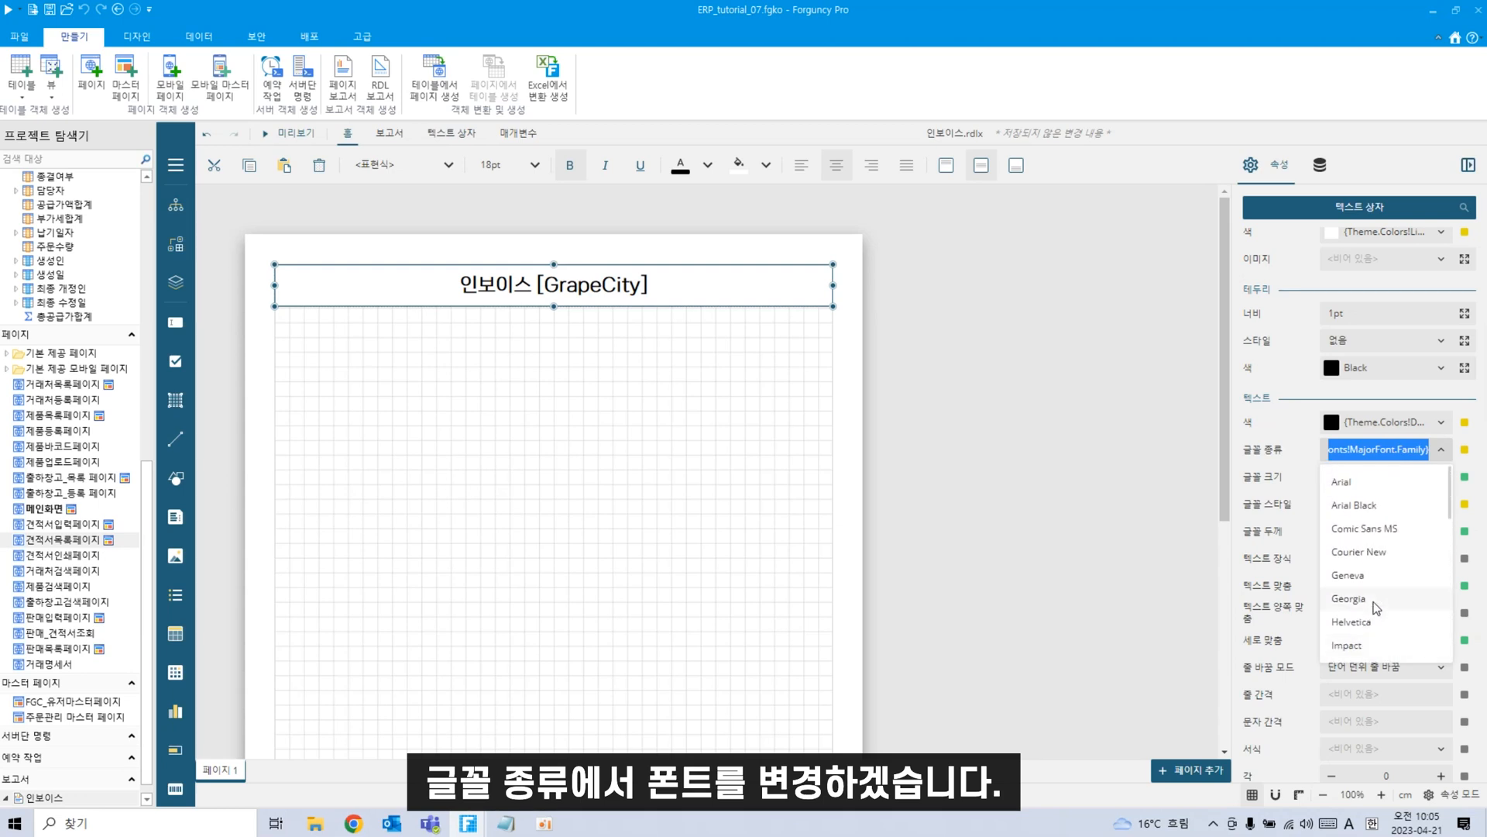
scroll(1376, 607, "down", 2)
scroll(1387, 542, "up", 2)
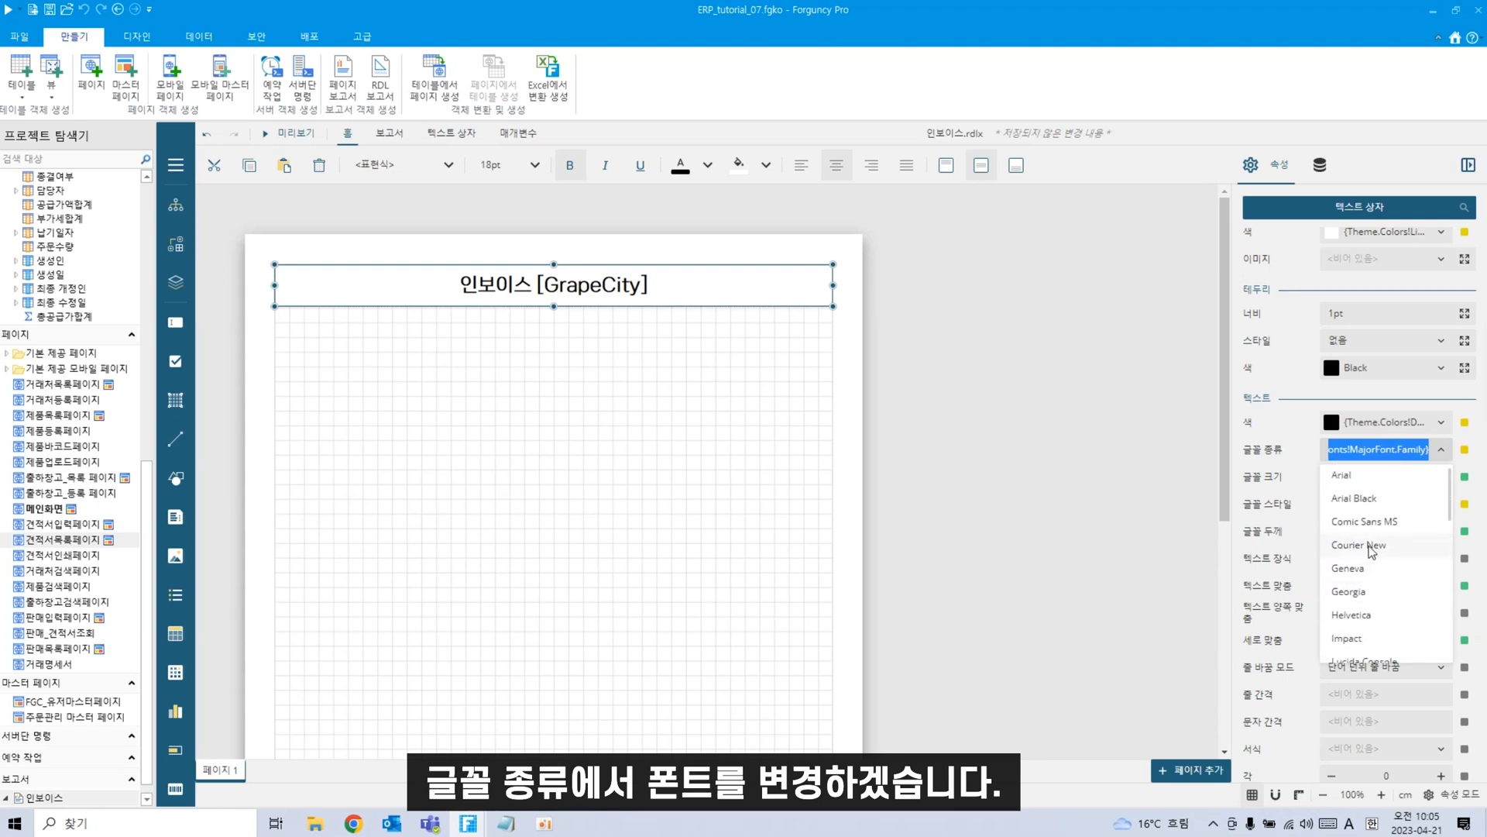
left_click(1397, 487)
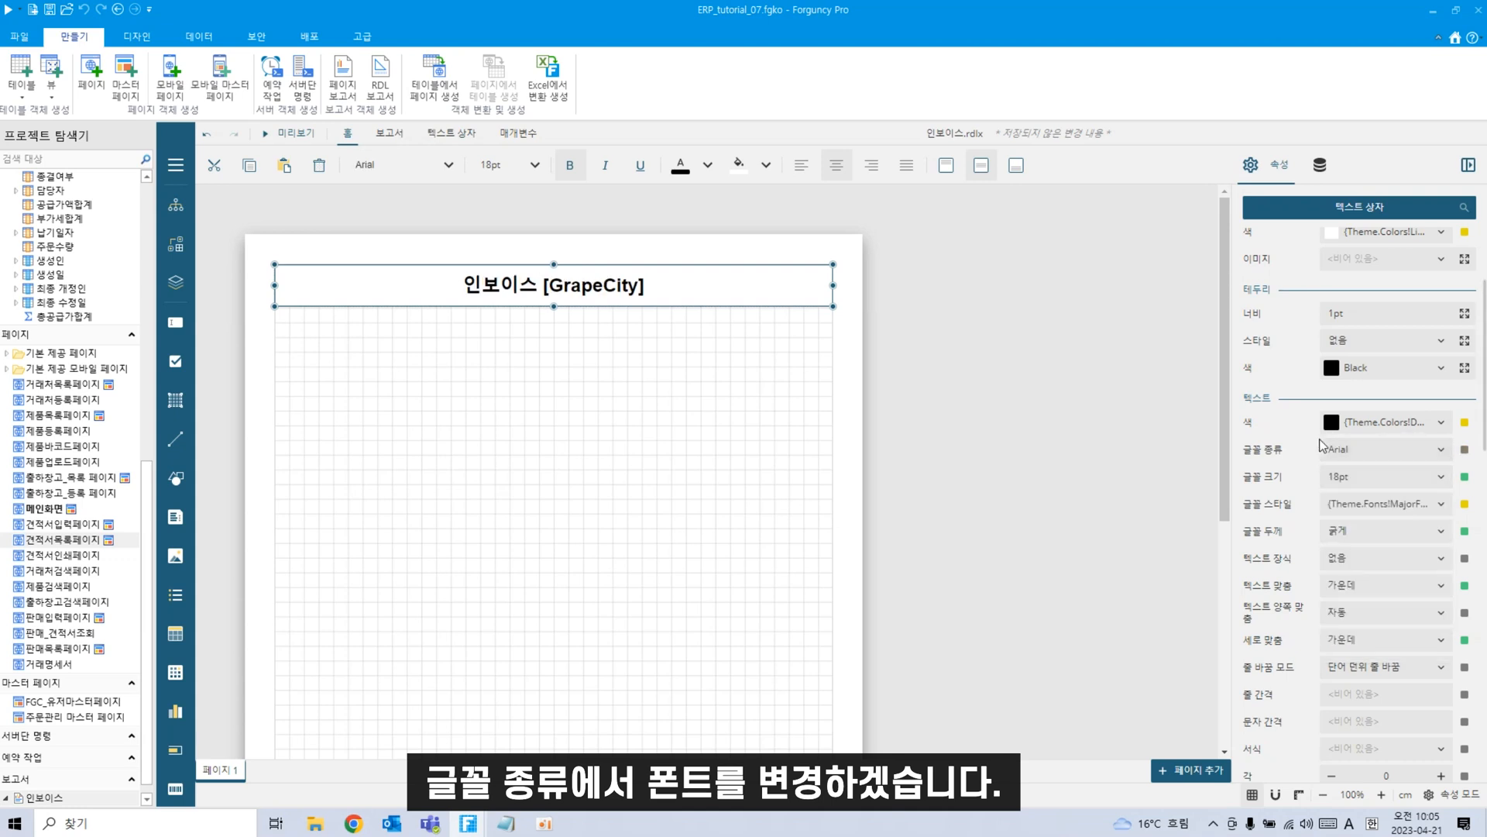
left_click(694, 516)
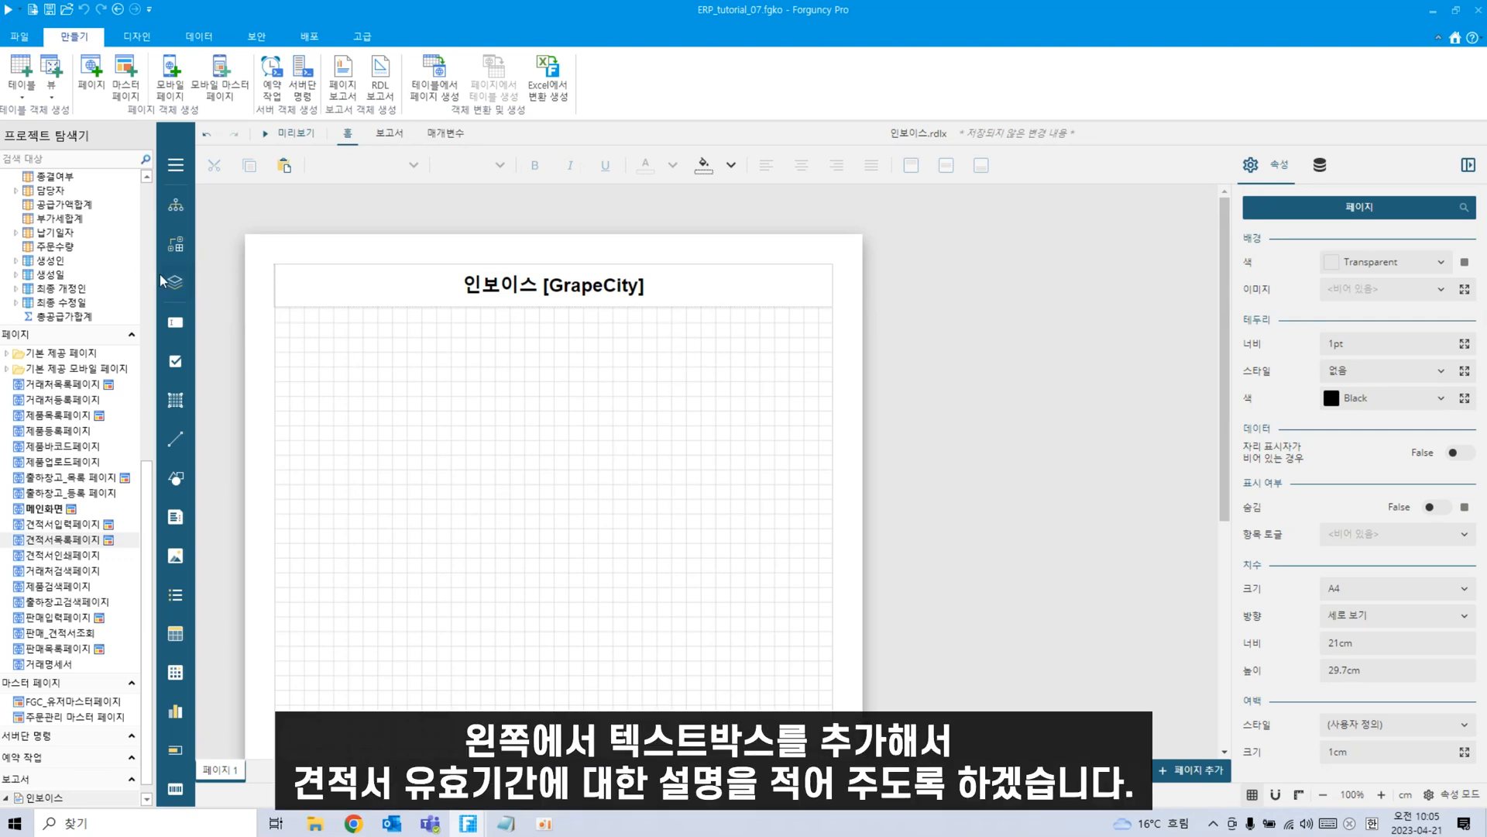
Place a text box under the title's right end reading 작성유효기간 : 견적일로부터 15일.
left_click_drag(176, 325, 833, 318)
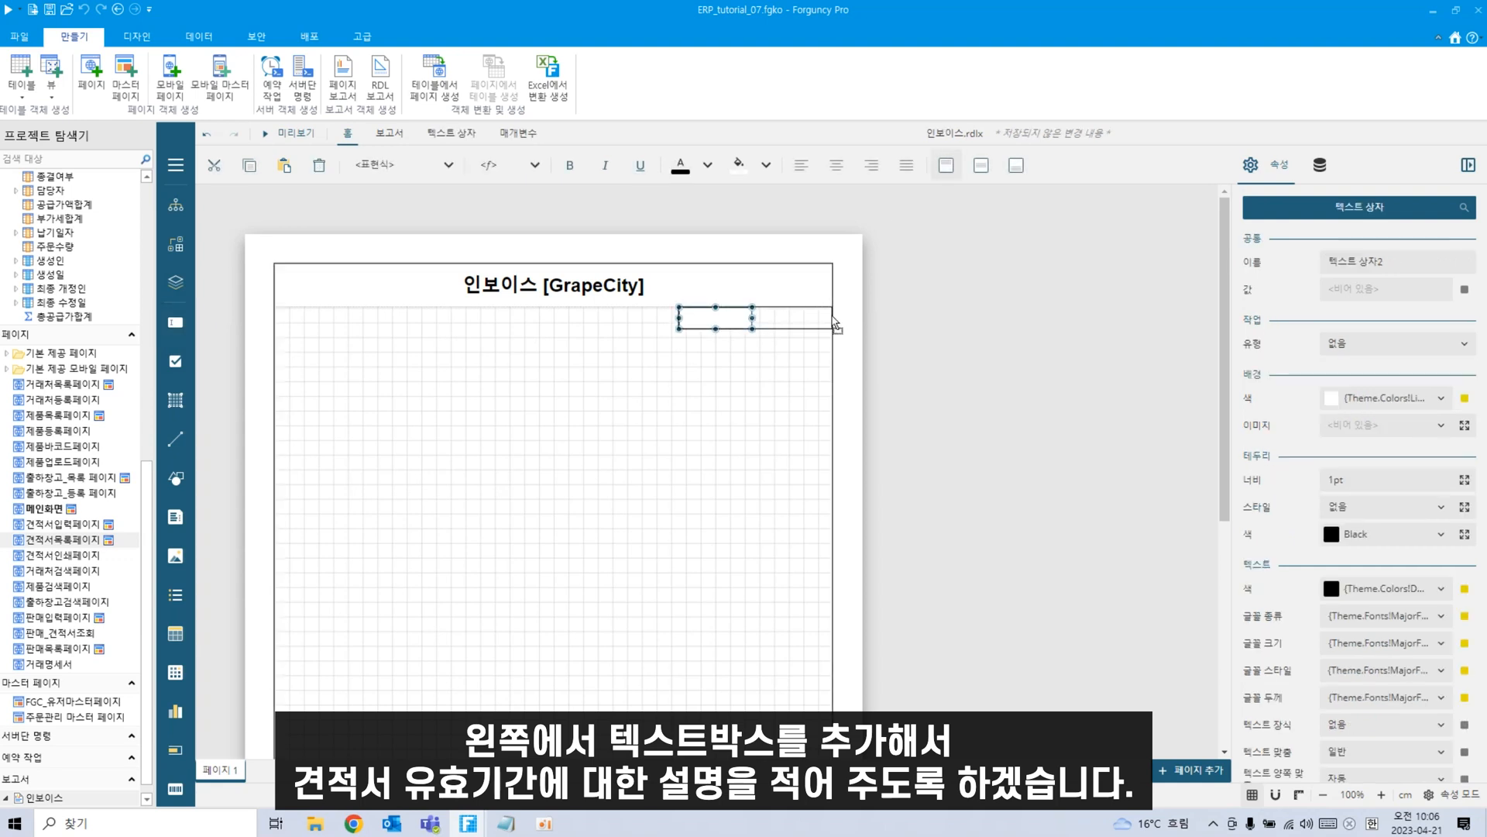
left_click_drag(679, 323, 658, 323)
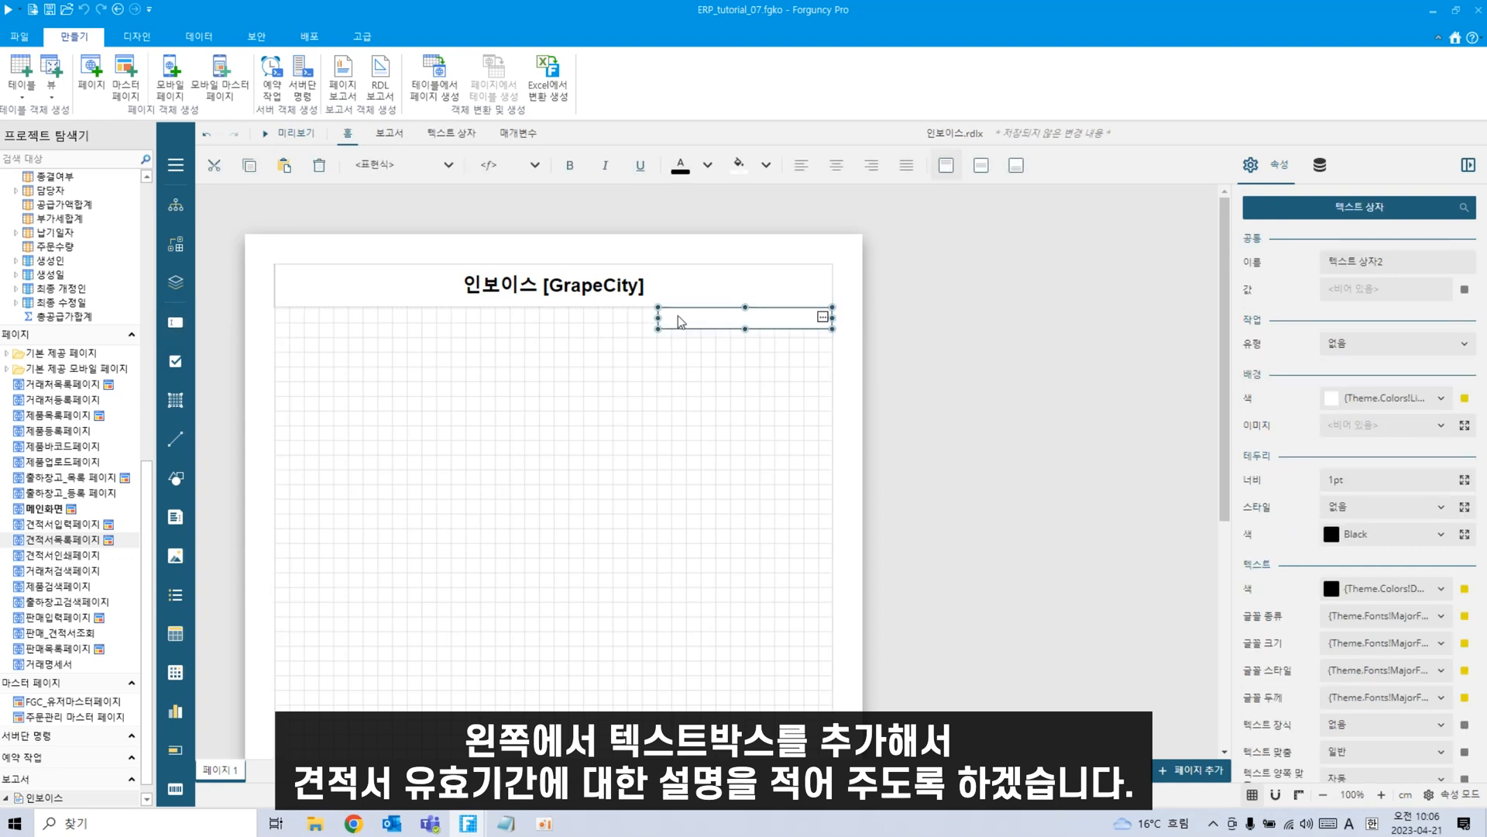
double_click(676, 316)
type("wk")
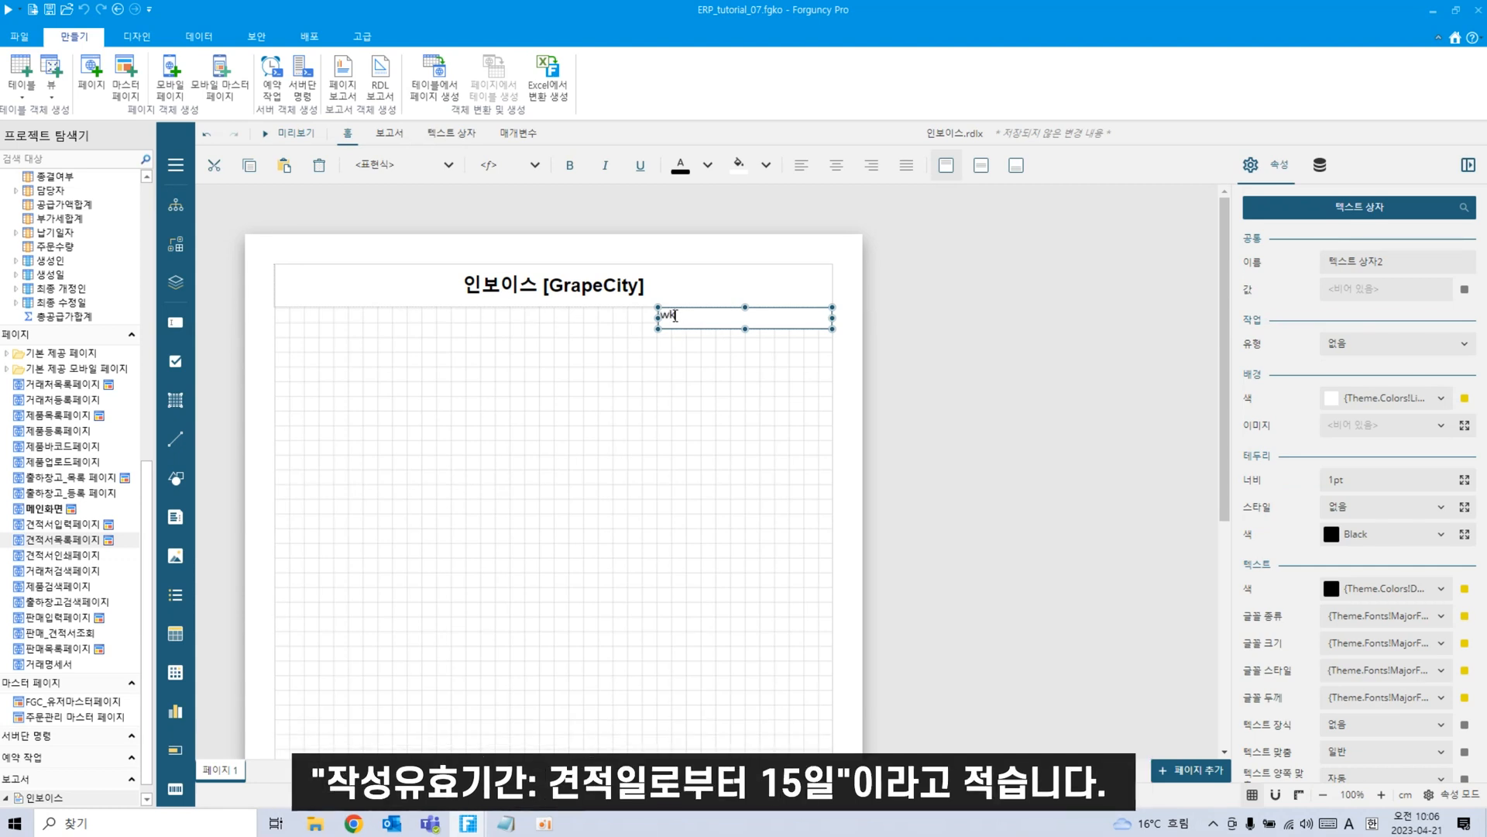
key("BackSpace")
key("Hangul")
type("자")
key("BackSpace")
key("BackSpace")
key("BackSpace")
type("작성유효기간 : 견적일로부터 15일")
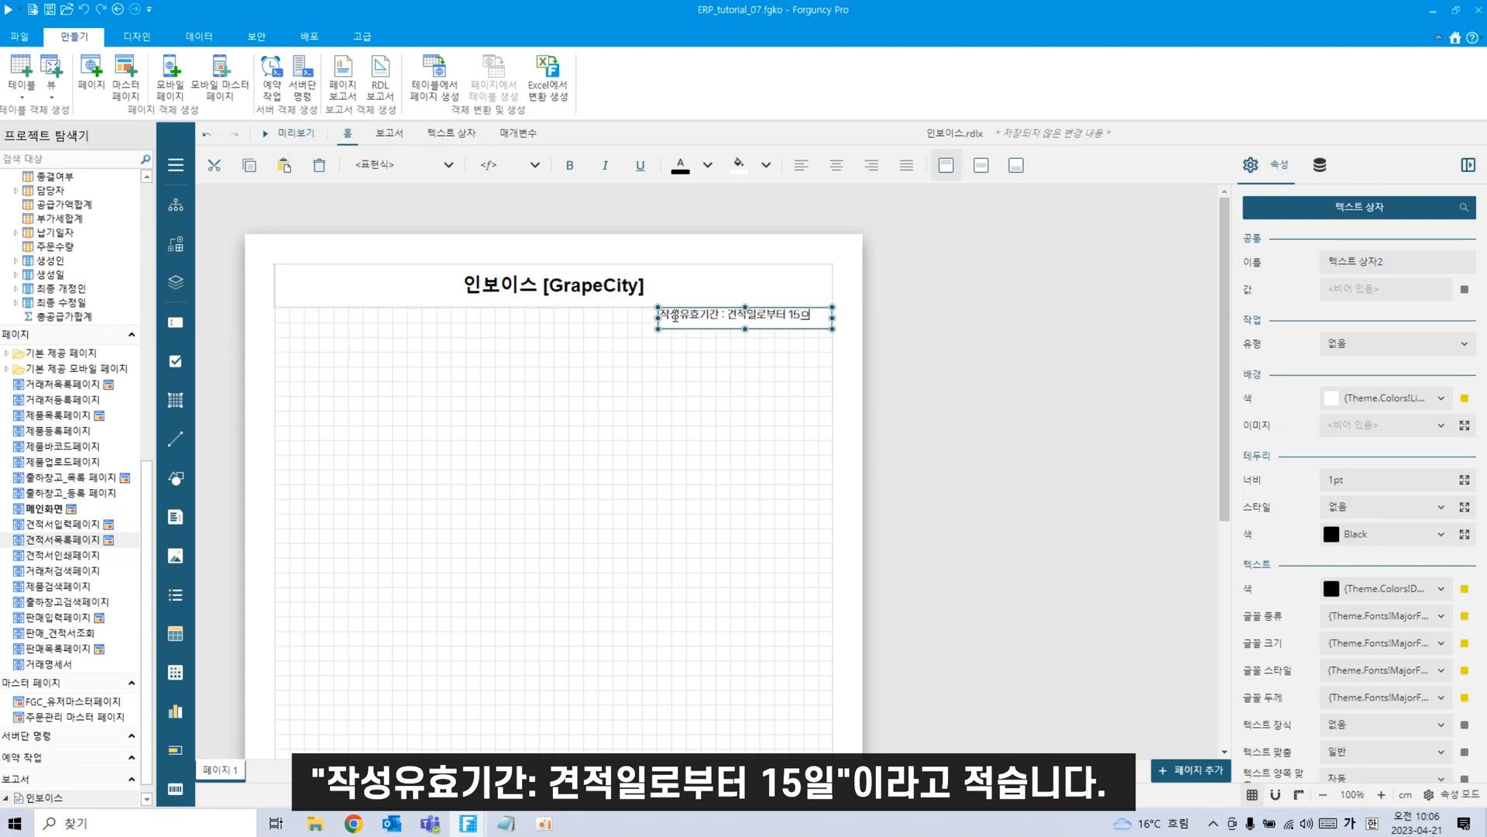
left_click(745, 420)
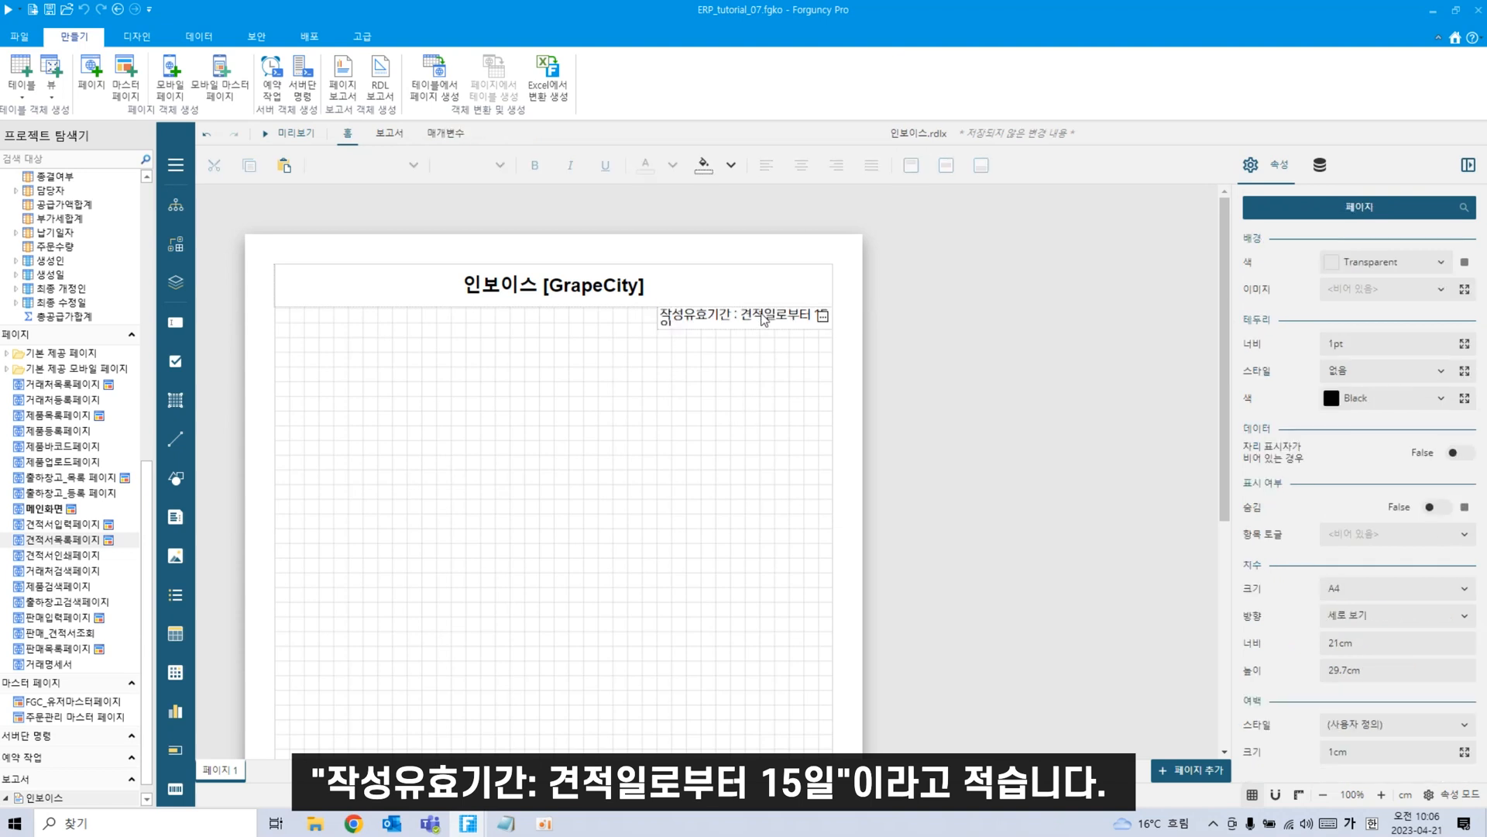
Widen the validity note so 15일 shows fully, and right-align its text.
left_click(761, 324)
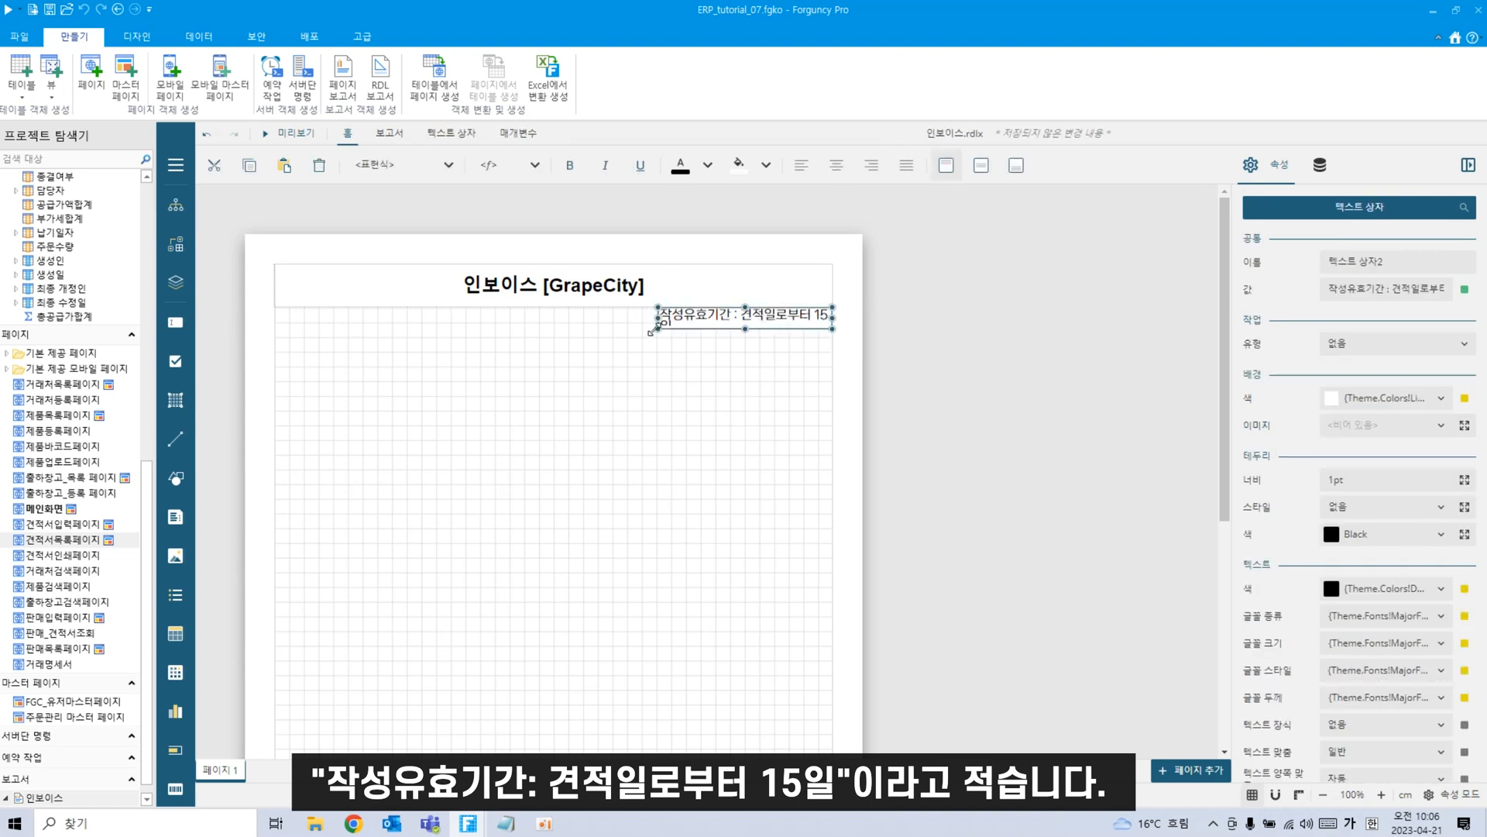
left_click_drag(658, 317, 639, 319)
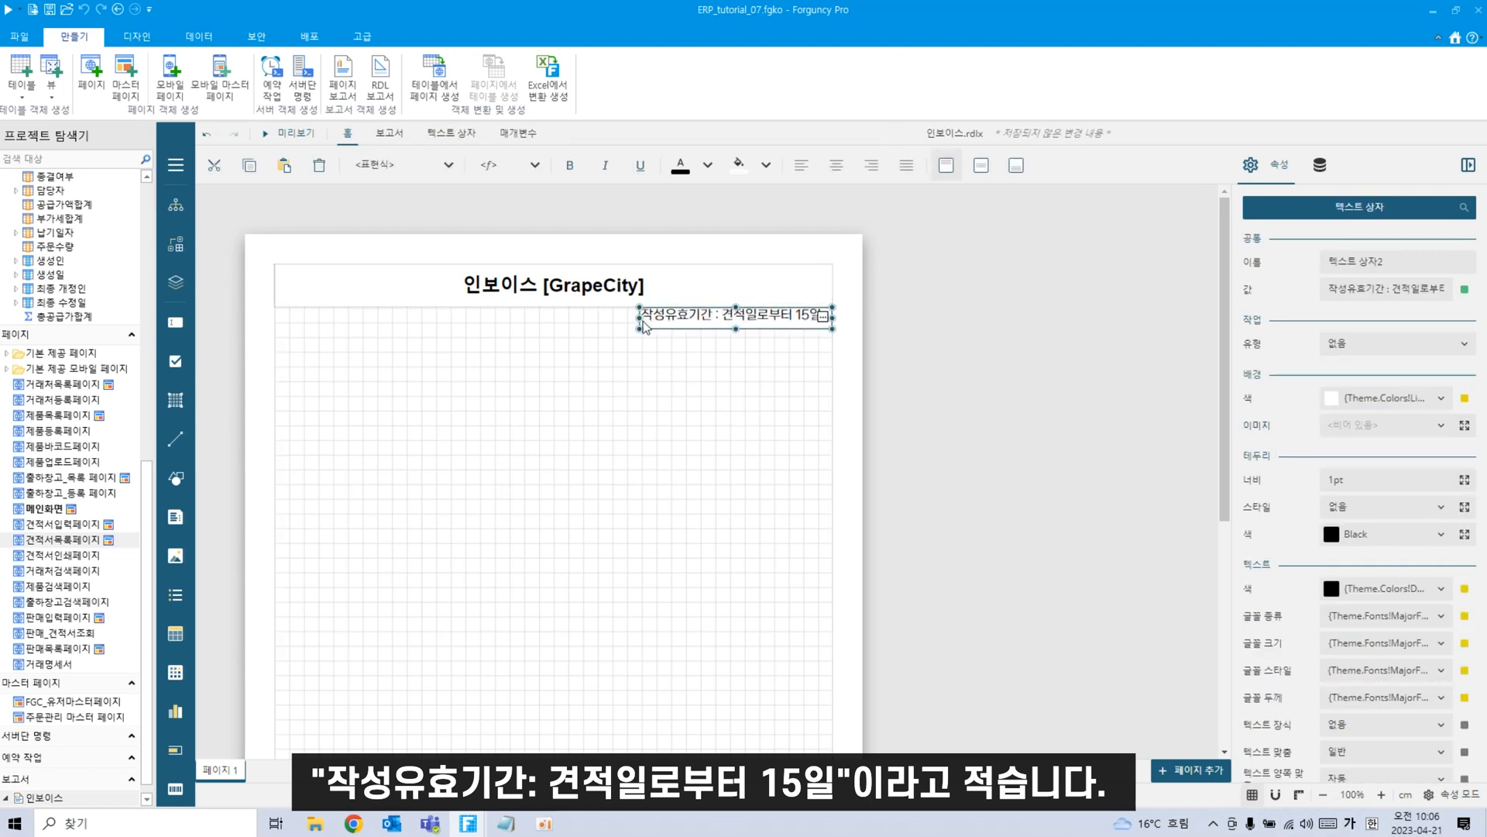
left_click(876, 174)
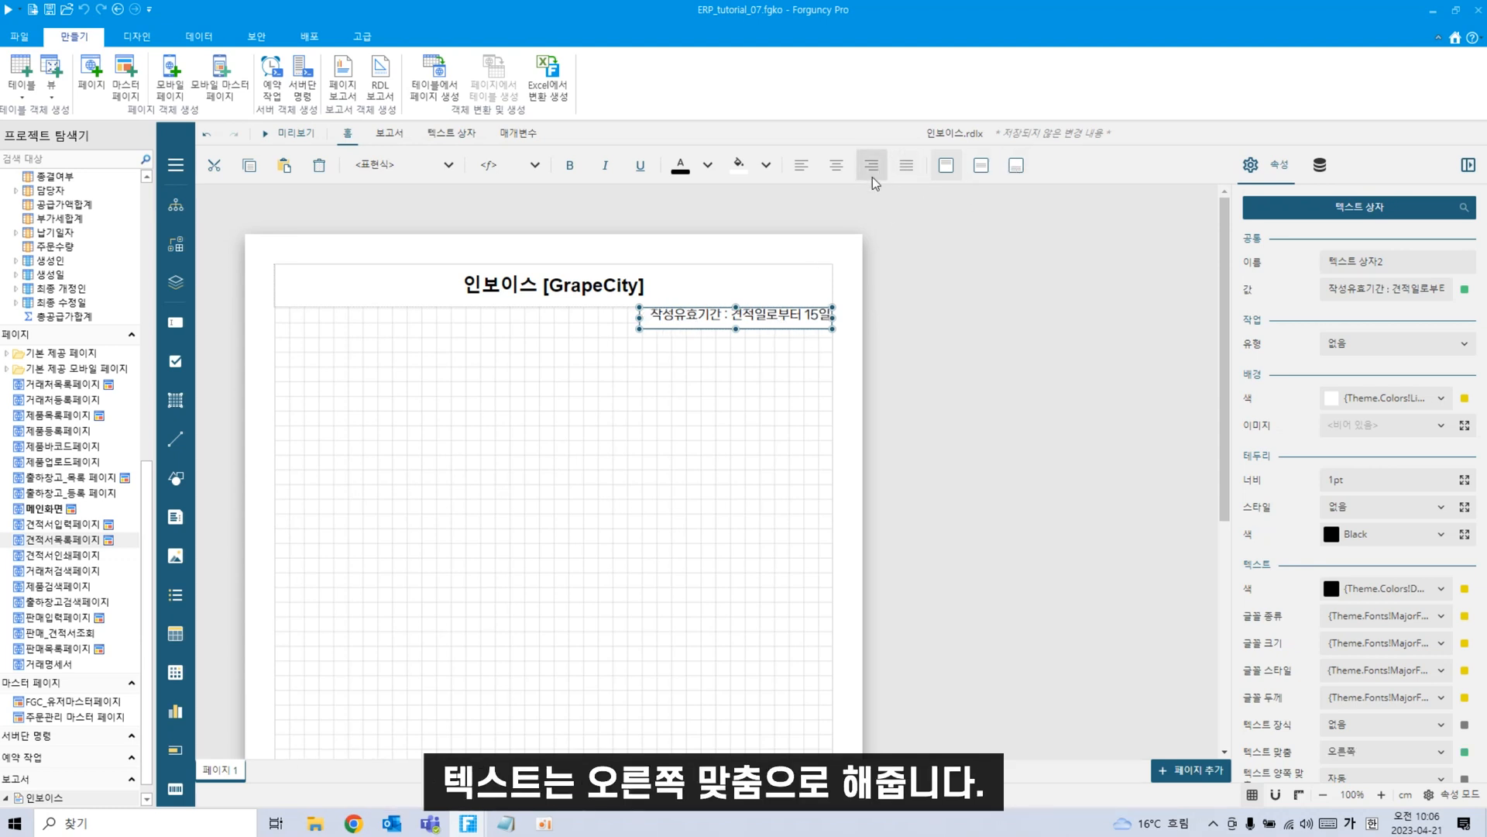
left_click(697, 433)
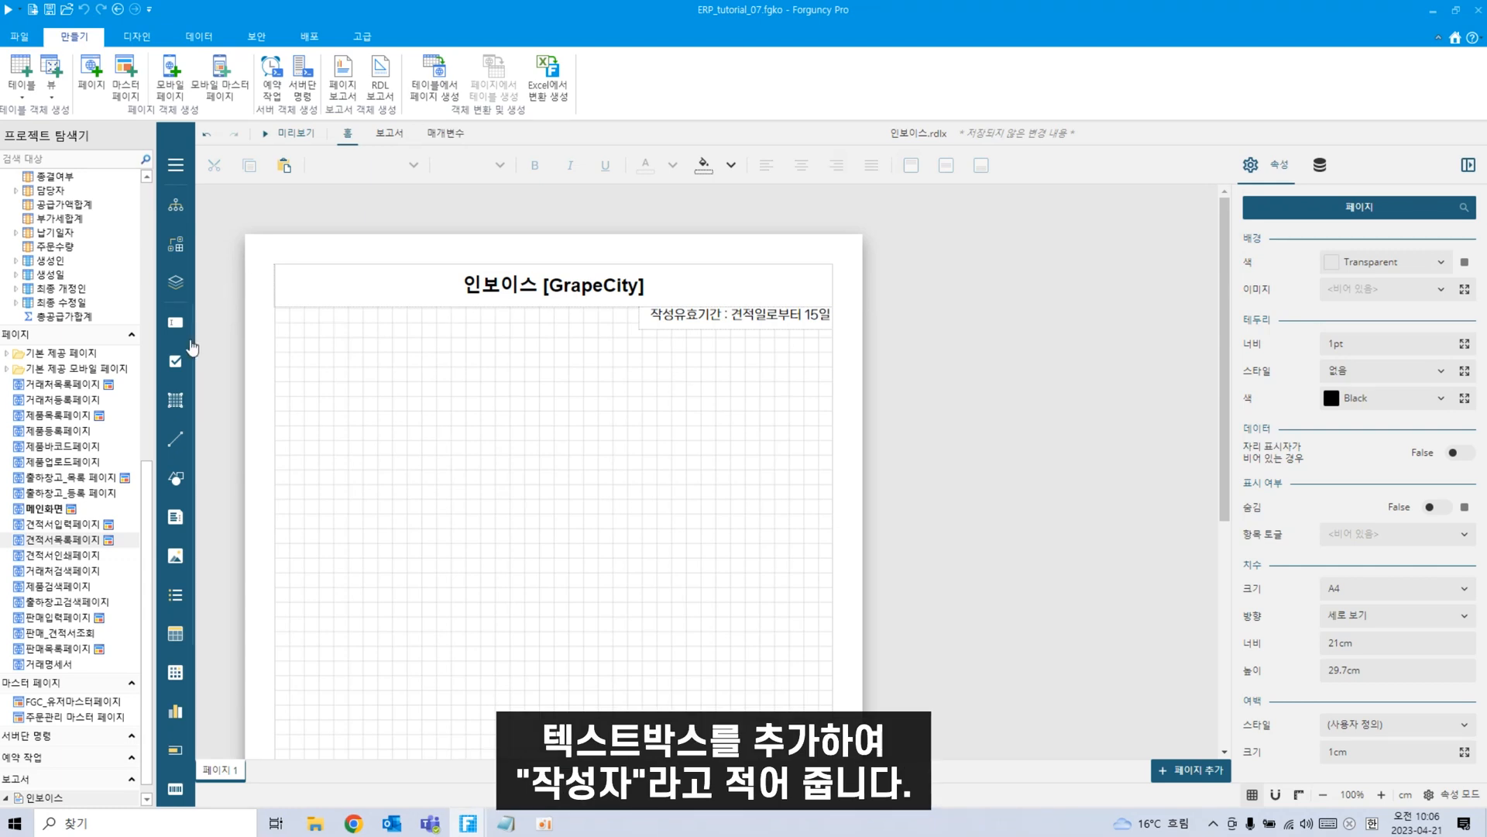
Add a 작성자 label under the validity note, left-aligned and vertically middle, with an empty text box beside it.
left_click_drag(175, 322, 699, 348)
type("자")
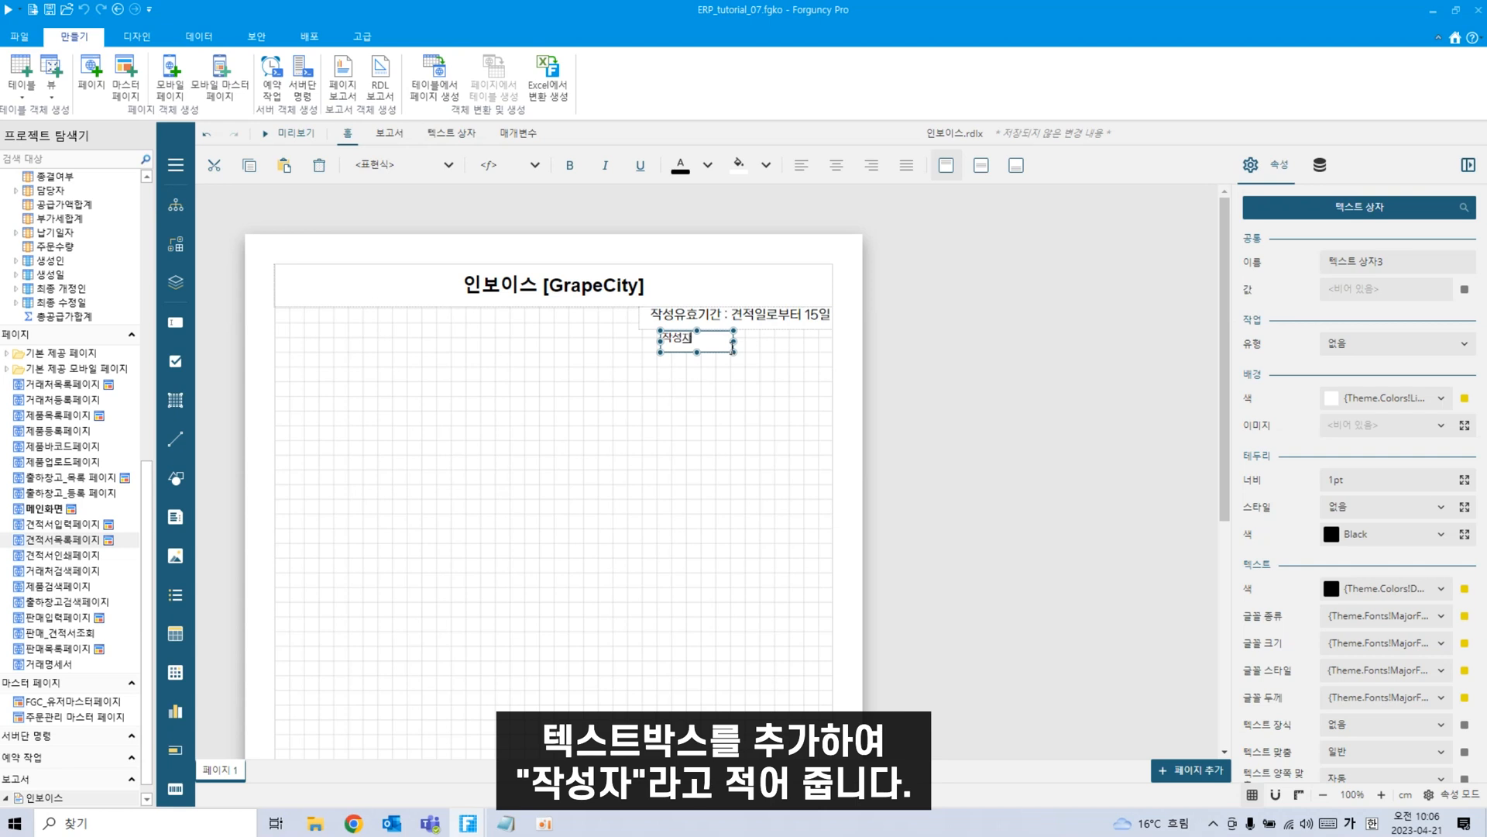
left_click(720, 456)
left_click(725, 341)
left_click(836, 165)
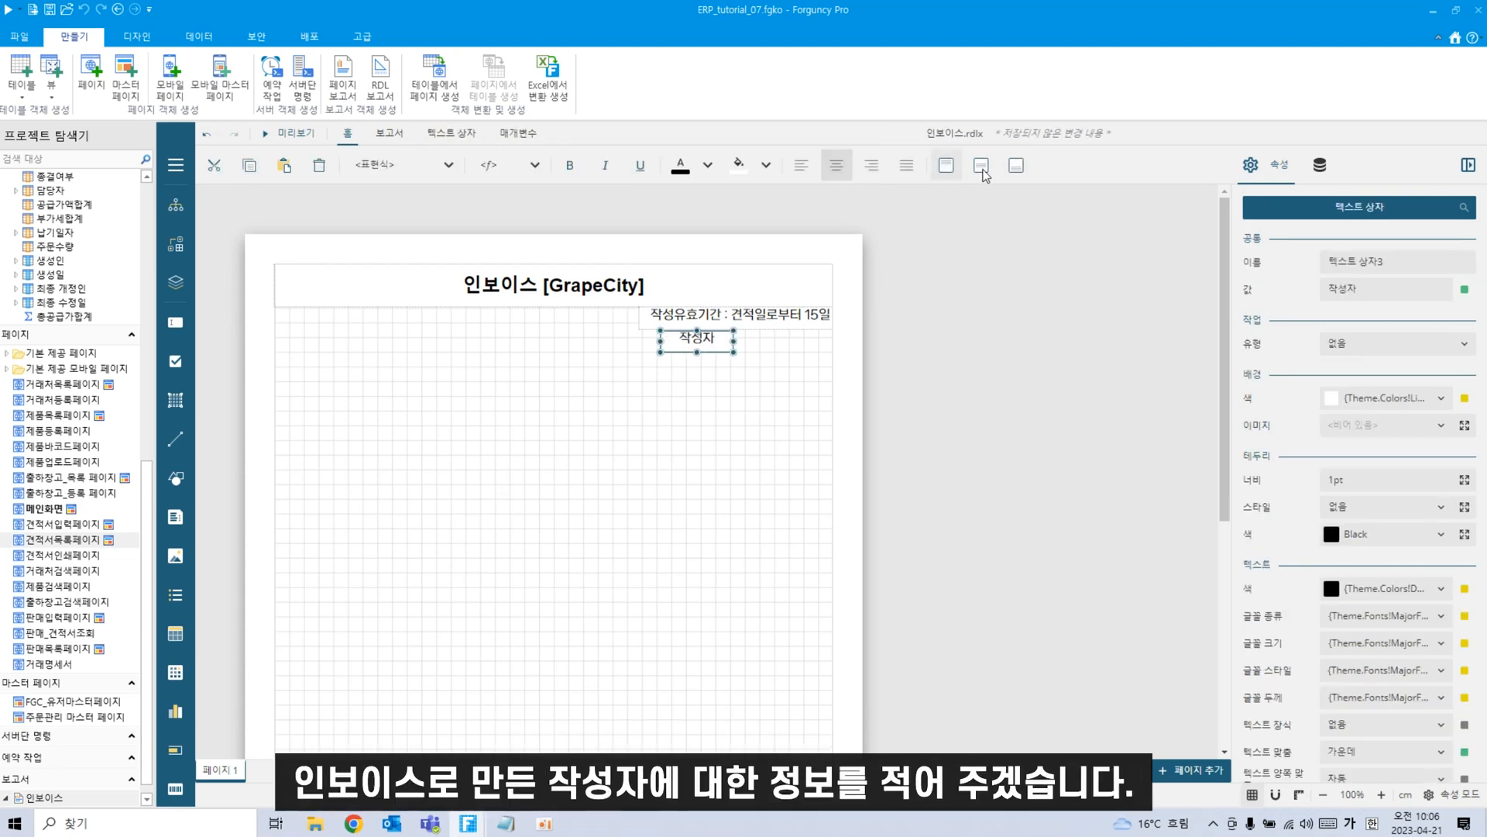
left_click(981, 165)
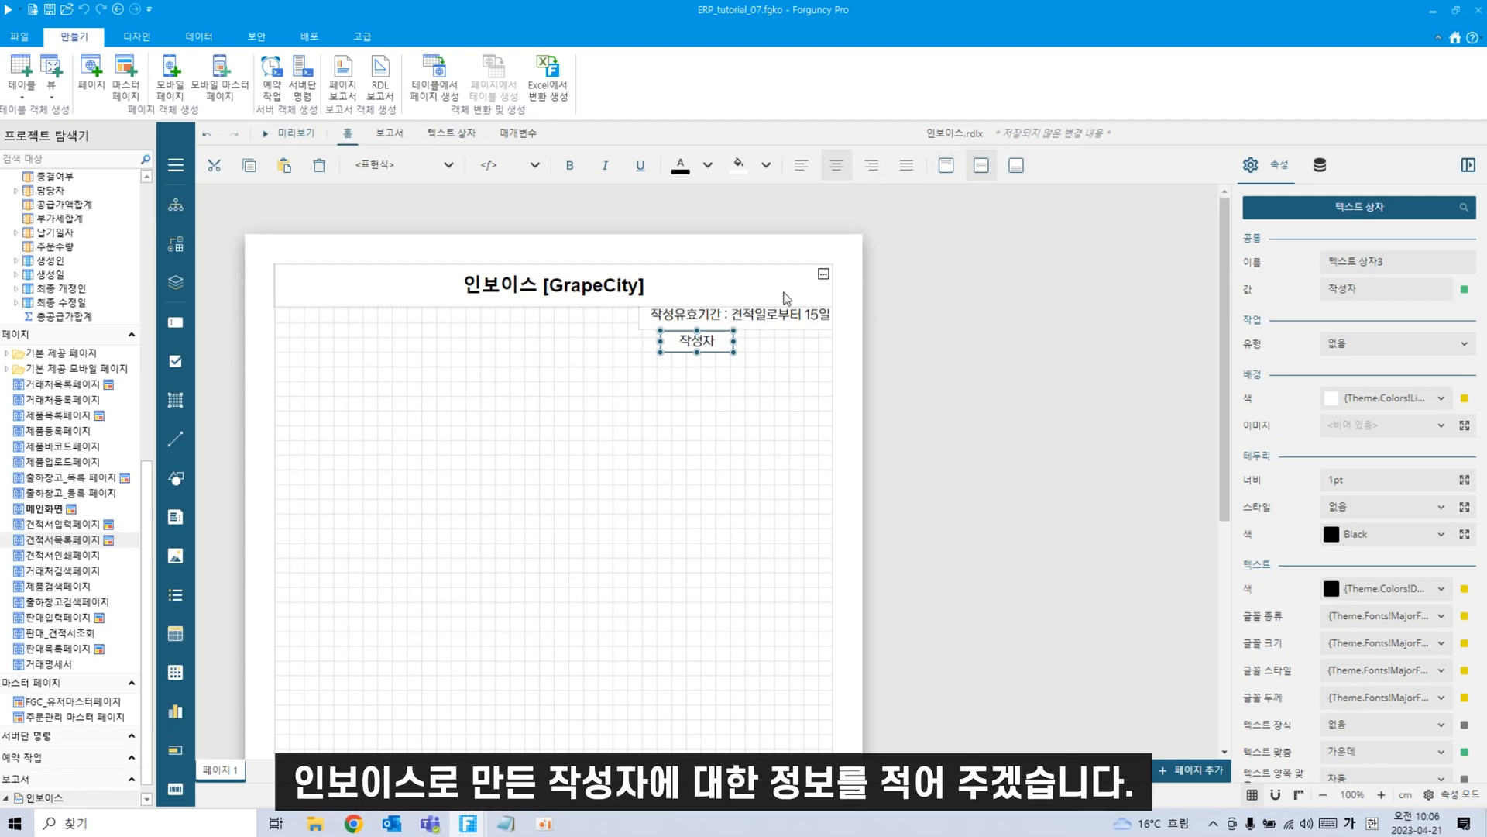
left_click(801, 165)
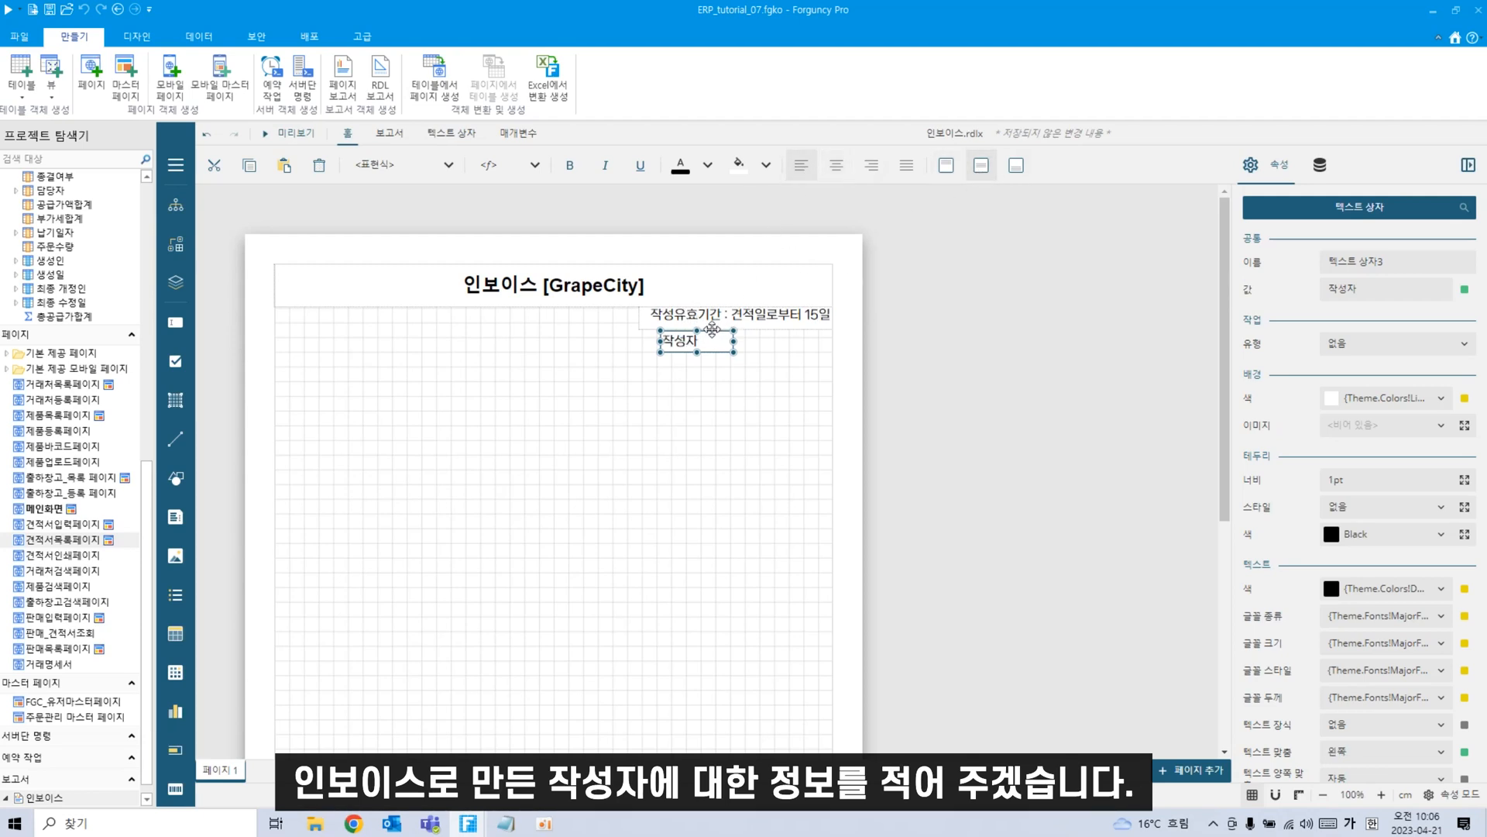
left_click_drag(713, 339, 717, 332)
left_click(749, 386)
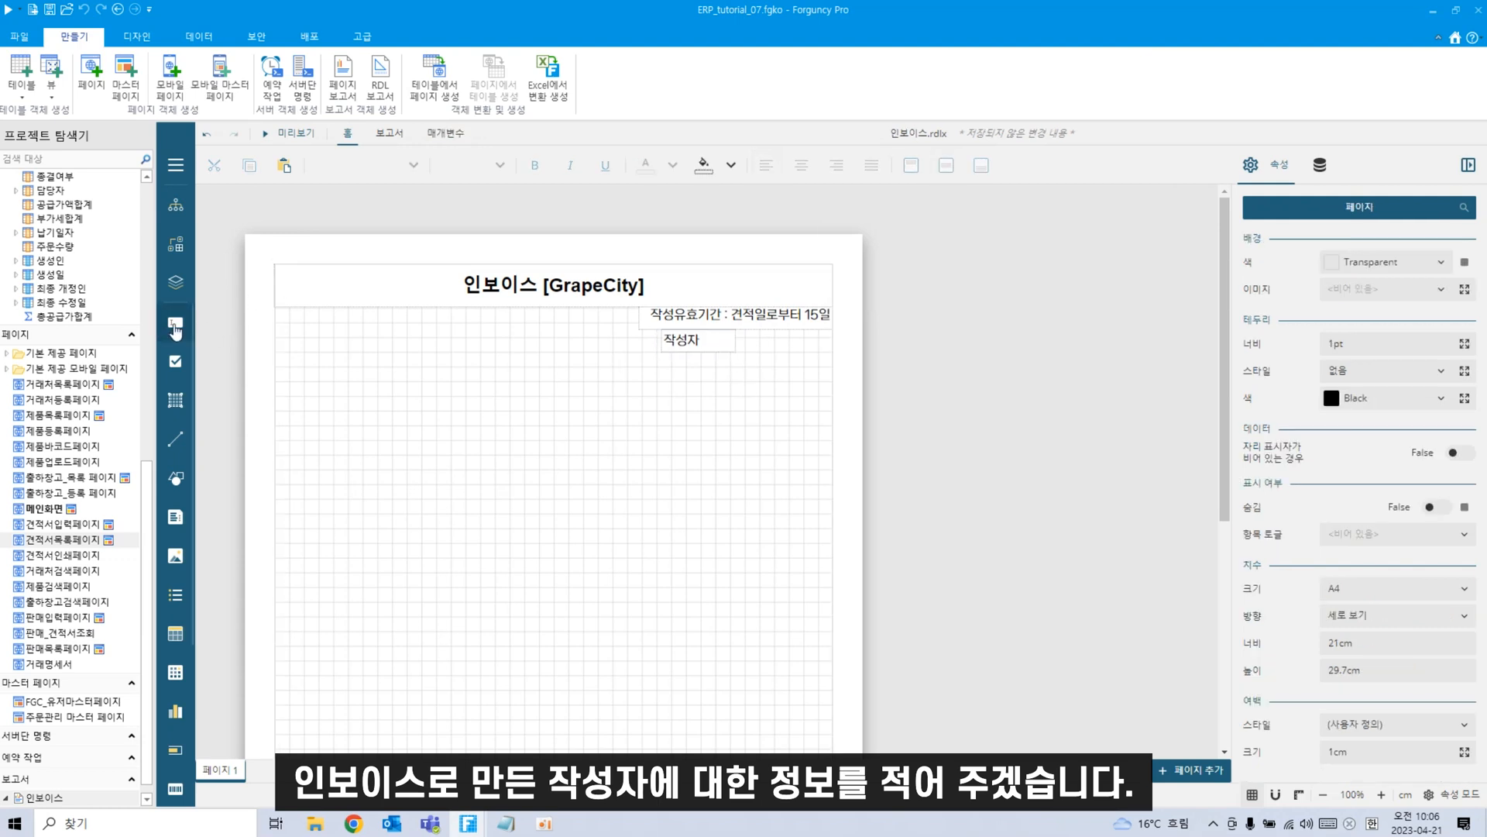
left_click_drag(175, 329, 778, 338)
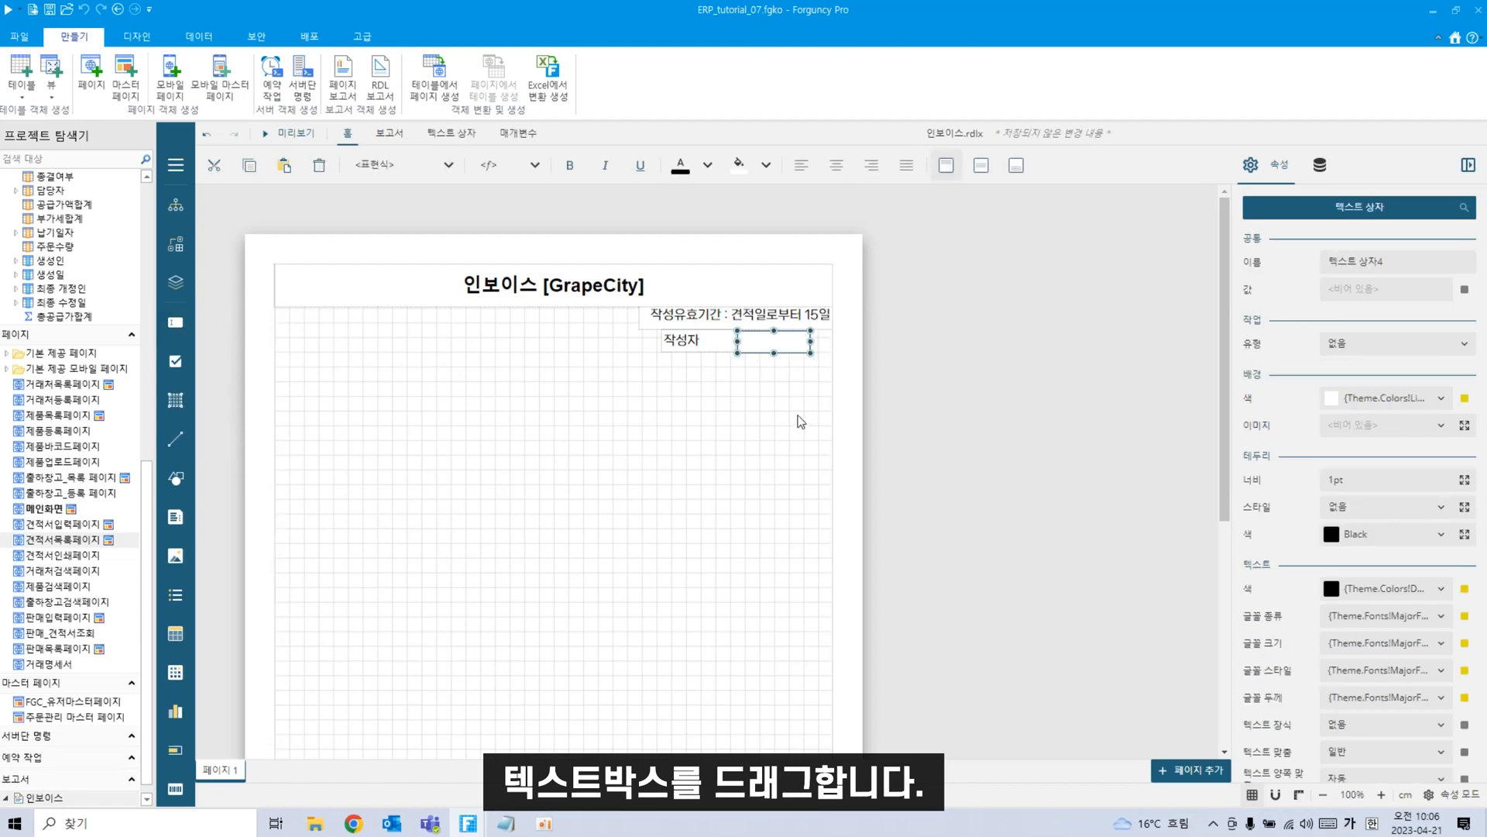
Nudge the empty box beside 작성자 and enable 그리드에 맞춤 snapping.
left_click(797, 414)
left_click(776, 342)
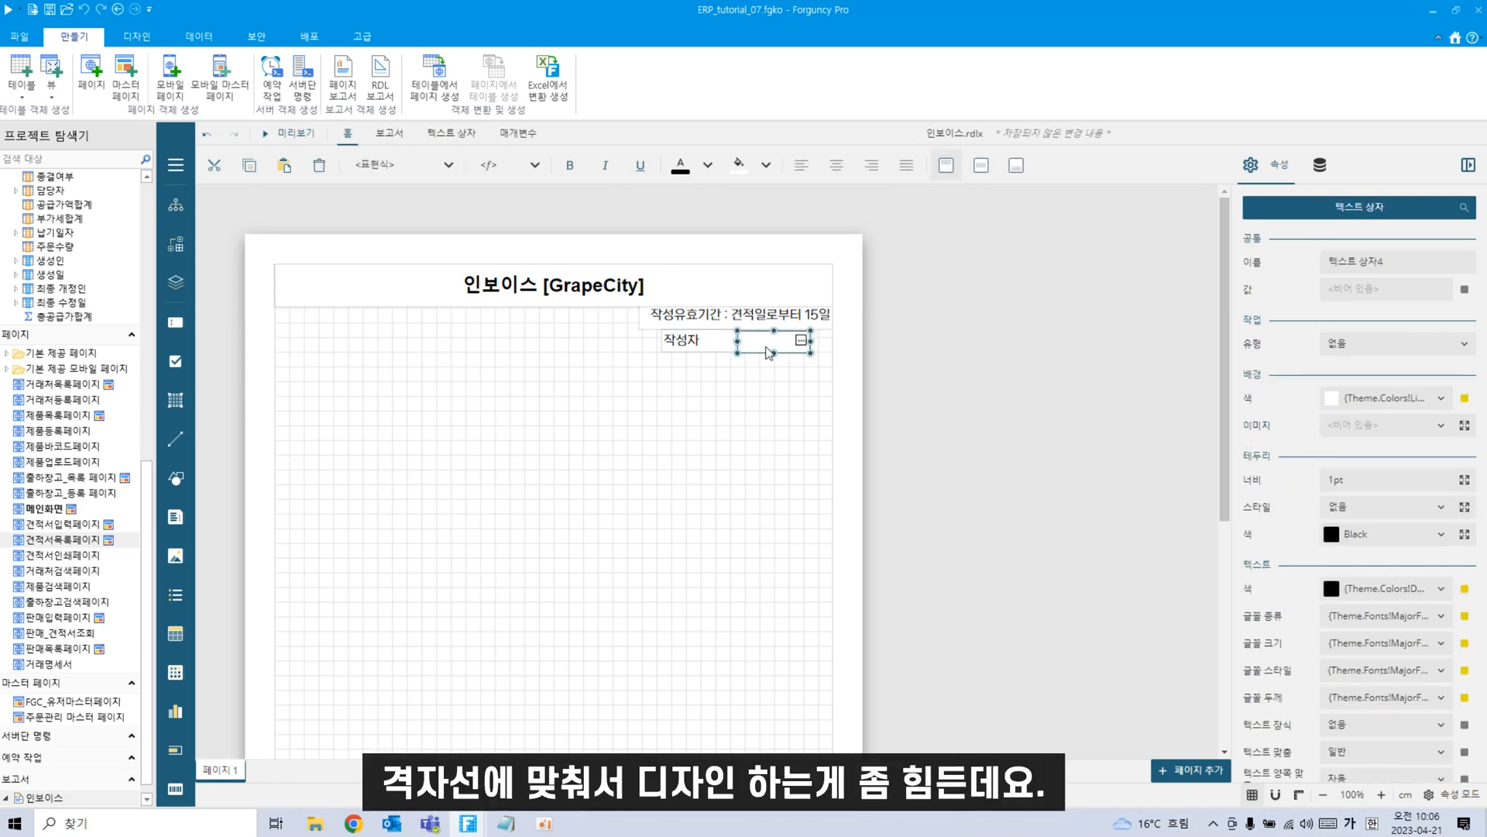
left_click_drag(757, 348, 761, 365)
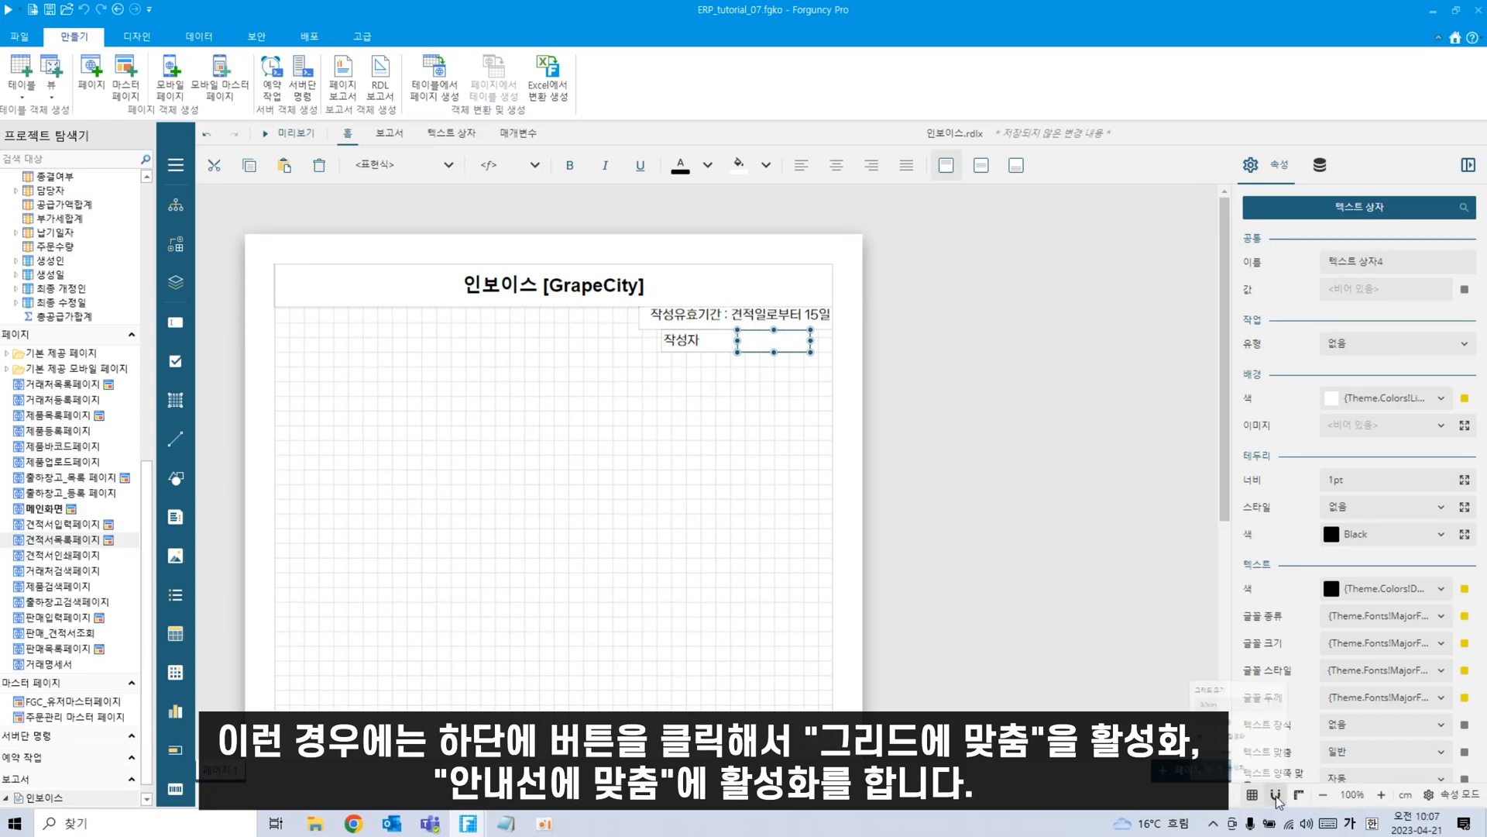
left_click(1275, 796)
left_click(1154, 708)
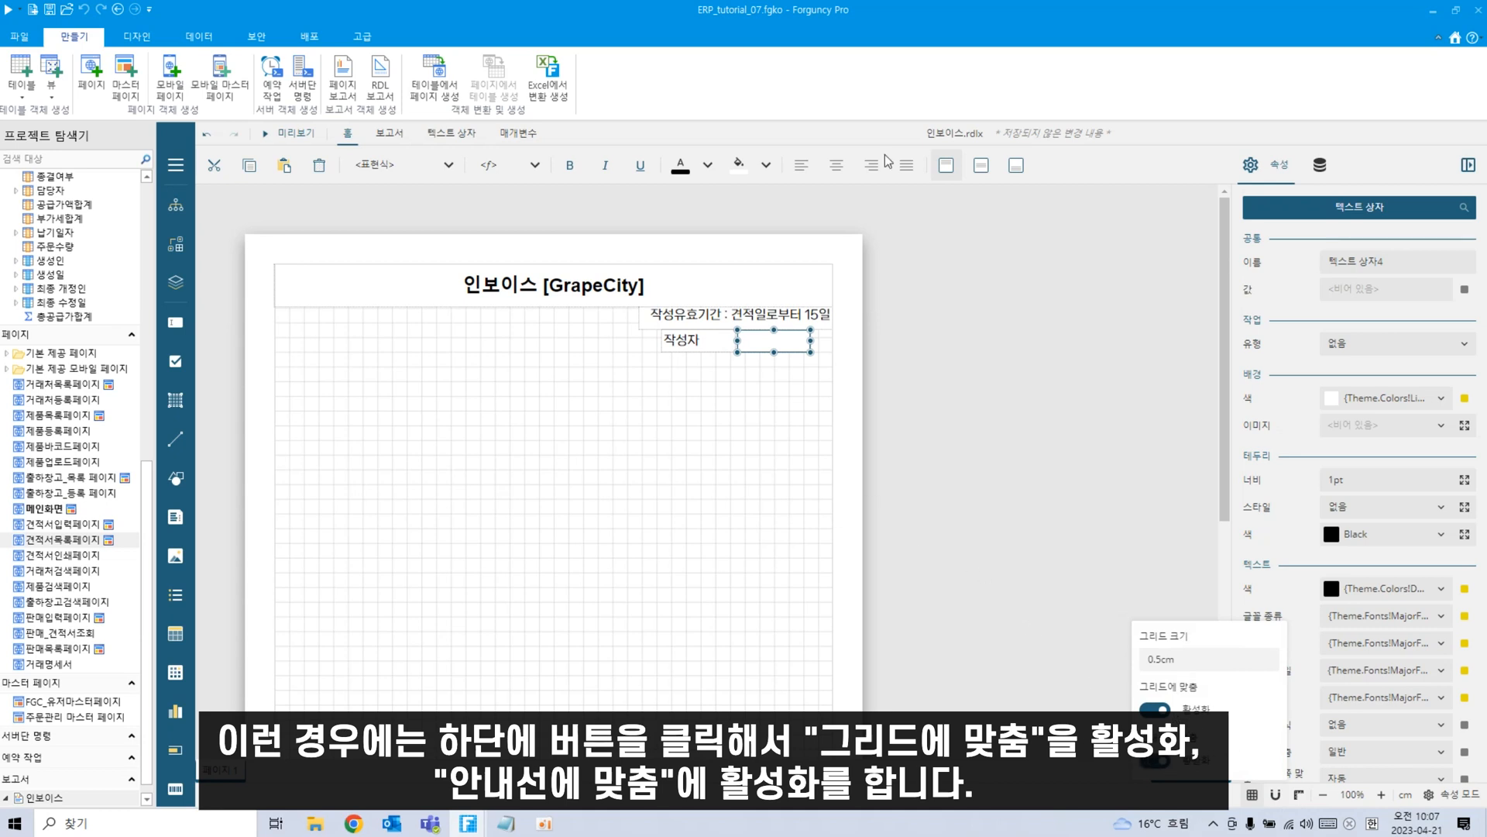
left_click(795, 406)
Line the empty box up beside 작성자, stretching it to the validity note's right edge.
left_click(751, 346)
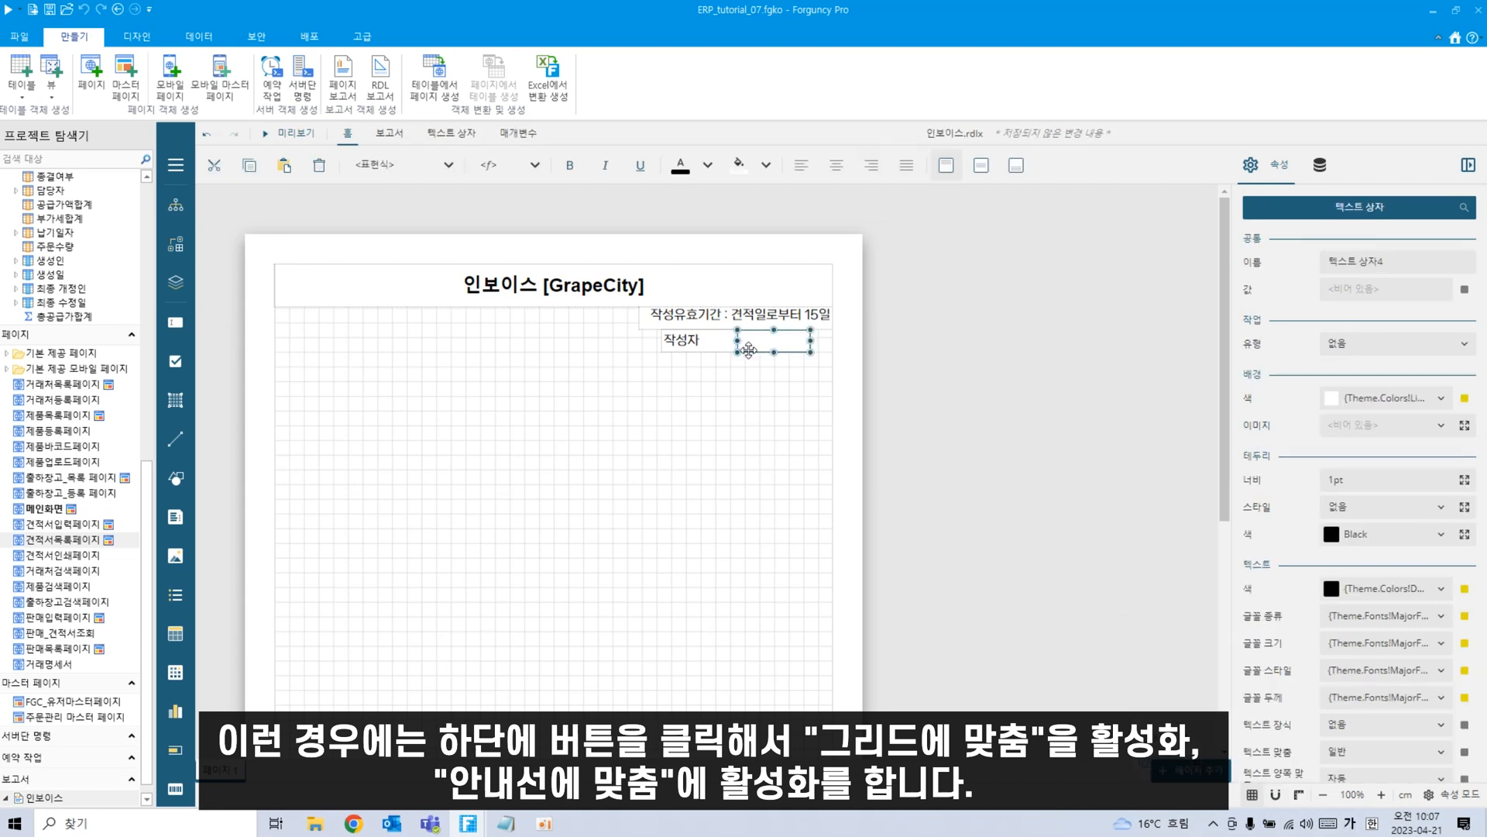
left_click_drag(750, 345, 832, 339)
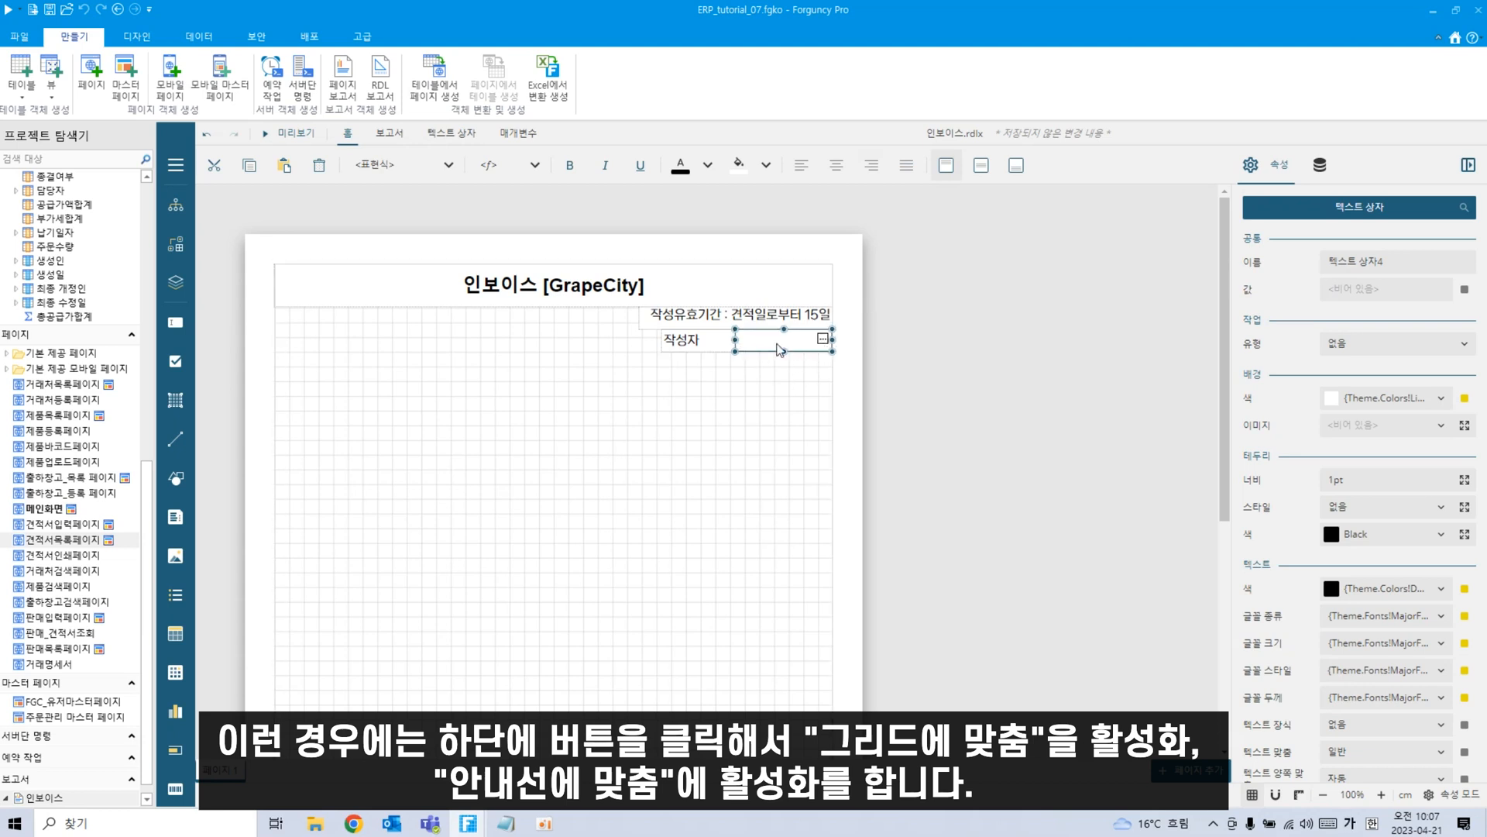
left_click(804, 427)
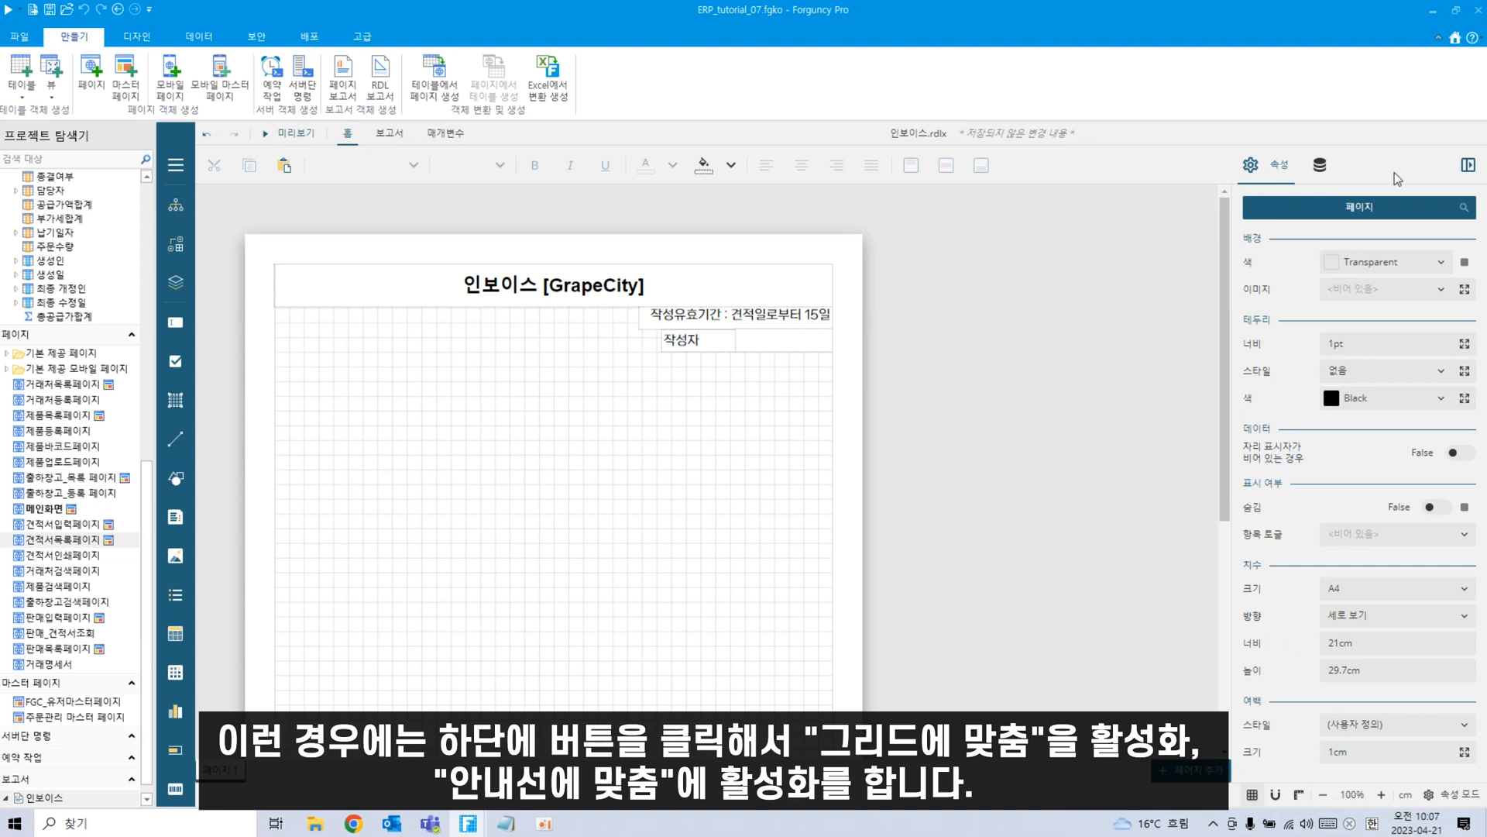
left_click(787, 341)
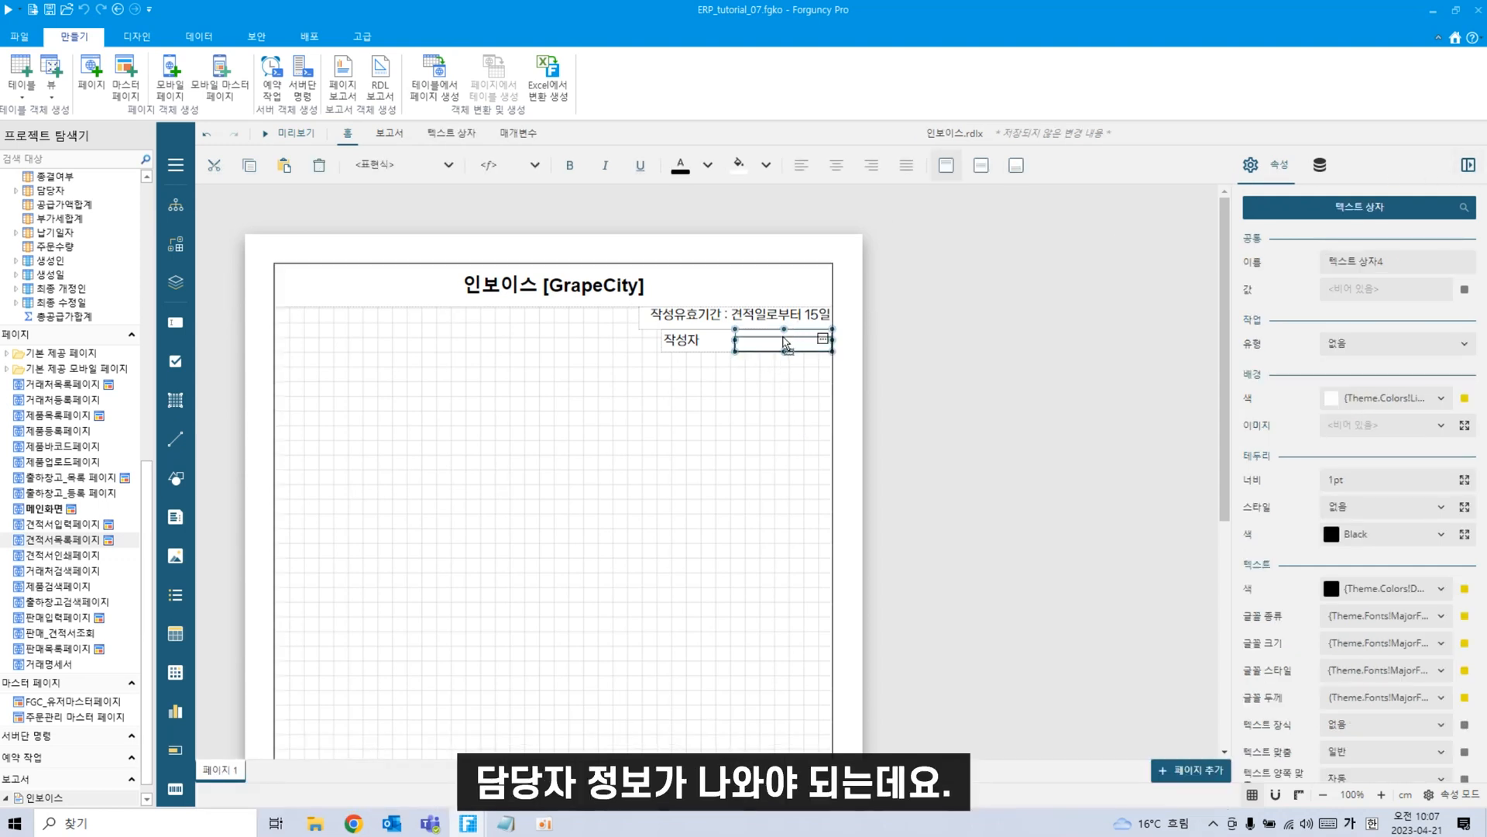
left_click(757, 362)
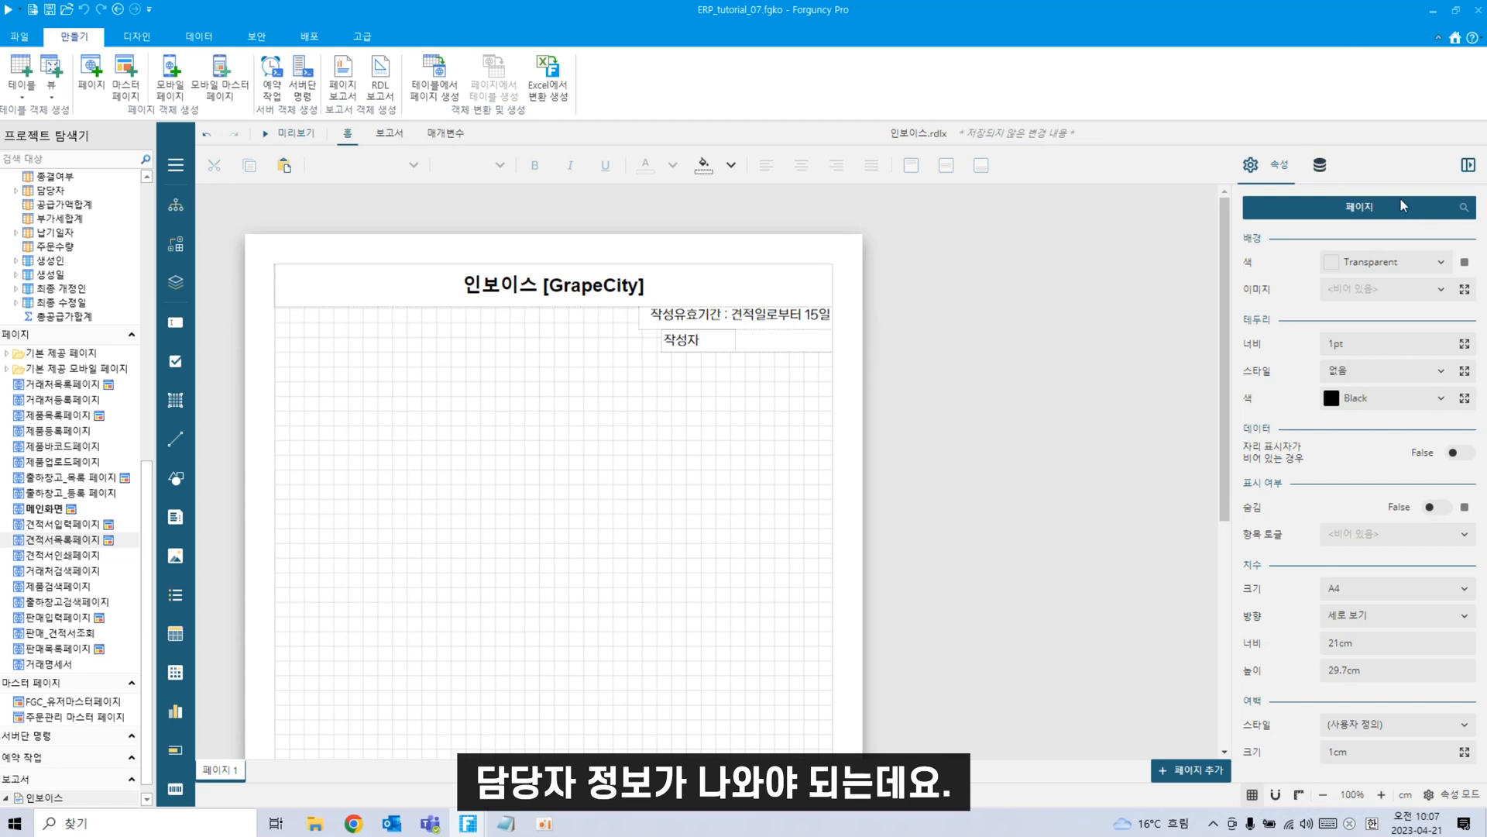
Show the dataset field list and bring up the 표현식 editor for the box beside 작성자.
left_click(1323, 174)
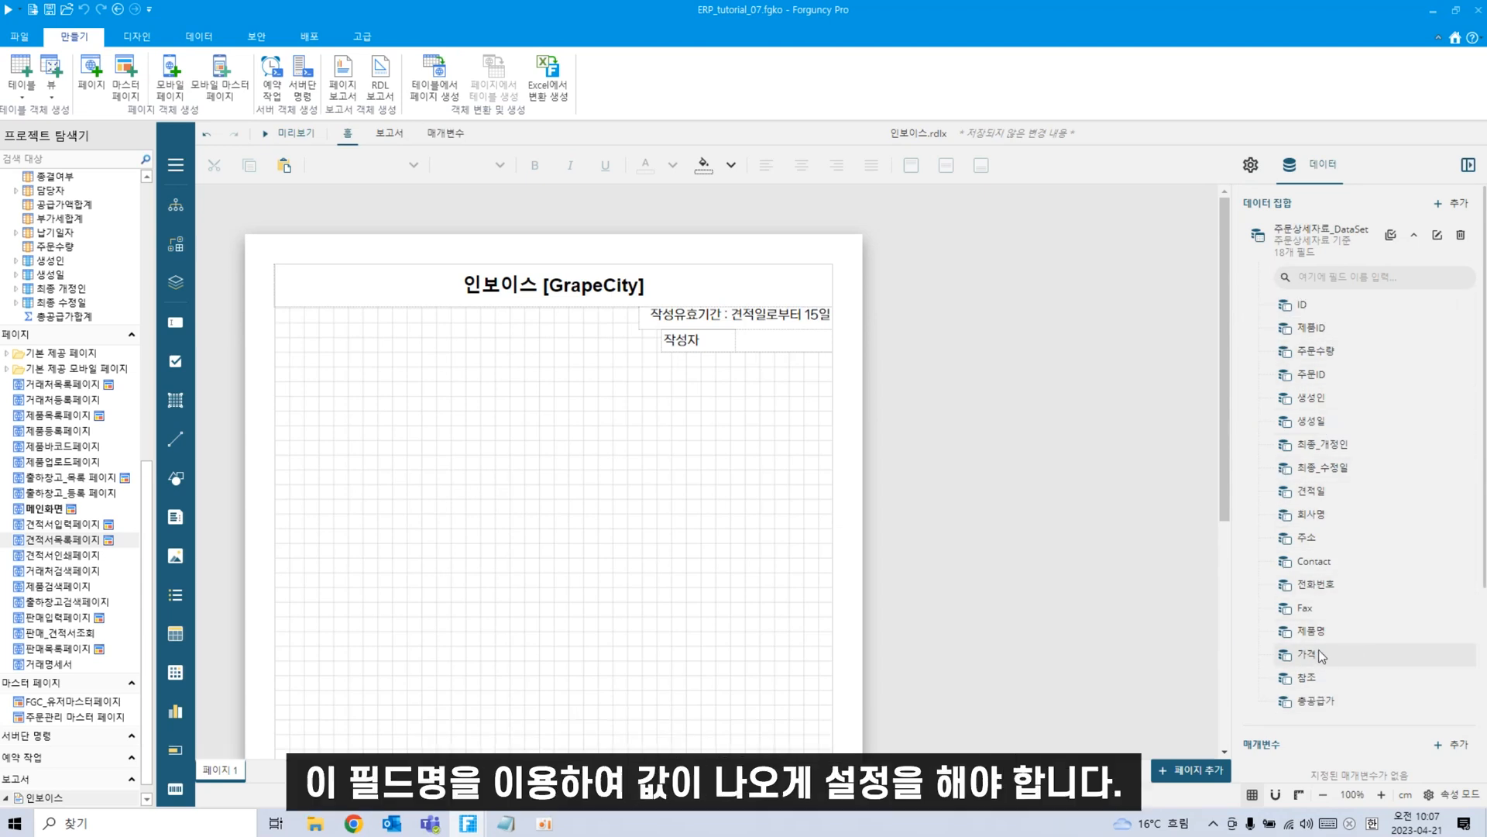
left_click(768, 341)
left_click(815, 420)
left_click(807, 345)
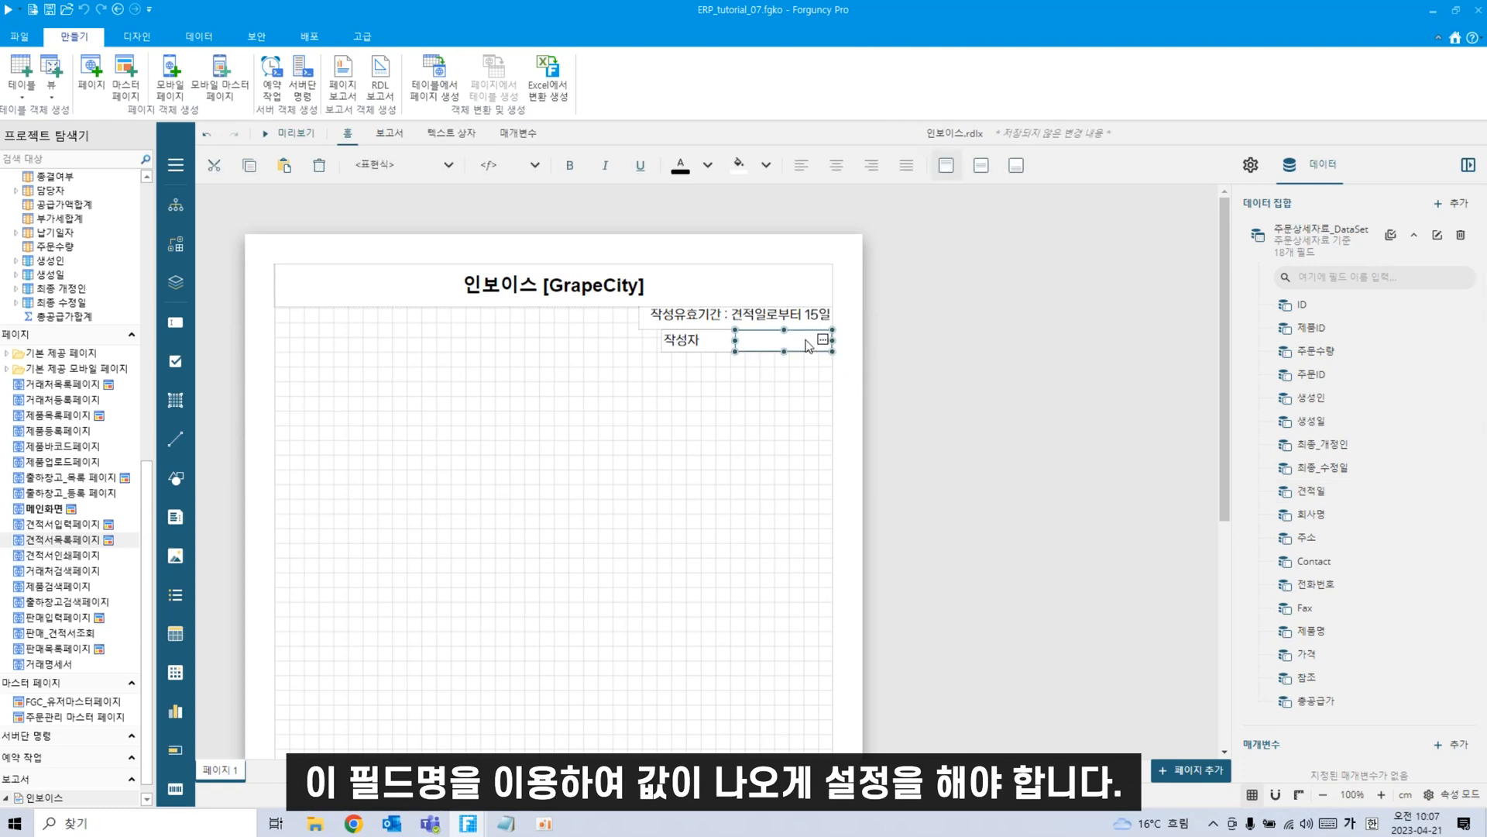
right_click(807, 345)
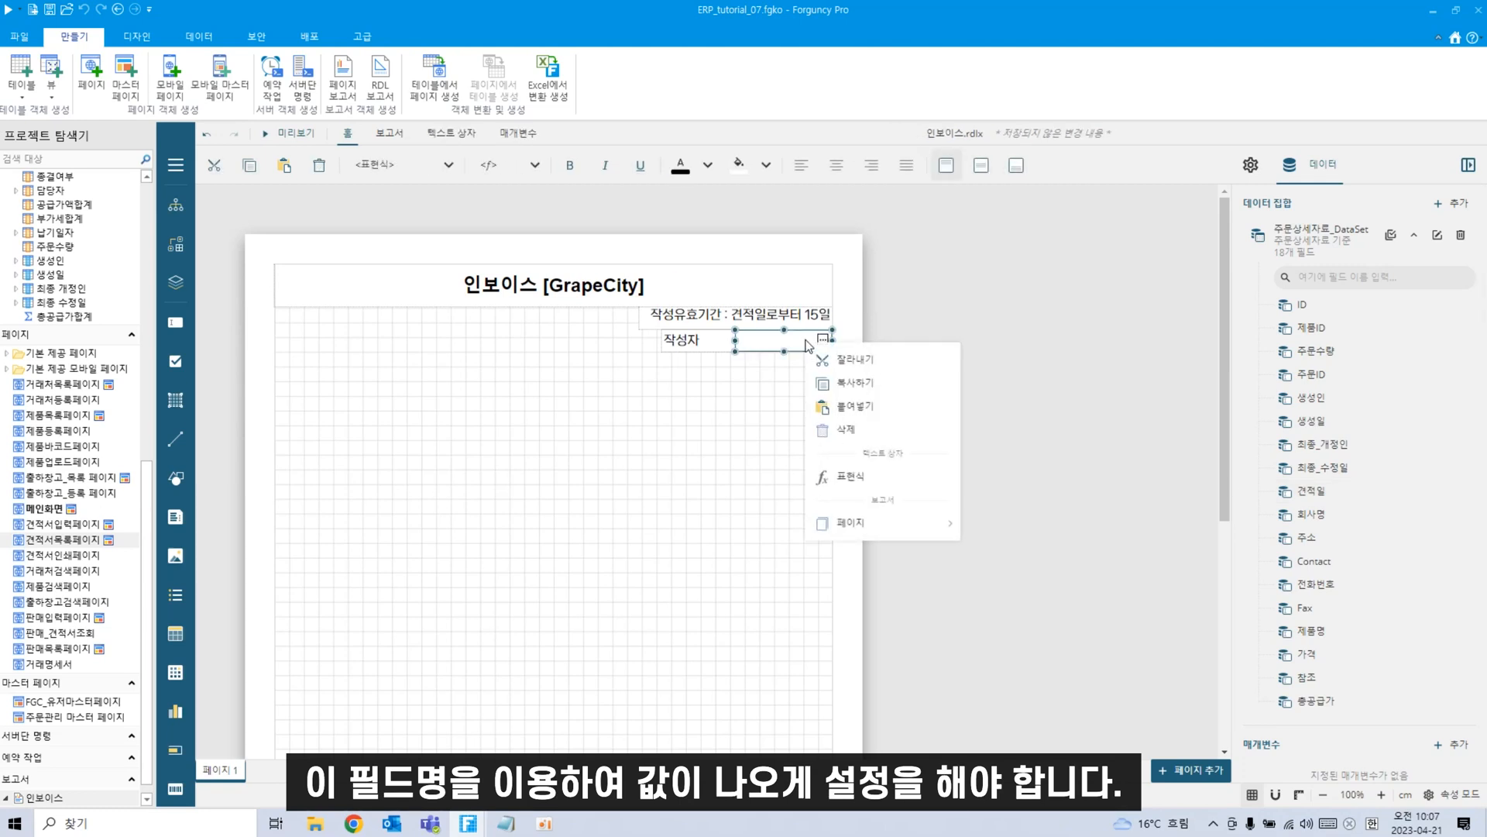
left_click(848, 477)
Expand 데이터 집합 > 주문상세자료_DataSet and scan its fields for 담당자.
left_click(535, 430)
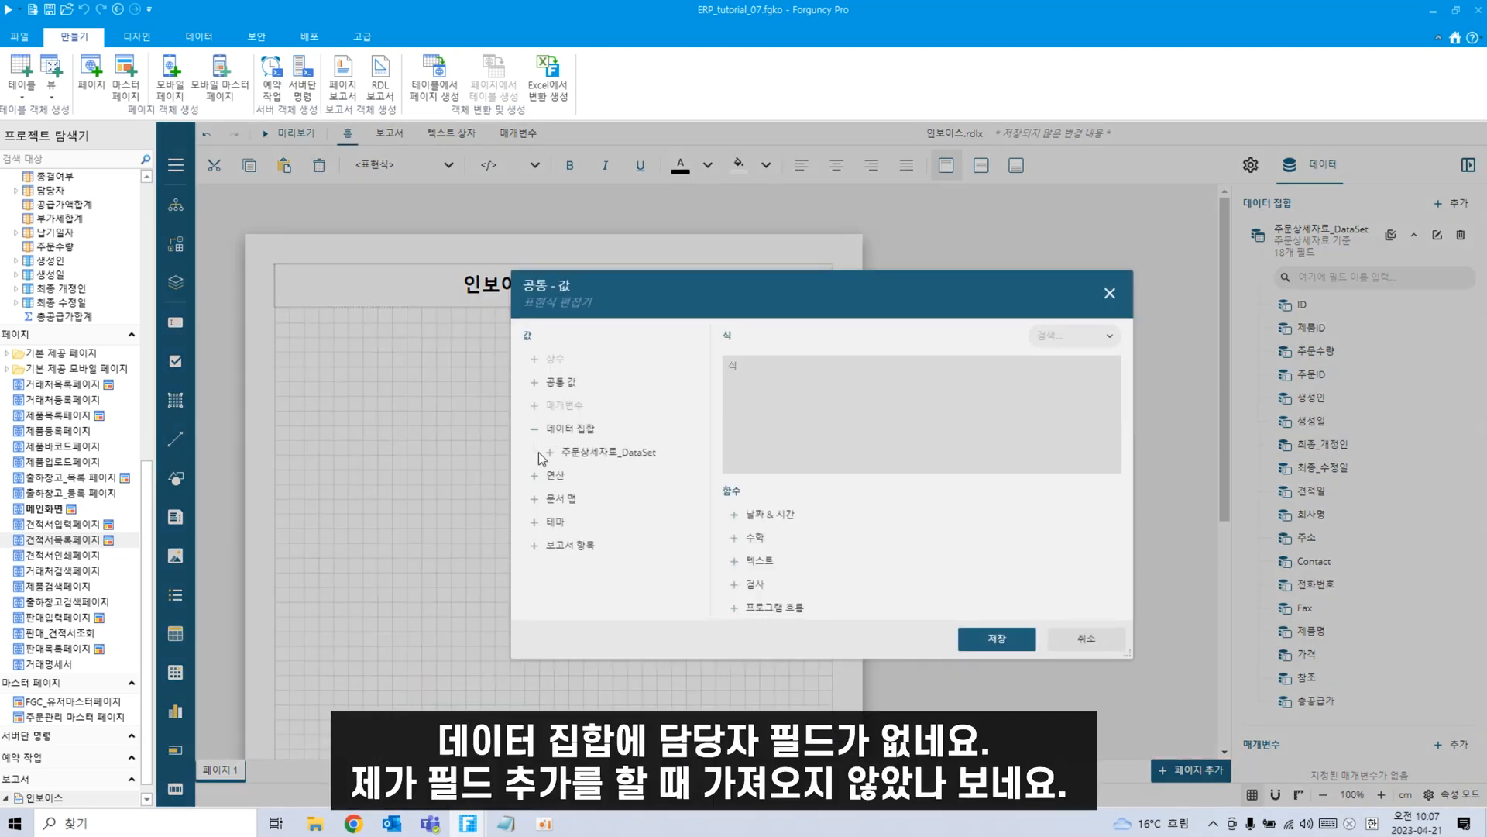
left_click(547, 452)
scroll(593, 575, "down", 6)
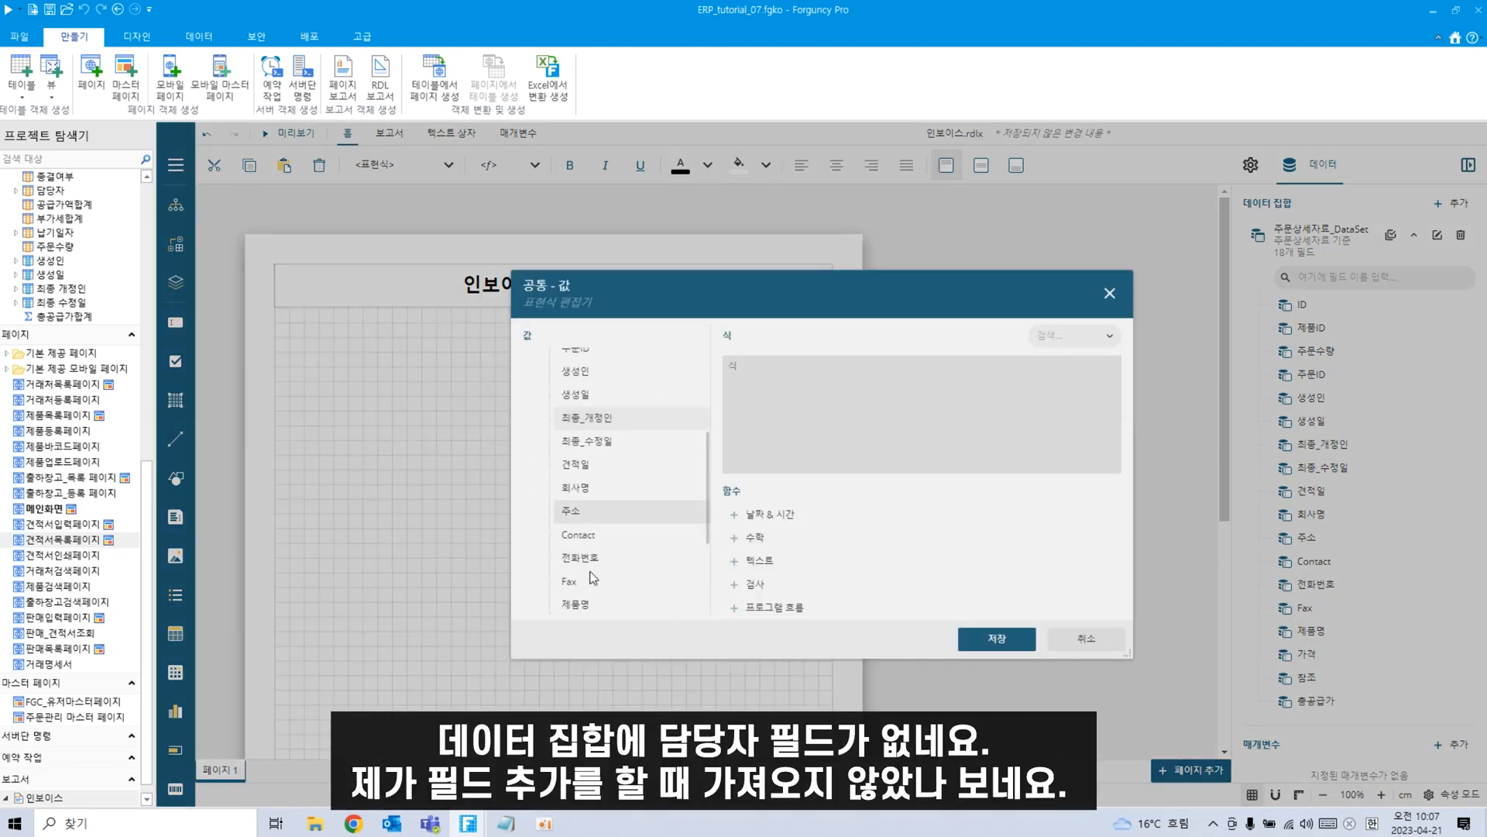
scroll(594, 573, "down", 2)
scroll(596, 569, "up", 2)
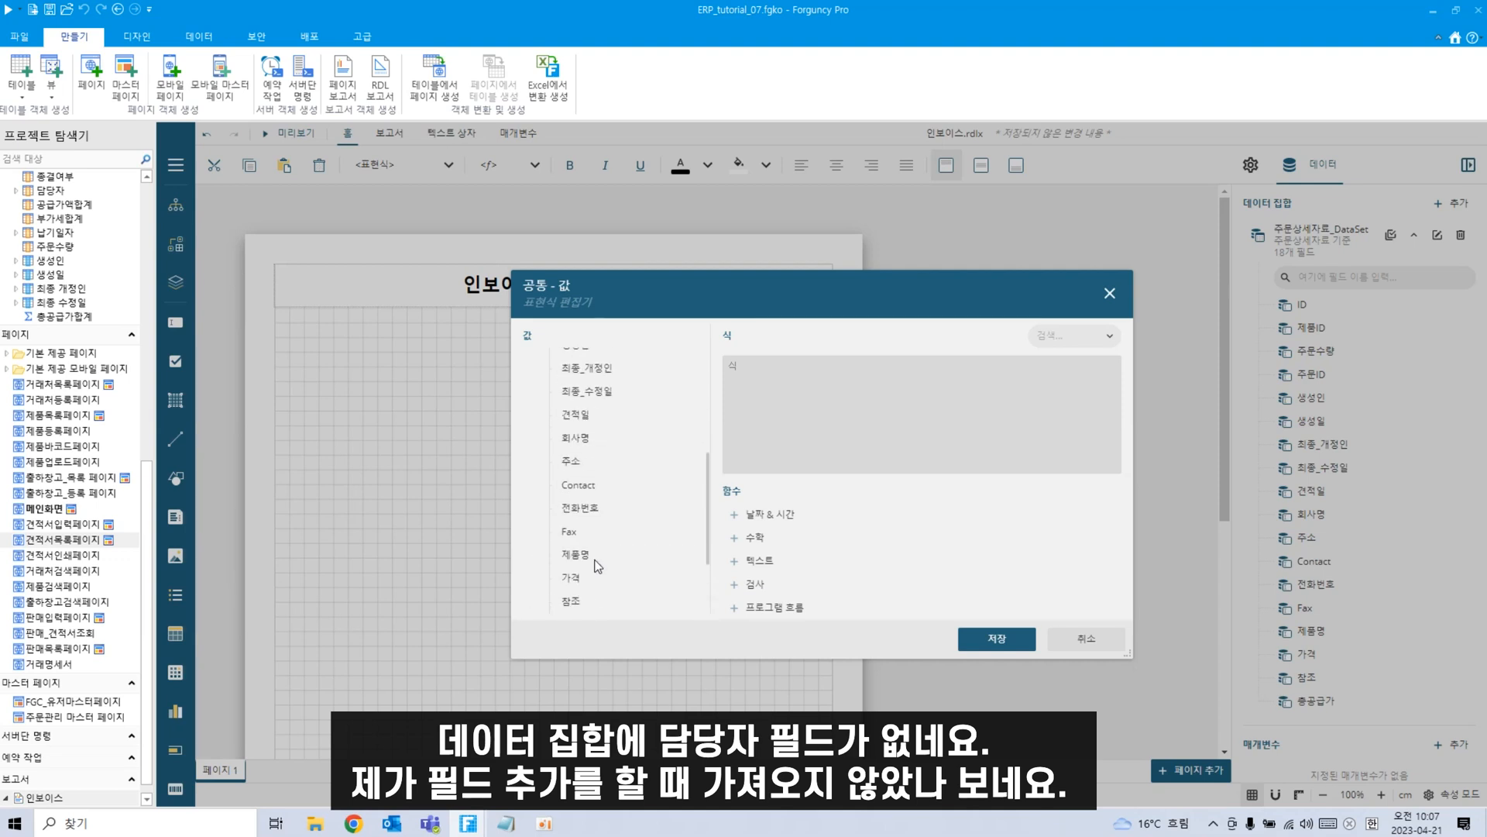
scroll(600, 555, "down", 2)
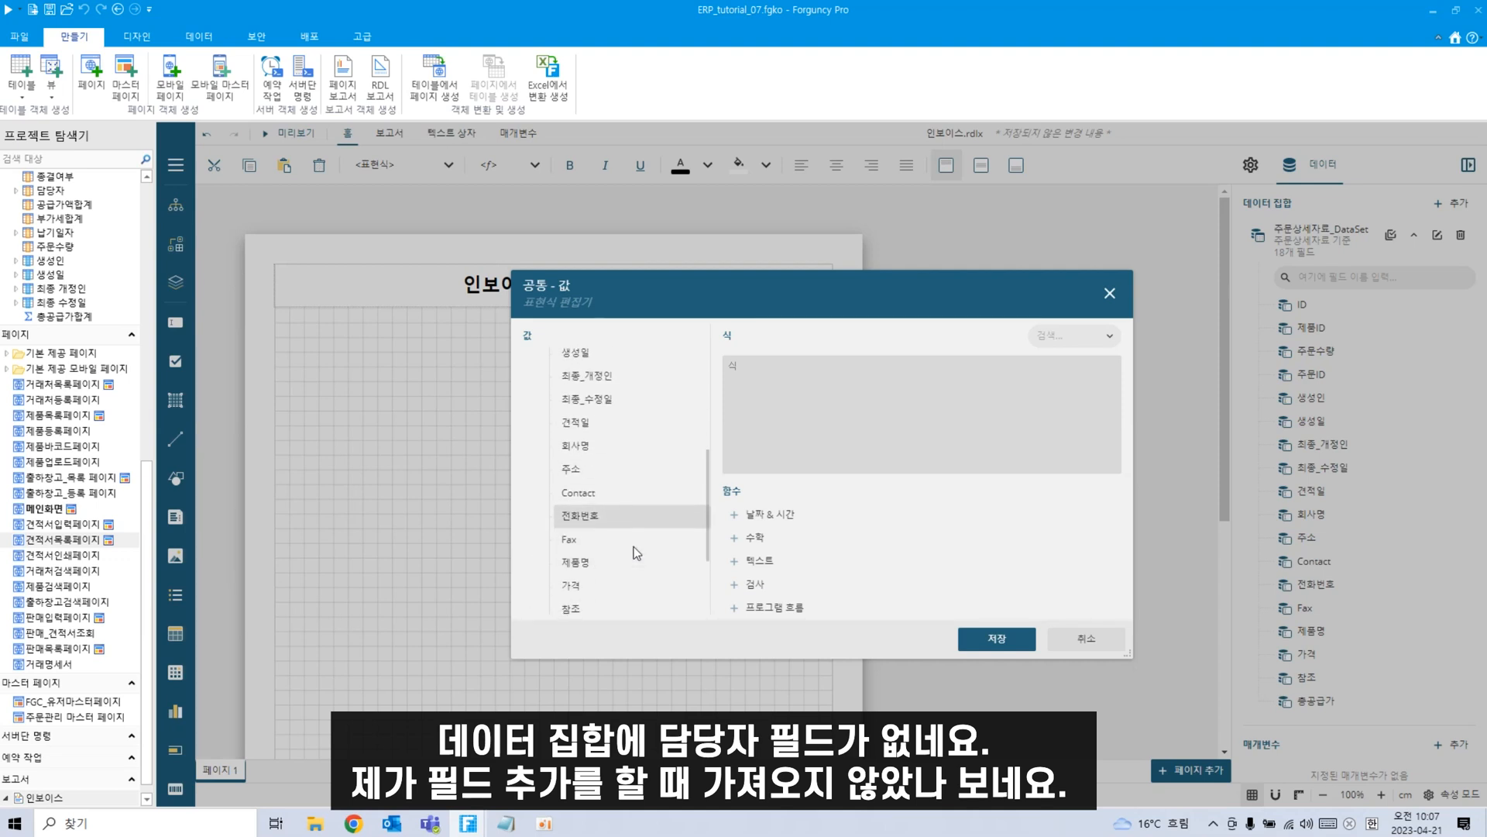
scroll(637, 552, "up", 7)
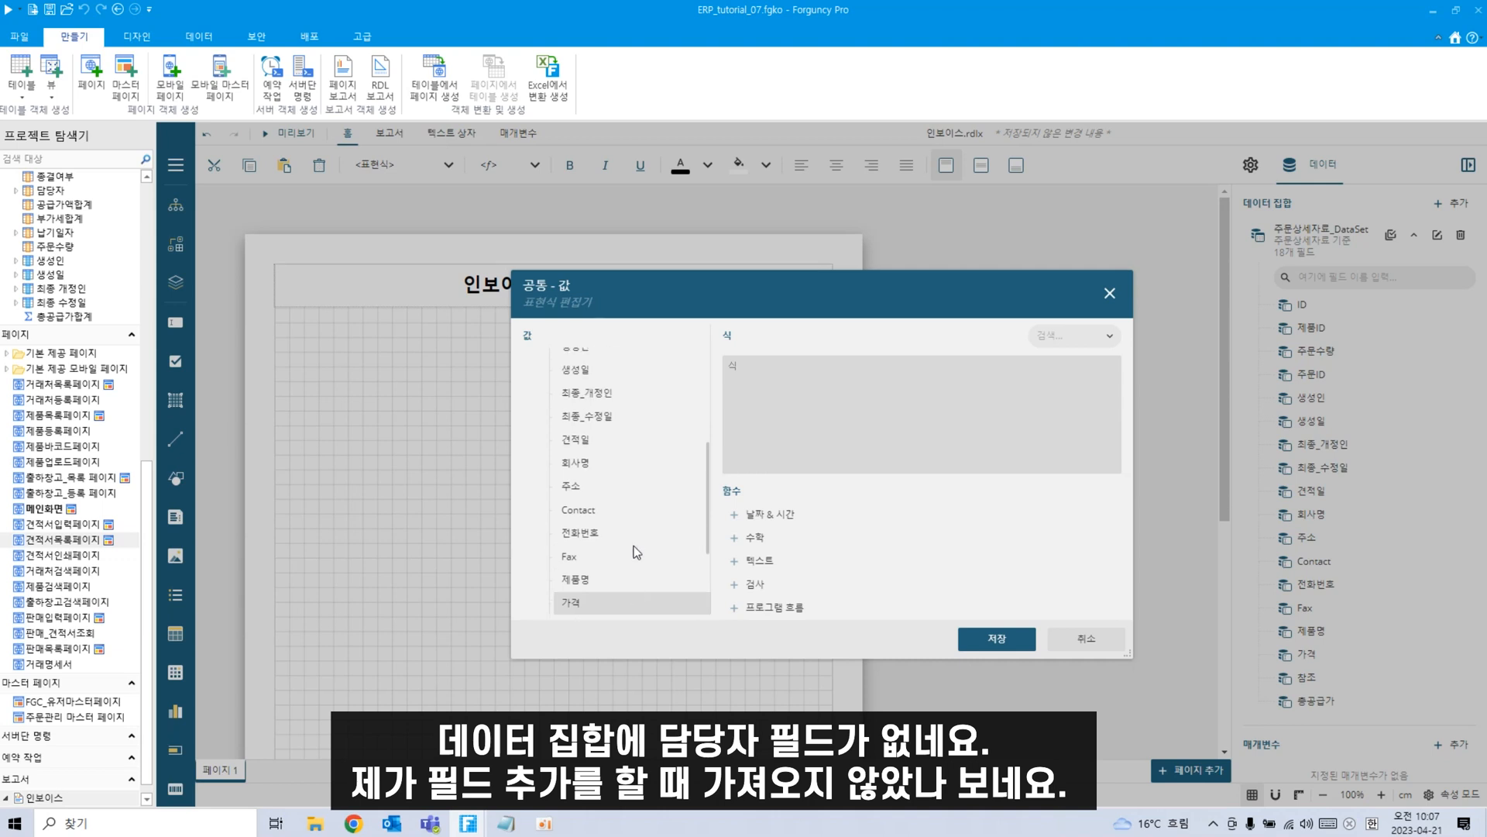
scroll(634, 545, "up", 2)
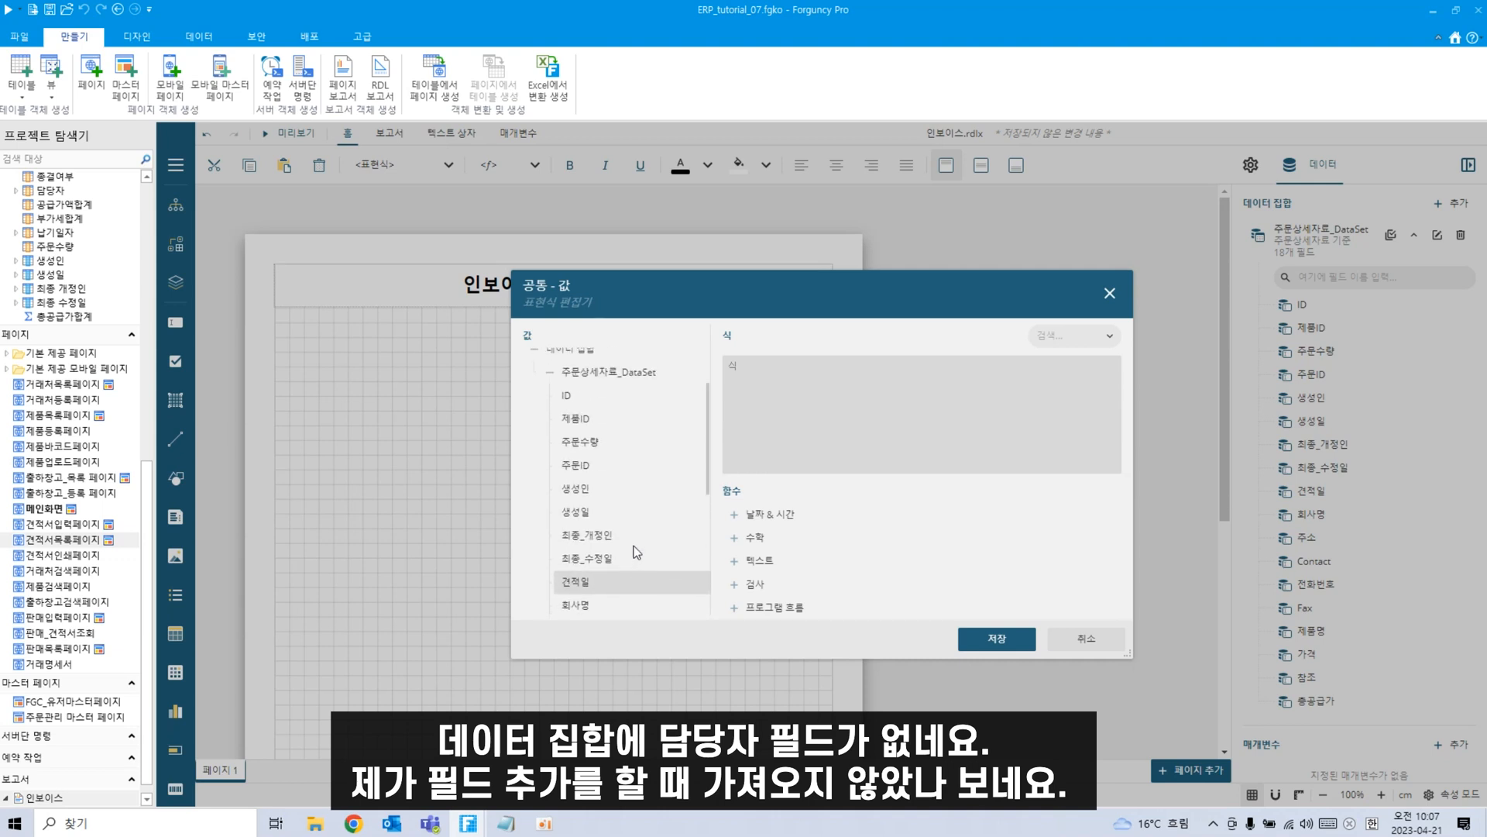
scroll(634, 546, "down", 5)
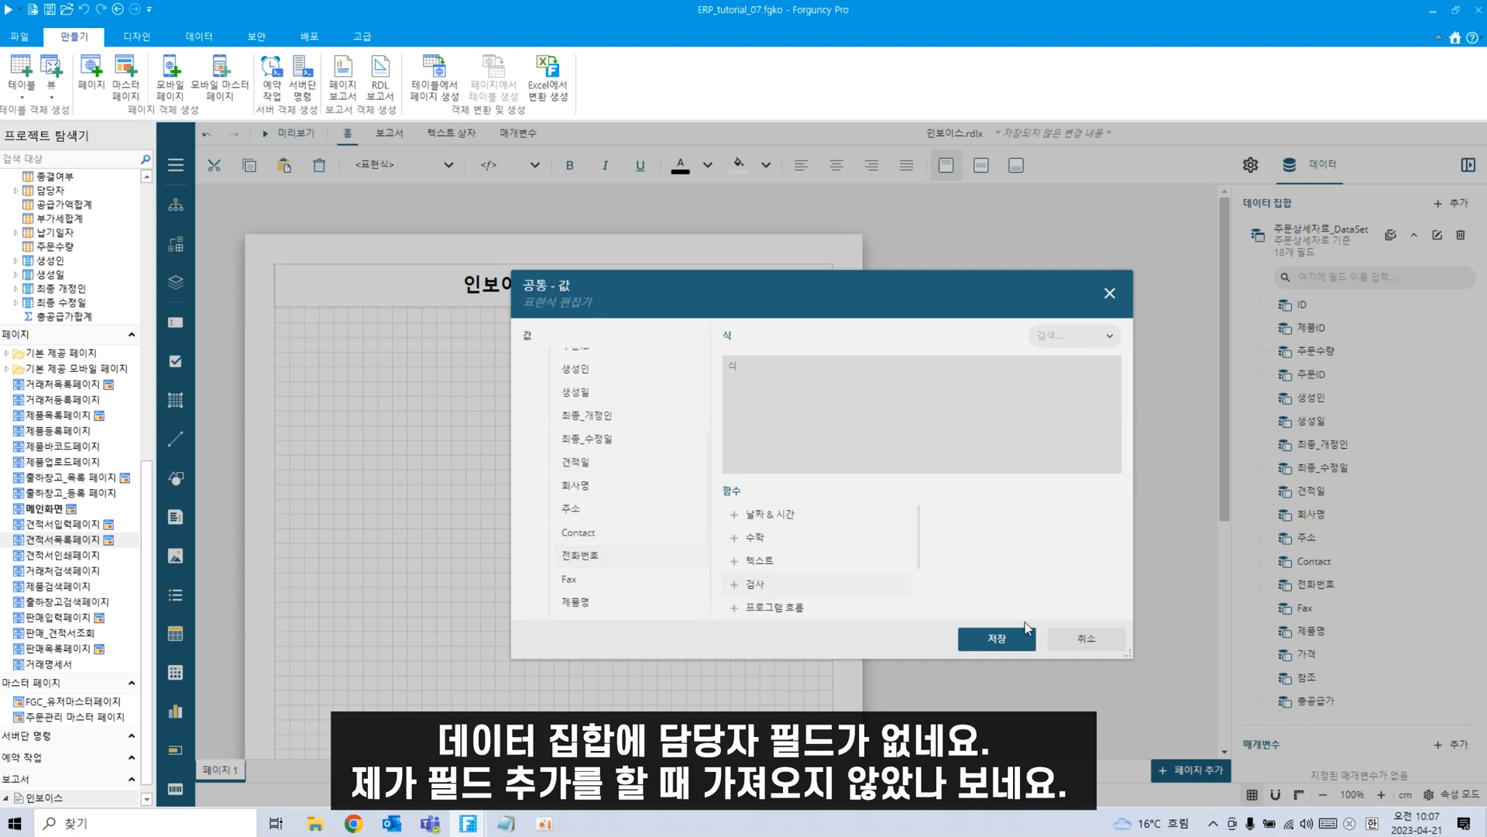
Close the expression editor and edit the 주문상세자료 report data source via 보고서의 데이터 소스 수정.
left_click(1110, 293)
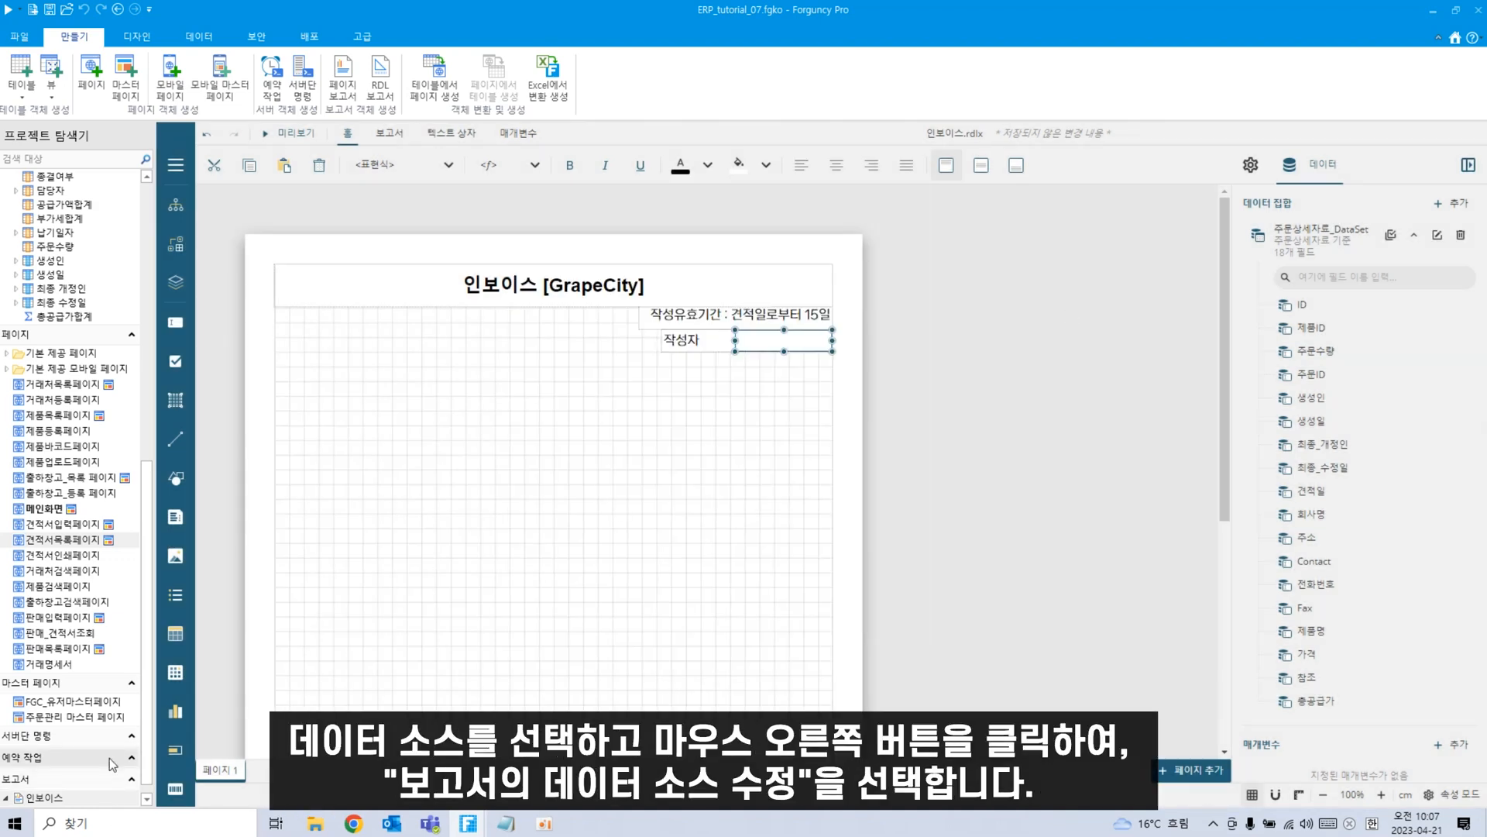
scroll(41, 806, "down", 1)
left_click(43, 798)
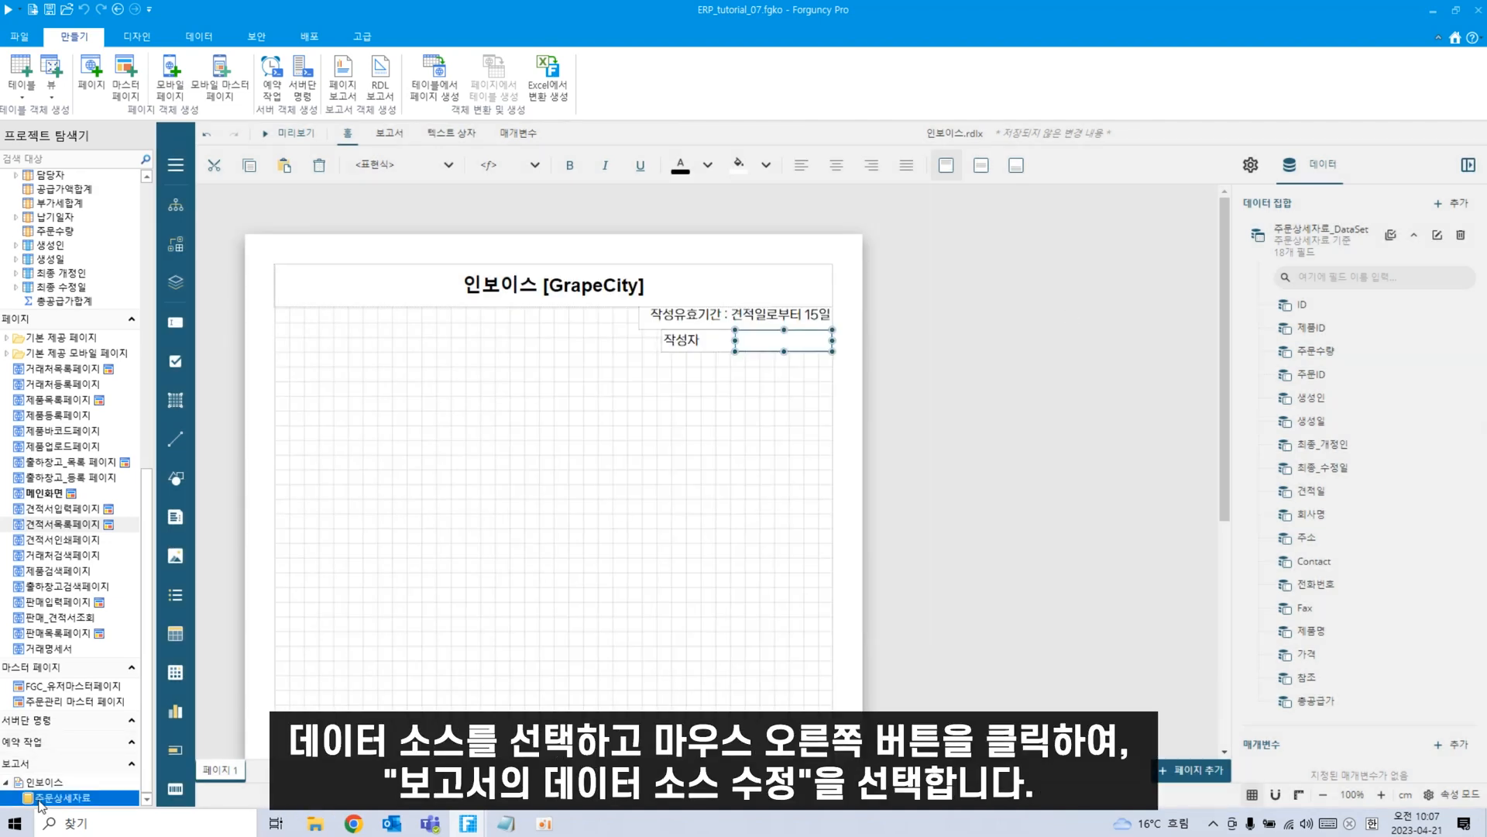
right_click(78, 805)
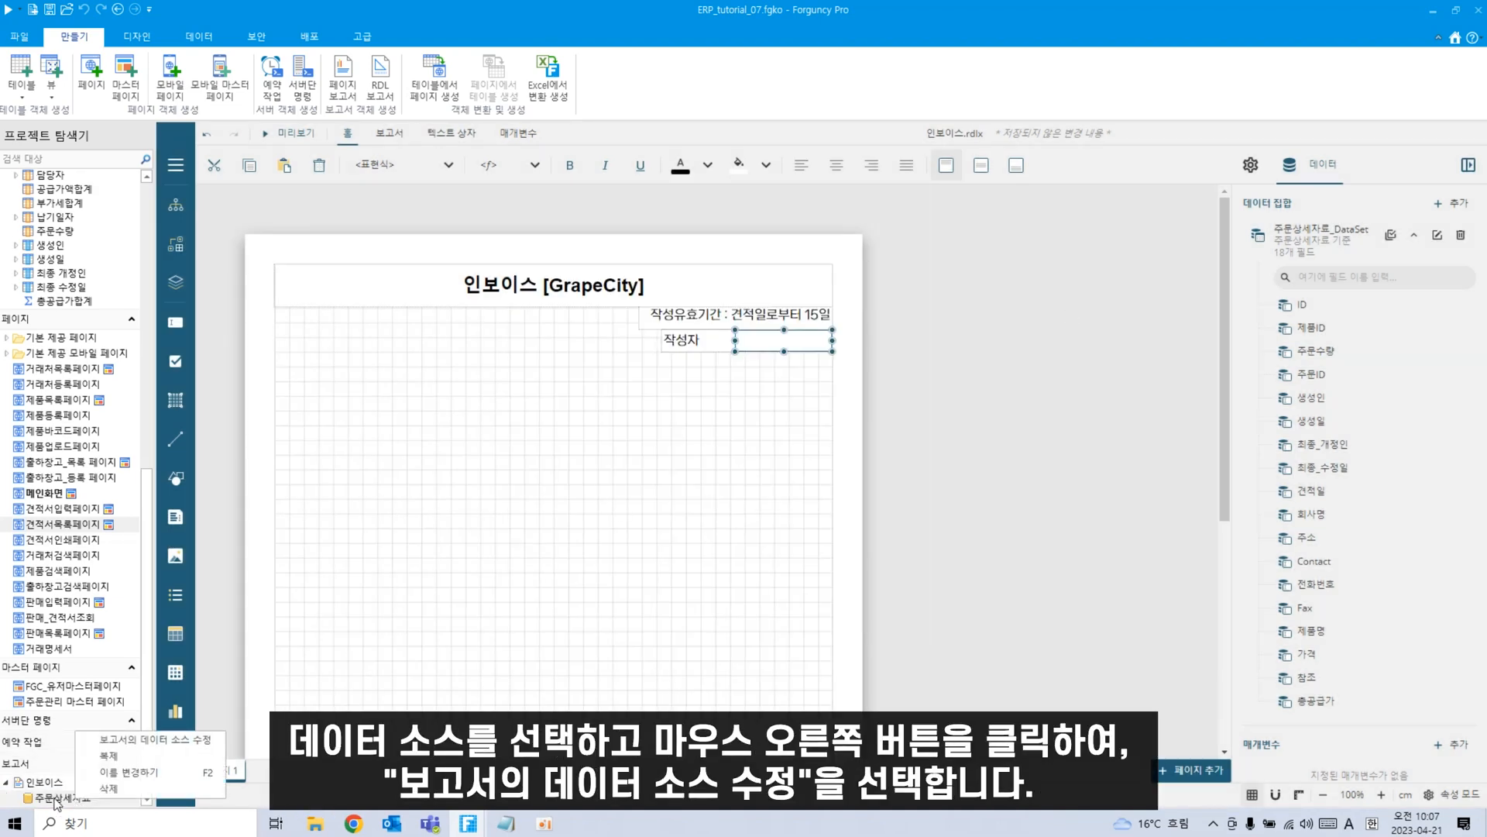
left_click(128, 740)
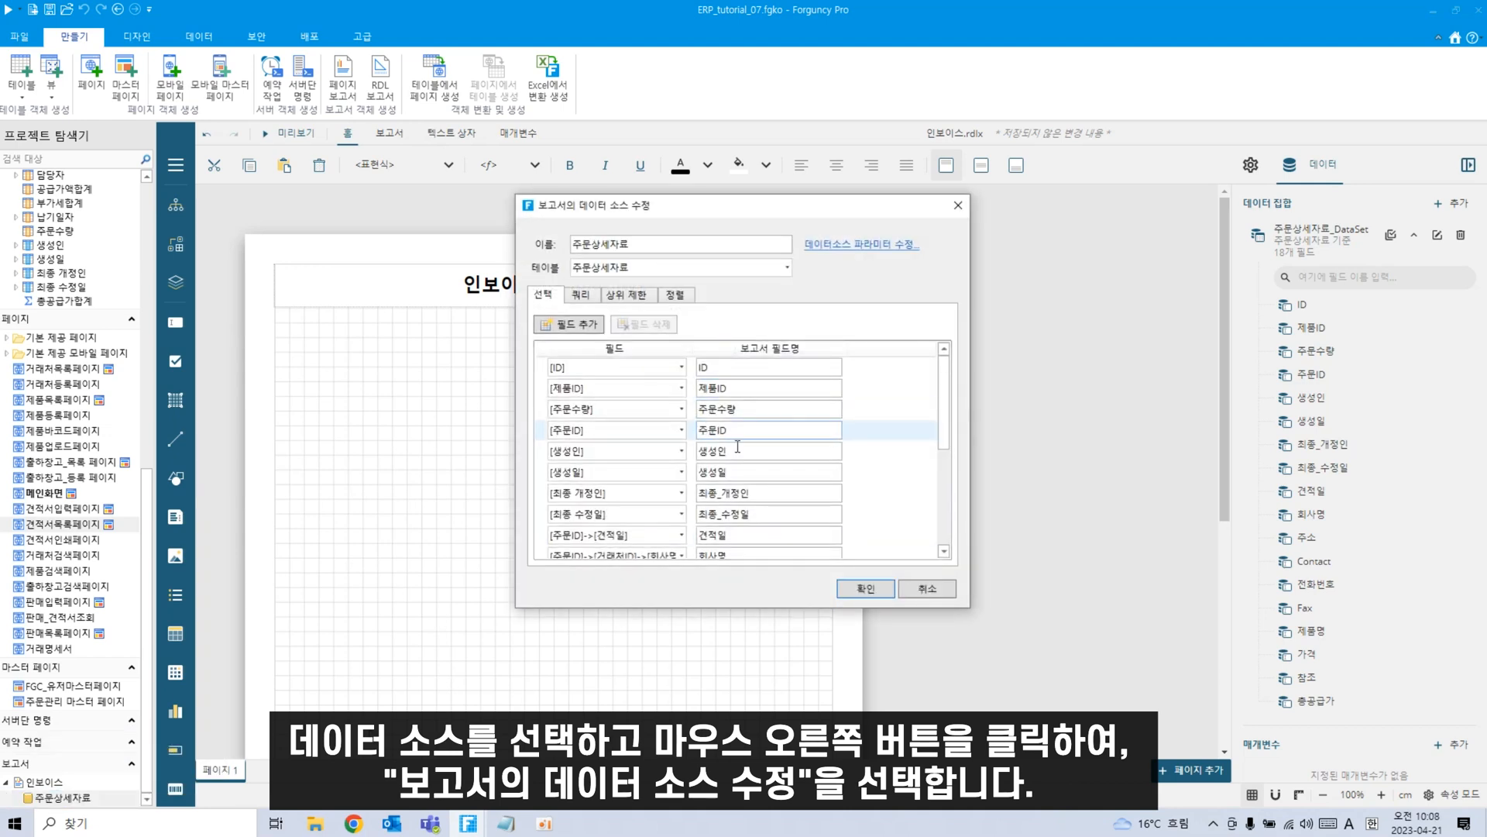
Add a new field [주문ID]->[담당자] to the data source and confirm with 확인.
scroll(738, 447, "down", 3)
left_click(679, 496)
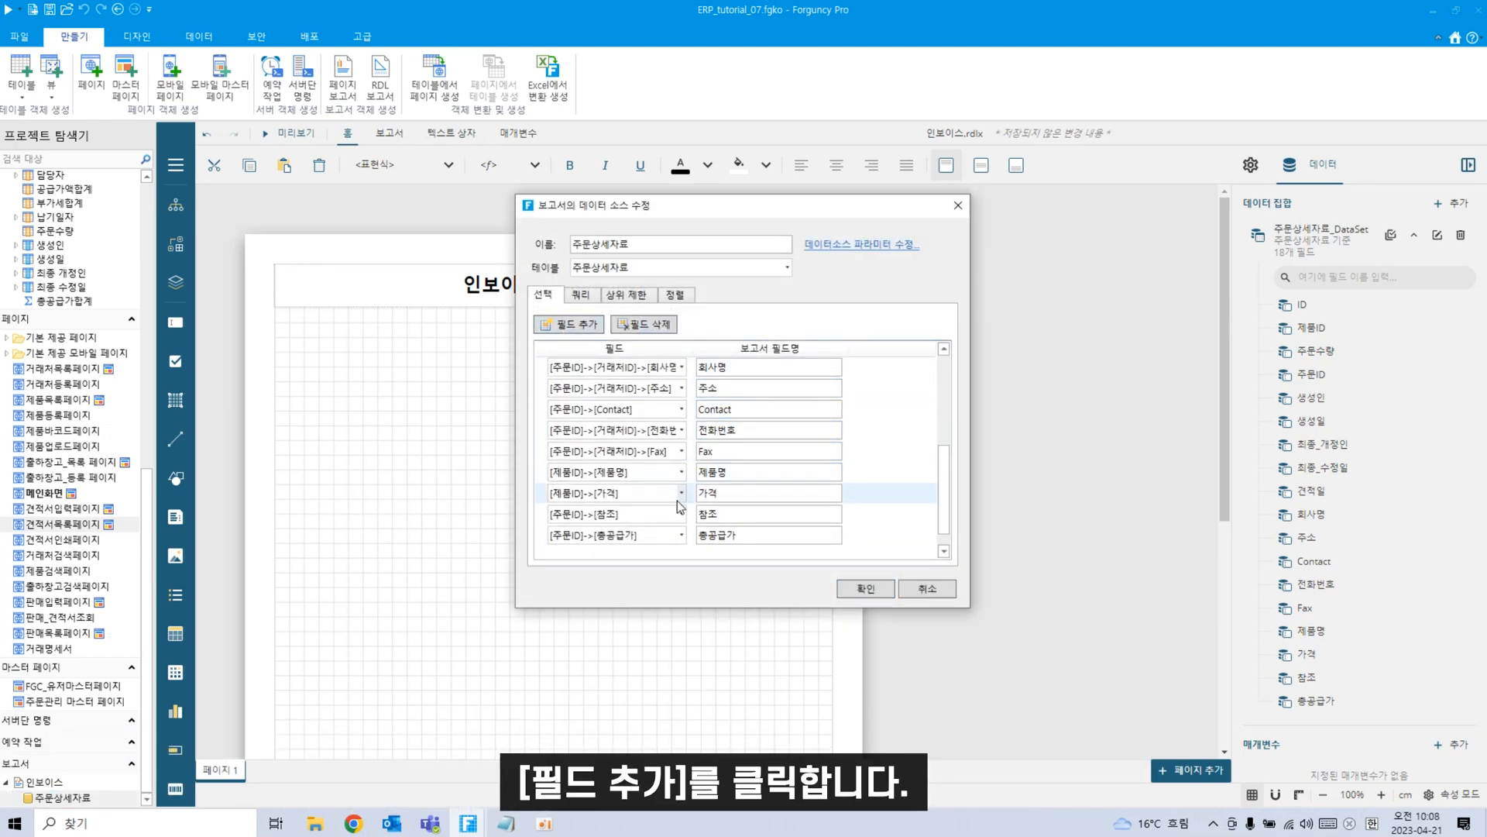
left_click(681, 534)
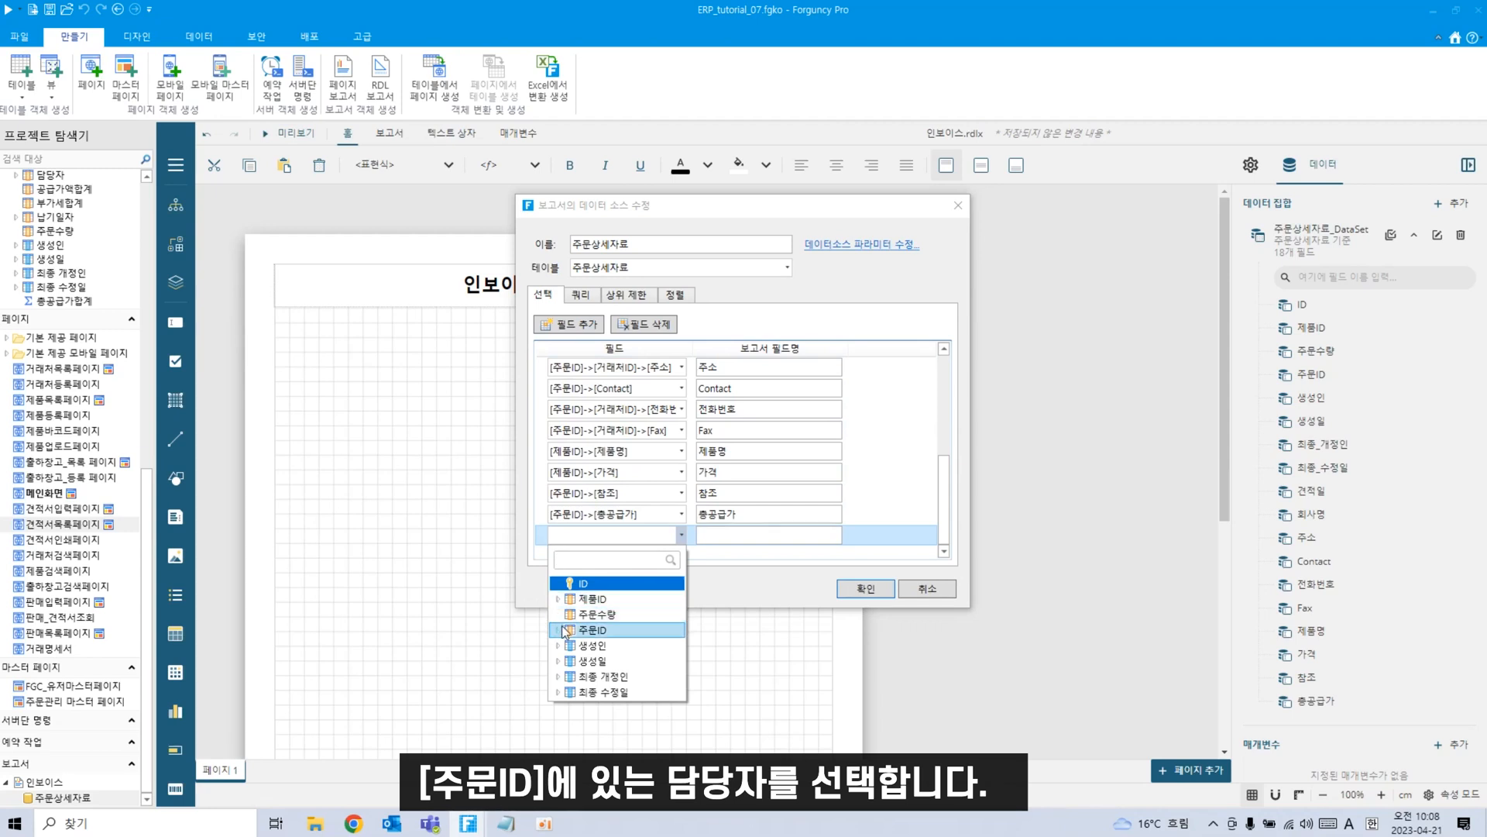
left_click(558, 631)
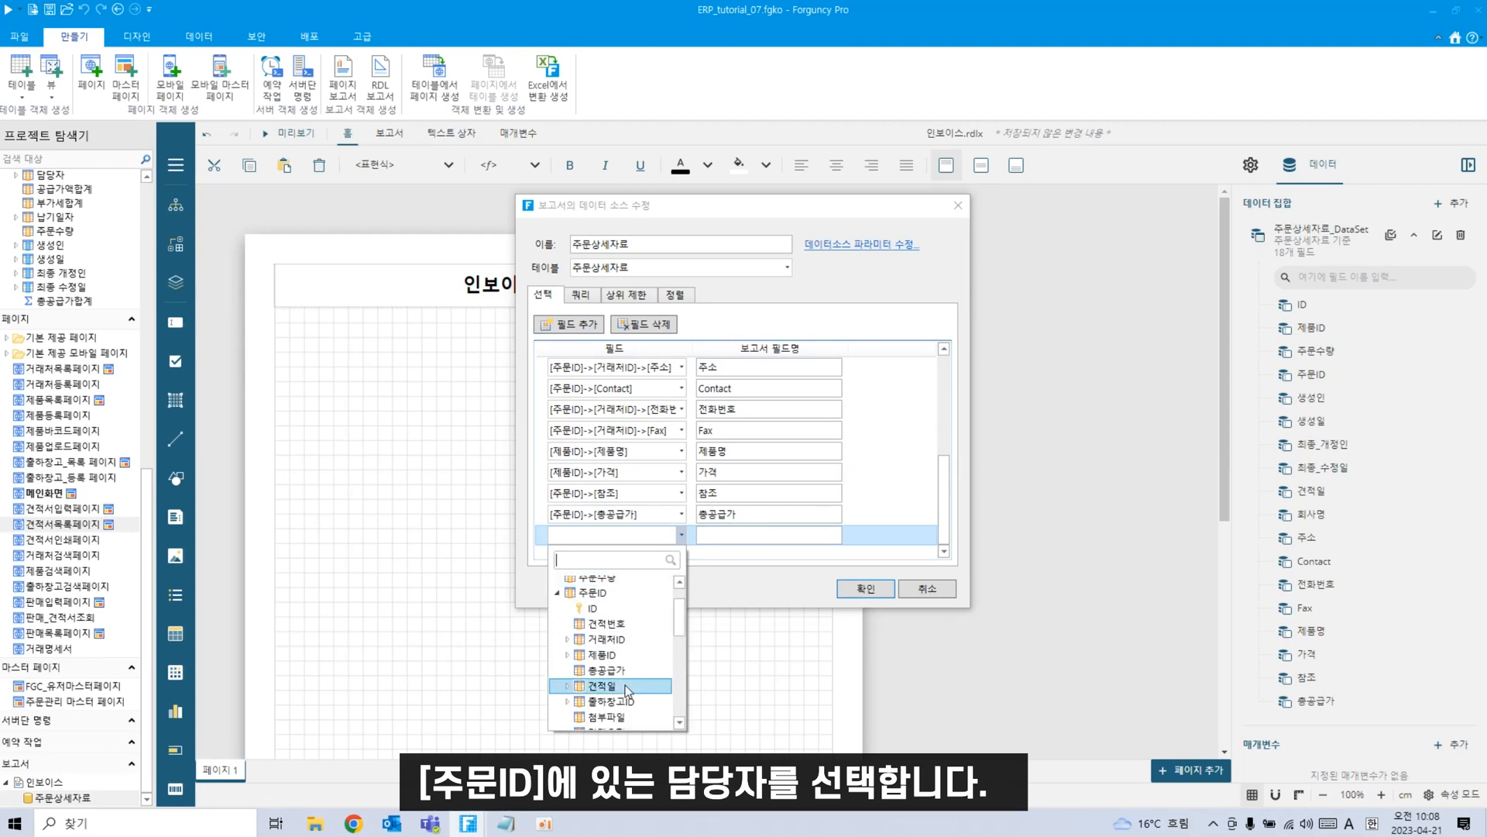
scroll(620, 674, "down", 3)
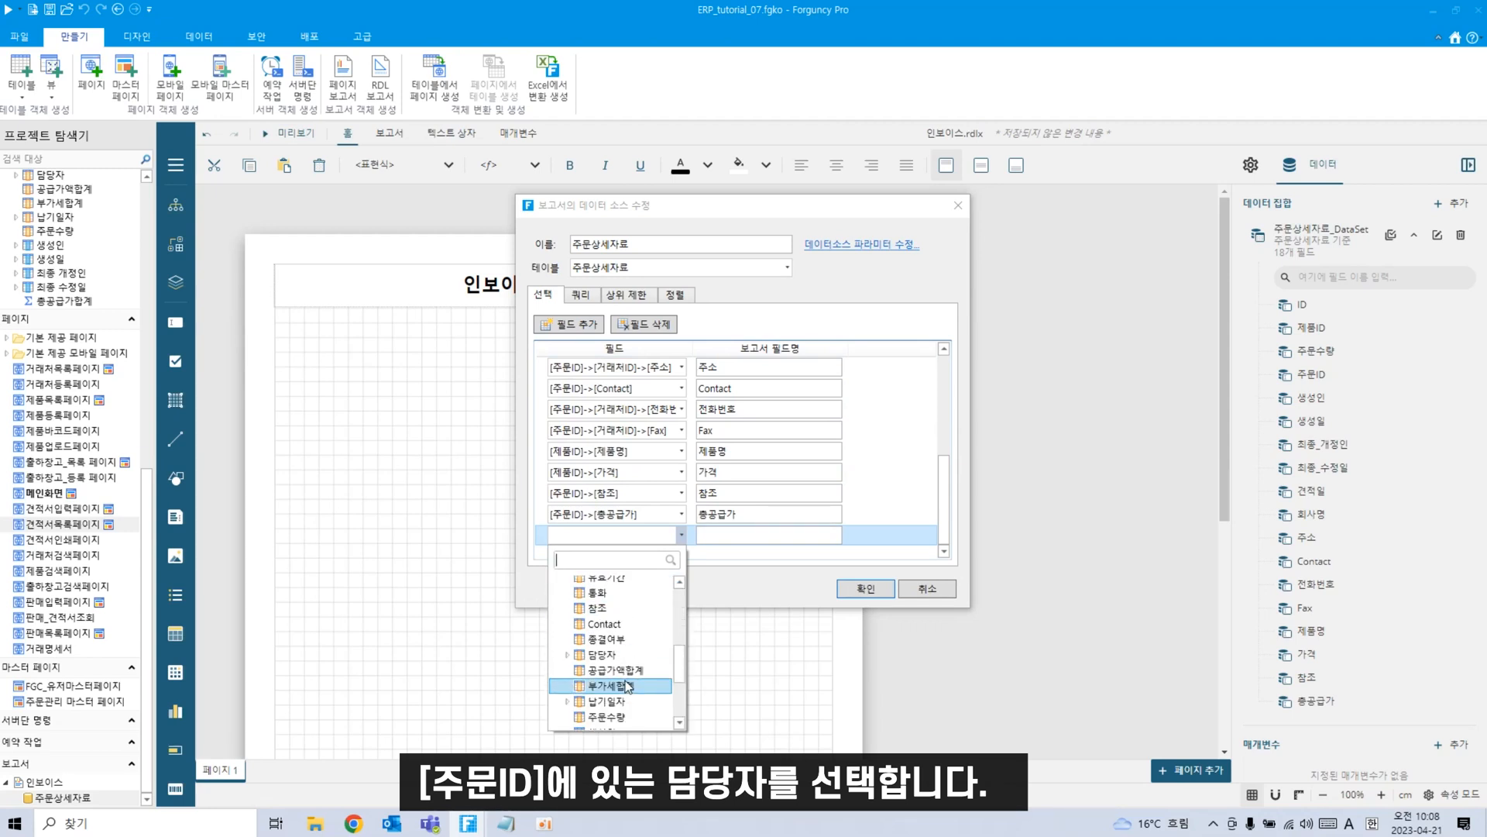
scroll(627, 682, "up", 3)
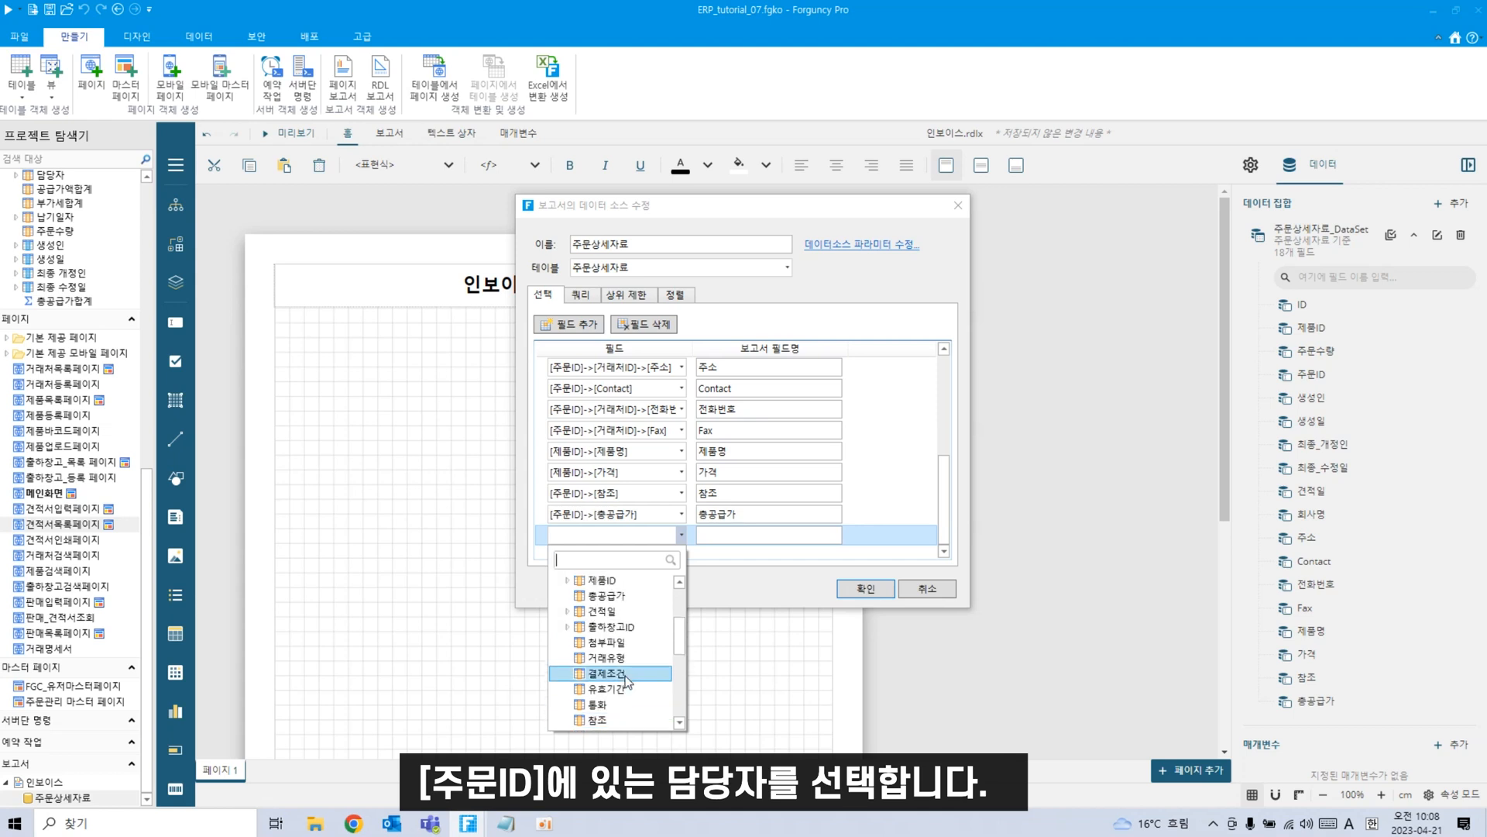
scroll(628, 682, "up", 2)
scroll(624, 674, "down", 4)
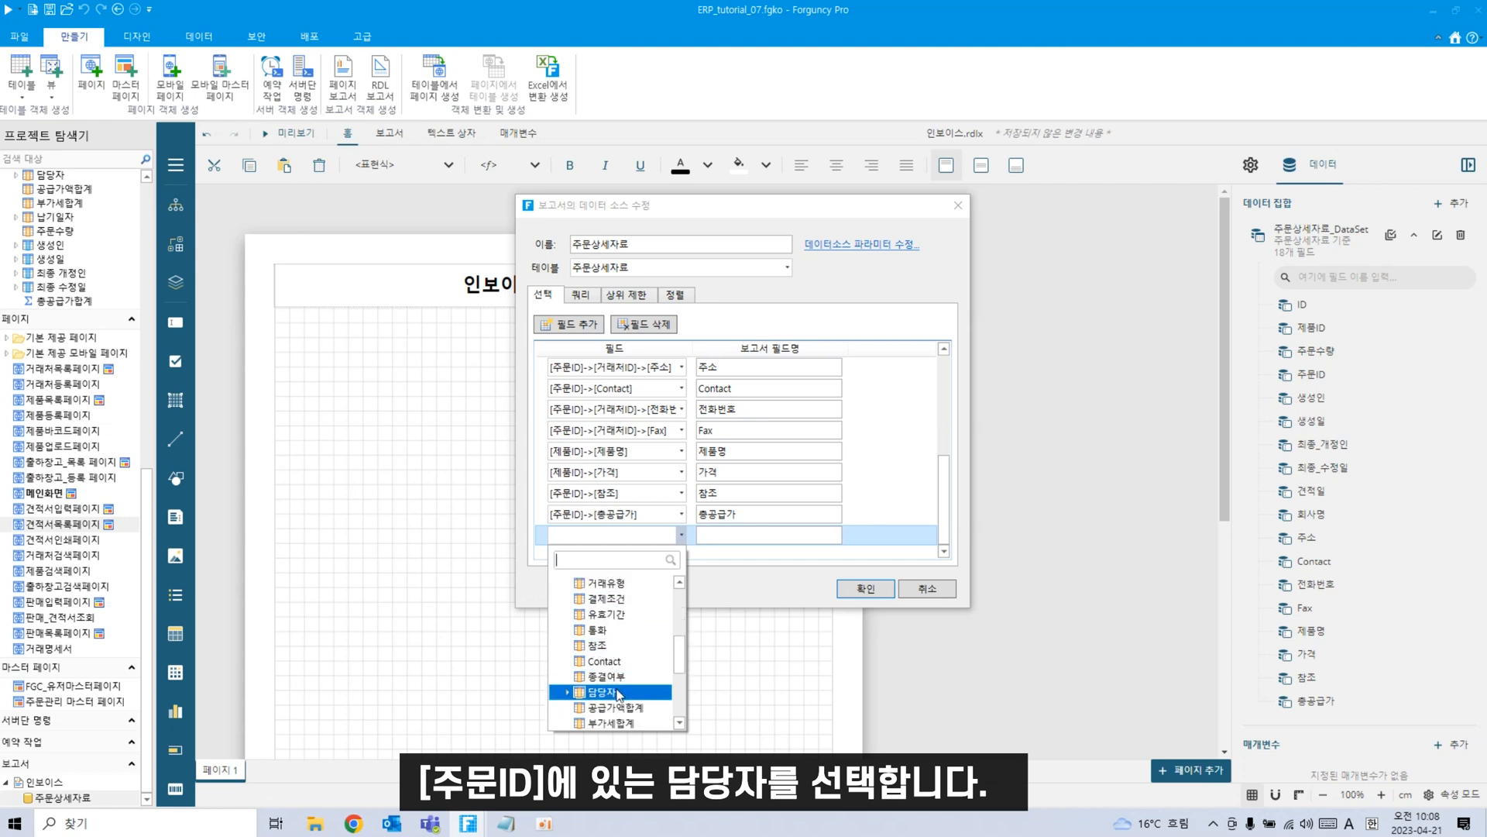
left_click(615, 691)
left_click(866, 590)
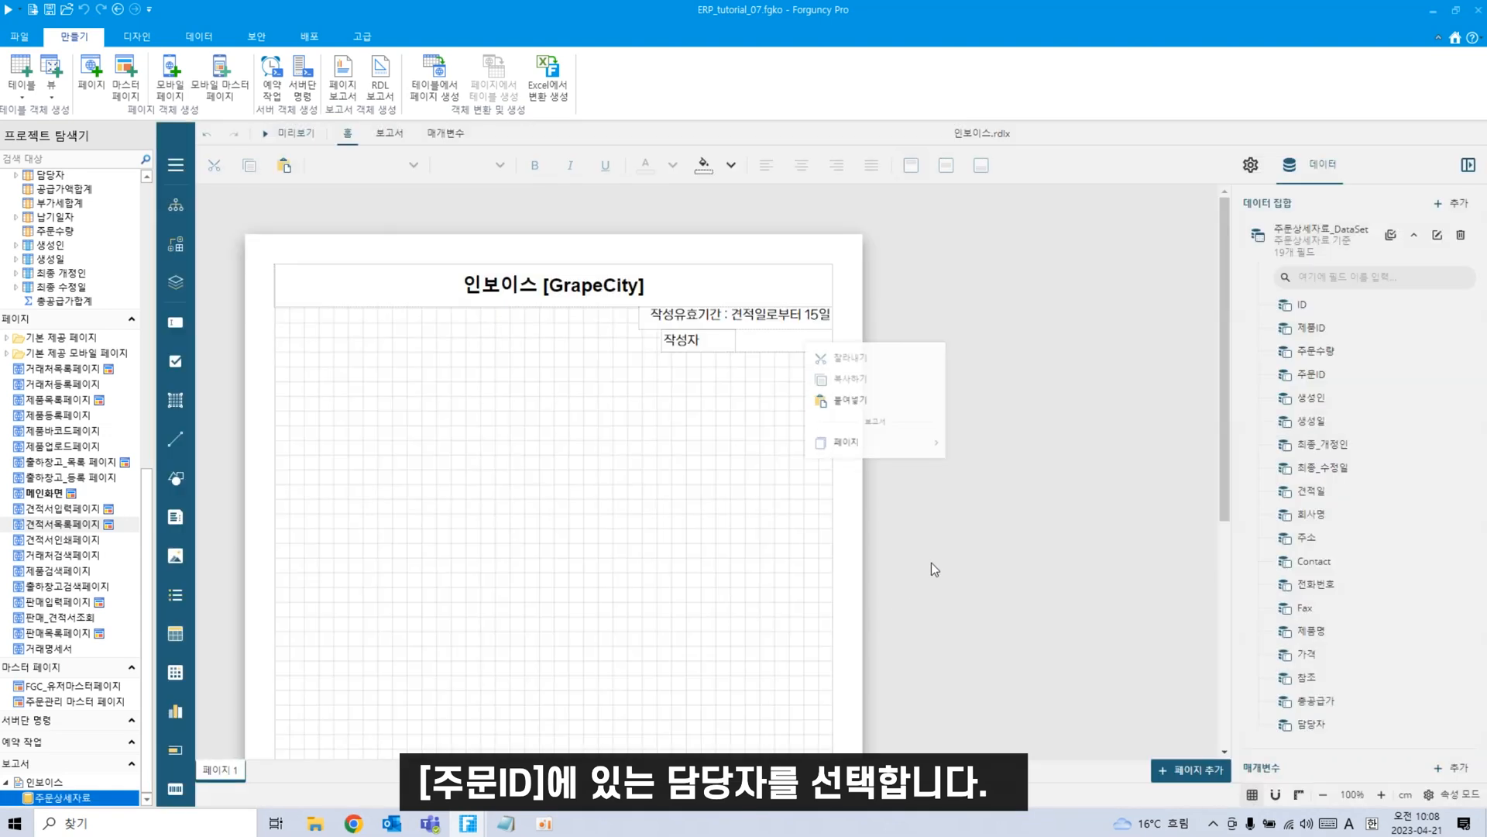
Set the 작성자 value box's expression to {담당자} from 주문상세자료_DataSet and save it.
left_click(770, 347)
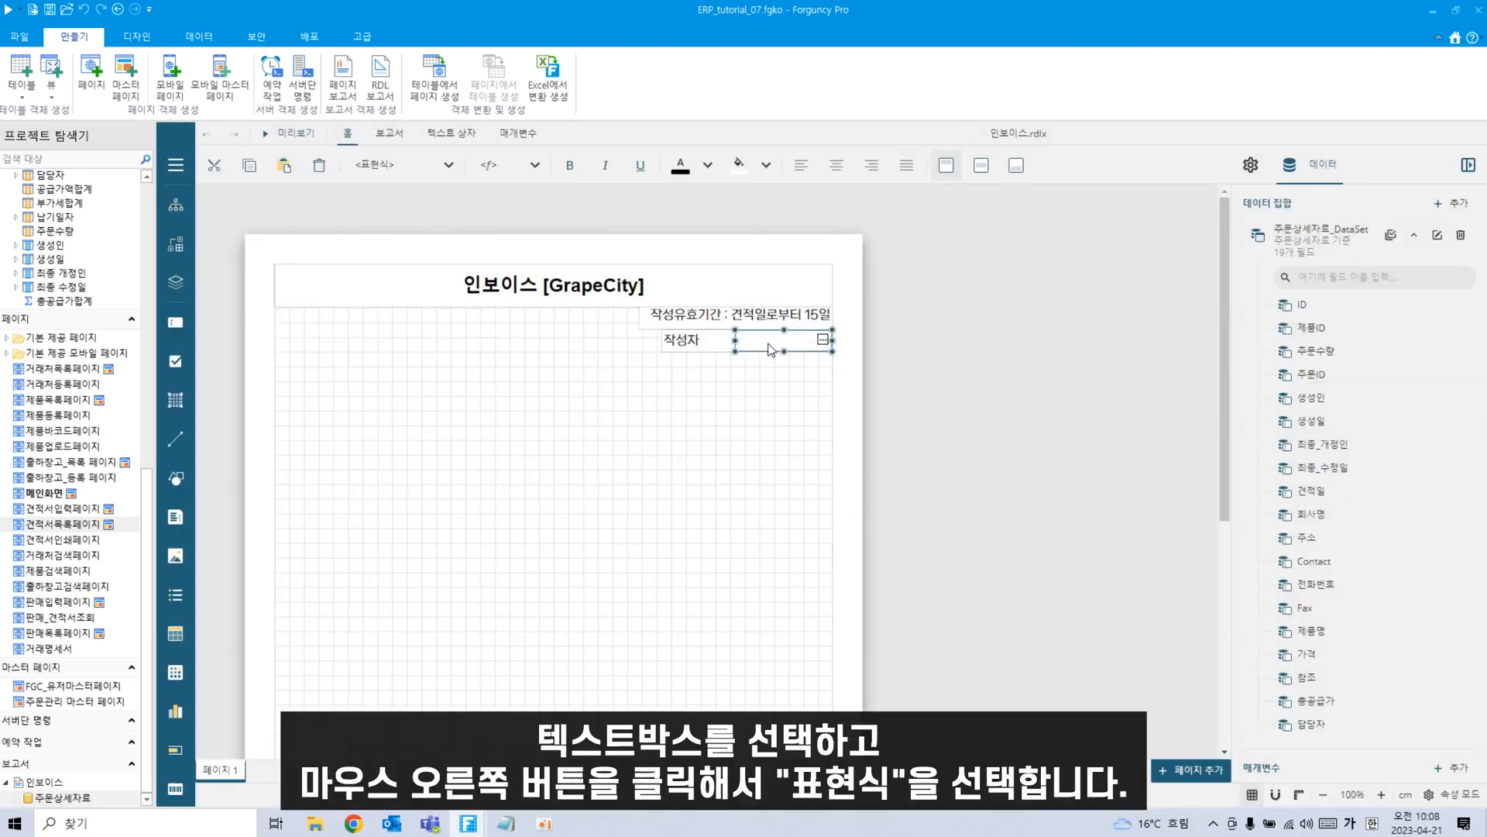
right_click(771, 348)
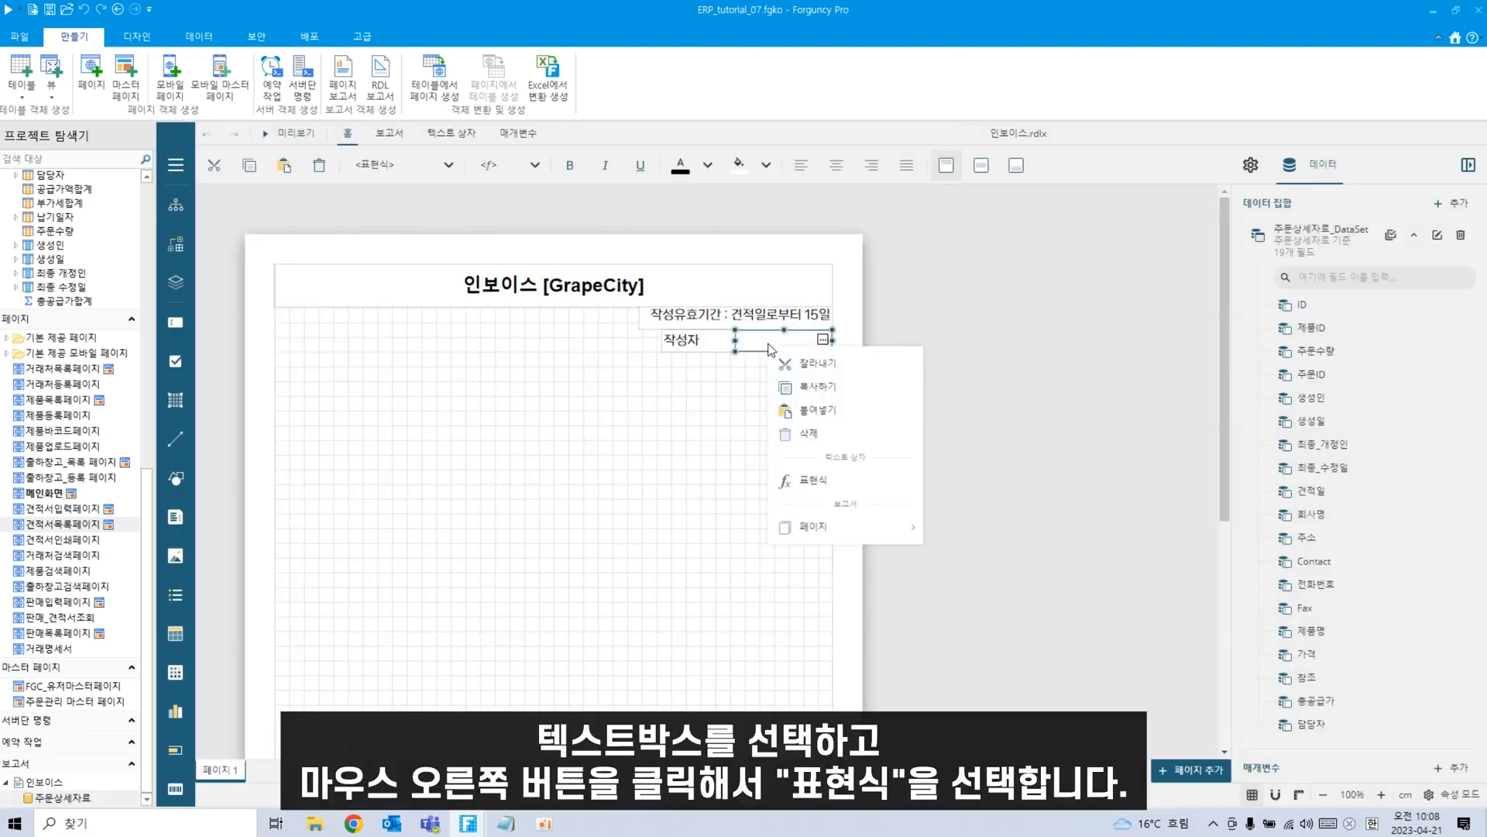
left_click(830, 479)
left_click(534, 429)
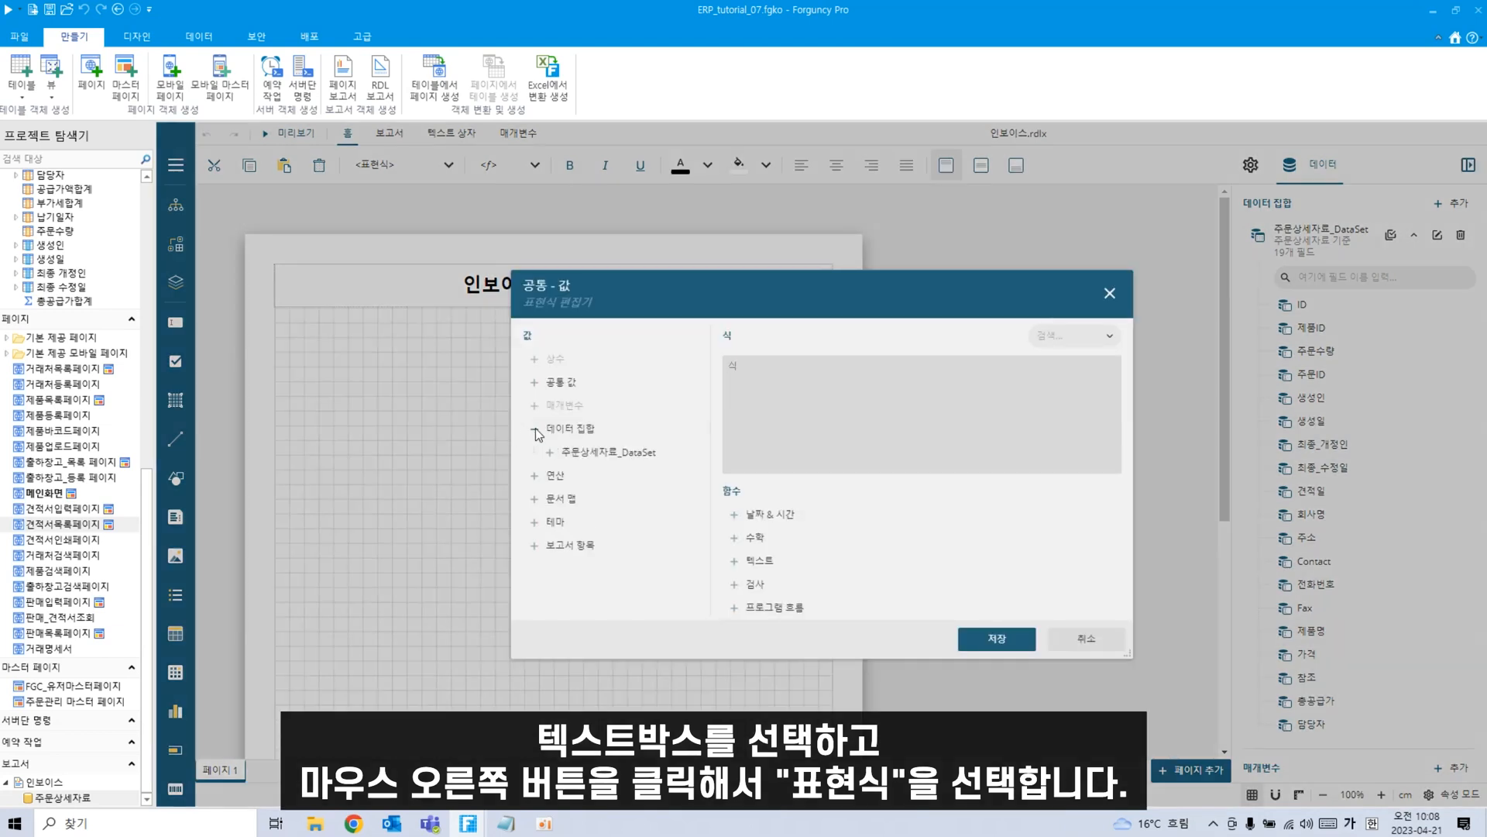
left_click(550, 453)
scroll(574, 531, "down", 5)
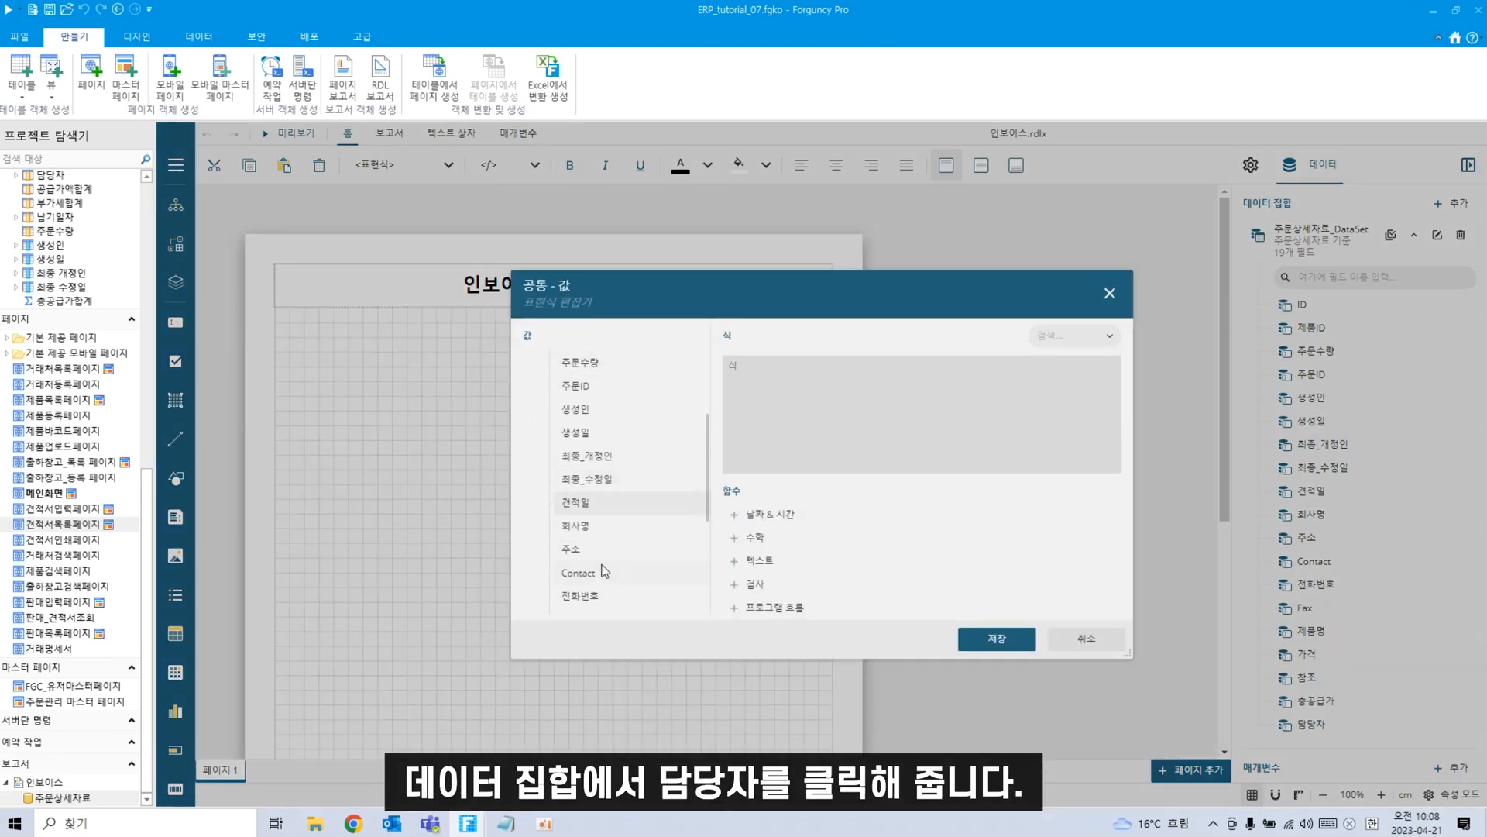
double_click(587, 577)
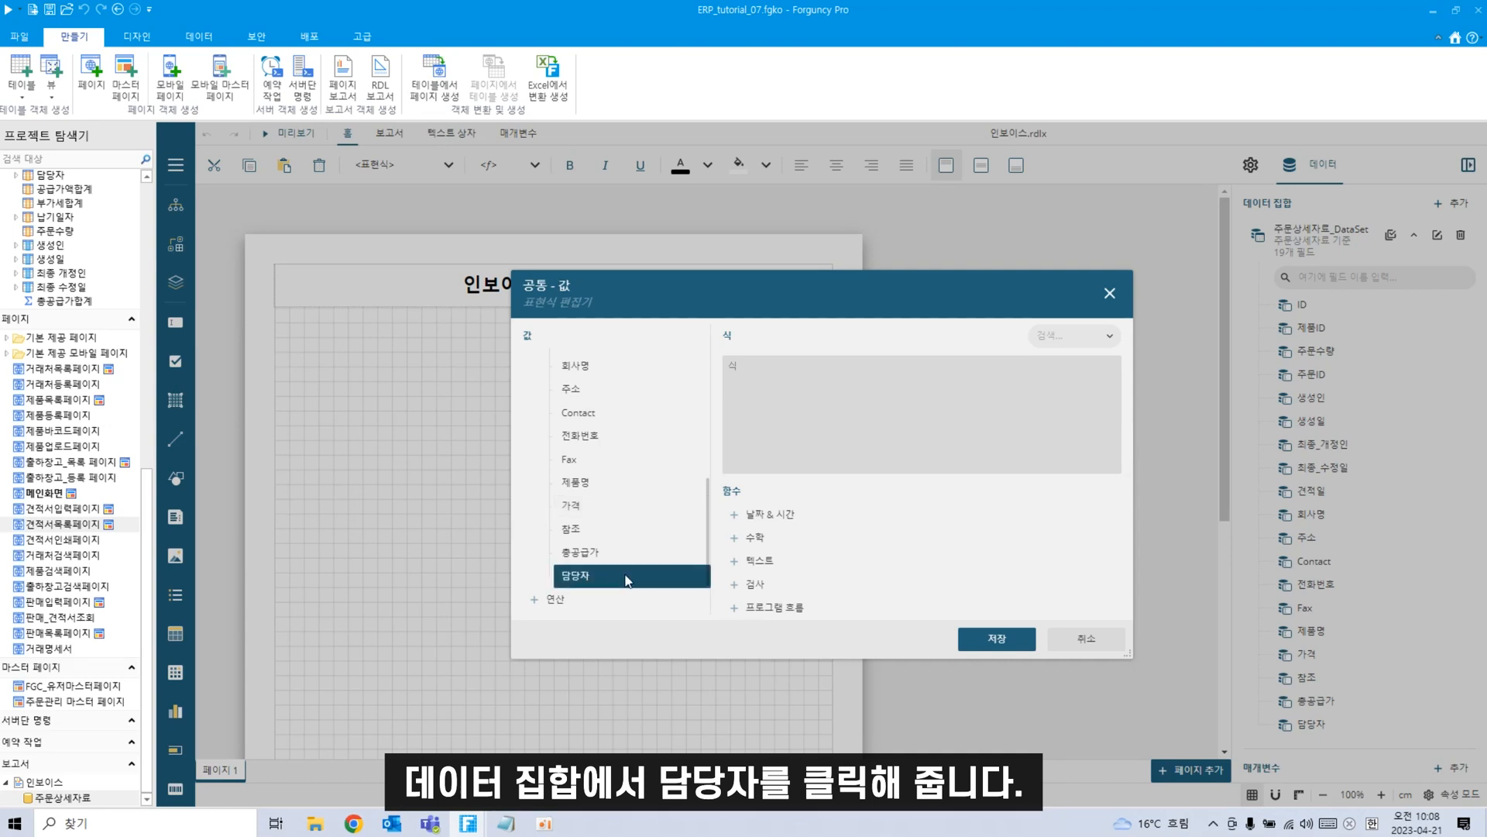
left_click(962, 637)
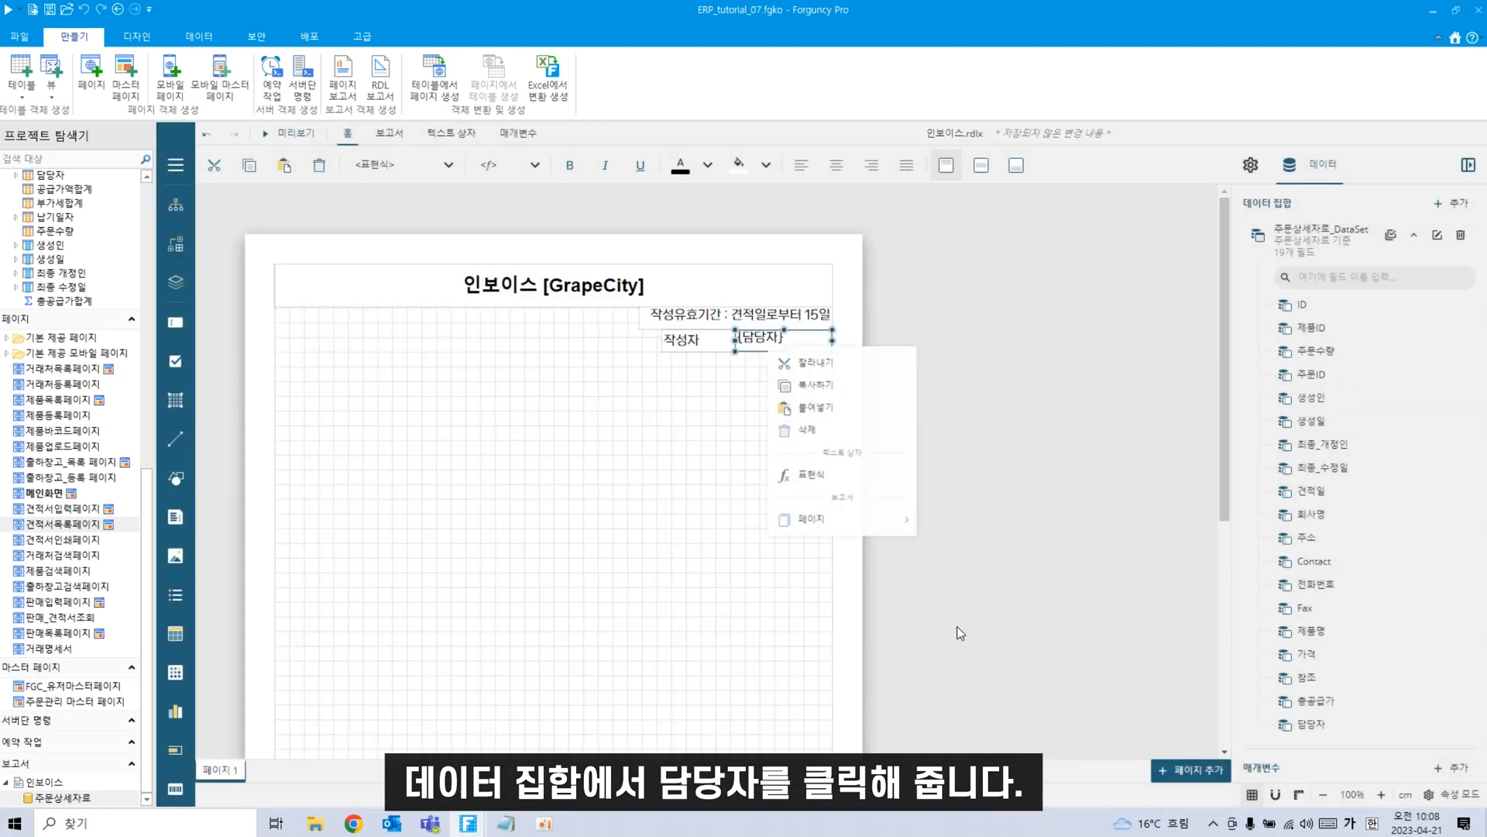
left_click(676, 470)
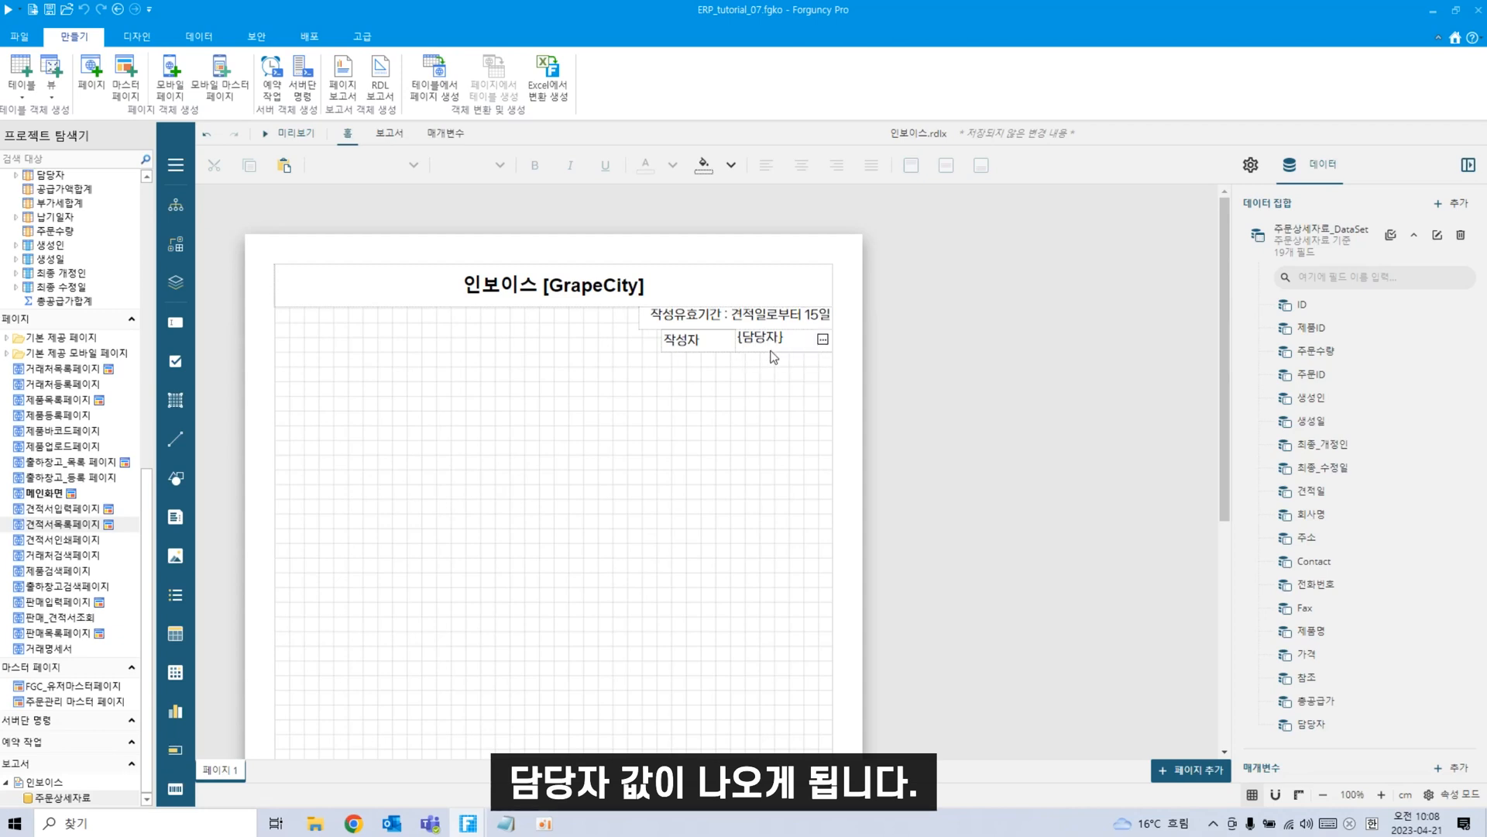
left_click(777, 344)
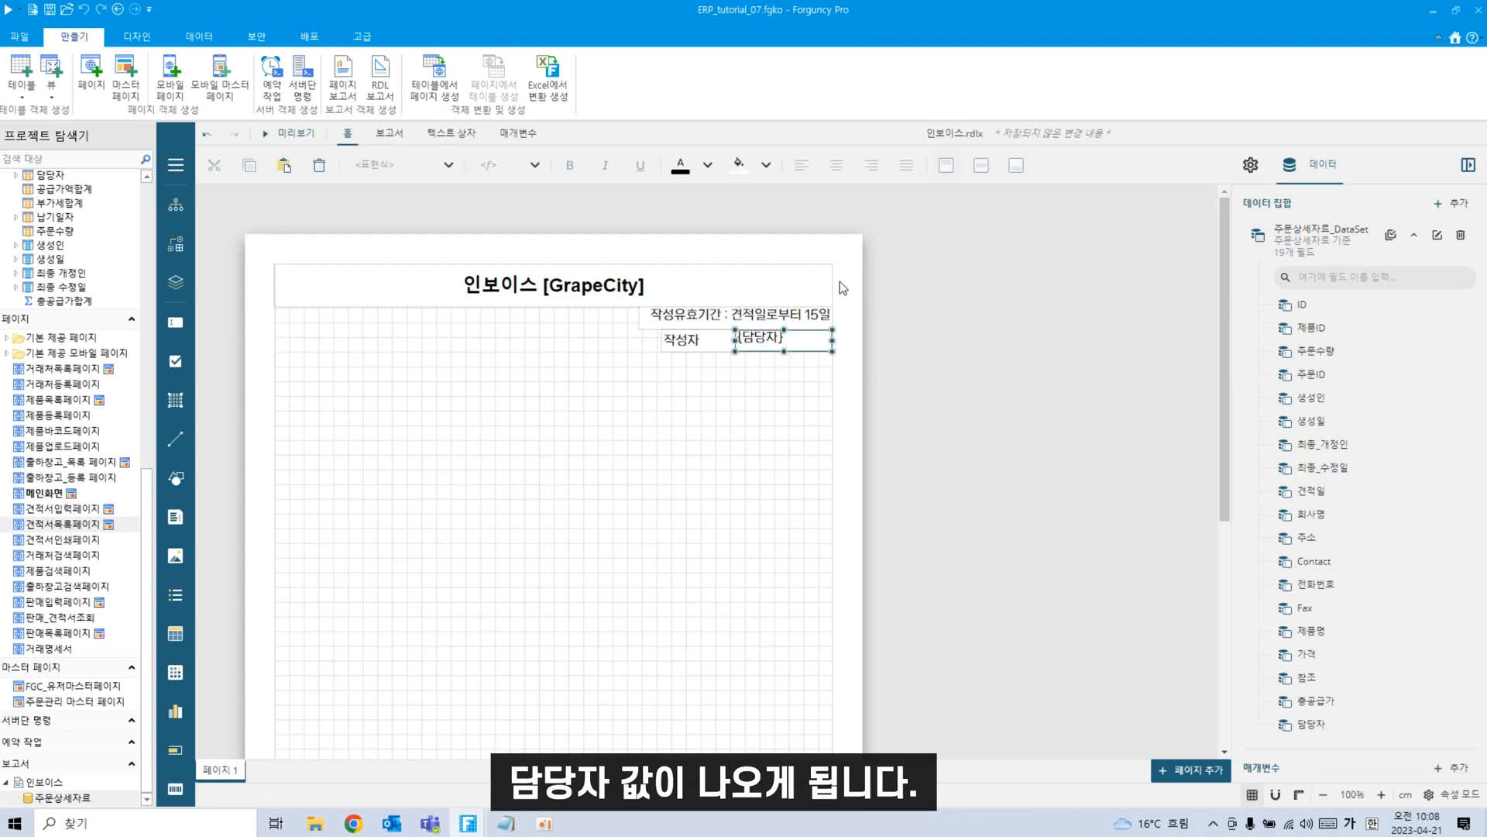
left_click(651, 552)
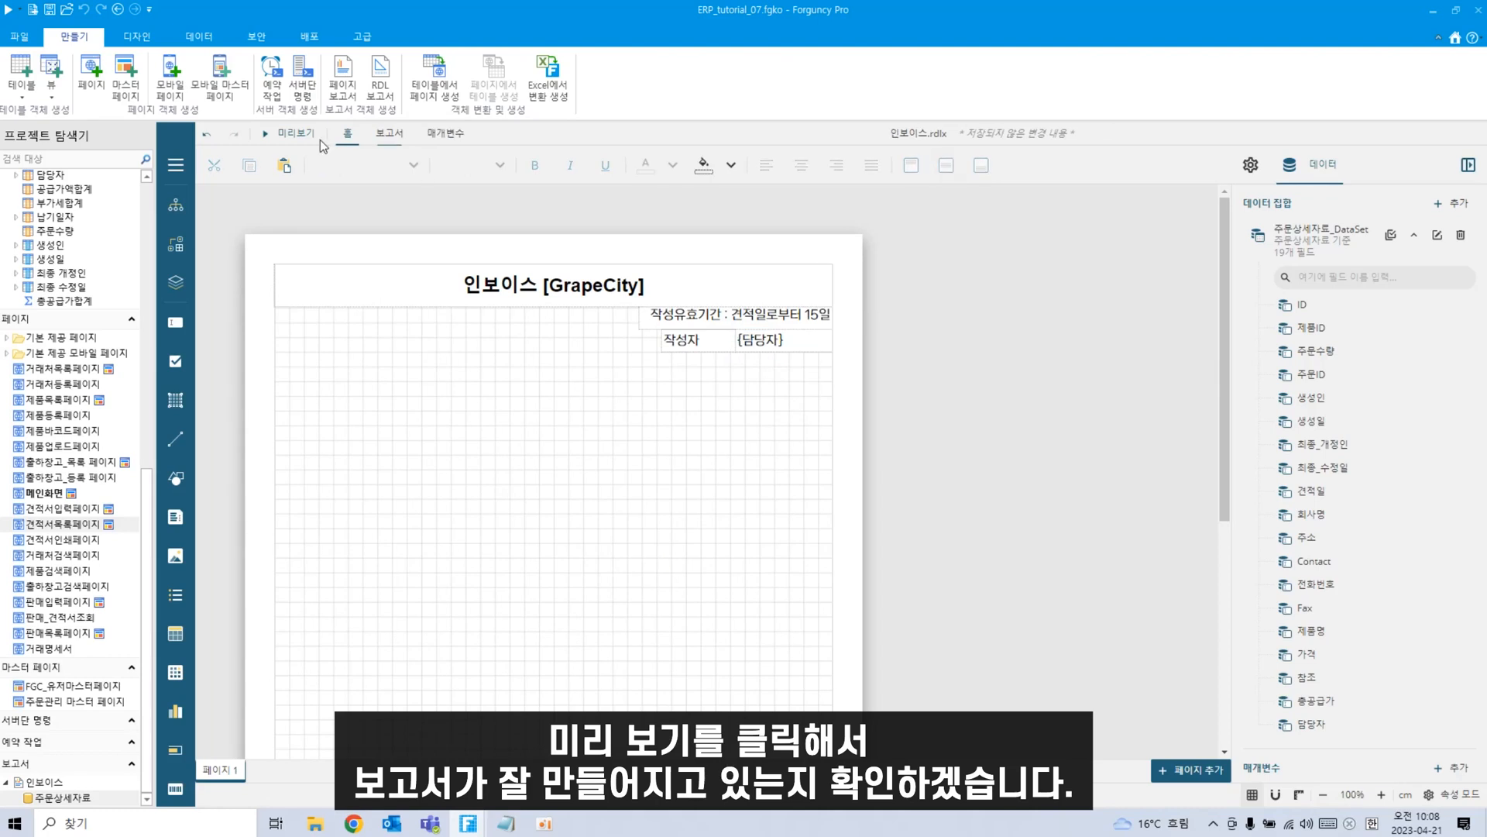
Preview the invoice, center the 작성자 label text, preview again, and return to design view.
left_click(293, 140)
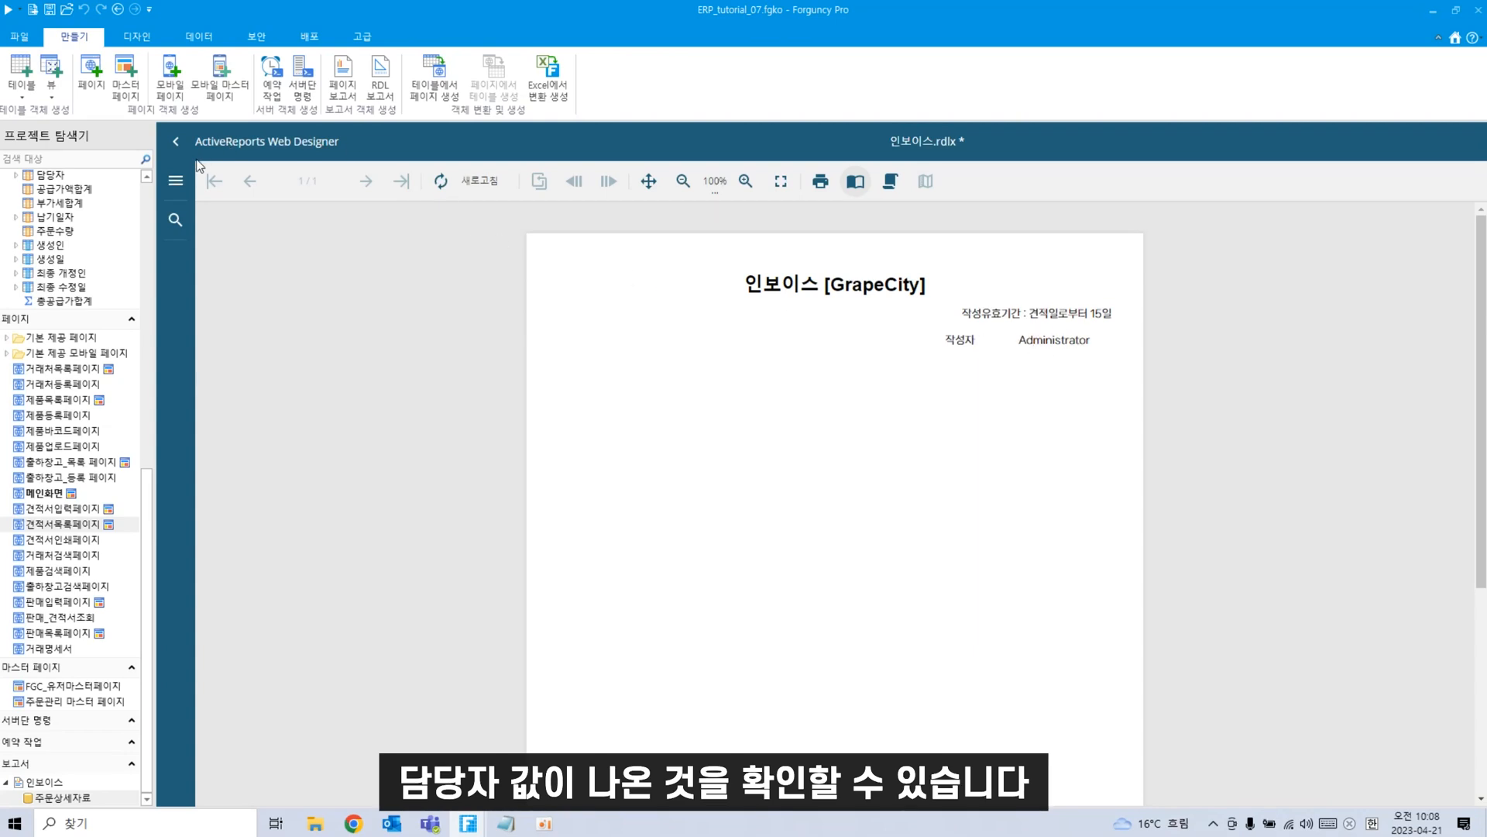
left_click(176, 141)
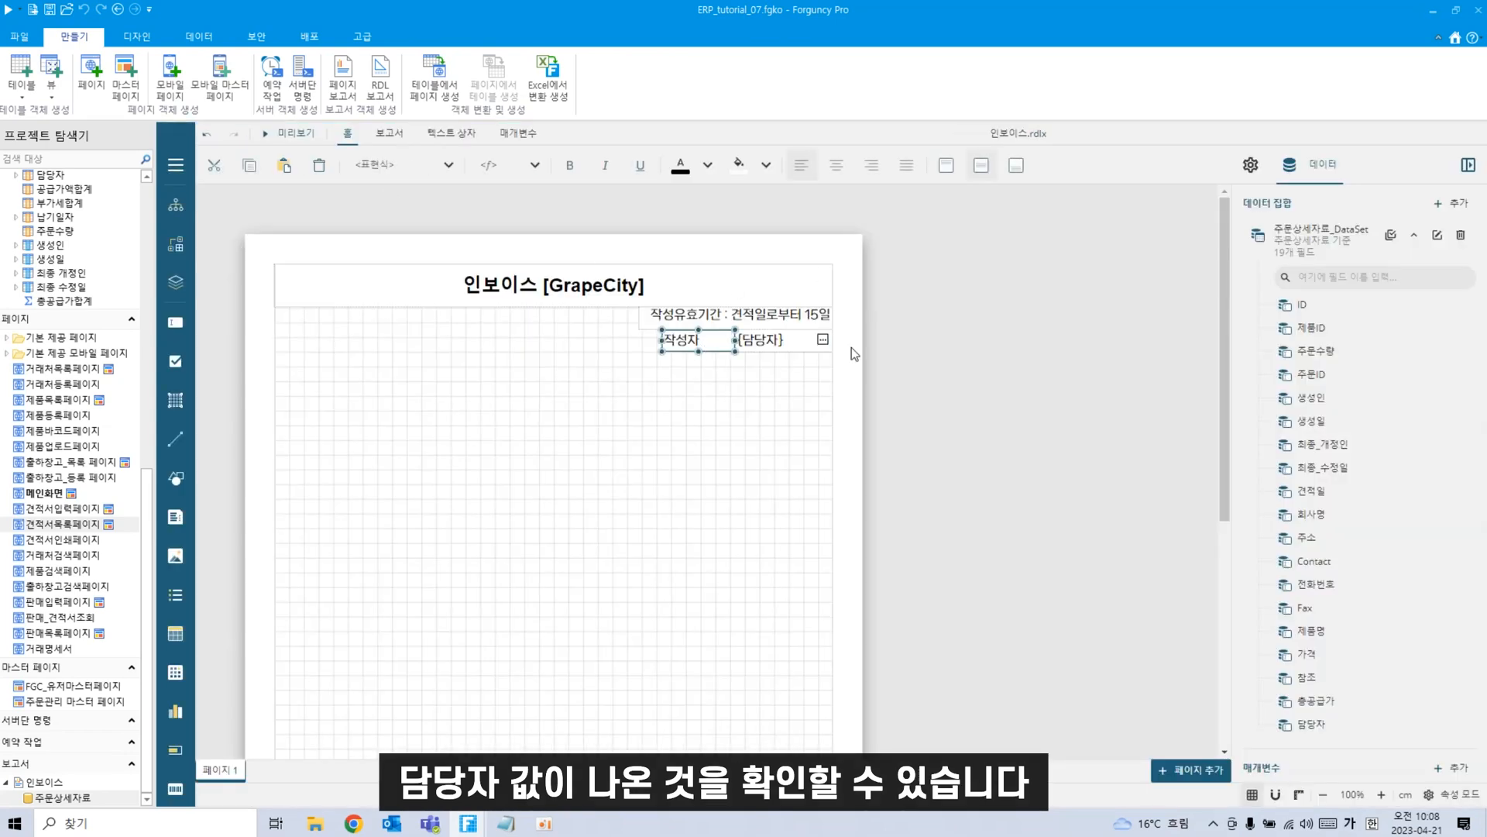
left_click(836, 165)
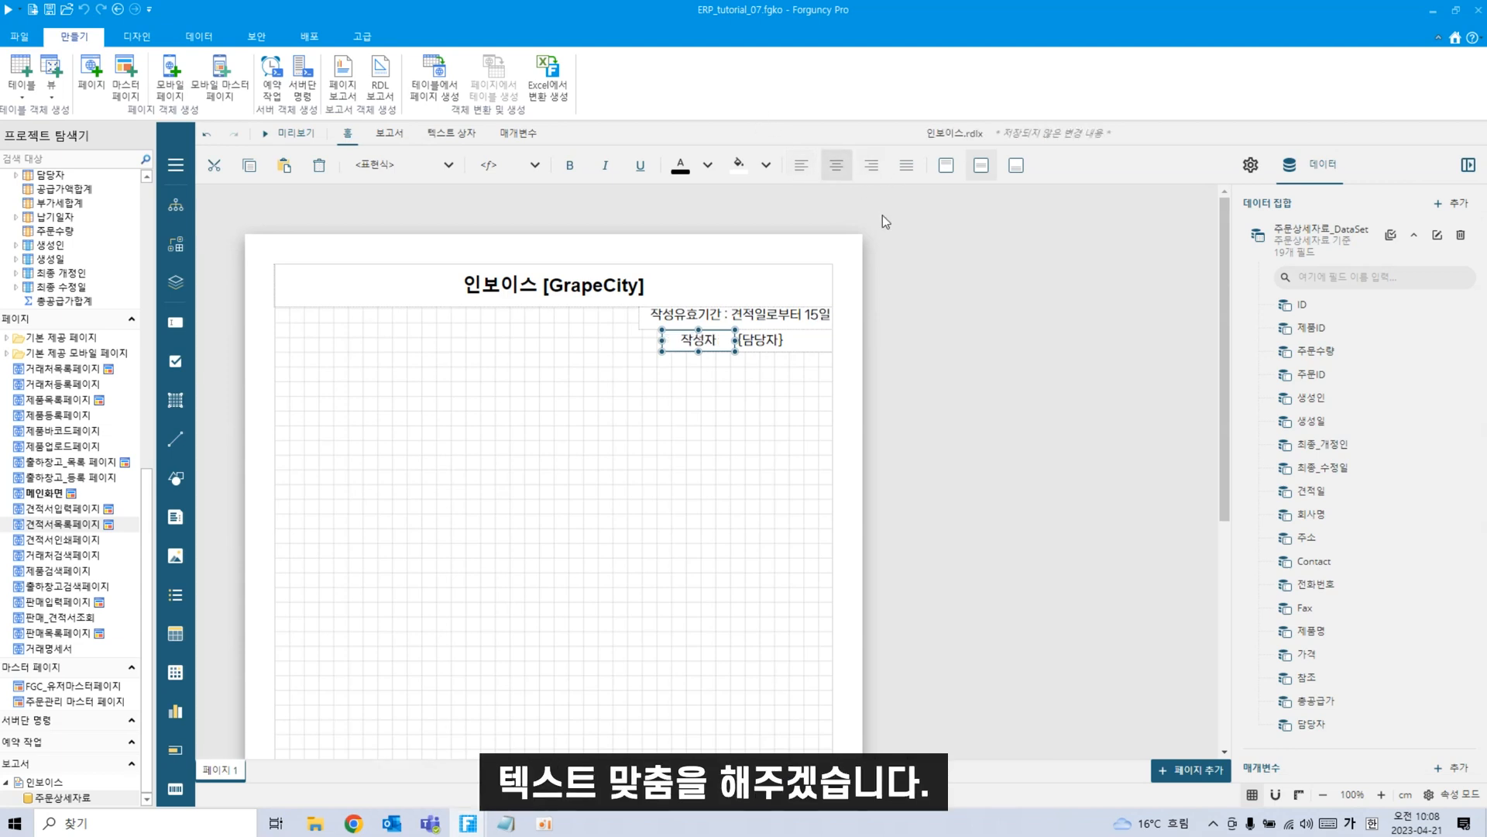
left_click(300, 134)
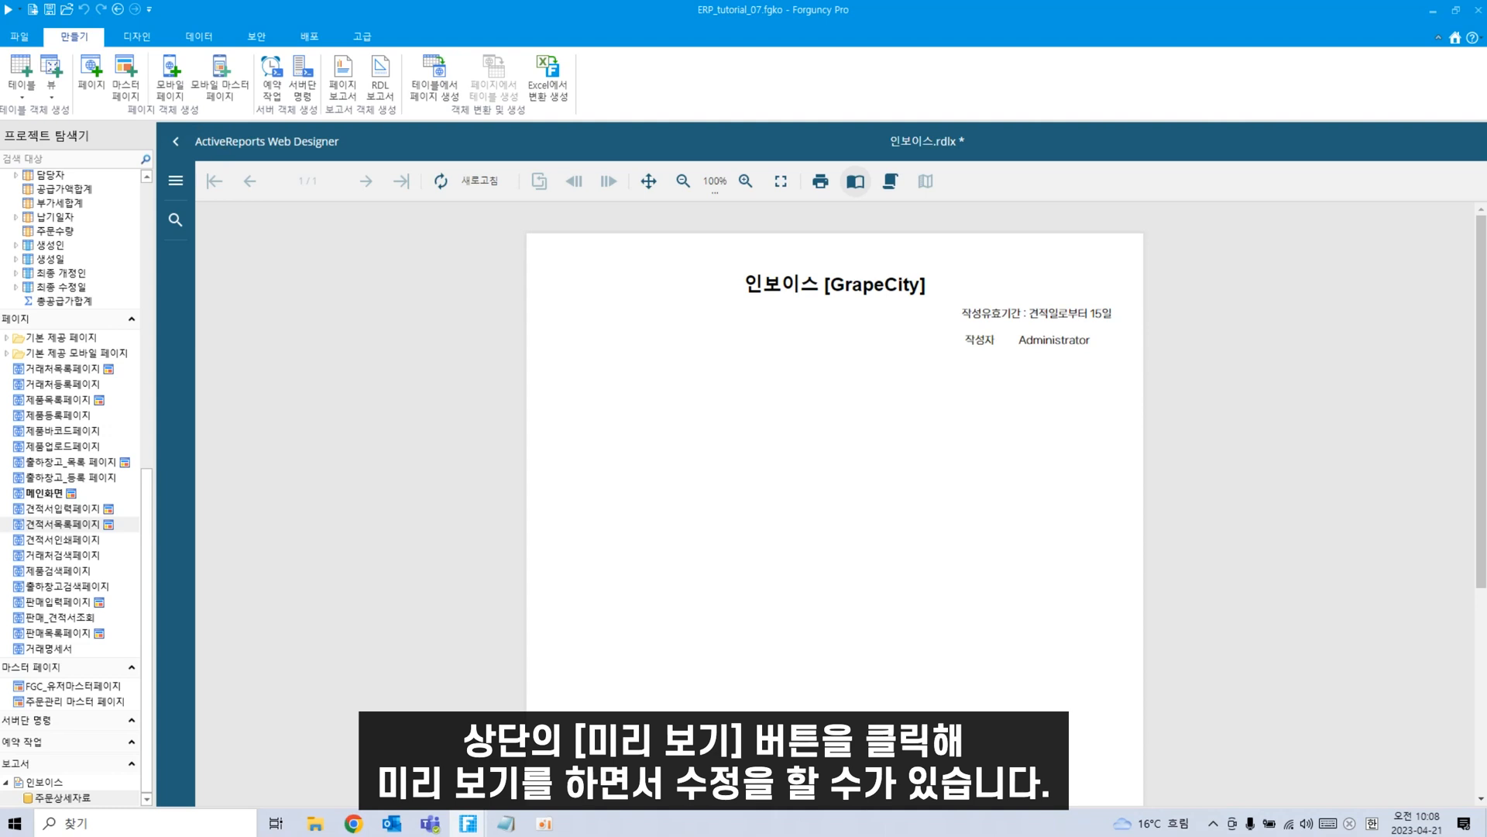
left_click(178, 141)
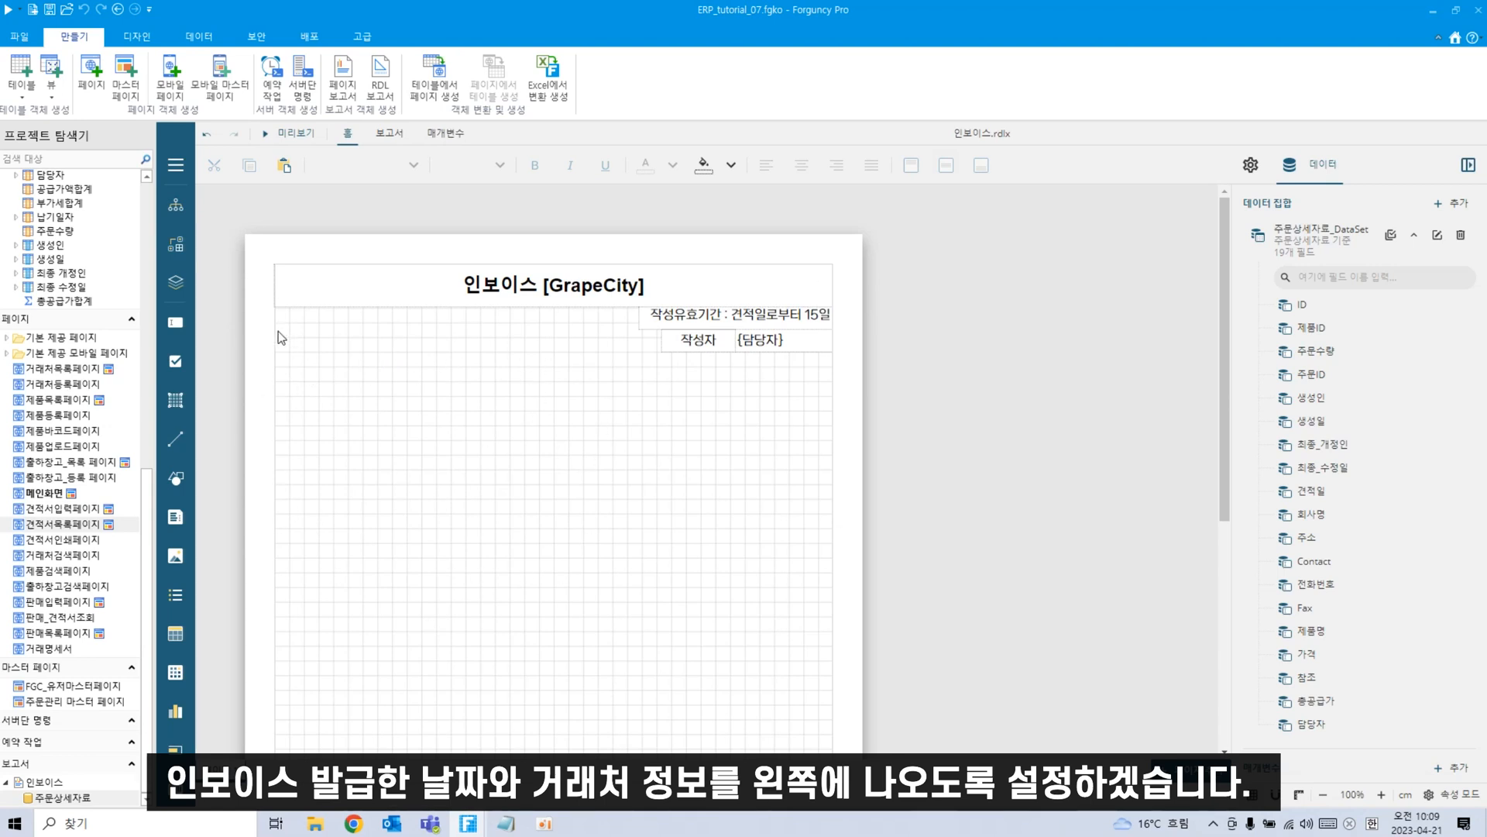
Add a left-aligned text box reading Date on the left below the 작성자 row.
left_click_drag(175, 322, 318, 395)
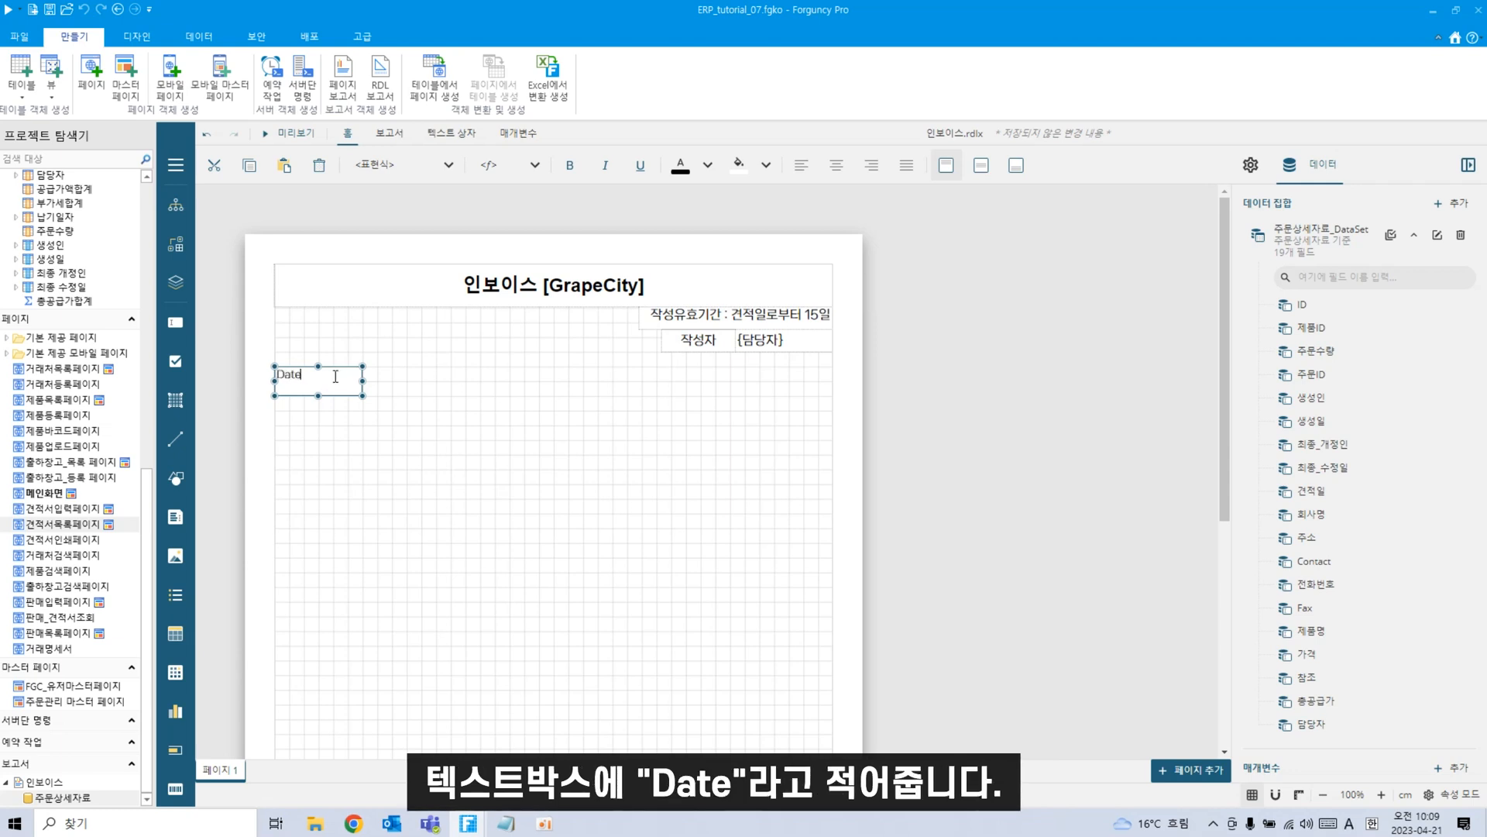
left_click(361, 482)
left_click(330, 384)
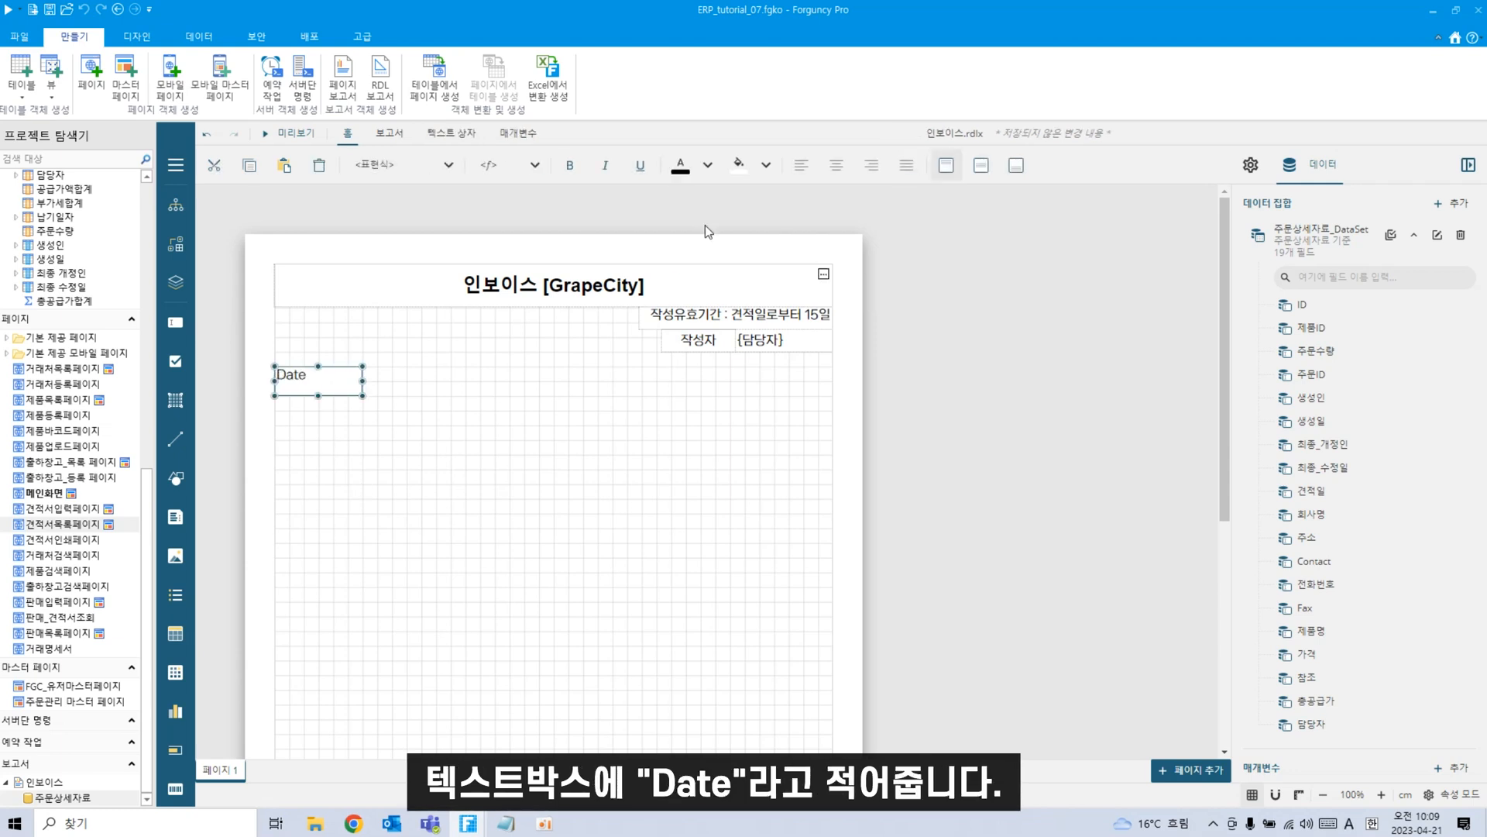
left_click(836, 165)
left_click(981, 165)
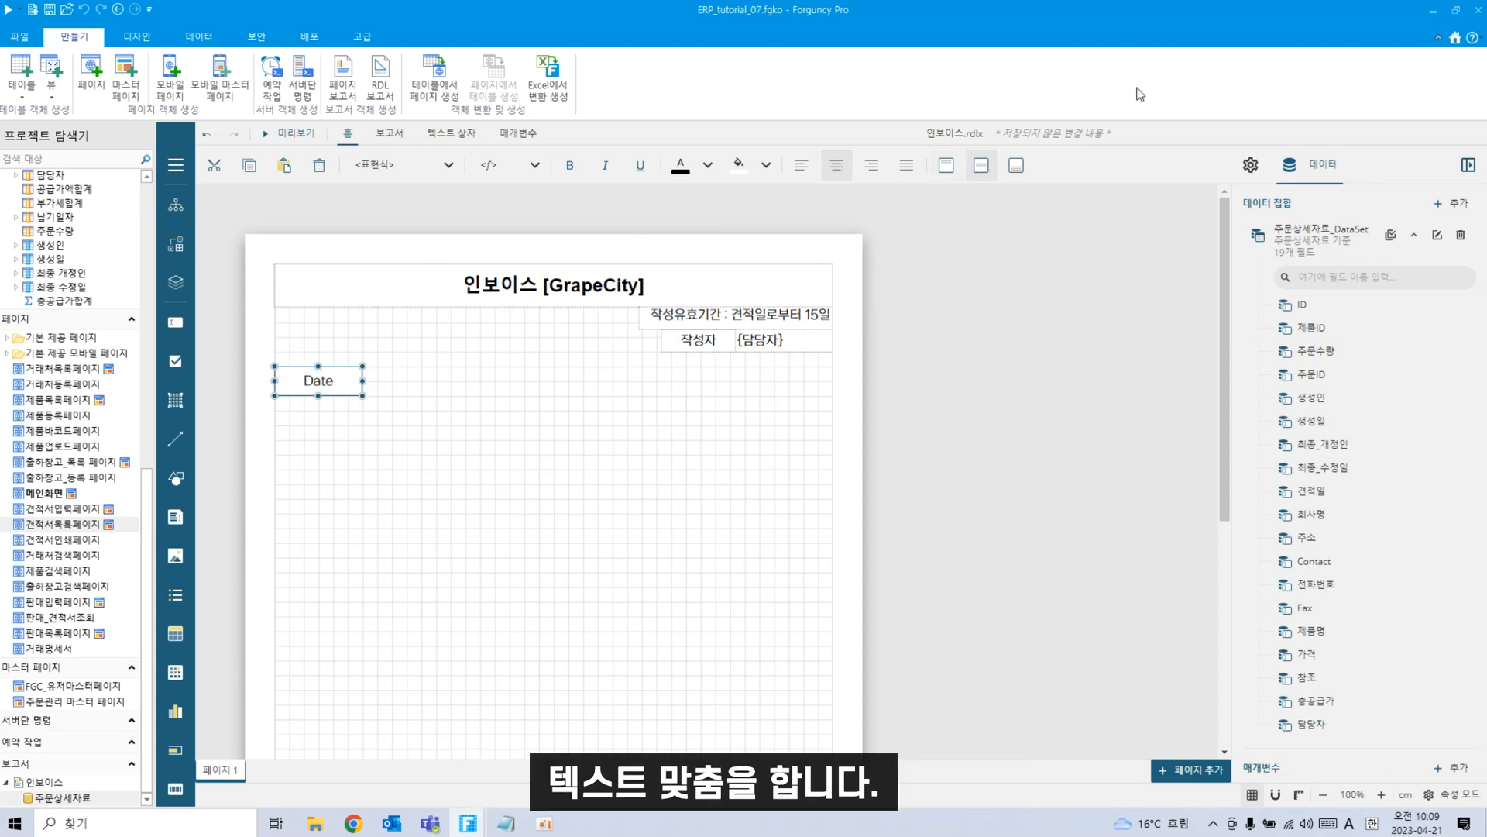
left_click(807, 172)
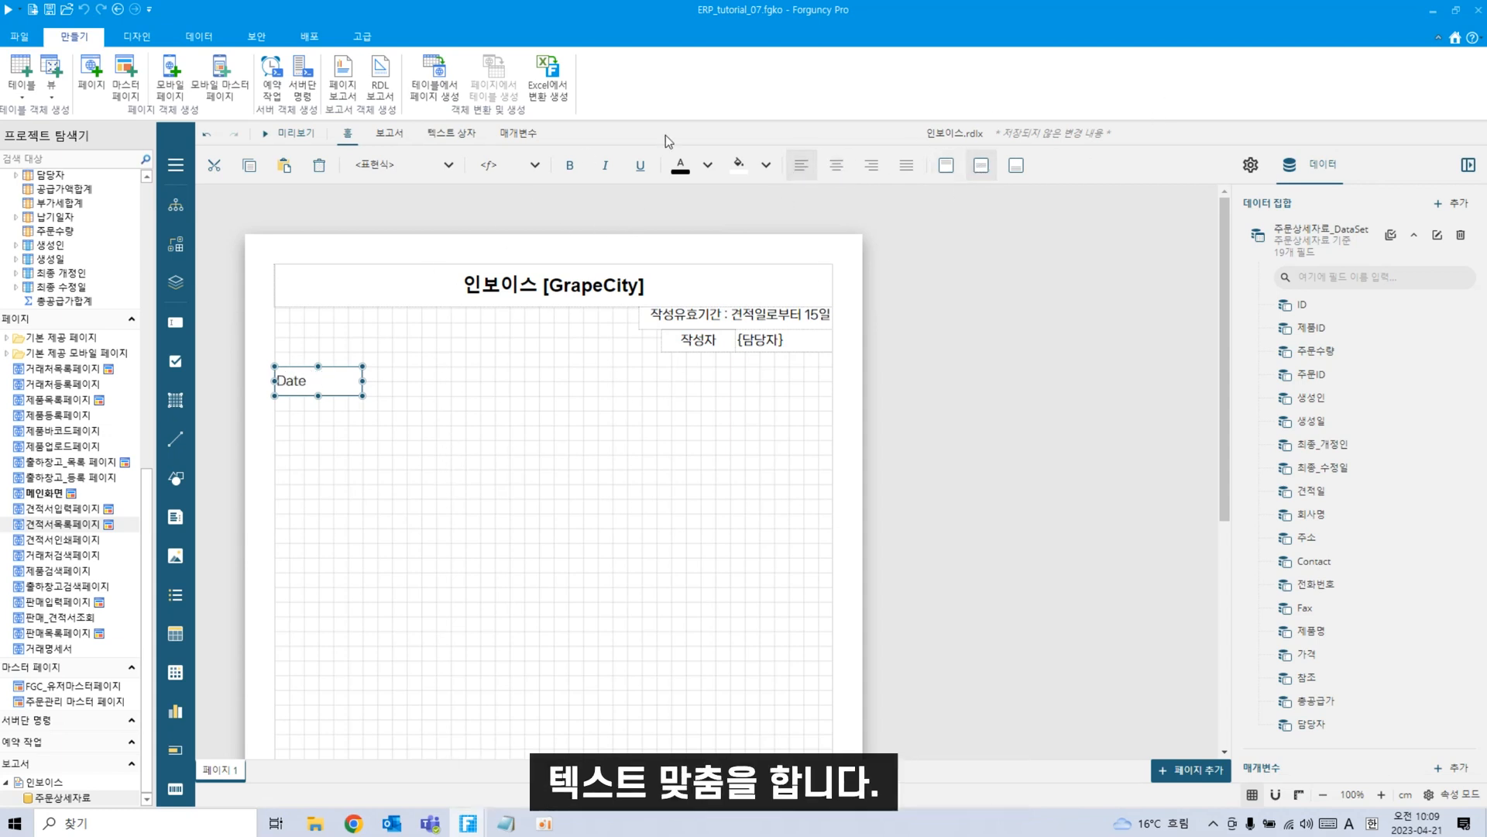
left_click(364, 492)
left_click(342, 372)
left_click(371, 455)
left_click(339, 389)
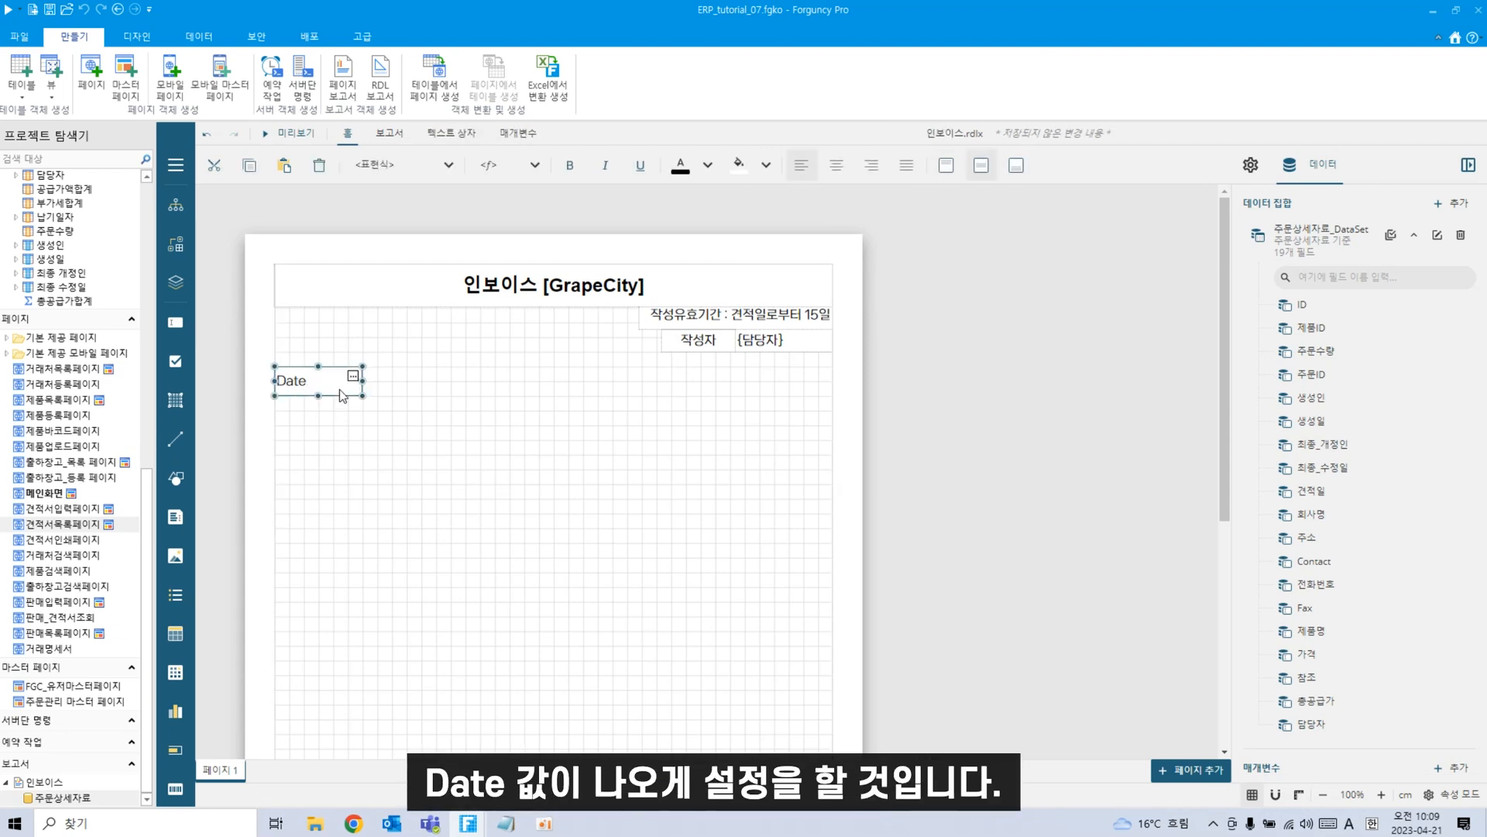
left_click(438, 481)
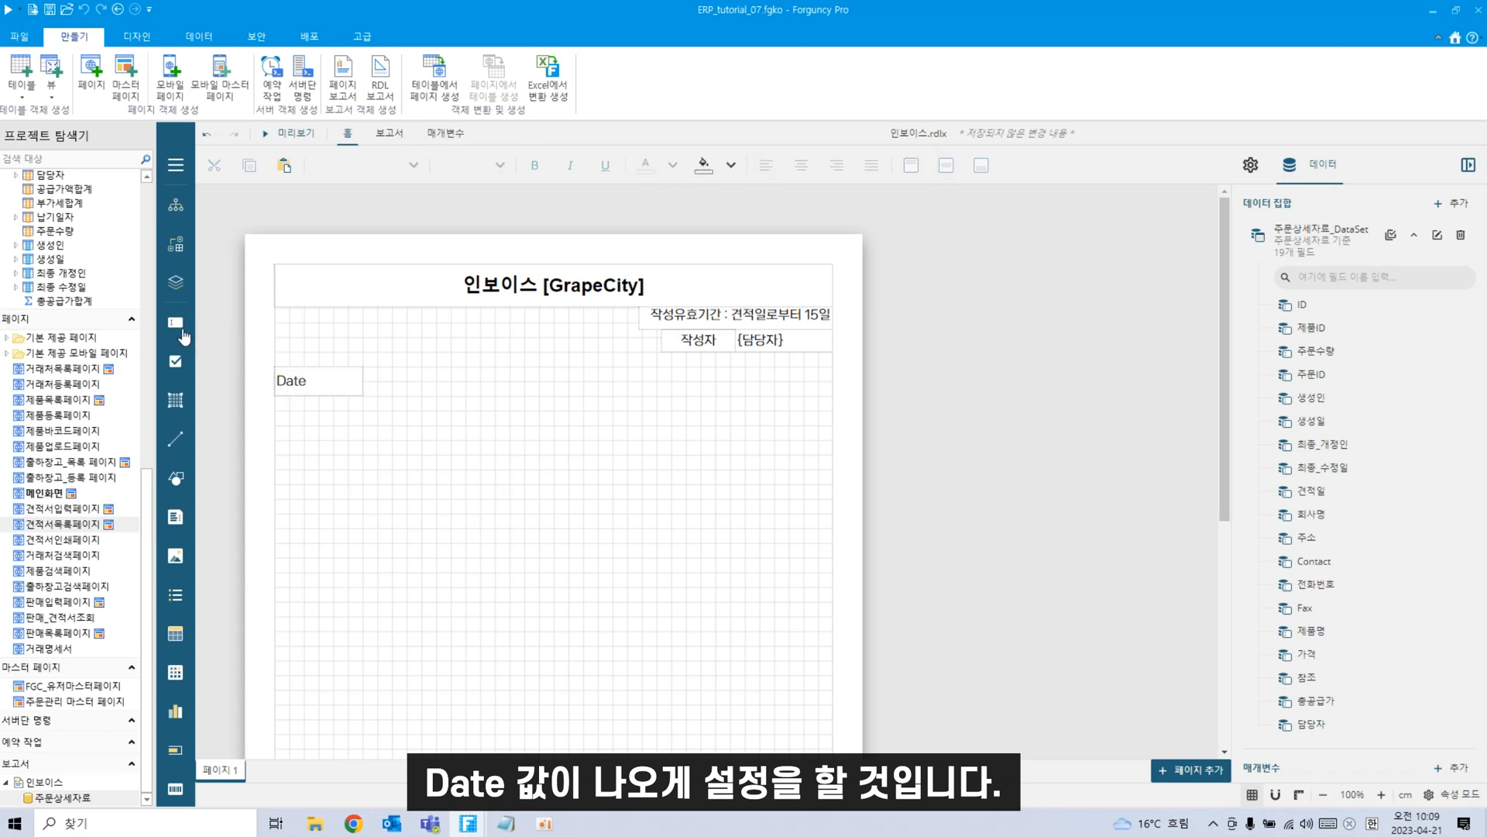
Add a widened empty text box to the right of Date.
left_click_drag(178, 329, 395, 388)
left_click_drag(395, 385, 528, 395)
left_click(542, 545)
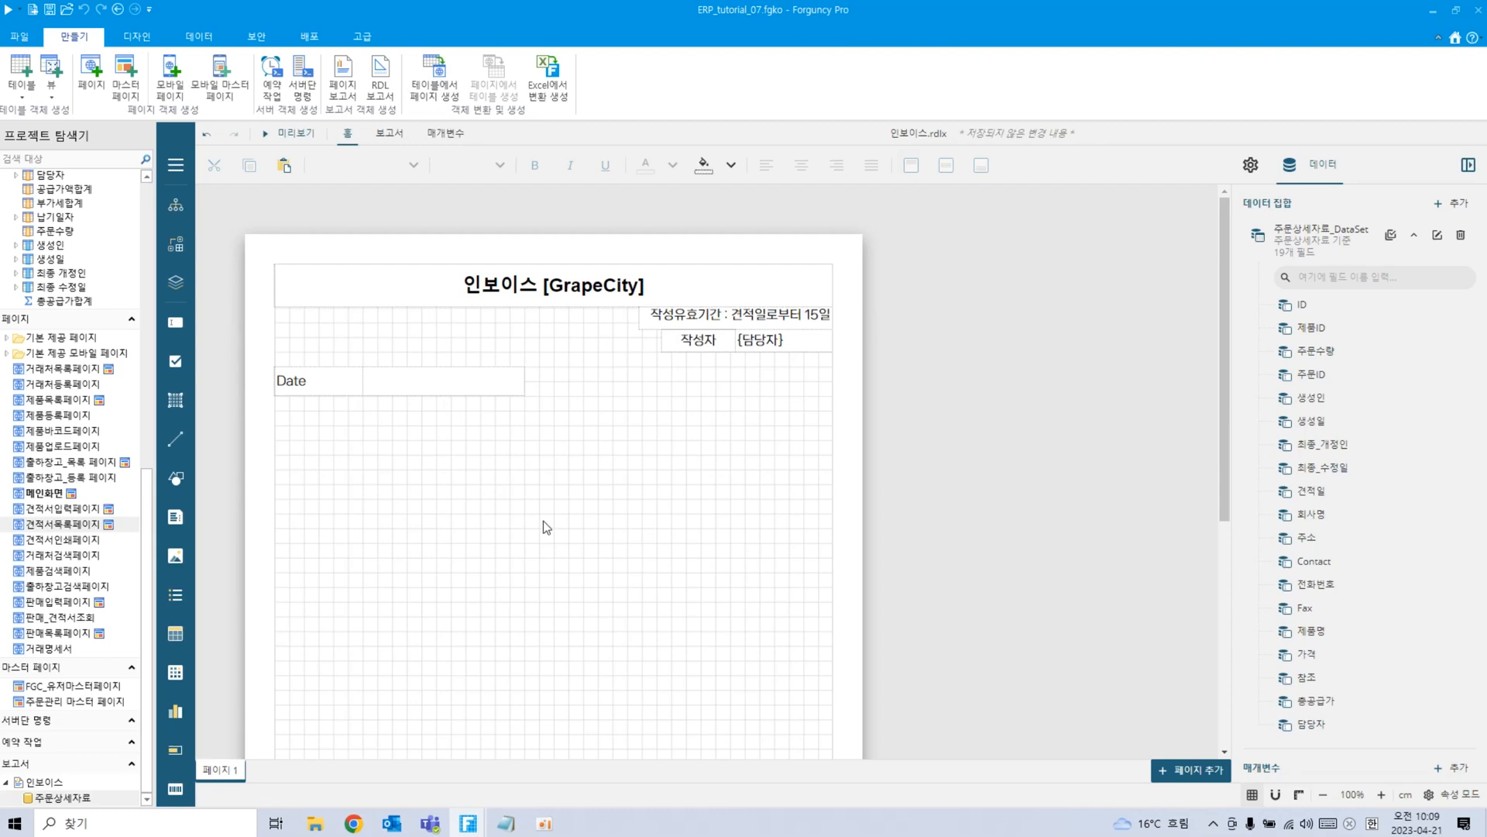
Give the Date box a grey Background Color in its properties.
left_click(331, 381)
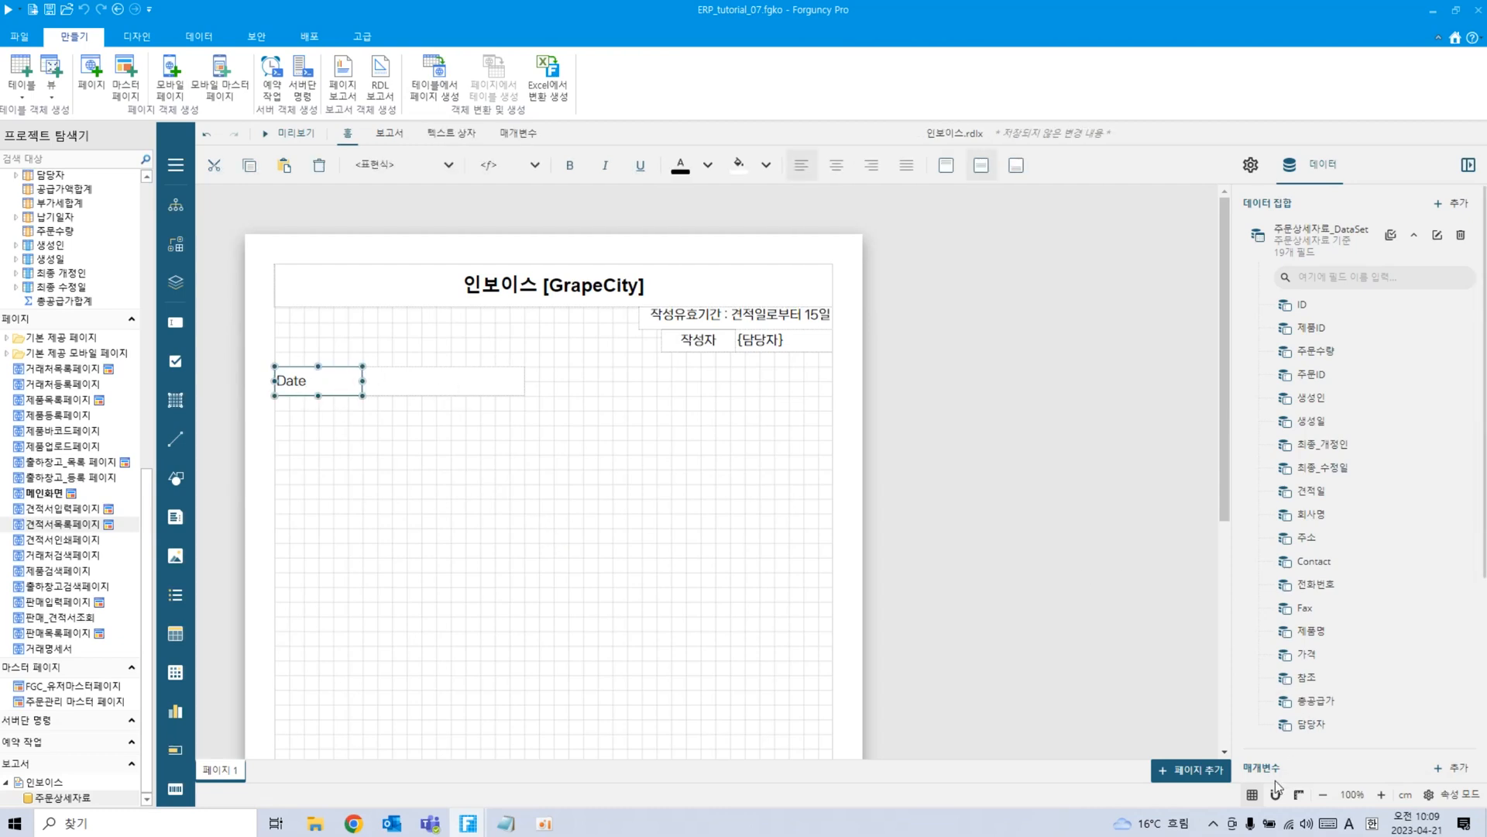
left_click(1255, 167)
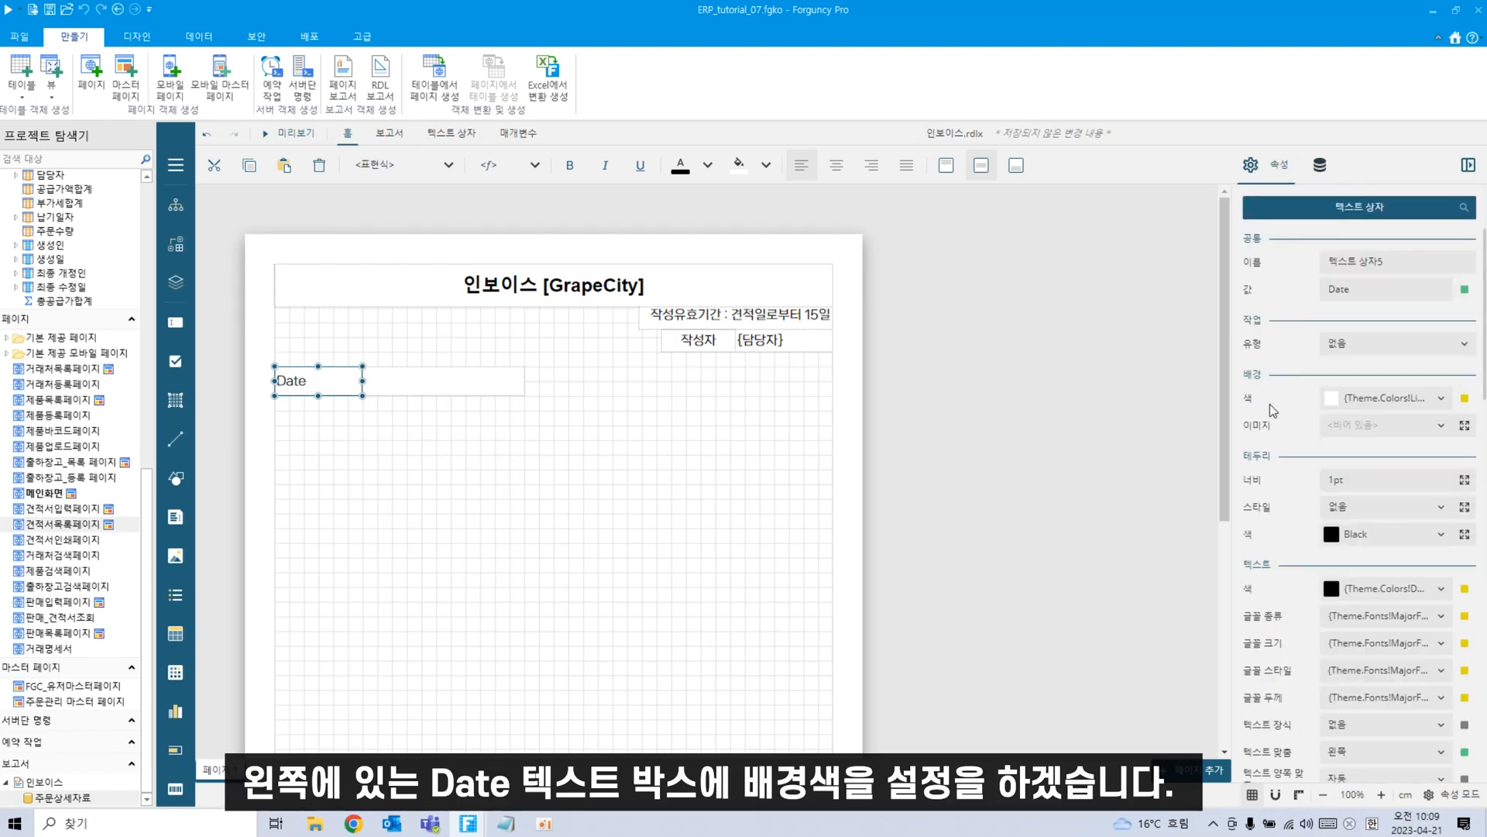
scroll(1437, 591, "down", 1)
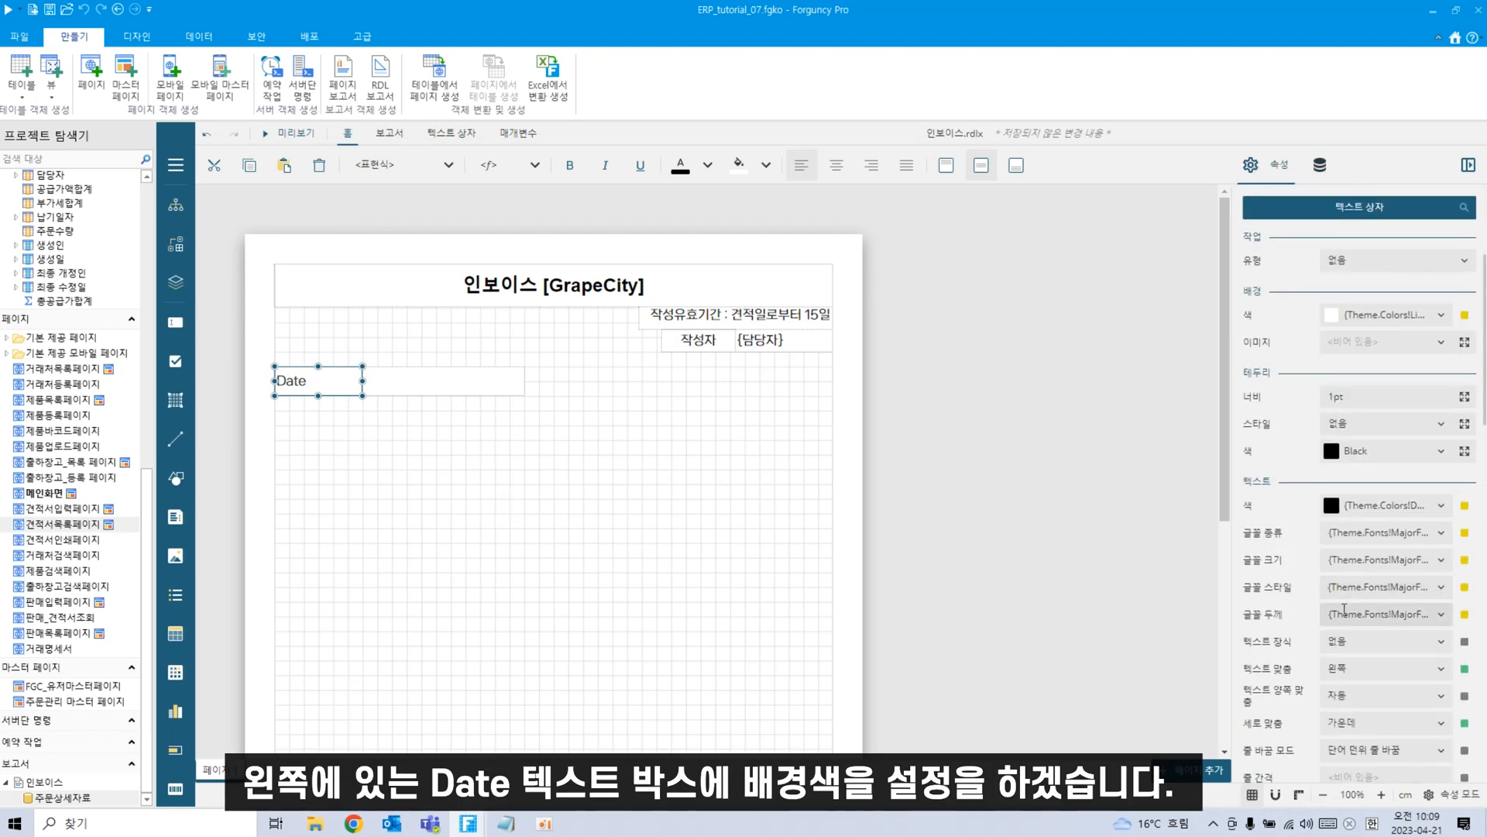
scroll(1452, 660, "down", 2)
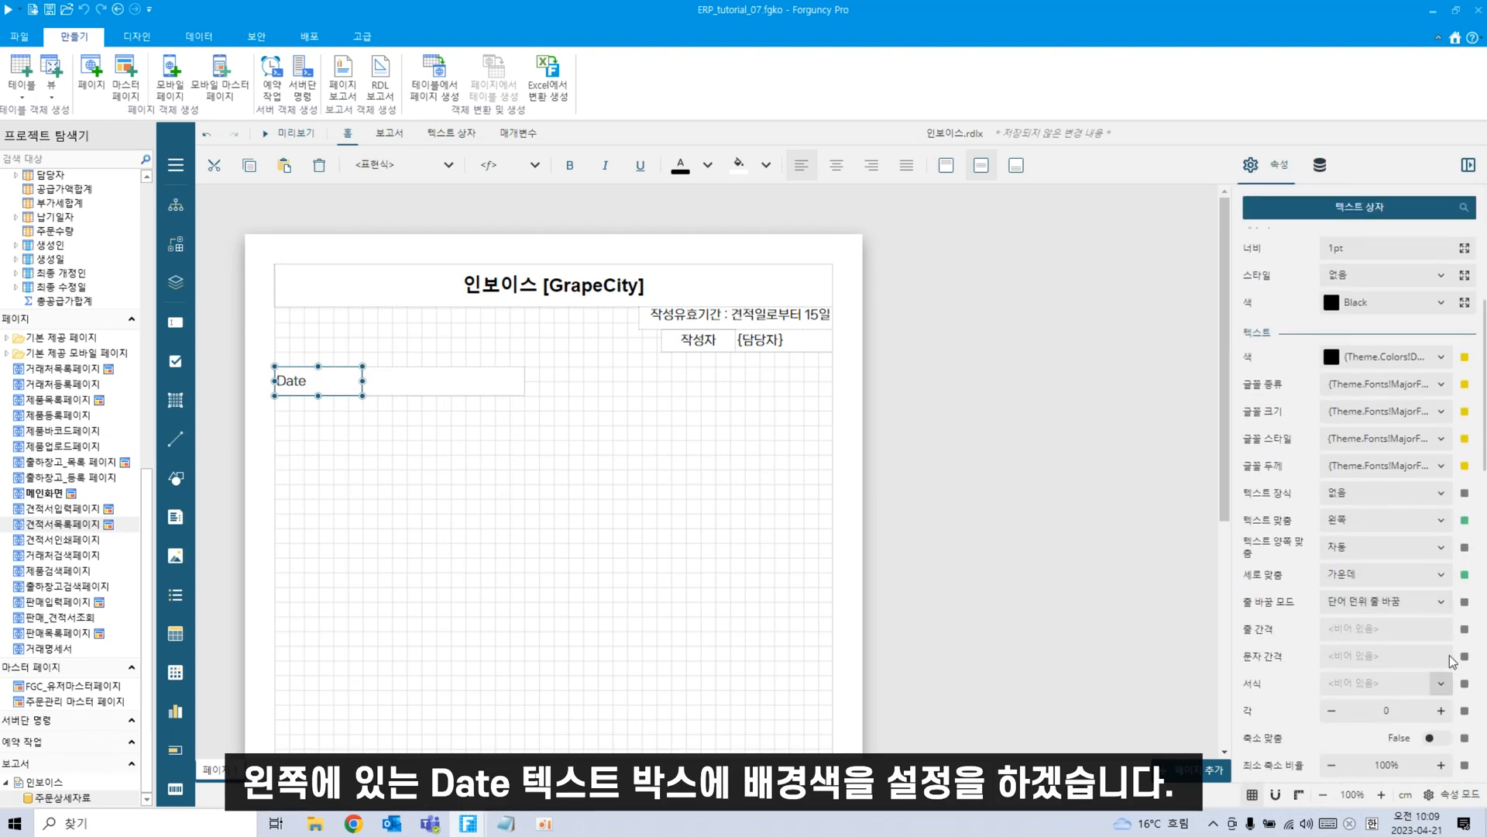
scroll(1451, 660, "up", 2)
scroll(1434, 375, "up", 1)
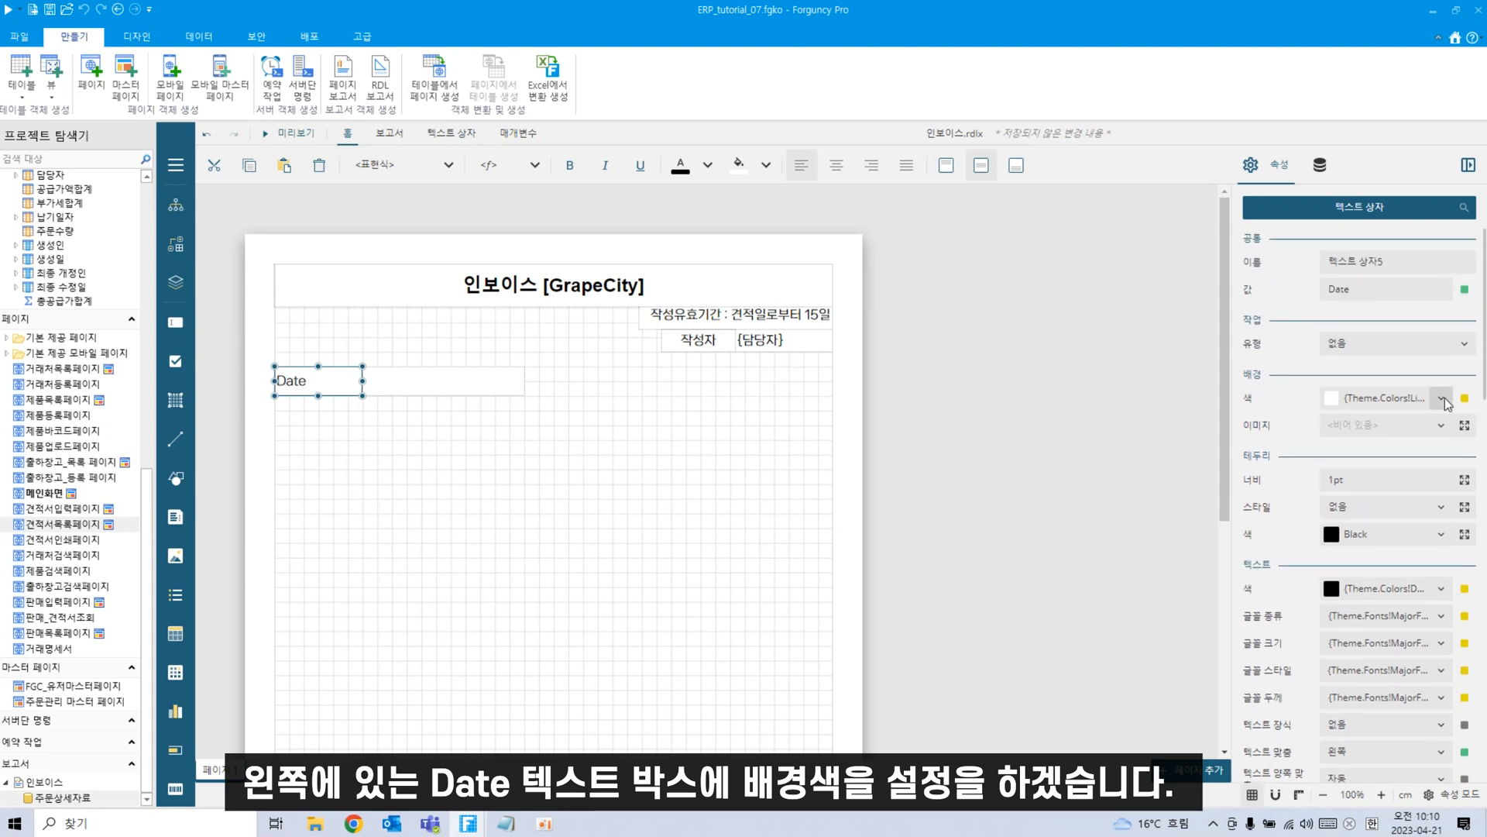
left_click(1443, 398)
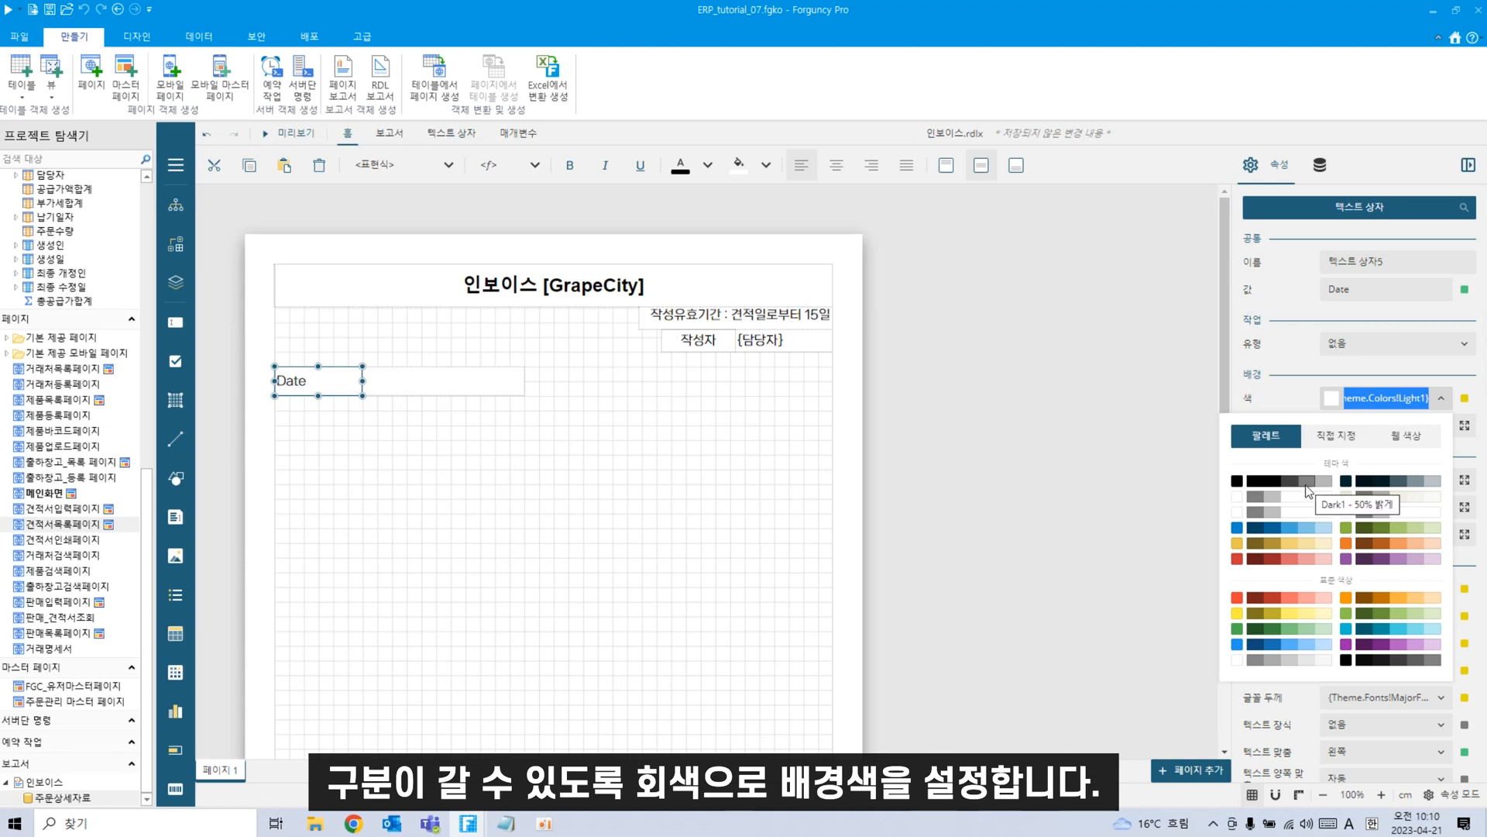
left_click(1266, 507)
left_click(630, 564)
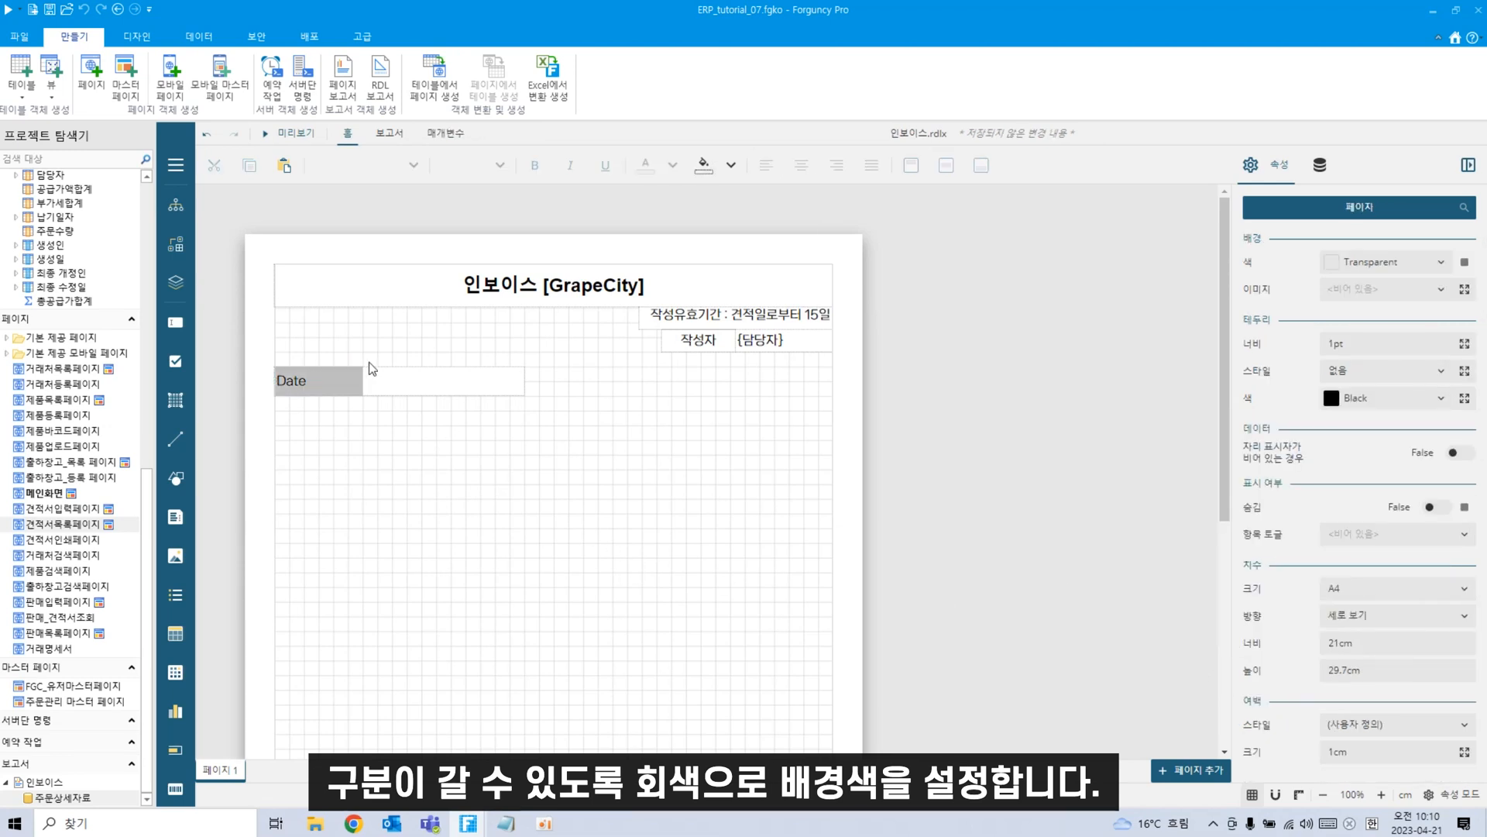
Enter the {견적일} field expression in the empty box beside Date.
left_click(413, 394)
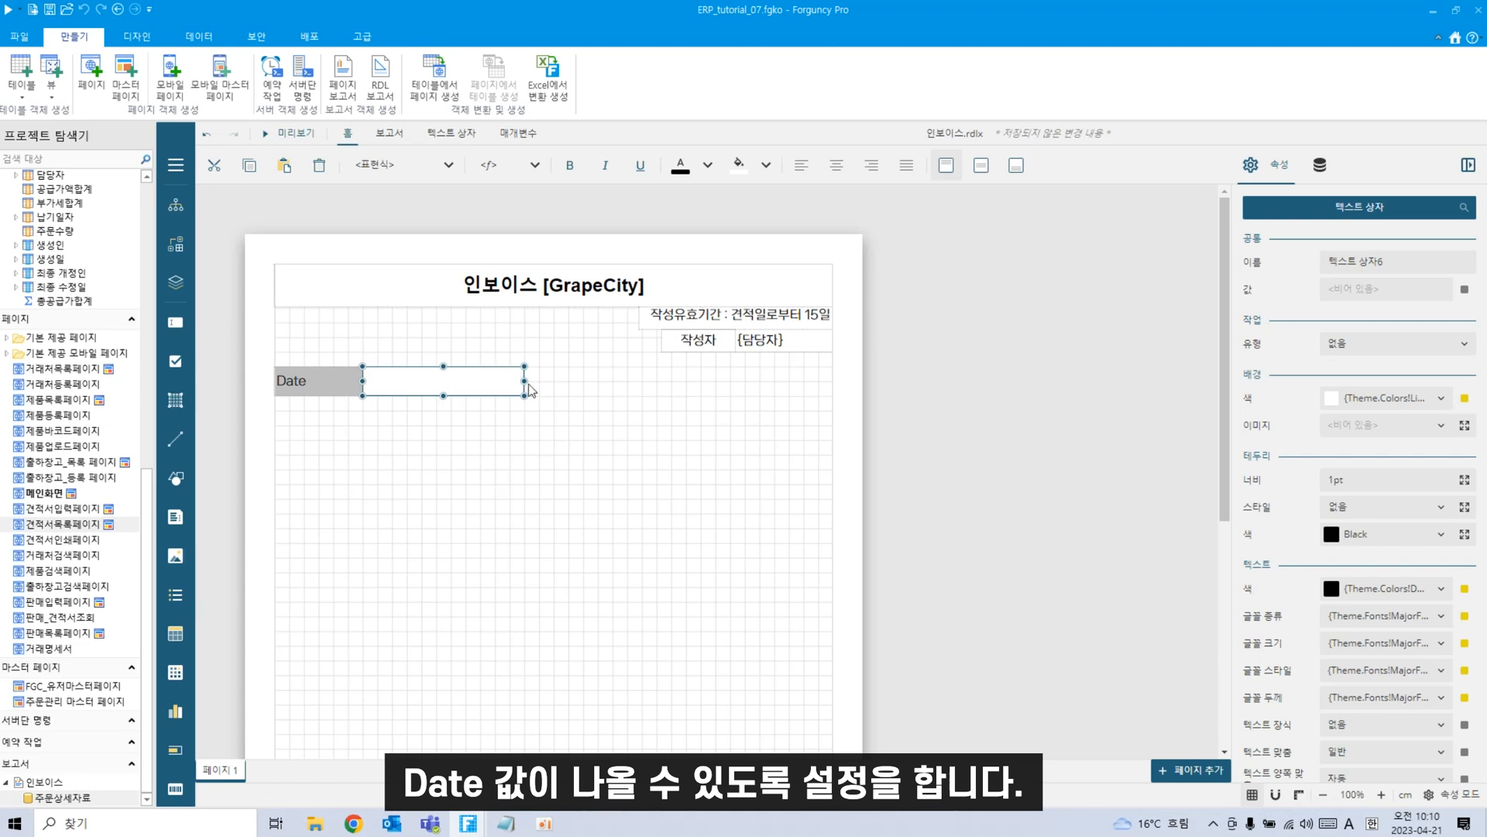
left_click(1320, 164)
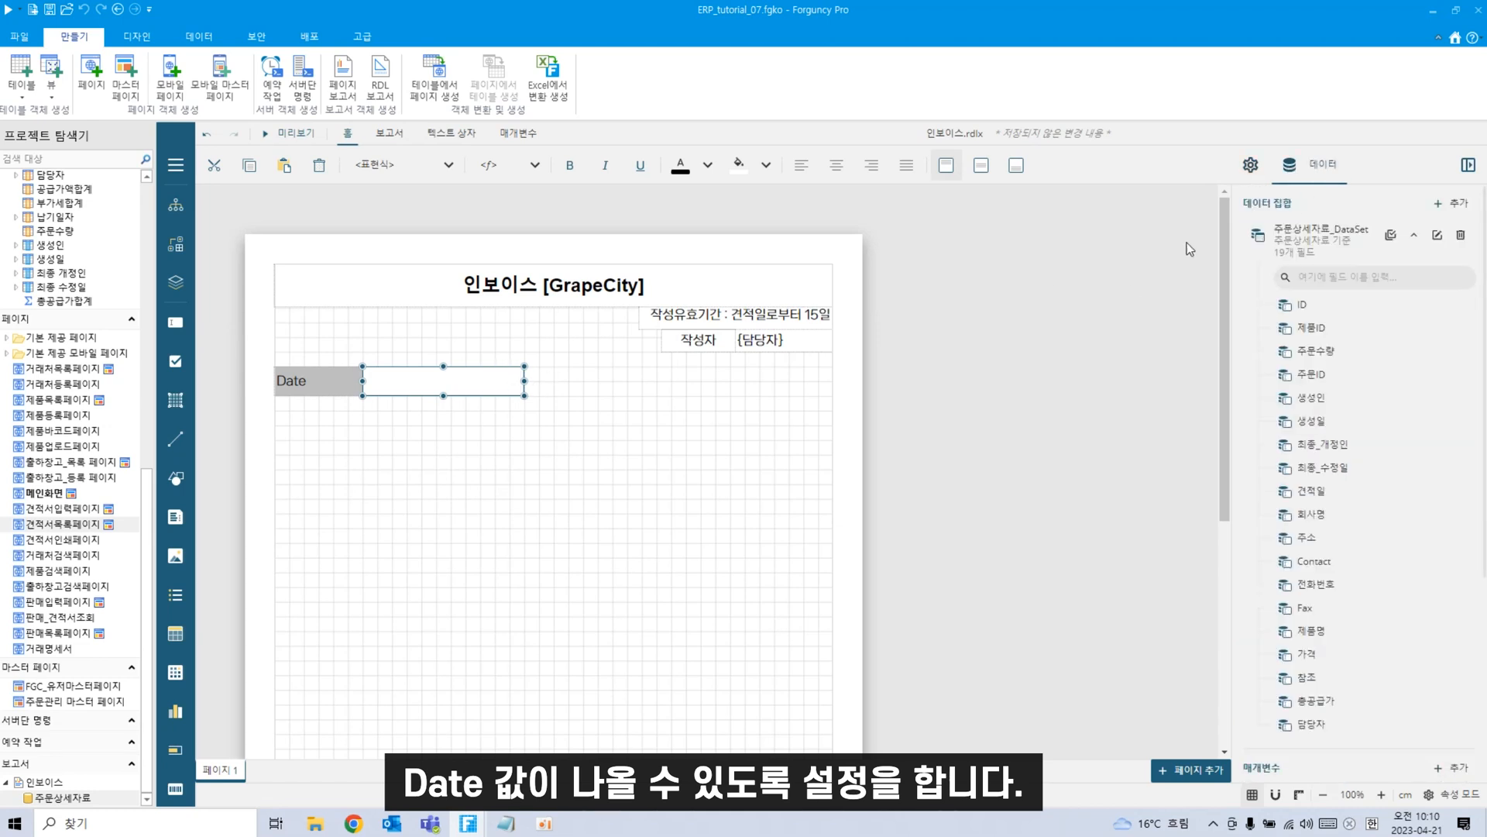
left_click(485, 385)
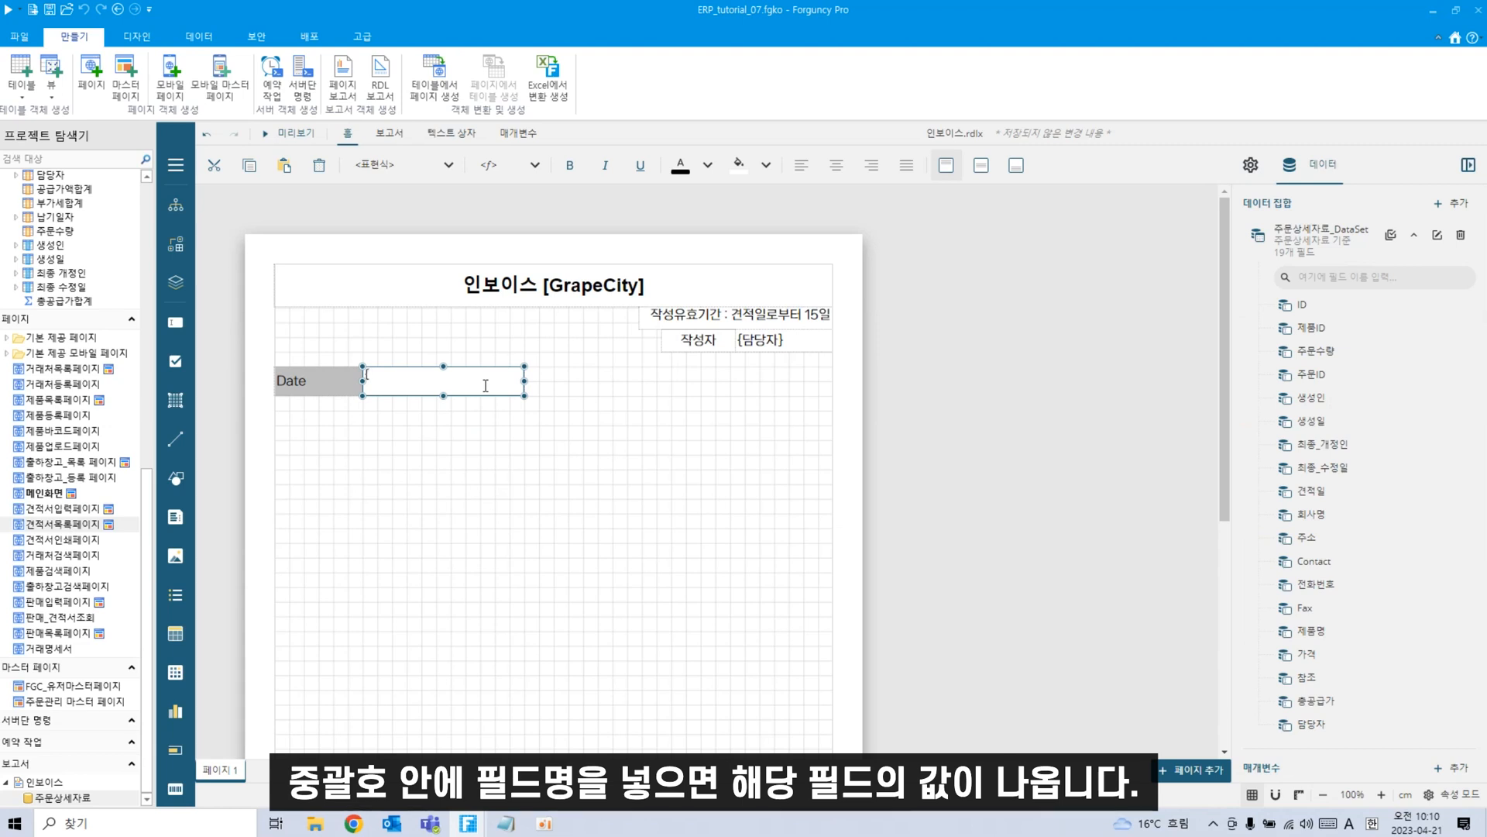
type("{")
key("Hangul")
type("견적일")
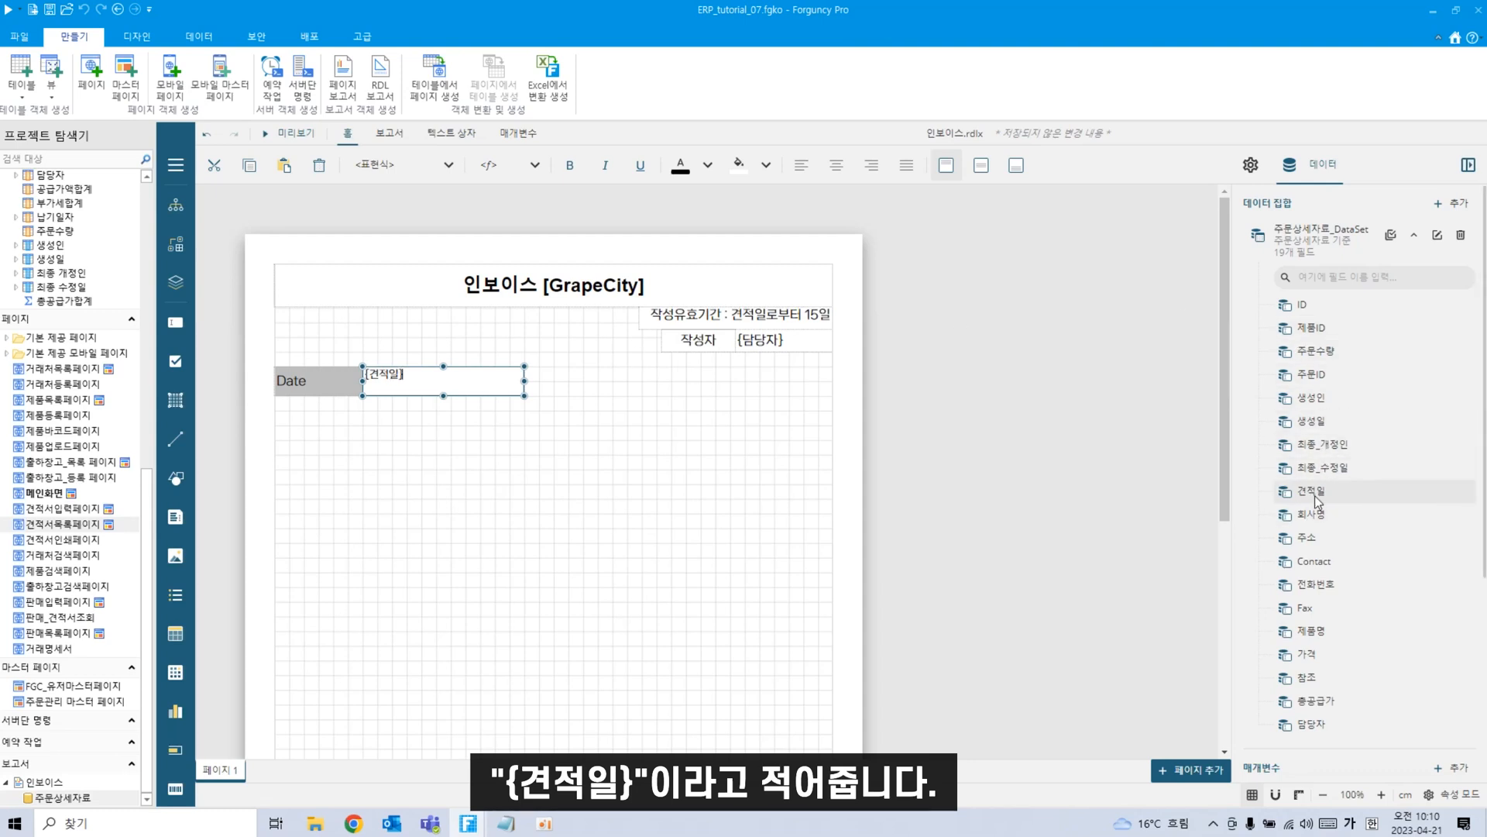
left_click(473, 478)
Select the Date label and the {견적일} box together.
left_click(387, 388)
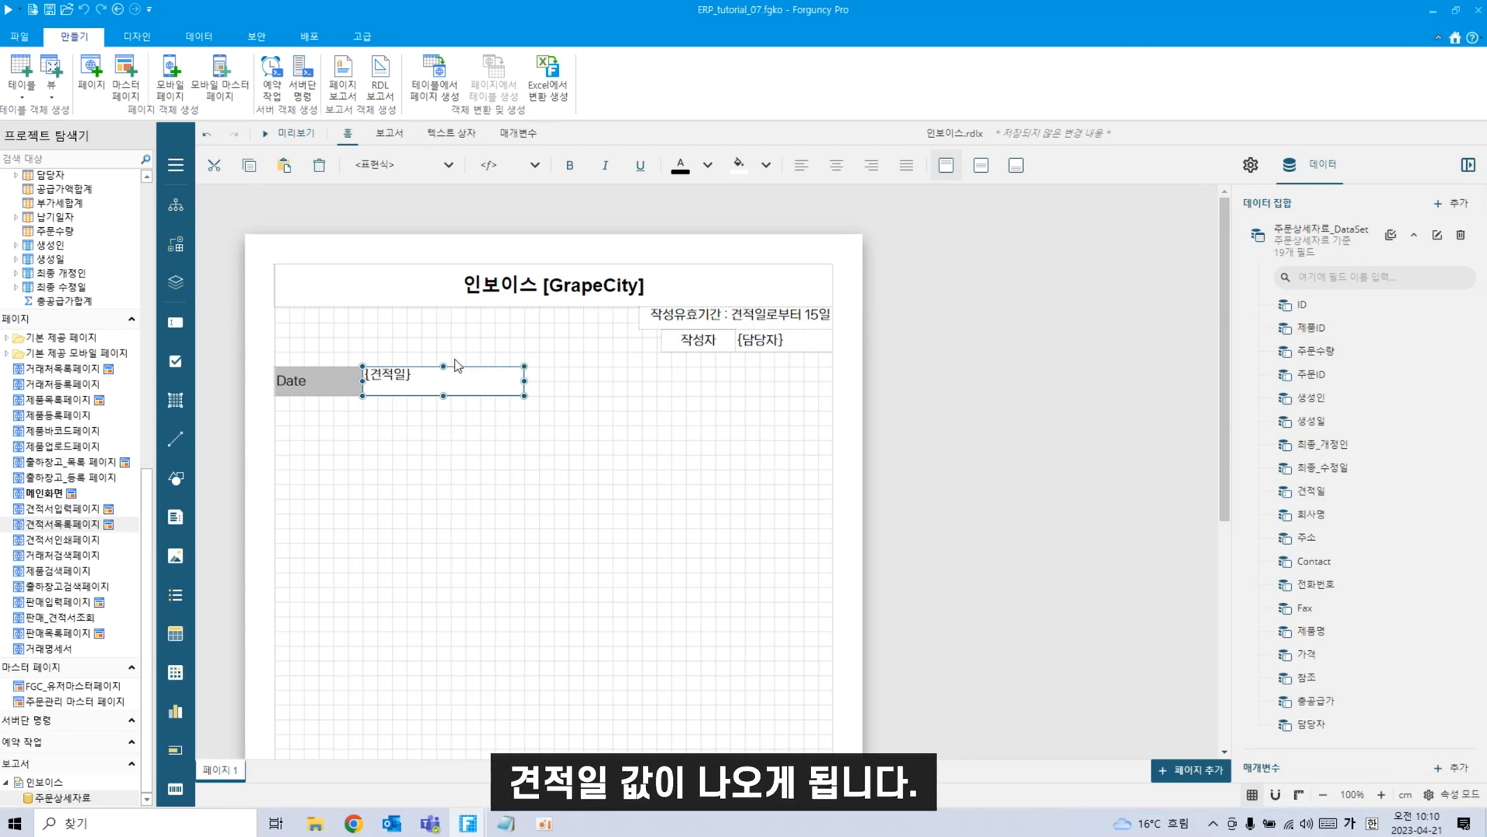
left_click(512, 521)
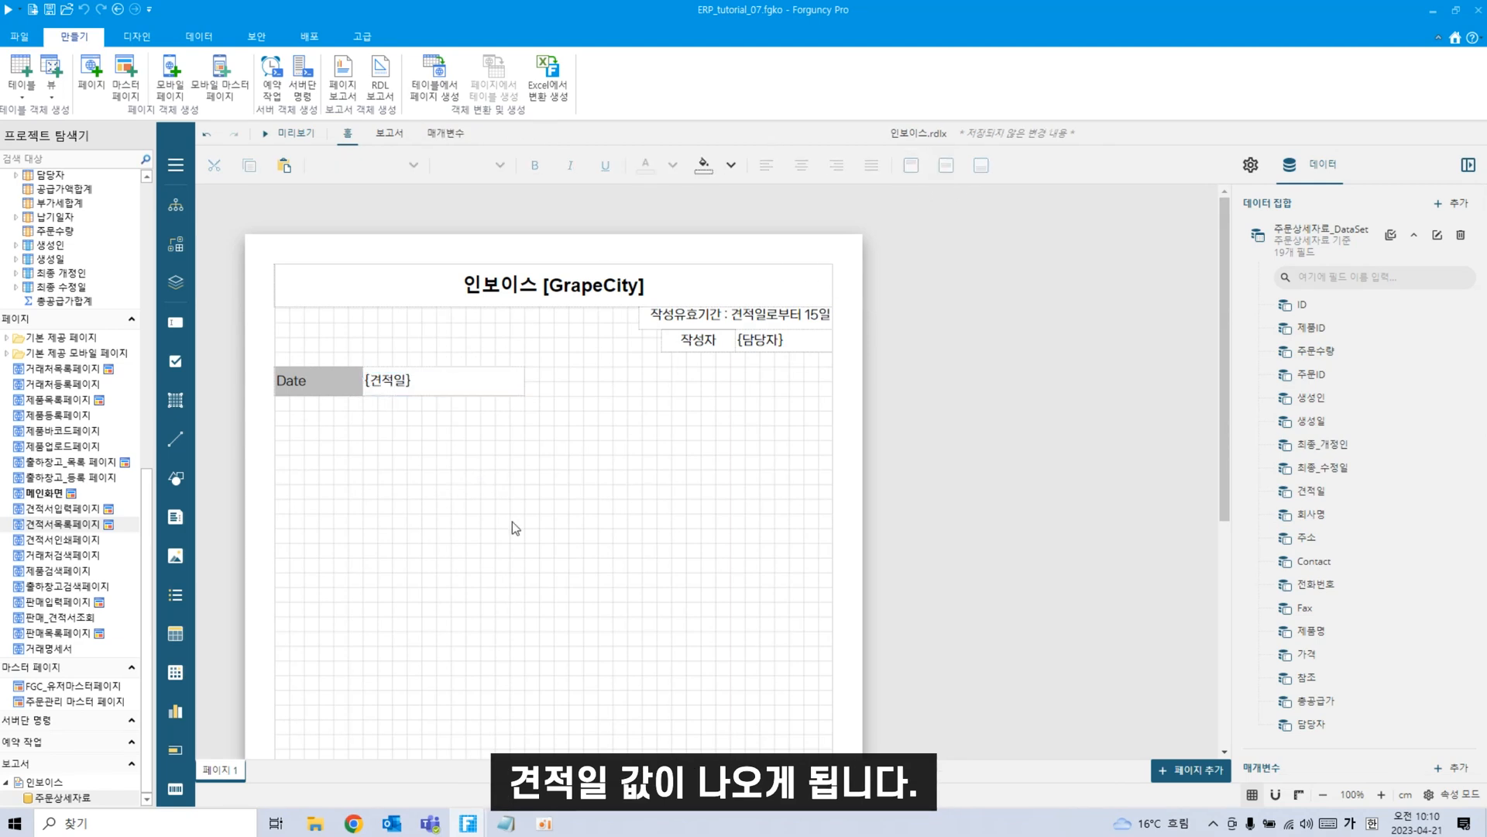
left_click(336, 383)
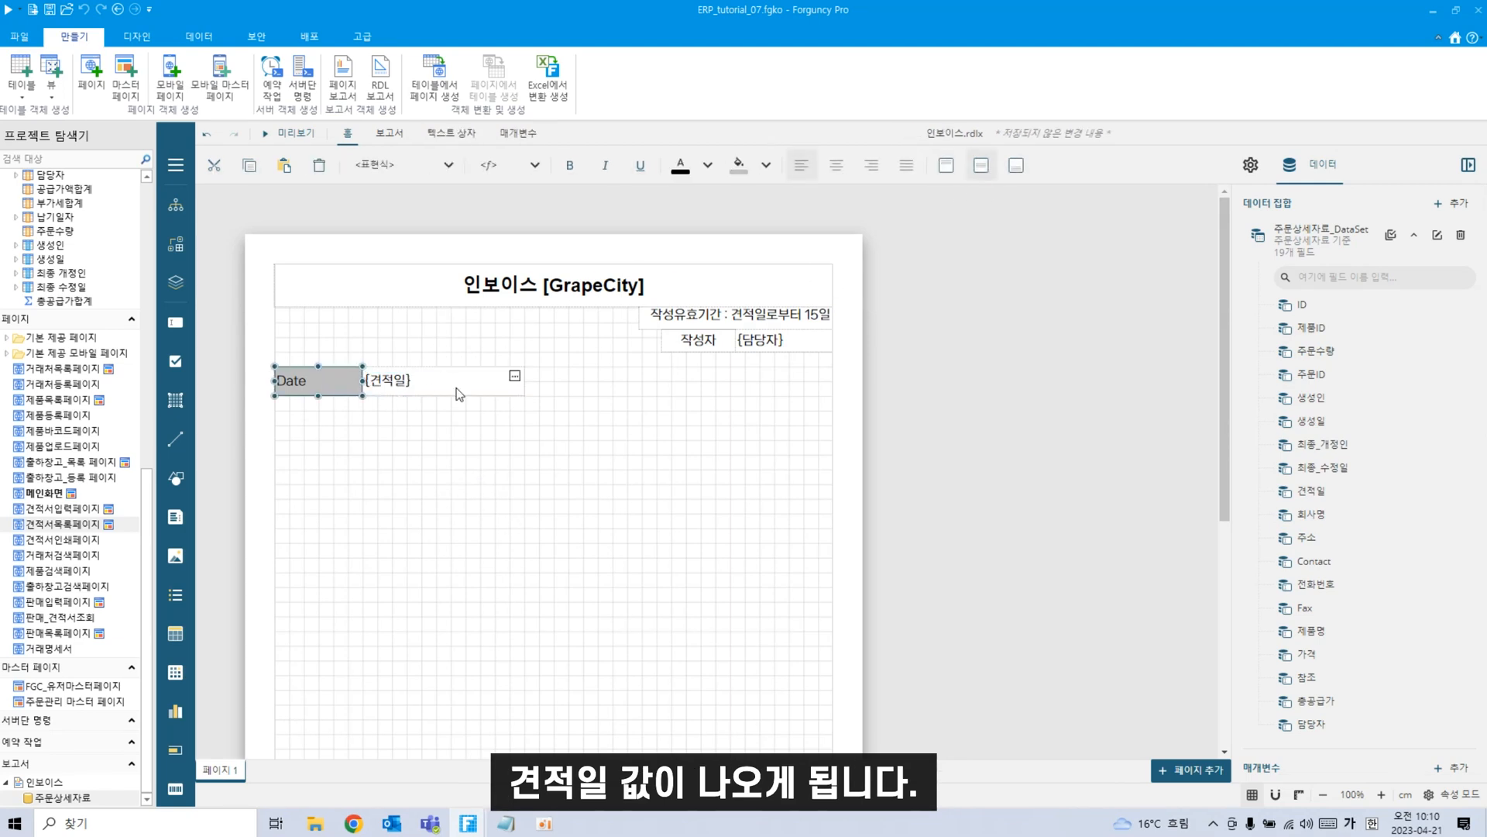
left_click(499, 381, "ctrl")
Duplicate the Date row directly below it and relabel the copy 'To'.
key("ctrl+c")
key("ctrl+v")
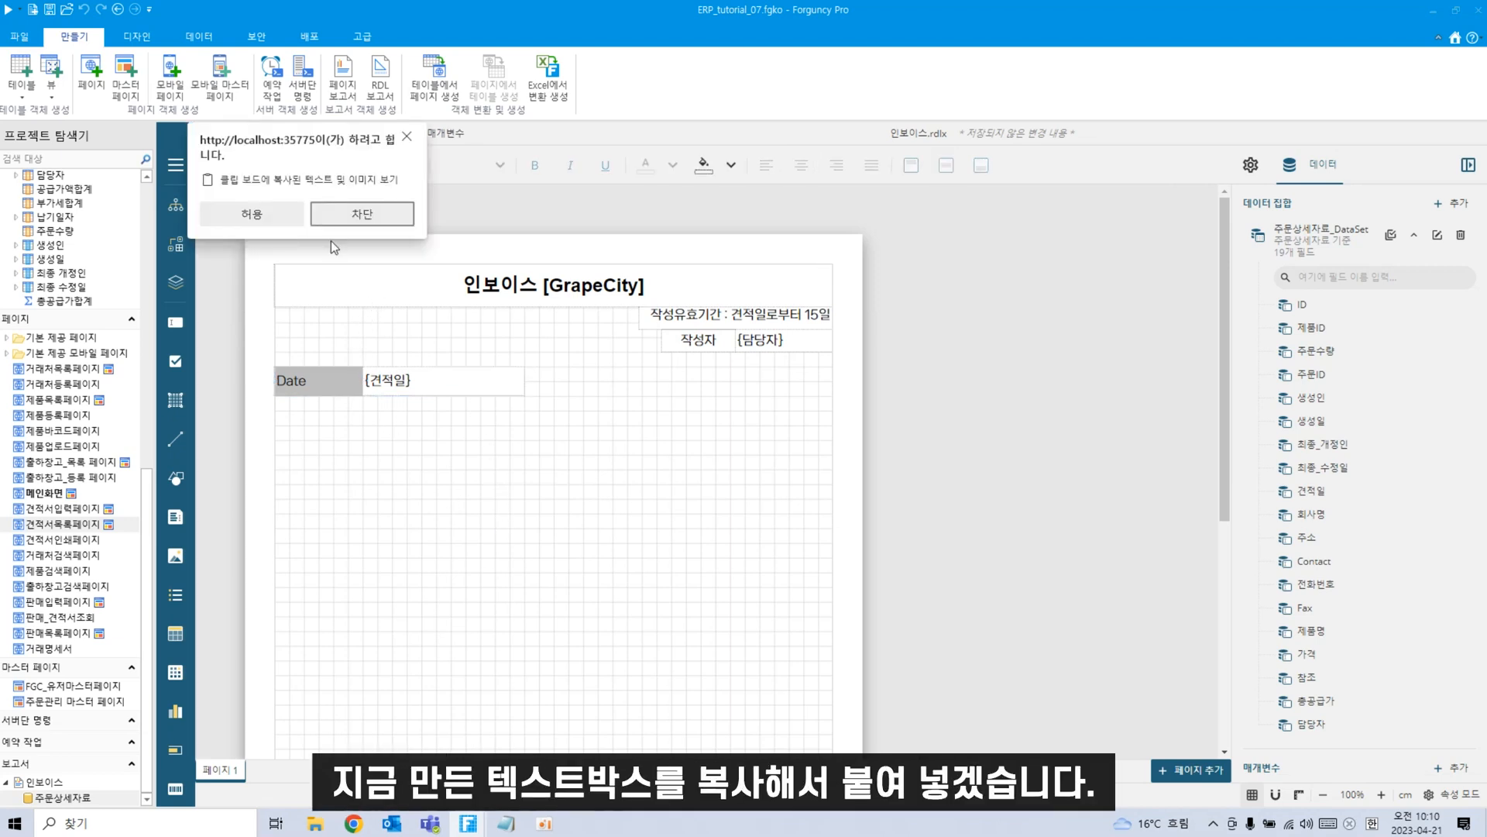
left_click(255, 213)
left_click_drag(337, 288, 341, 432)
double_click(329, 412)
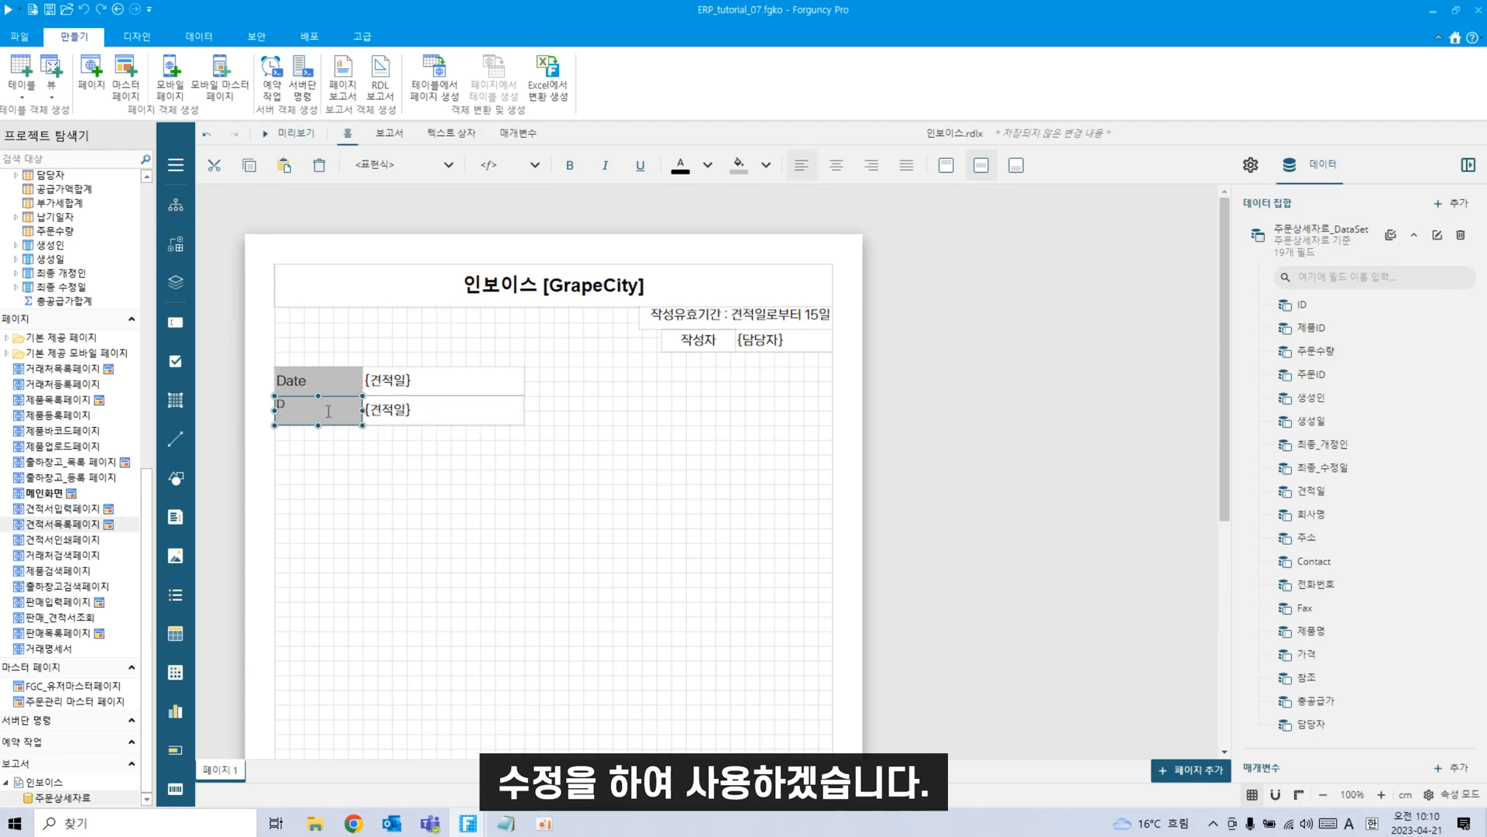
type("To")
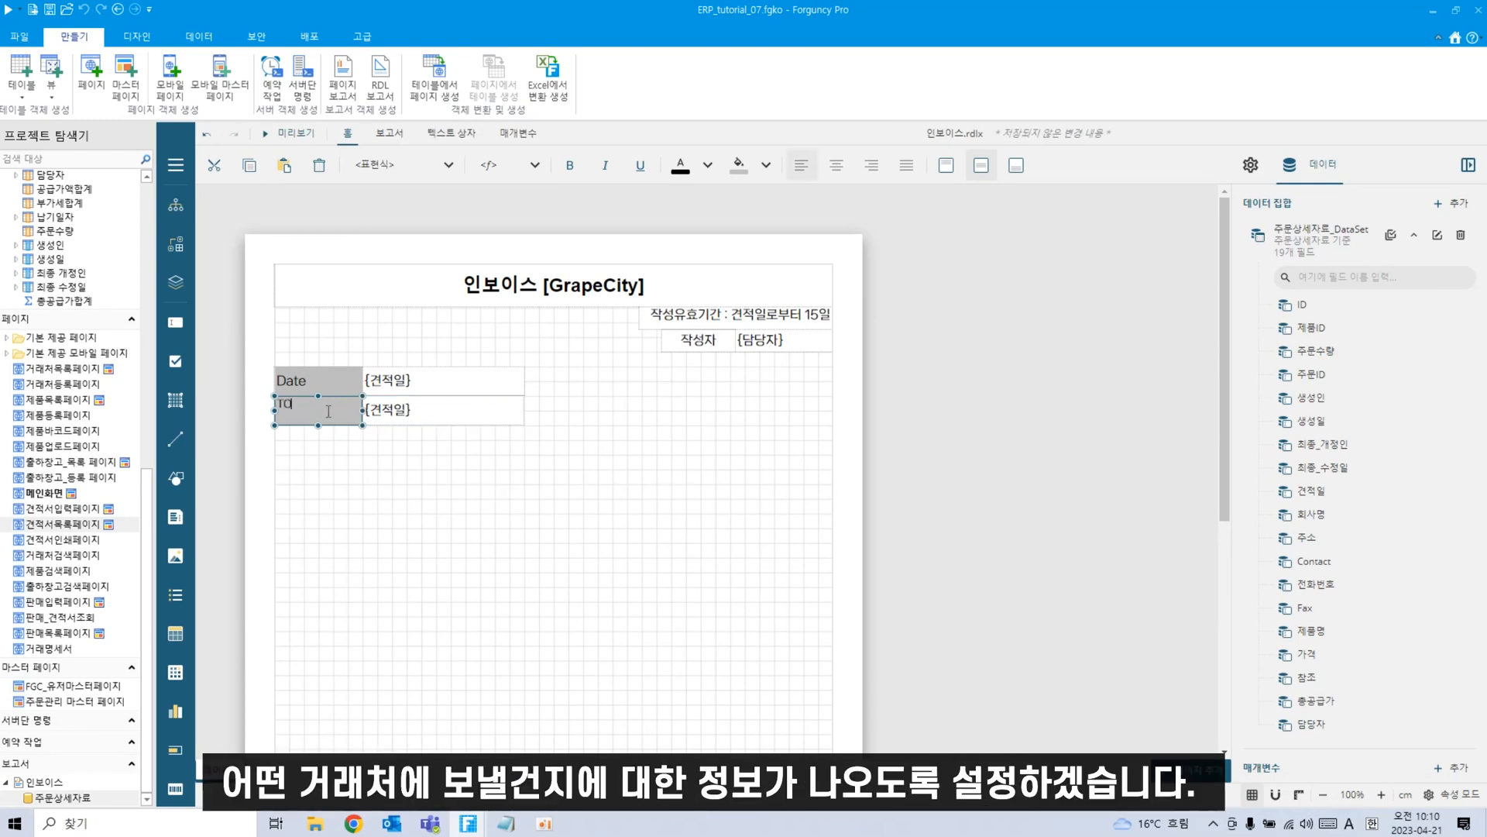
type("o")
left_click(348, 472)
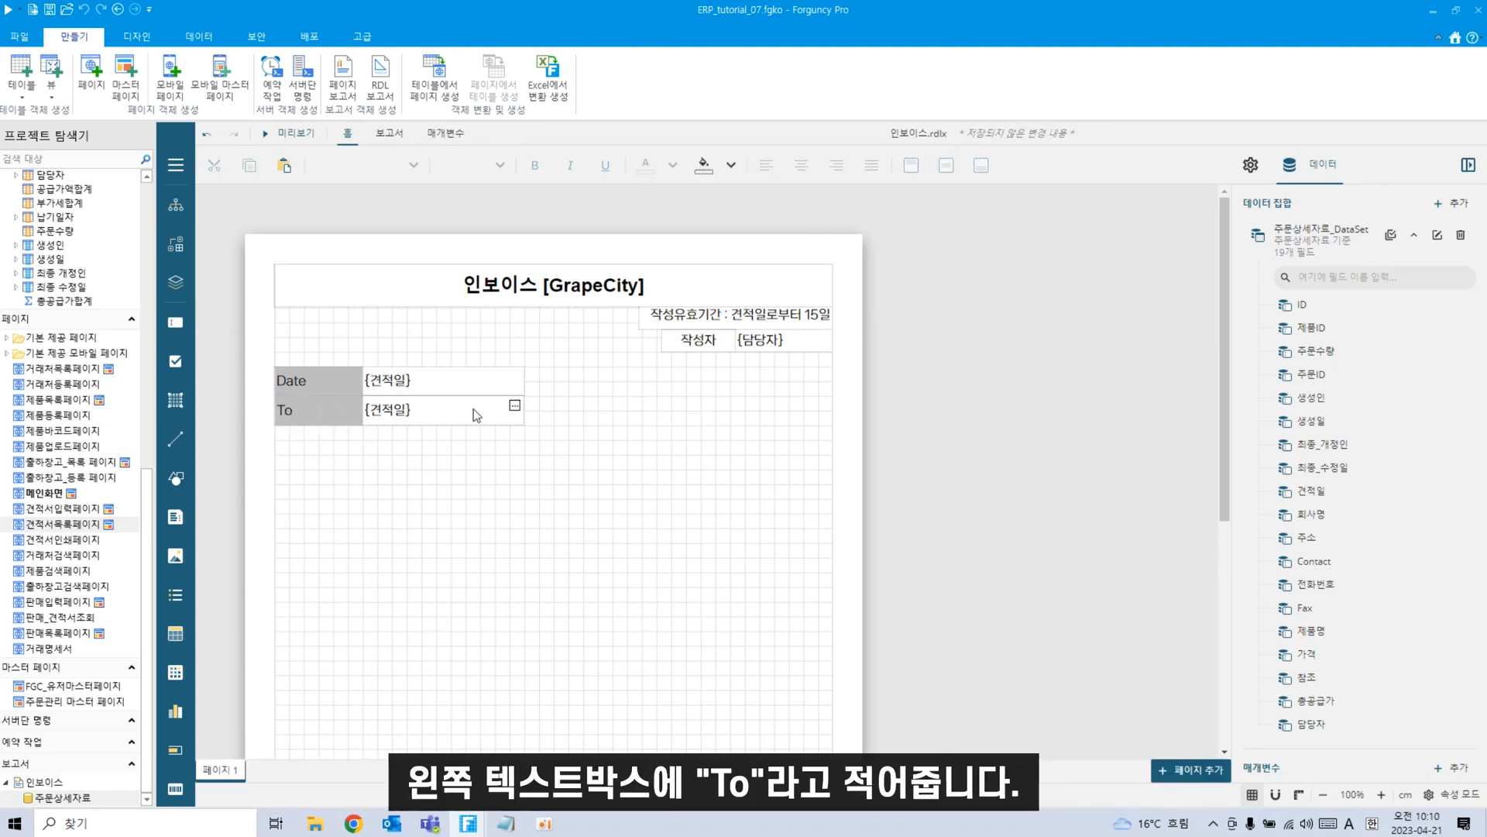
Bind the value box beside To to the {회사명} field.
double_click(401, 408)
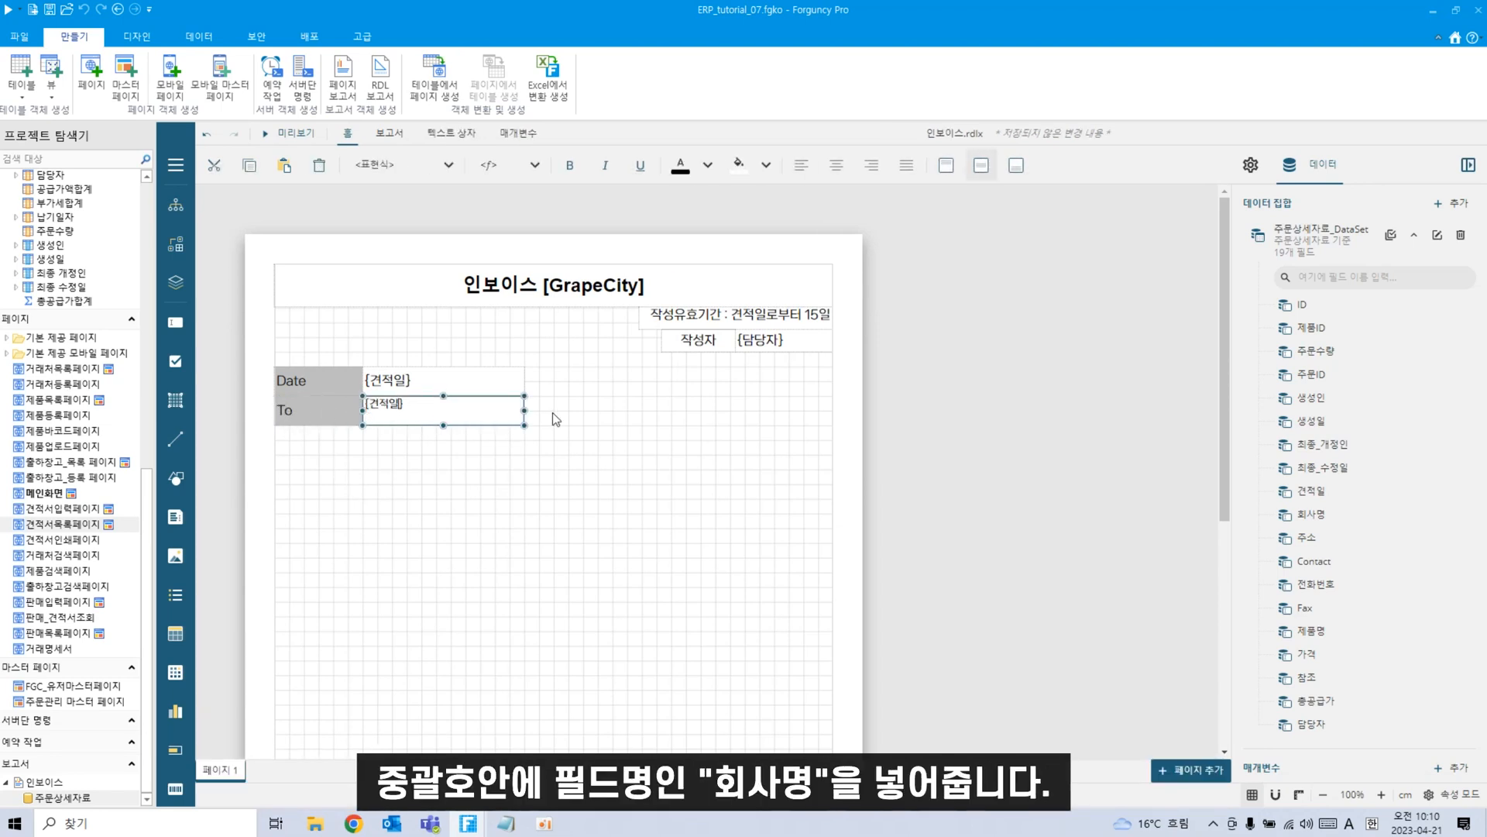
key("BackSpace")
key("BackSpace")
key("BackSpace")
type("g")
key("BackSpace")
key("Hangul")
type("회사명")
left_click(612, 540)
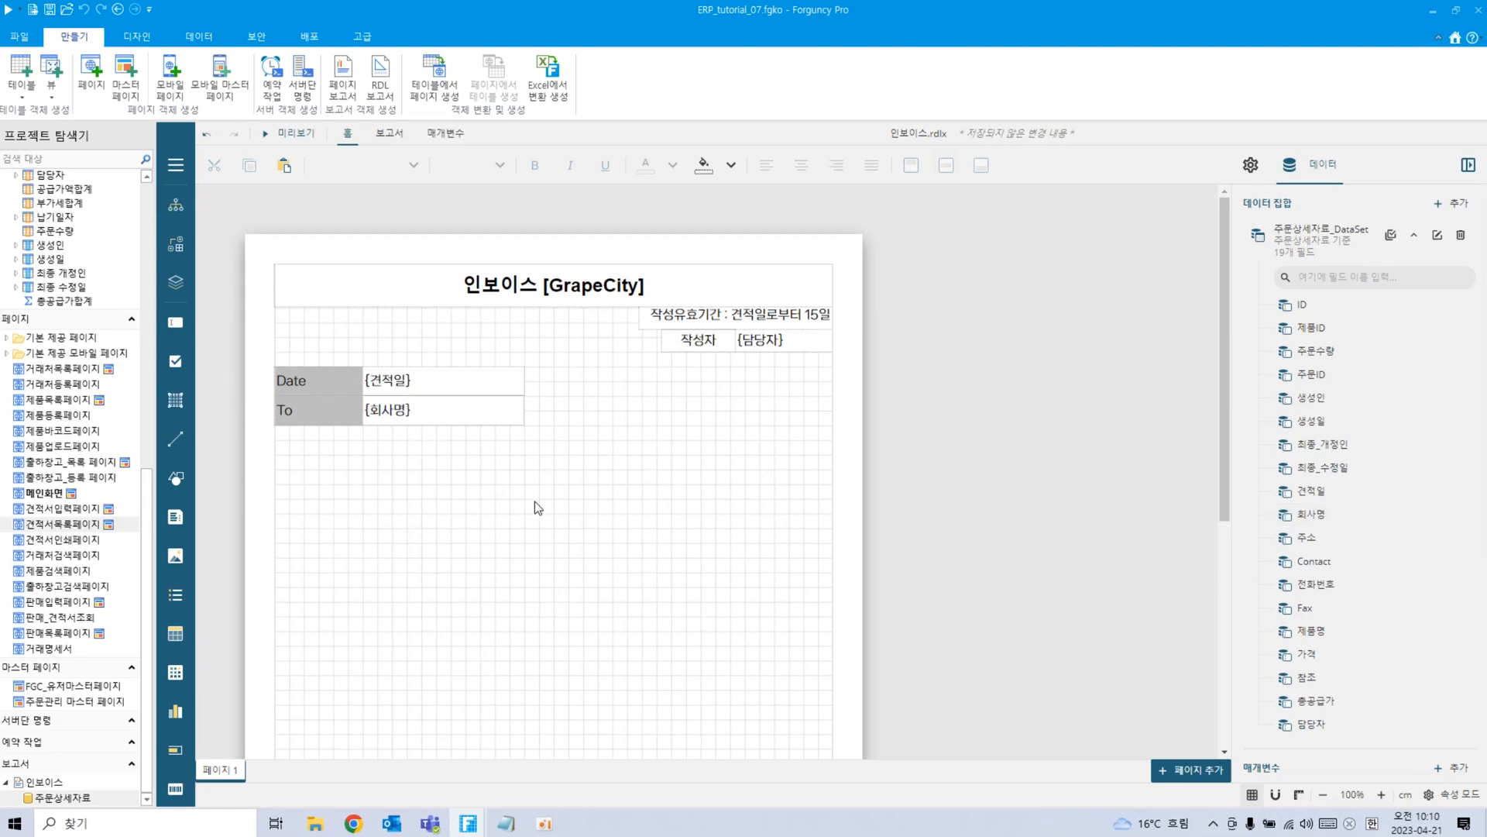
Paste another Date row copy below To and relabel it 'Address'.
key("ctrl+v")
left_click_drag(341, 299, 242, 446)
double_click(315, 442)
type("ㅁ")
key("BackSpace")
key("Hangul")
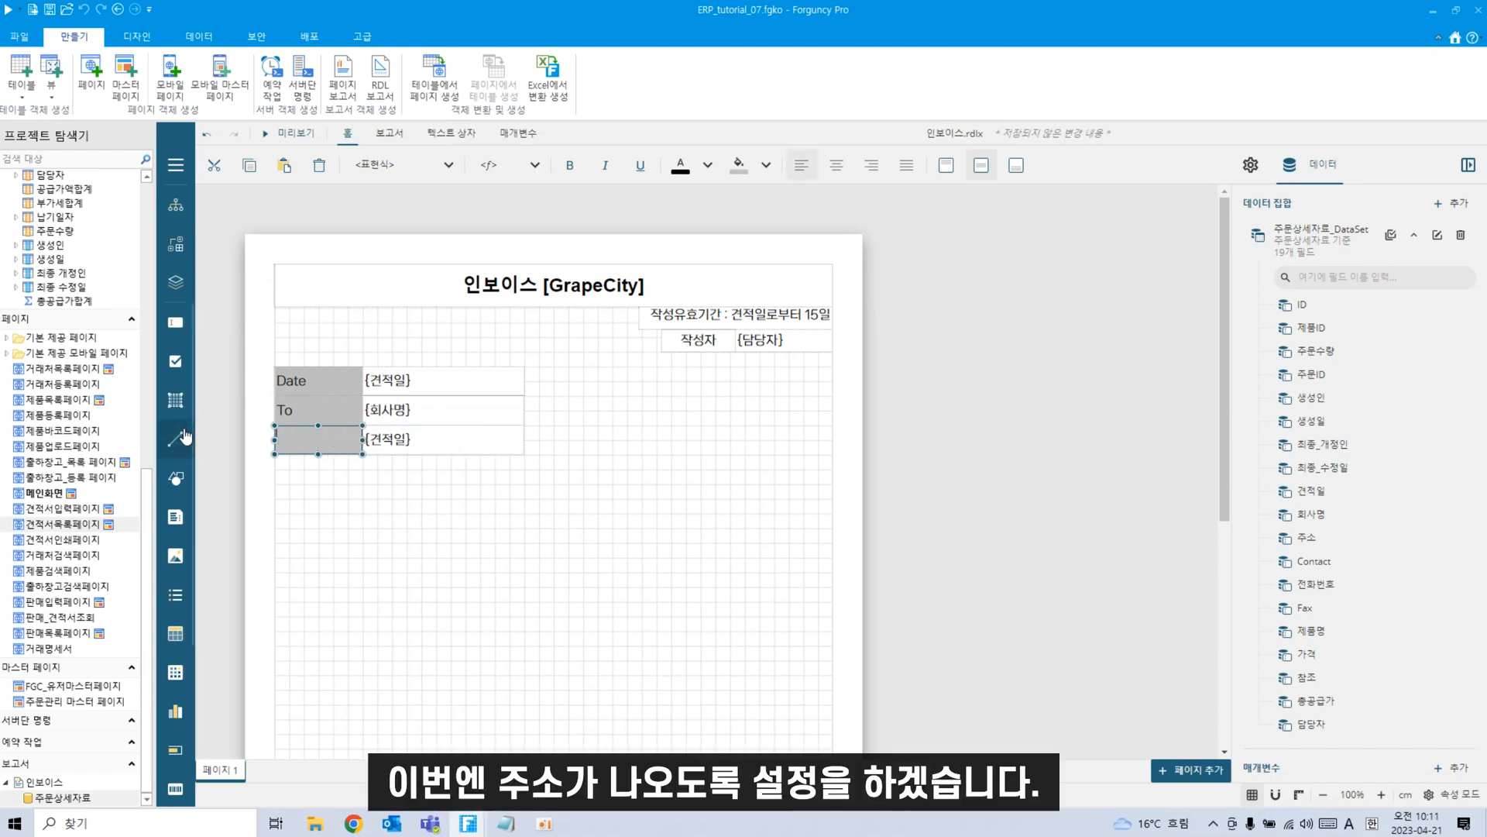
type("Address")
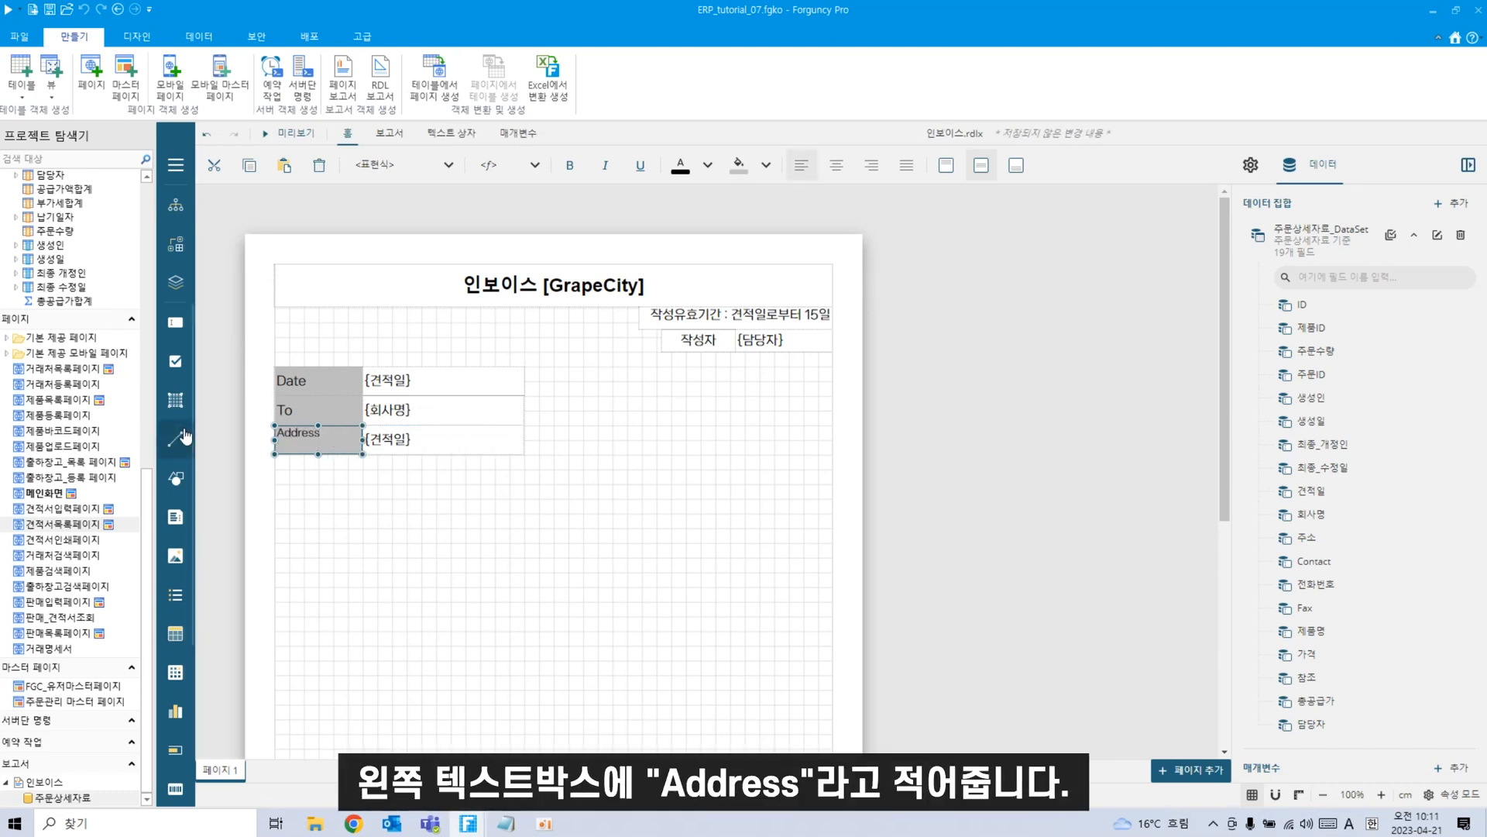
Change the Address value box to {주소} and paste another Date row copy.
left_click(401, 440)
double_click(401, 440)
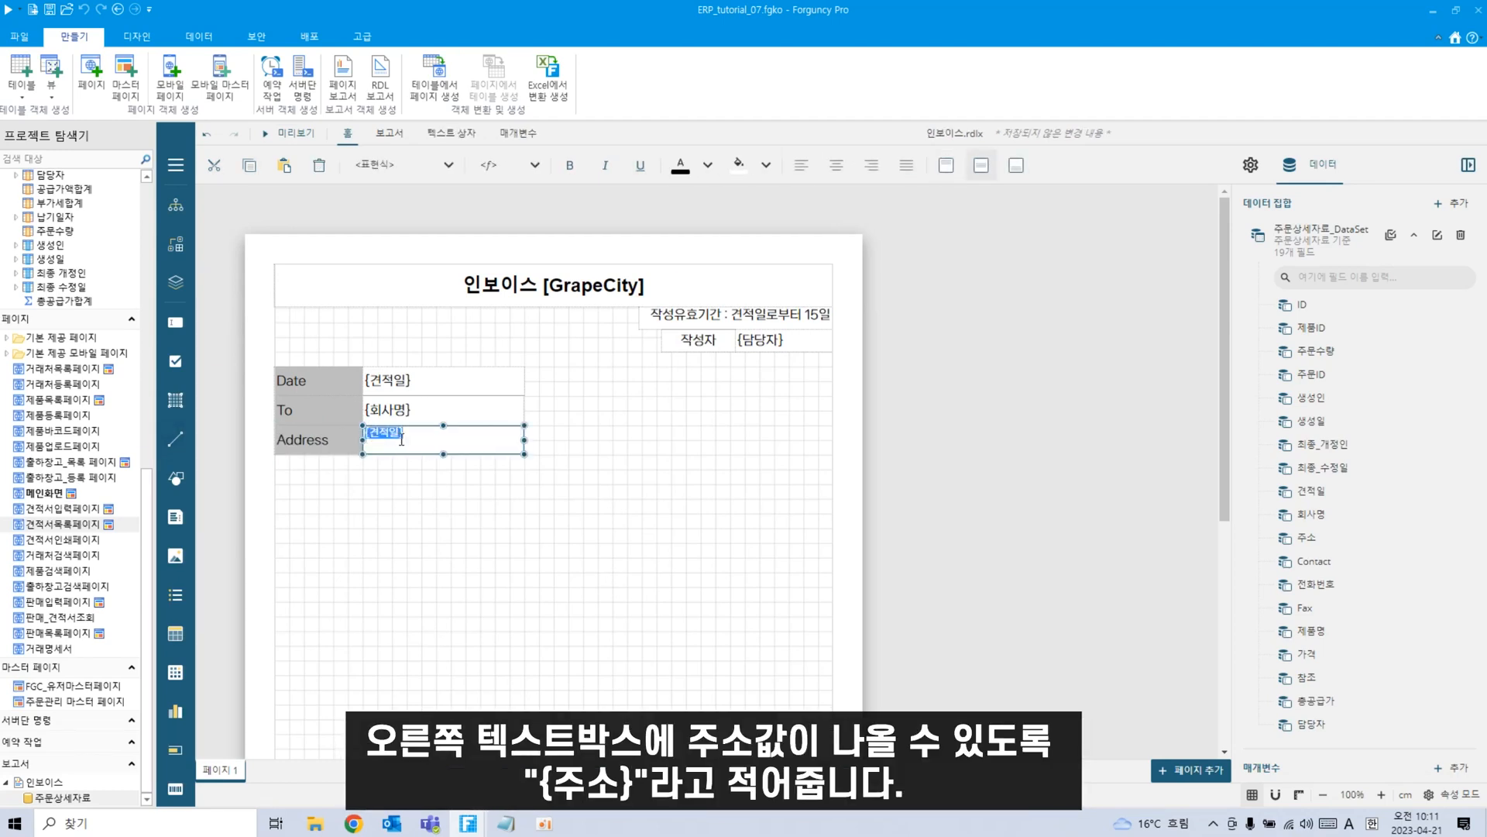
left_click(401, 440)
key("BackSpace")
key("BackSpace")
key("Hangul")
type("주소")
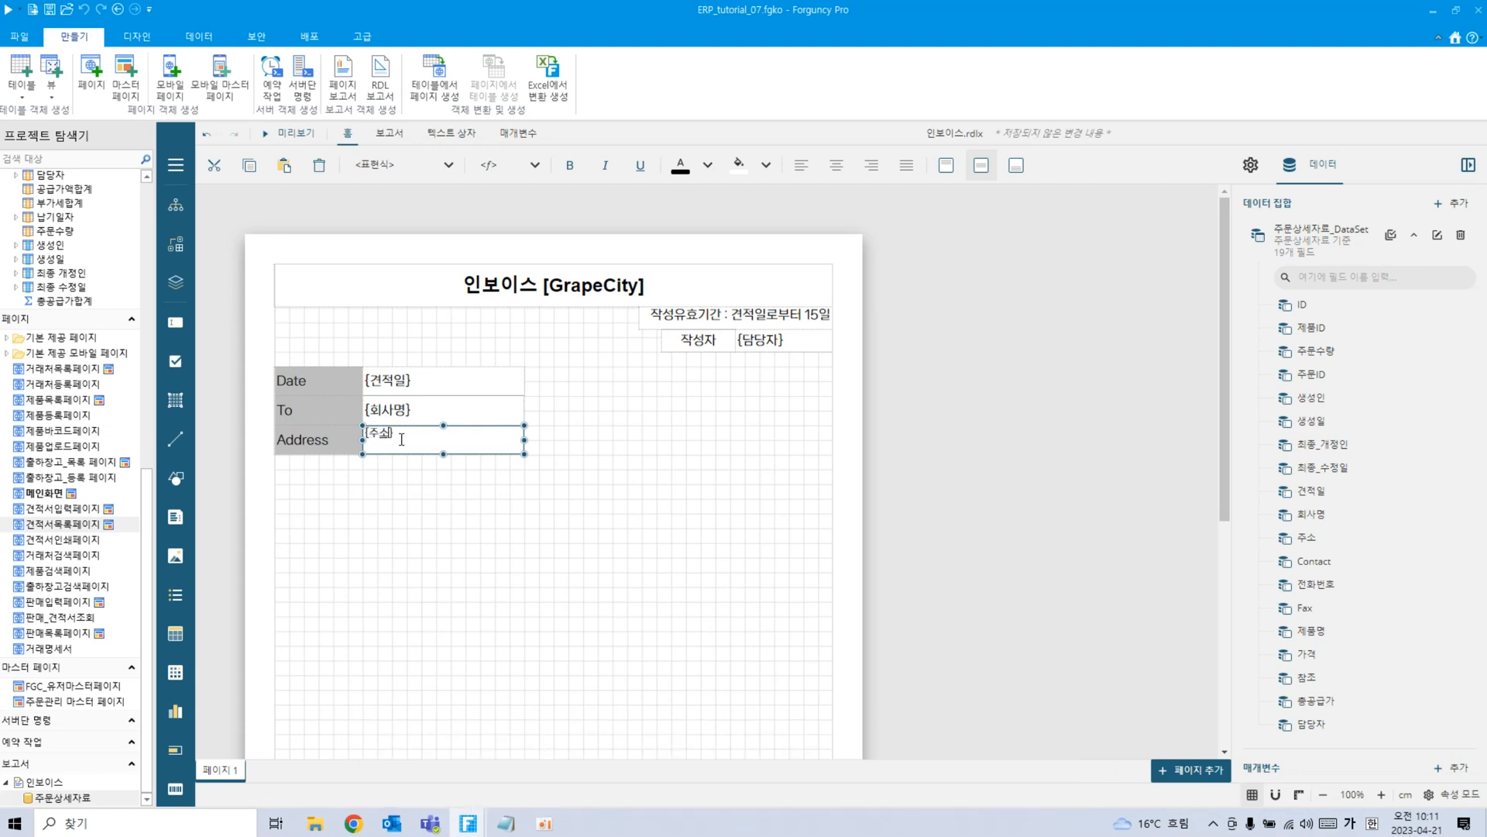
left_click(458, 525)
key("ctrl+v")
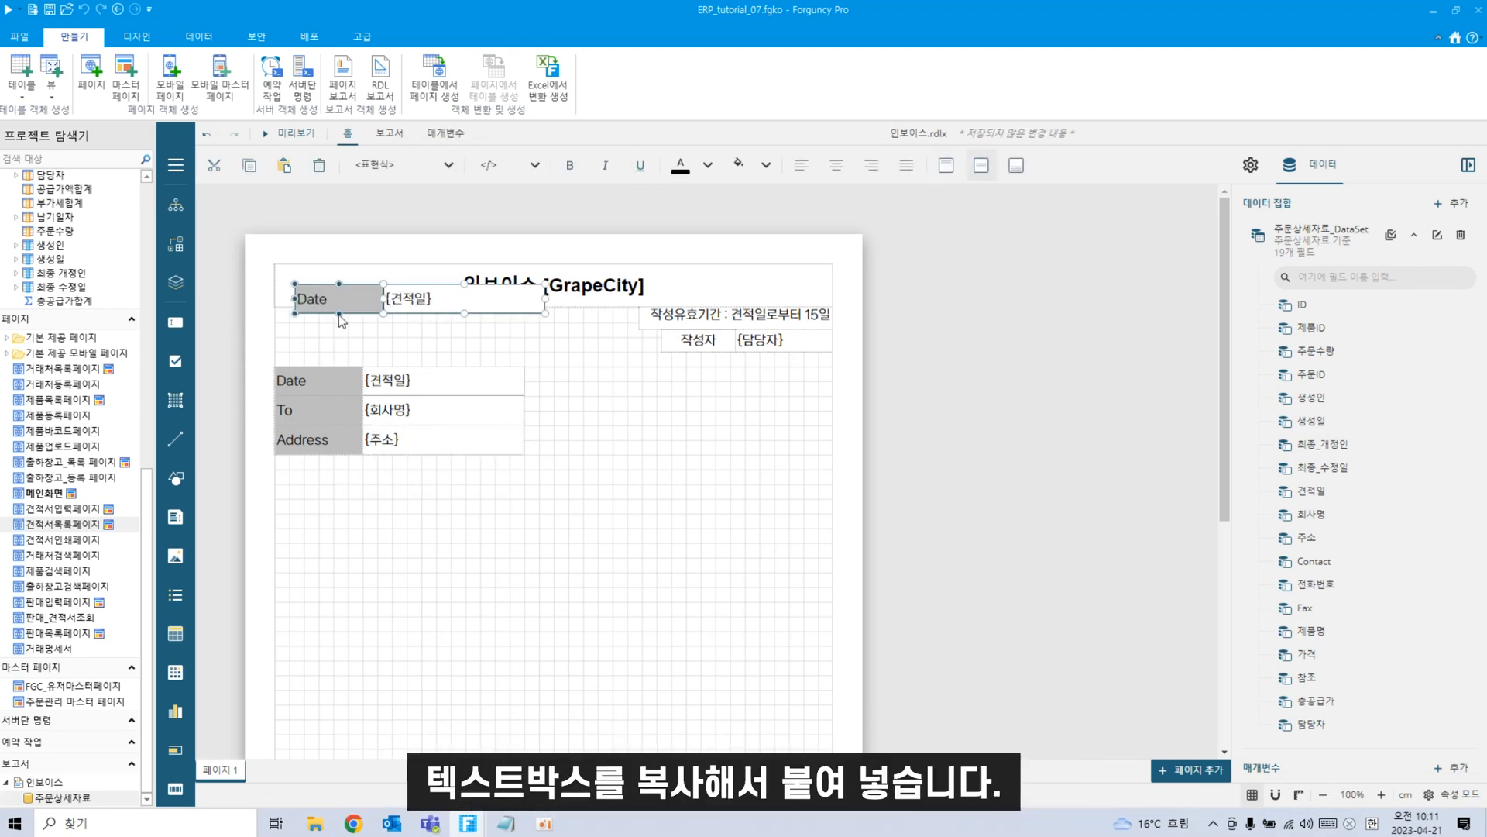
Place the copied row below Address and relabel it 'Contacts' with its {Contacts} value box.
left_click_drag(355, 310, 329, 468)
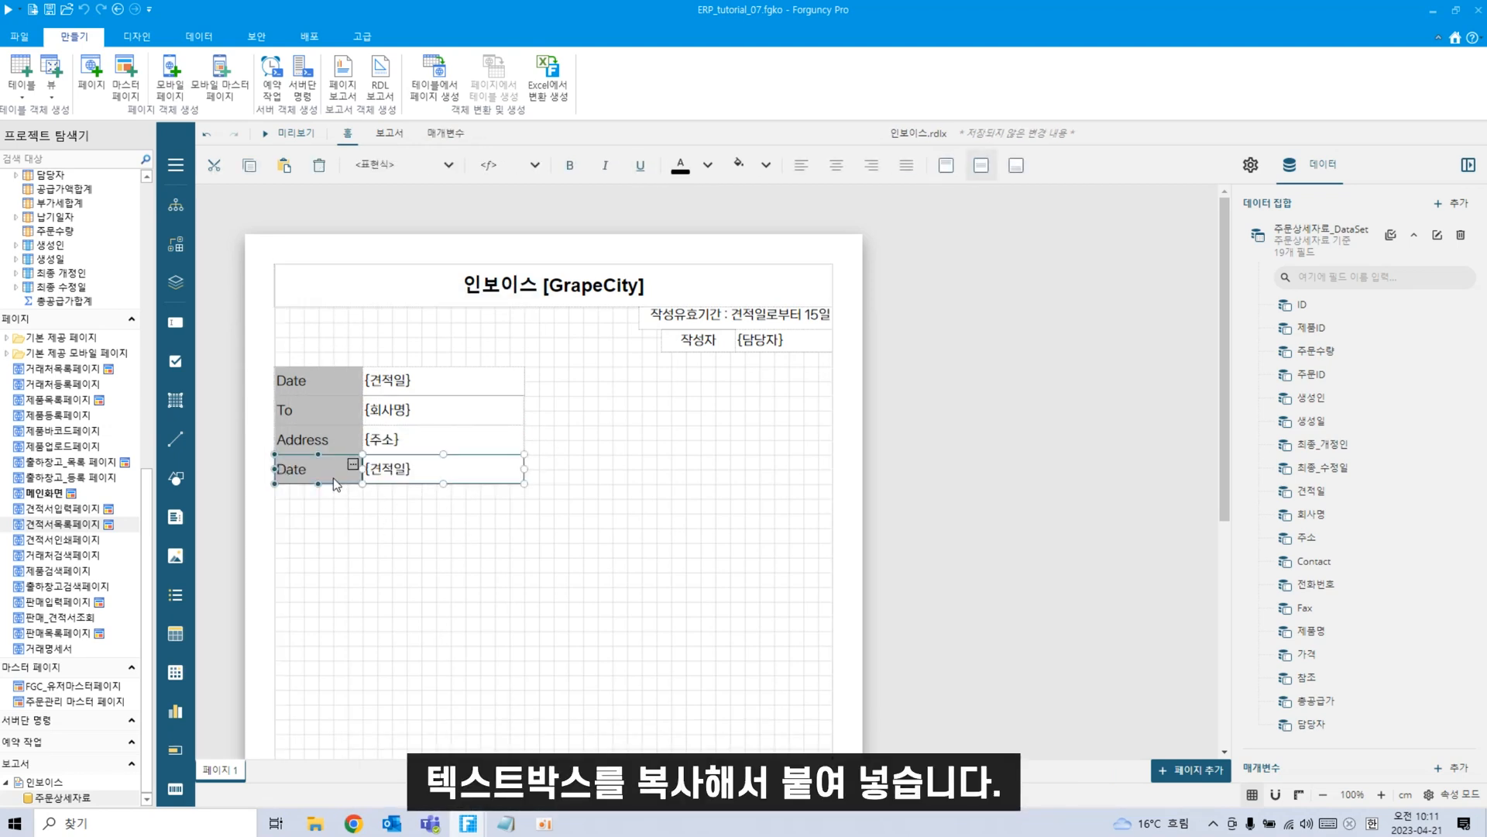
left_click(216, 476)
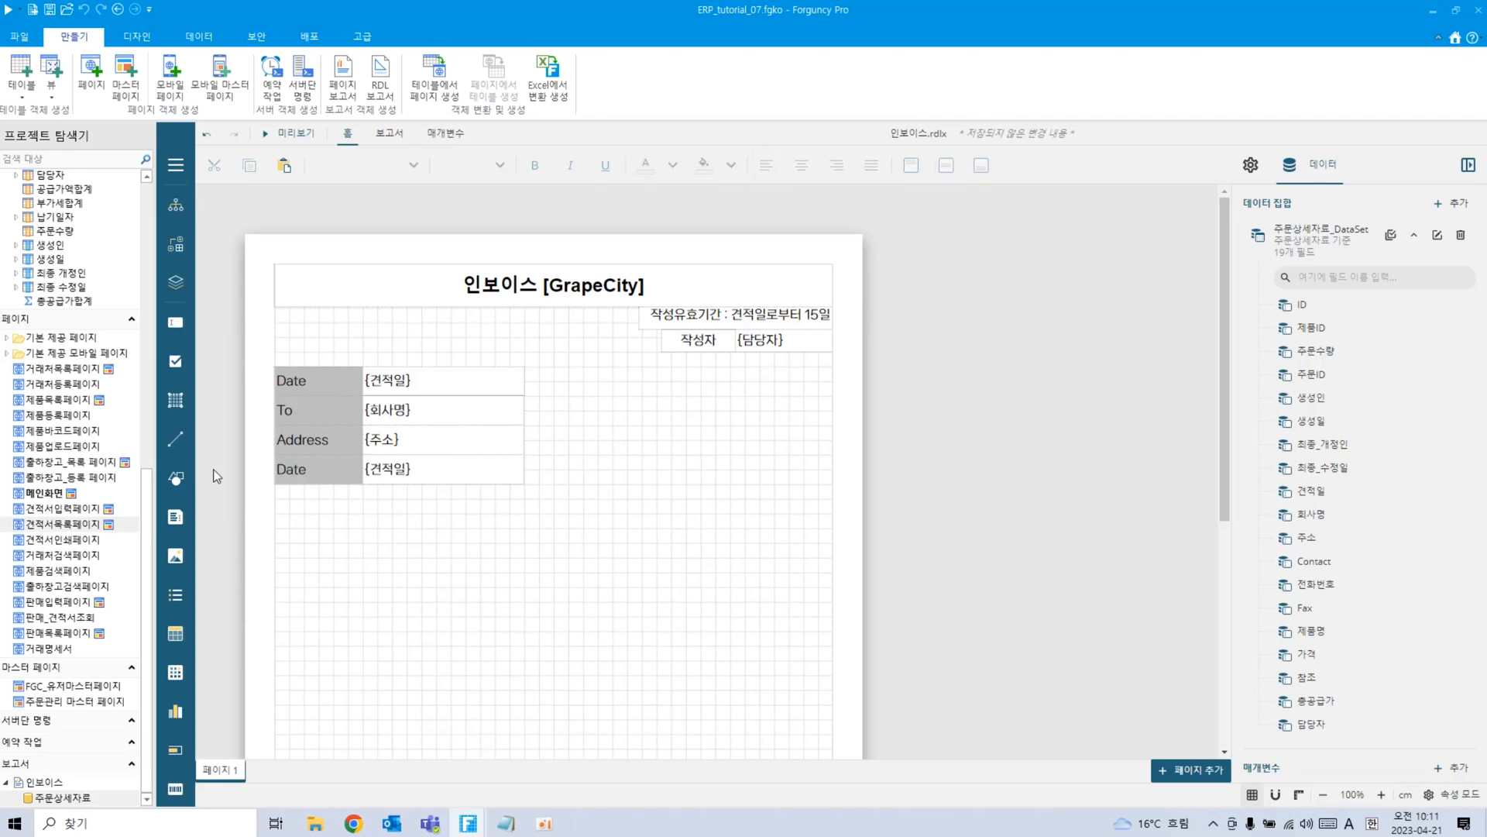
left_click(324, 479)
double_click(326, 474)
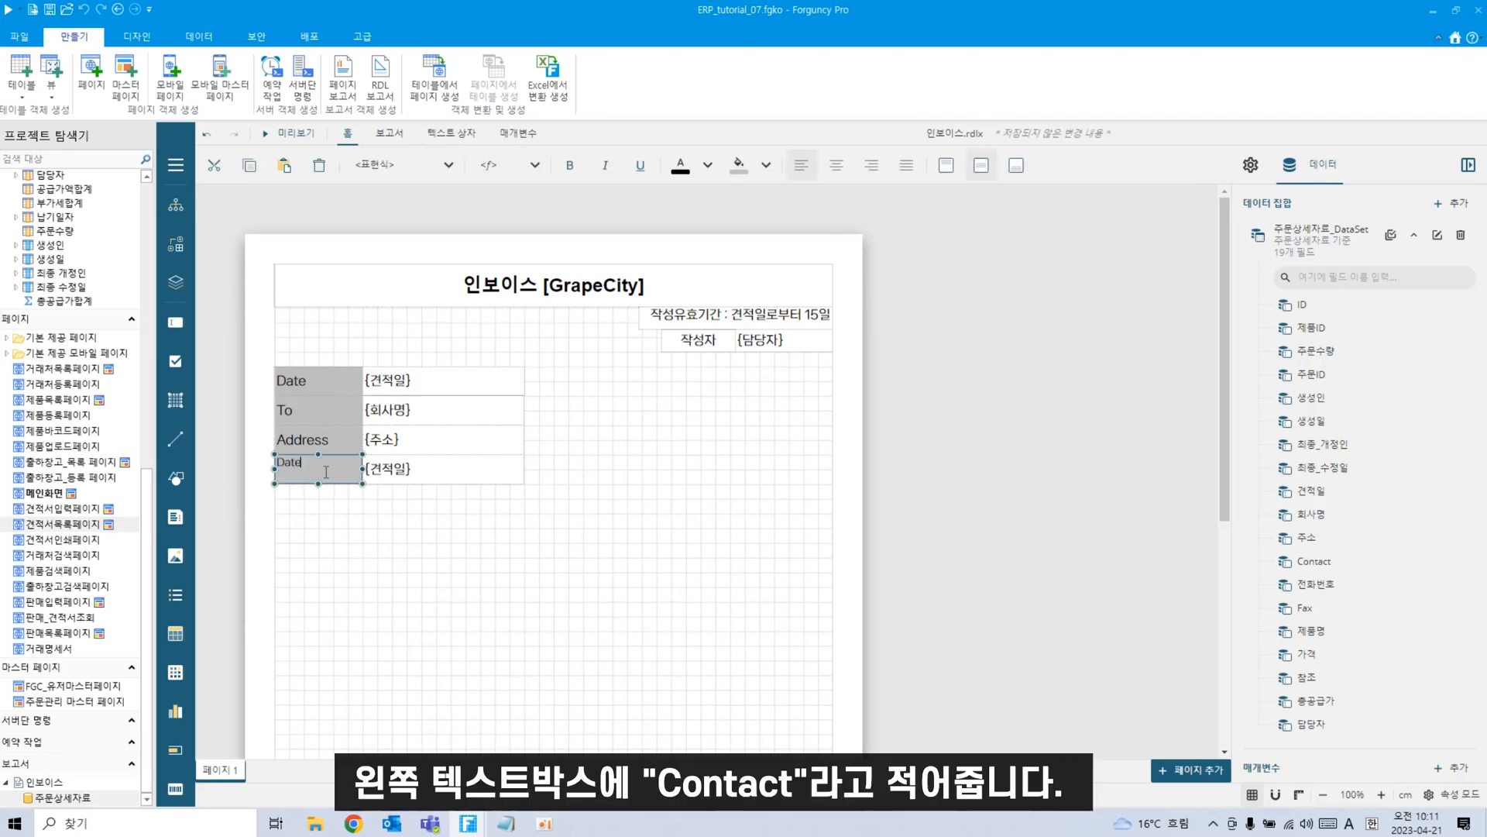
key("BackSpace")
key("BackSpace")
key("BackSpace")
type("ㅊ")
key("BackSpace")
key("Hangul")
type("C")
left_click(434, 469)
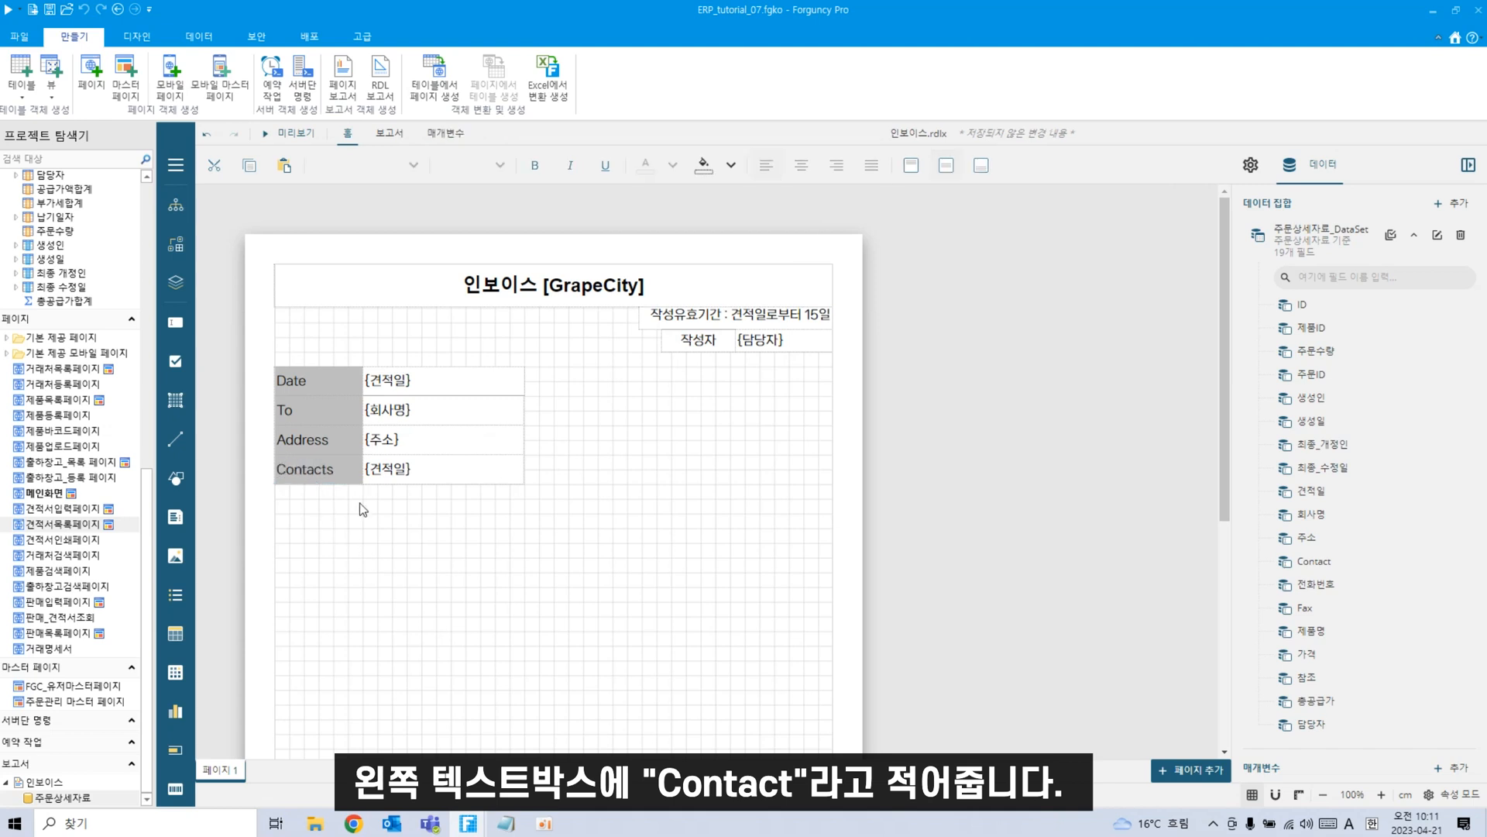
double_click(398, 469)
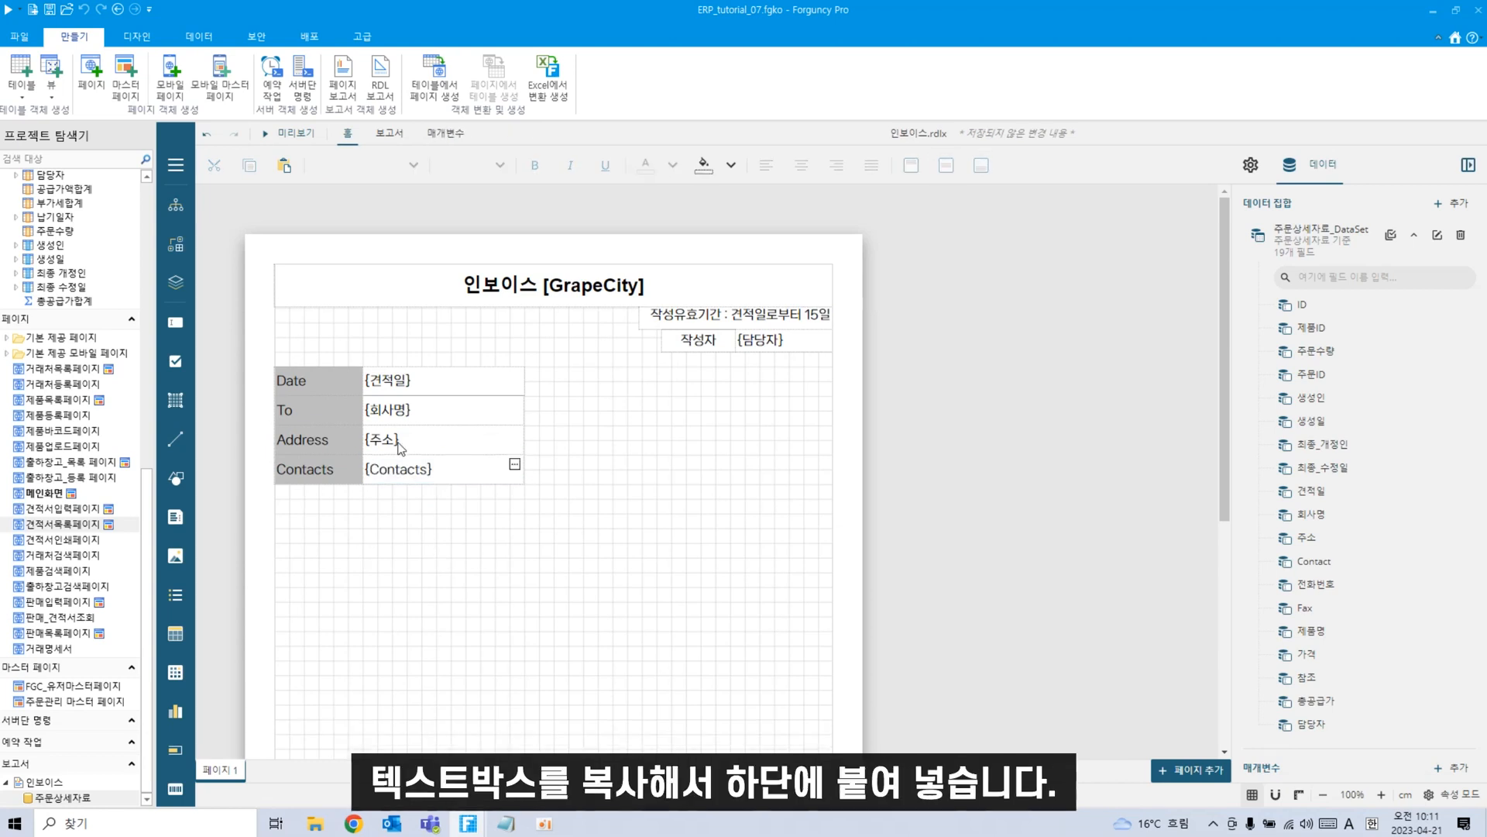
Paste another row copy below Contacts and relabel it 'Tel'.
key("ctrl+v")
left_click_drag(373, 323, 341, 512)
double_click(331, 498)
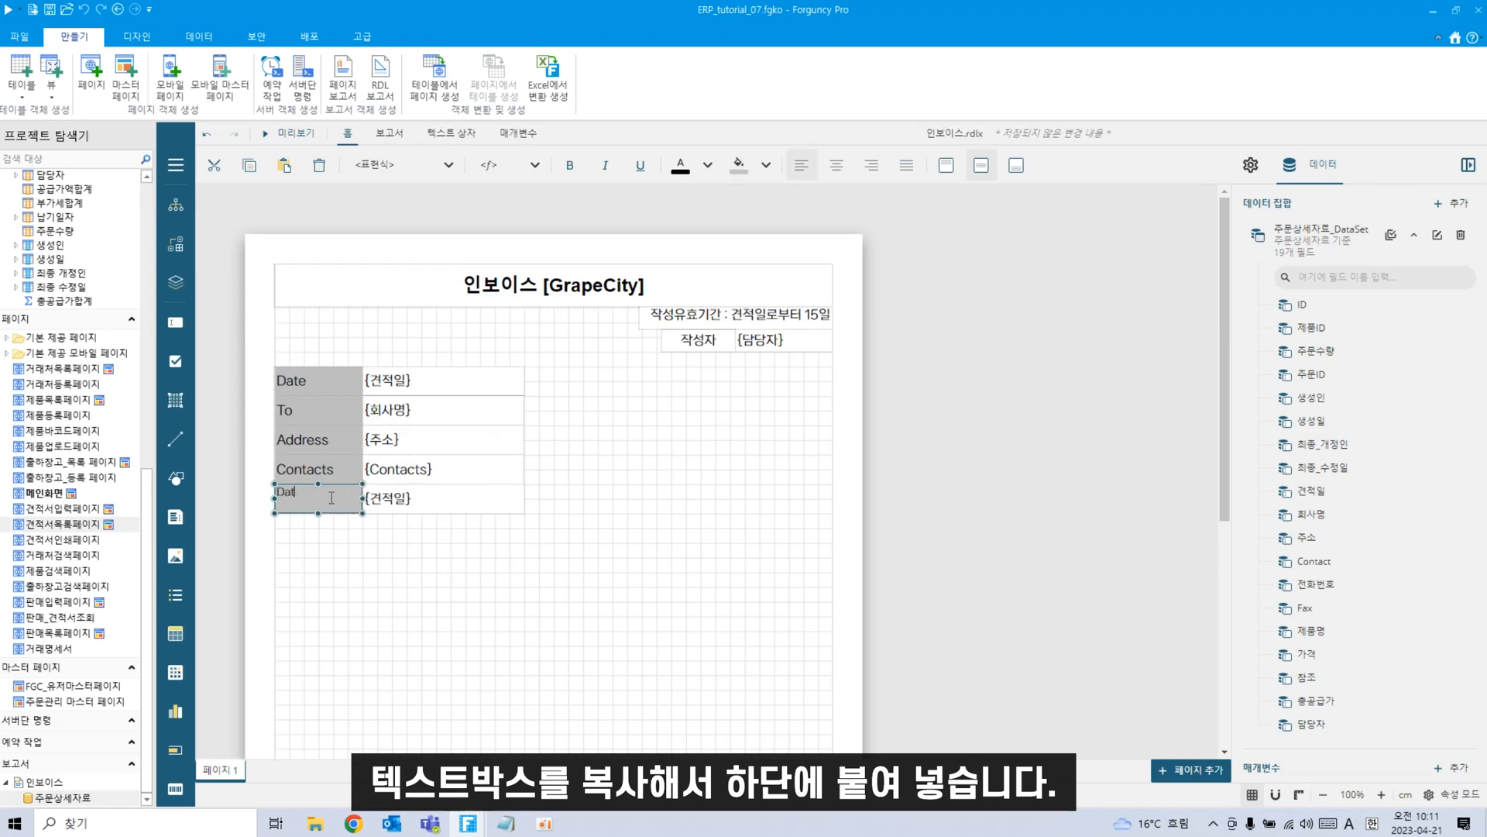
key("BackSpace")
key("BackSpace")
key("Hangul")
type("ㅆ")
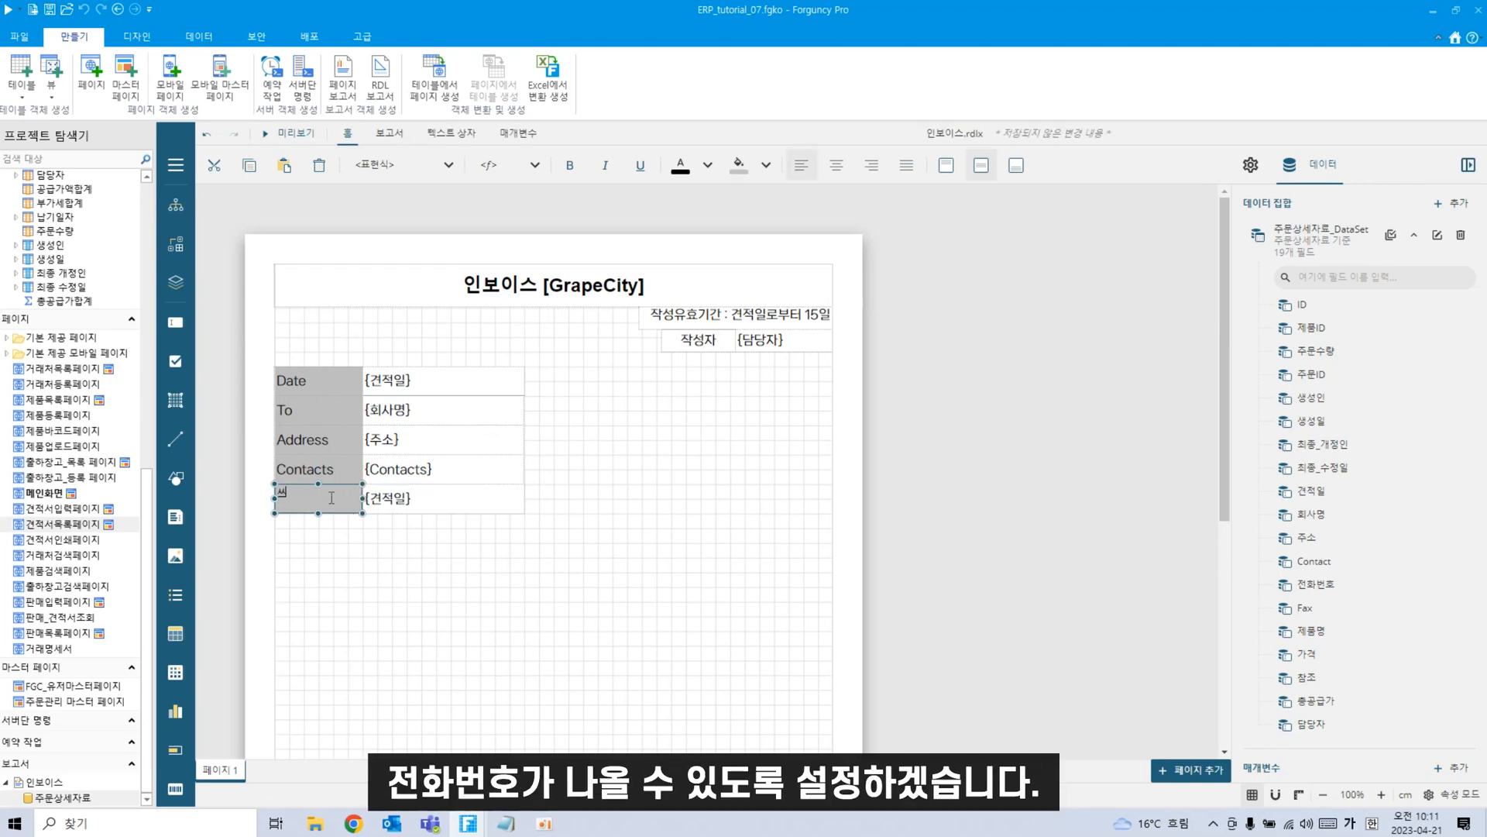
key("BackSpace")
key("Hangul")
type("Tel")
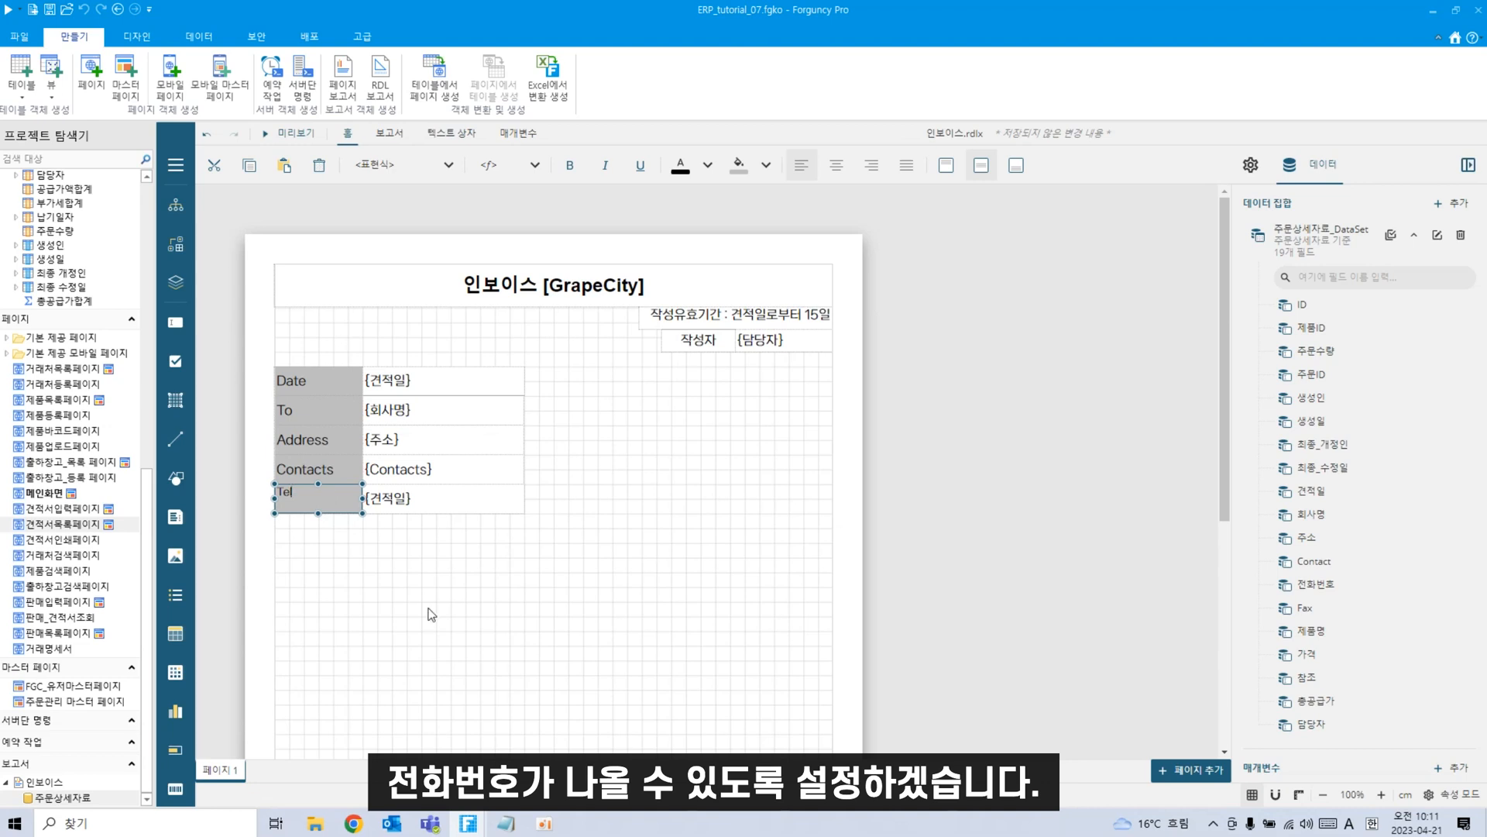
left_click(432, 614)
Bind the Tel value box to {전화번호} and paste another row copy.
double_click(403, 503)
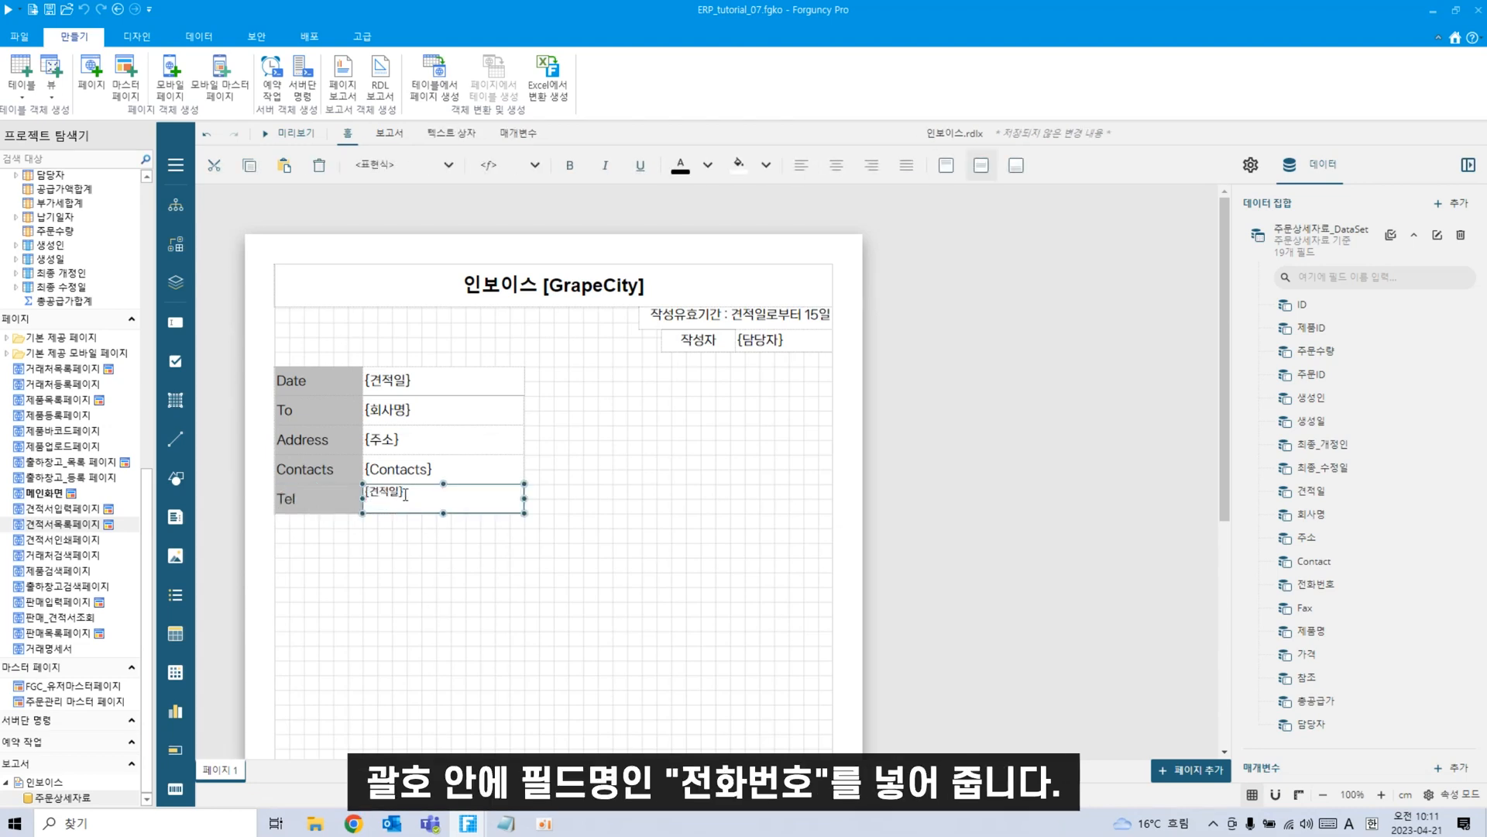
key("BackSpace")
key("BackSpace")
key("BackSpace")
key("Hangul")
type("전화번호")
left_click(449, 627)
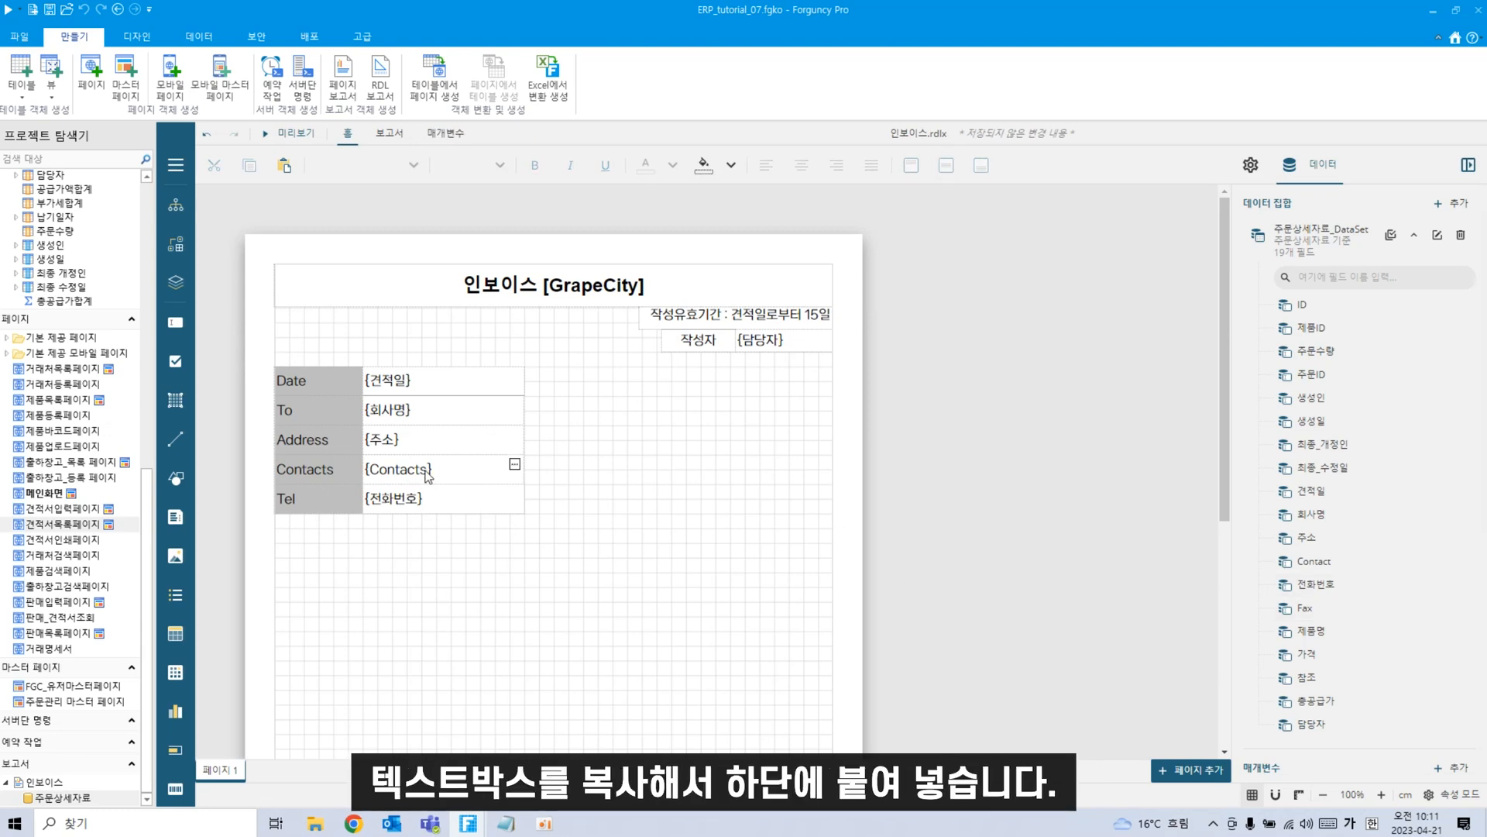
key("ctrl+v")
Place the copied row below Tel as a Fax row bound to {Fax}.
left_click_drag(387, 325, 346, 542)
double_click(336, 526)
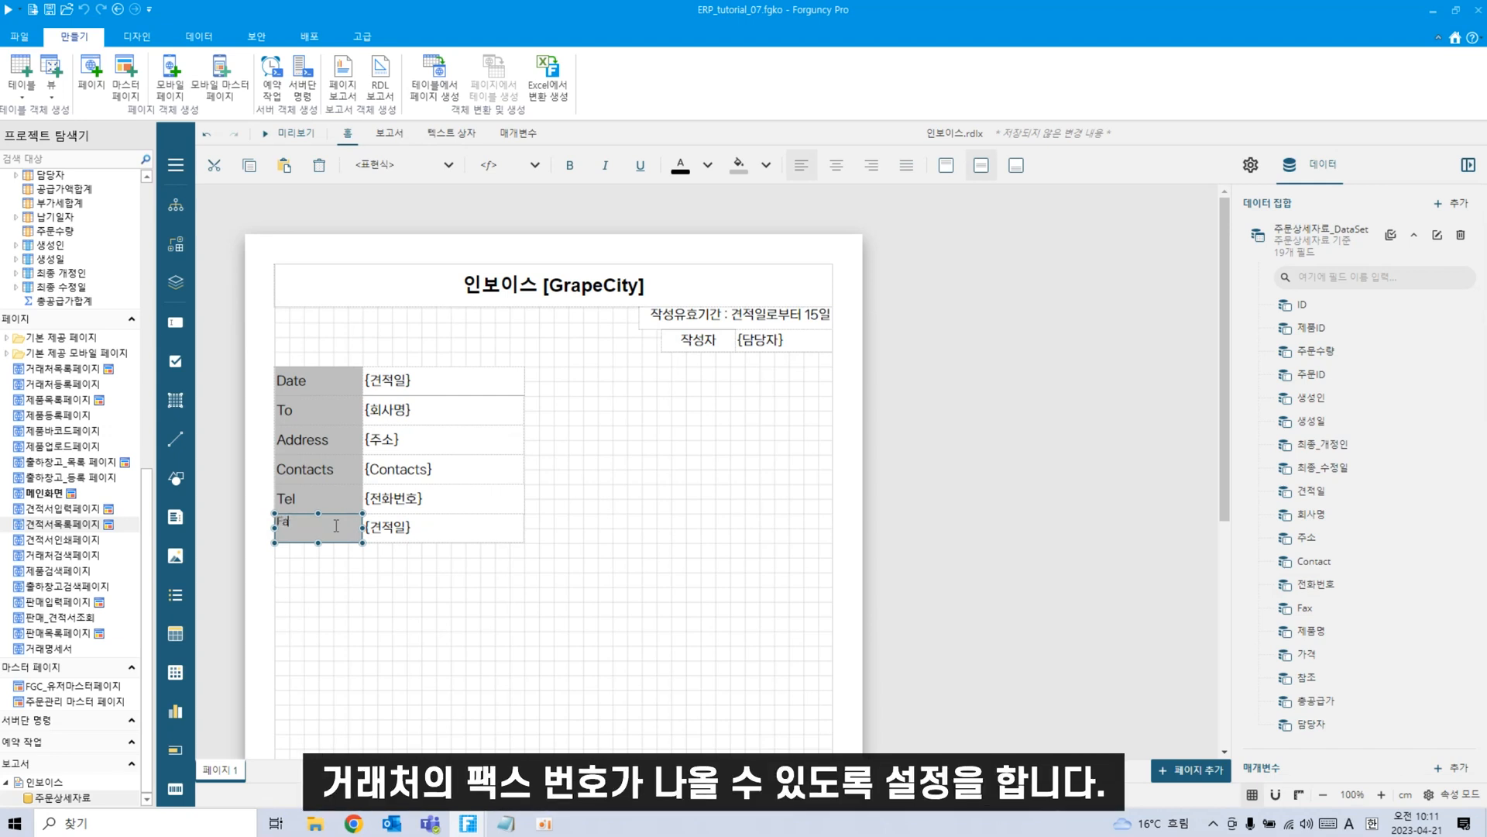
double_click(395, 531)
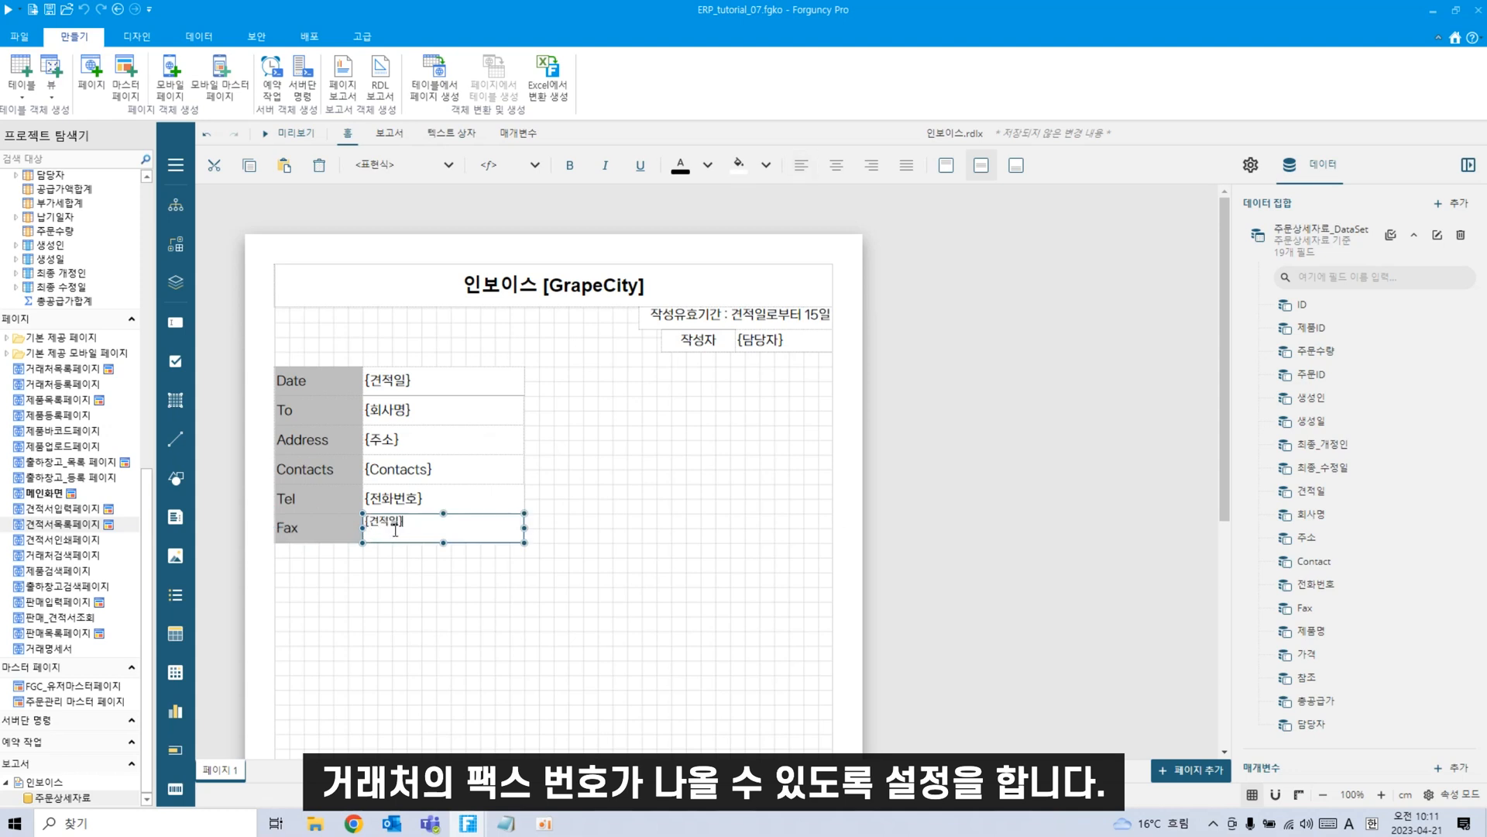
key("BackSpace")
key("BackSpace")
key("BackSpace")
key("BackSpace")
key("BackSpace")
type("{F}")
type("a")
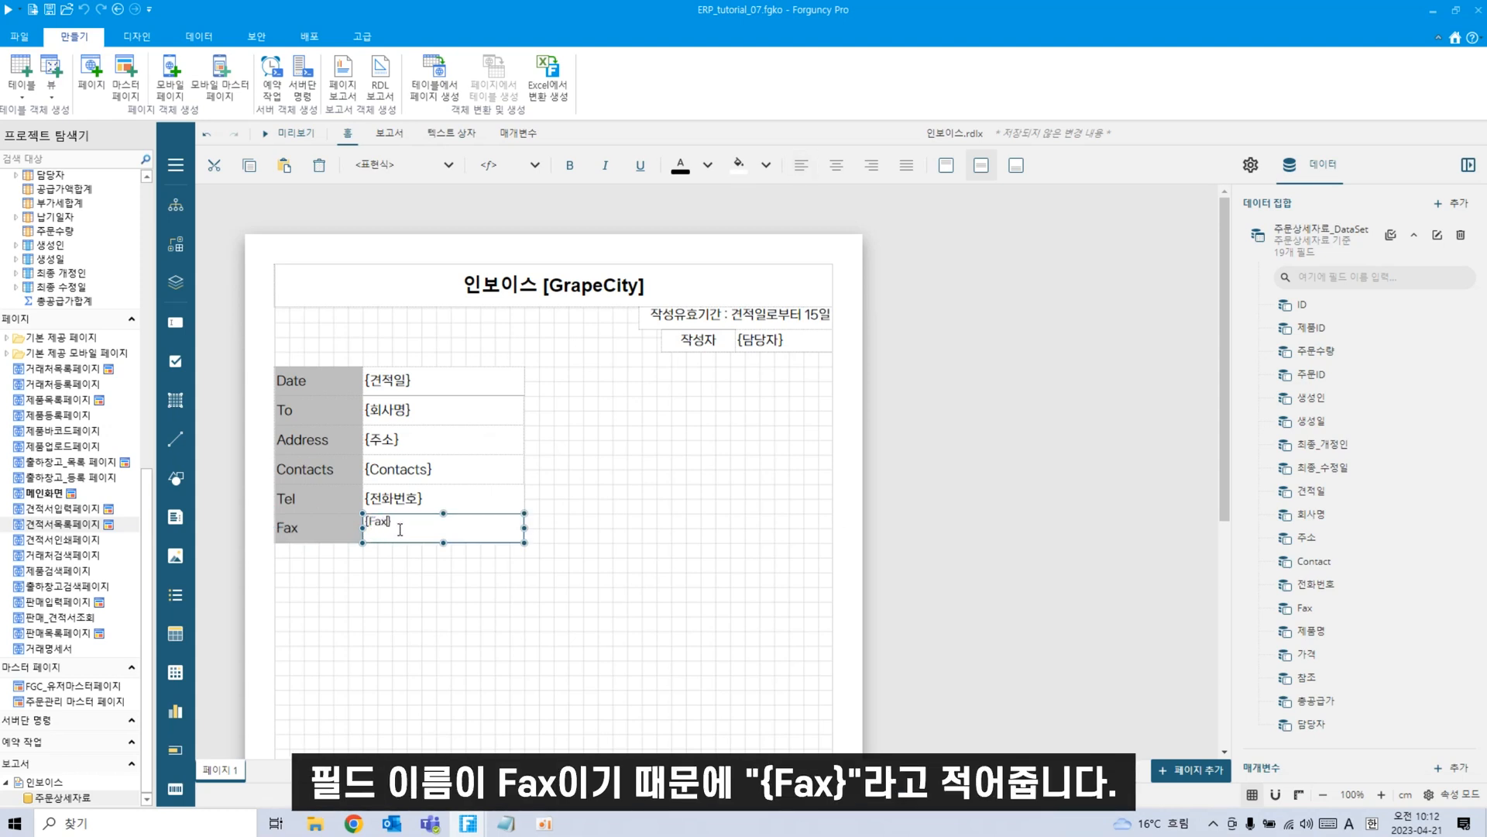
type("x")
left_click(457, 642)
Paste another row copy below Fax and relabel it 'E-mail'.
key("ctrl+v")
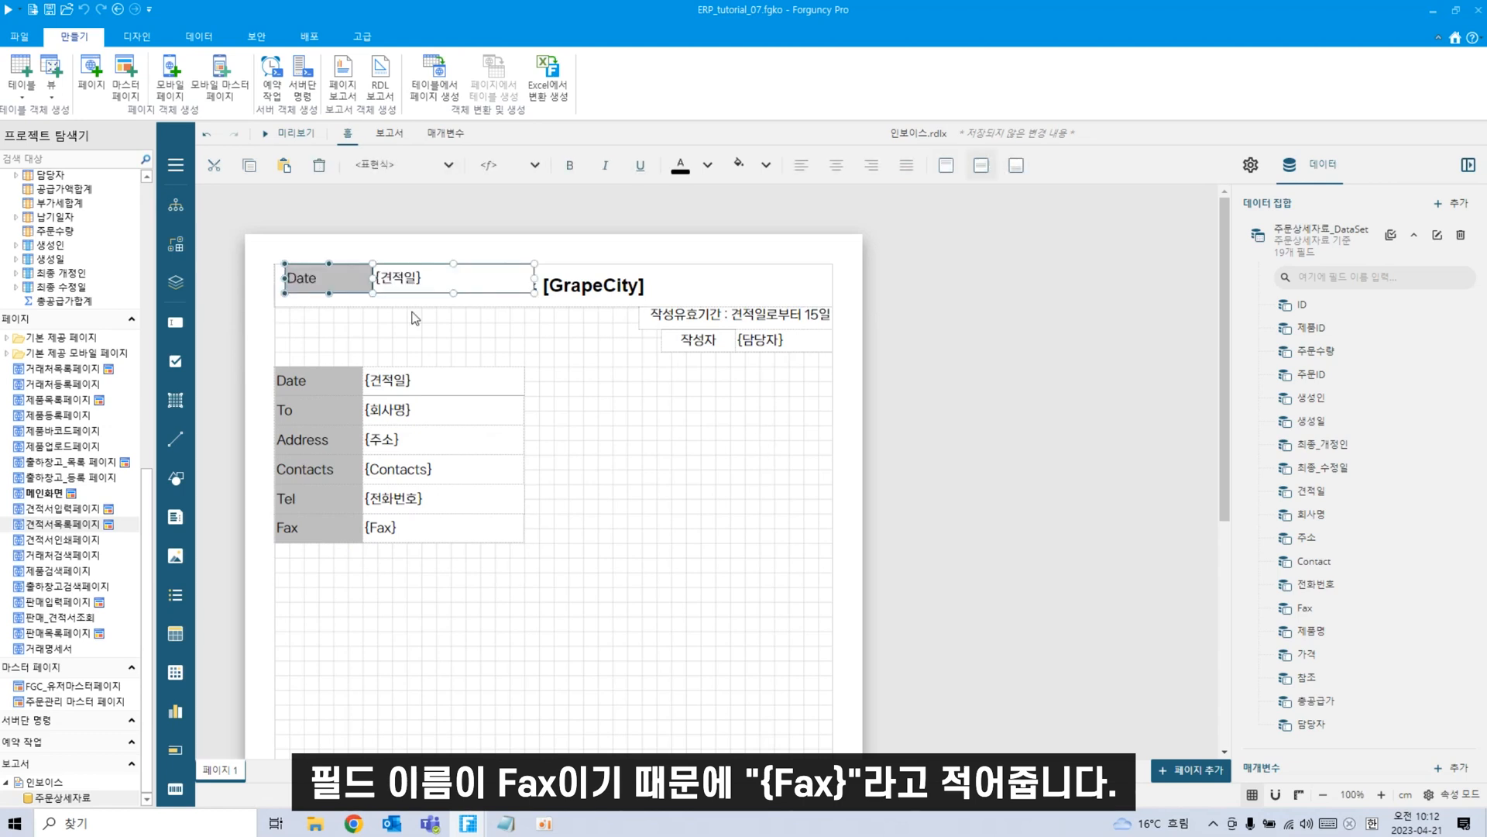
left_click_drag(347, 291, 337, 571)
scroll(694, 535, "down", 2)
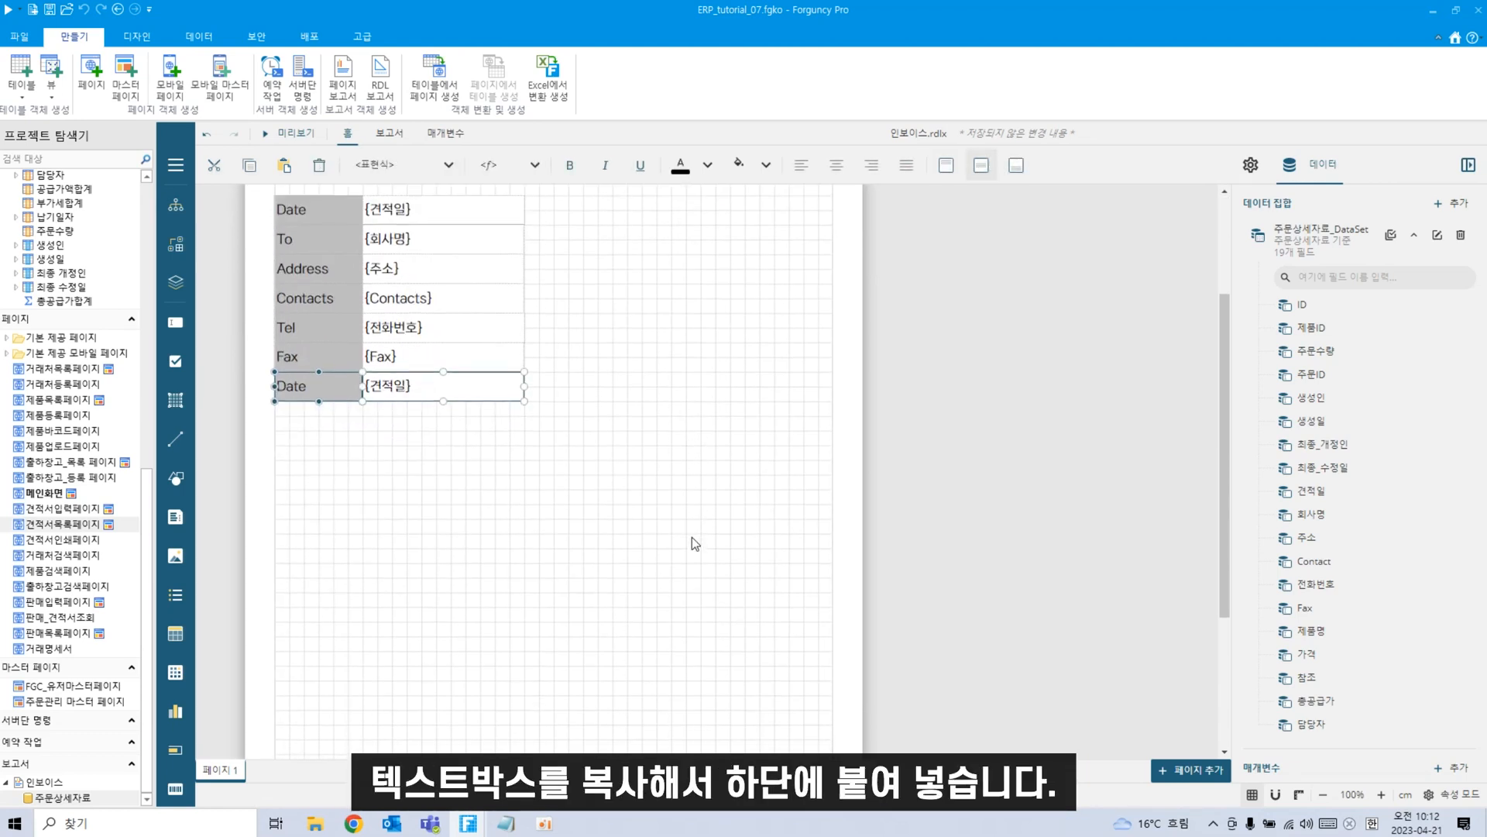
scroll(693, 533, "up", 1)
left_click(663, 550)
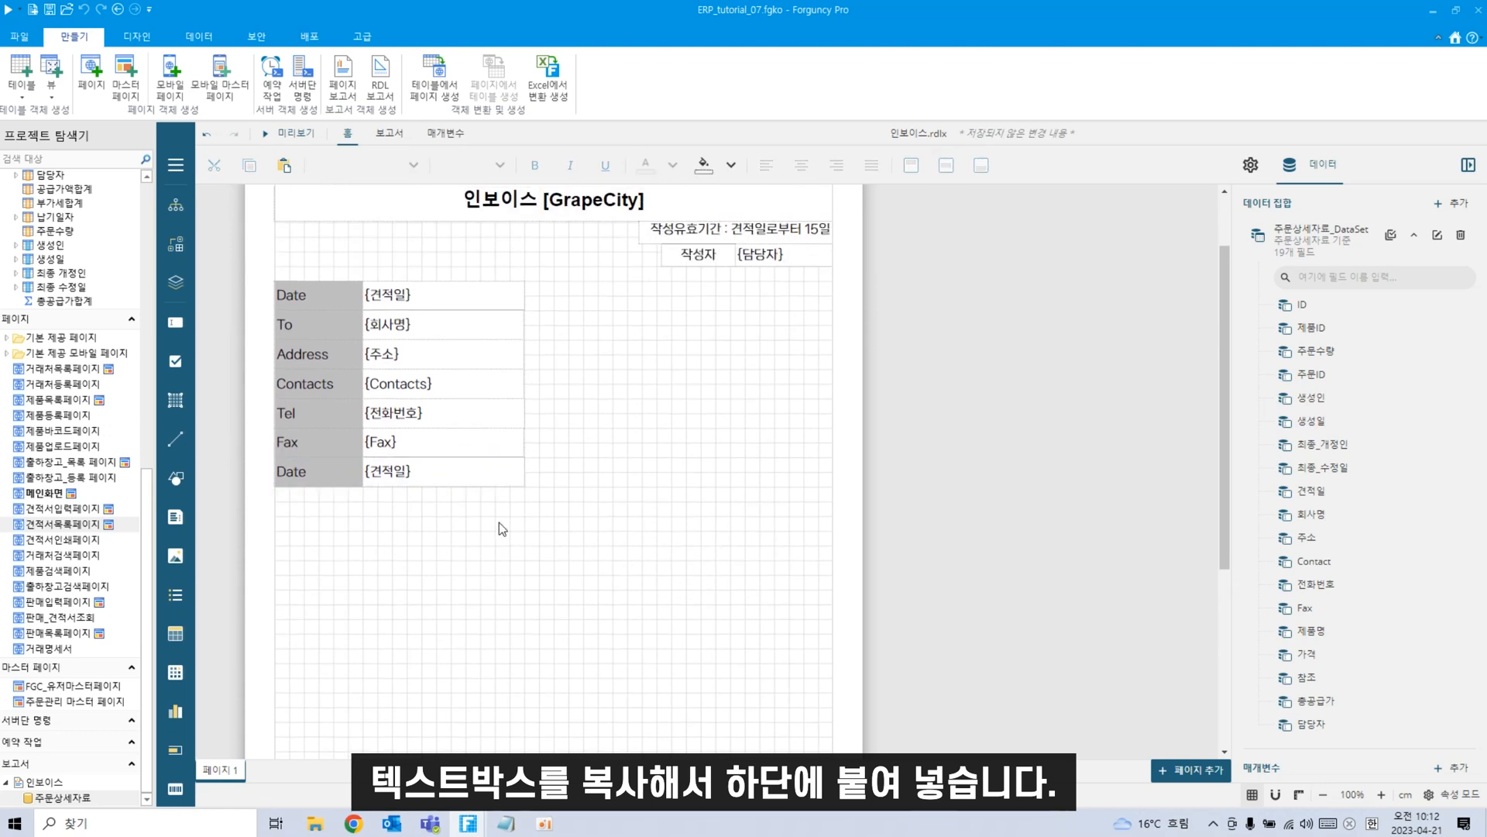
double_click(323, 478)
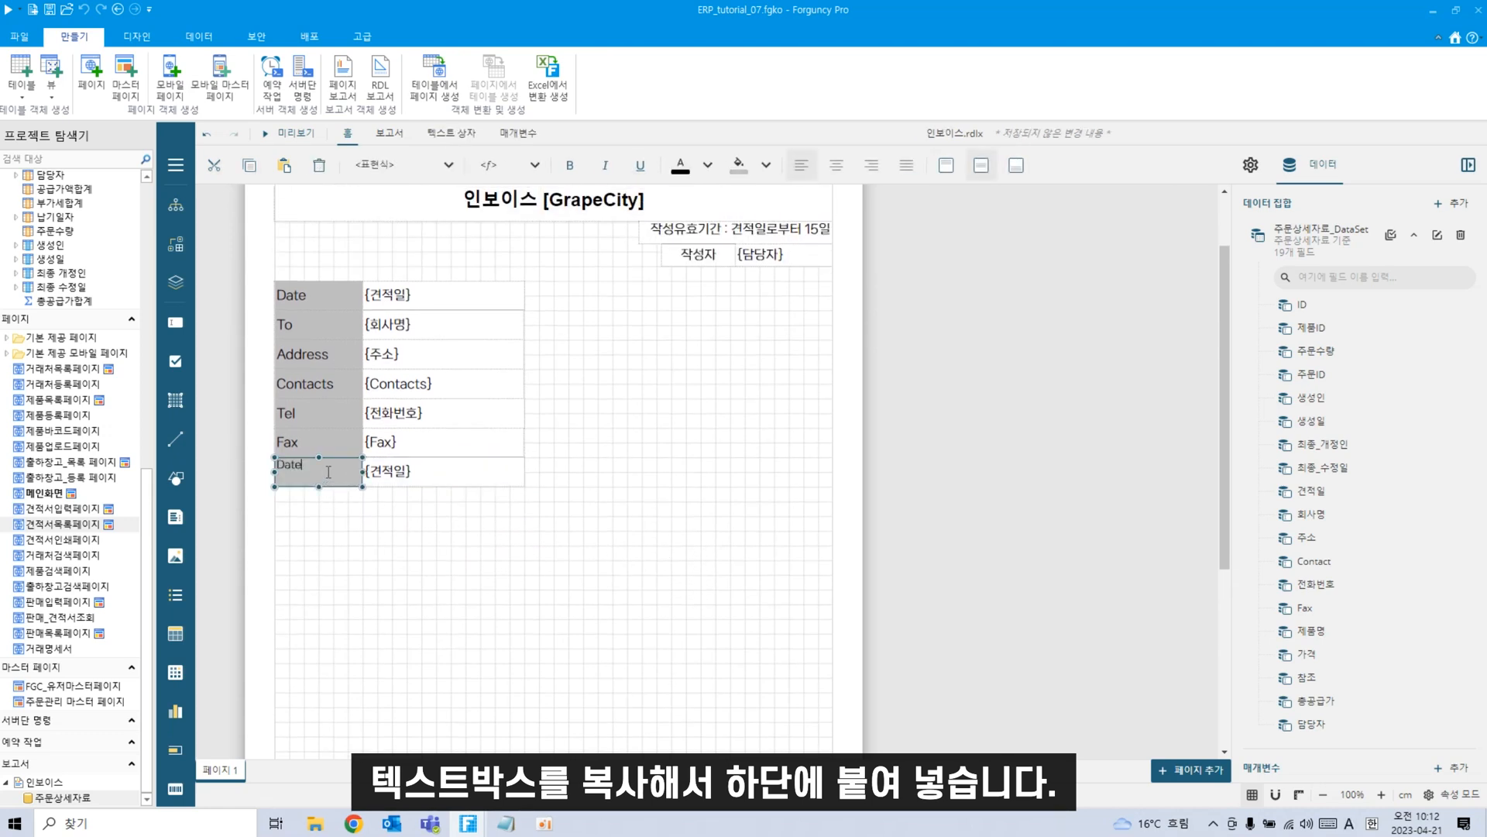
key("BackSpace")
type("ㄸ")
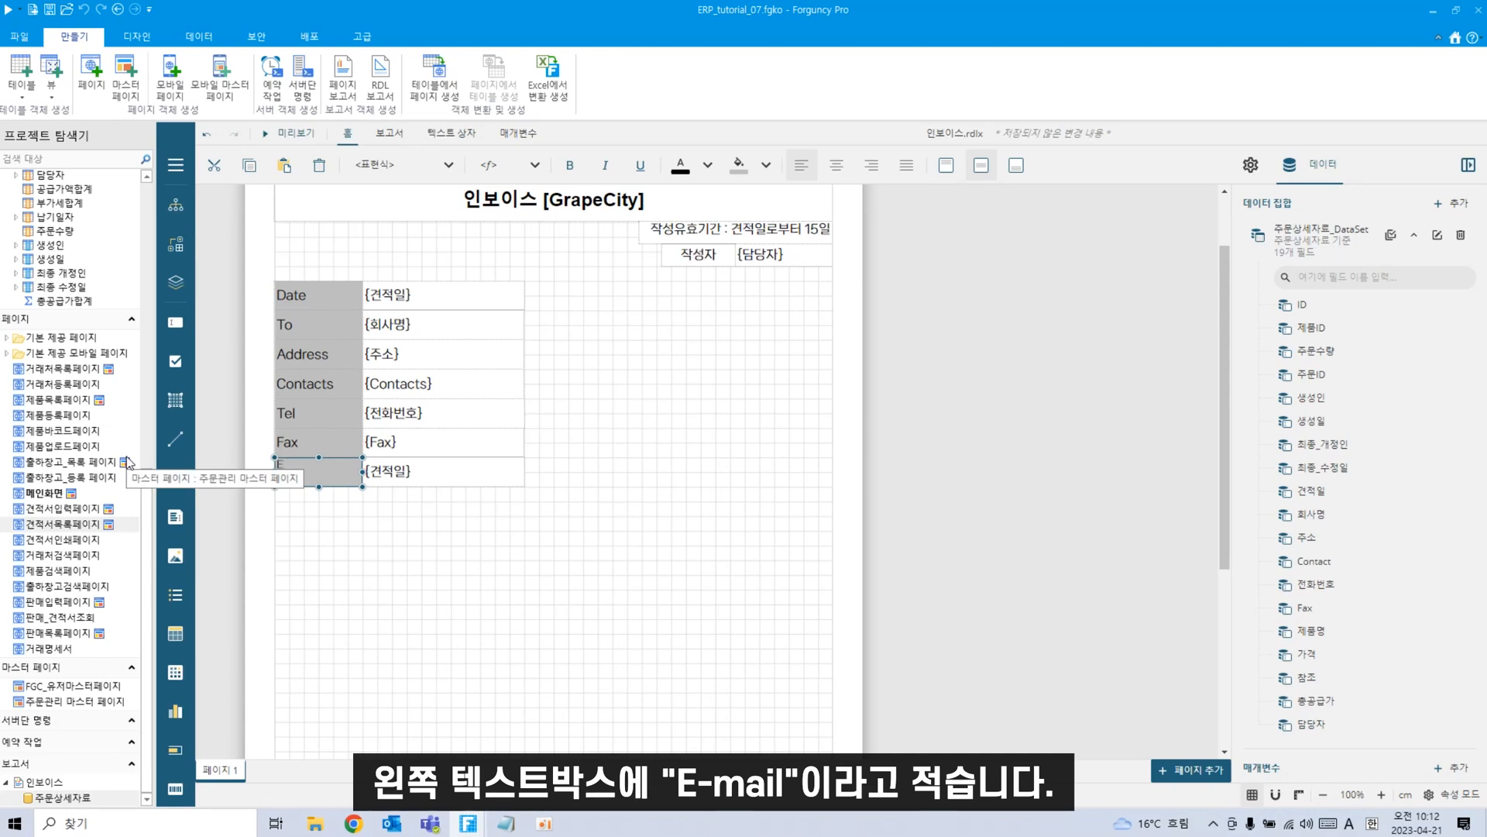
left_click(641, 581)
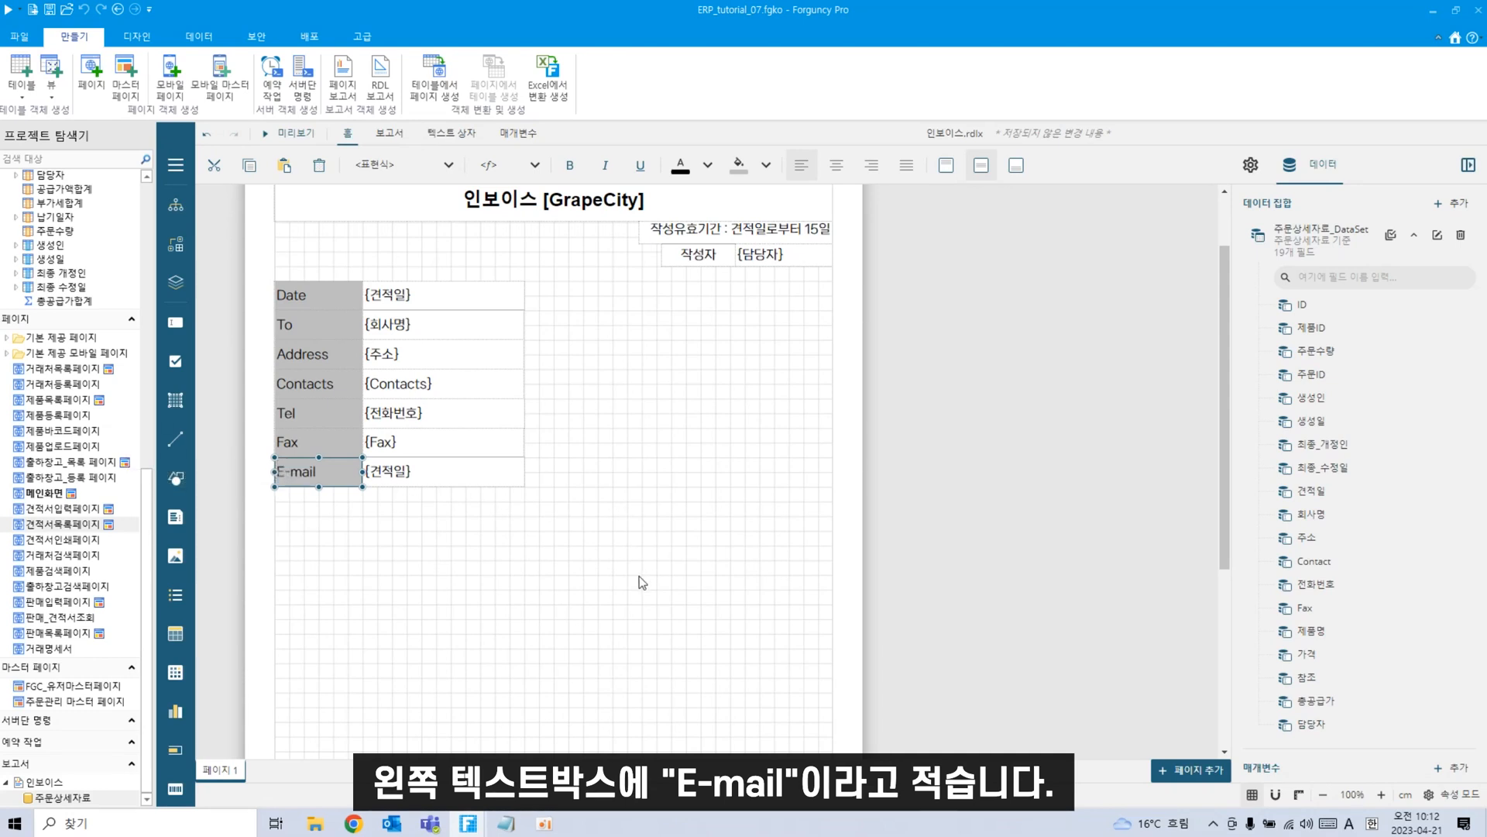
Bind the E-mail value box to the {Email} field.
double_click(395, 476)
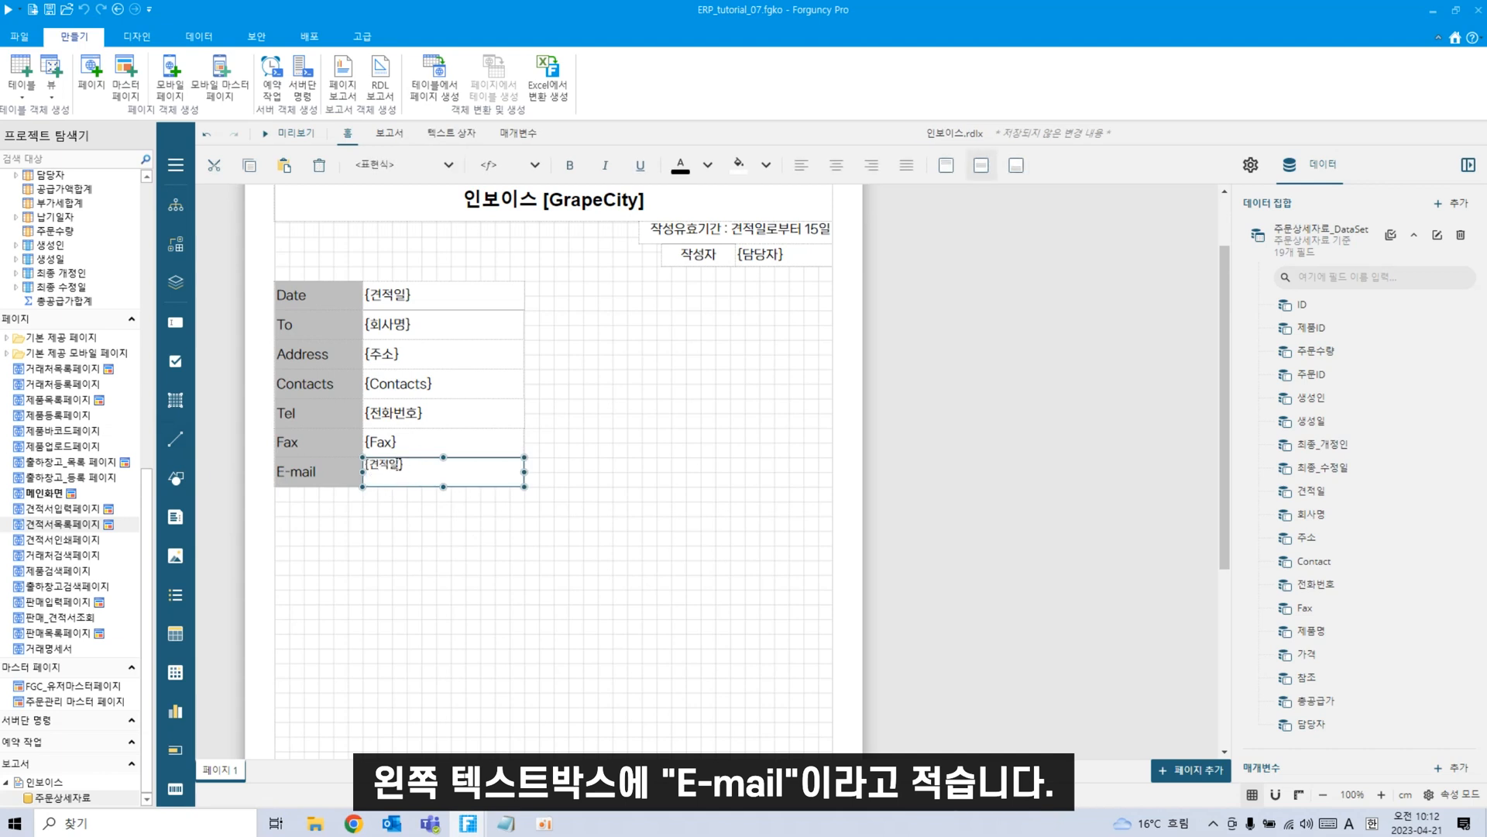
type("Em")
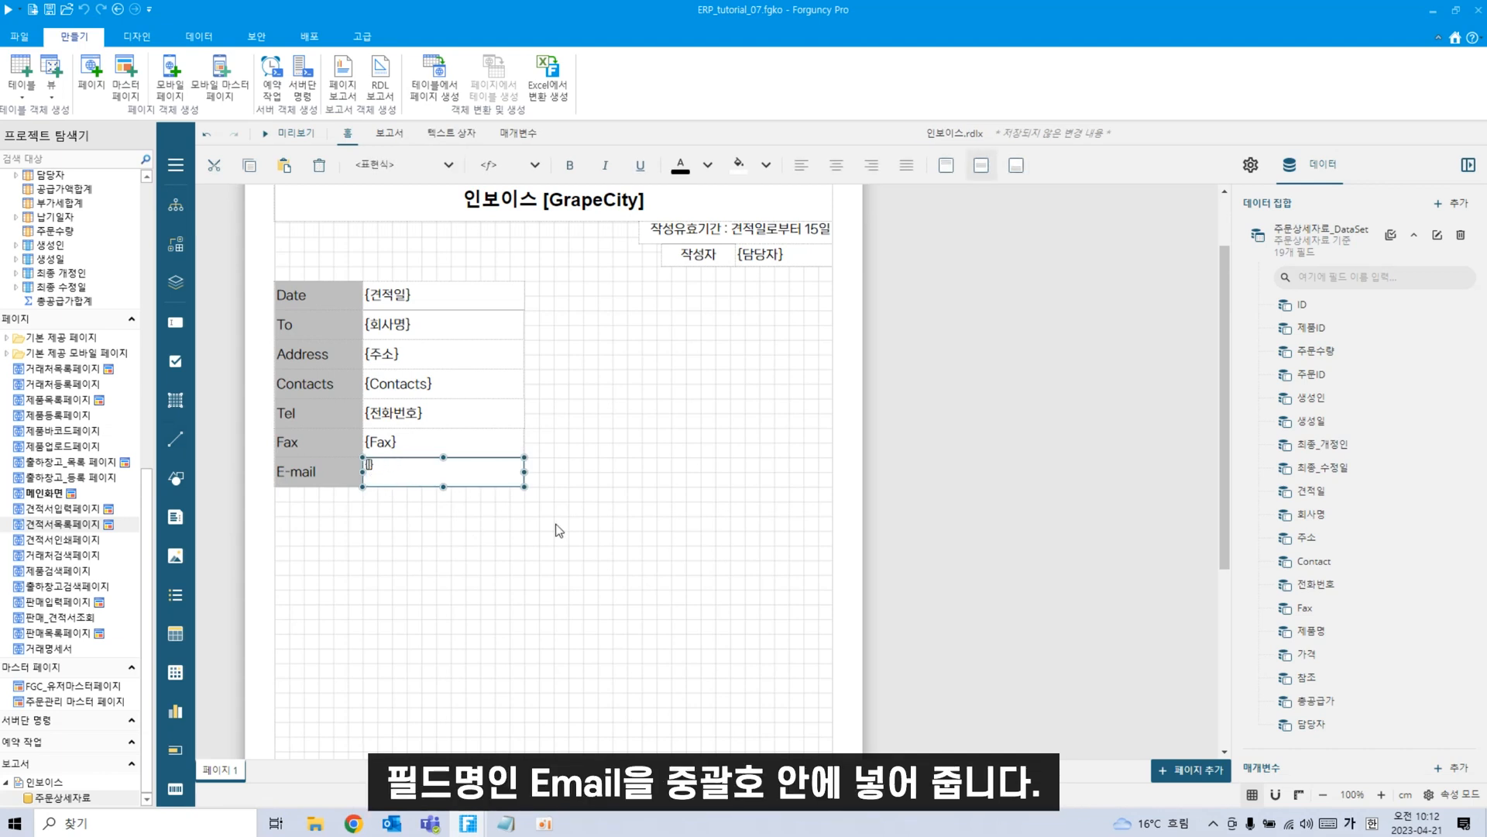
type("ail")
left_click(591, 603)
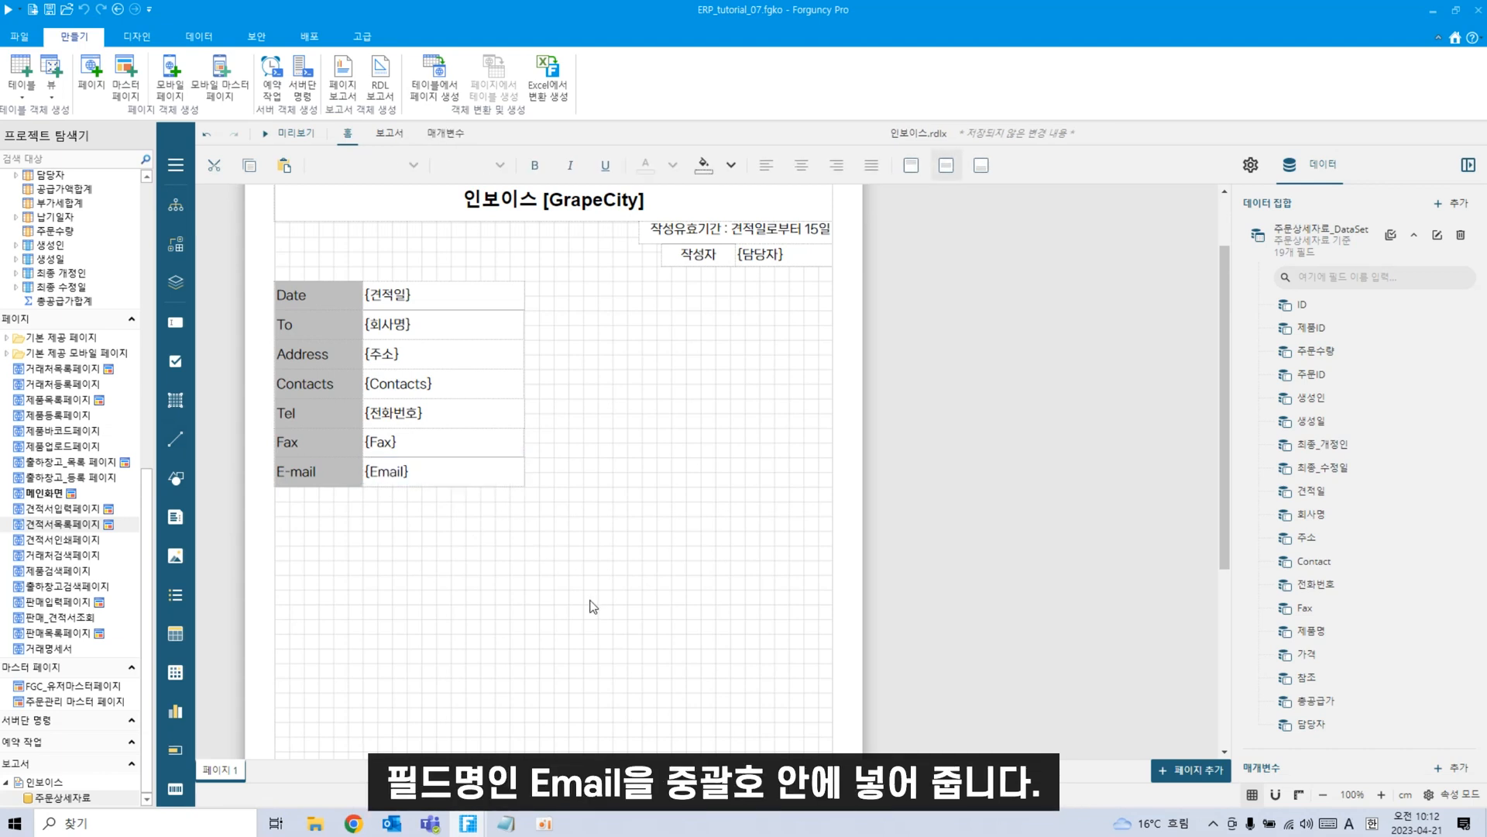
left_click(507, 300)
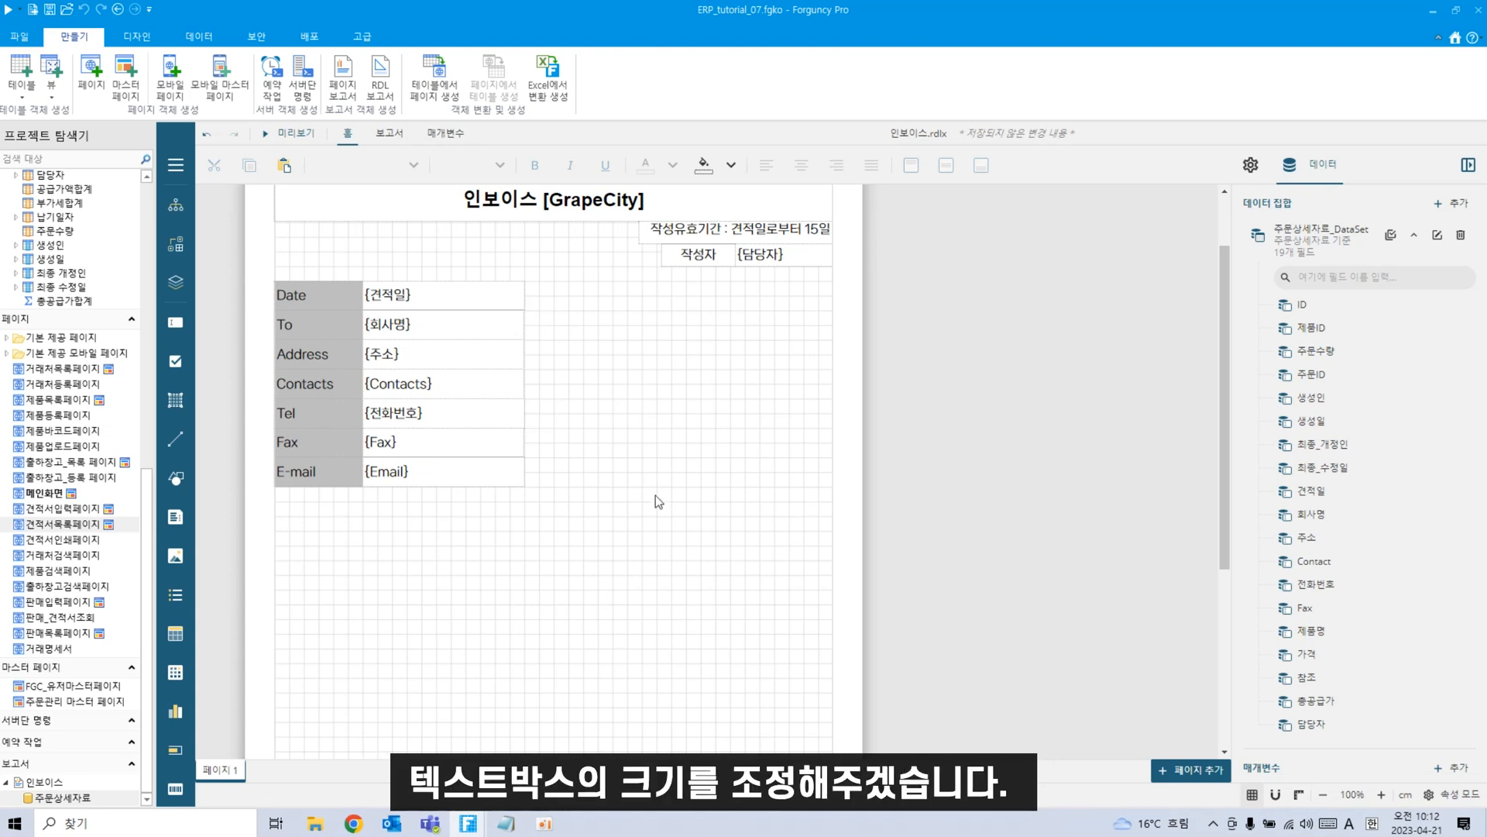
Widen the {견적일}, {회사명}, {주소}, {Contacts}, {전화번호}, {Fax} and {Email} boxes to one right edge.
scroll(654, 556, "up", 1)
left_click(496, 376)
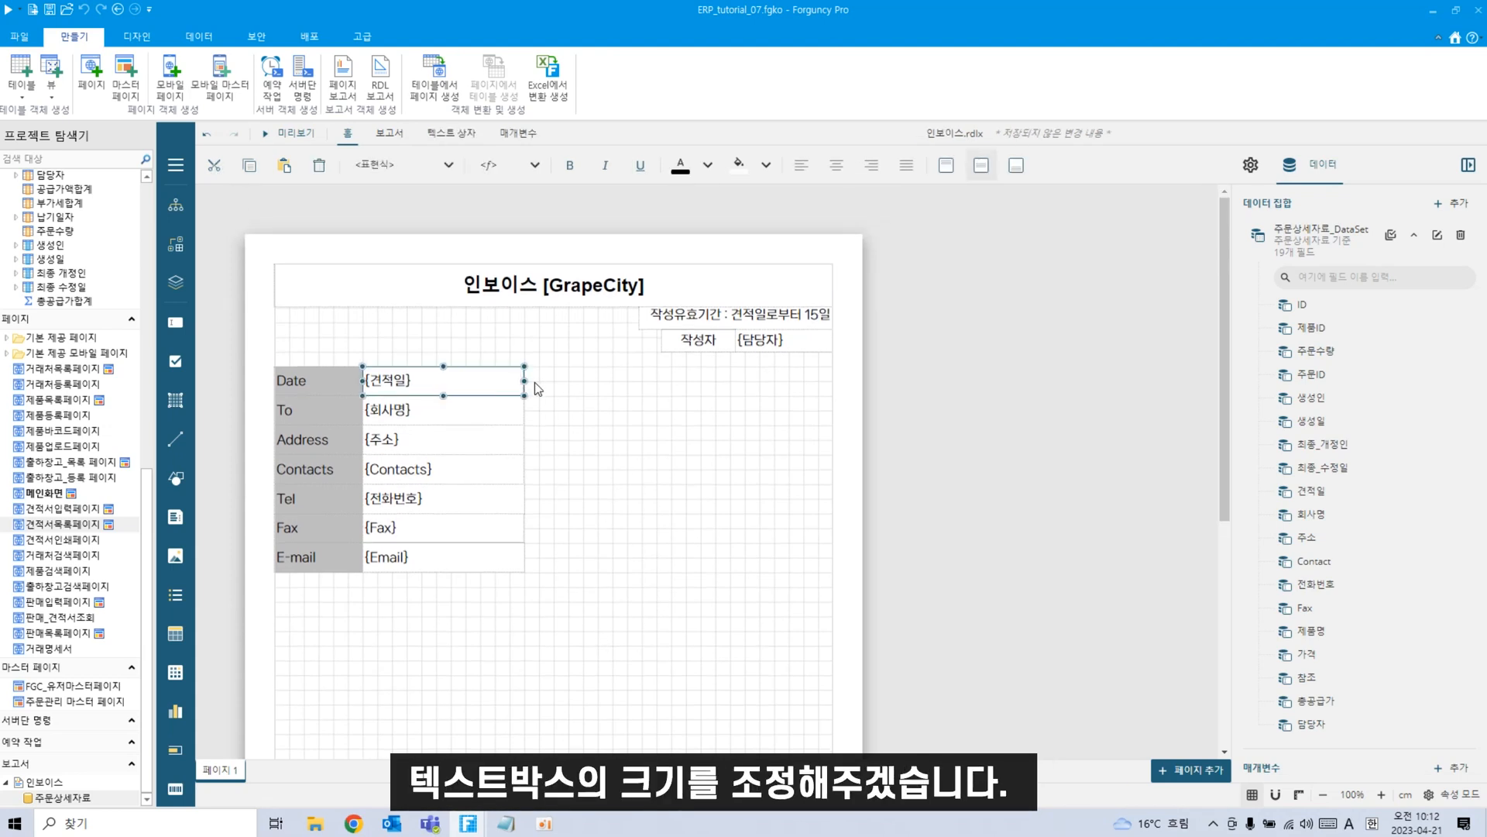
left_click_drag(524, 378, 538, 556)
left_click(498, 416)
left_click(496, 440)
left_click(519, 468)
left_click(514, 498)
left_click(515, 526)
left_click(495, 559)
left_click(636, 620)
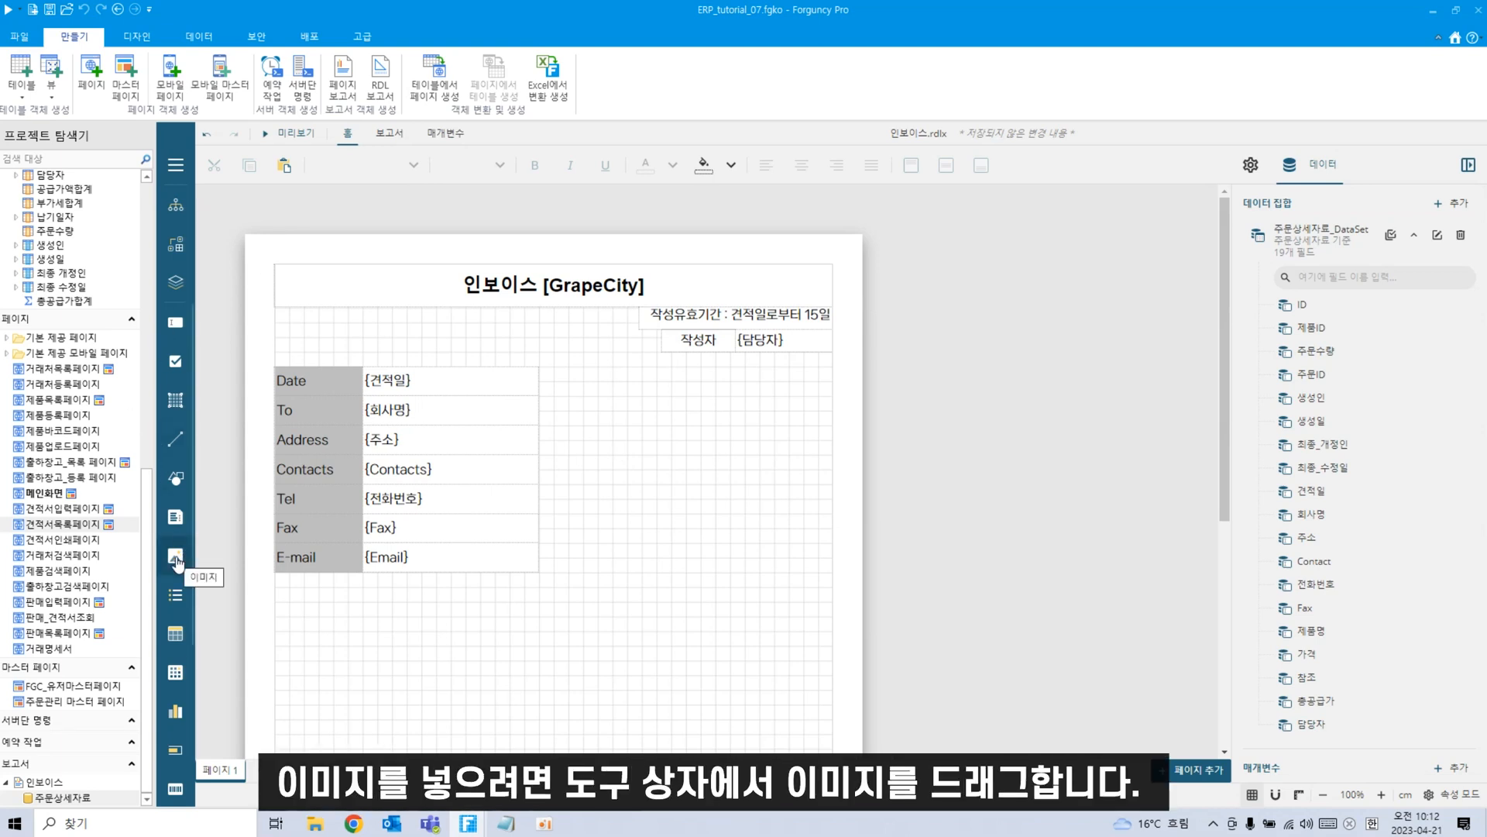
Draw an image box right of the info table and embed 캡처.PNG from Downloads.
left_click_drag(177, 564, 832, 543)
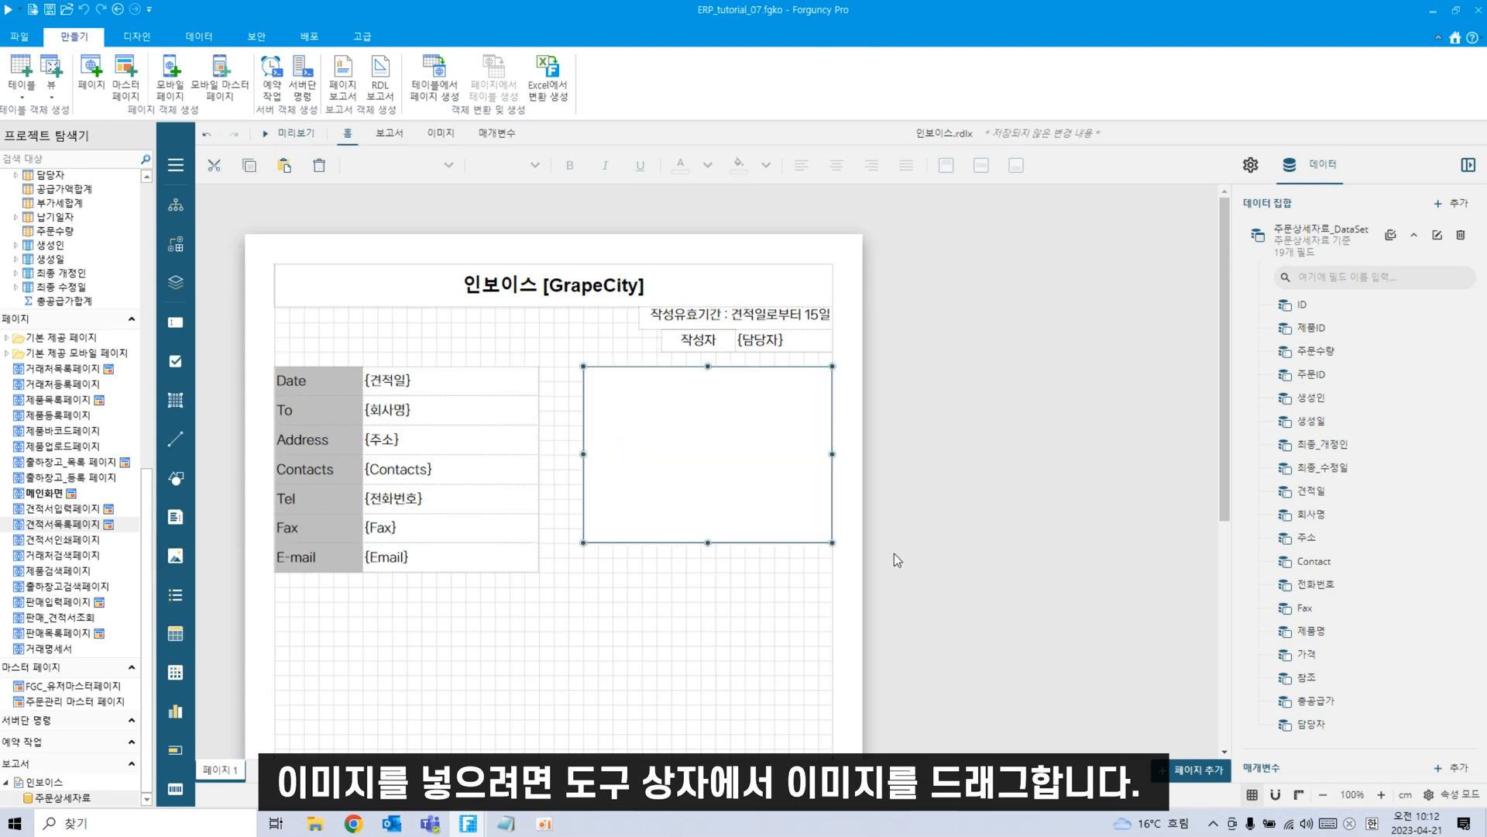
left_click(1251, 165)
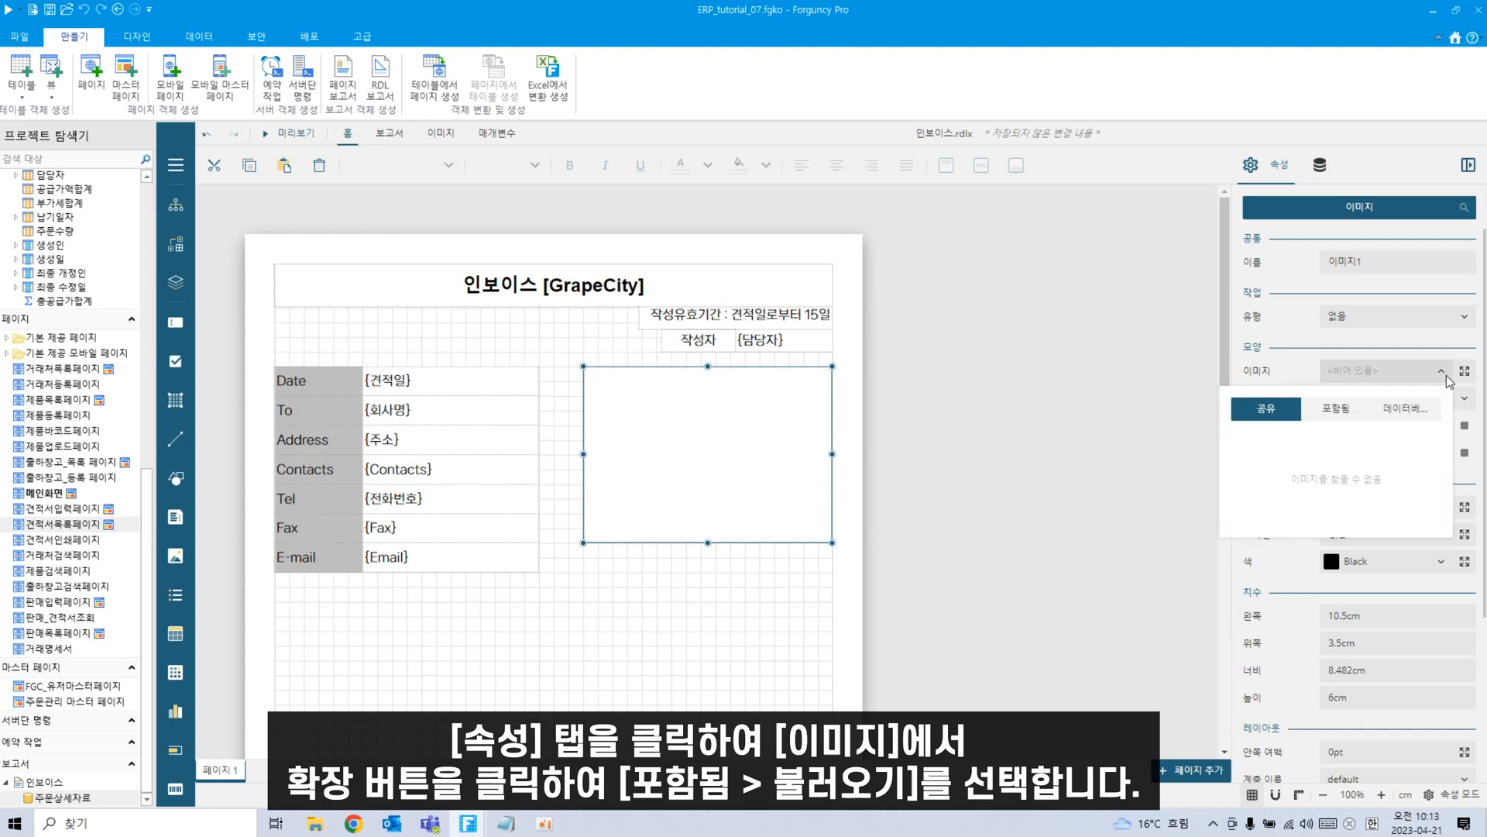
left_click(1349, 411)
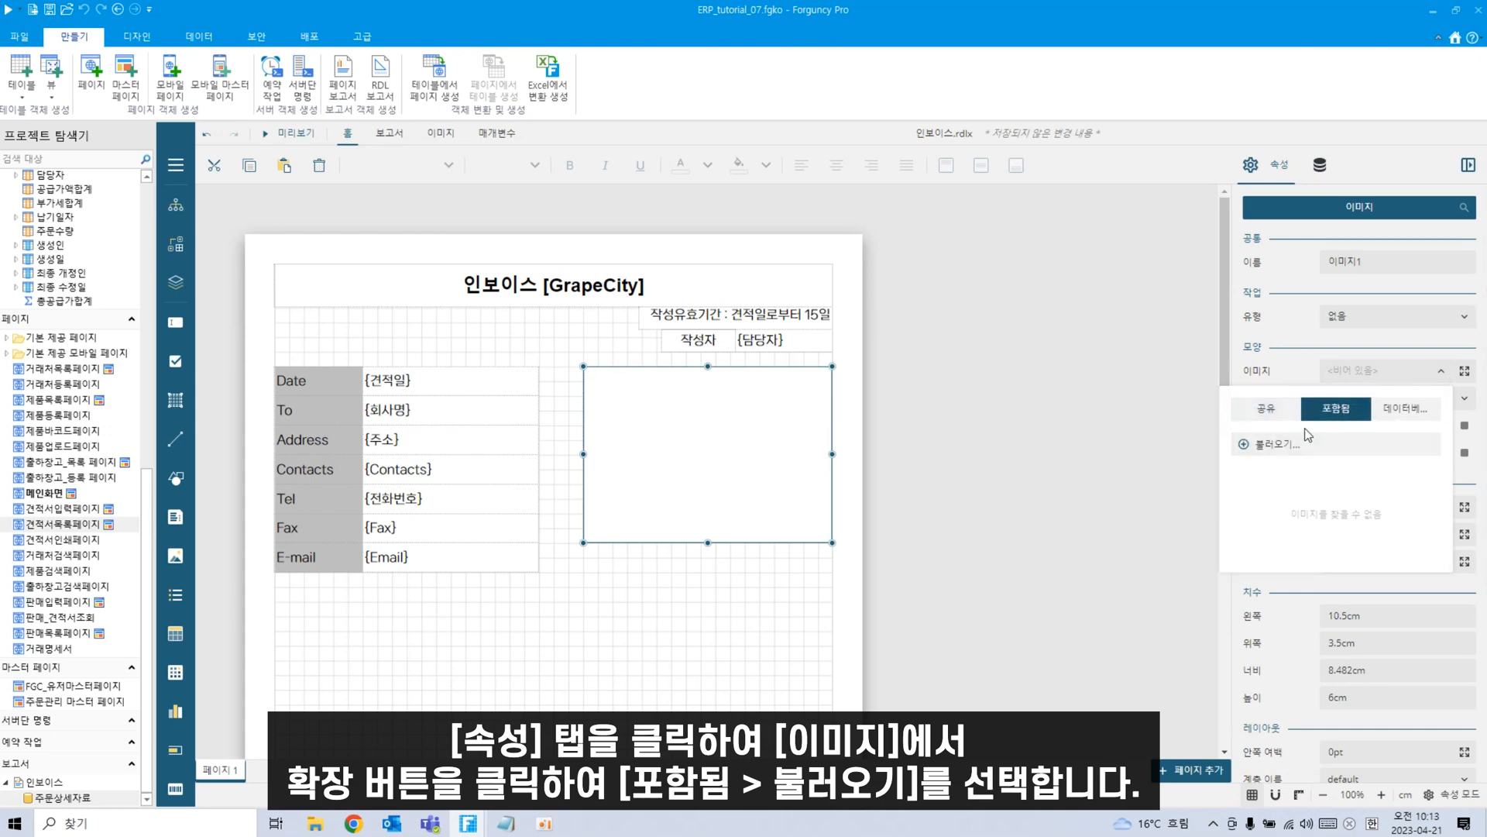
left_click(1259, 445)
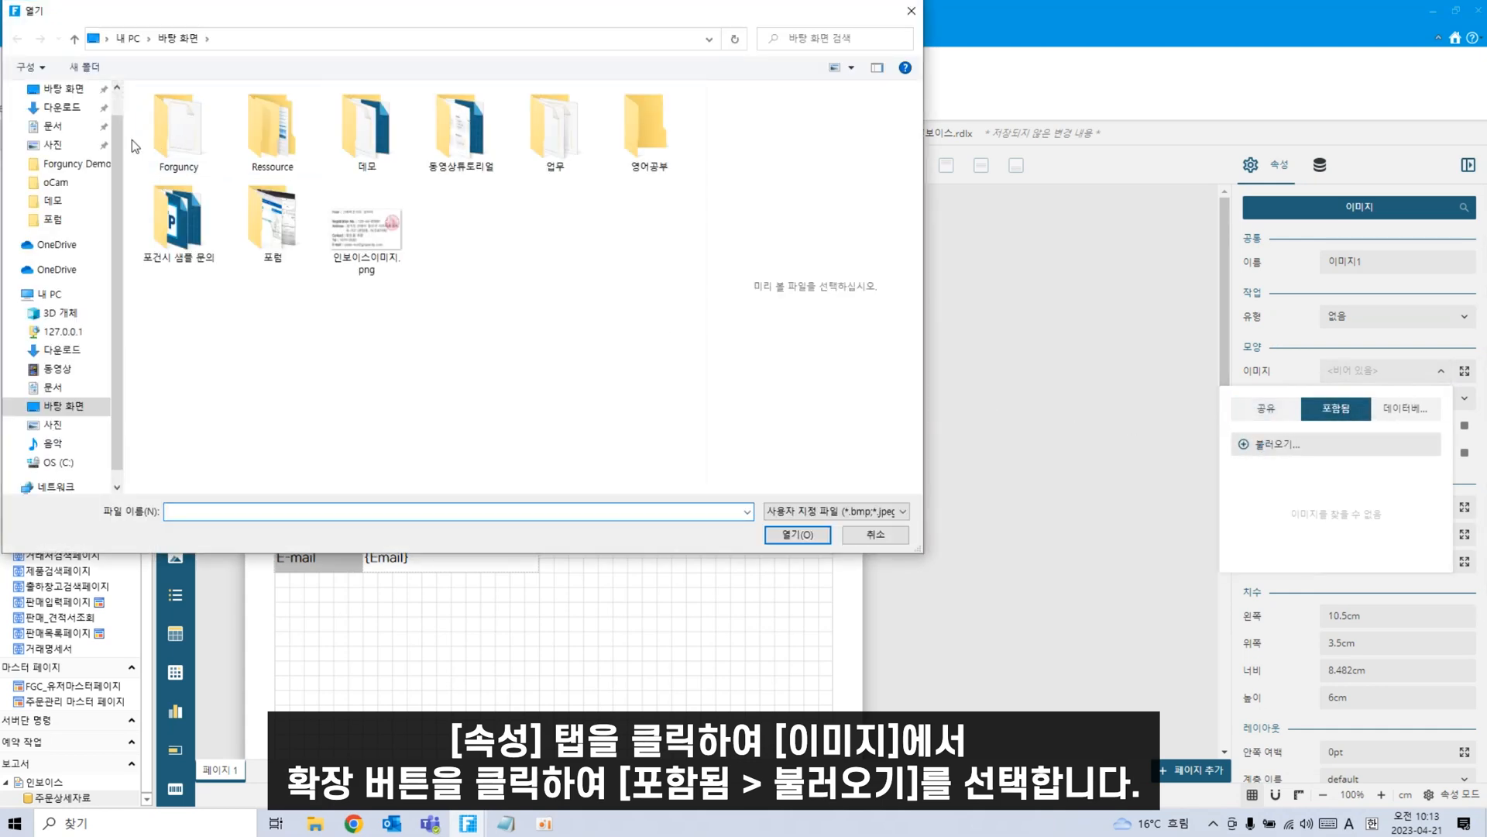
left_click(62, 138)
left_click(240, 133)
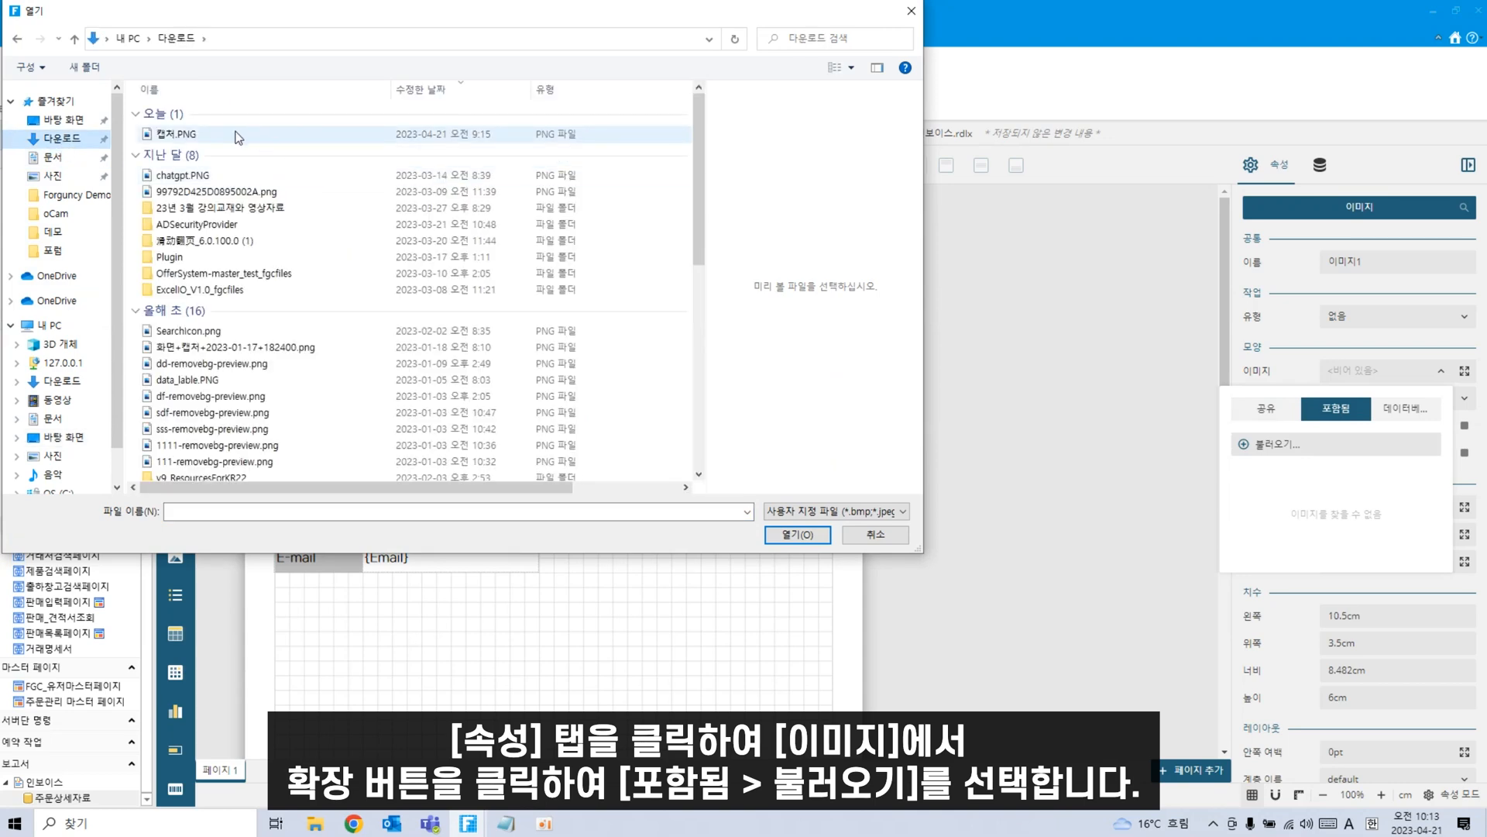
double_click(240, 134)
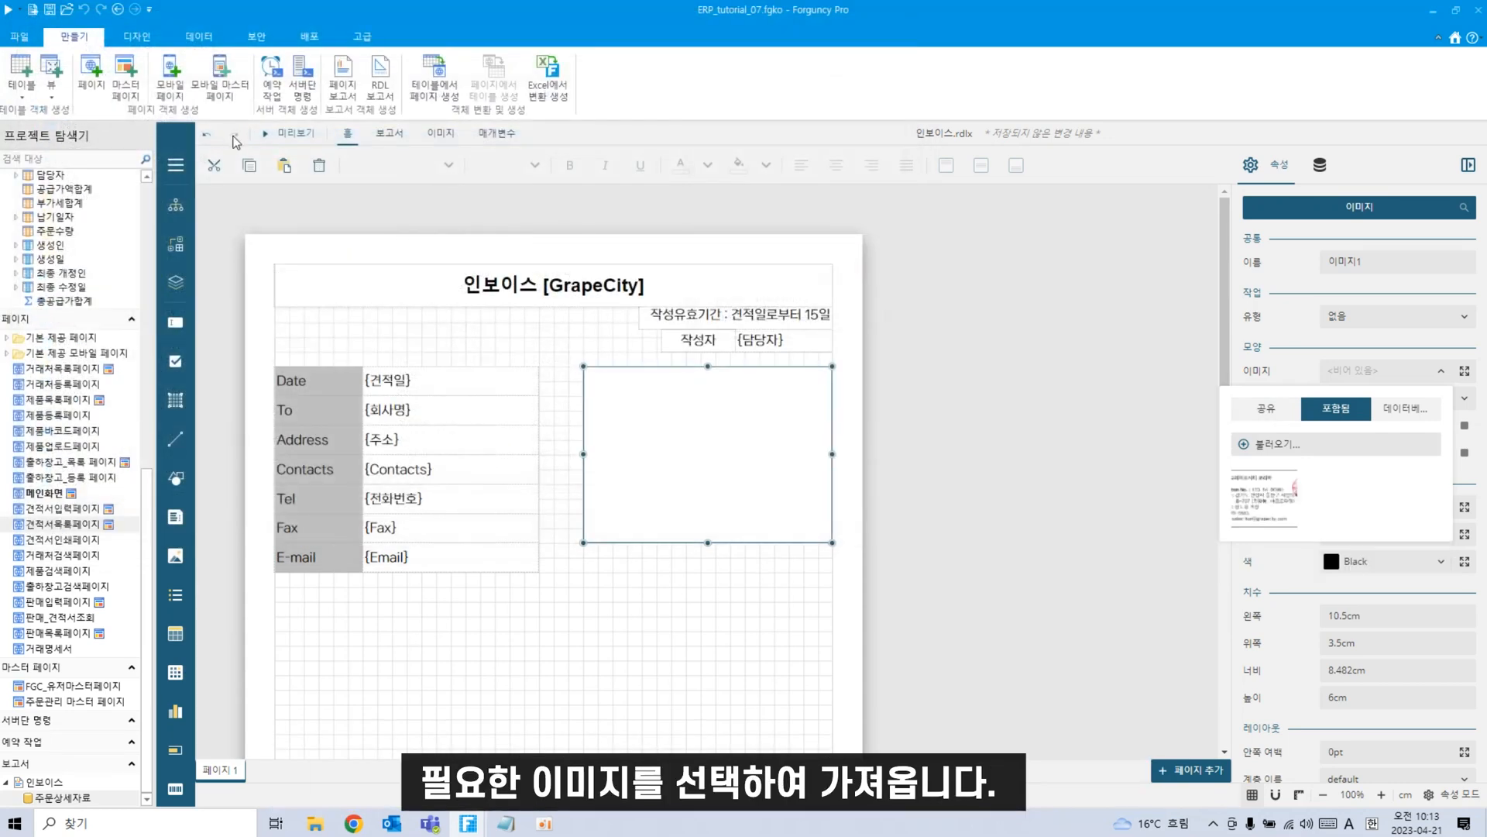
Display the embedded 캡처 picture in 이미지1 with image sizing set to 맞춤.
left_click(1271, 502)
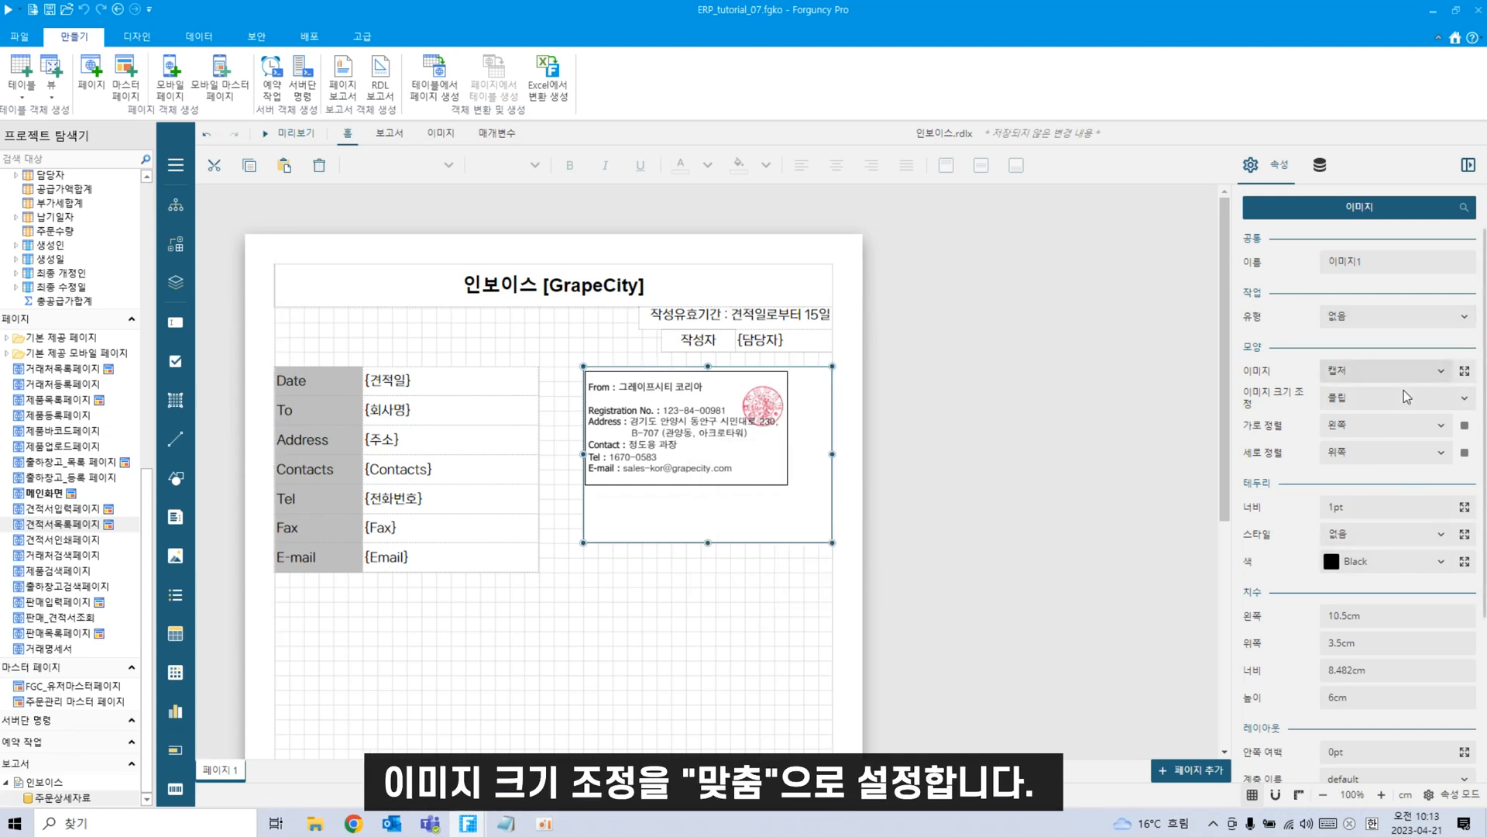
left_click(1424, 397)
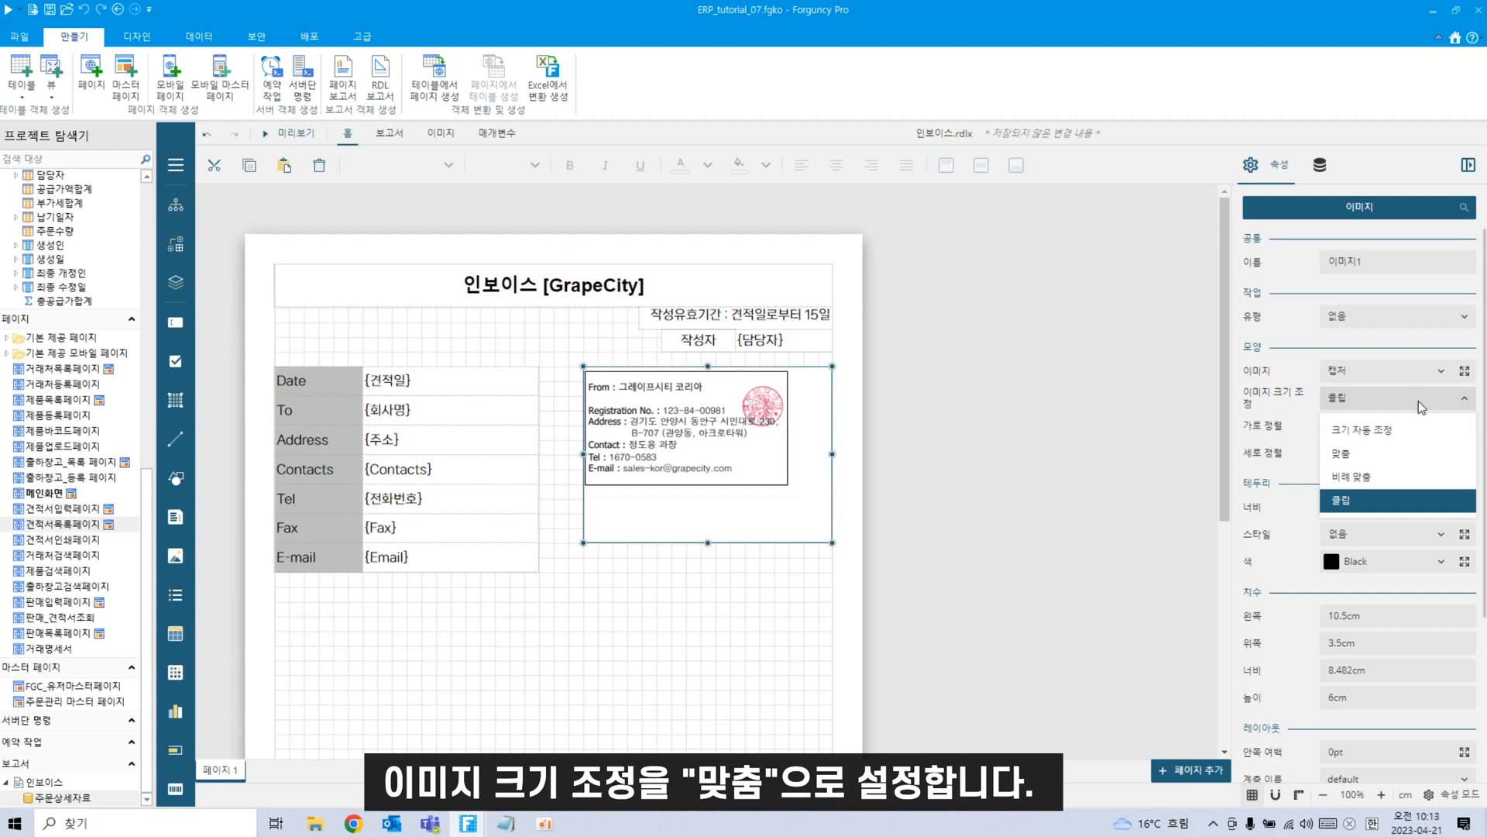
left_click(1389, 429)
left_click(1389, 399)
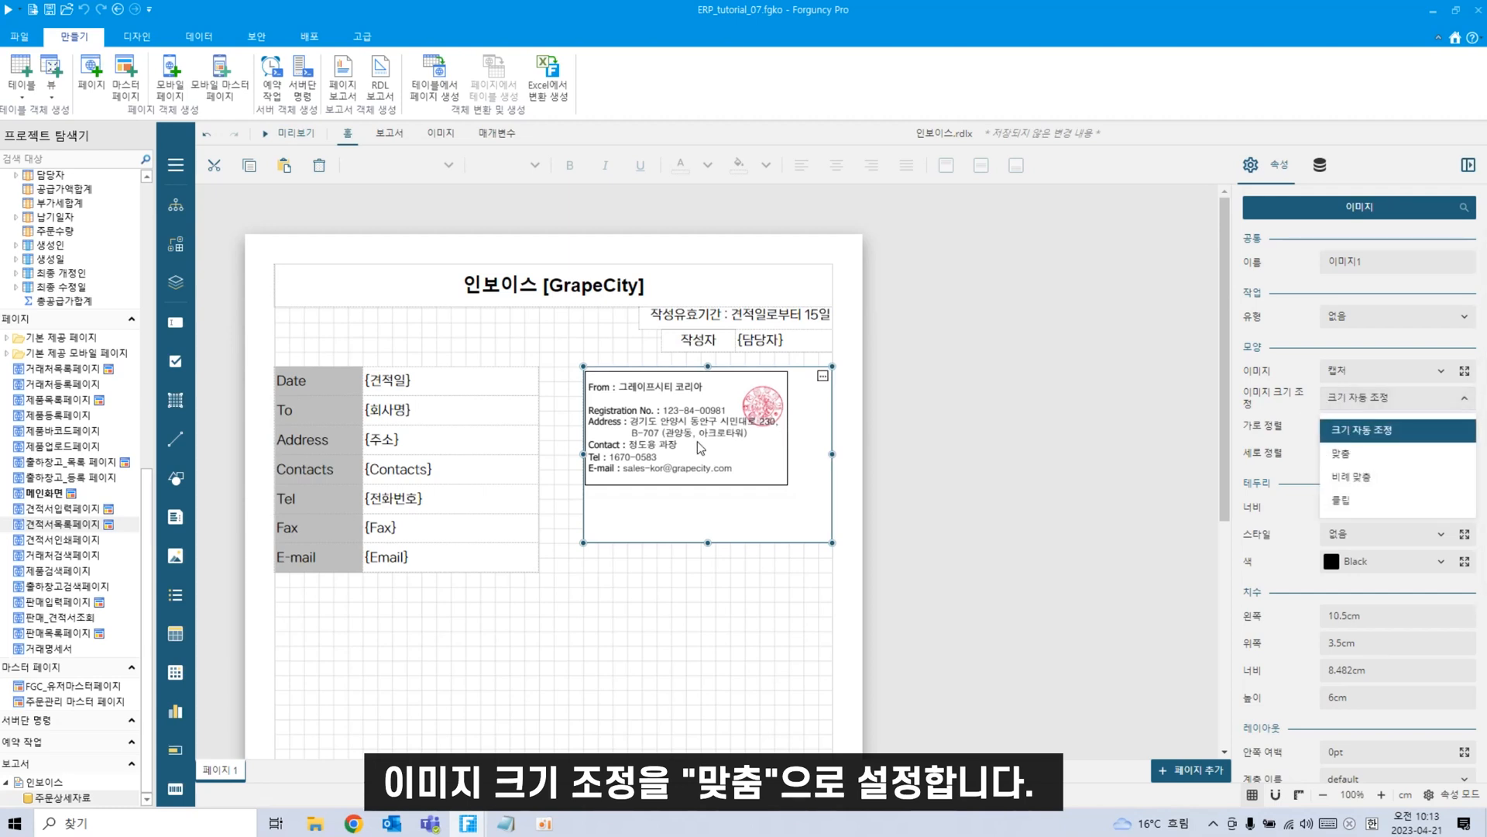
left_click(1417, 398)
left_click(1443, 408)
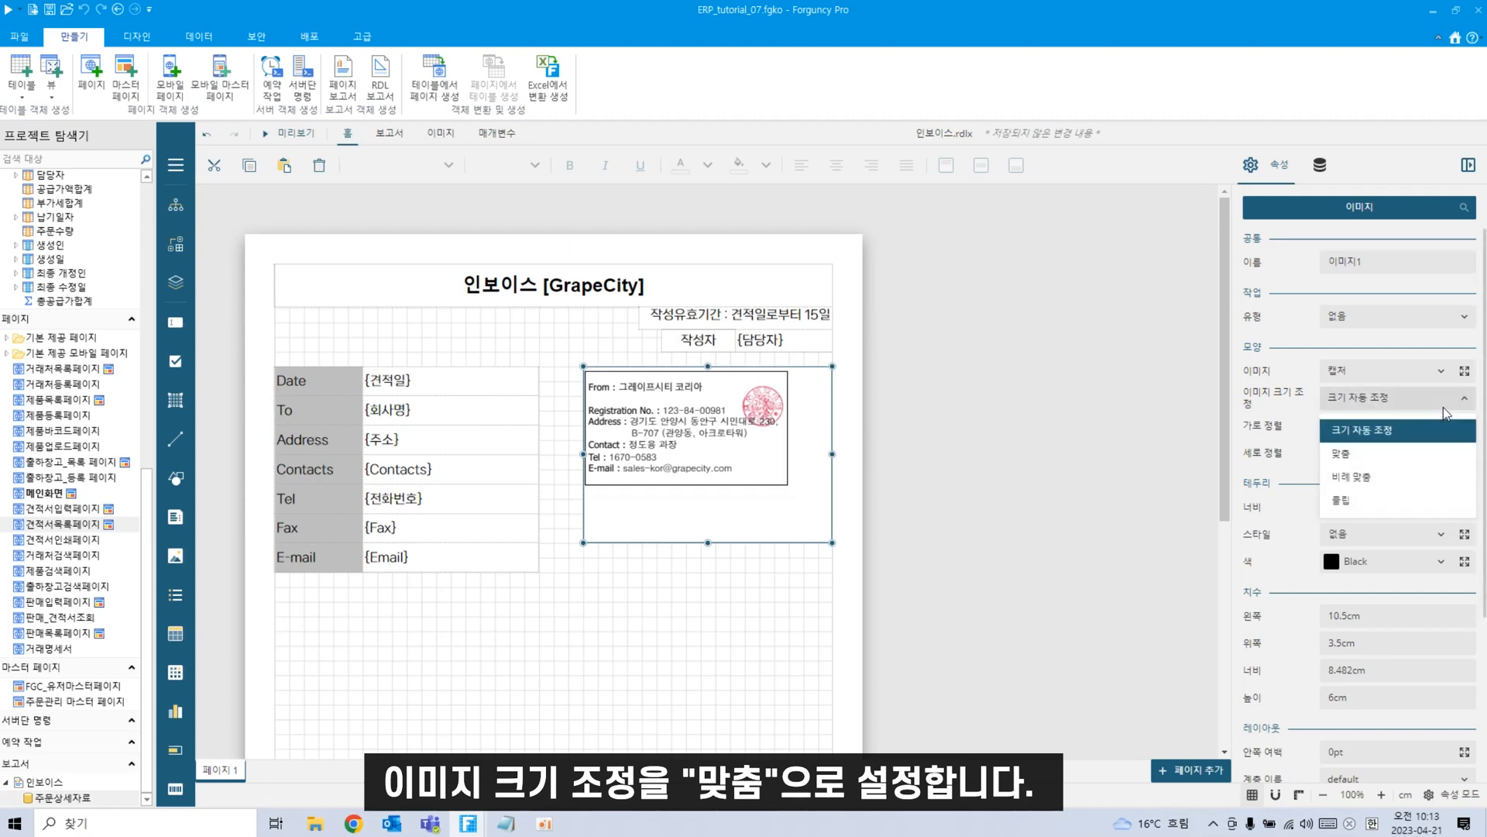
left_click(1373, 455)
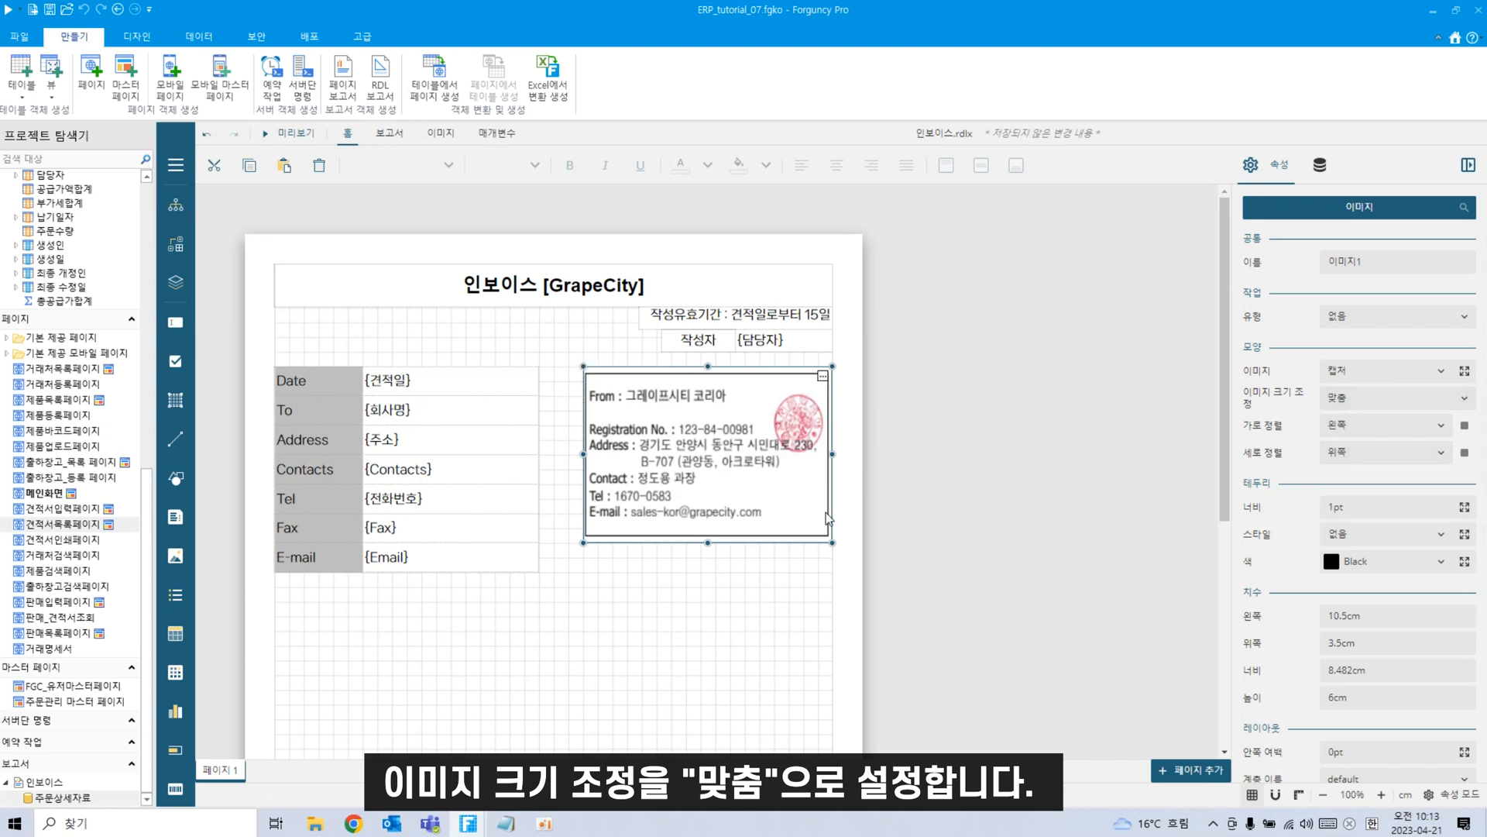
left_click(727, 626)
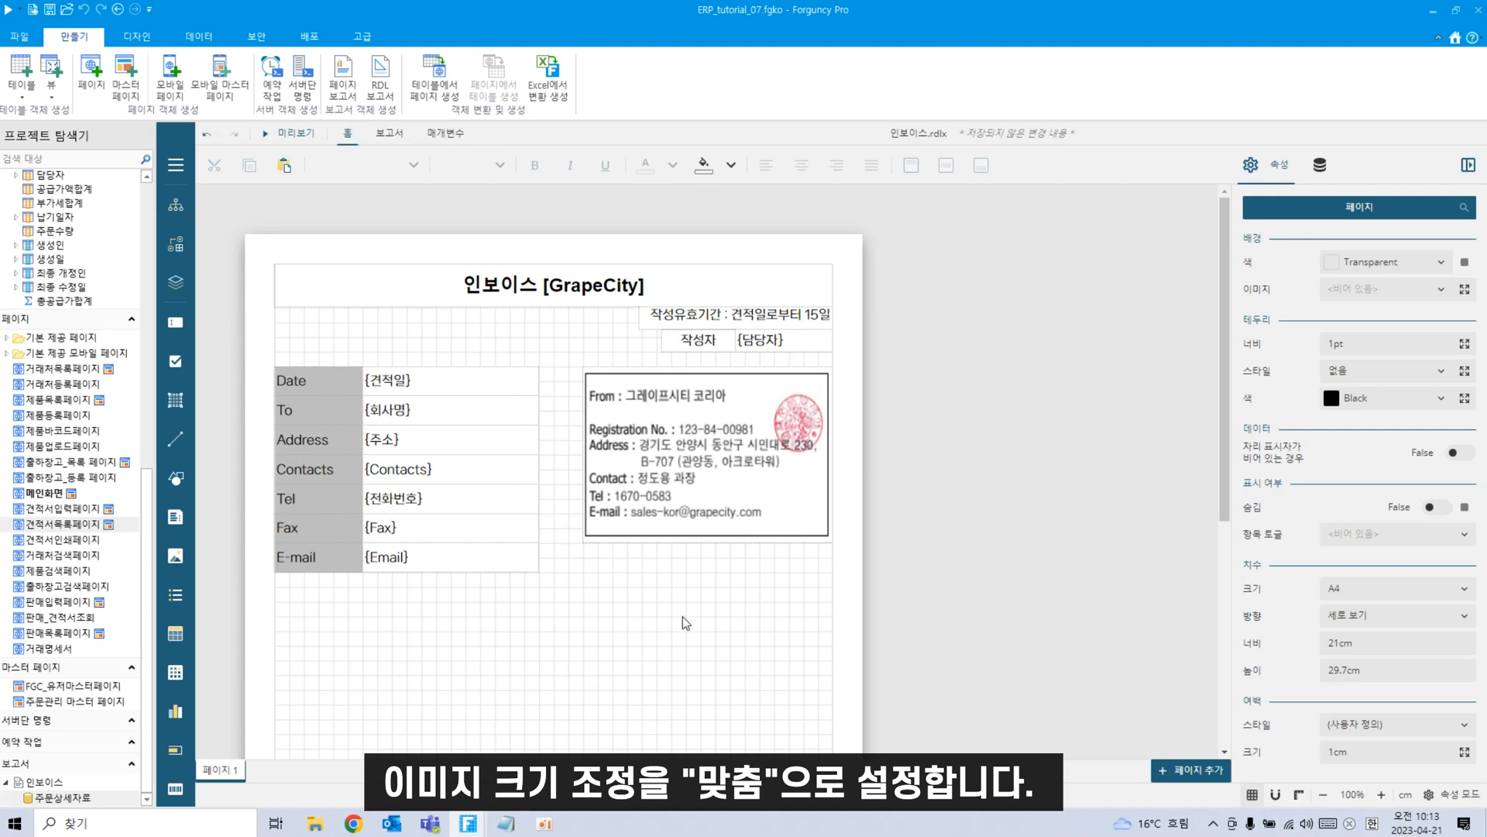
scroll(682, 616, "down", 1)
Add a text box reading '합계' below the details table.
scroll(674, 617, "down", 1)
scroll(672, 618, "down", 1)
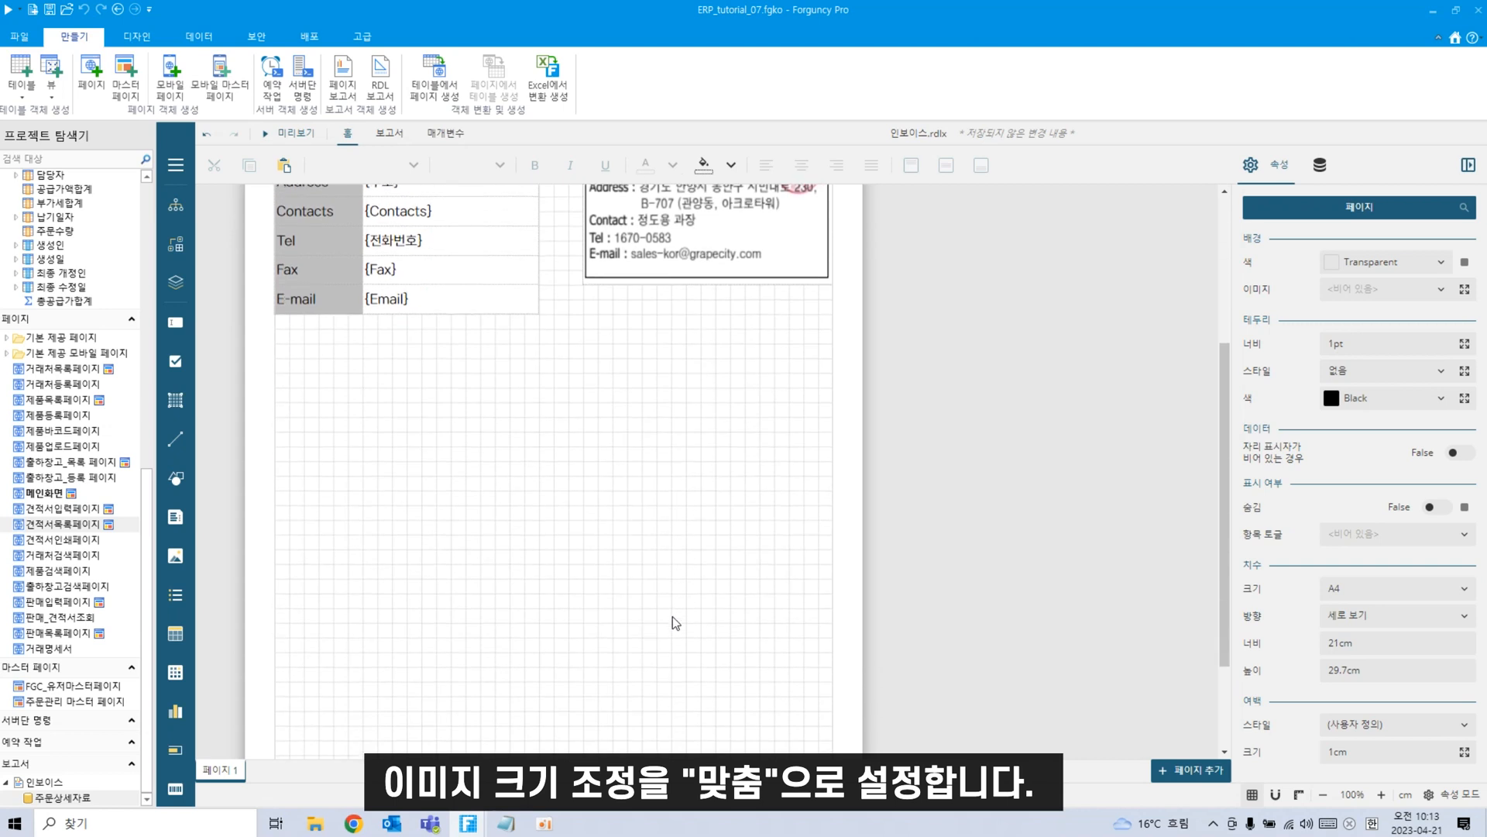
scroll(672, 615, "up", 3)
scroll(672, 616, "down", 1)
scroll(673, 616, "down", 1)
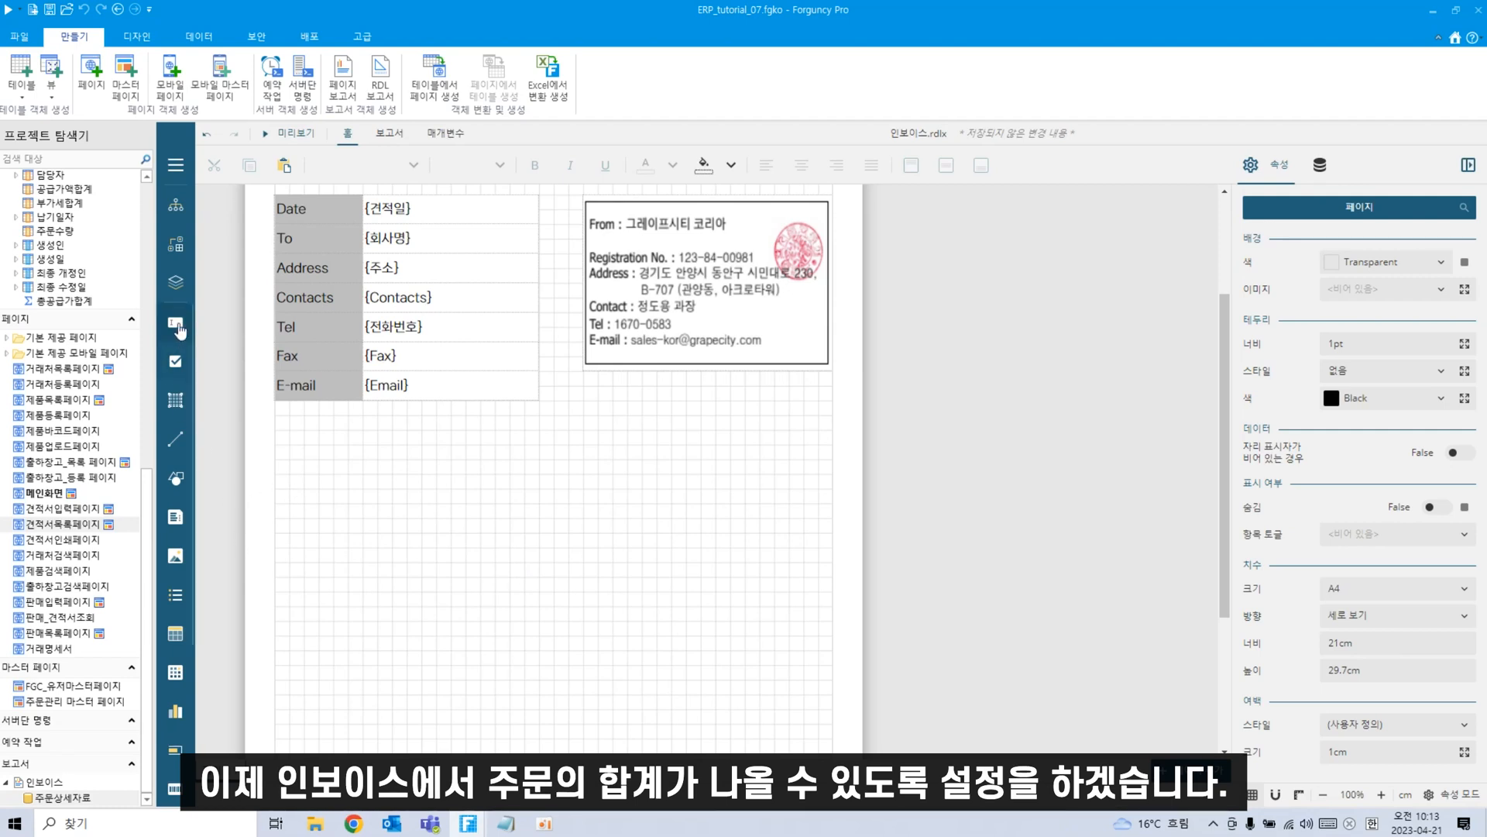
left_click_drag(175, 323, 398, 452)
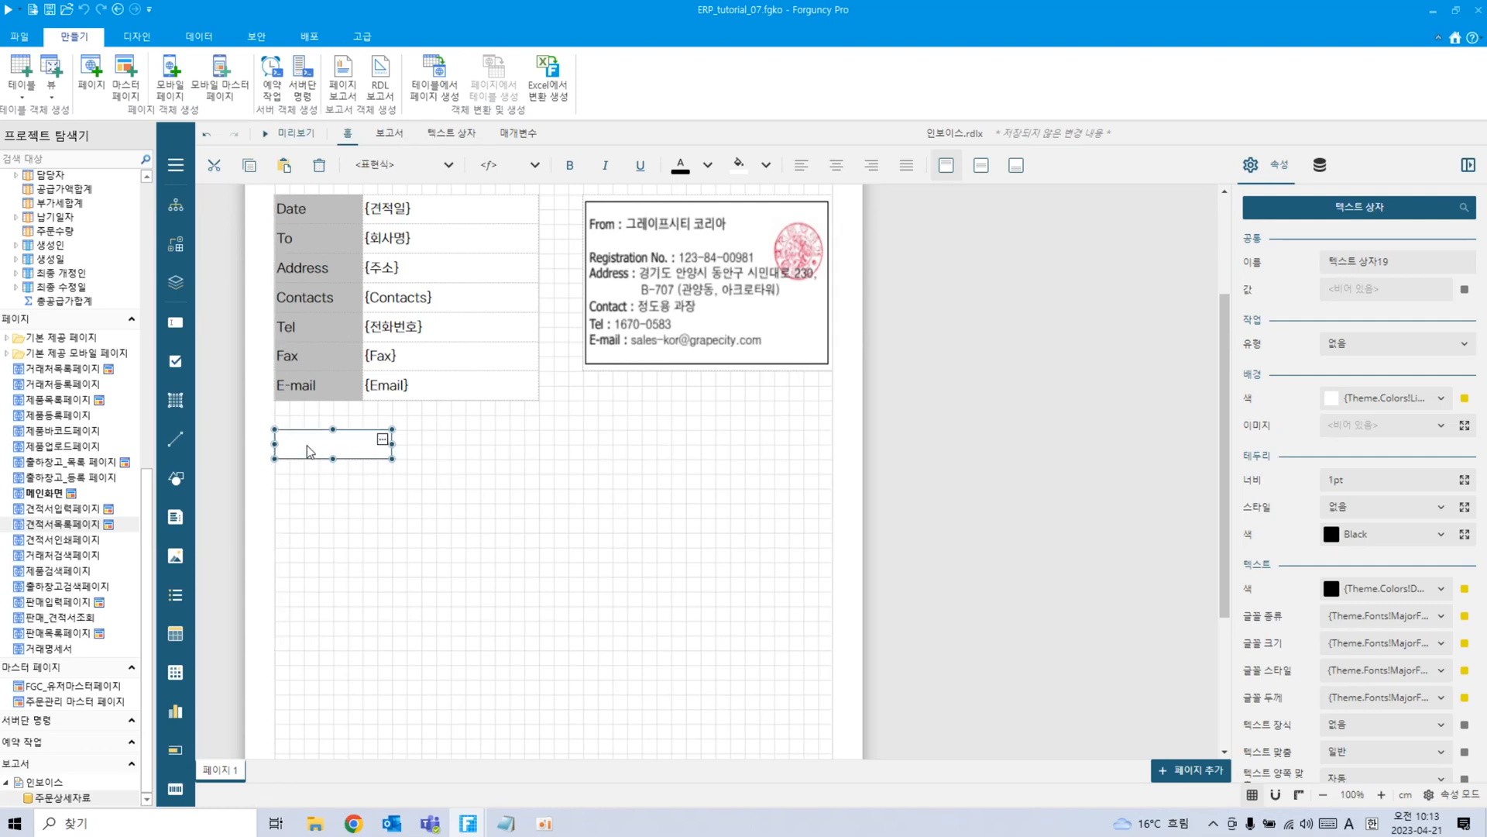
double_click(335, 438)
type("ㅎ")
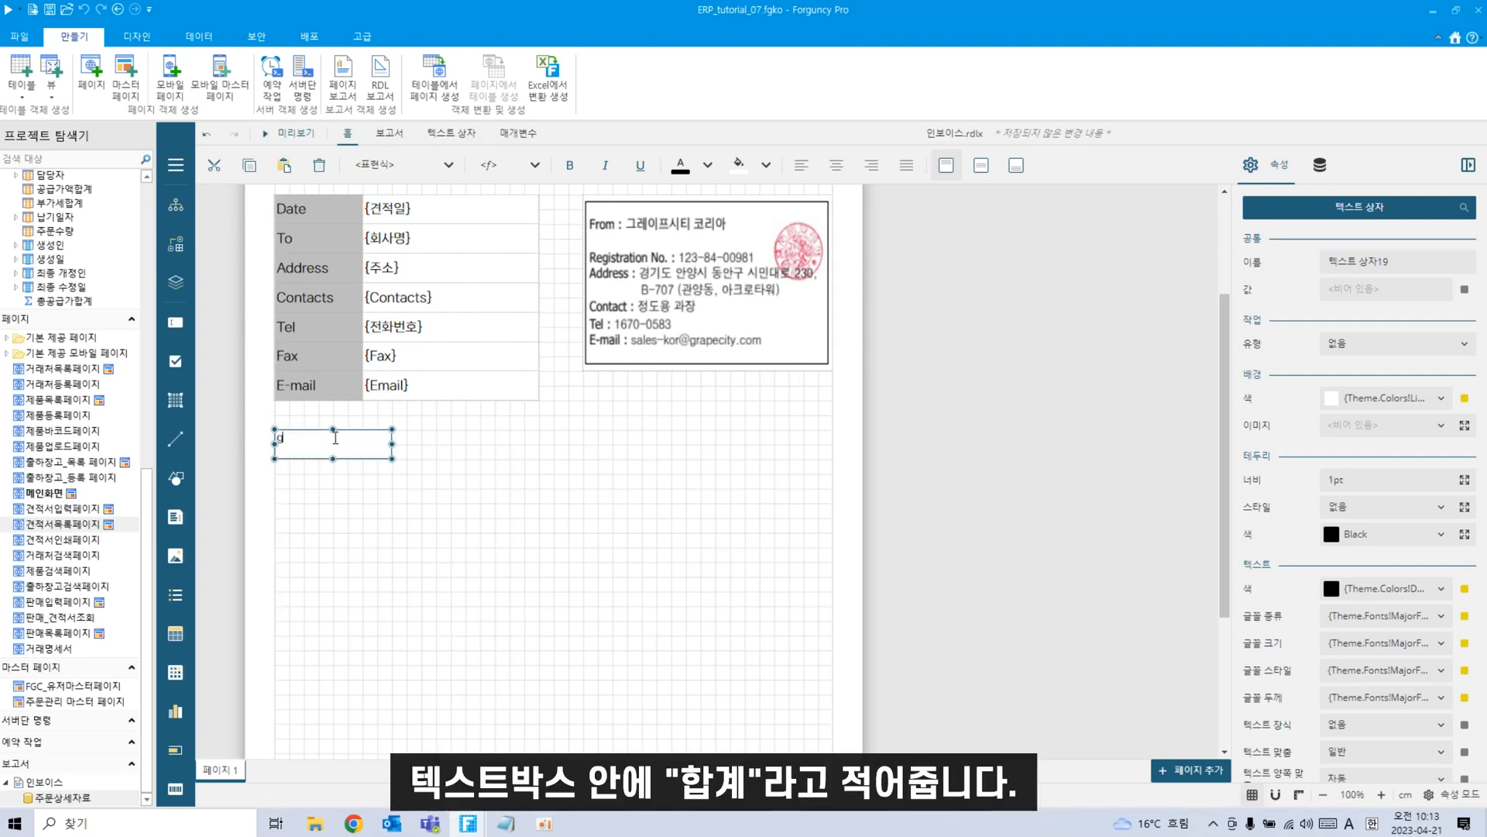
type("합계")
left_click(358, 538)
Make 합계 bold and vertically centred, then add a wide text box to its right.
left_click(313, 456)
left_click(981, 177)
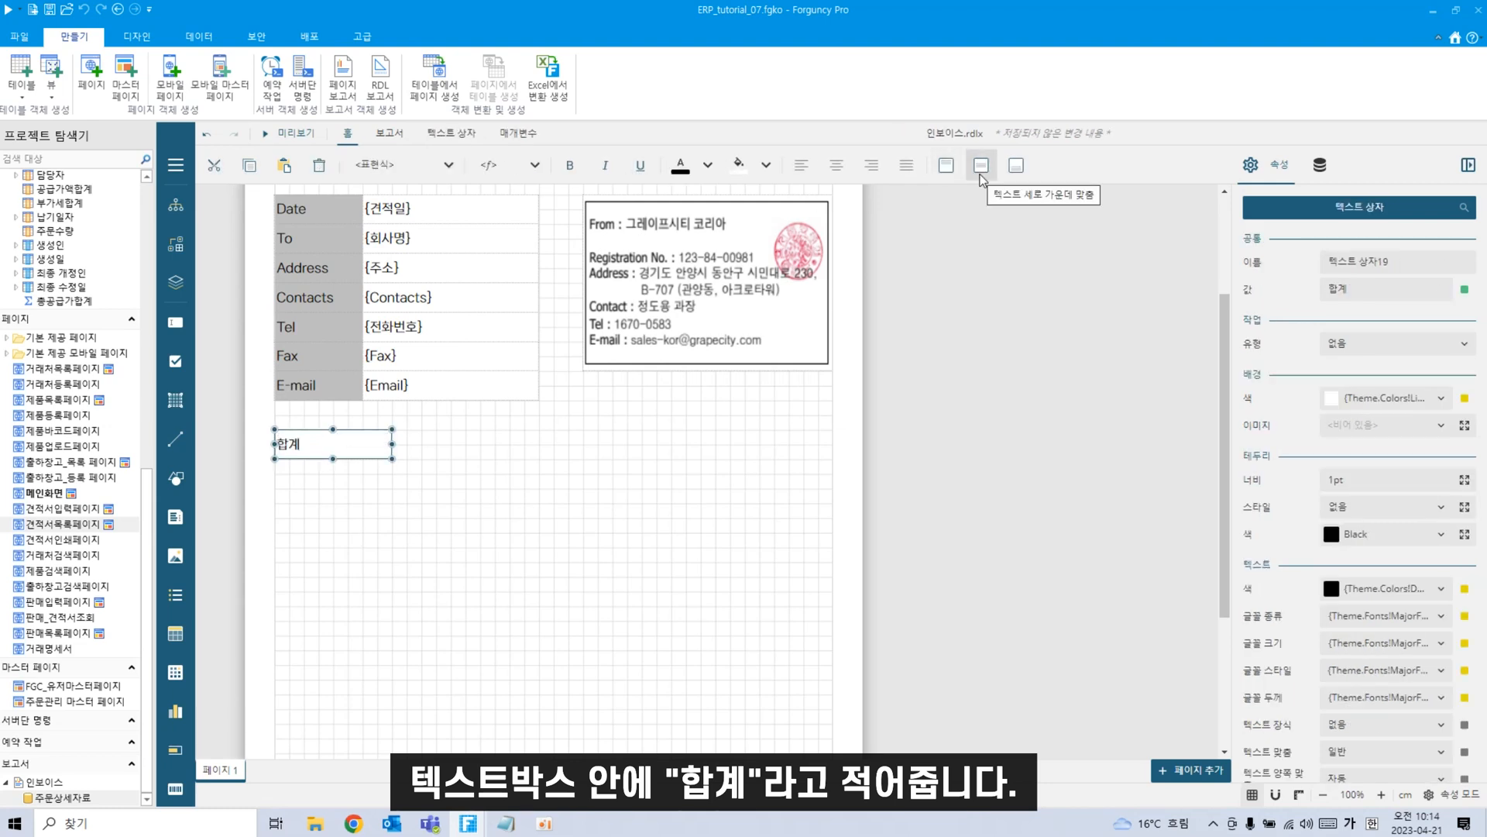
left_click(578, 168)
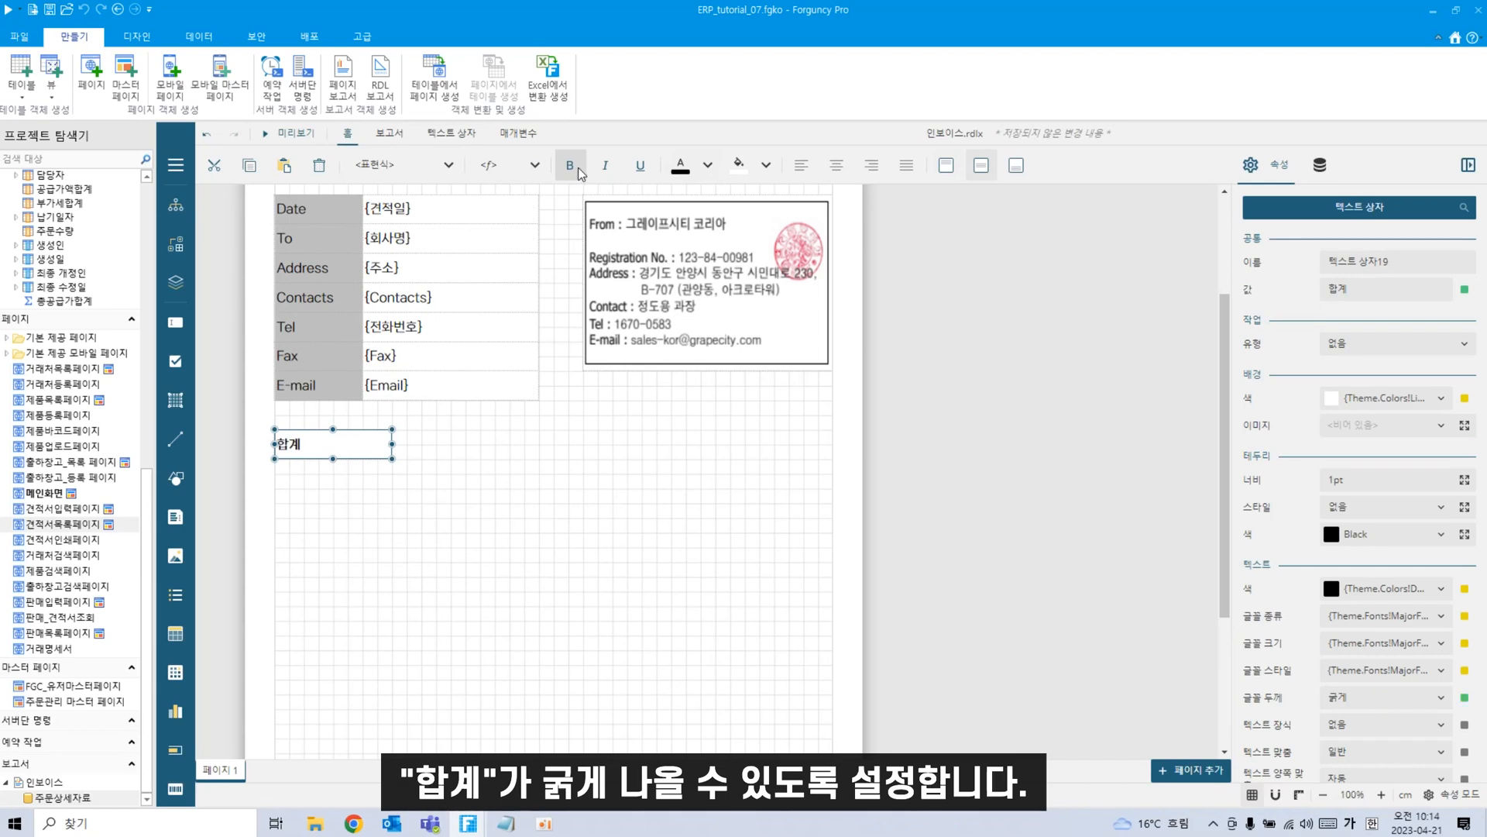
left_click(442, 527)
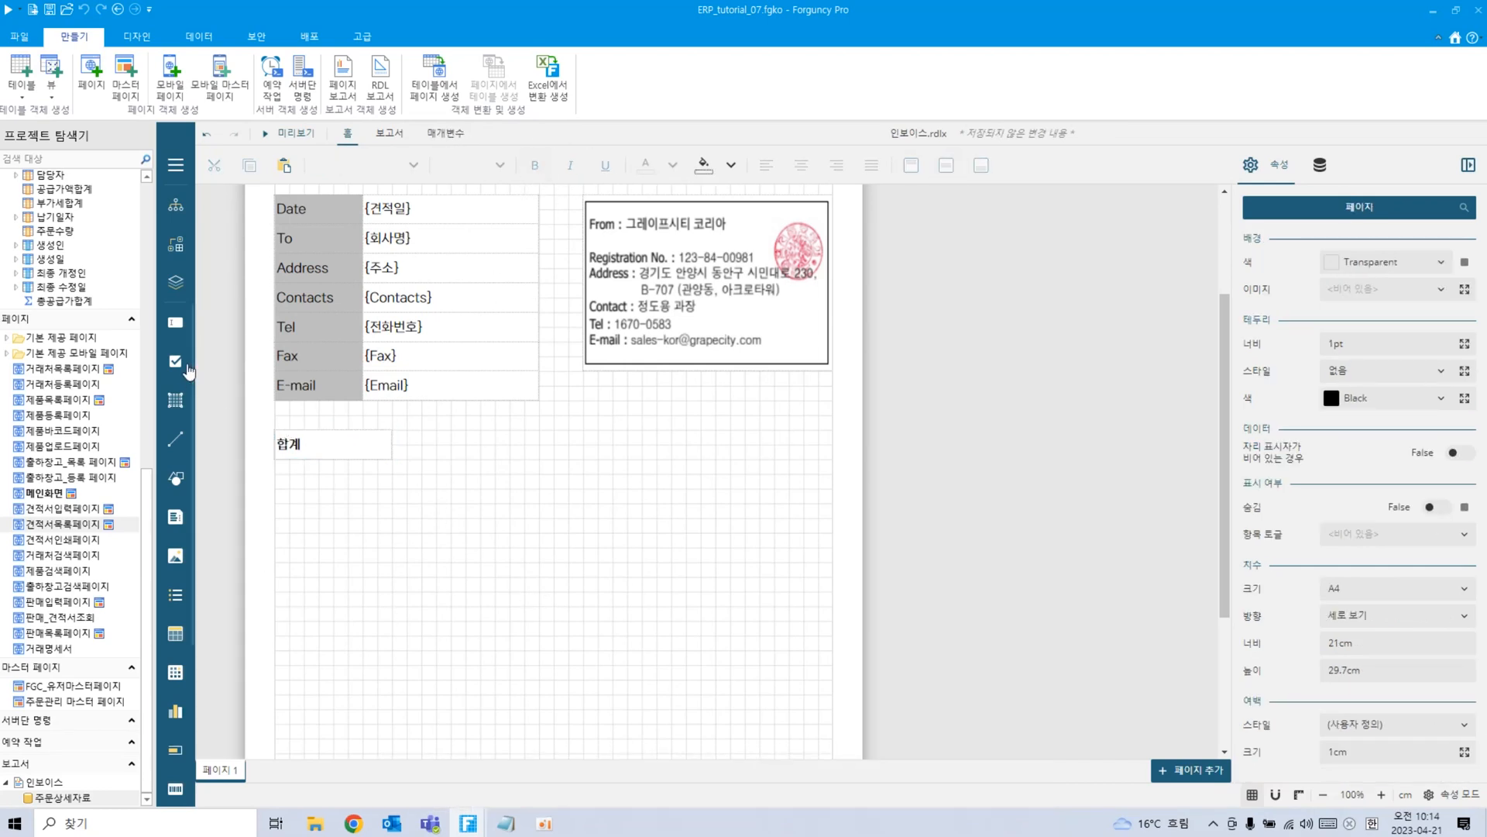
left_click_drag(173, 330, 764, 461)
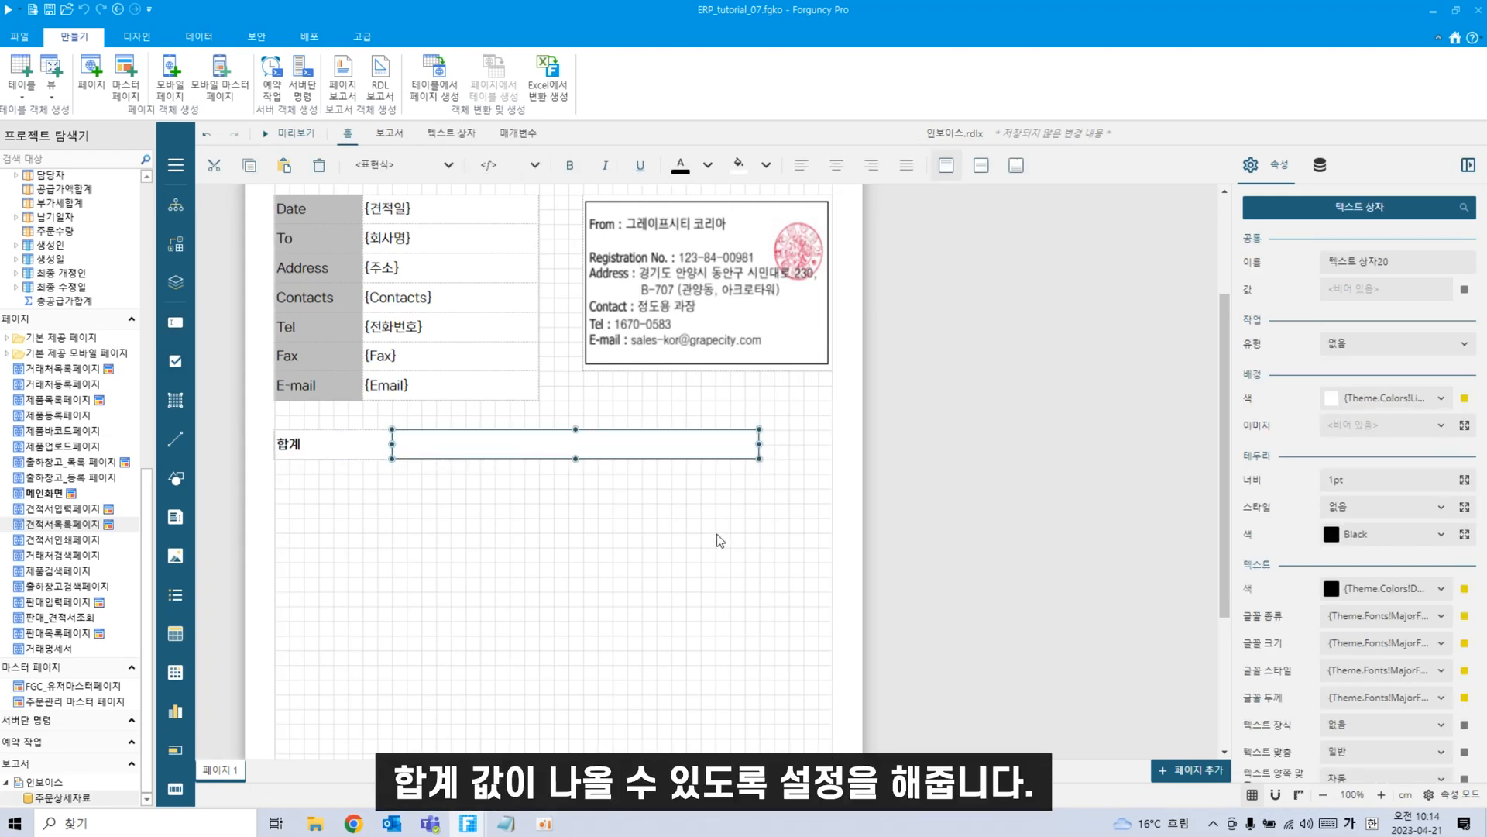
Enter the {총공급가} field in the box beside 합계.
left_click(716, 533)
double_click(574, 449)
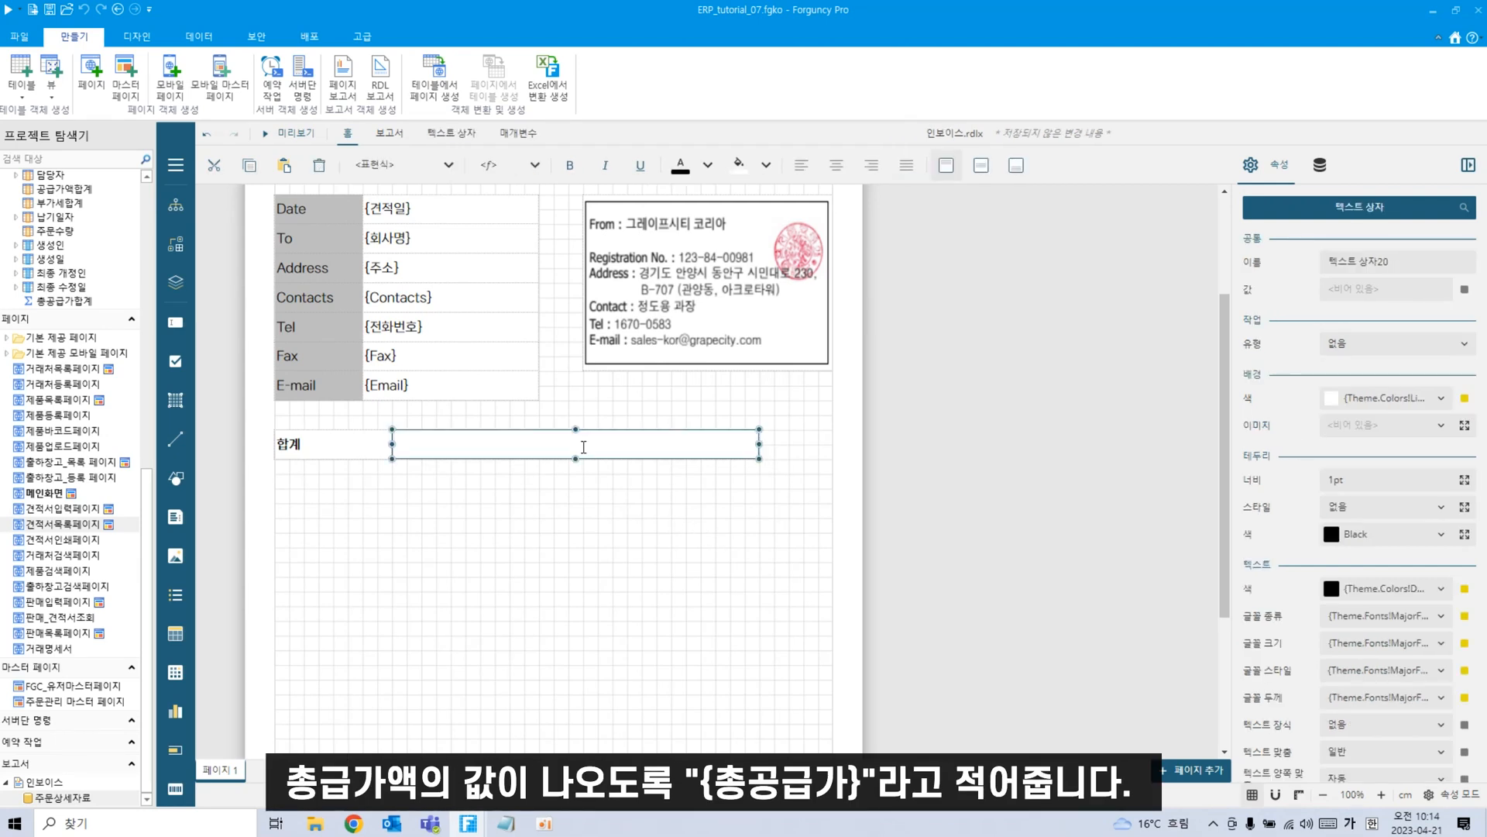
type("{총고")
left_click(454, 513)
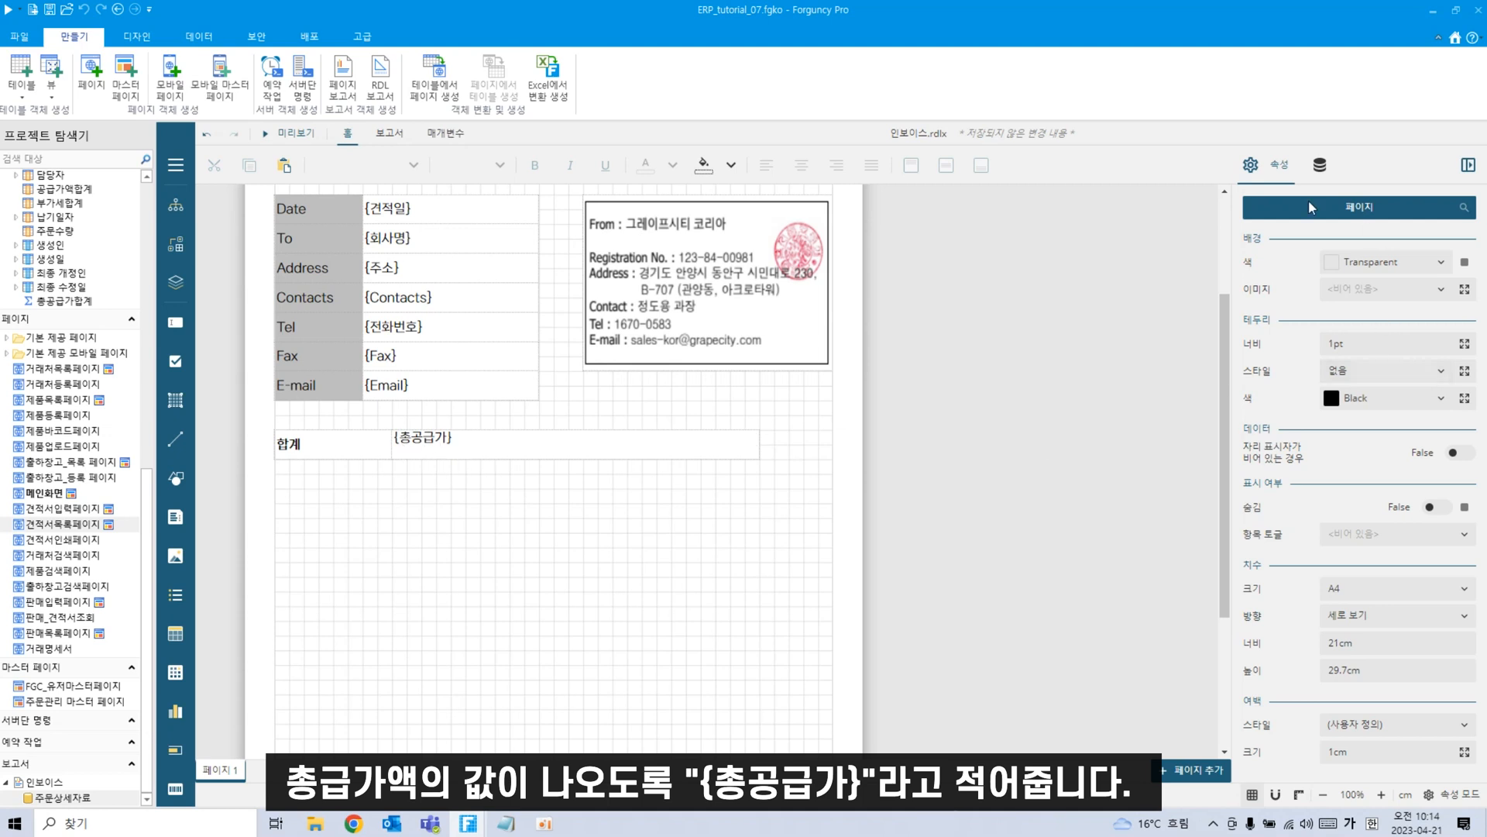
left_click(1319, 164)
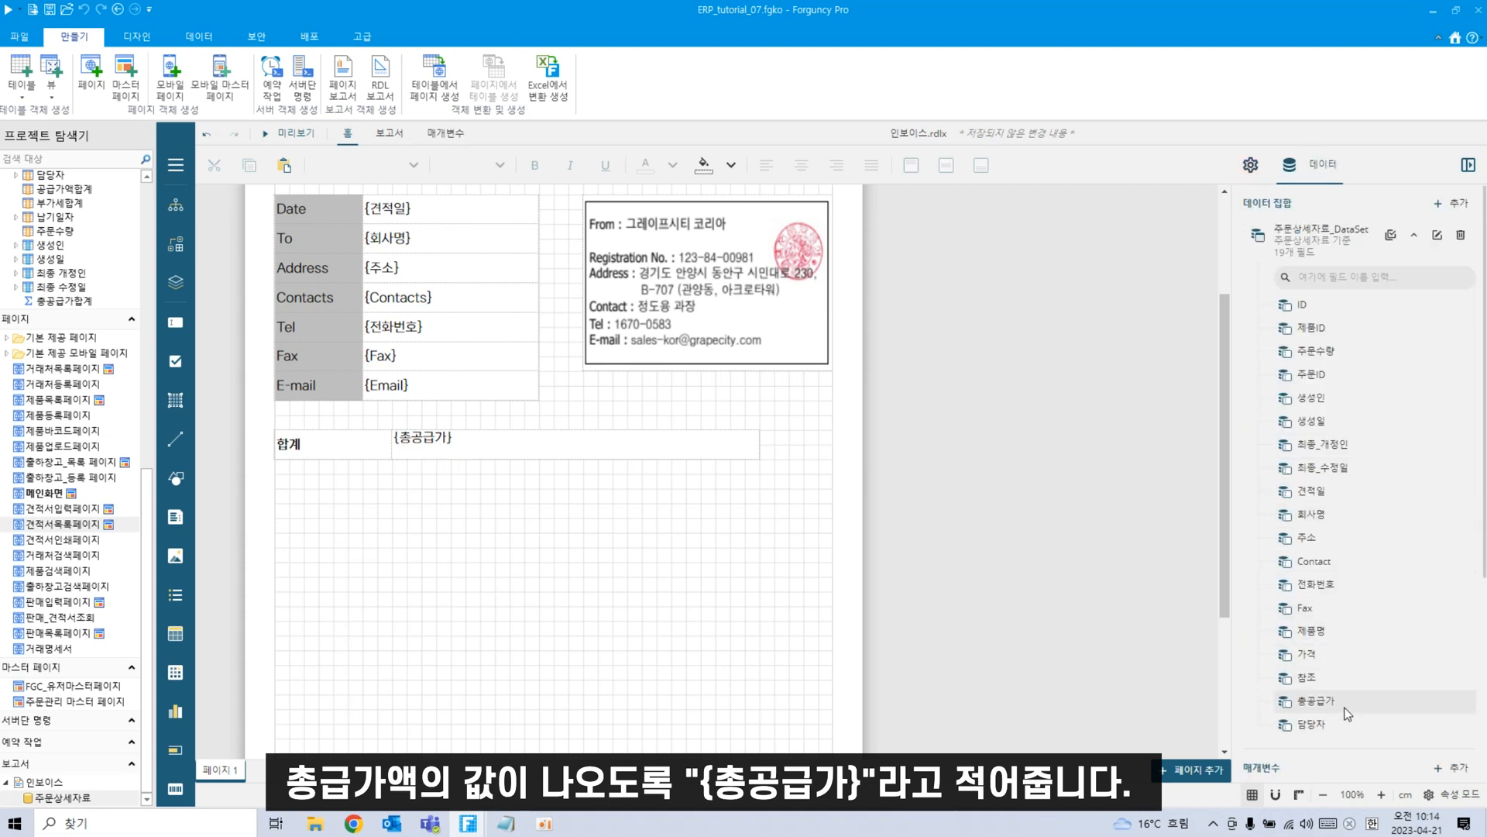
Centre {총공급가} vertically and right-align it in its box.
left_click(467, 451)
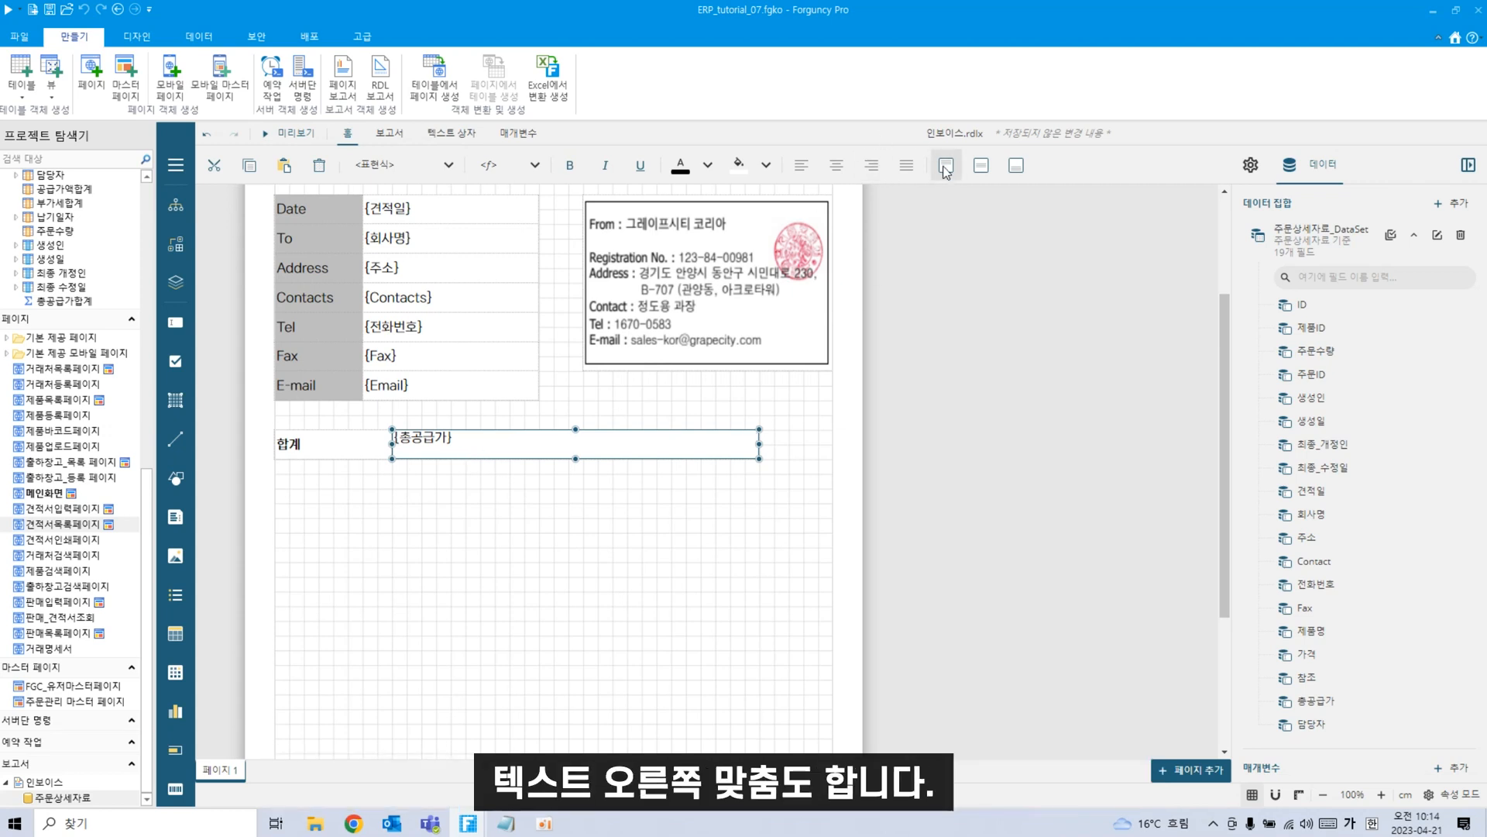
left_click(978, 168)
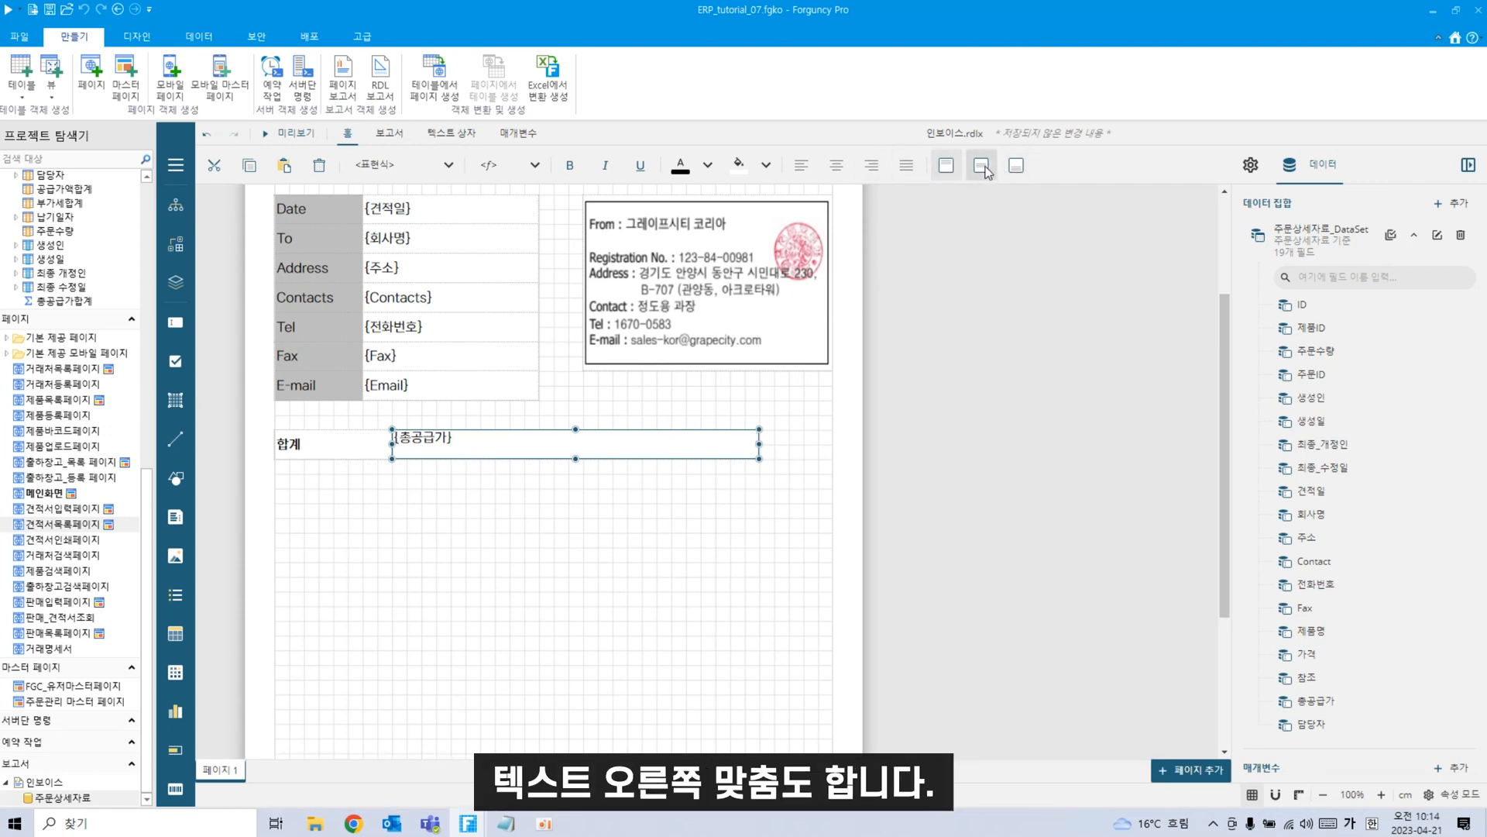
left_click(871, 165)
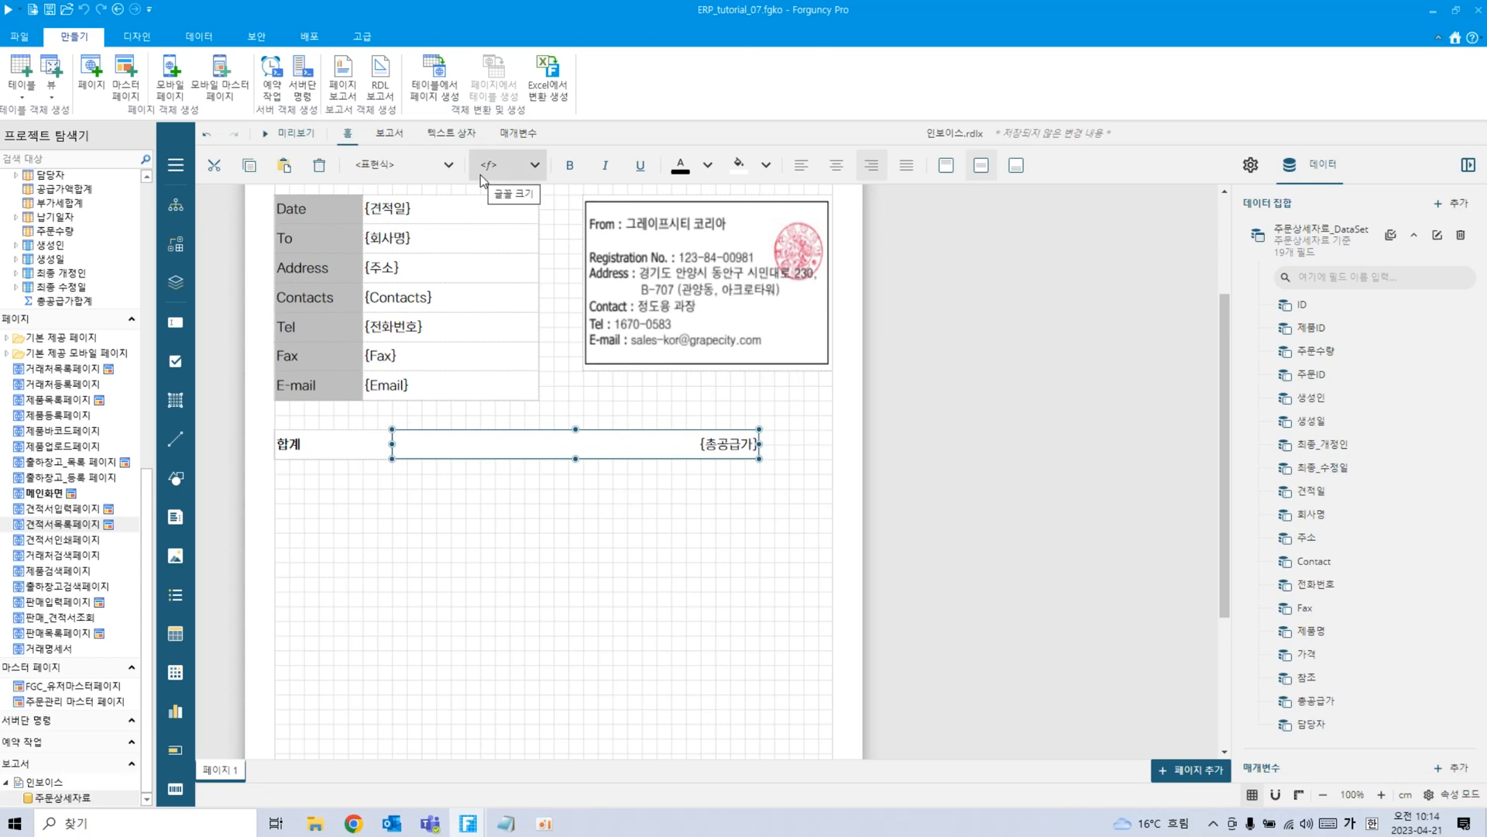
left_click(240, 413)
left_click(175, 322)
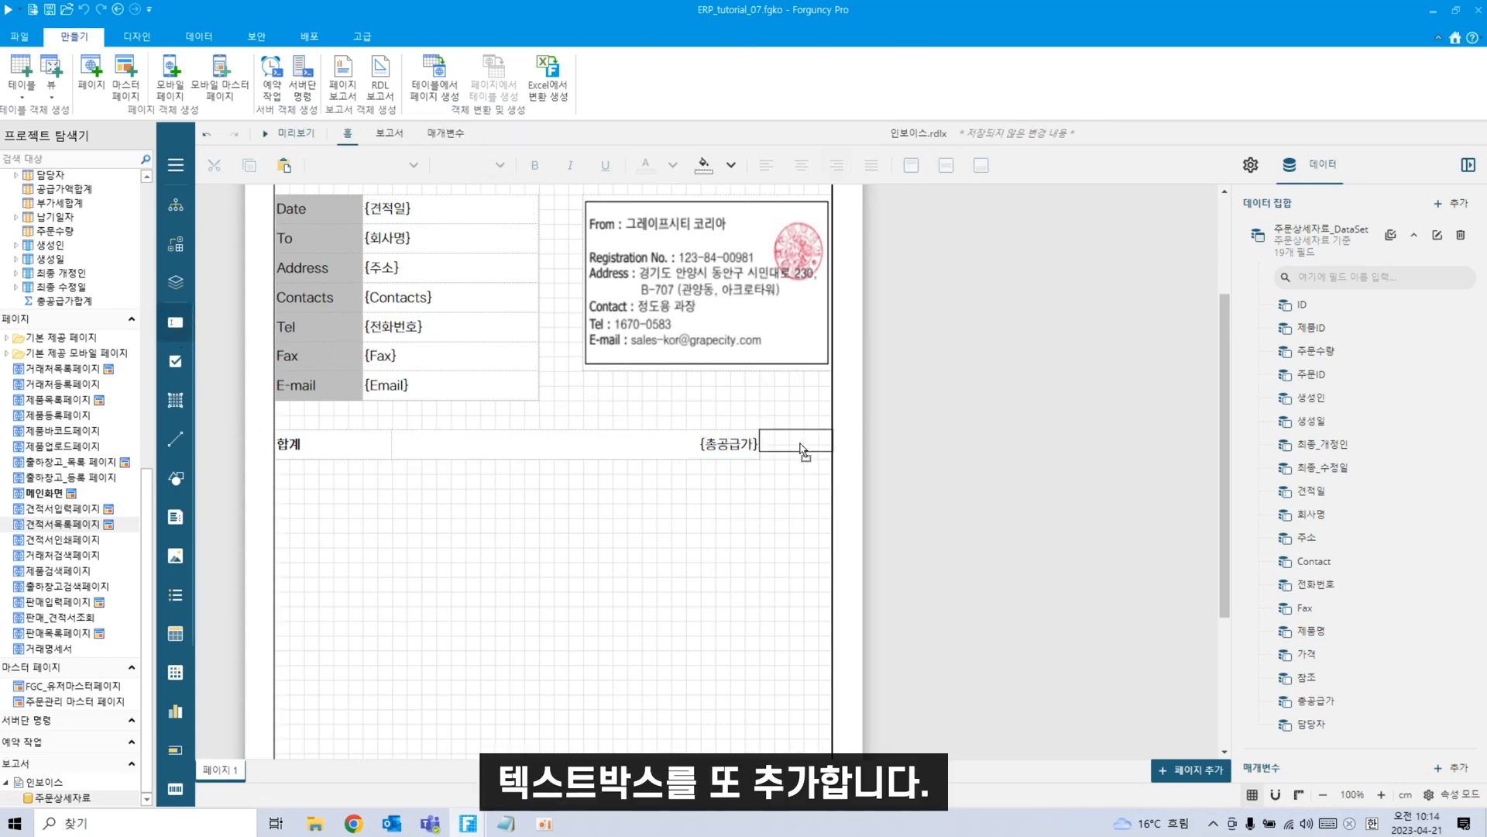
Place a vertically centred '(VAT포함)' text box right after {총공급가} in the 합계 row.
left_click(803, 447)
left_click(175, 322)
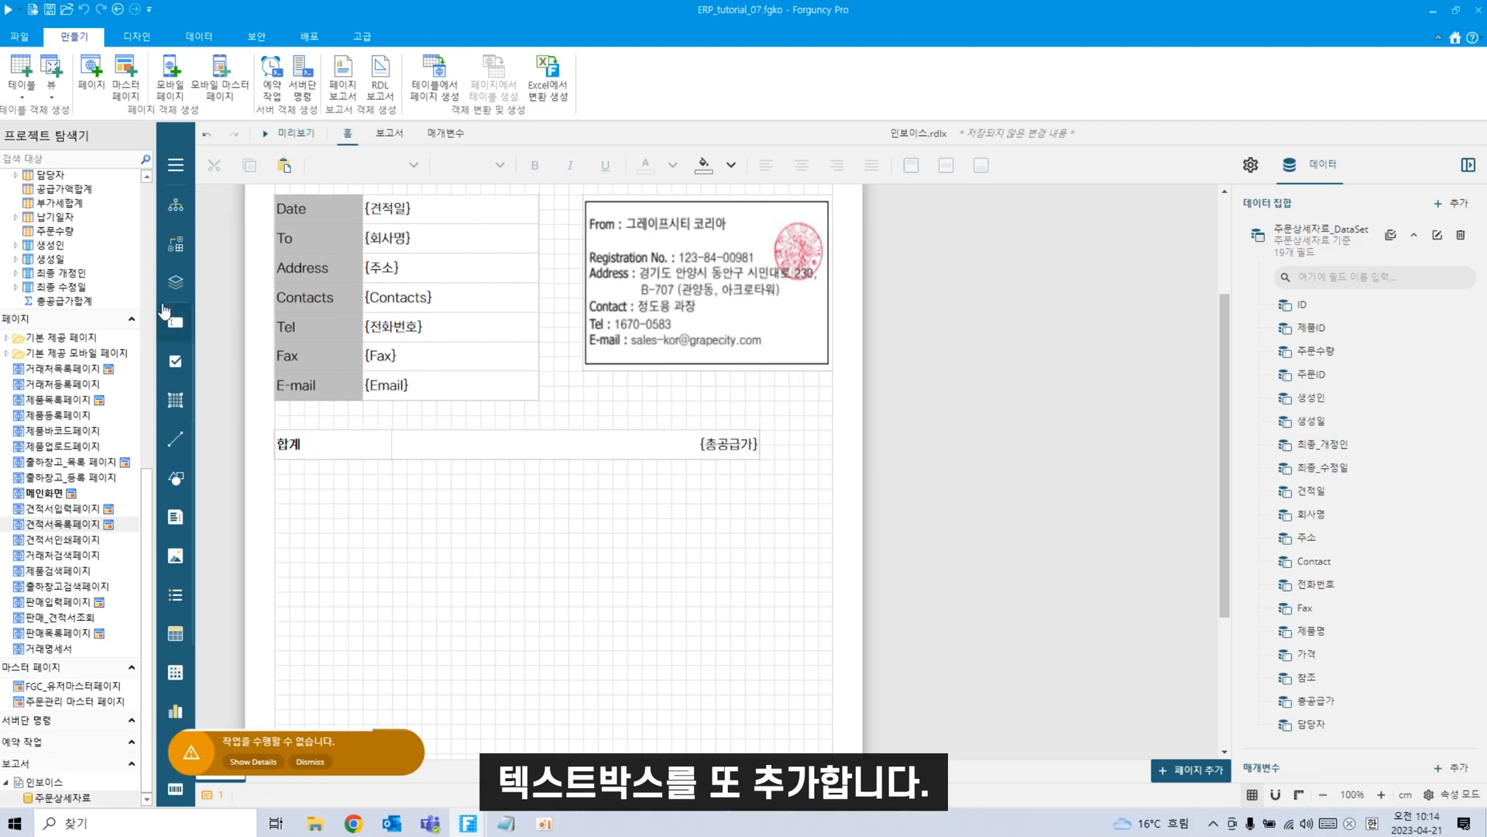
left_click(744, 497)
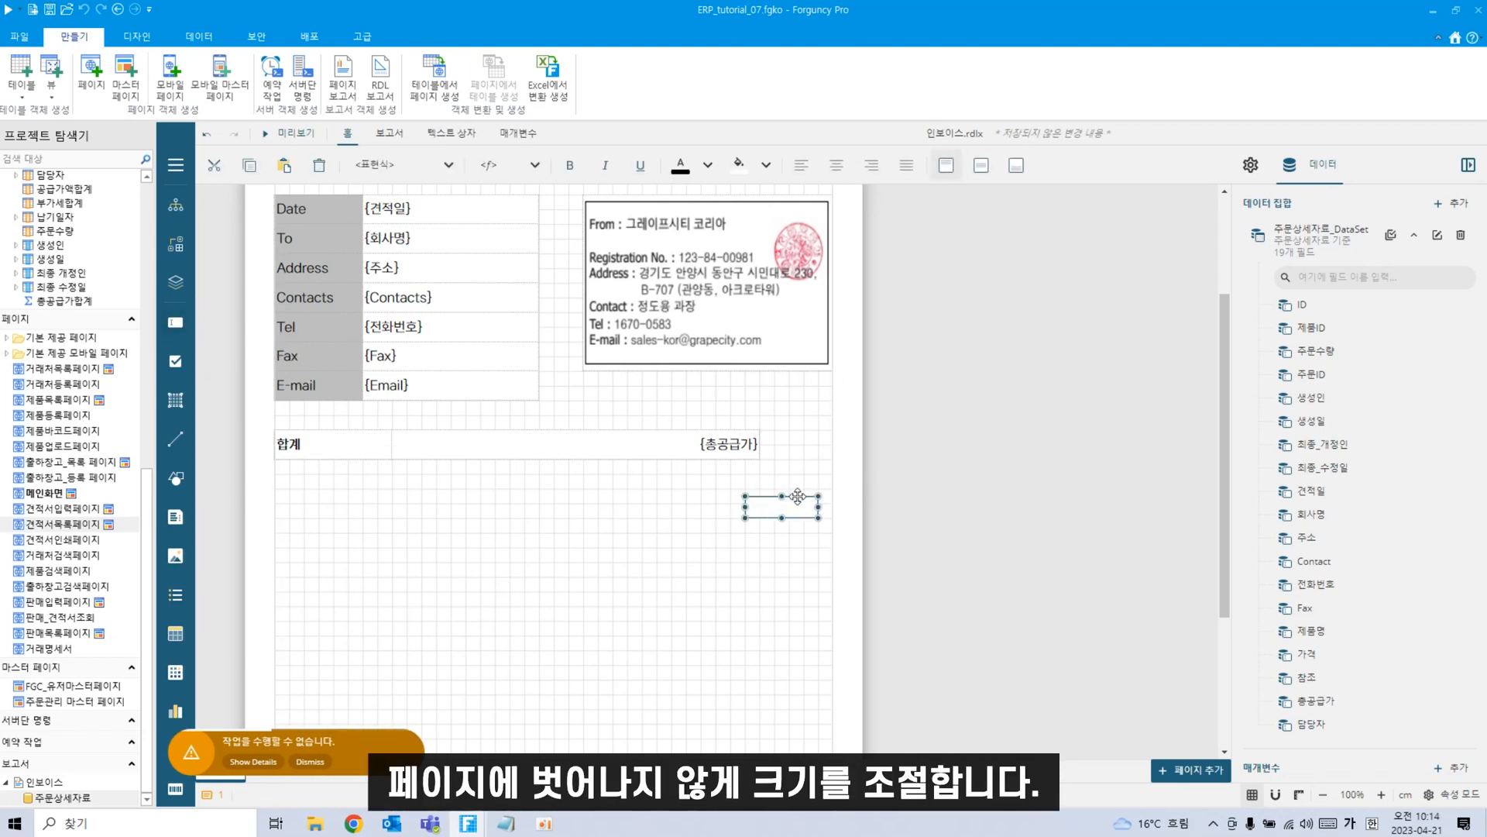
left_click_drag(810, 505, 796, 459)
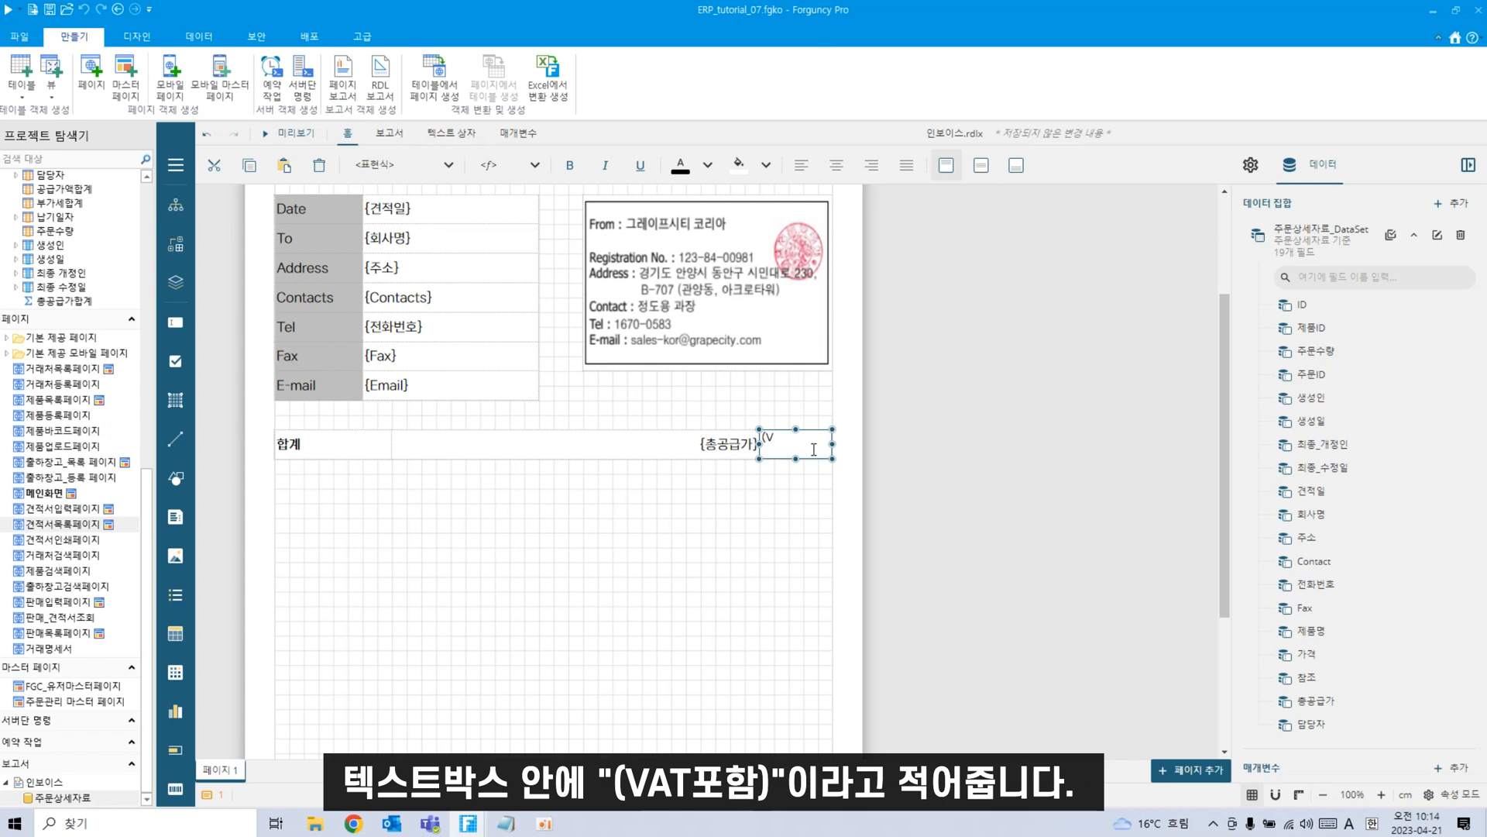
key("Hangul")
type("포함)")
key("Escape")
left_click(980, 170)
left_click(722, 553)
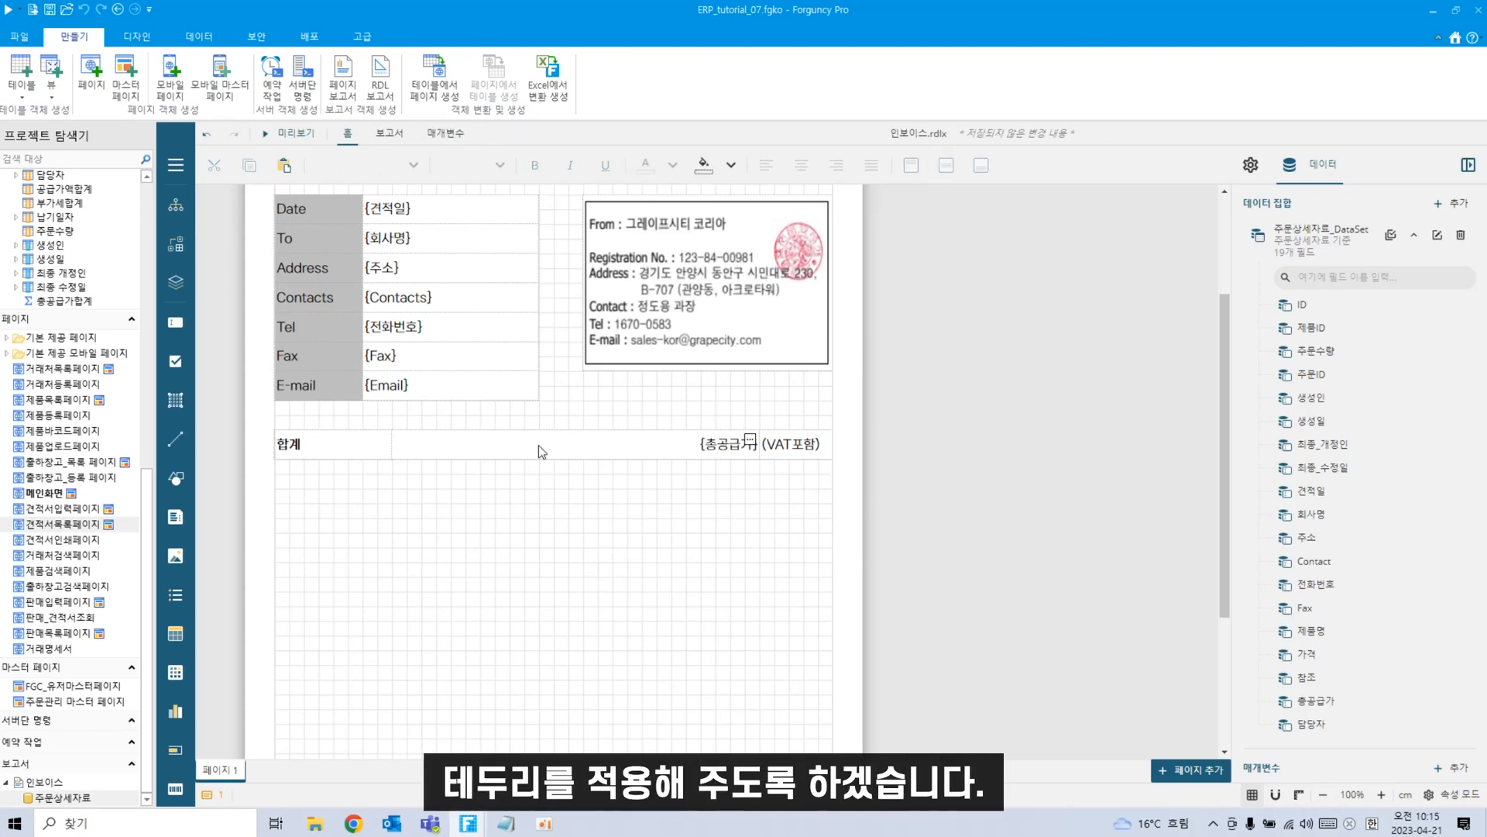
Show advanced properties and give the 합계 text box a 단색 (solid) border.
left_click(341, 453)
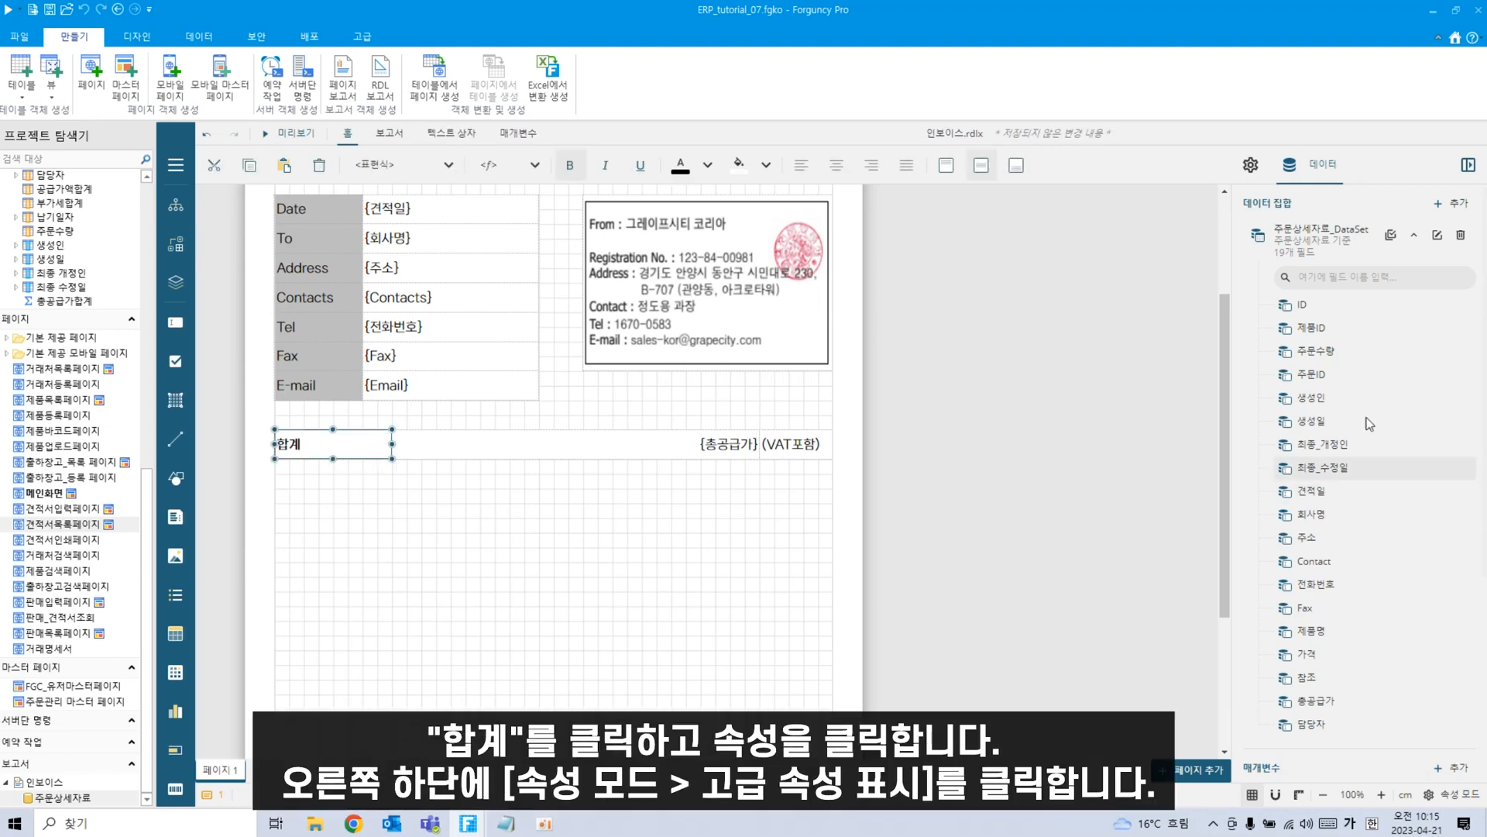
left_click(1257, 166)
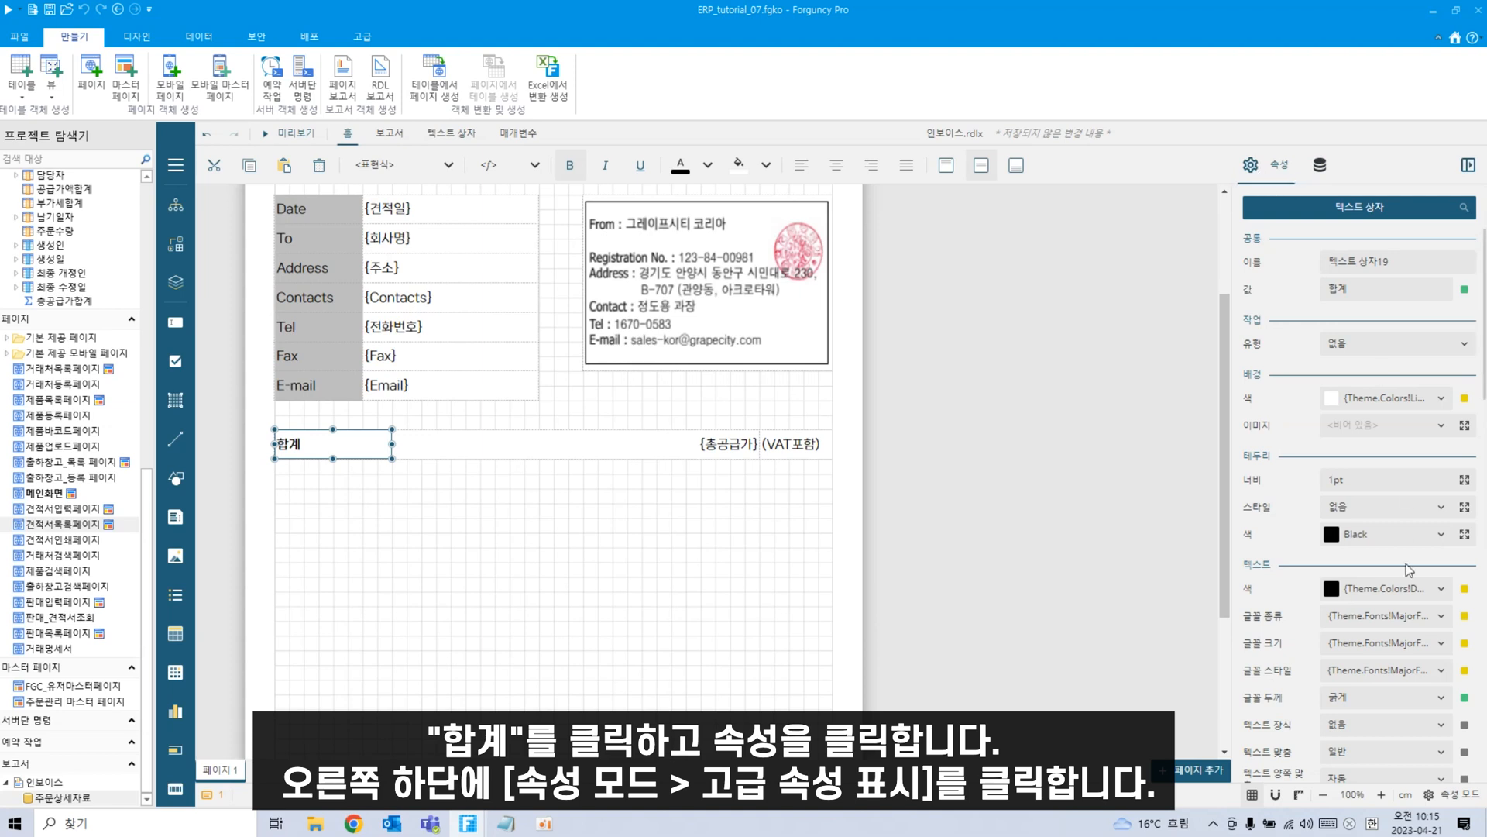
left_click(1470, 803)
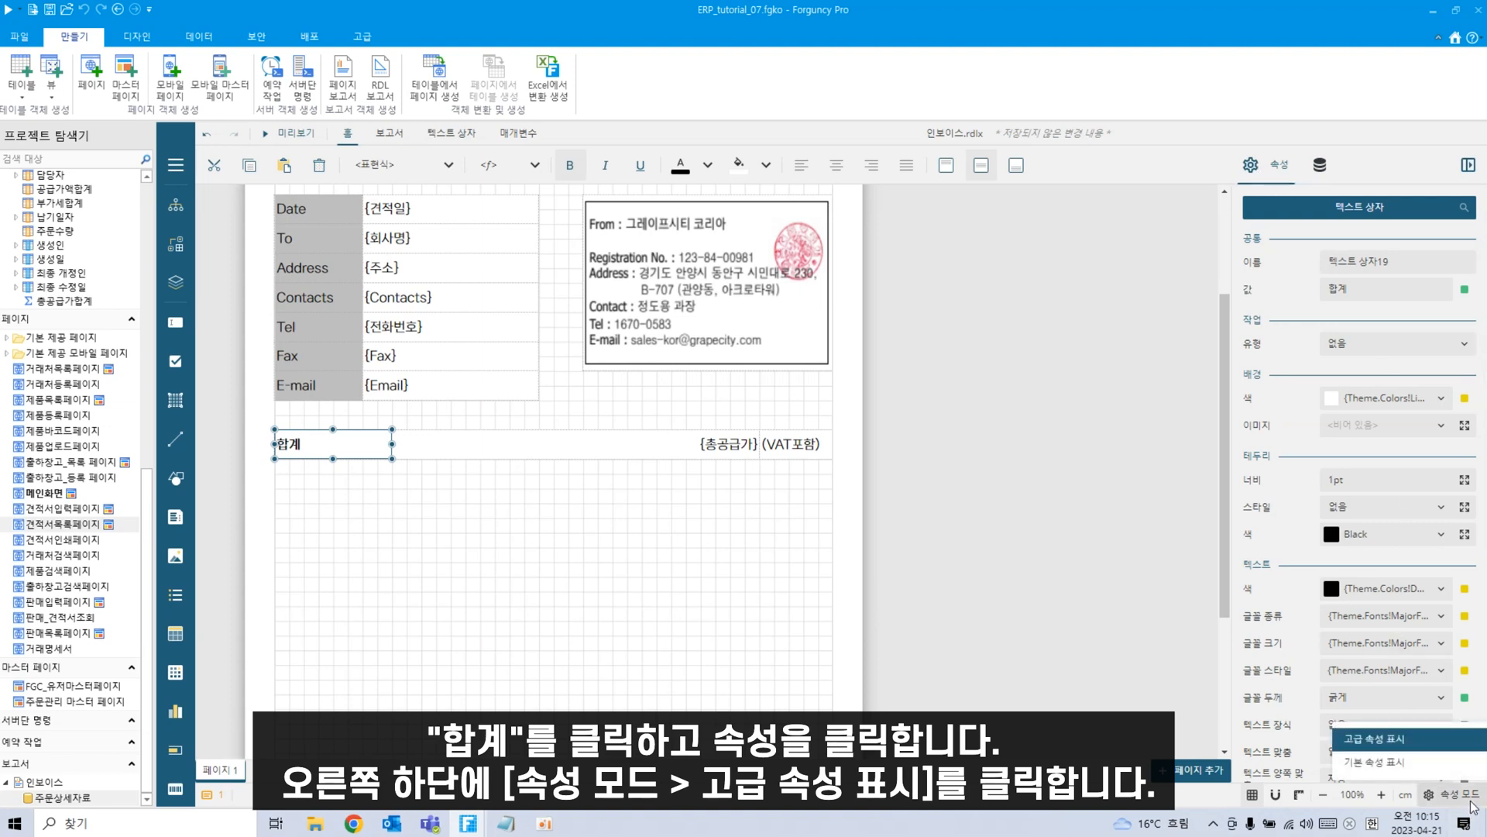
left_click(1475, 801)
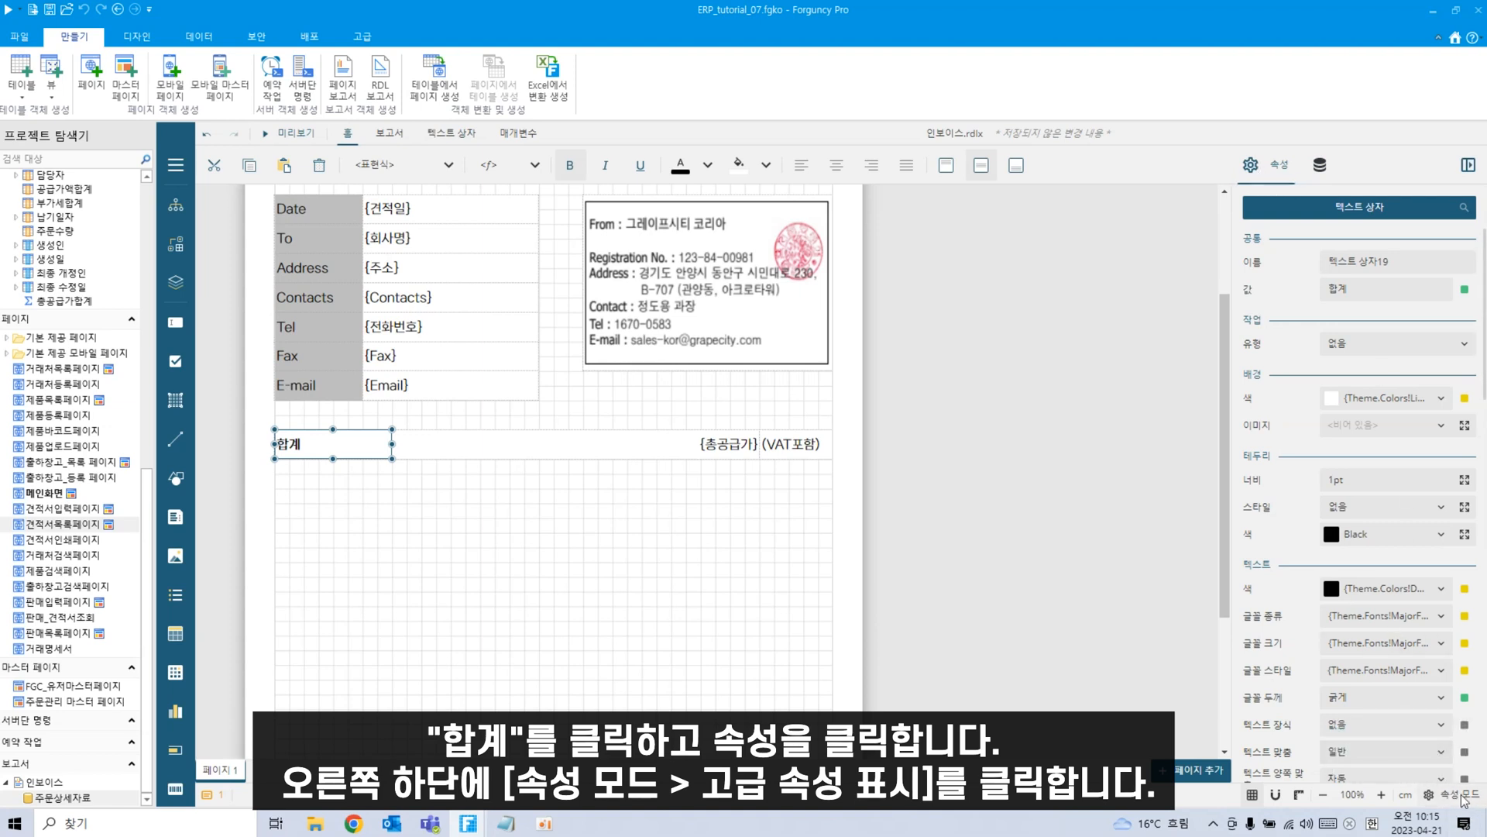
scroll(1434, 565, "down", 5)
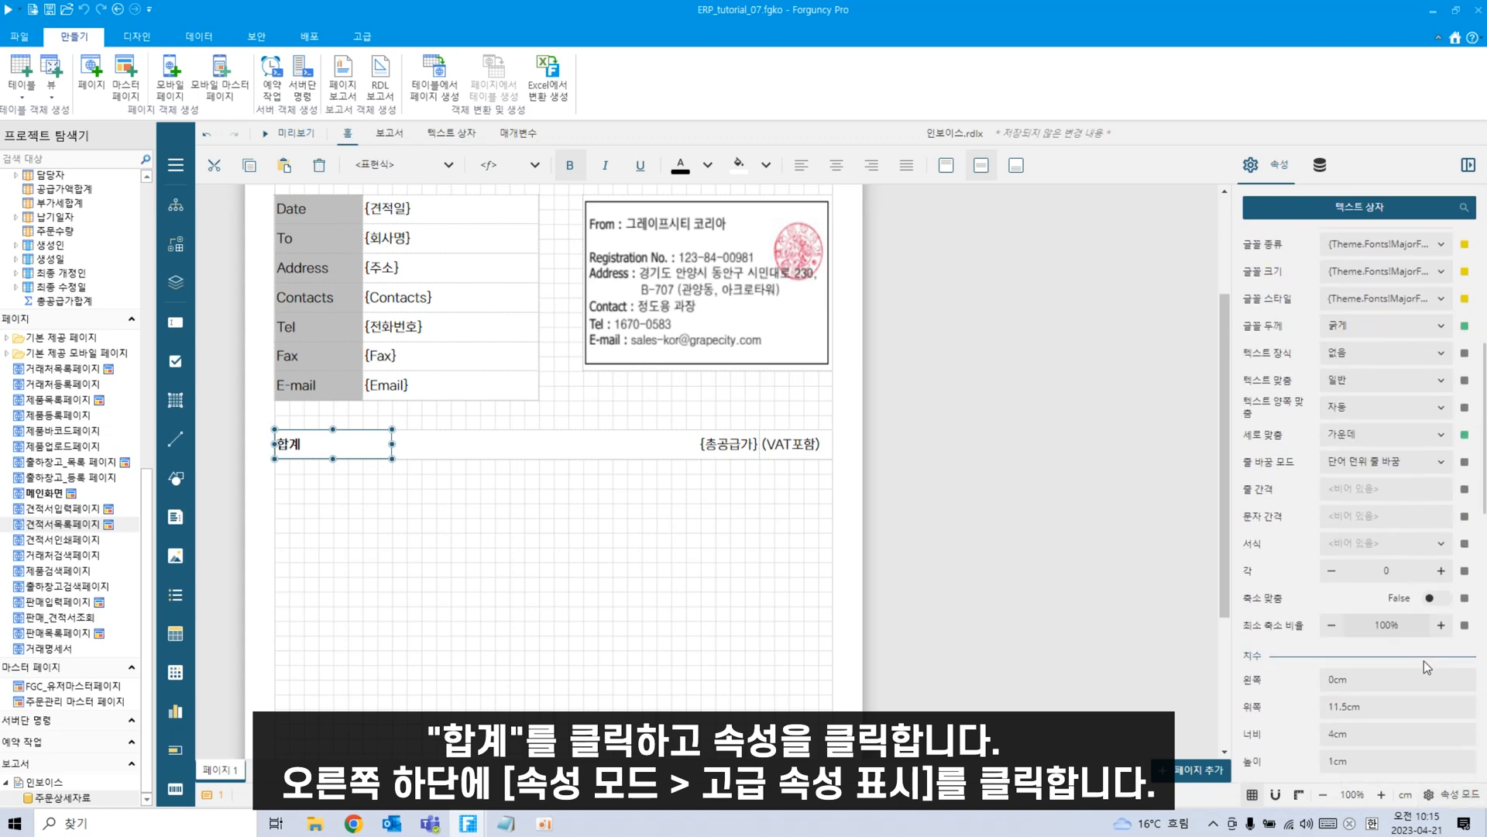
scroll(1430, 515, "up", 5)
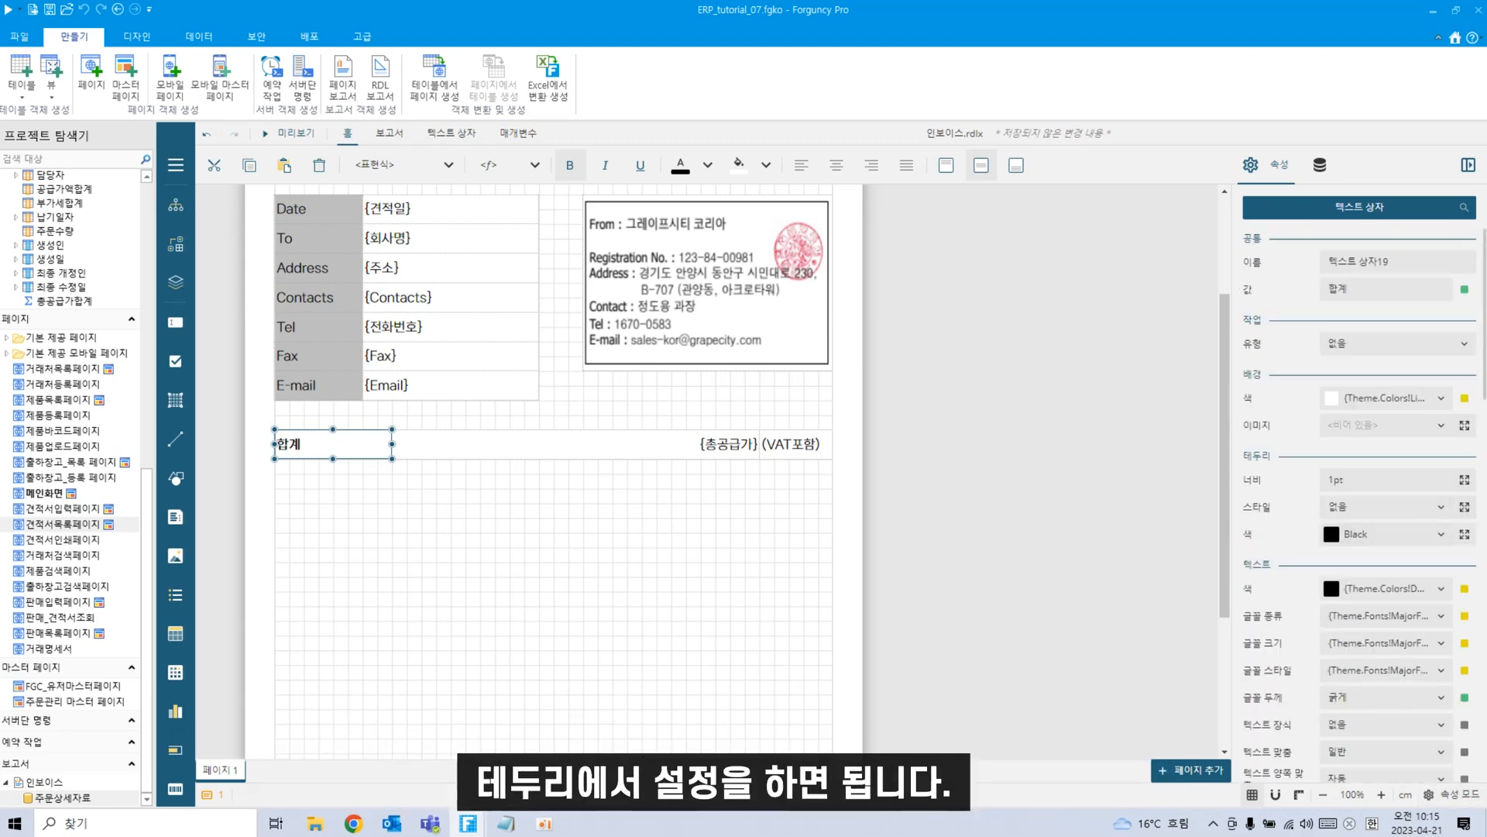
left_click(1443, 510)
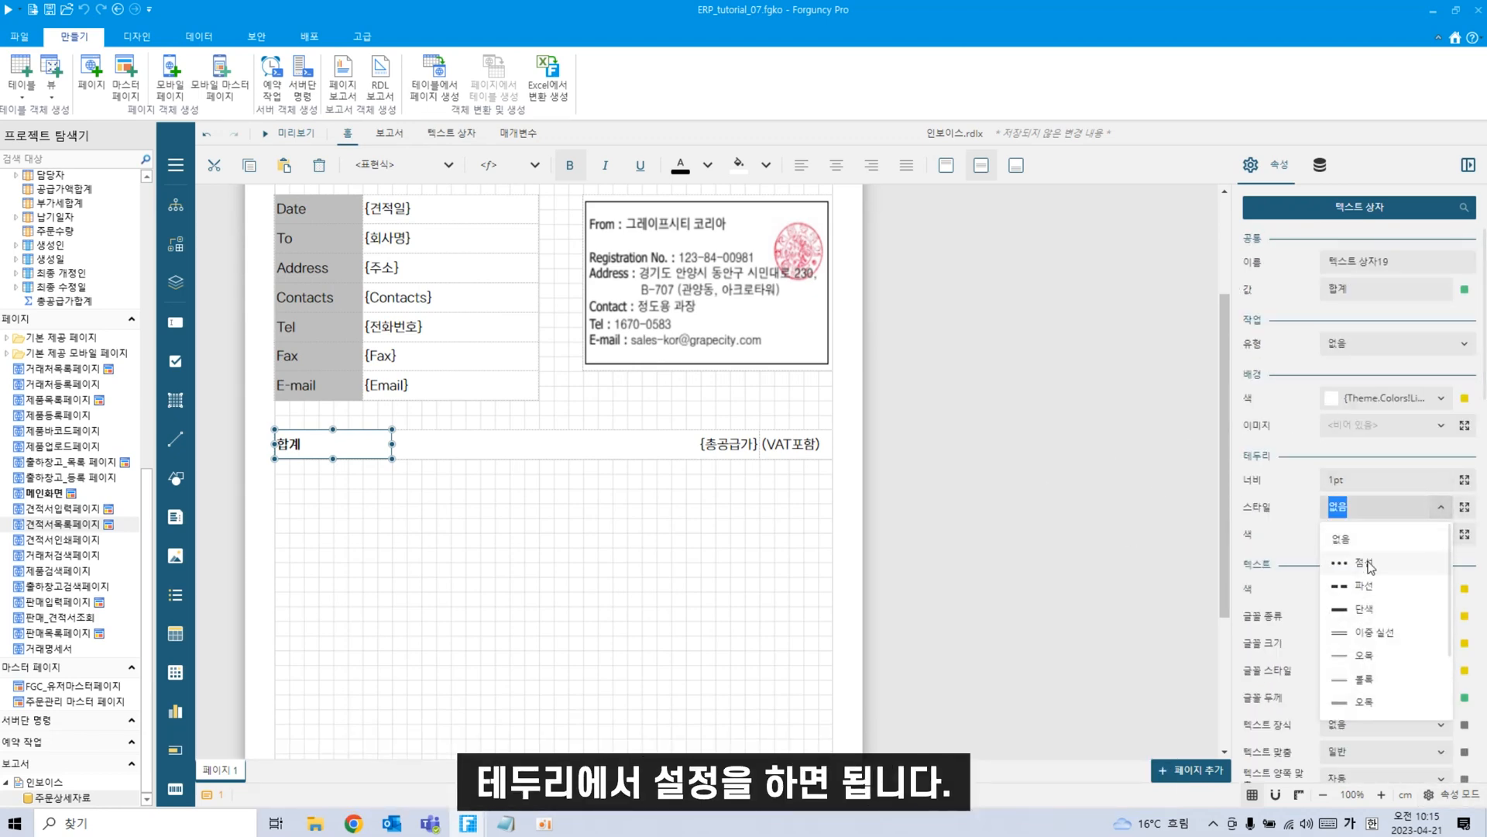
left_click(1368, 610)
left_click(443, 631)
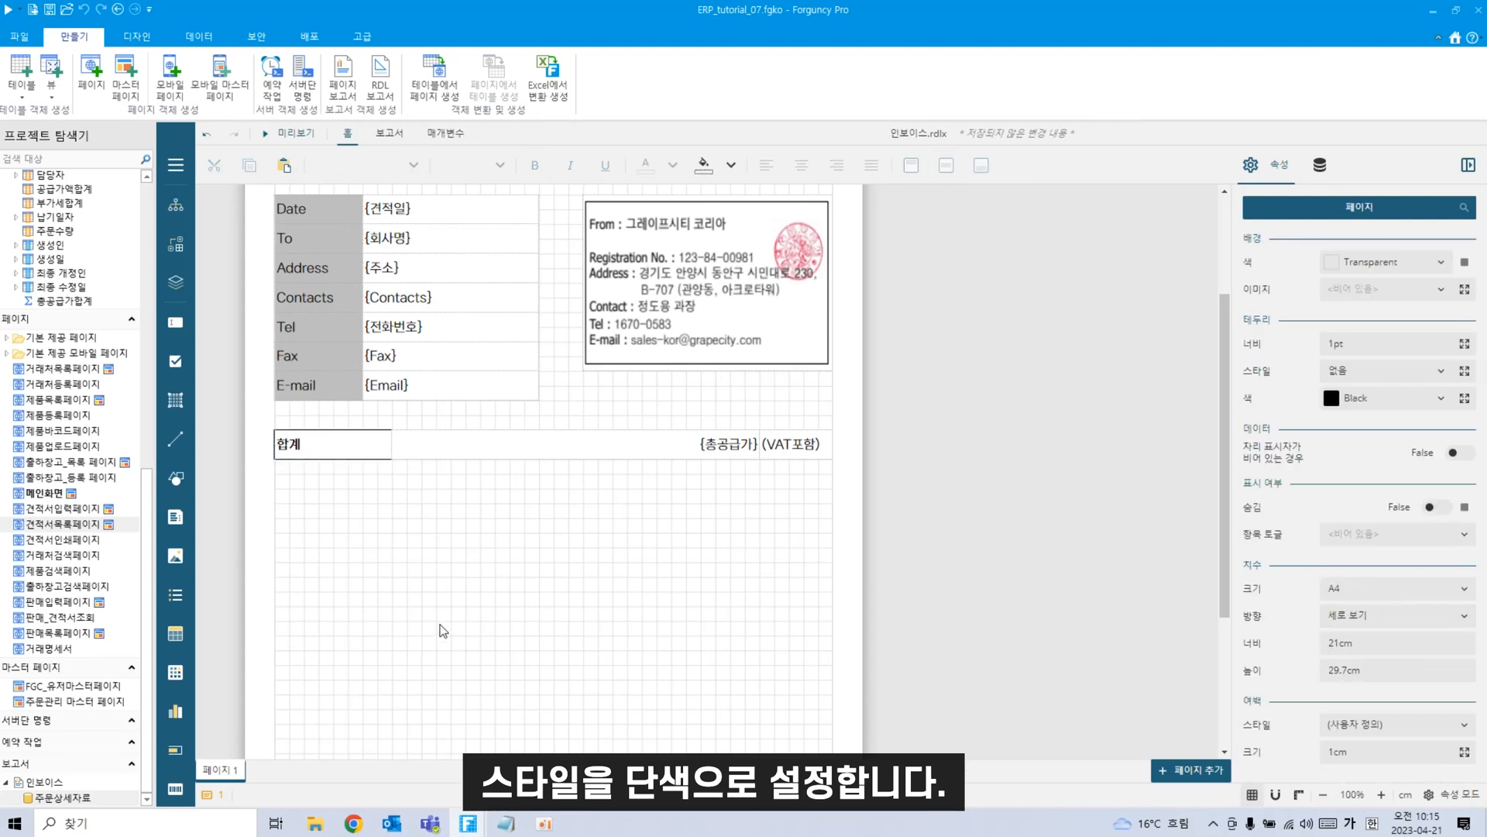
Give the {총공급가} and (VAT포함) text boxes solid 단색 borders as well.
left_click(433, 446)
left_click(1379, 507)
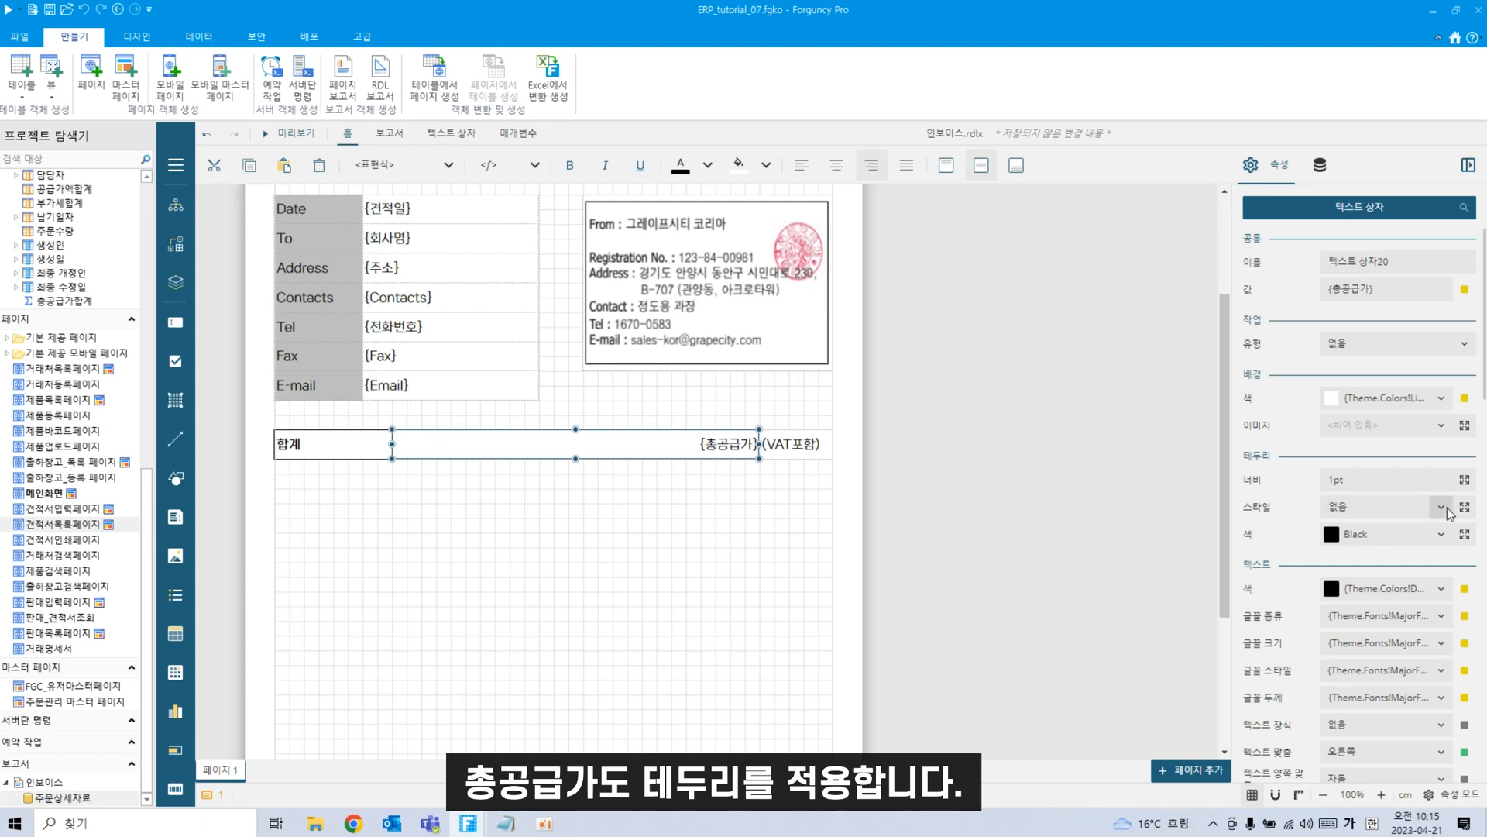
left_click(1364, 610)
left_click(573, 614)
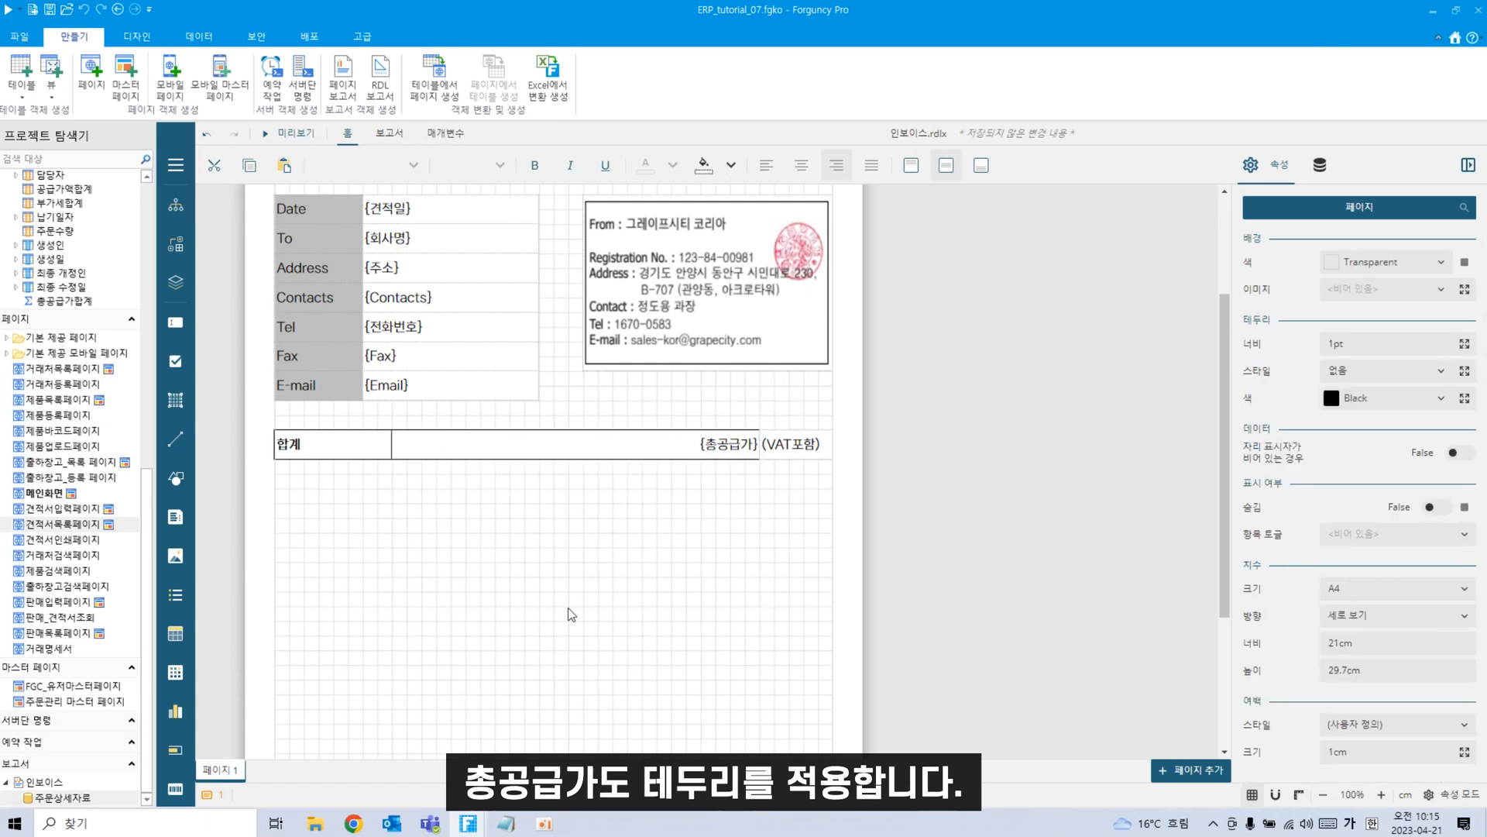
left_click(791, 451)
left_click(1441, 508)
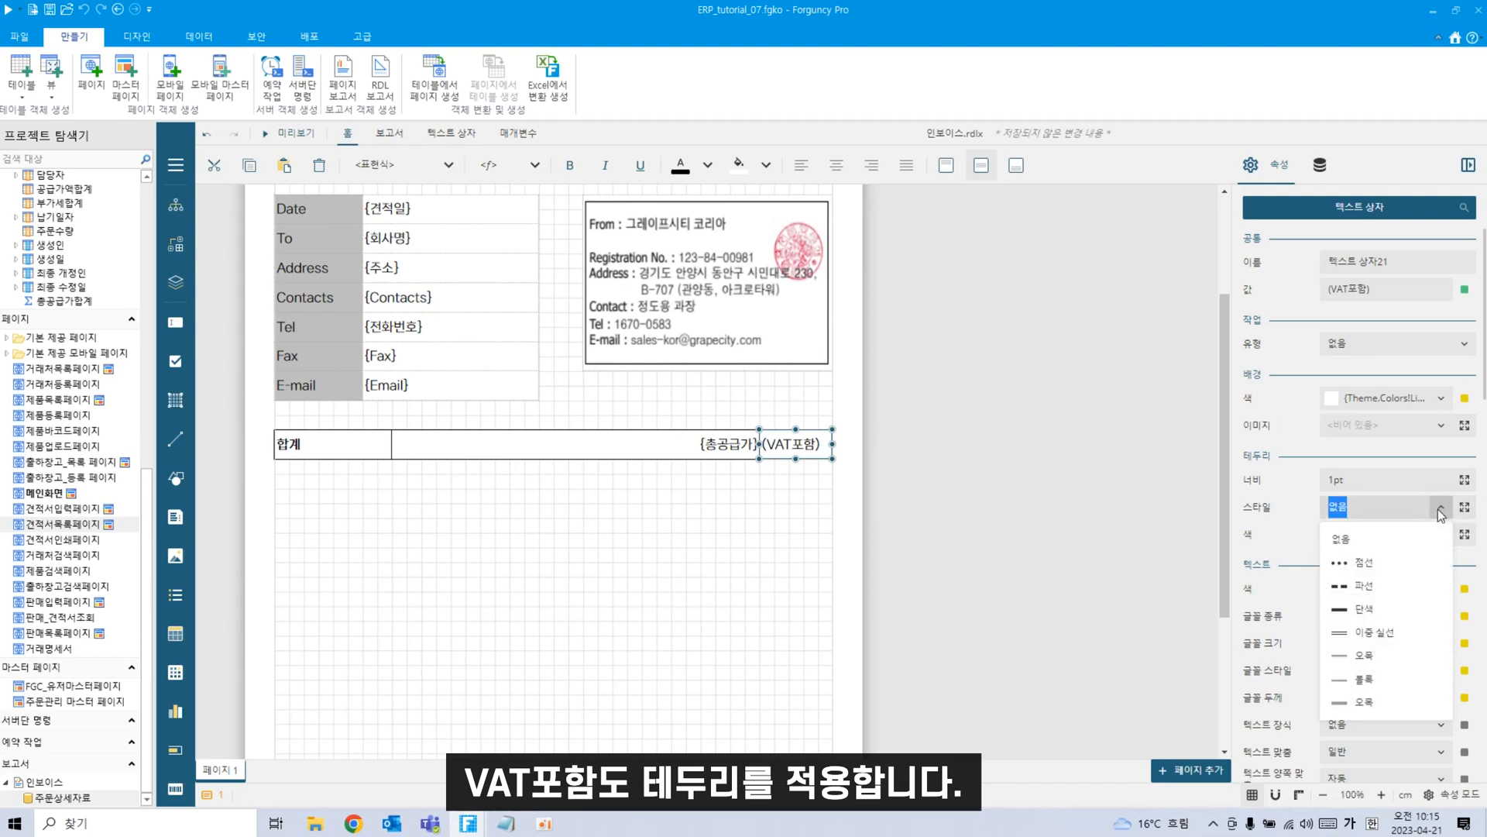
left_click(1375, 610)
left_click(792, 622)
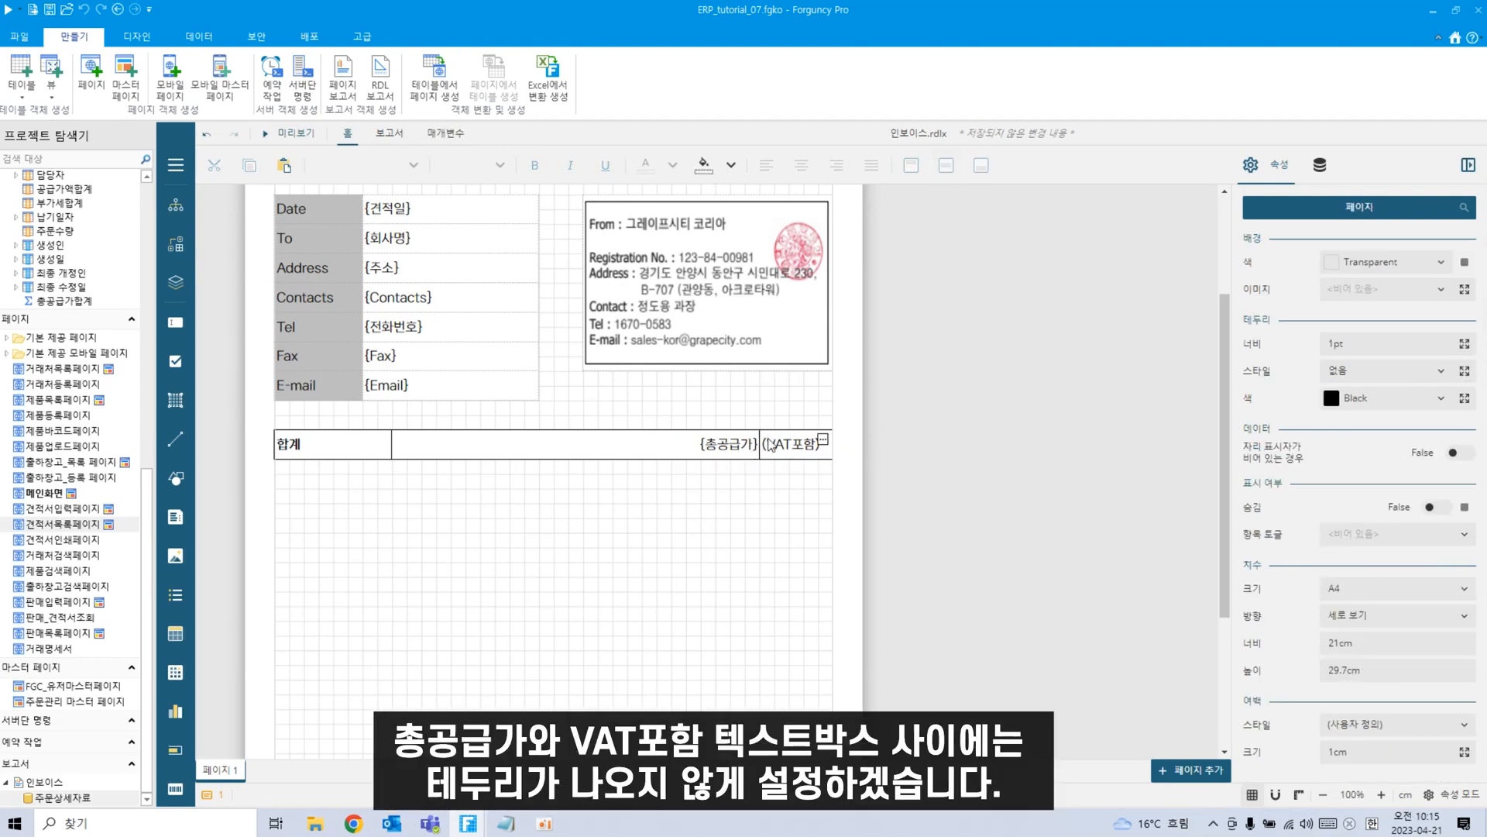
Set the right-side border of {총공급가} to 없음.
left_click(684, 447)
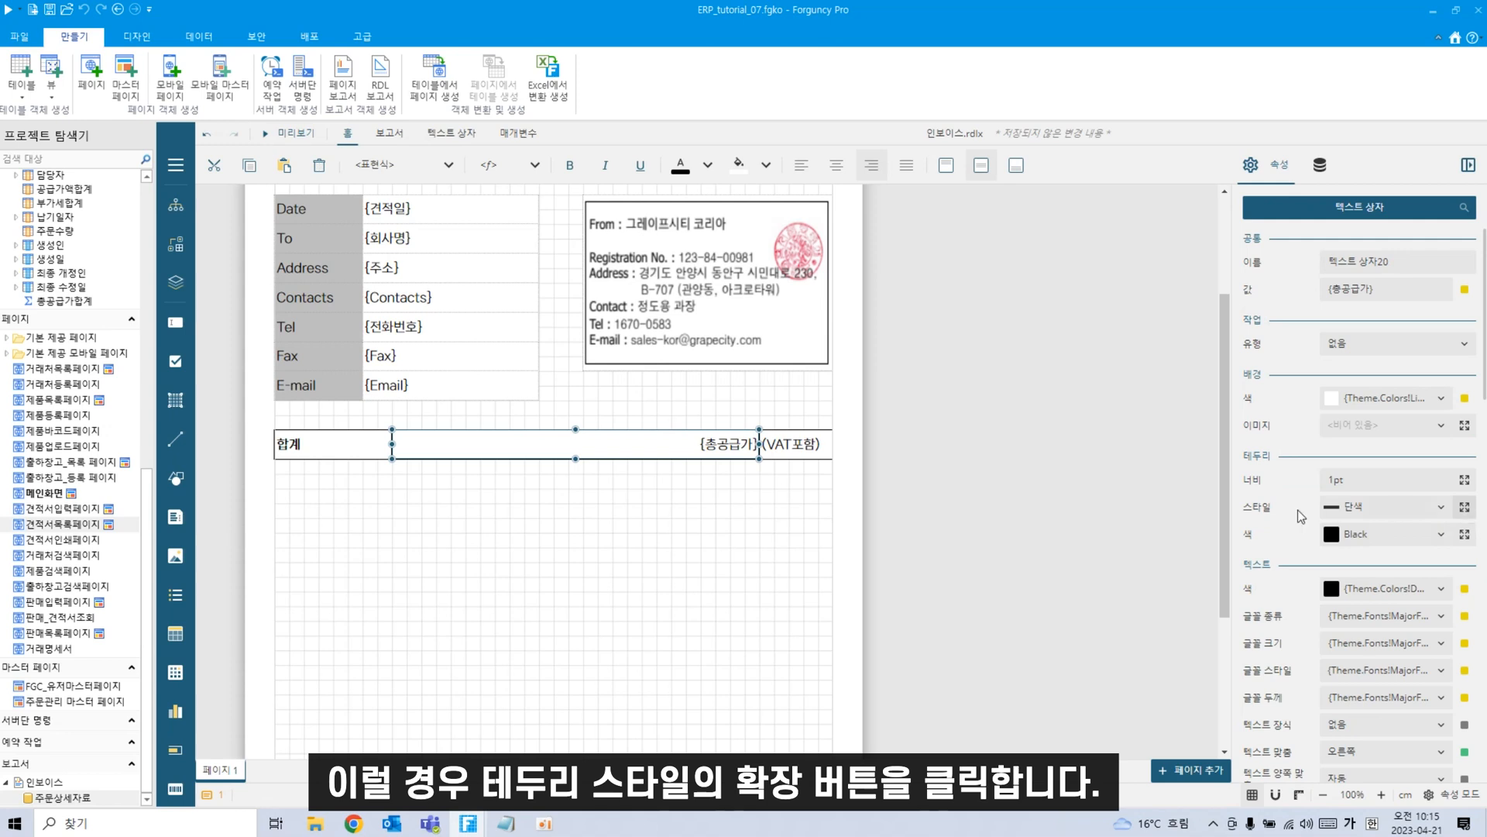
left_click(1465, 508)
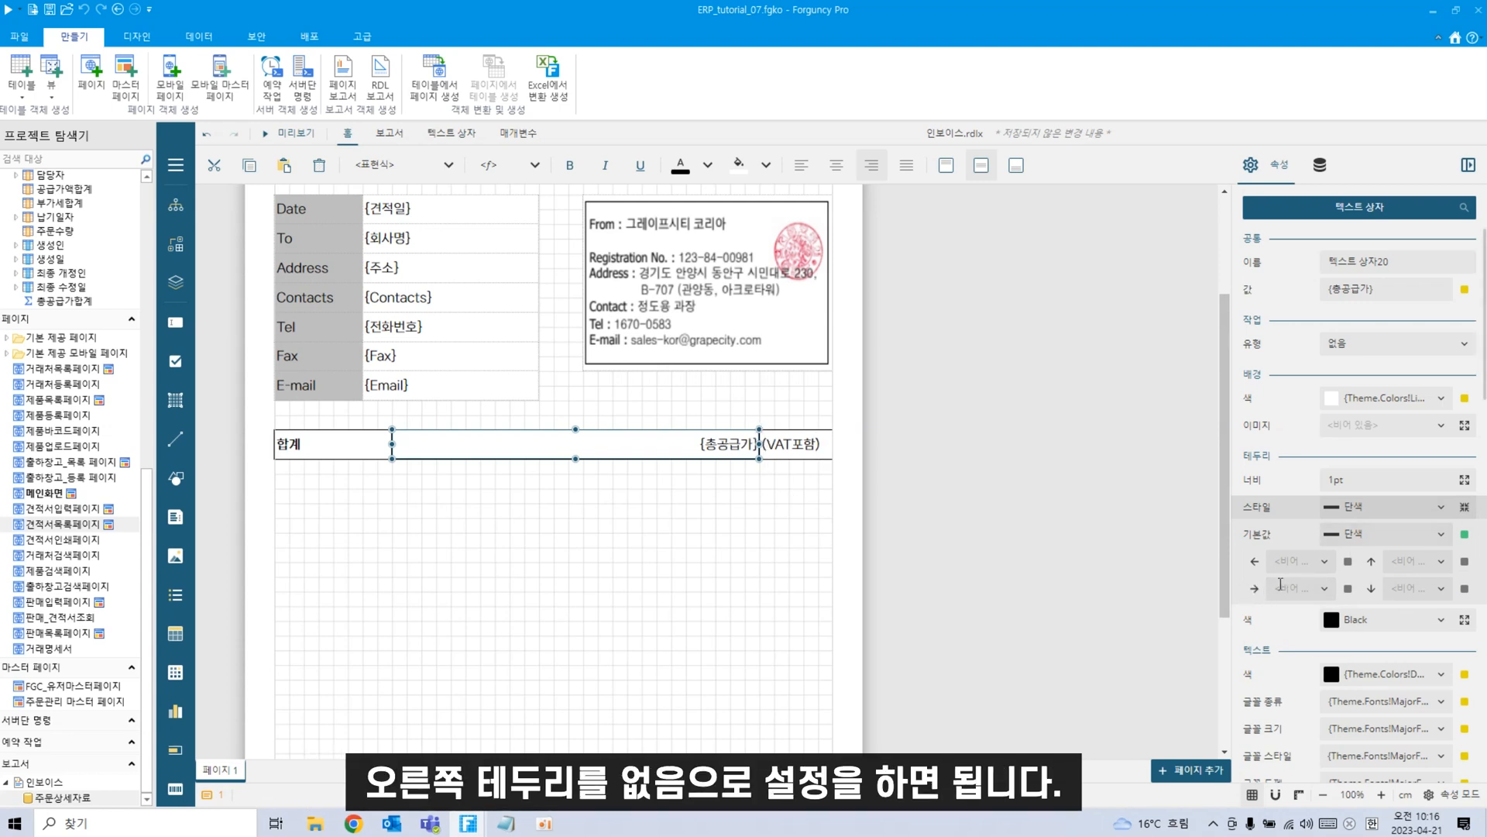
left_click(1325, 588)
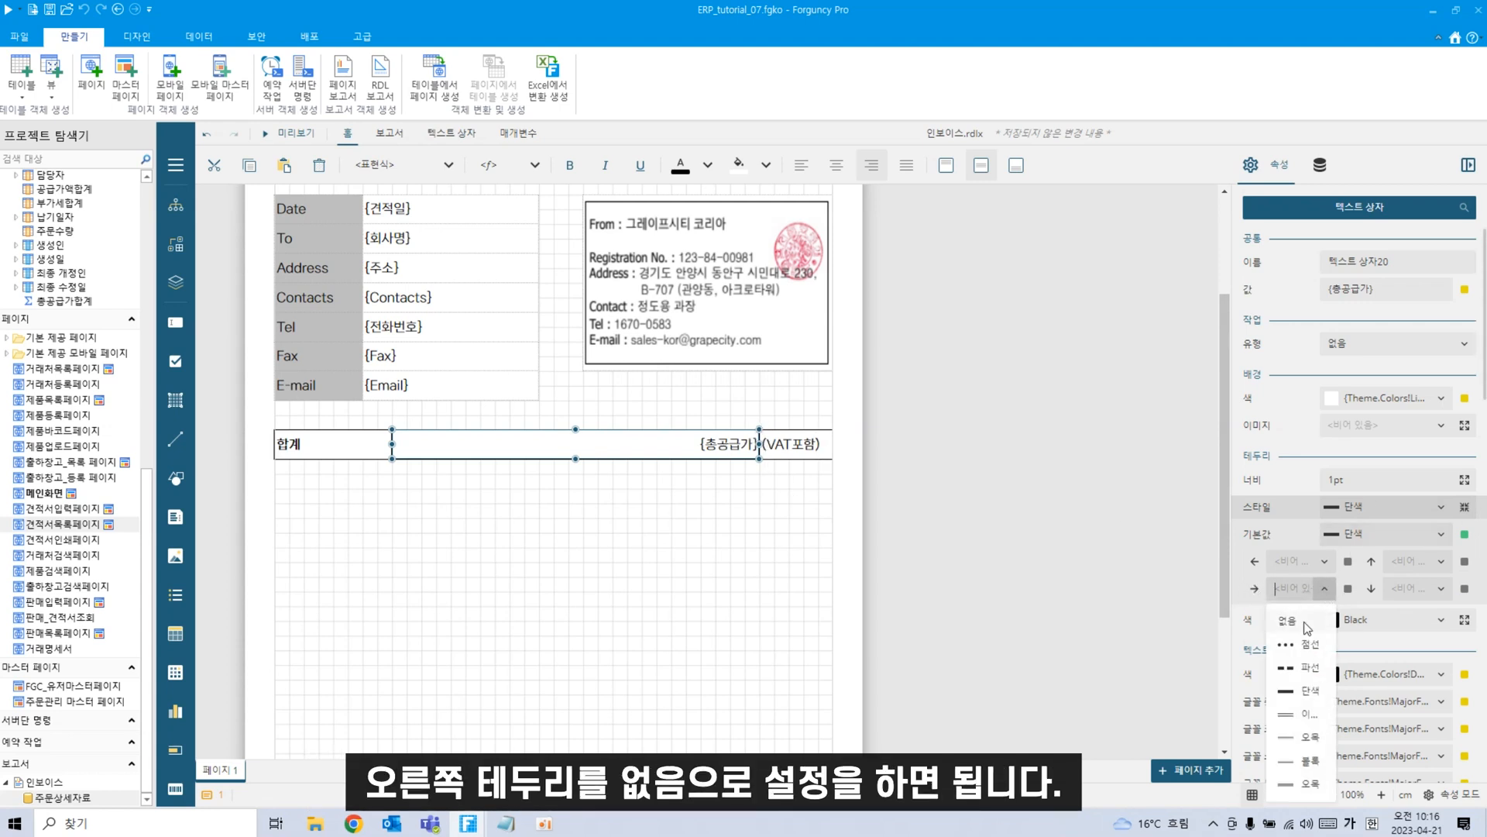
left_click(1299, 625)
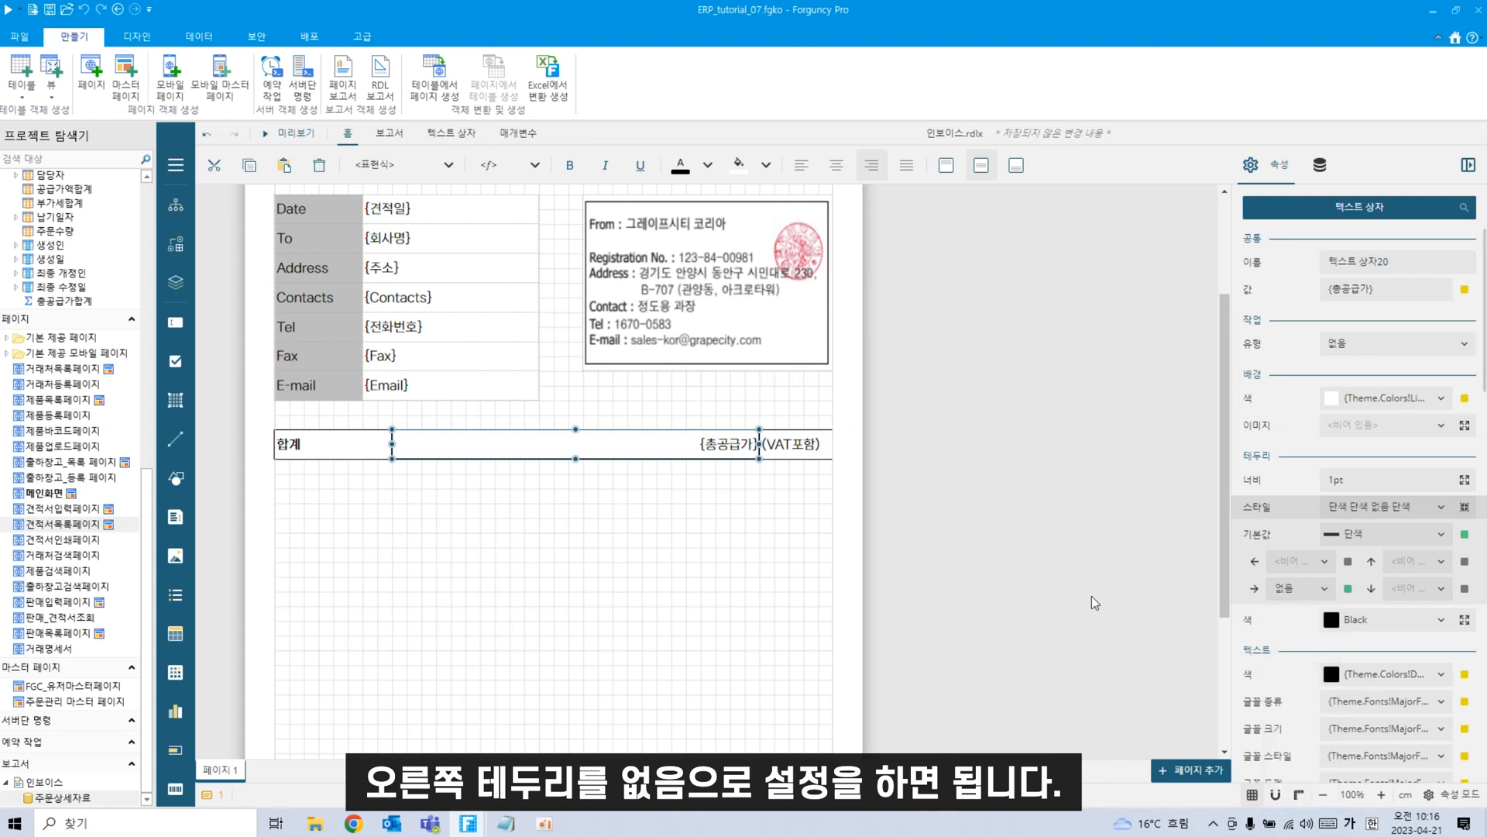
Set the left-side border of (VAT포함) to 없음.
left_click(809, 455)
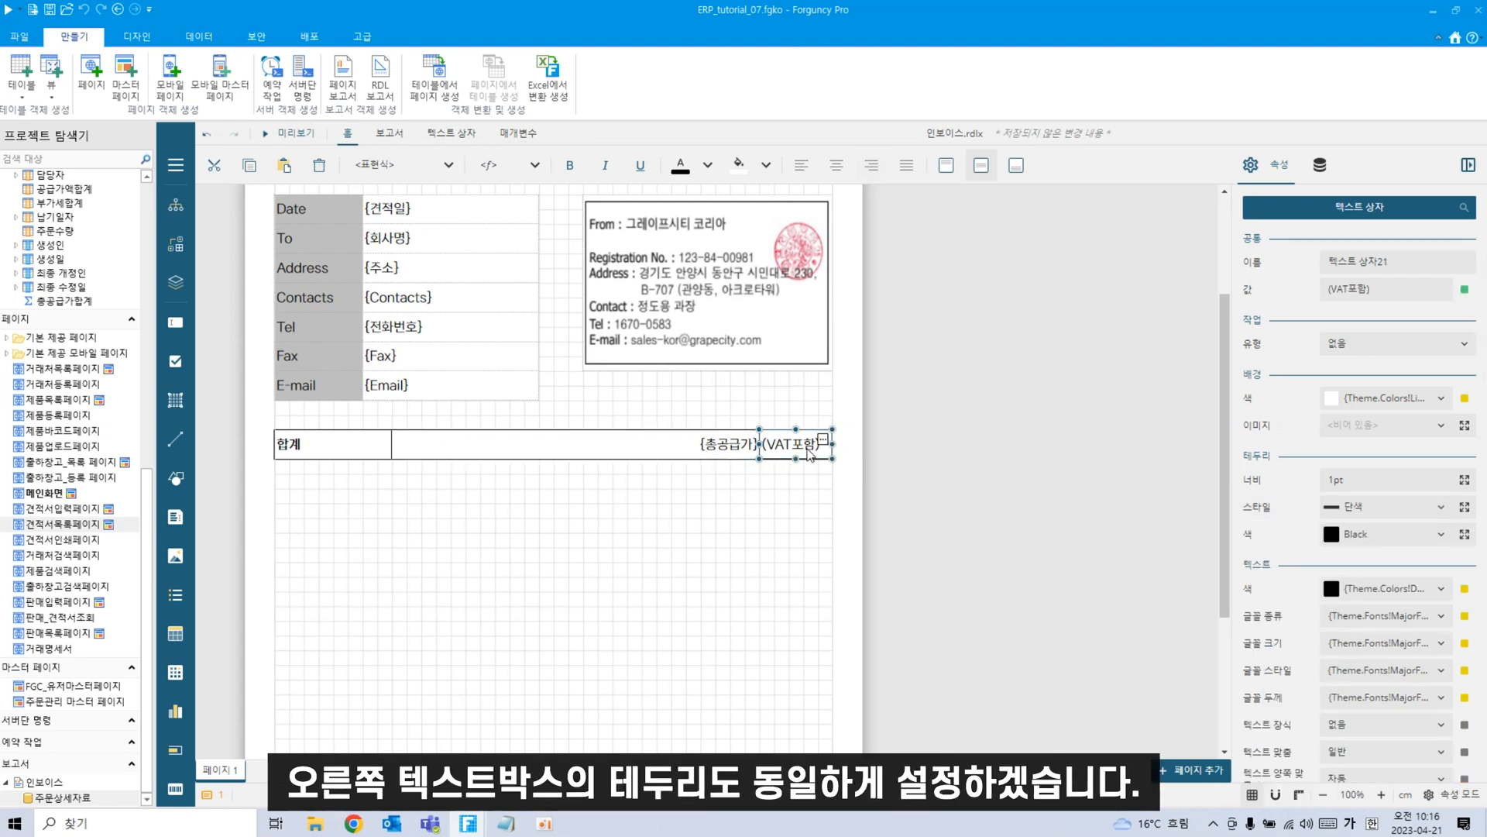
left_click(1464, 508)
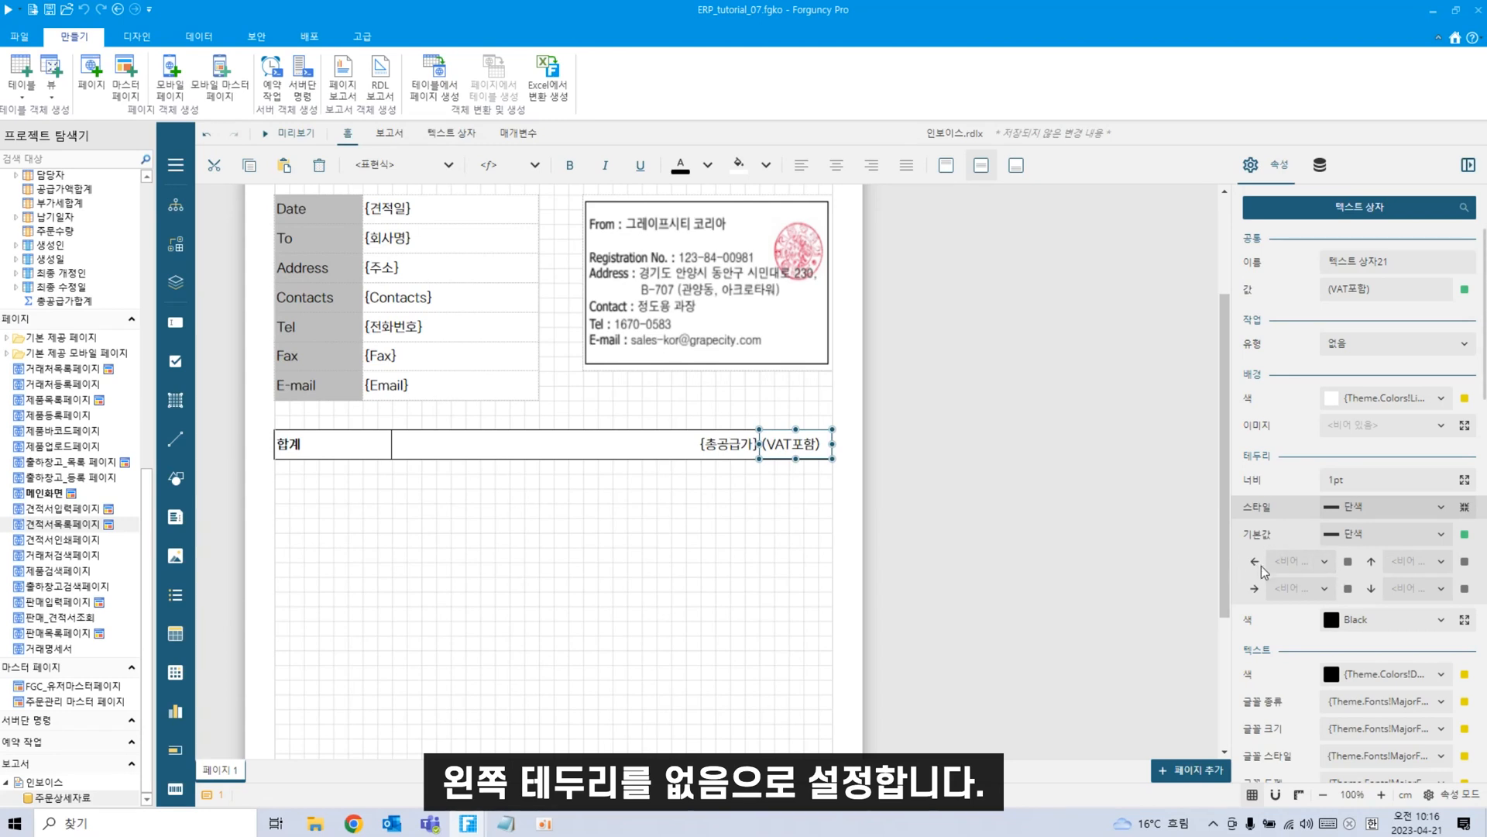
left_click(1324, 562)
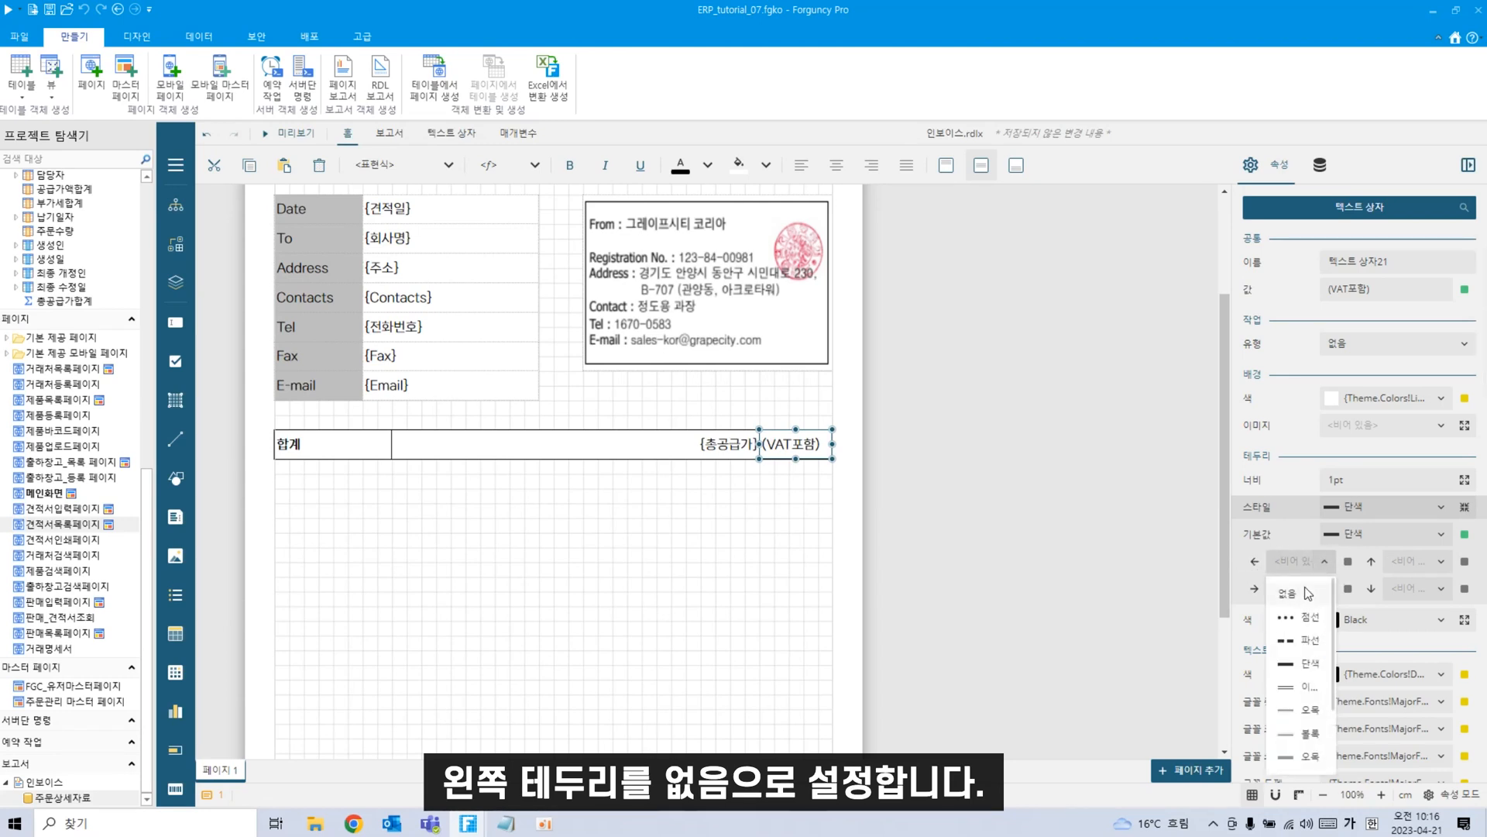
left_click(1309, 595)
left_click(696, 584)
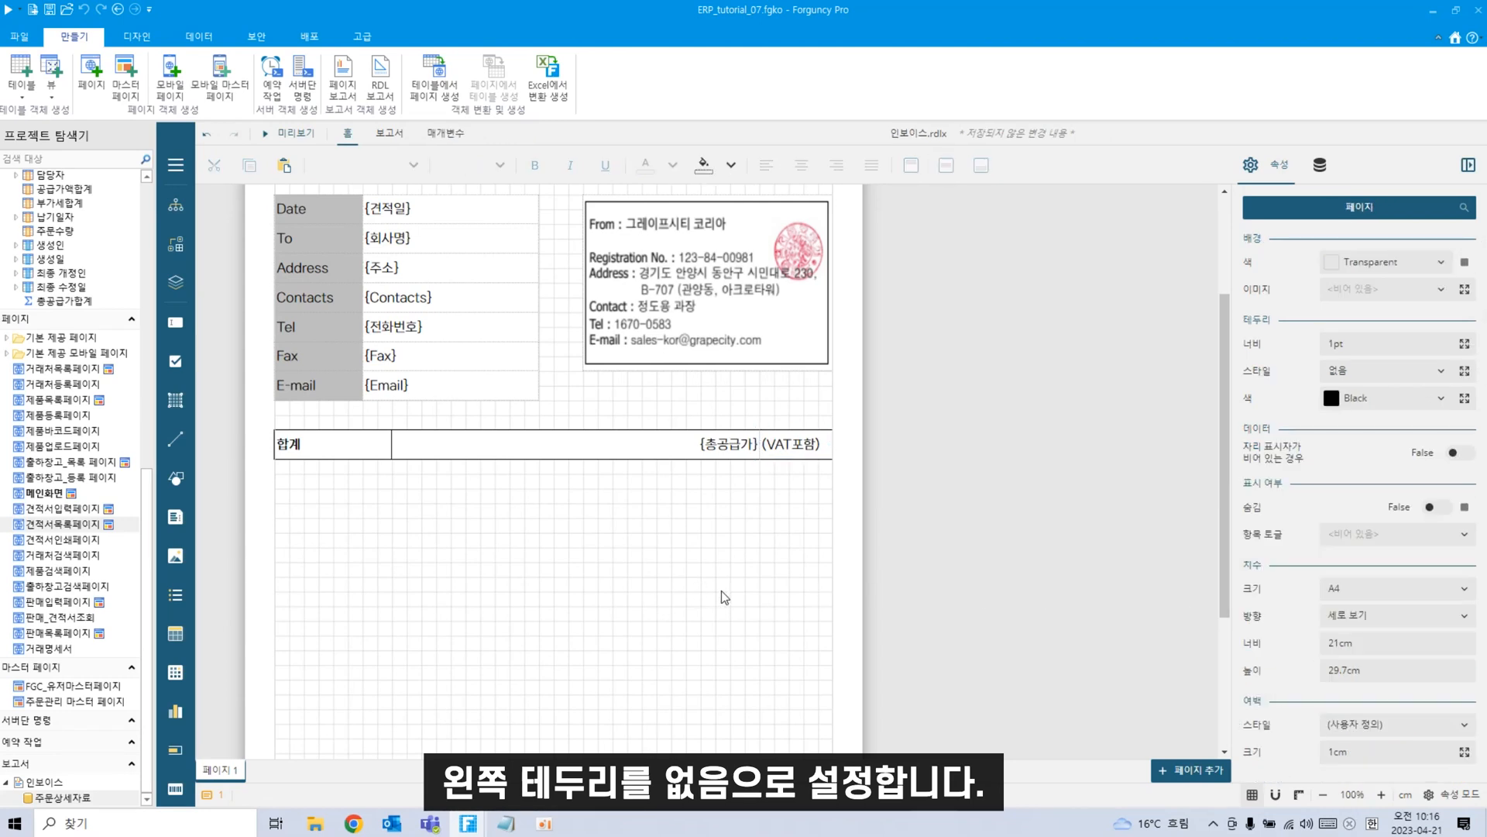
left_click(294, 133)
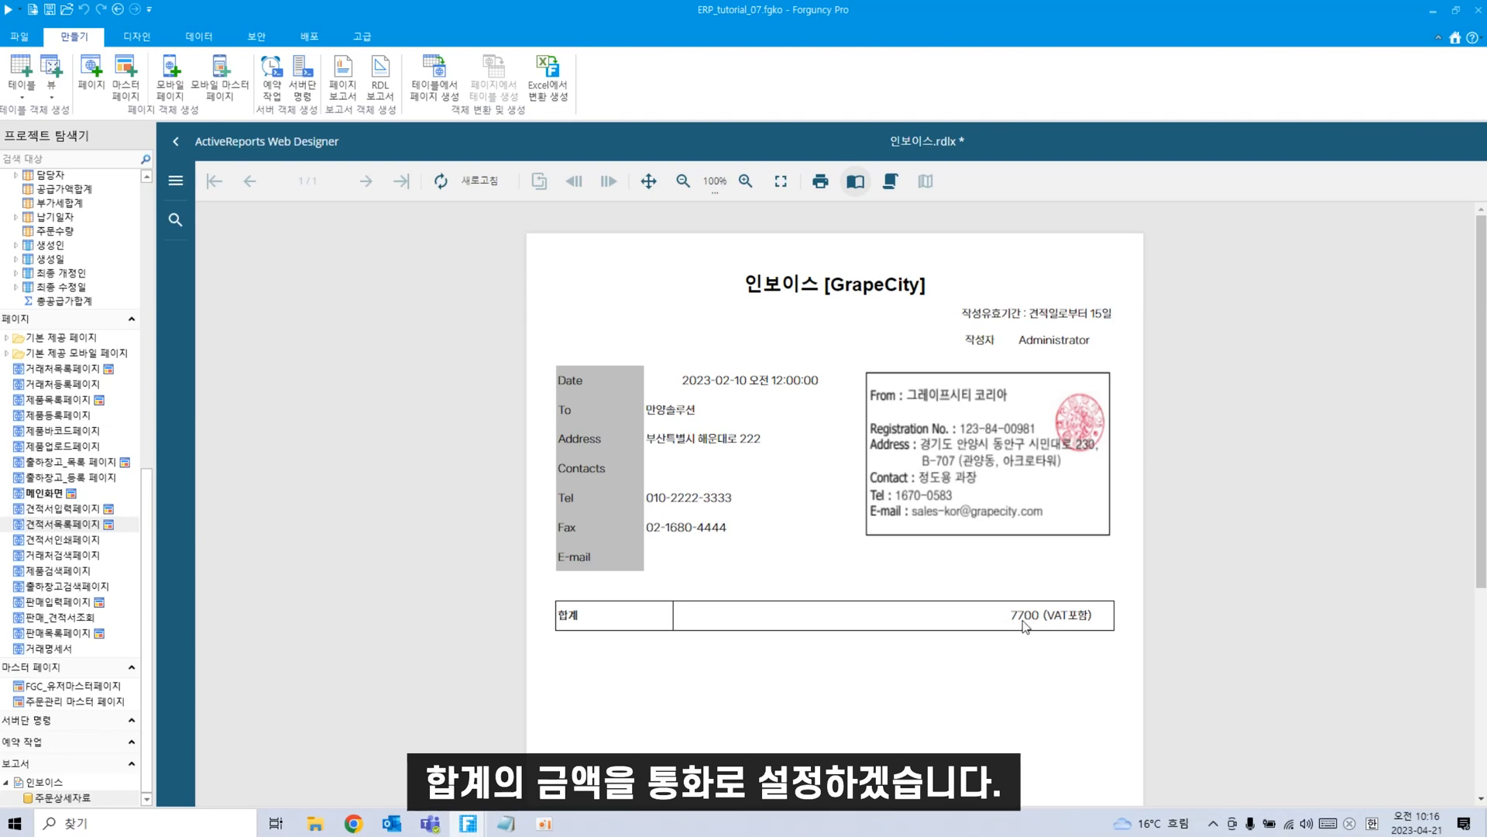
left_click(177, 142)
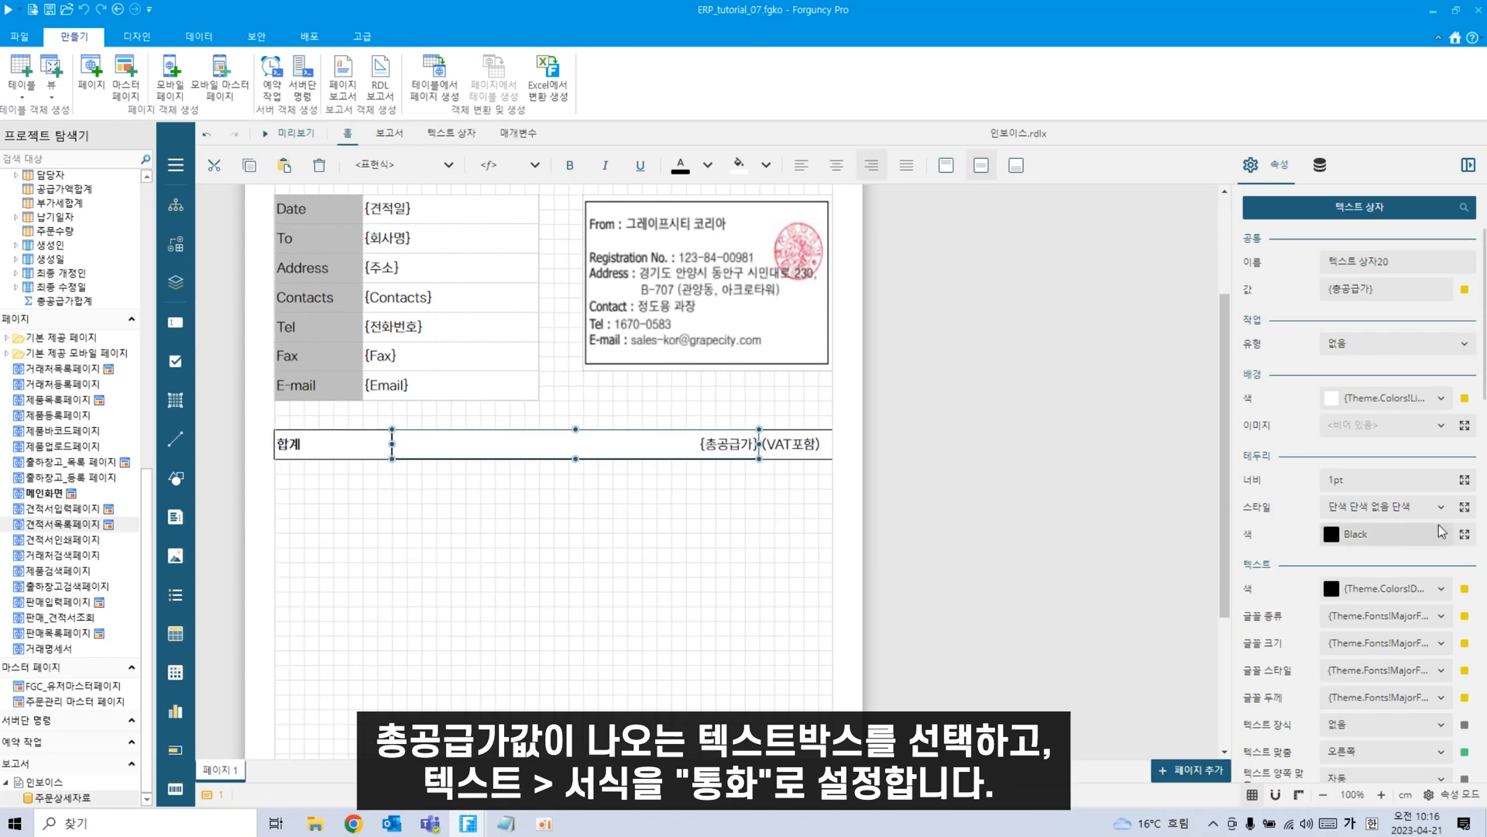
Format {총공급가} as 통화 with zero decimals (c0), and preview it showing ₩7,700 (VAT포함).
scroll(1414, 651, "down", 3)
scroll(1424, 625, "up", 2)
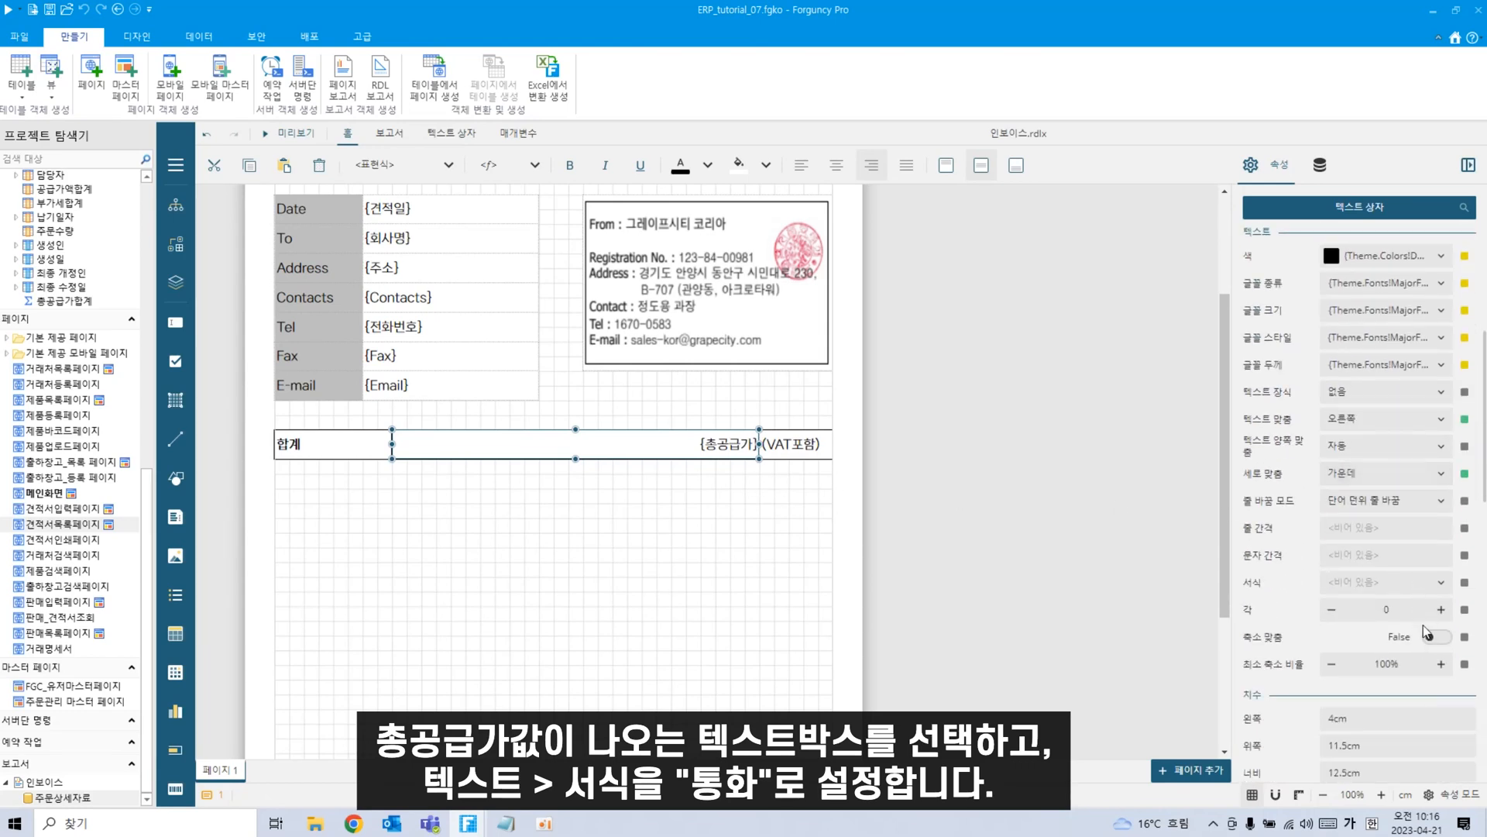
left_click(1443, 668)
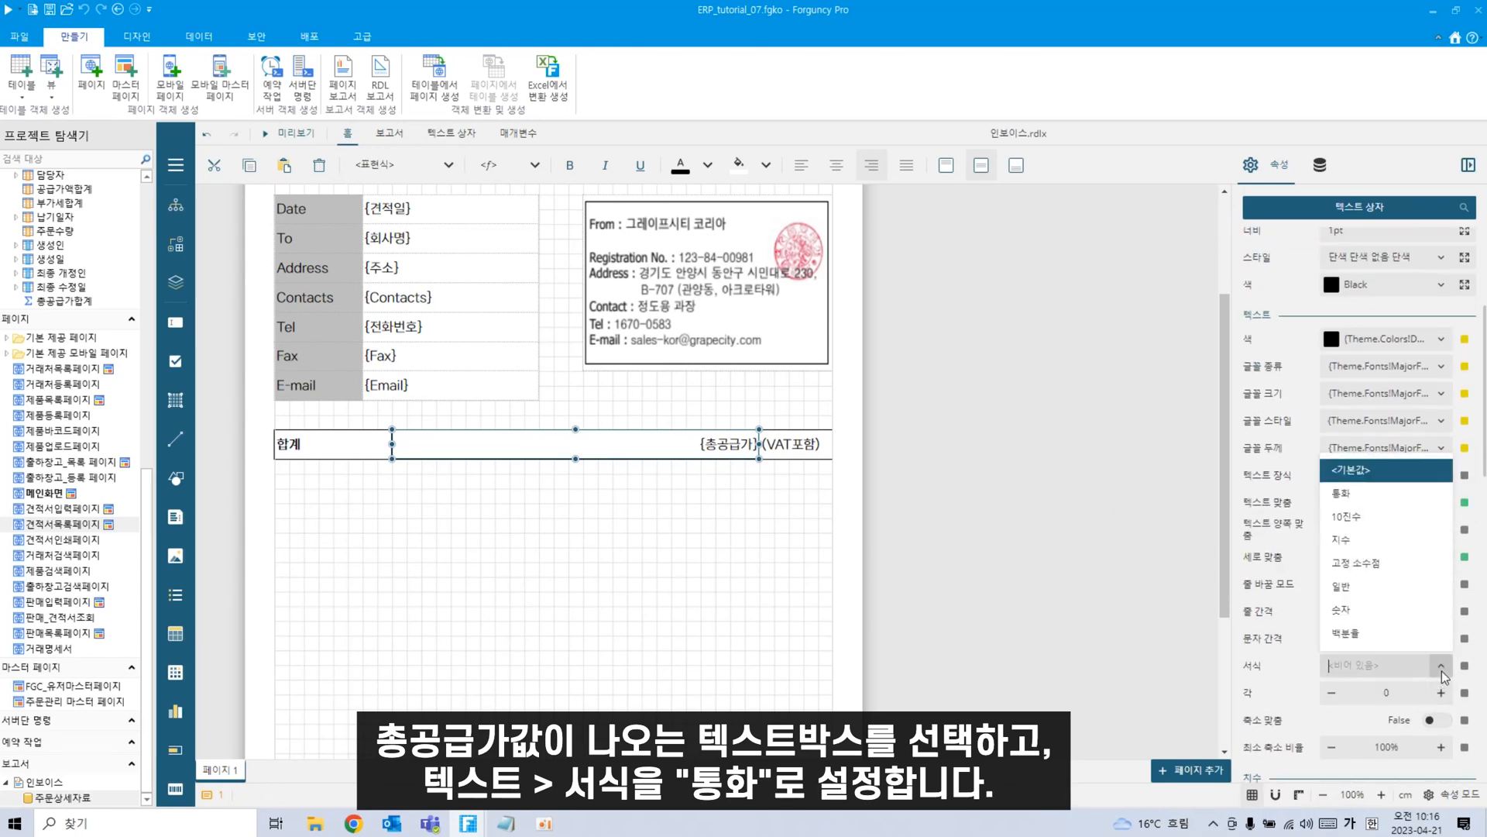
left_click(1369, 497)
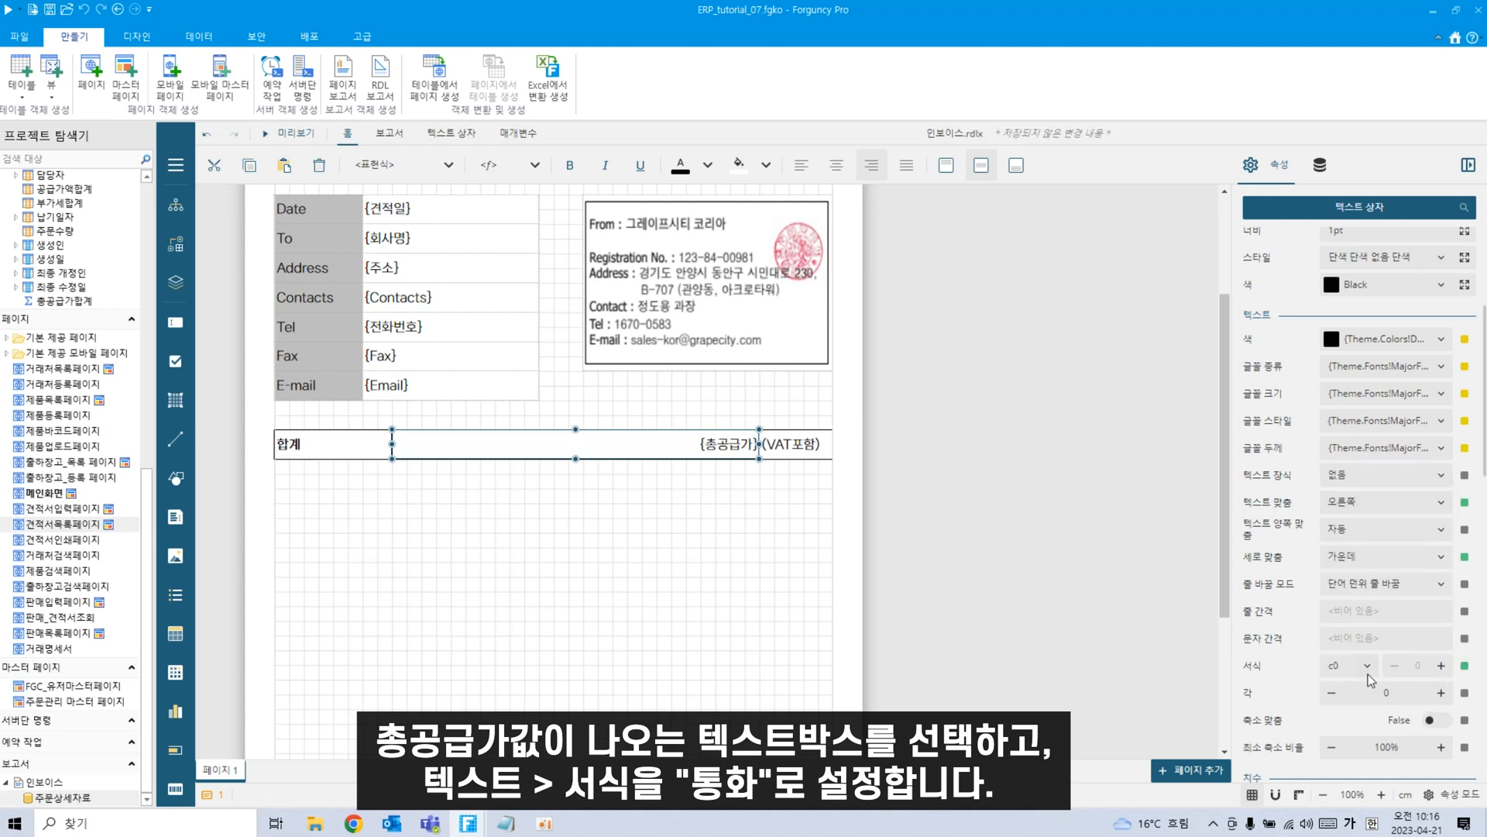
left_click(1397, 668)
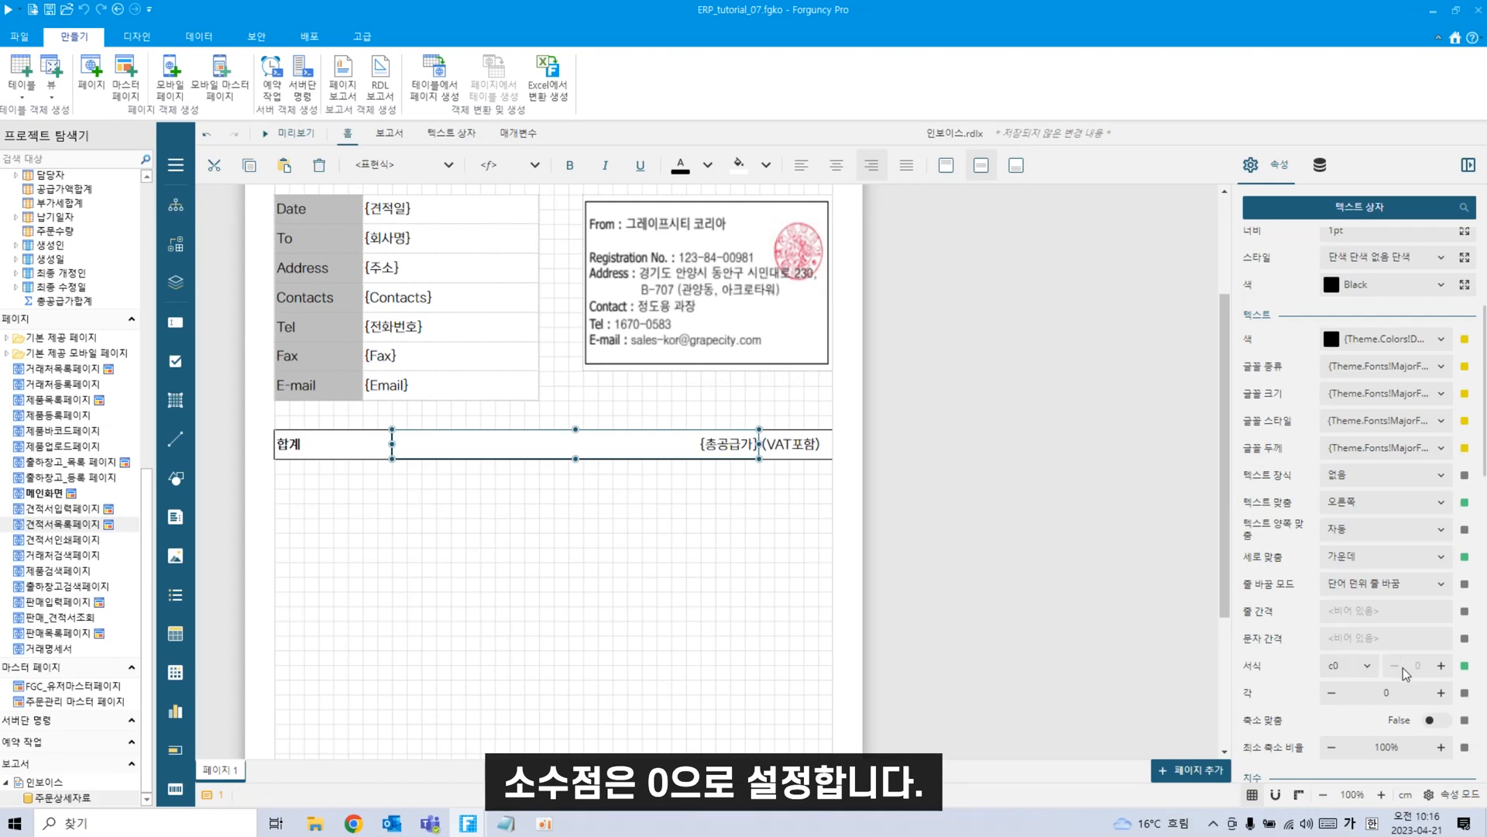
left_click(288, 132)
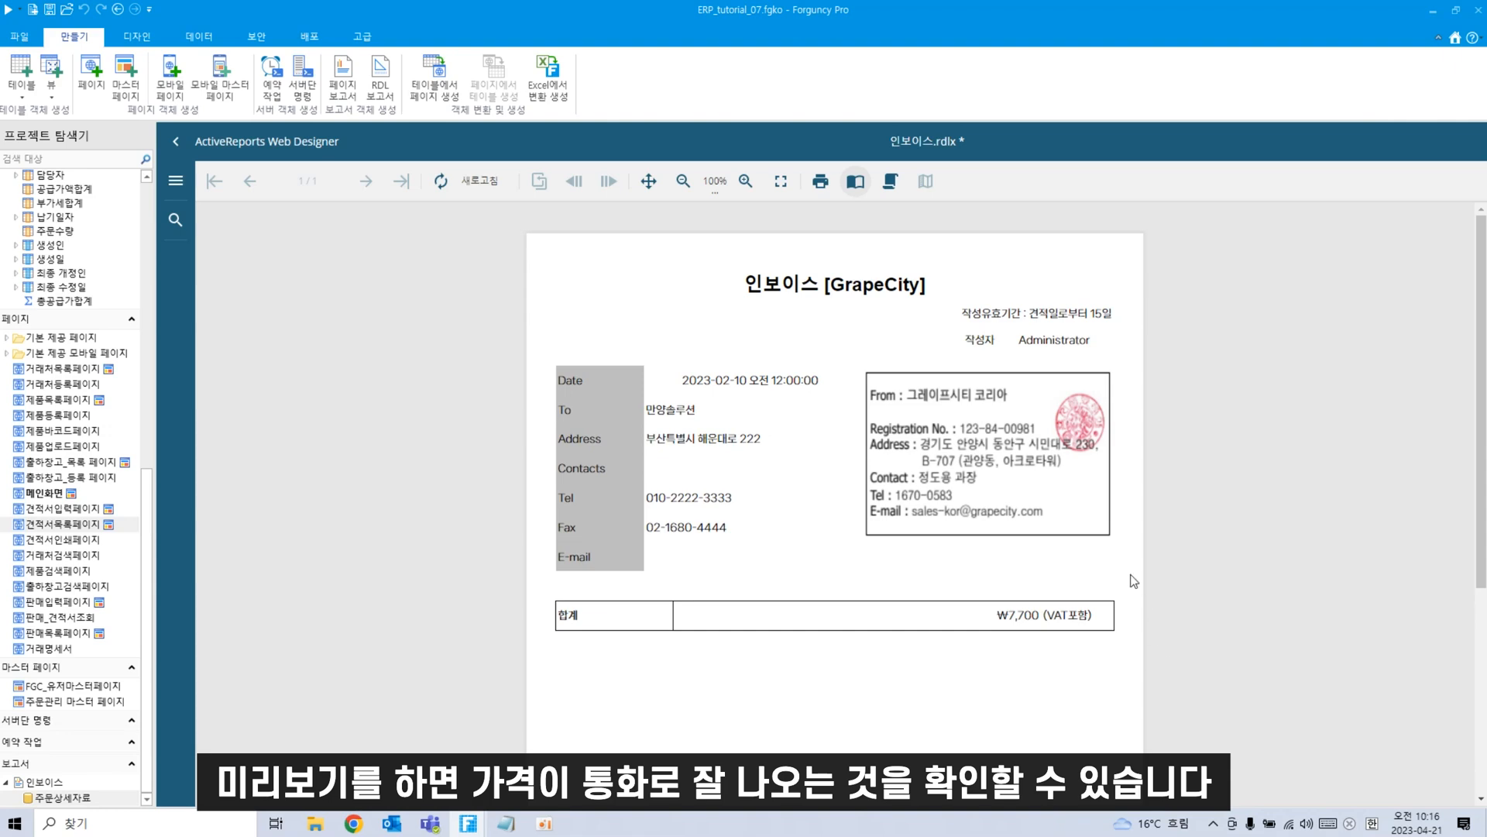
left_click(175, 140)
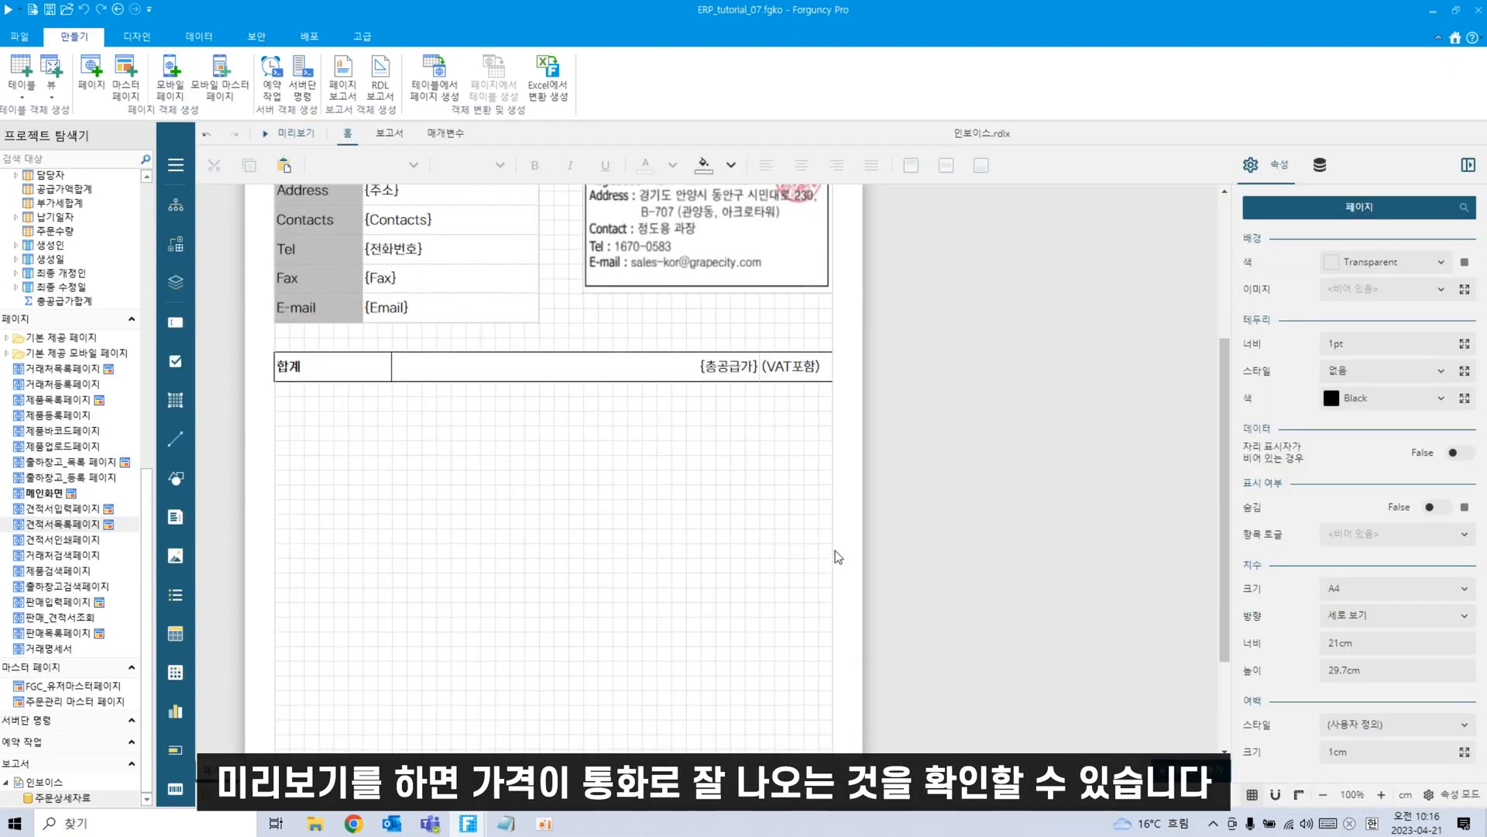
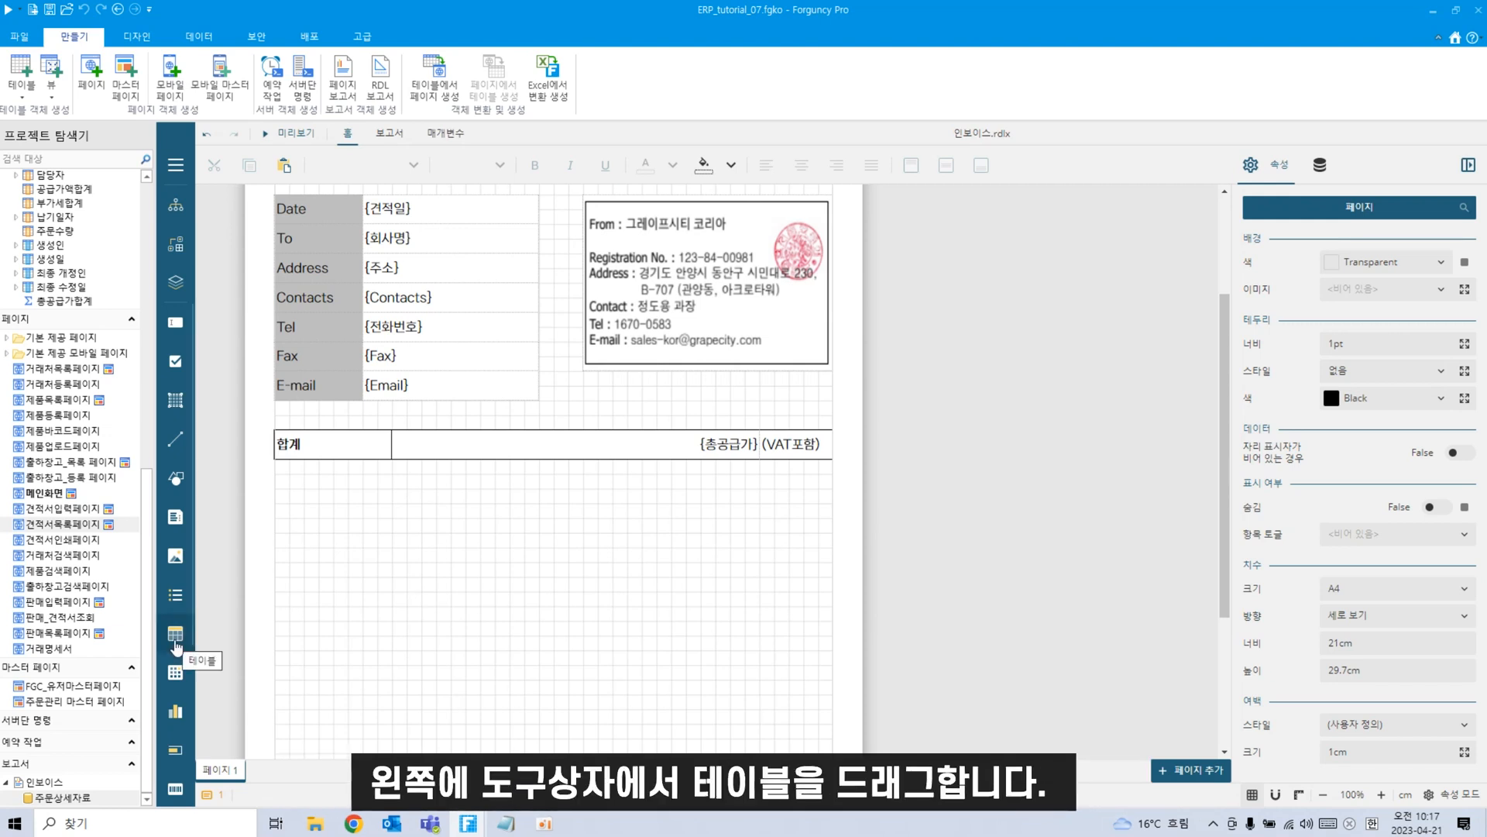
Place table 테이블1 below the 합계 row, stretched to the full page width with a taller display area.
left_click_drag(175, 633, 310, 513)
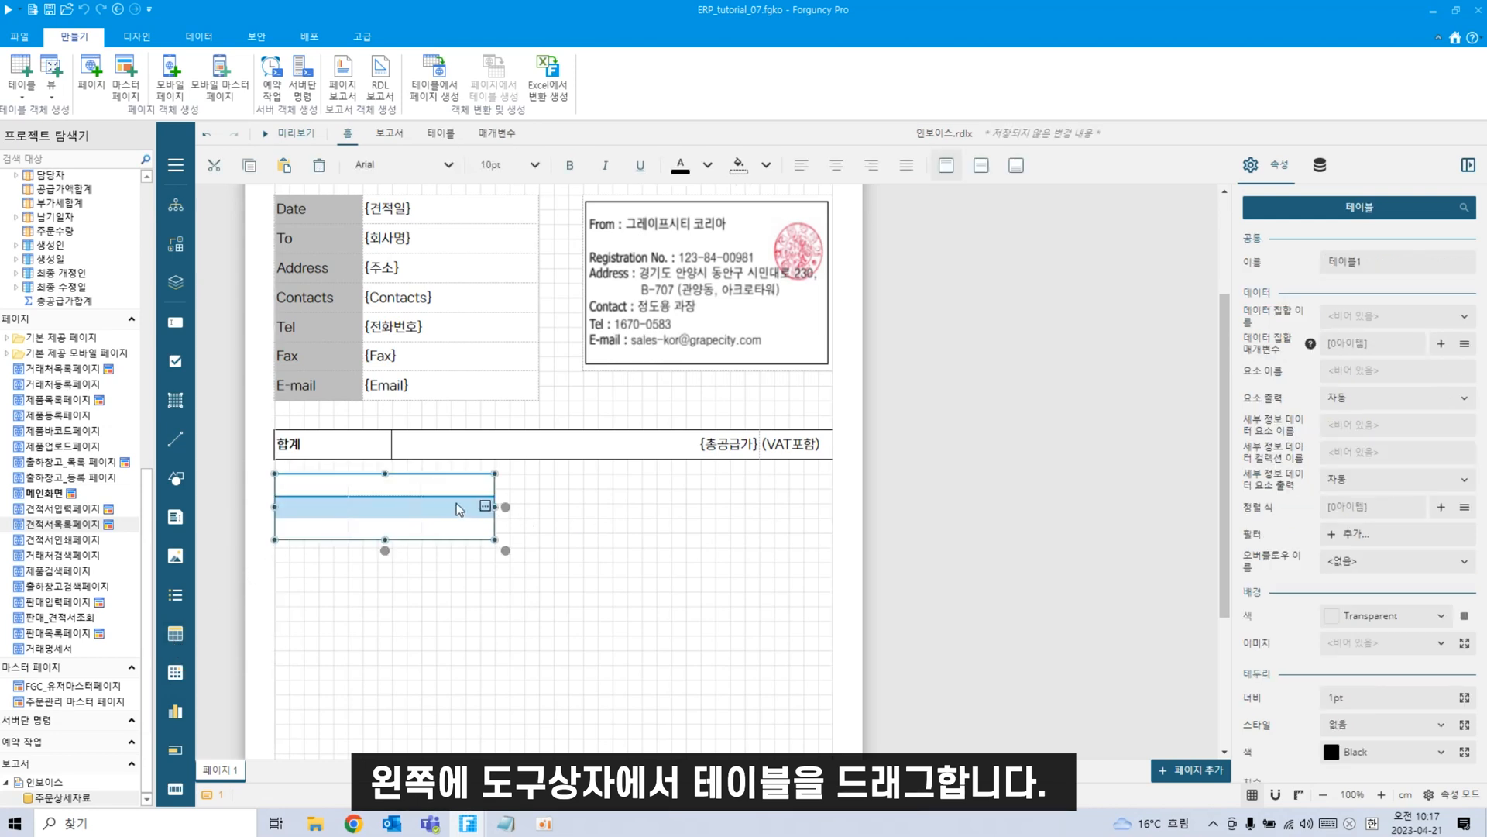
left_click_drag(505, 506, 832, 513)
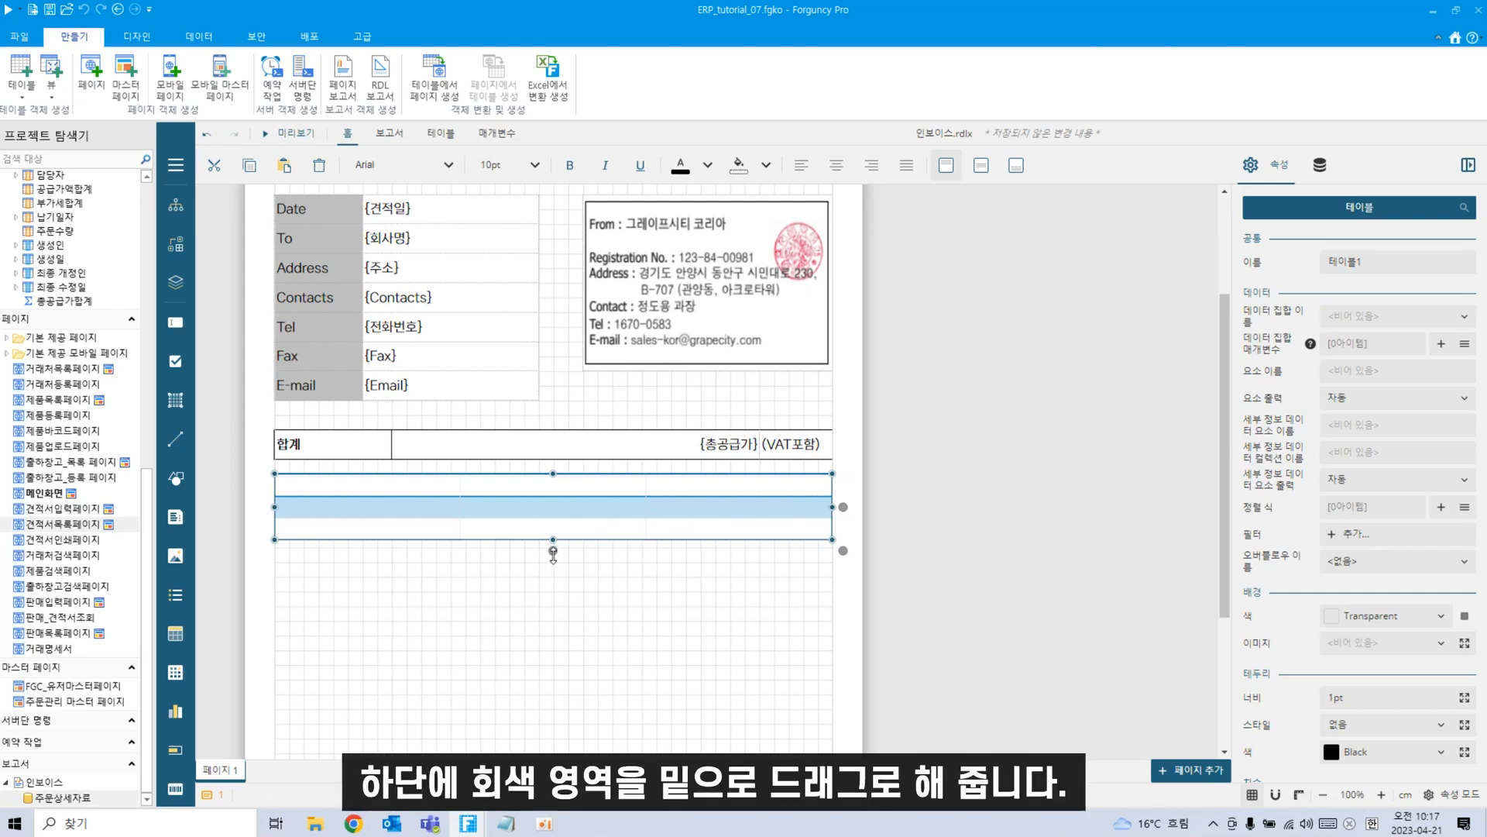
left_click_drag(553, 553, 563, 588)
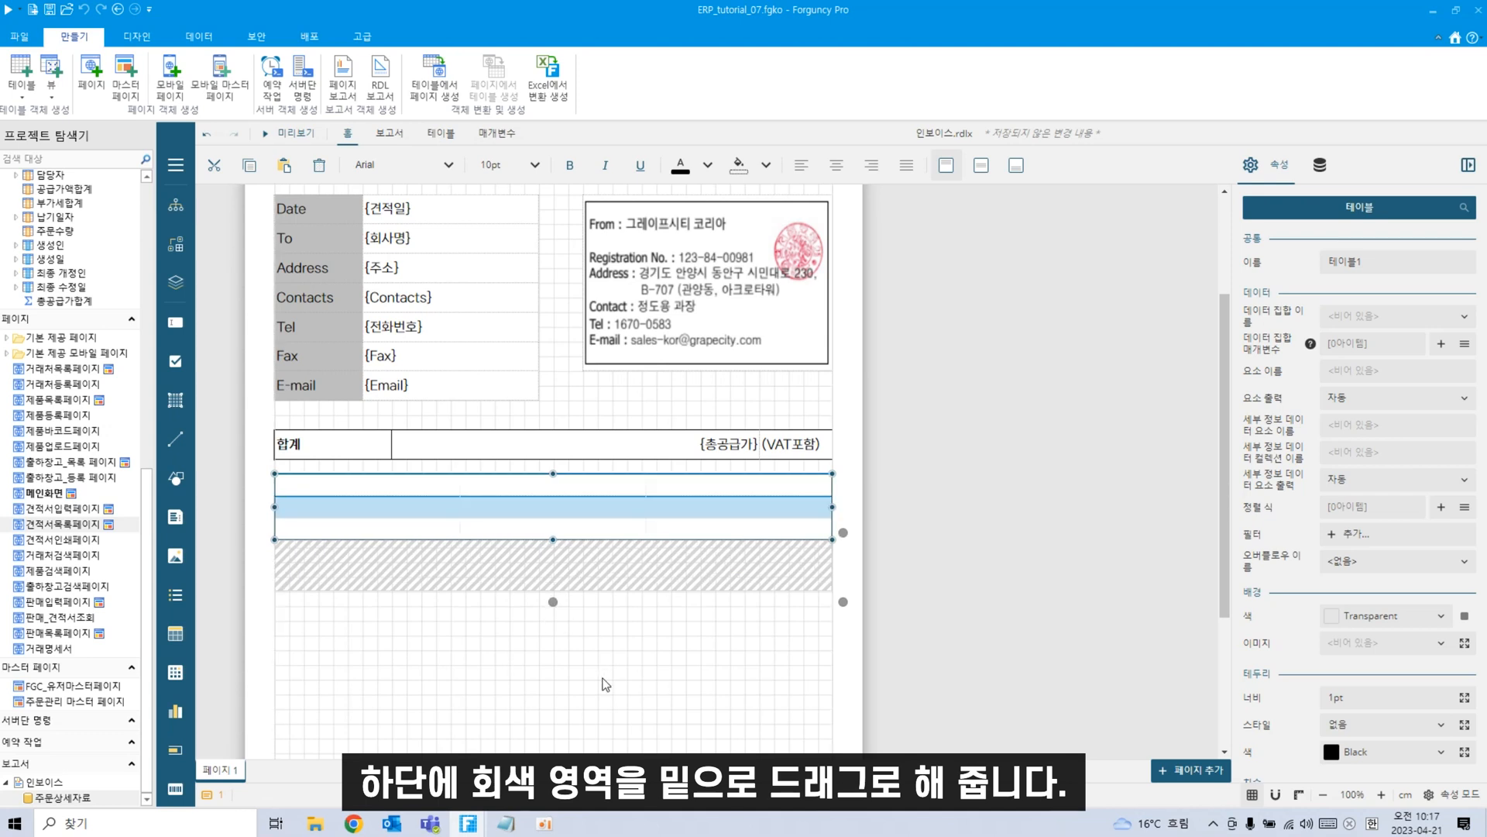
left_click(562, 577)
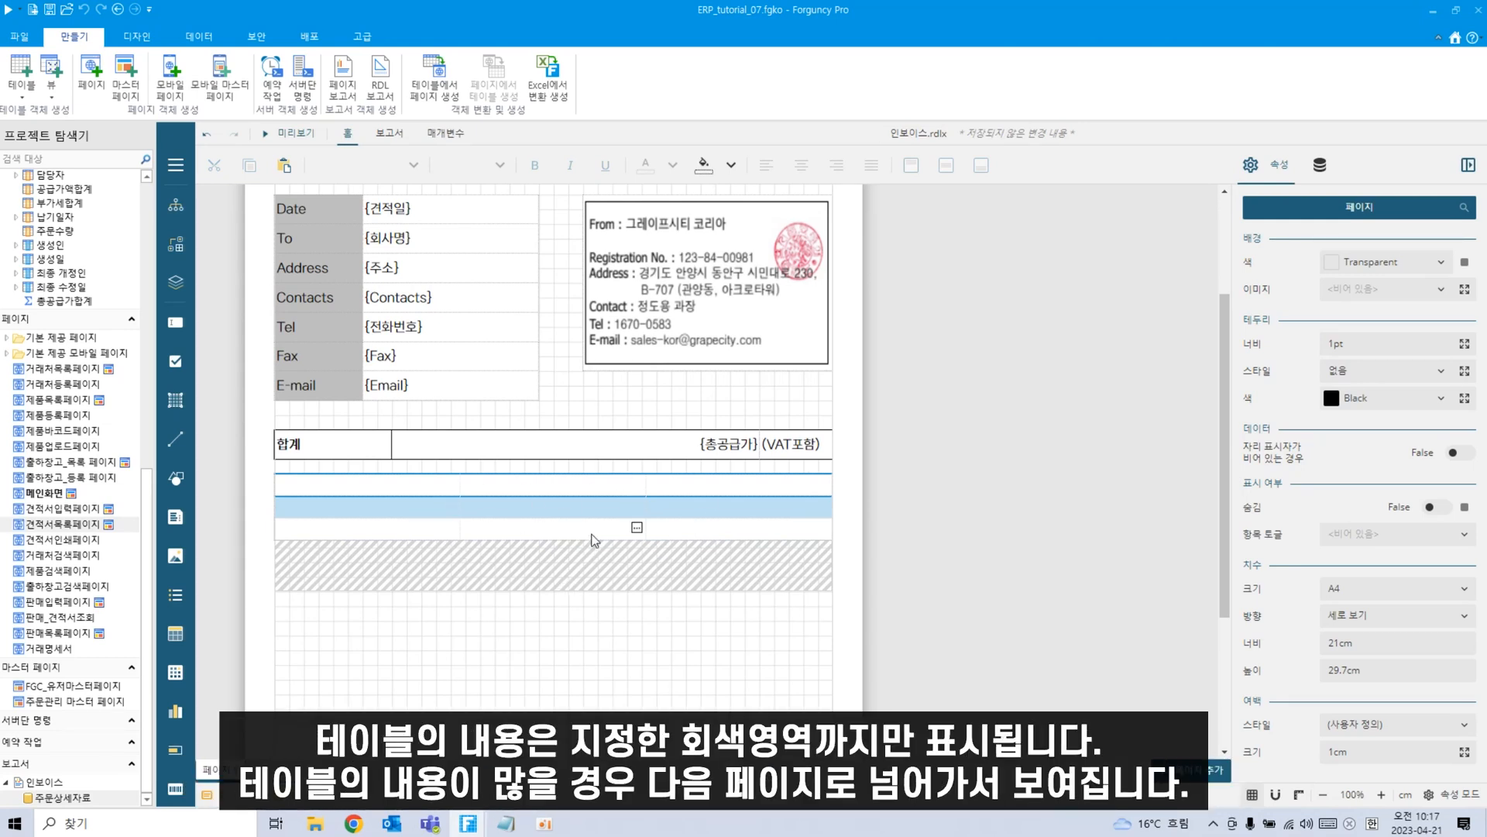
Narrow the table's second column to about 4.17 cm and the third to about 5.17 cm.
left_click(554, 585)
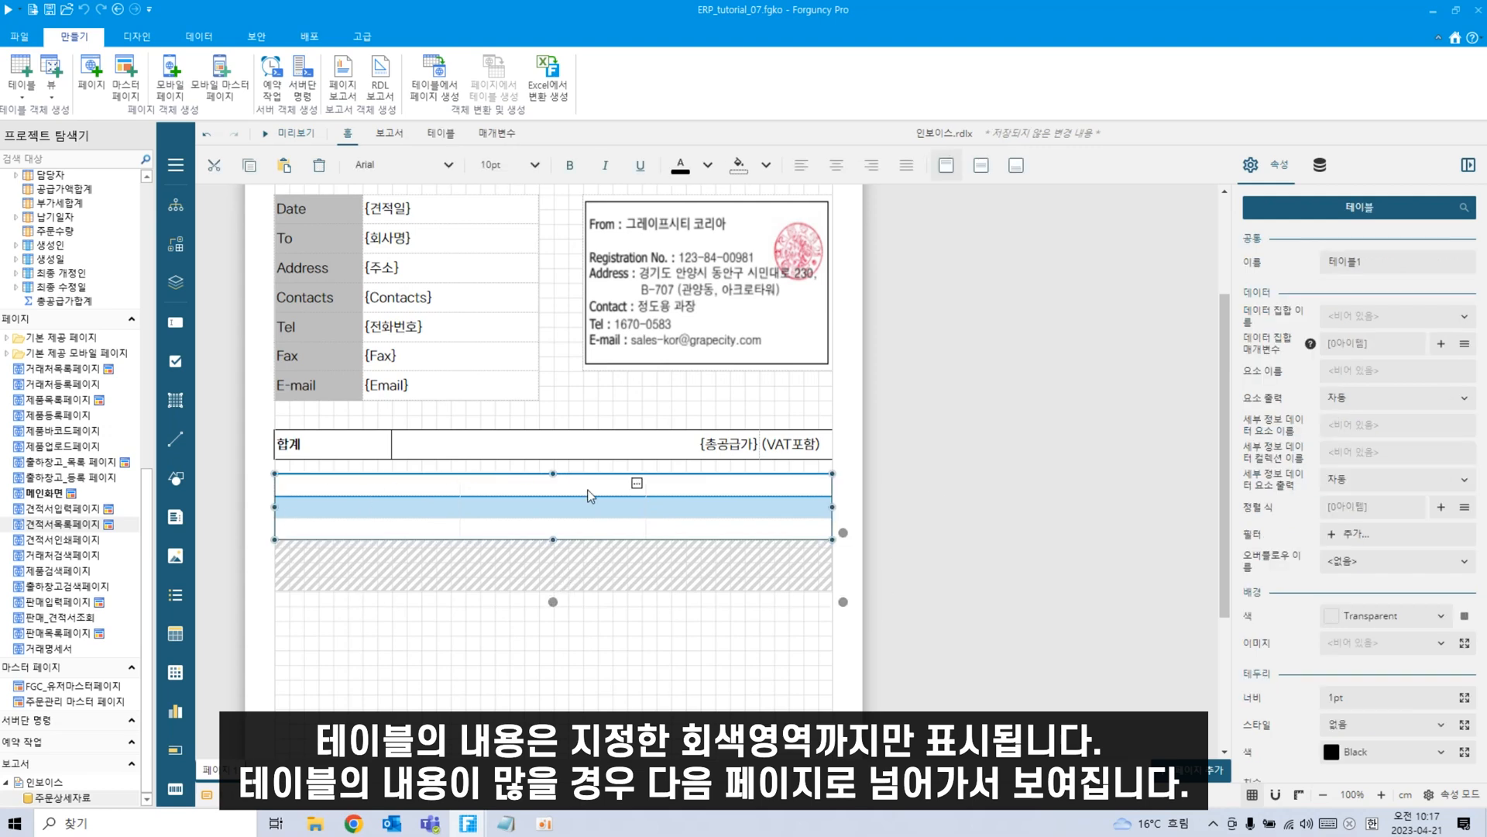
left_click(365, 491)
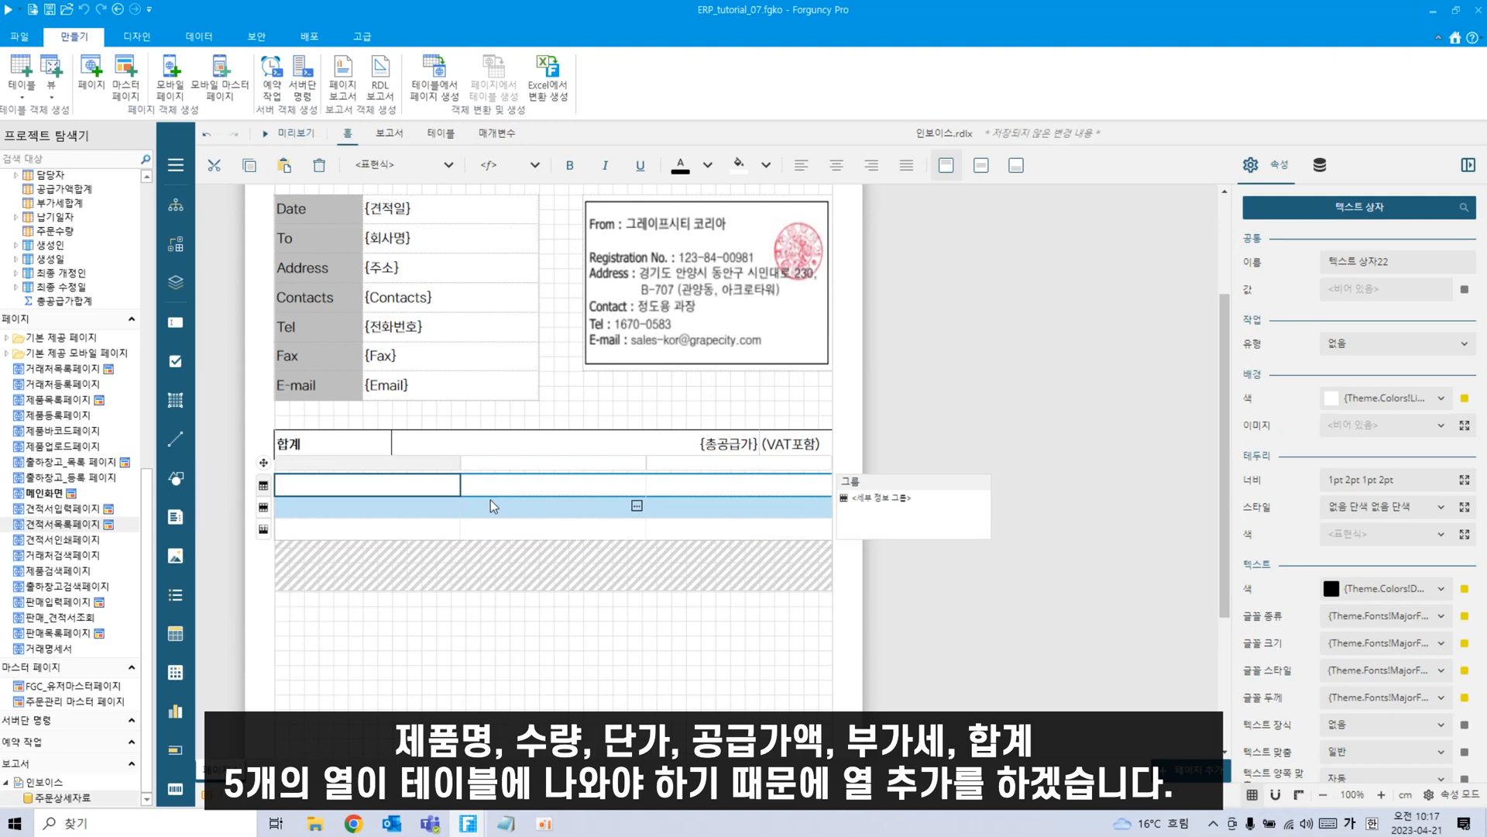
left_click(527, 487)
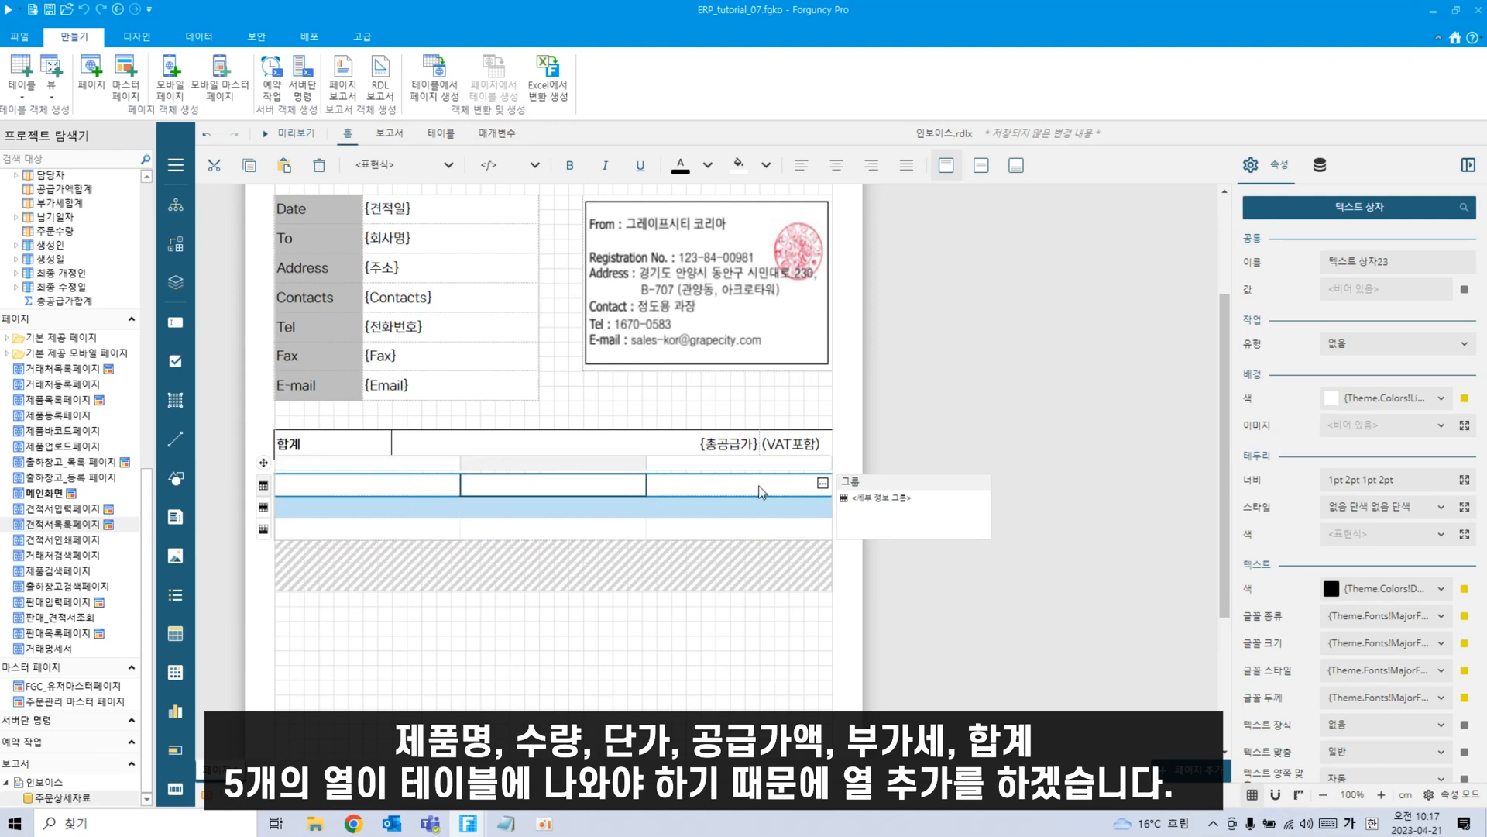
left_click(694, 495)
left_click_drag(714, 487, 713, 532)
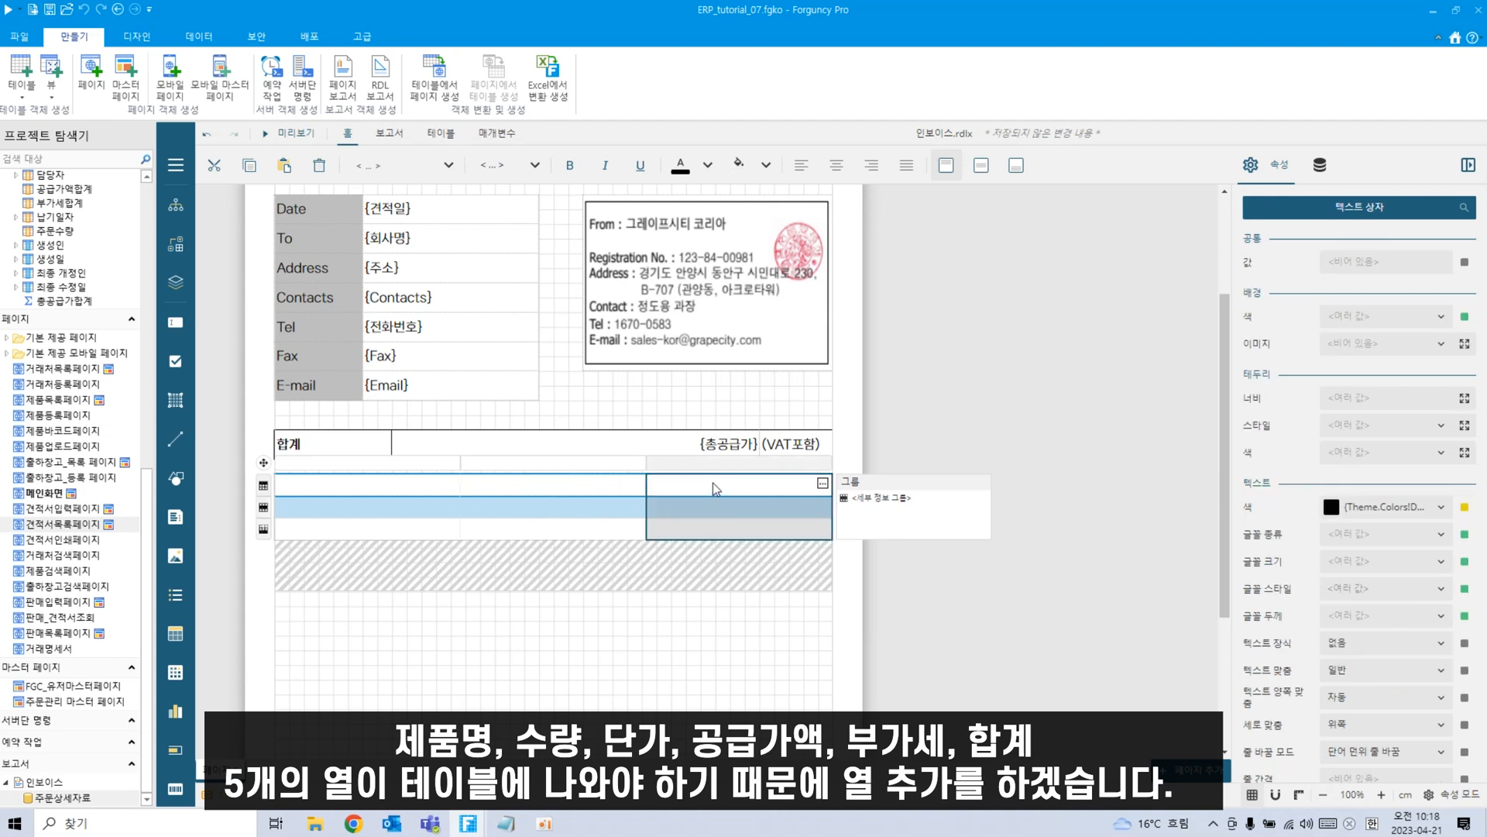
left_click(694, 485)
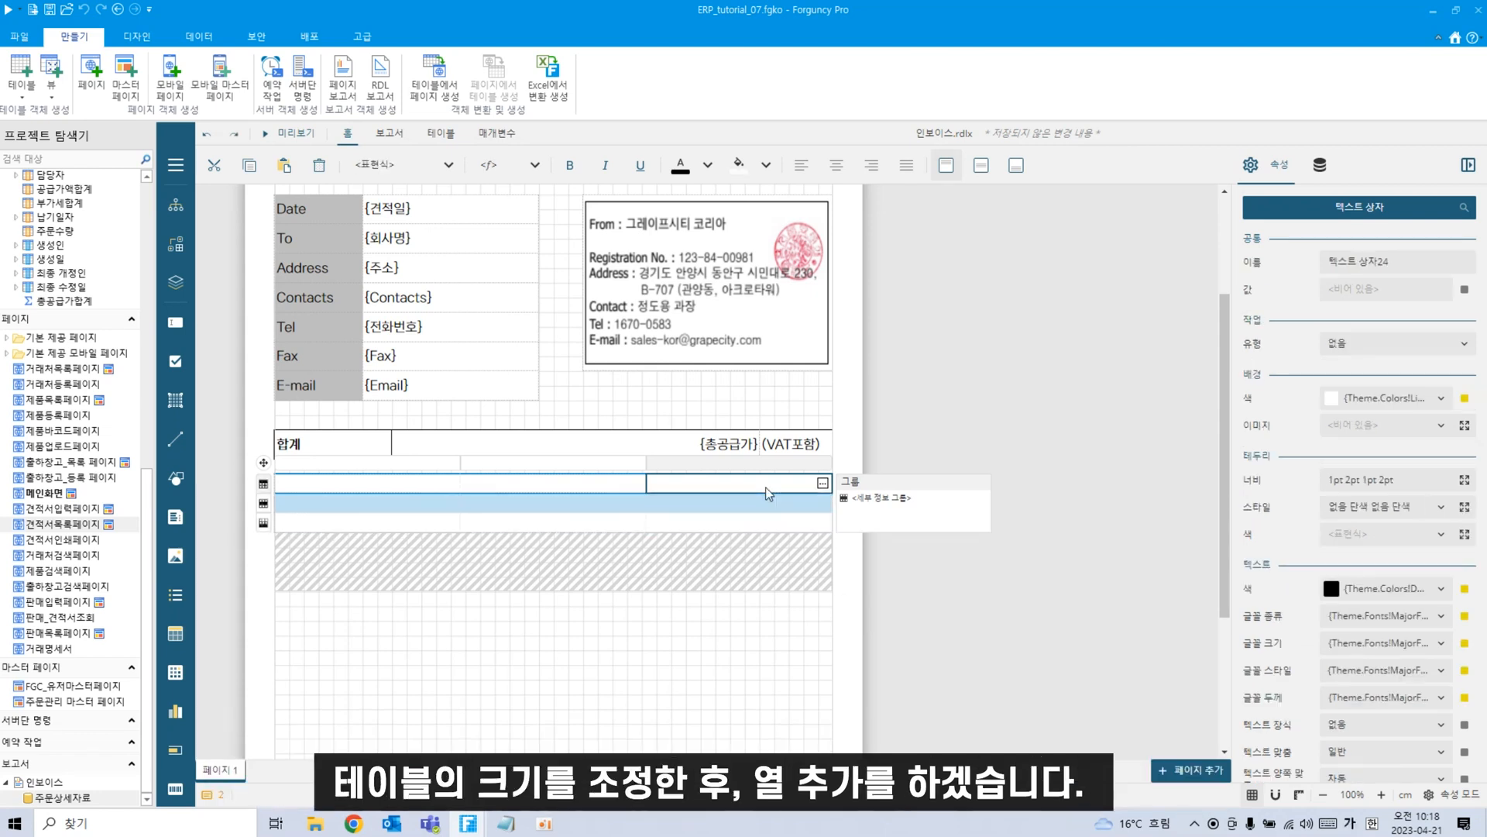
left_click(779, 469)
right_click(778, 468)
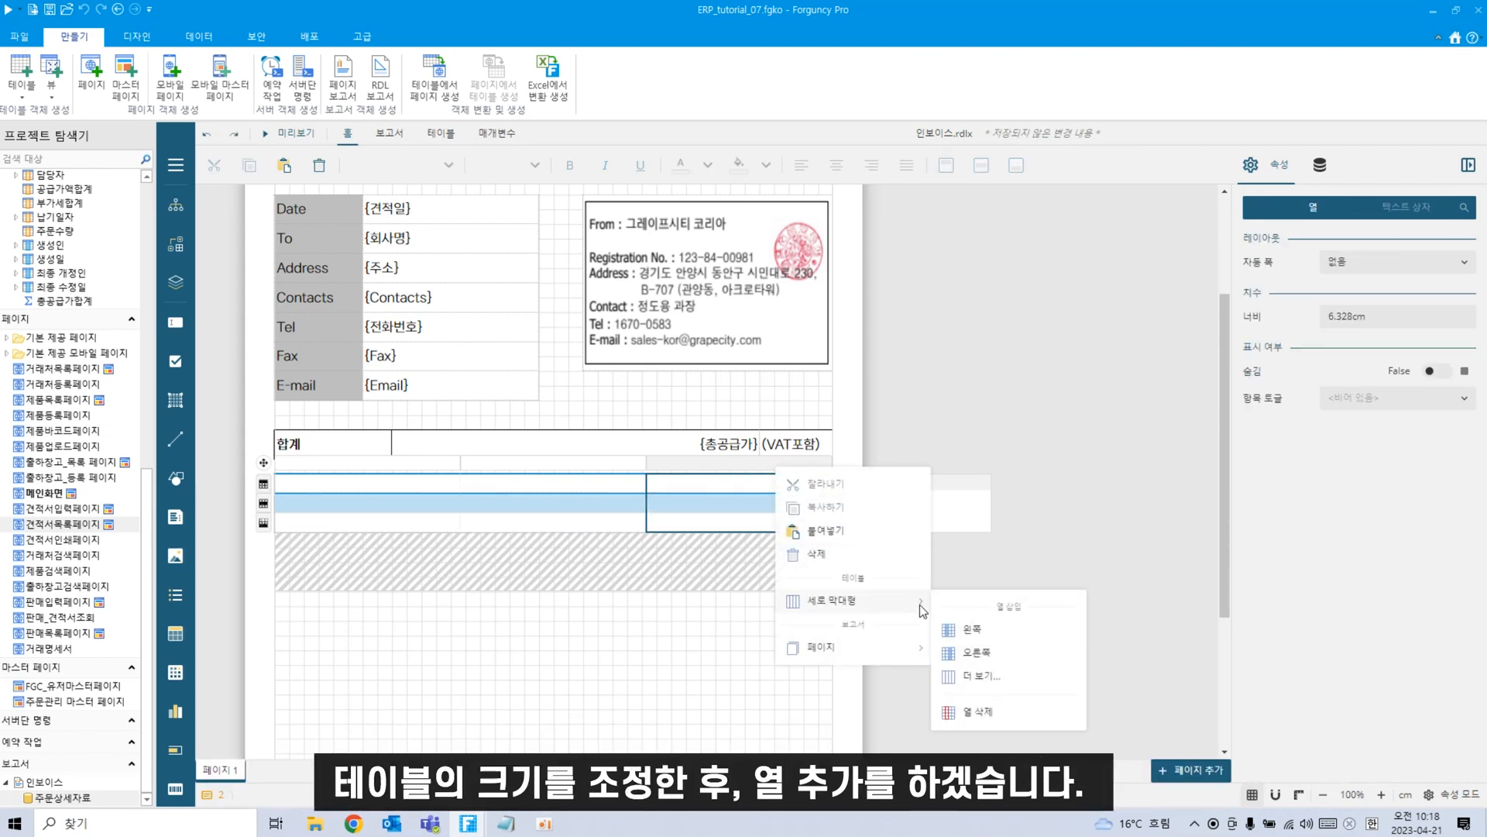
left_click(707, 467)
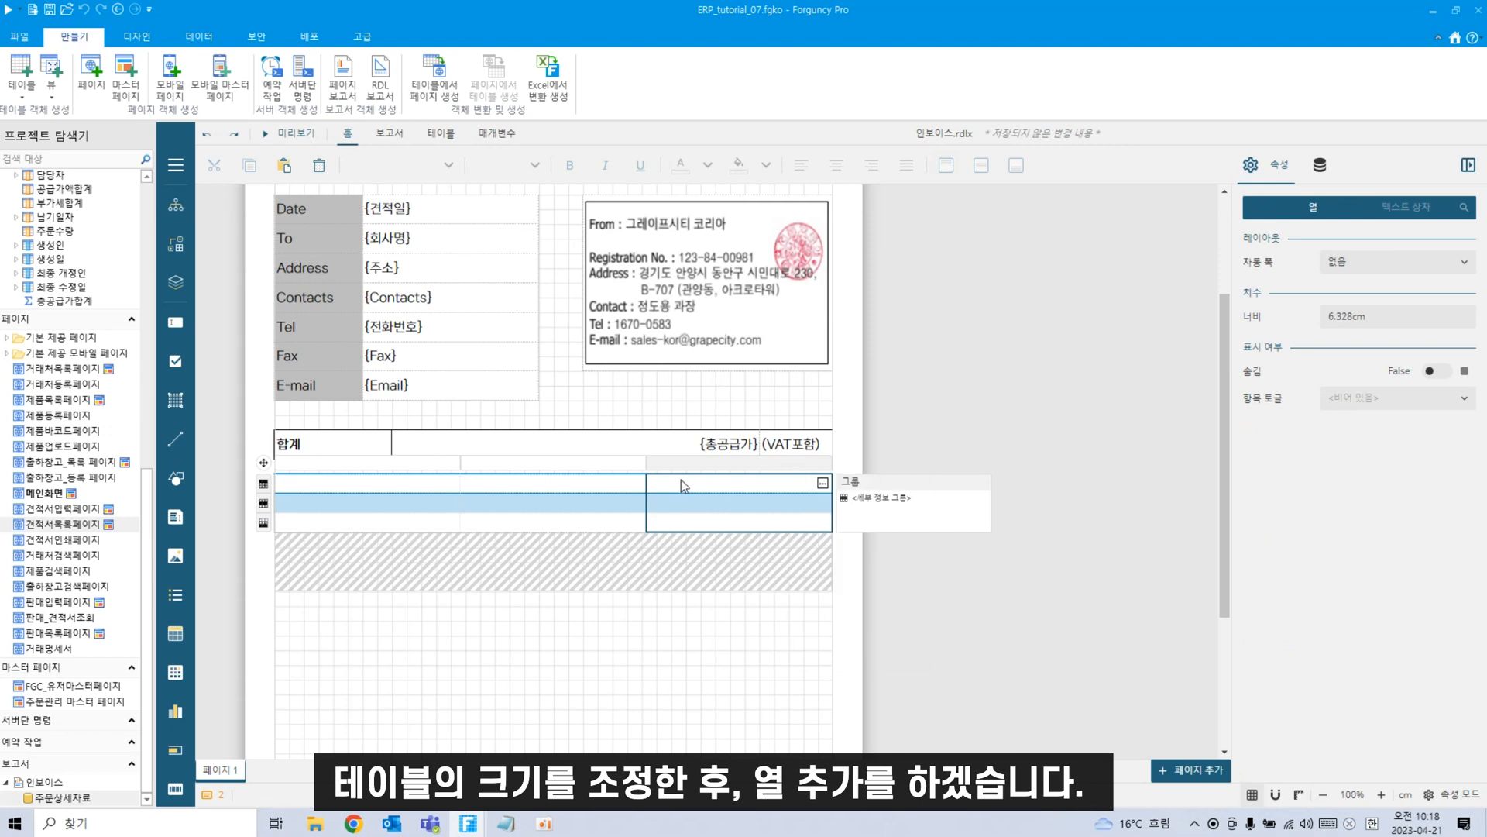
left_click_drag(646, 480, 583, 480)
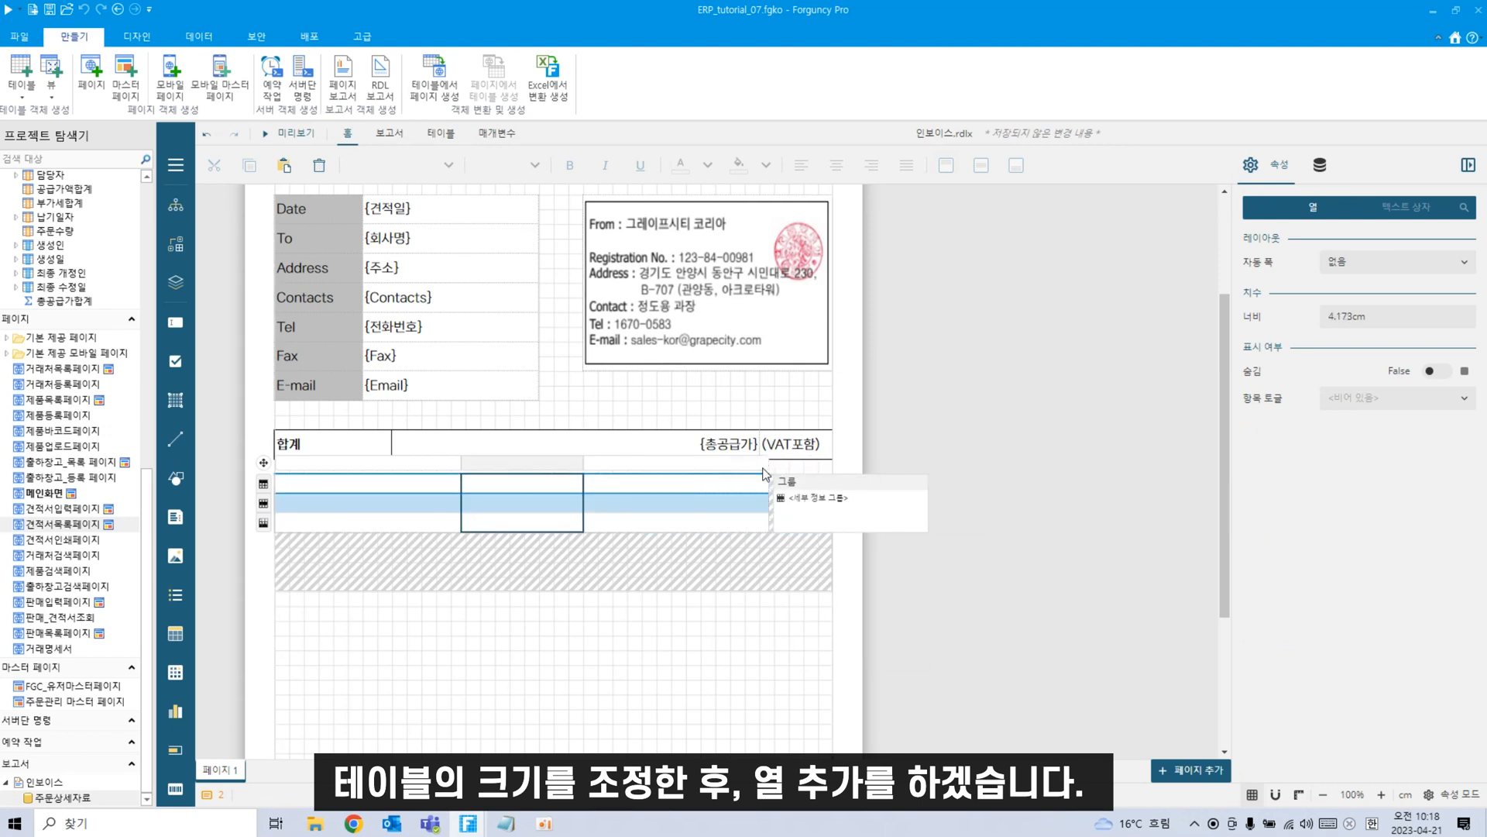
left_click(688, 468)
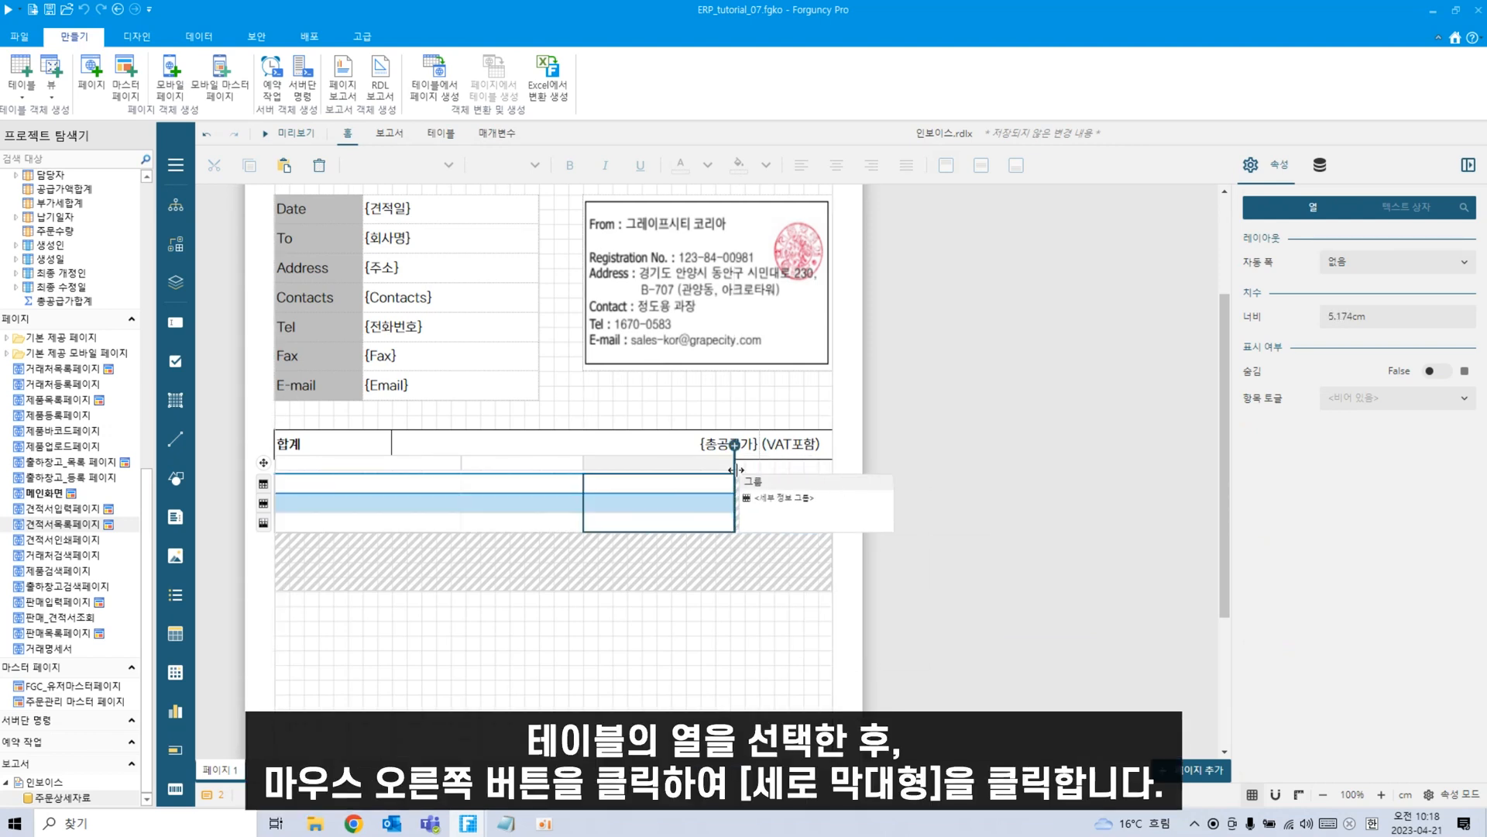
left_click_drag(769, 465, 734, 465)
Insert three columns to the left of the selected column via 세로 막대형 > 더 보기.
right_click(657, 464)
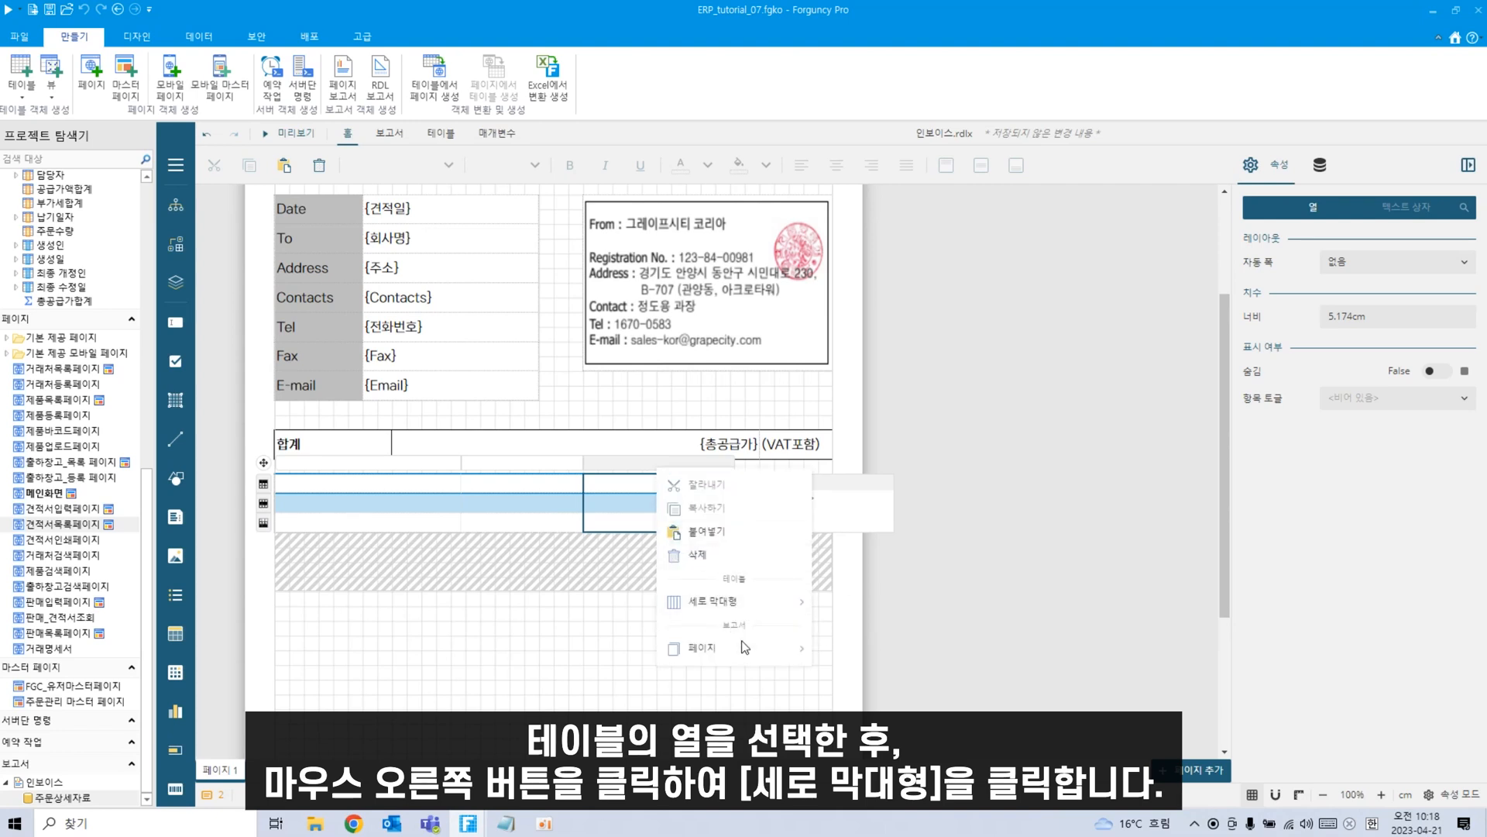
mouse_move(758, 605)
left_click(877, 652)
right_click(657, 469)
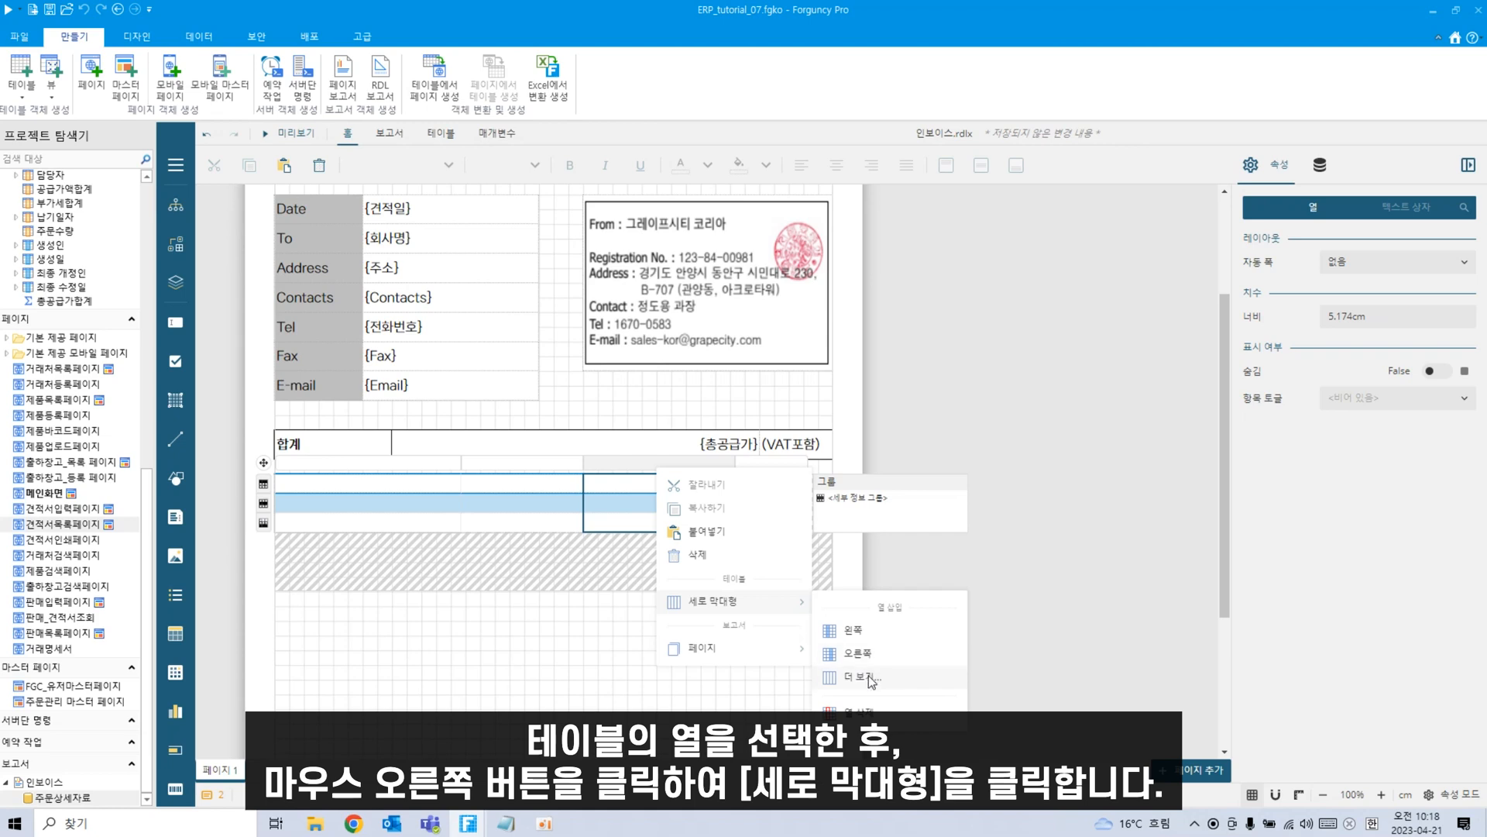
left_click(870, 678)
left_click(973, 449)
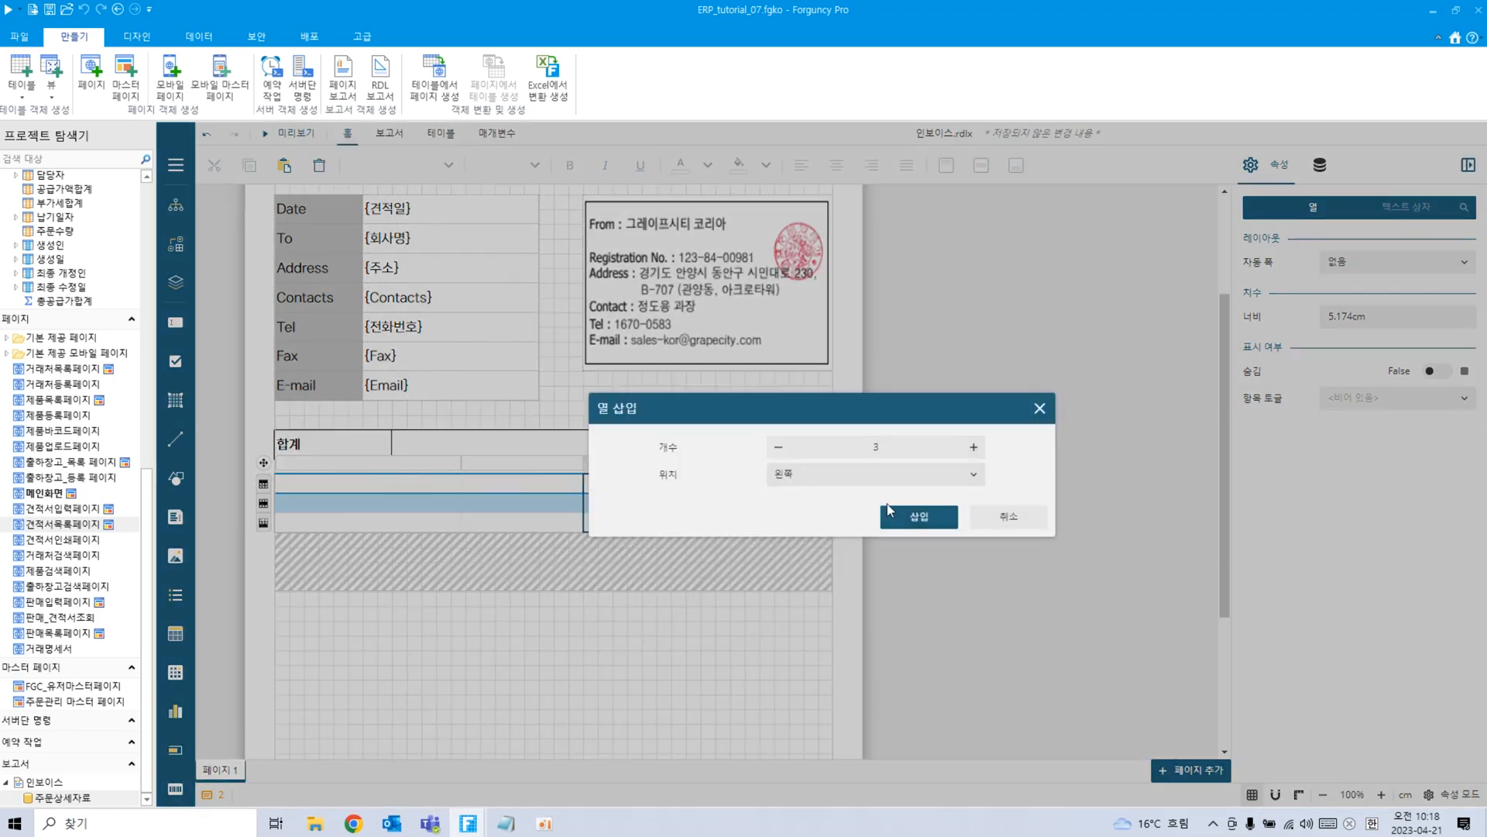
left_click(906, 517)
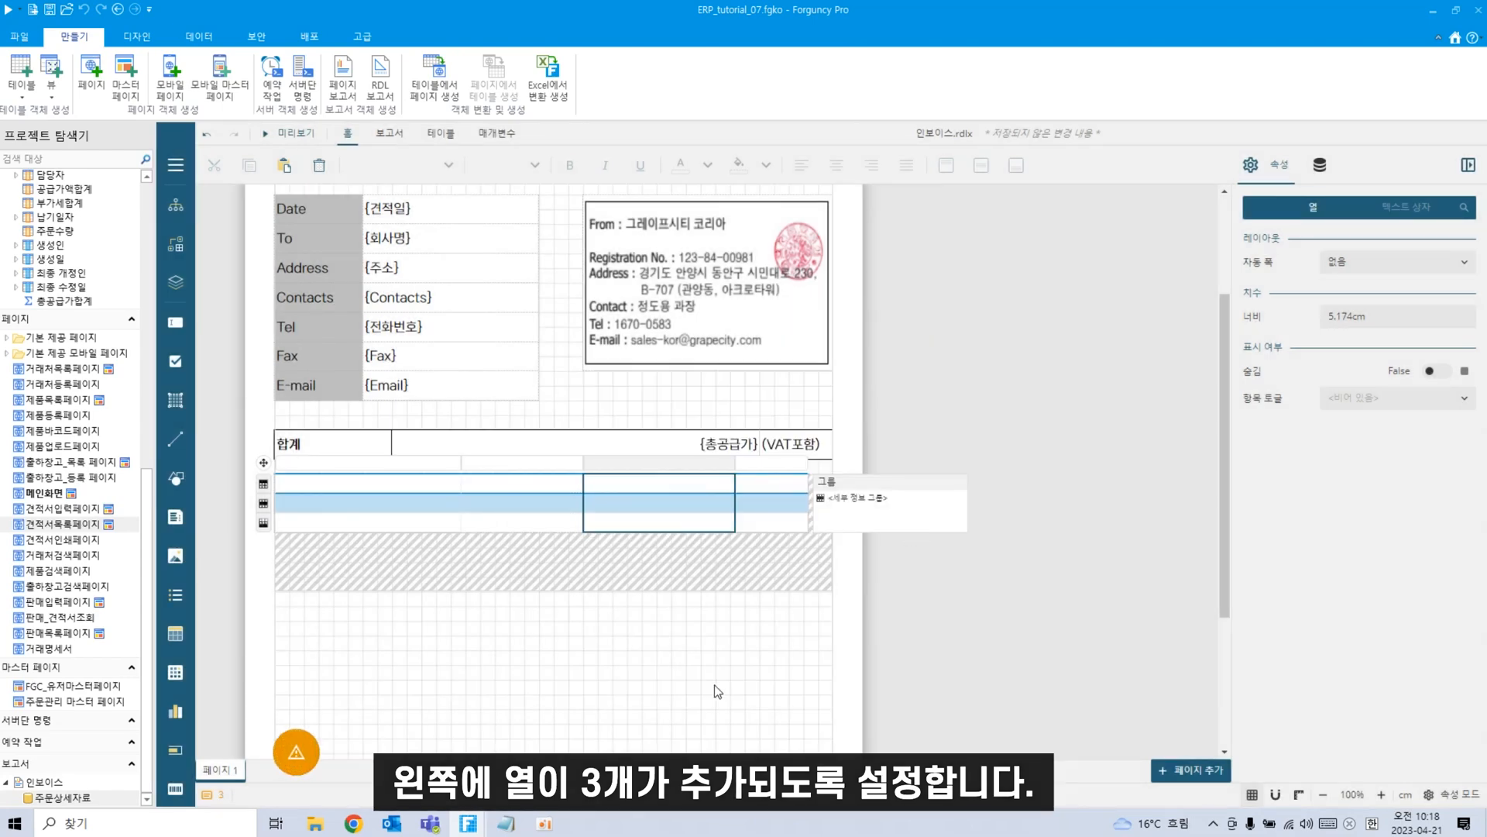
Narrow the first column to 4 cm and another column to about 3.3 cm, checking the widths.
left_click(577, 465)
left_click_drag(486, 463, 395, 465)
left_click_drag(559, 464, 509, 465)
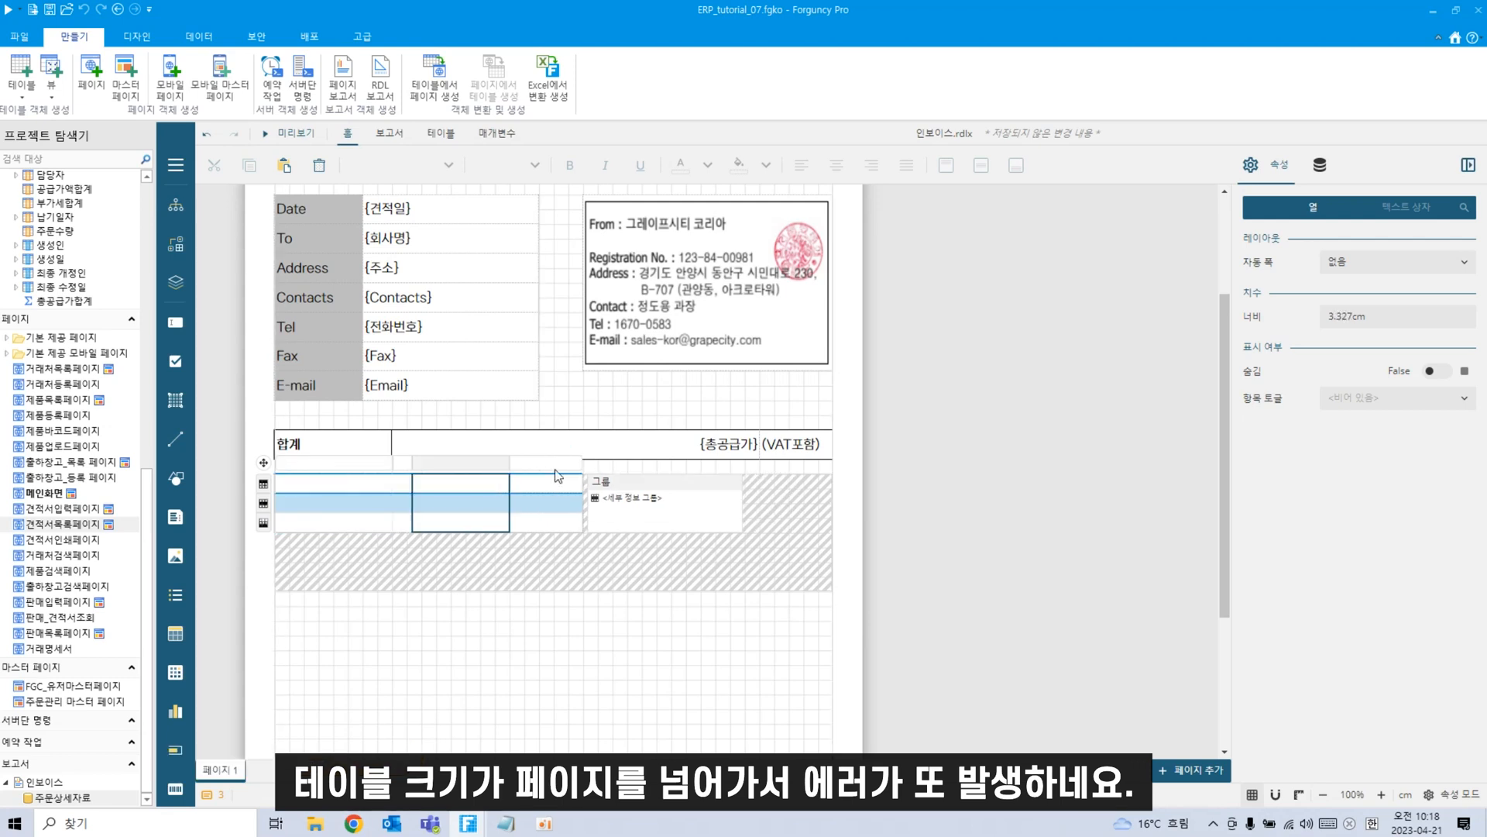
left_click(500, 502)
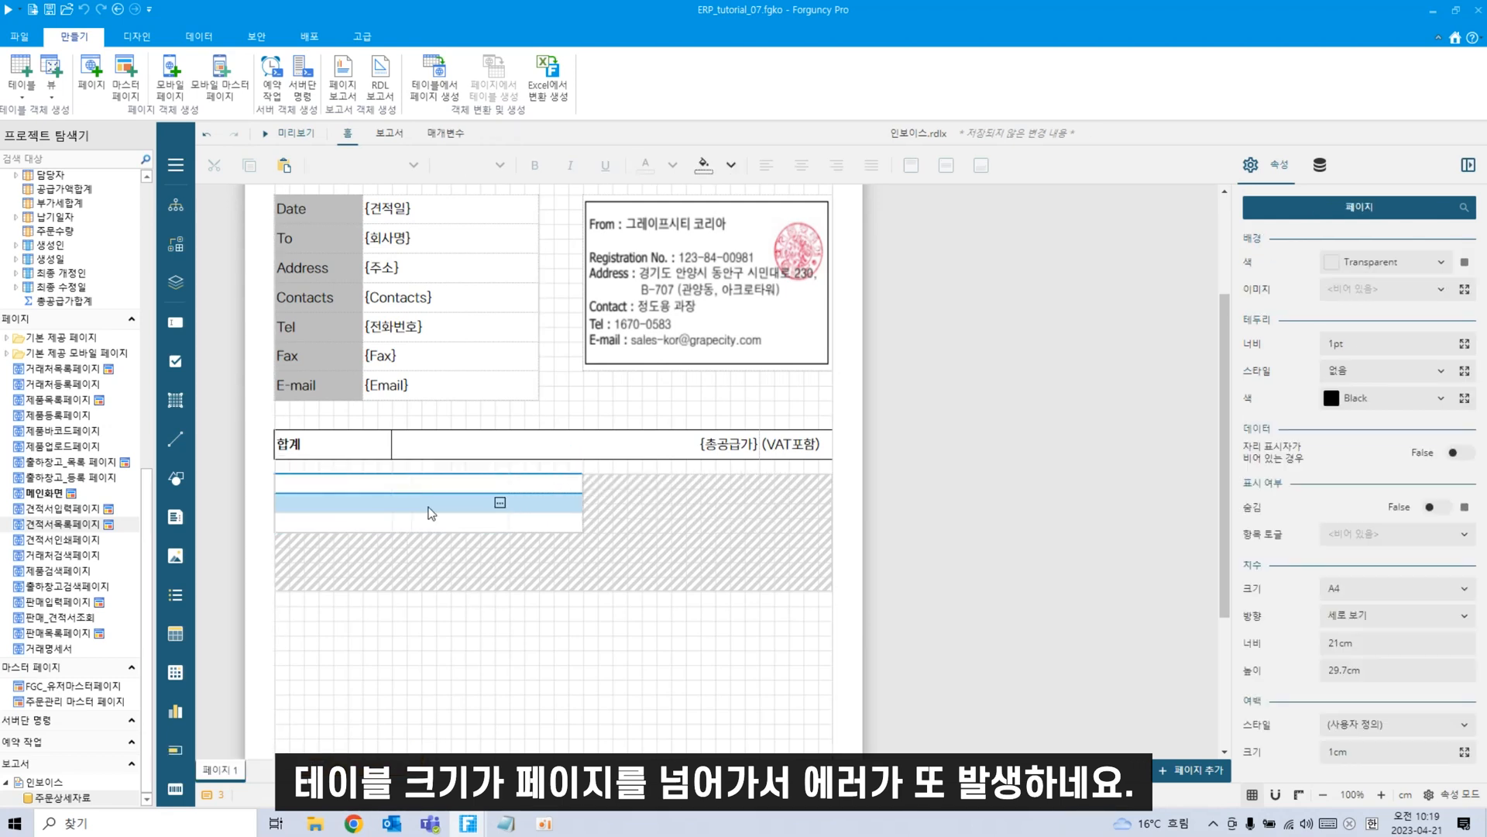
left_click(403, 463)
left_click(378, 464)
left_click(460, 465)
left_click(376, 464)
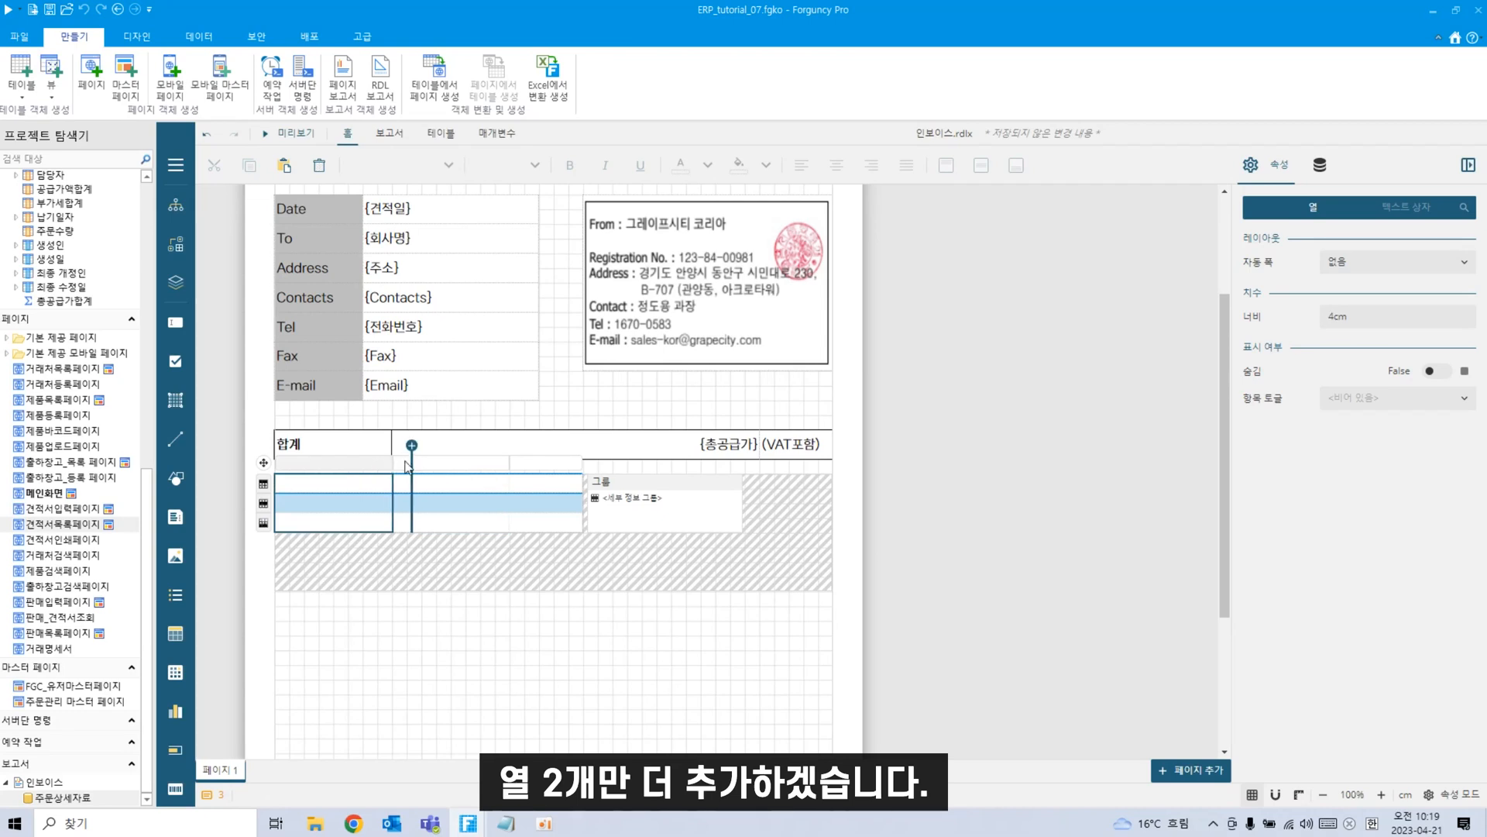
left_click(455, 466)
left_click(549, 467)
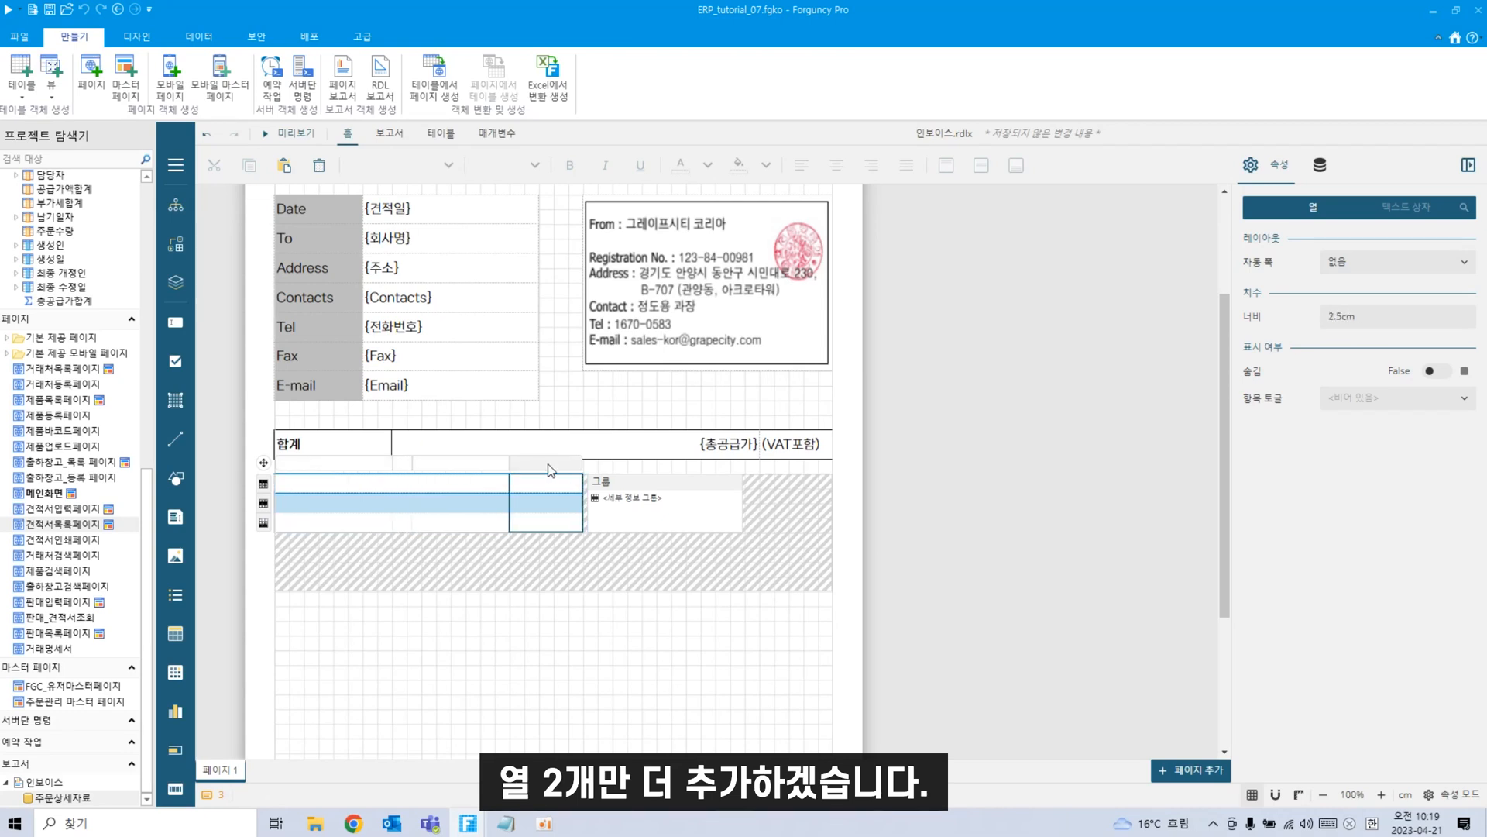
Insert two more columns into the table via 더 보기.
right_click(549, 463)
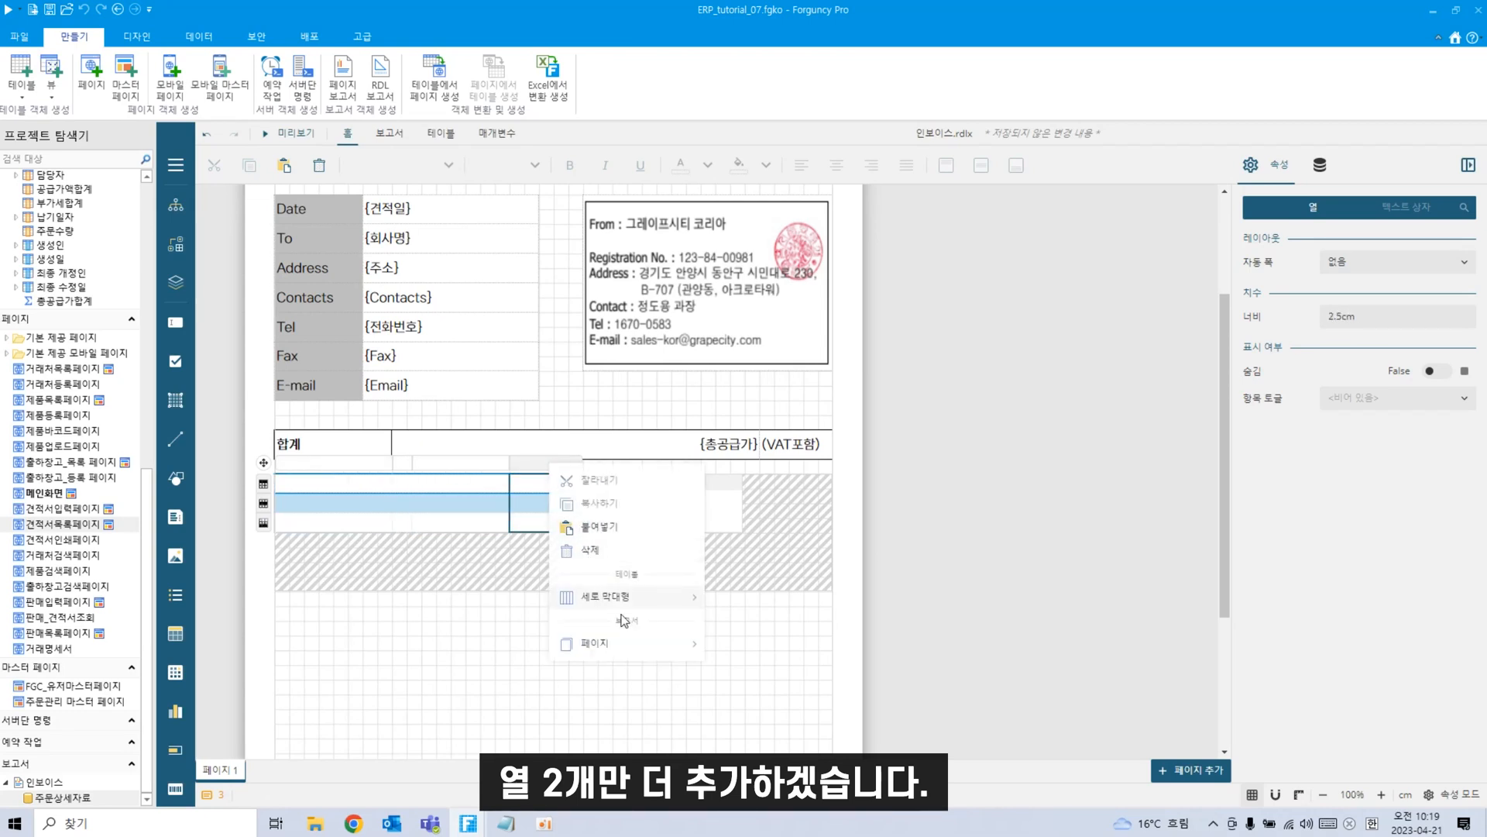
mouse_move(636, 603)
left_click(746, 648)
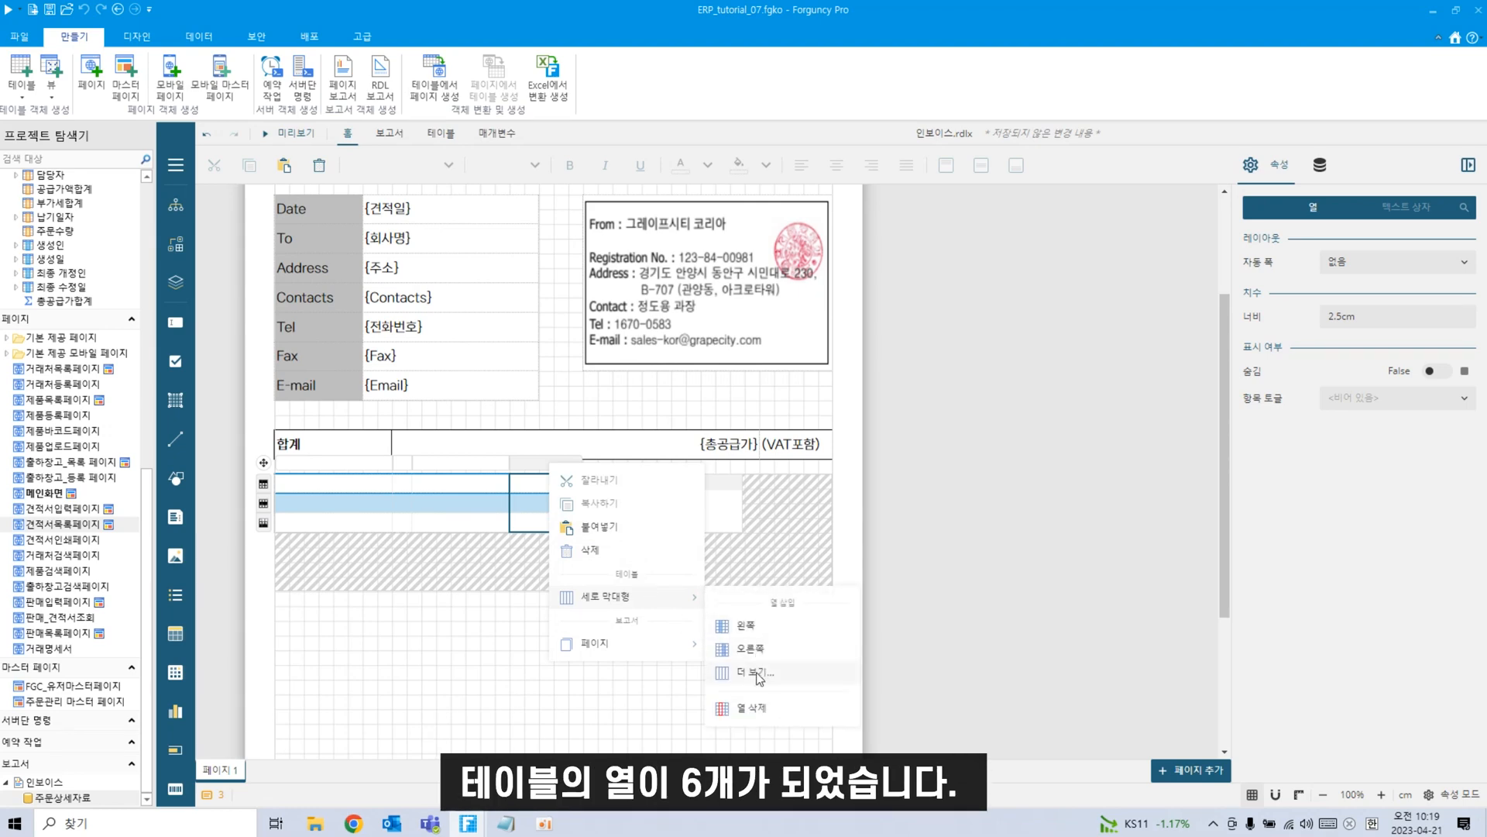
left_click(749, 672)
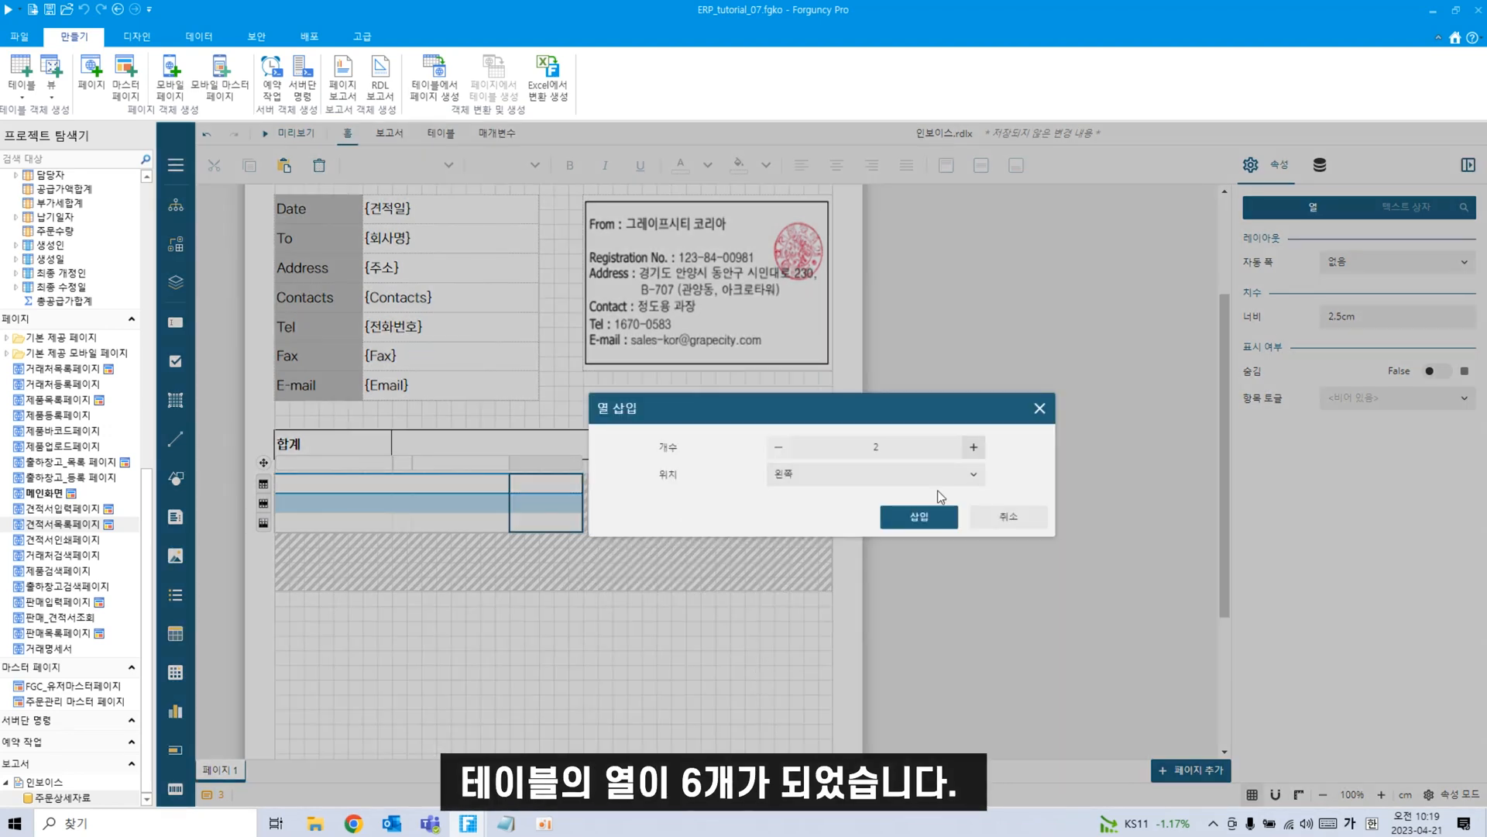
left_click(921, 517)
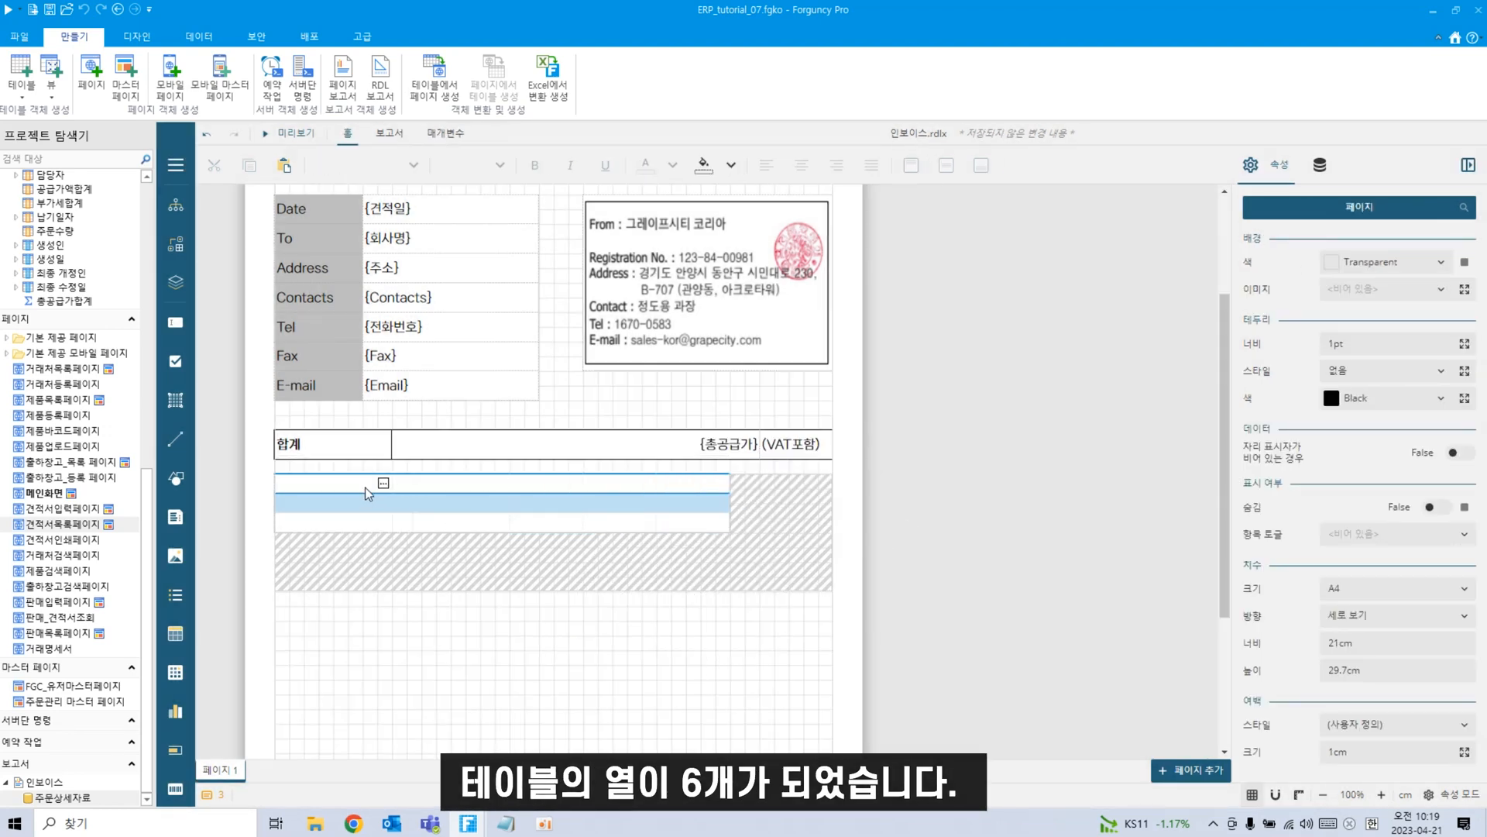
left_click(481, 484)
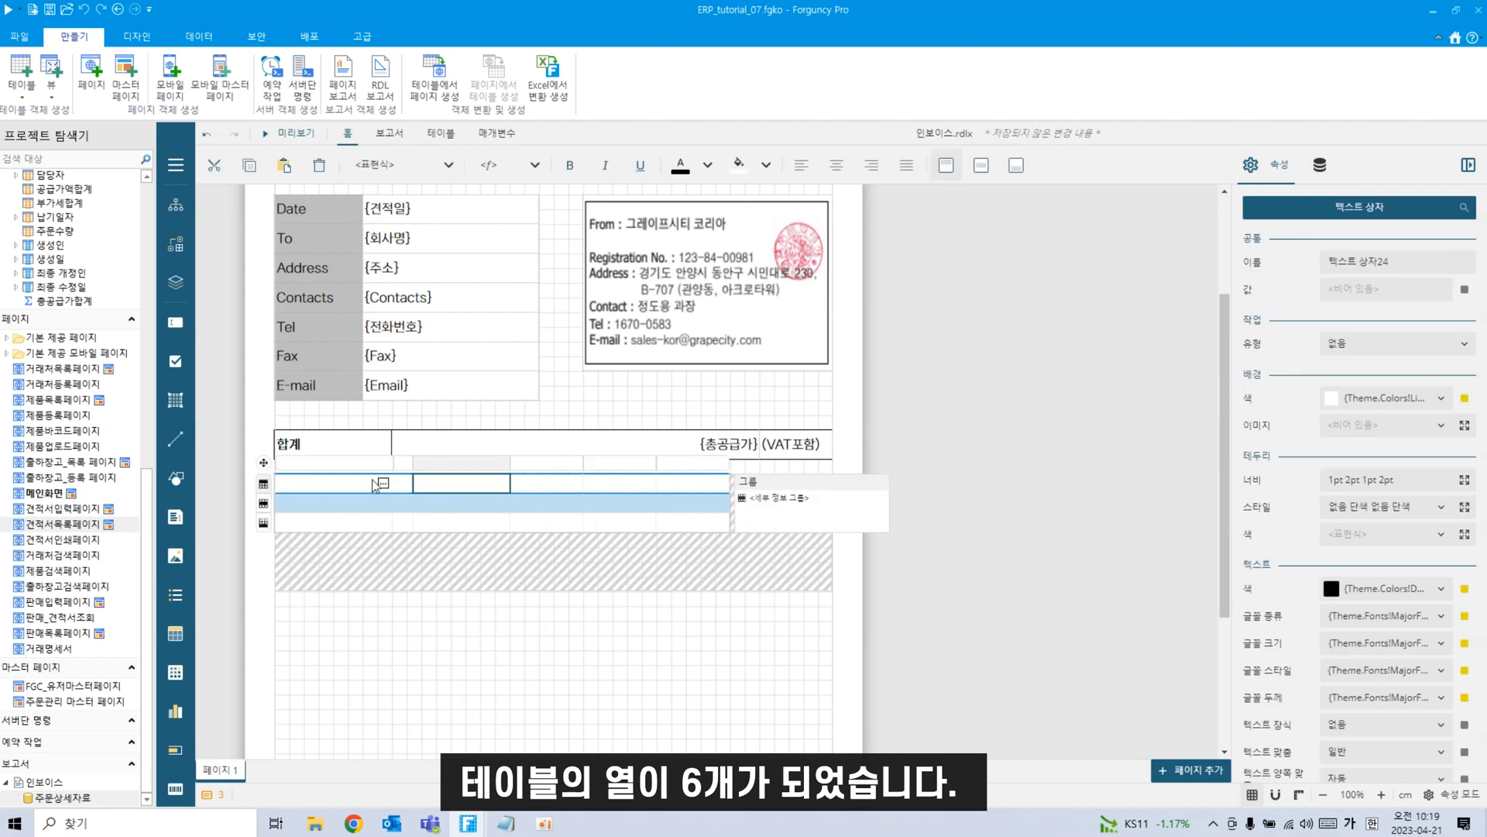
left_click(347, 486)
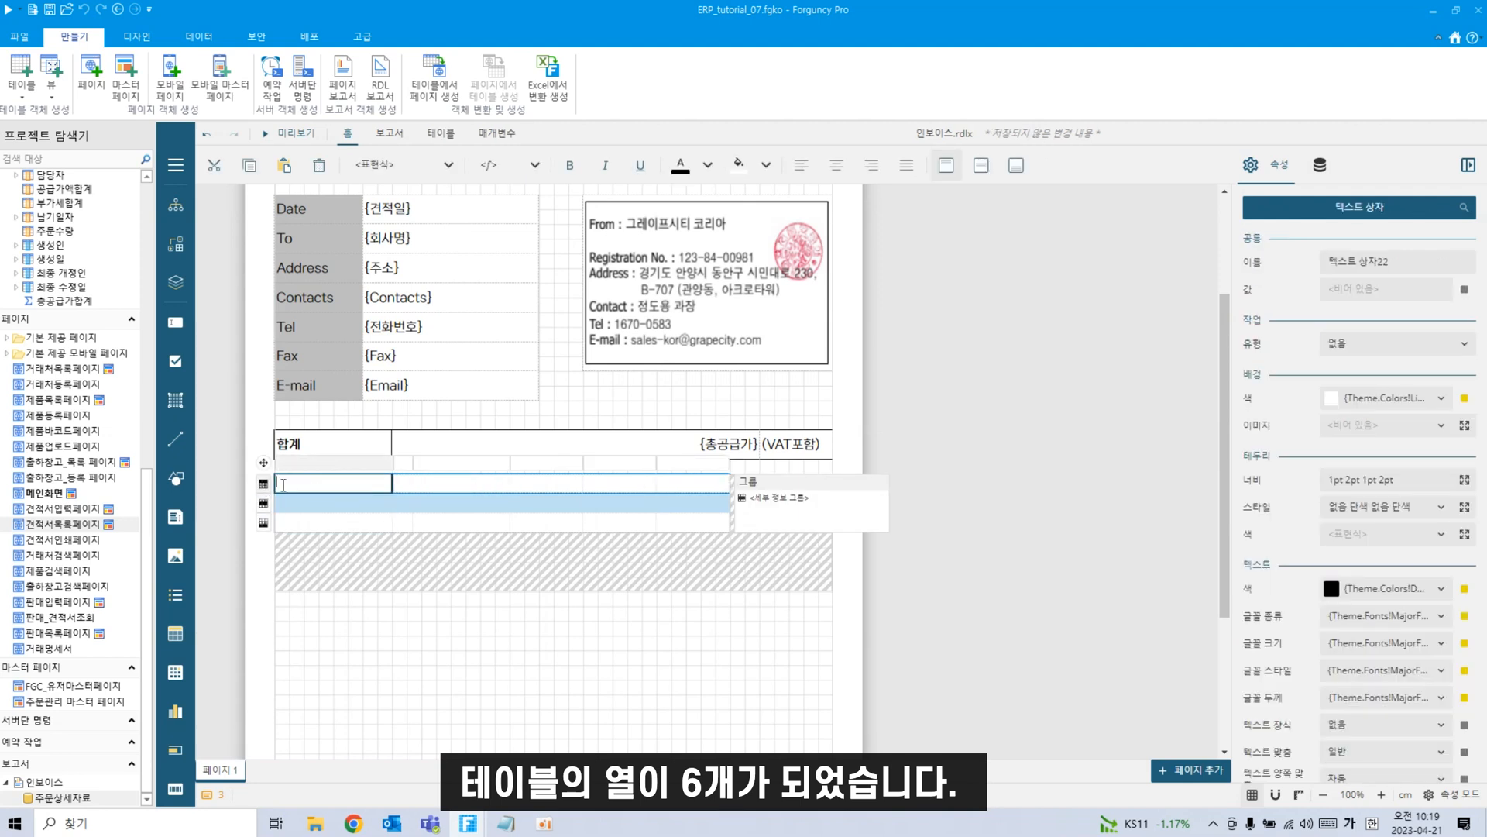
left_click(267, 485)
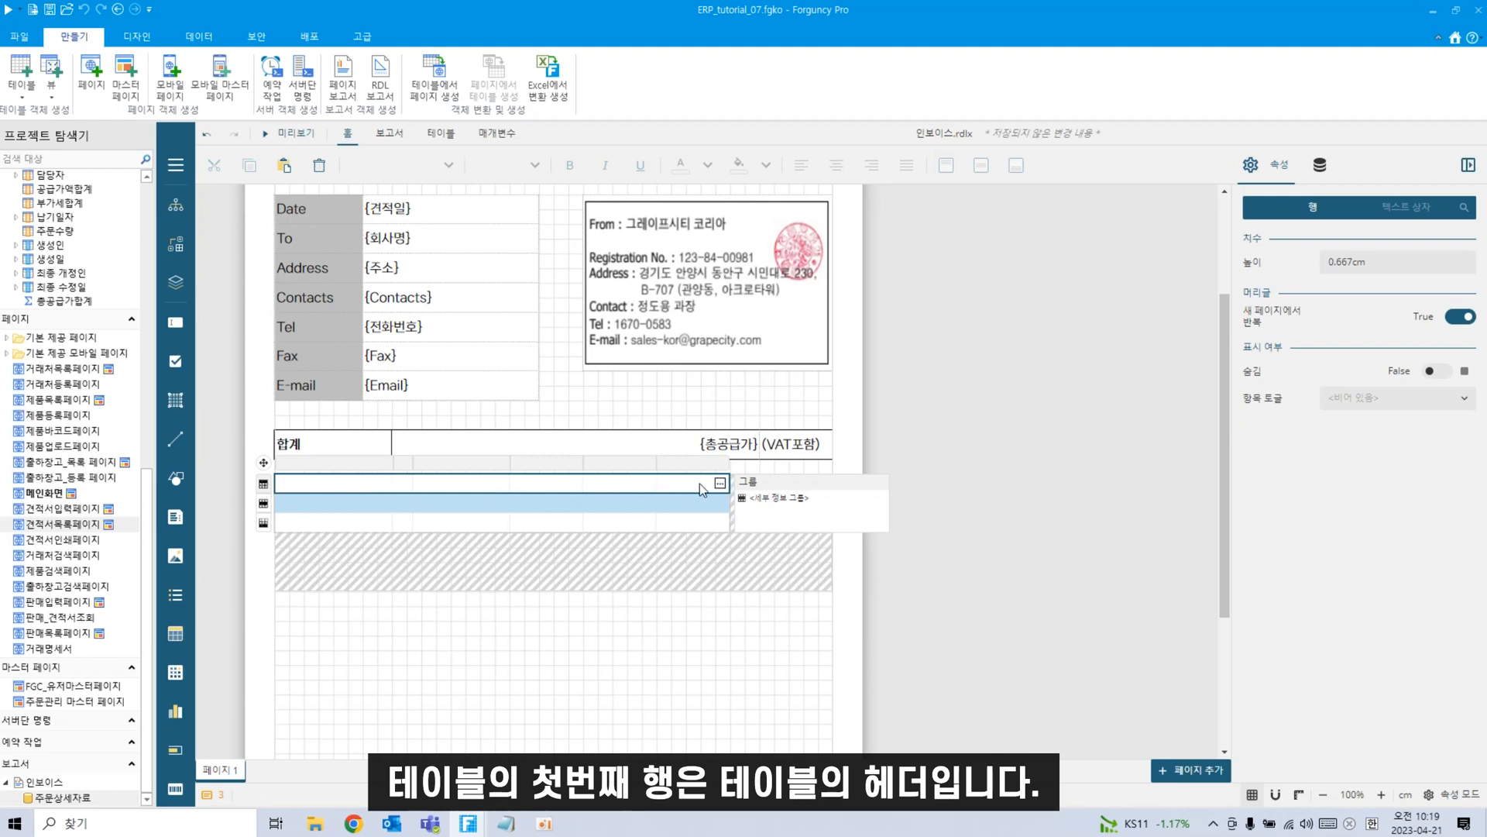
left_click(265, 503)
left_click(739, 503)
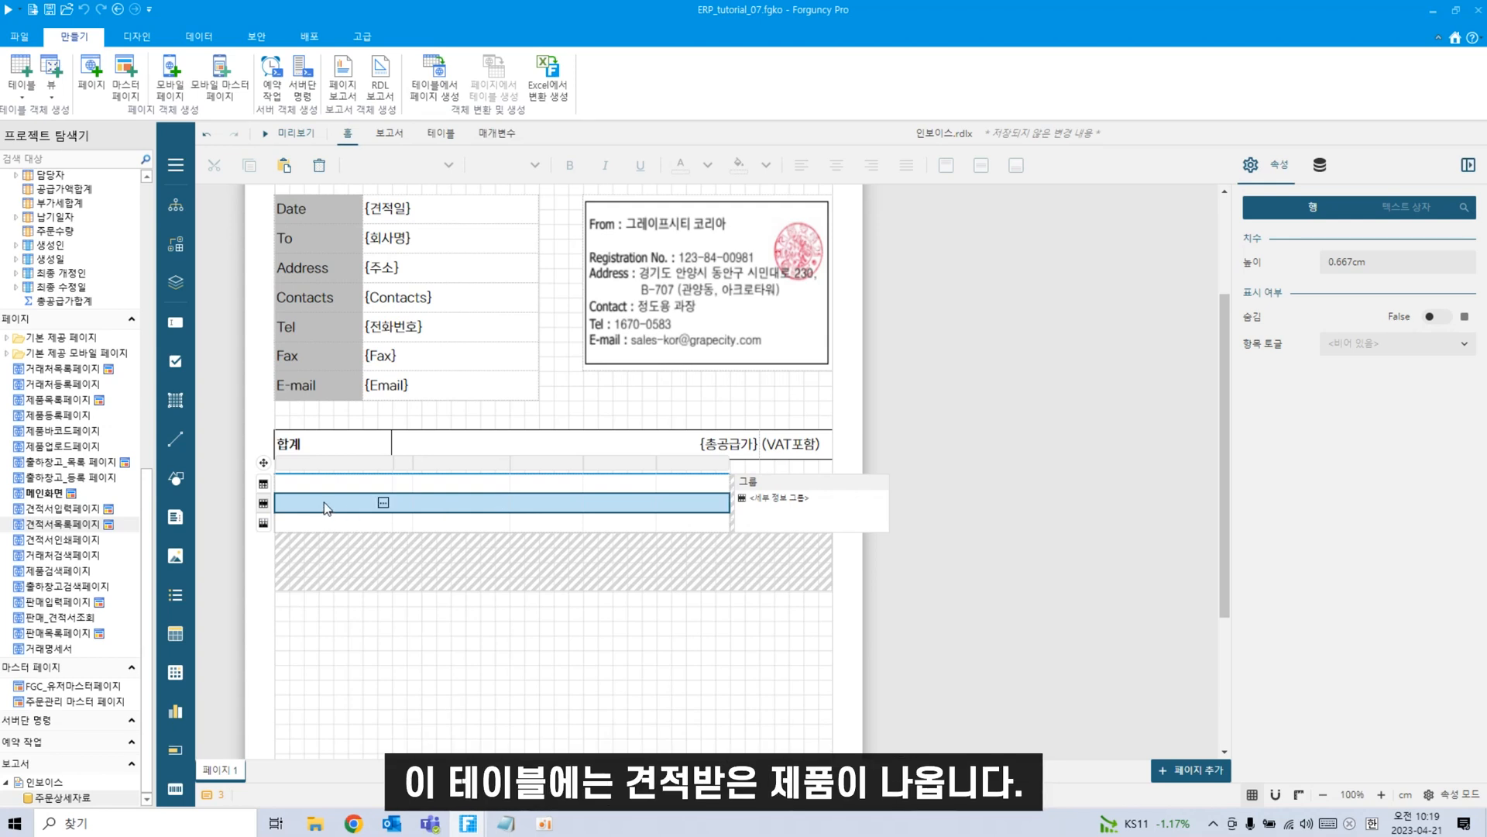
left_click(263, 525)
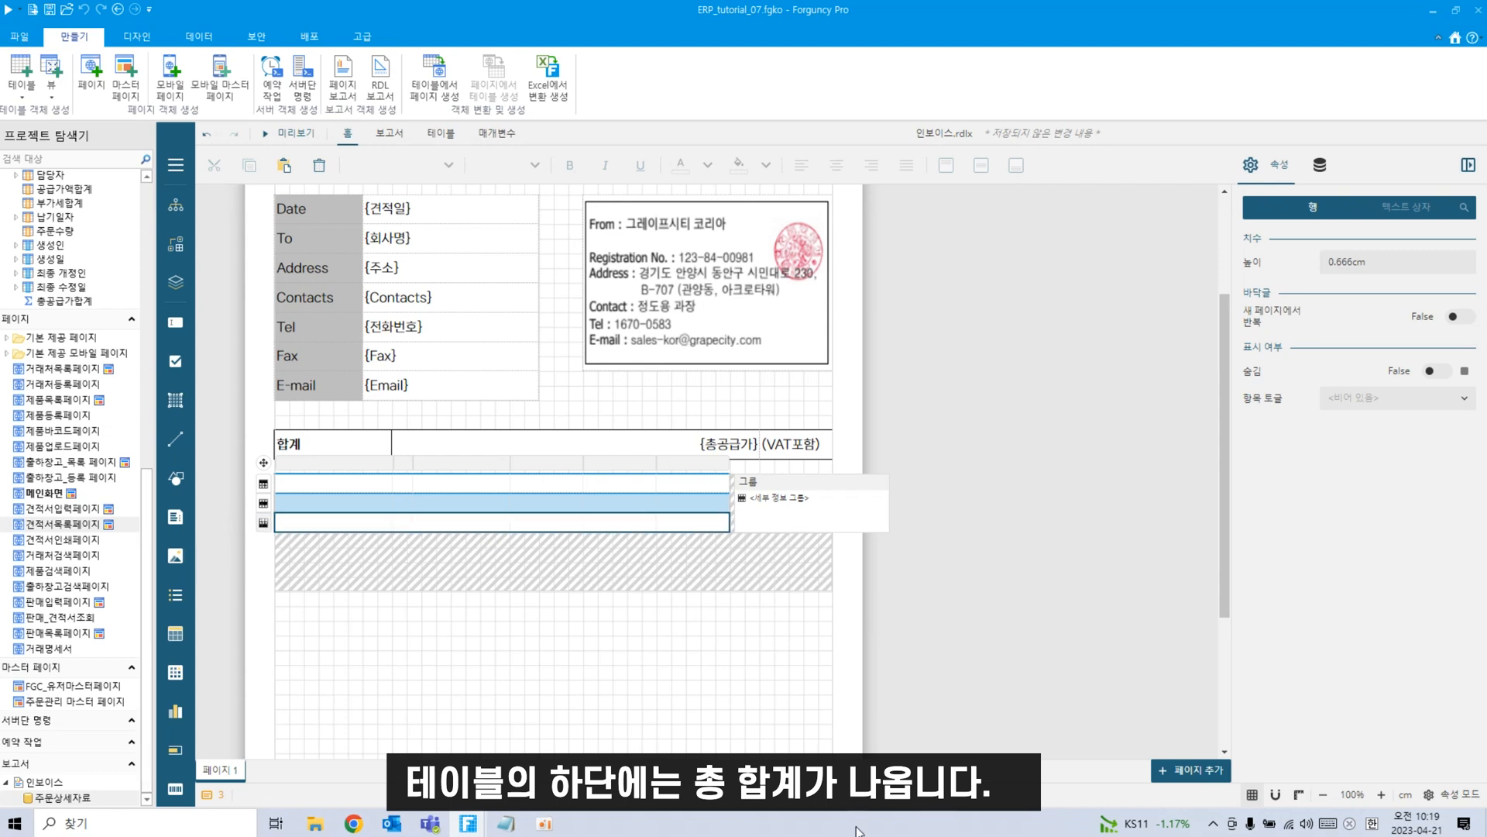
Label the first headers 제품명, 수량 and 단가, widening 제품명 and narrowing 단가.
left_click(329, 484)
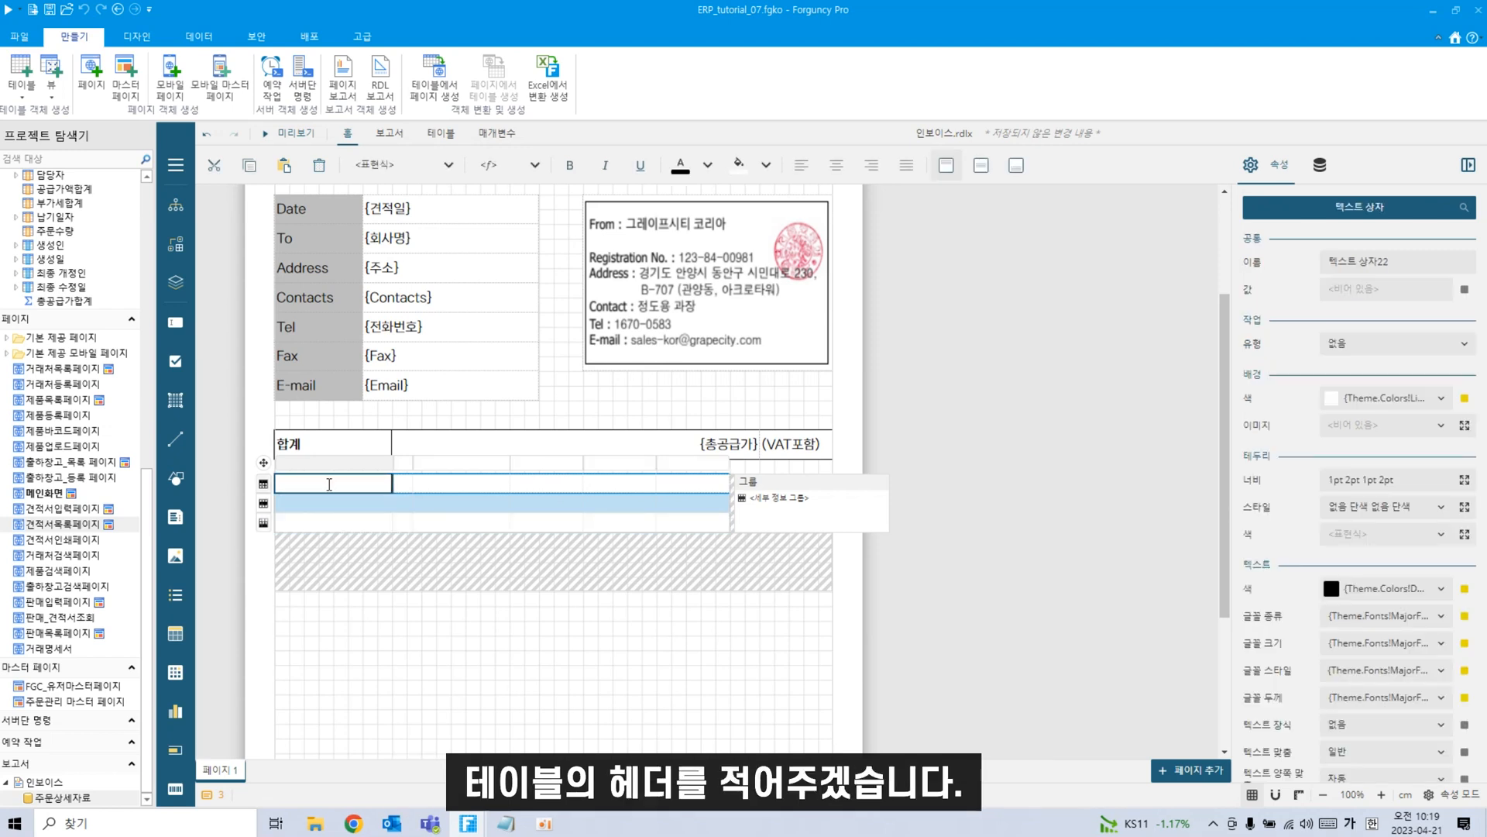
type("지")
type("품명")
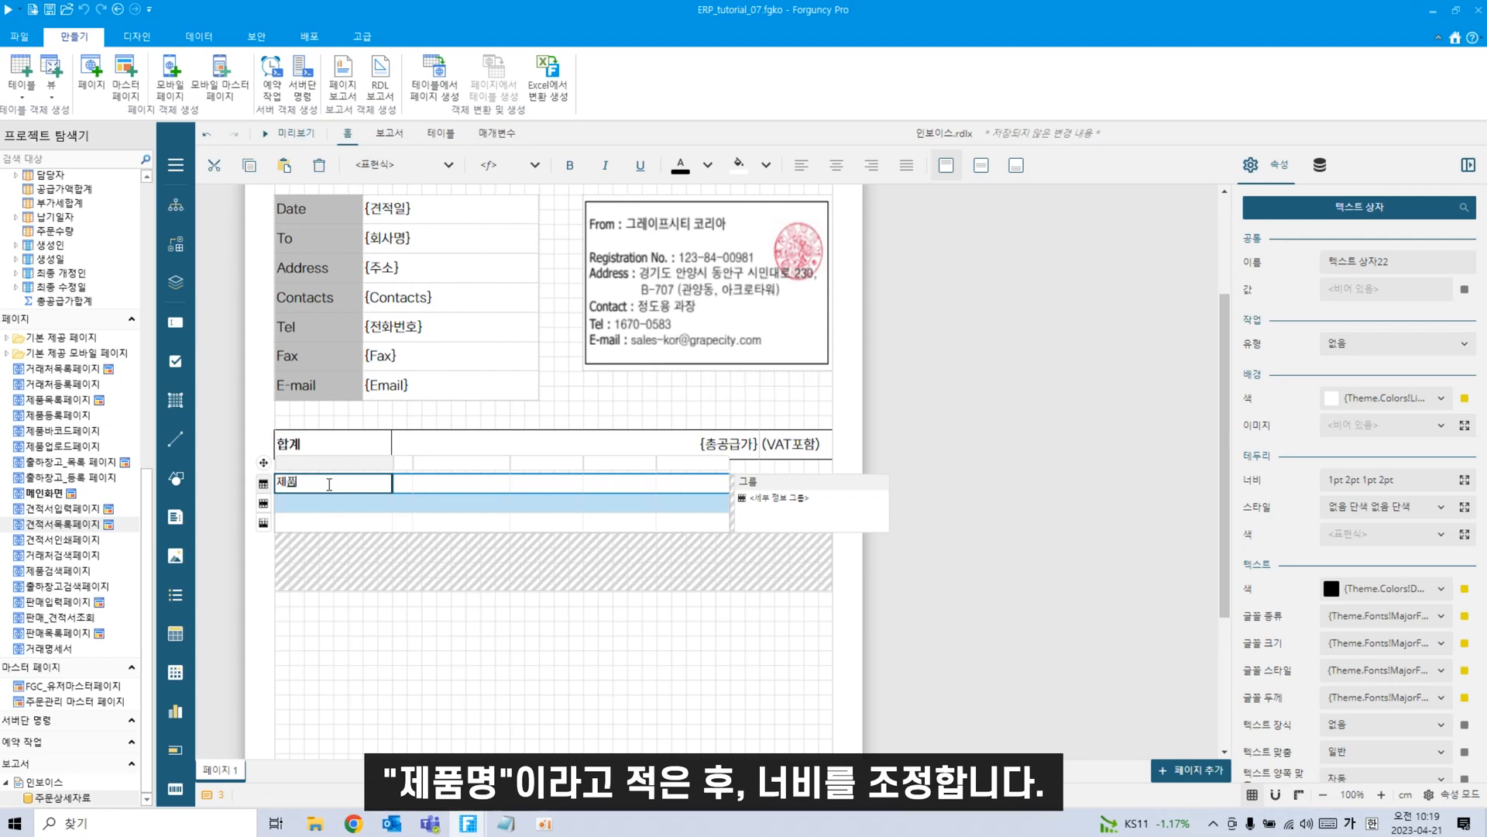
left_click(393, 465)
left_click_drag(396, 470, 412, 473)
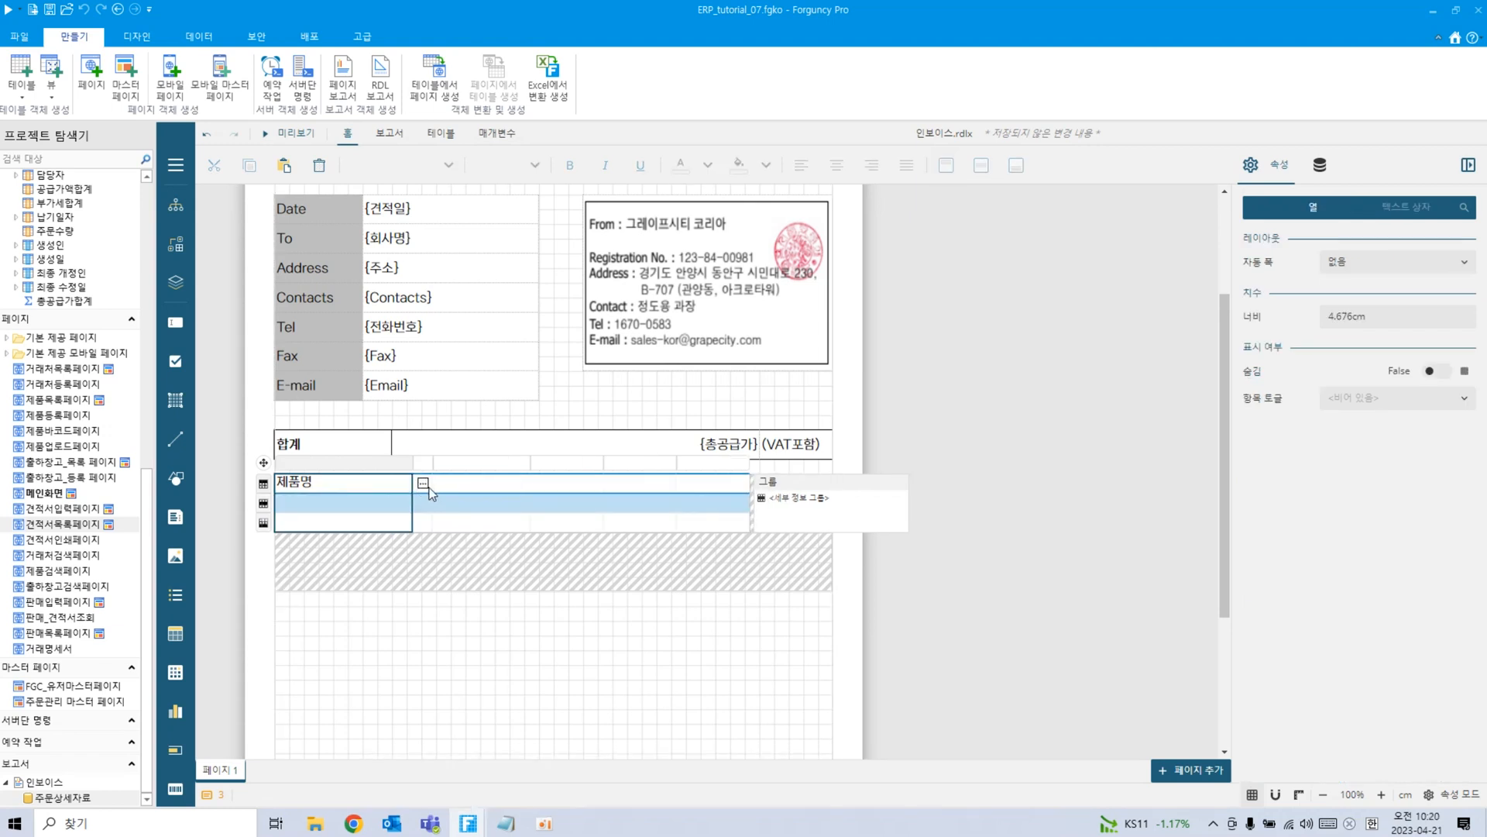
left_click(430, 489)
type("스량")
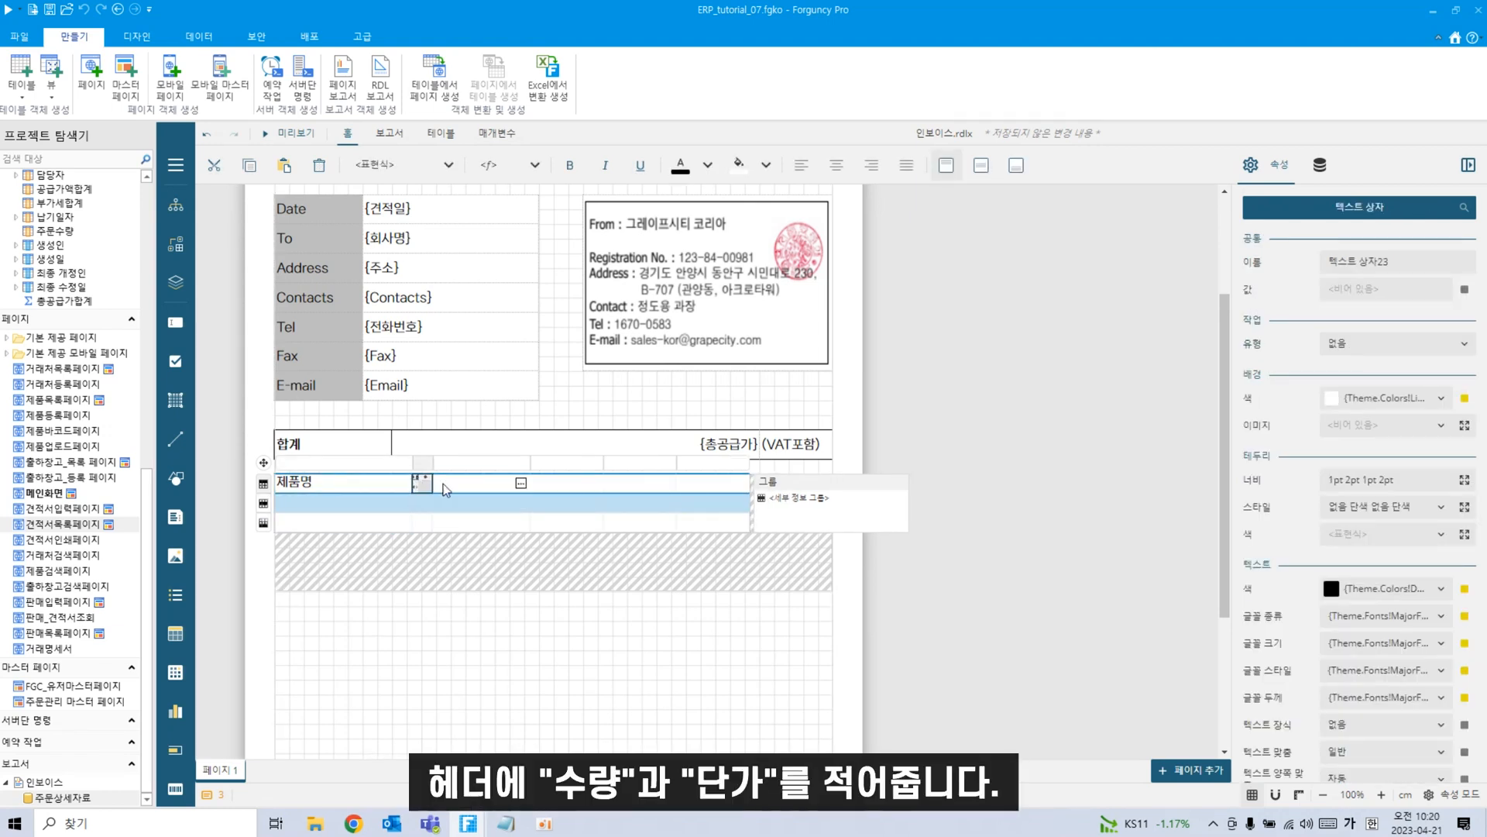
left_click(460, 485)
type("단가")
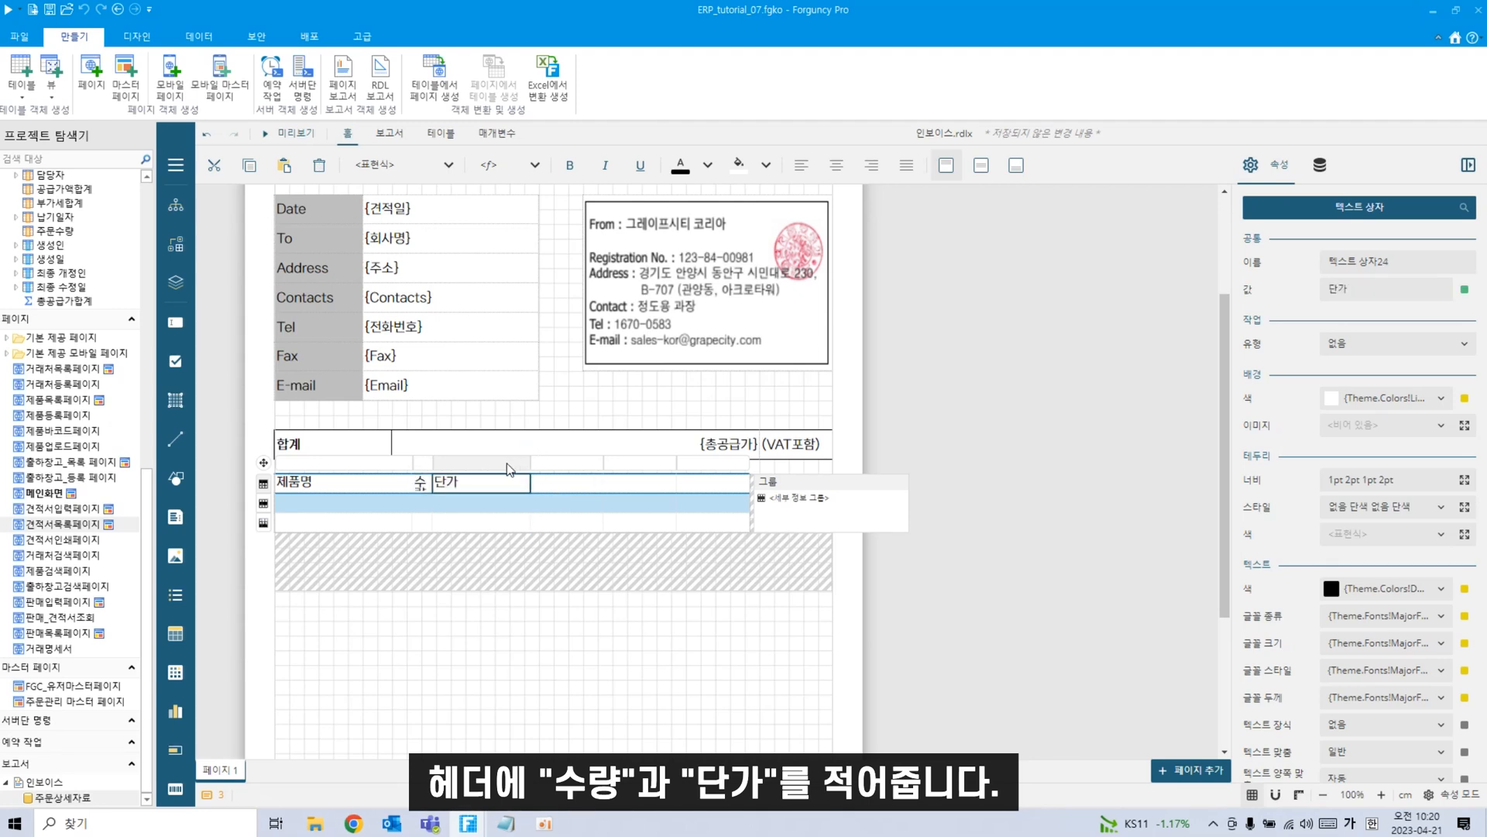
left_click_drag(531, 462, 451, 468)
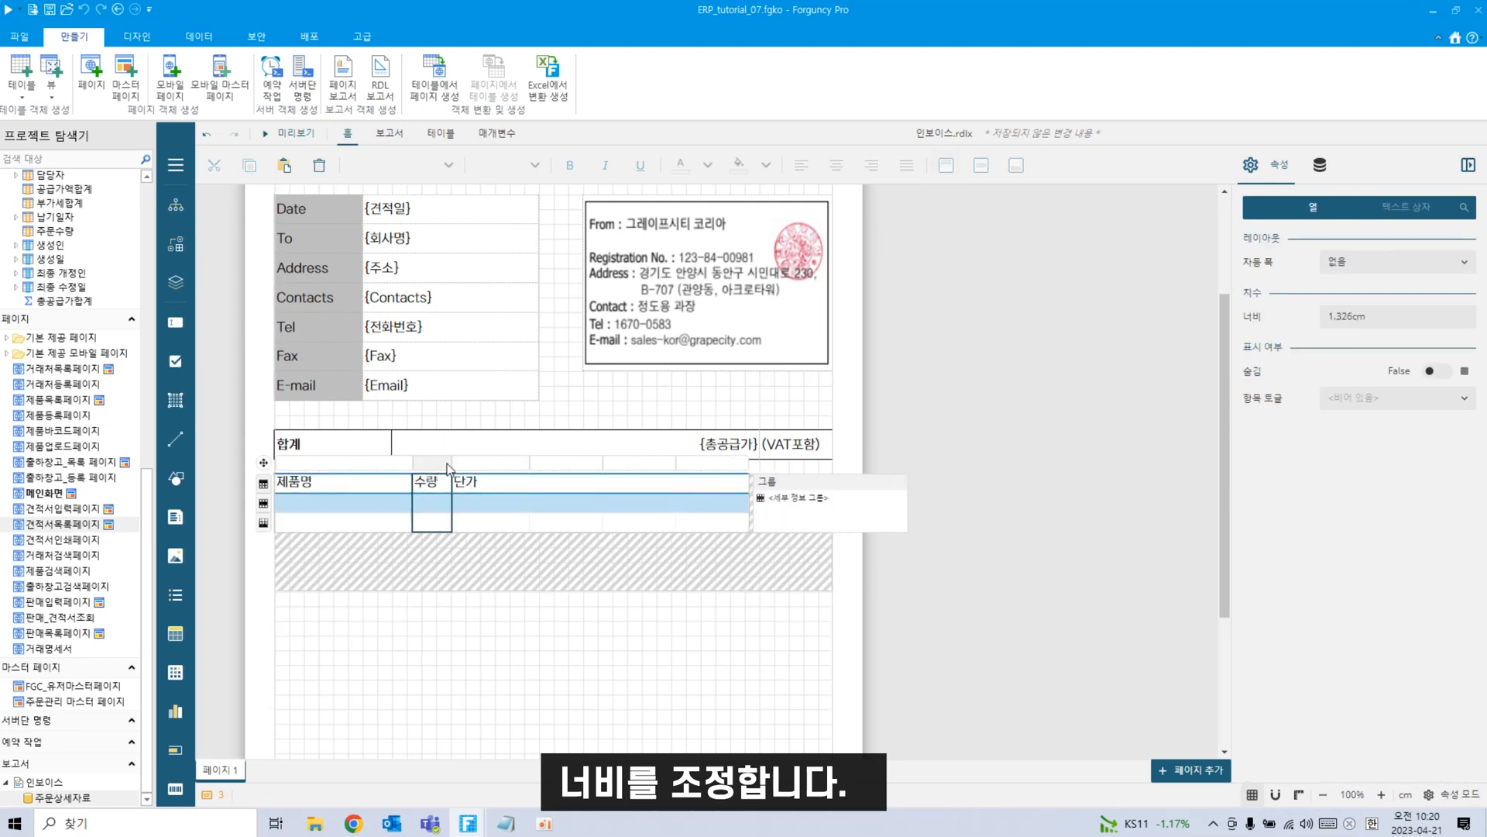
Label the next header 공급가액, insert a column after it, and label it 부가세.
left_click(551, 485)
type("ㄱ")
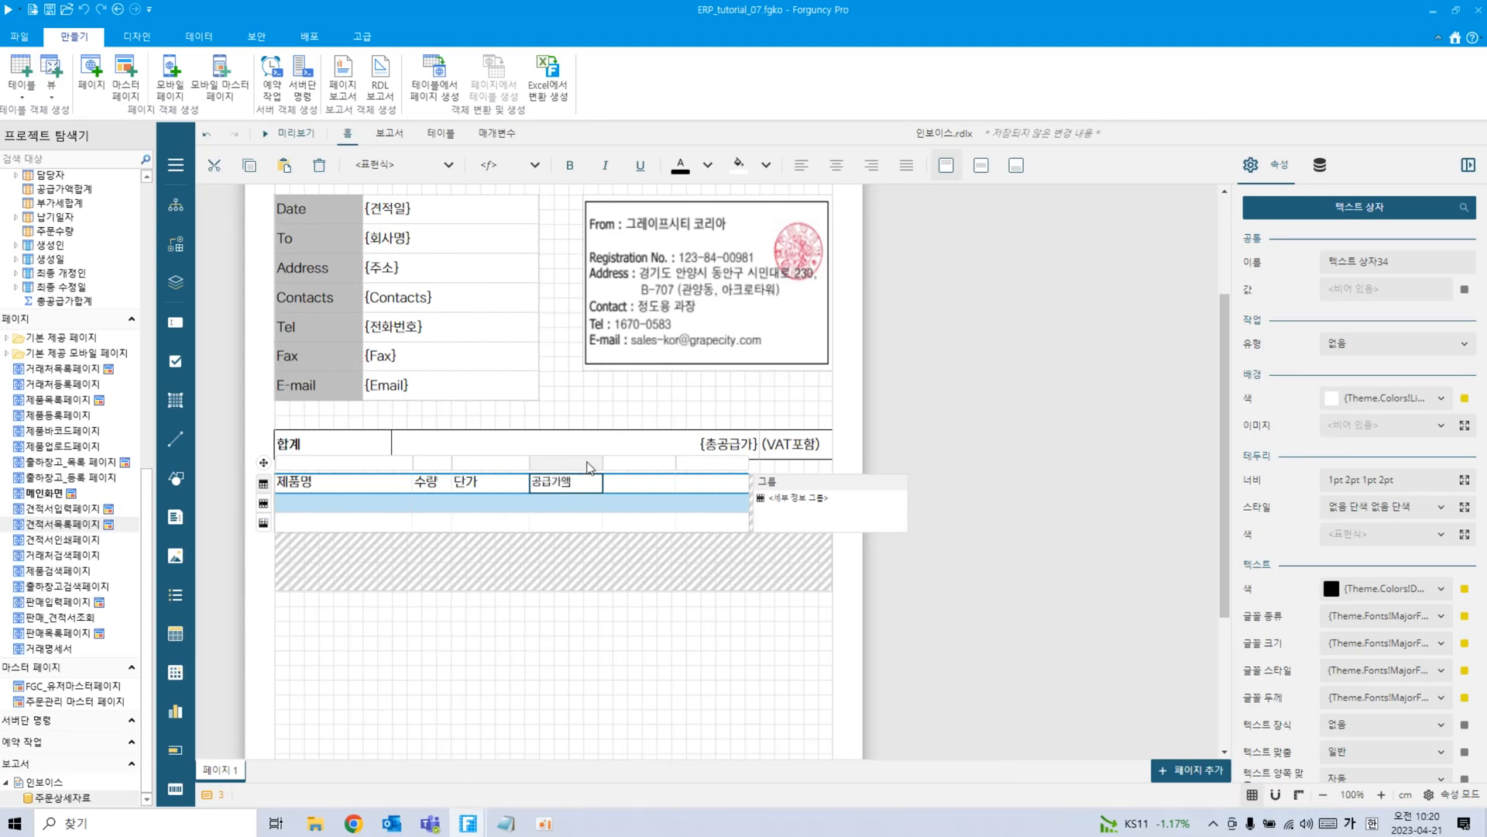
left_click(603, 467)
left_click(602, 446)
left_click(652, 489)
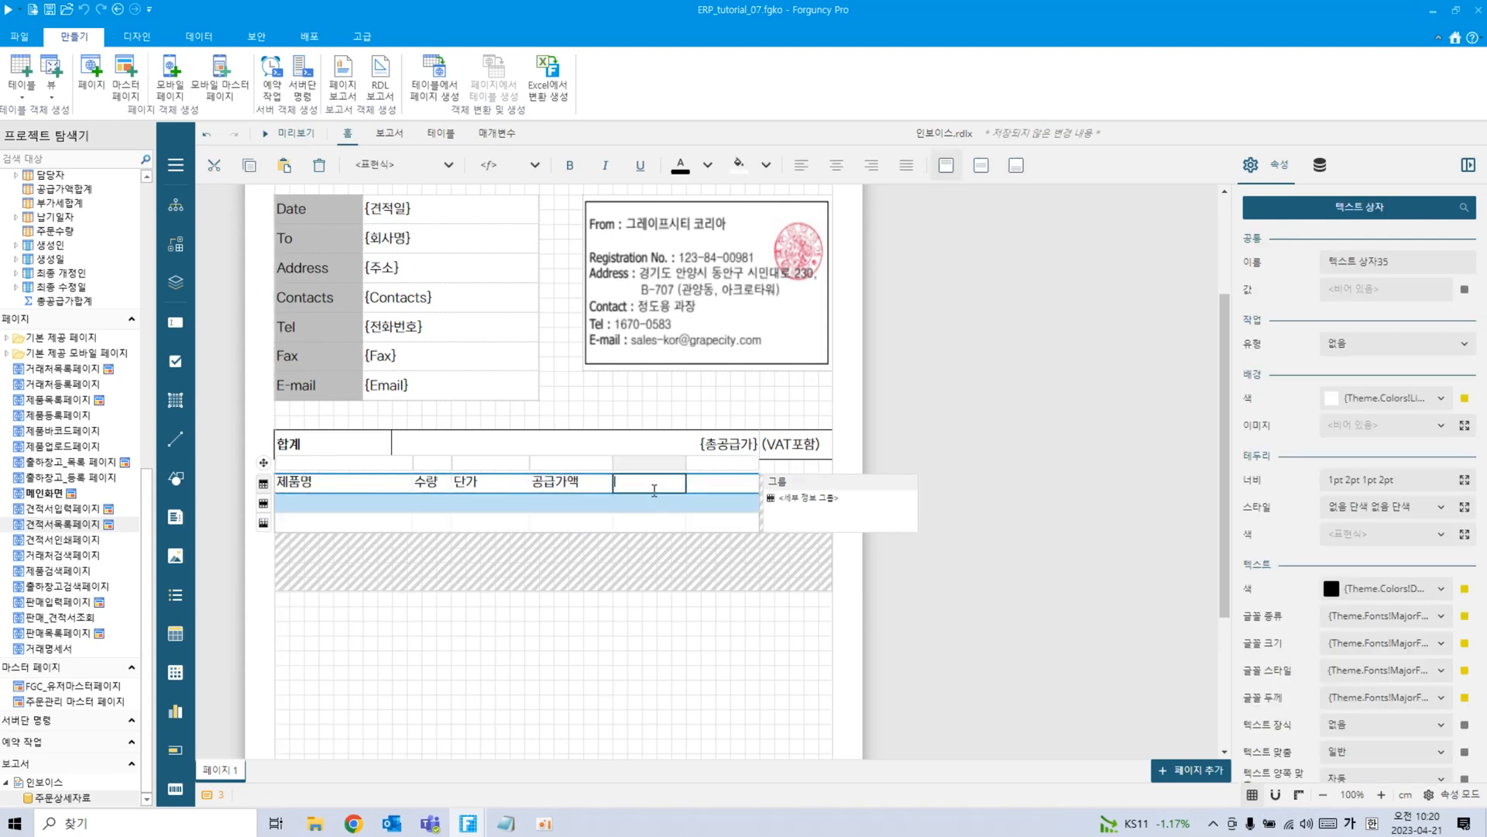
type("부가세")
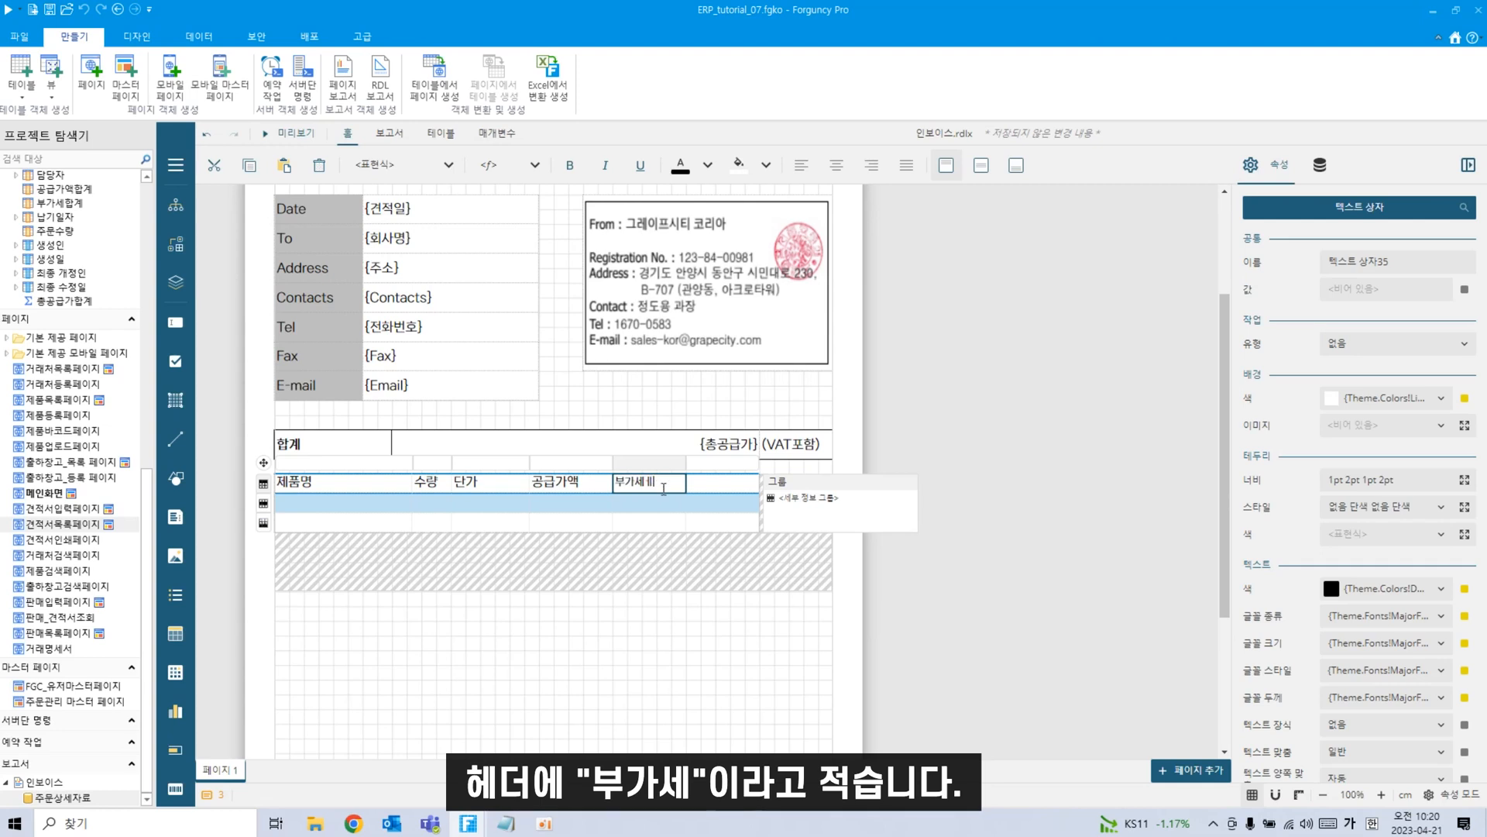
Widen 부가세, add a 합계 header, and widen the 합계 column to 3.5cm.
left_click(686, 464)
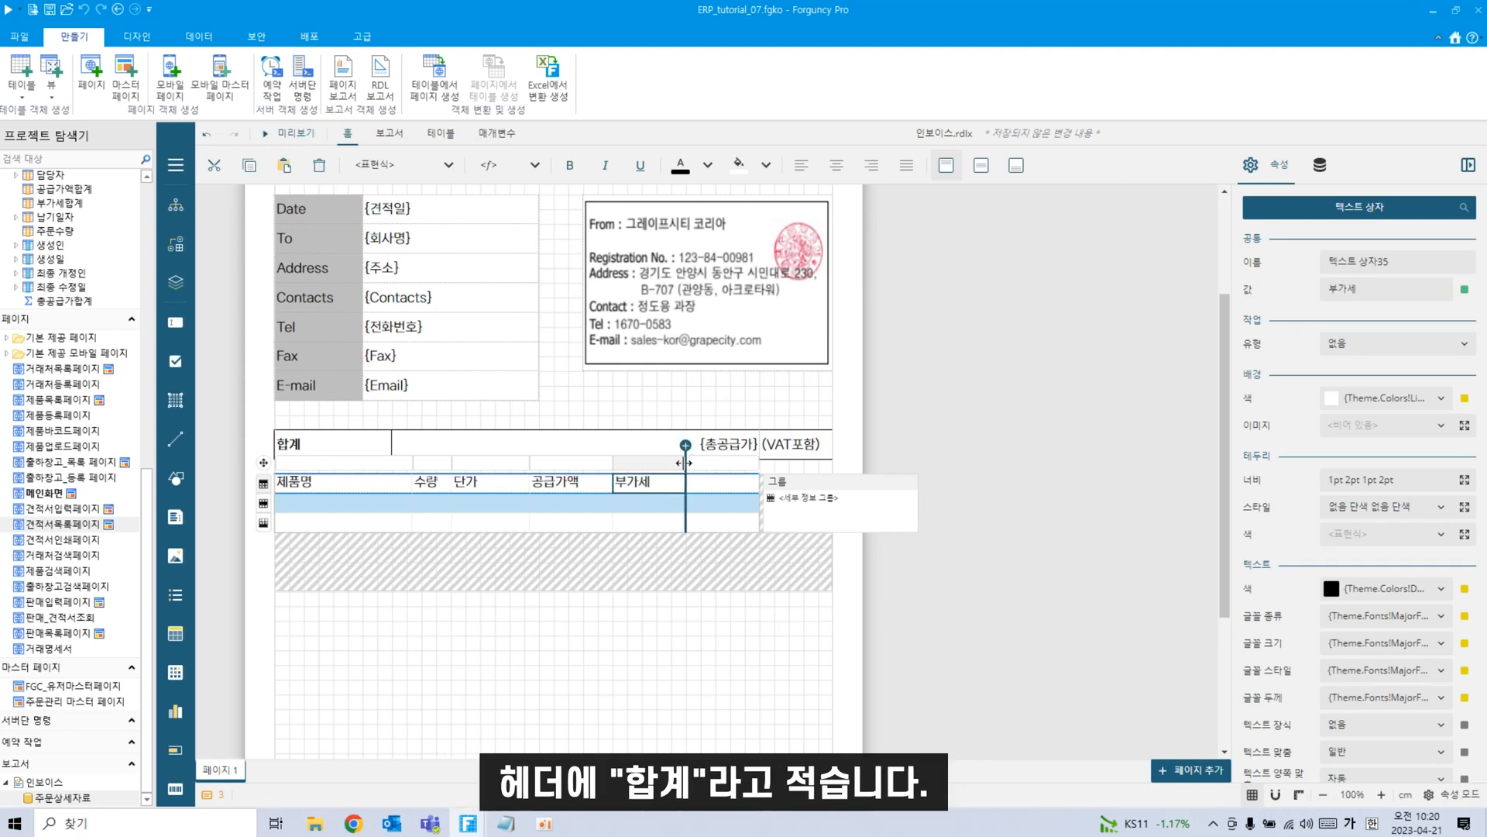
left_click_drag(687, 464, 701, 465)
double_click(756, 482)
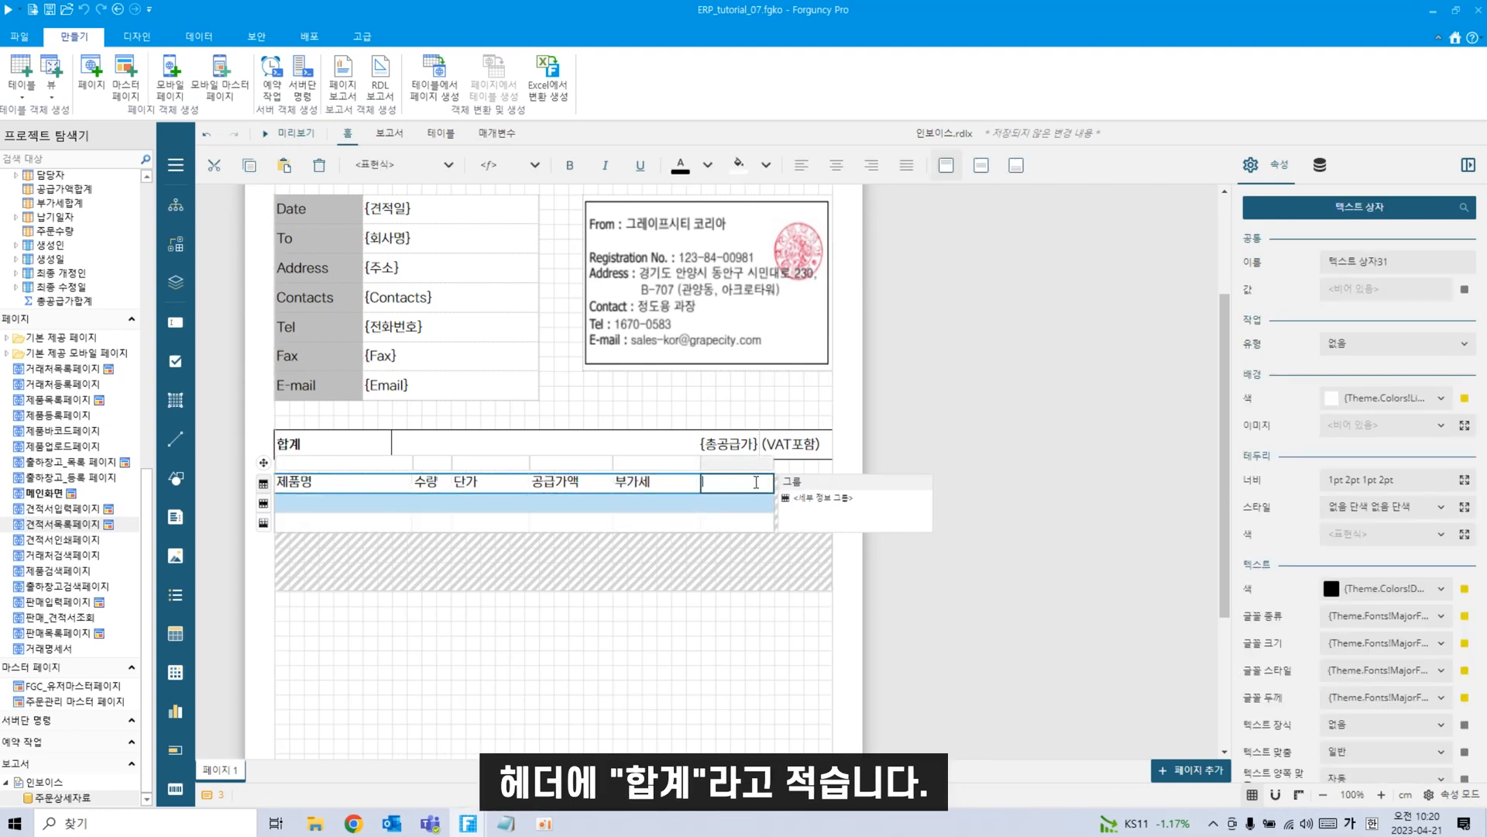
type("합계")
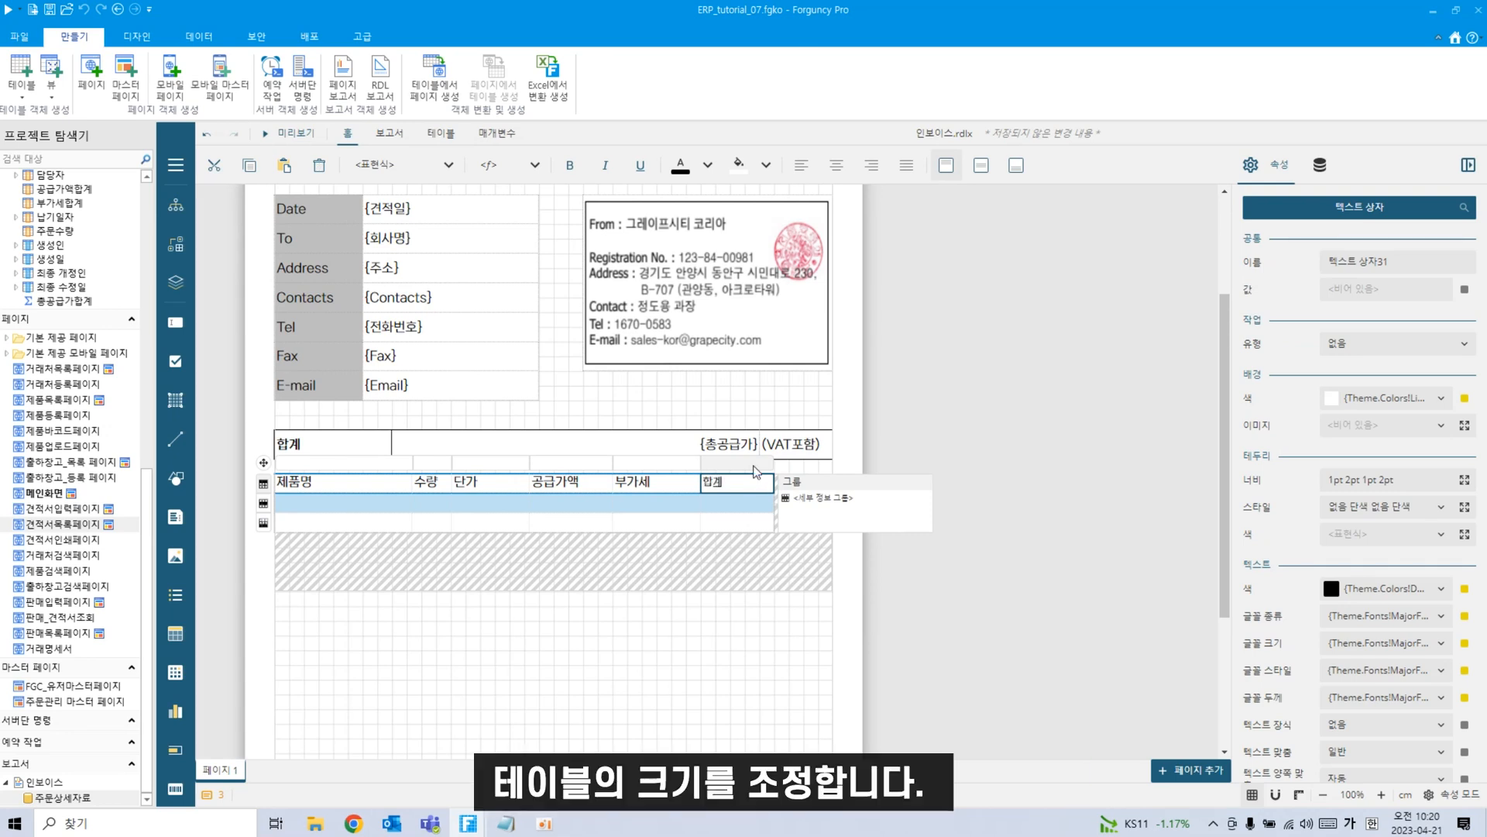
key("Return")
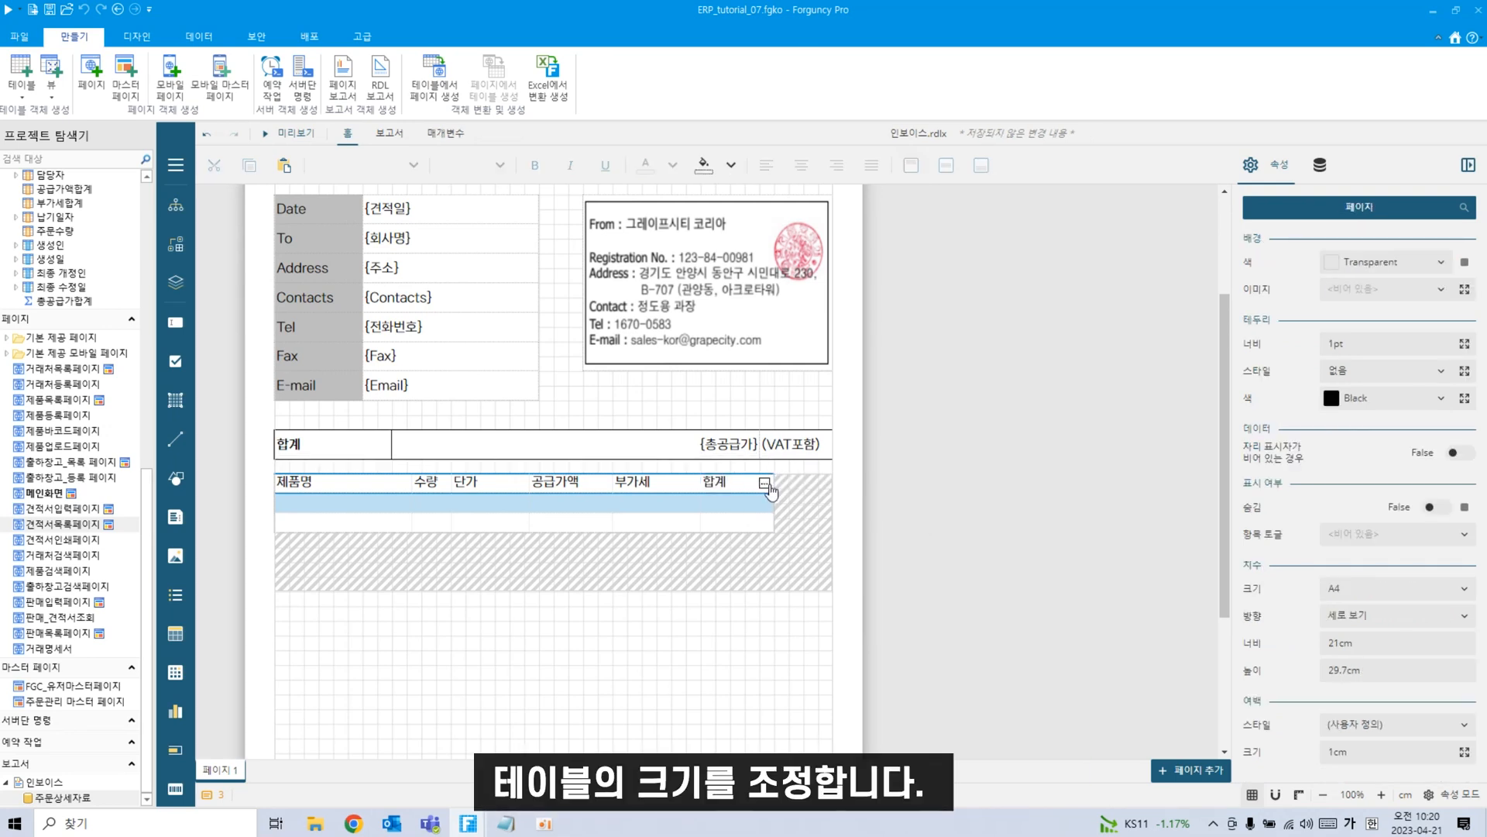
left_click(764, 501)
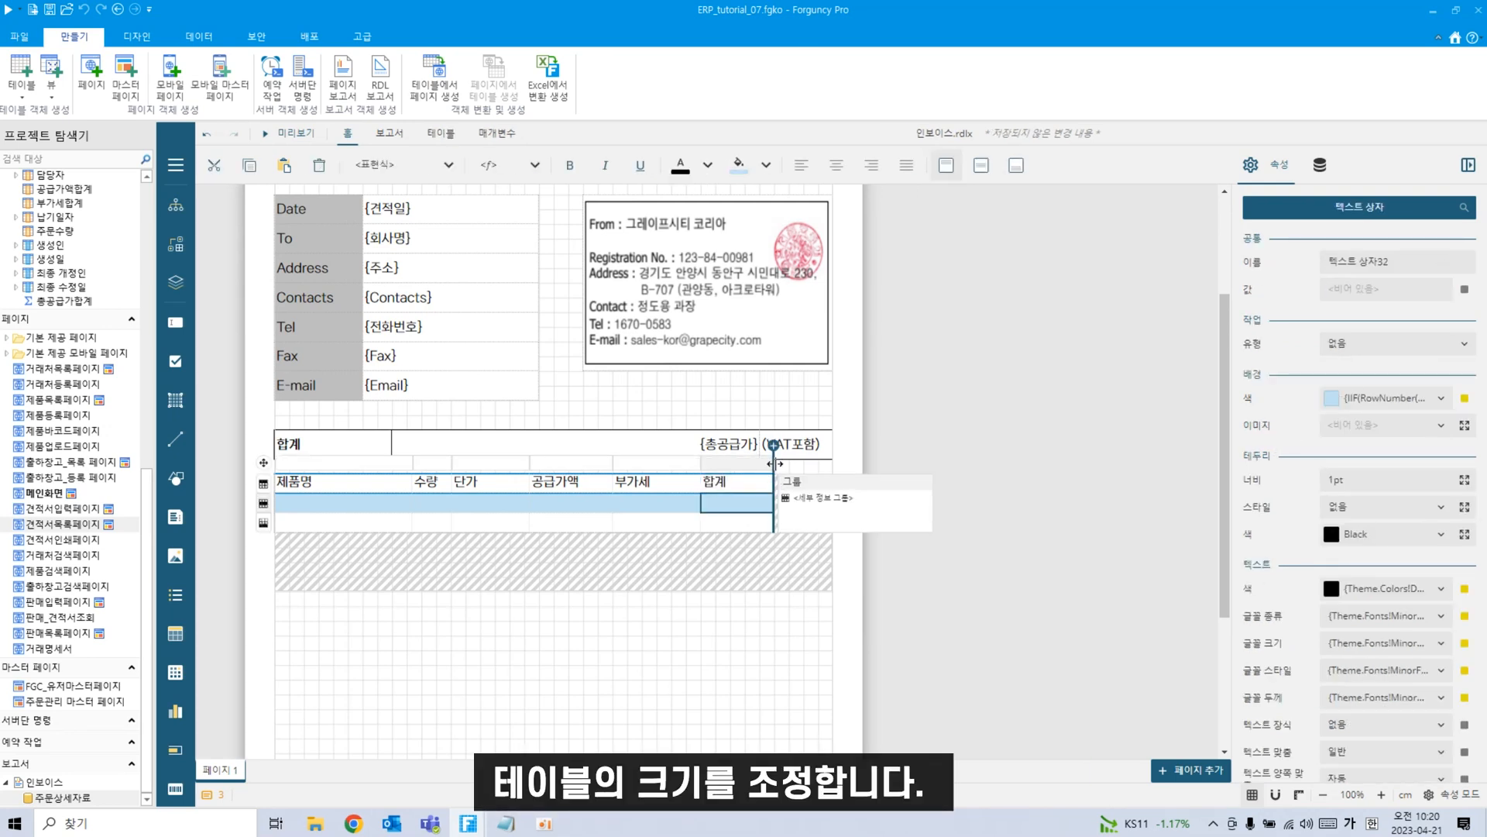
left_click_drag(773, 464, 804, 464)
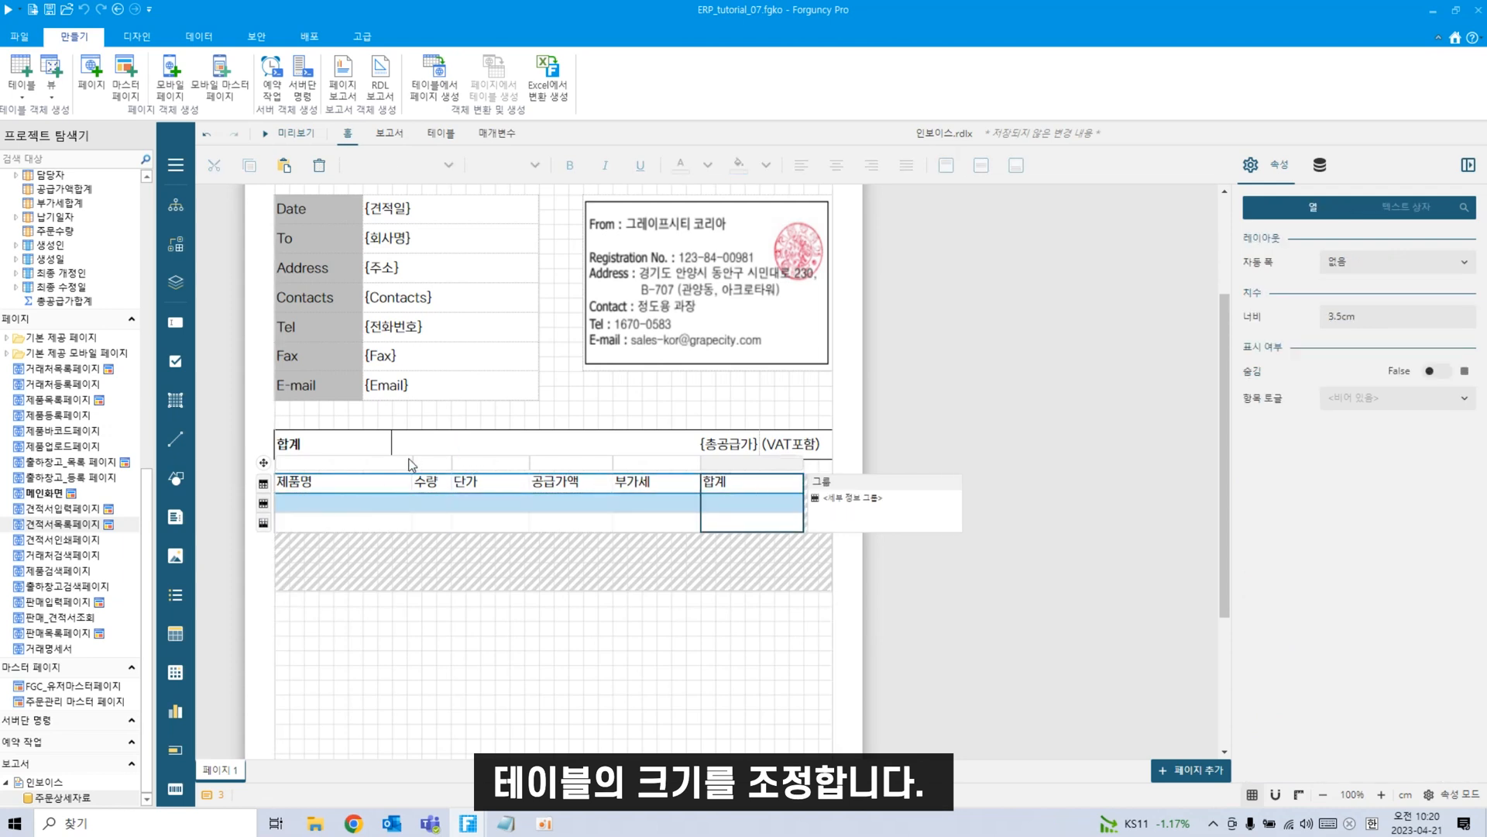
Adjust 제품명 and 수량 widths to fit the page, ending with 제품명 at 5.002cm.
left_click_drag(411, 464, 439, 468)
left_click(457, 462)
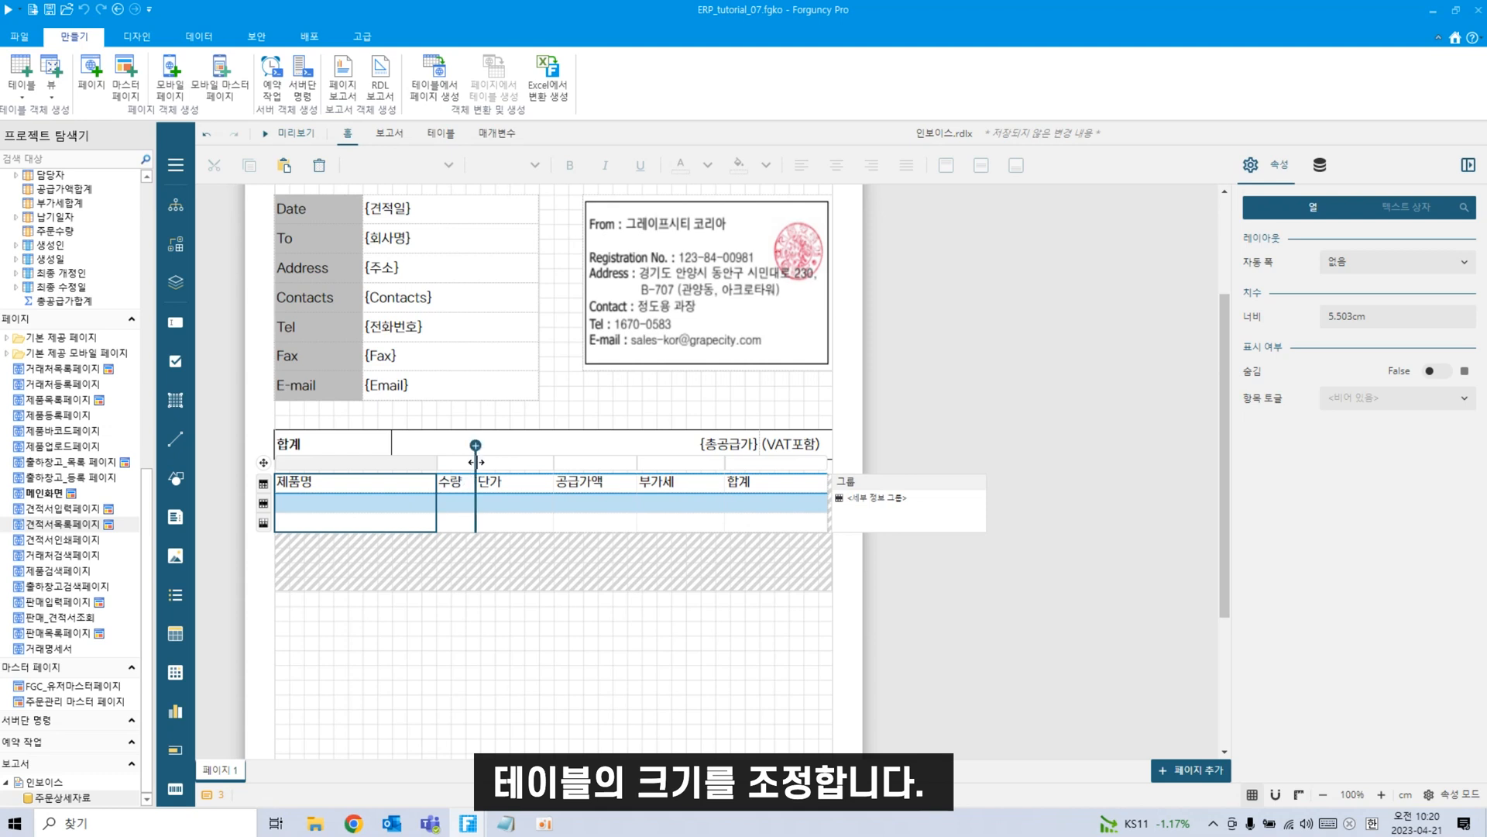
left_click_drag(477, 462, 481, 463)
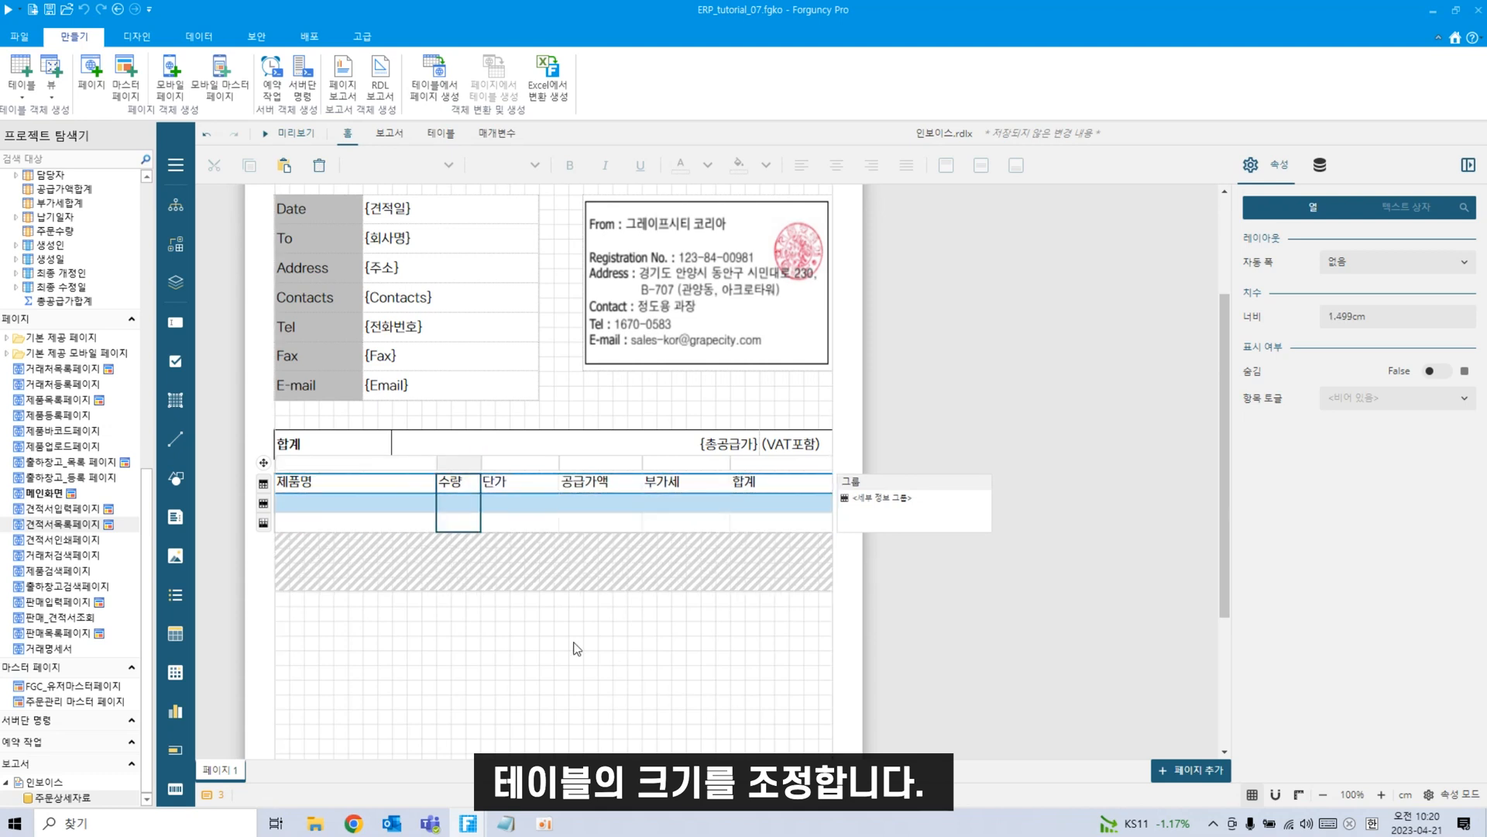
left_click_drag(437, 462, 425, 462)
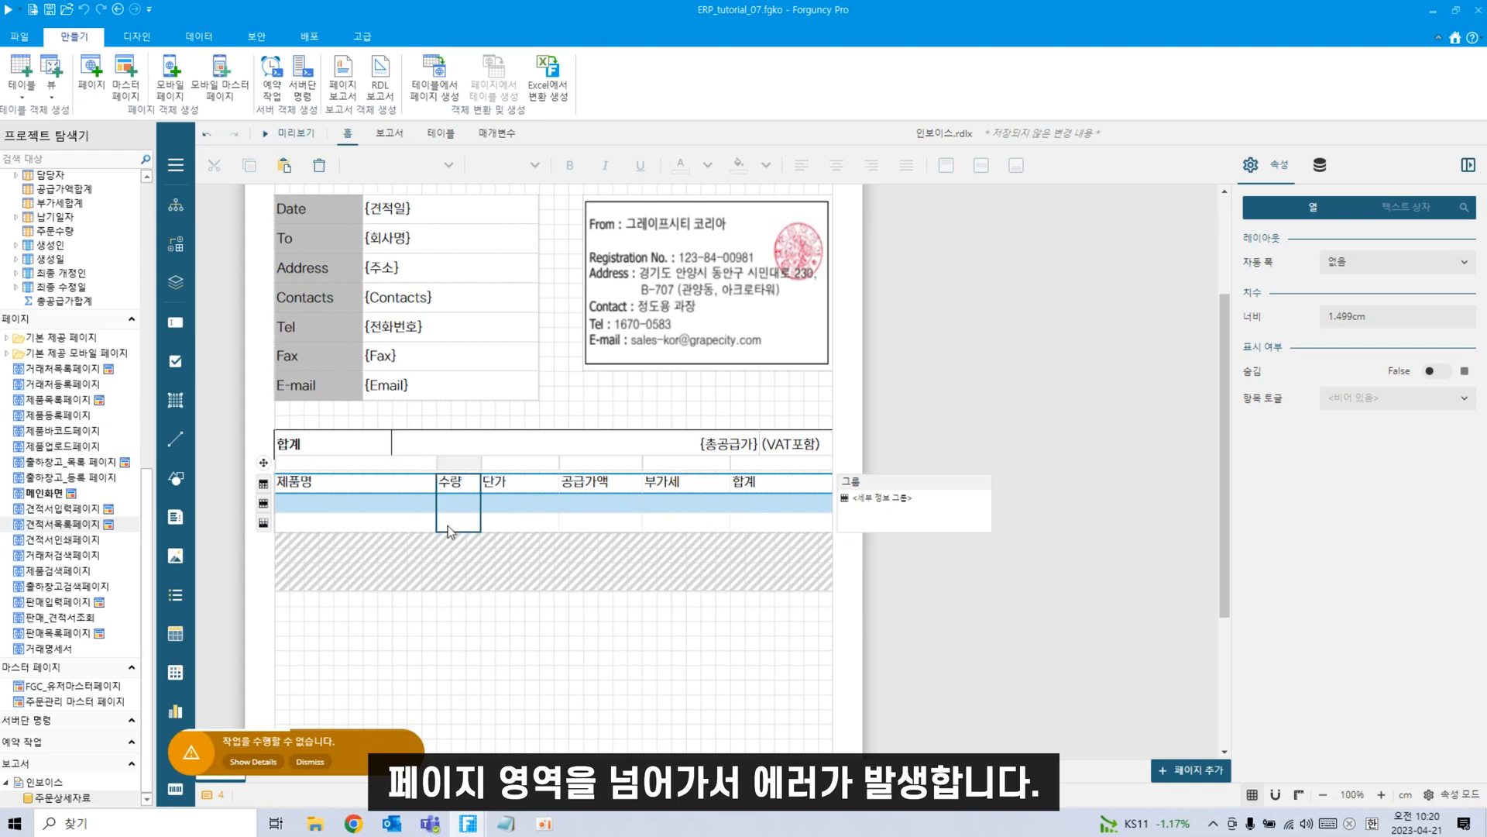
left_click(311, 761)
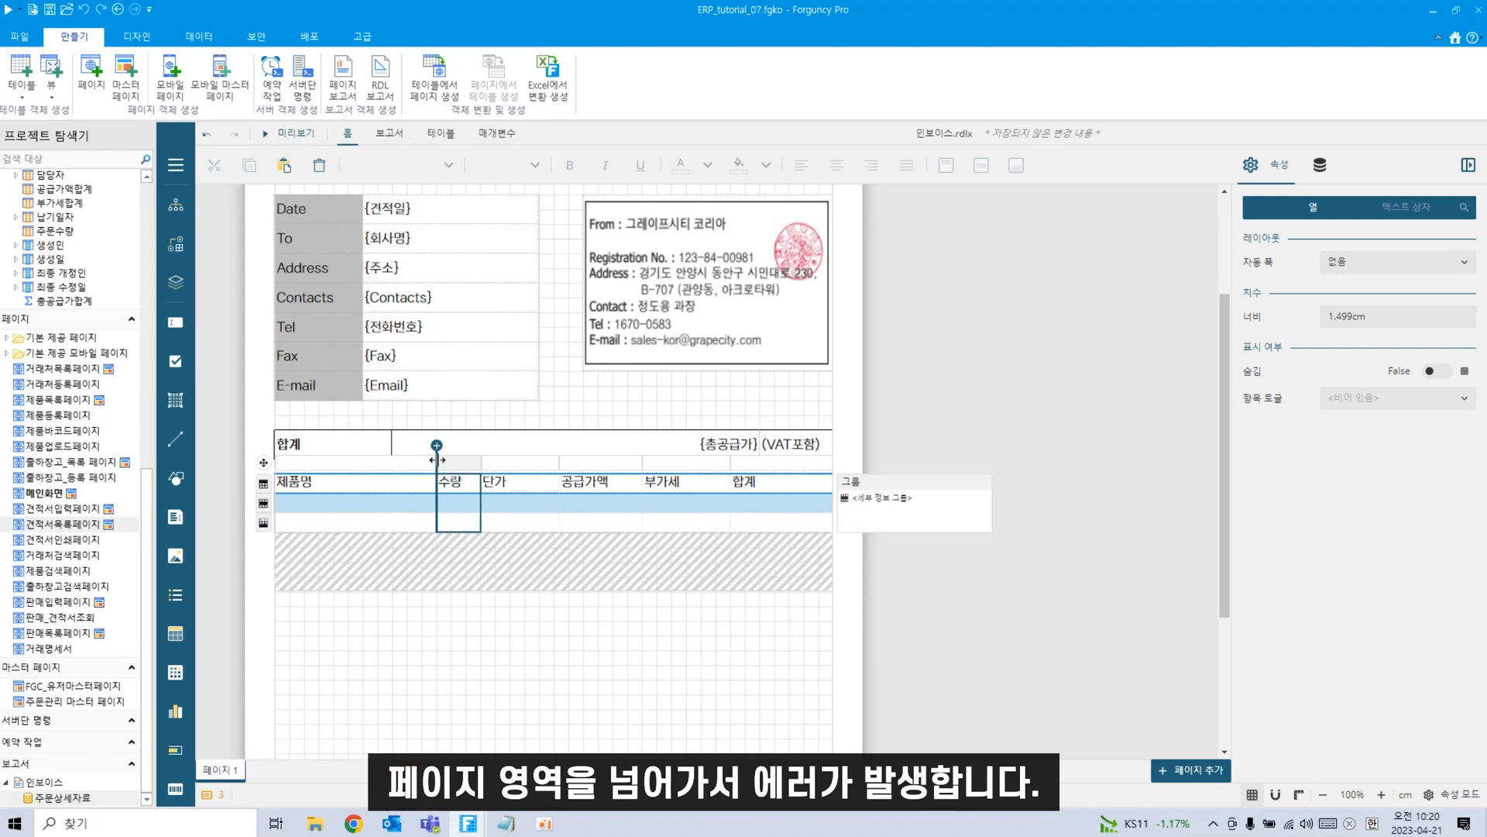
left_click_drag(438, 462, 421, 460)
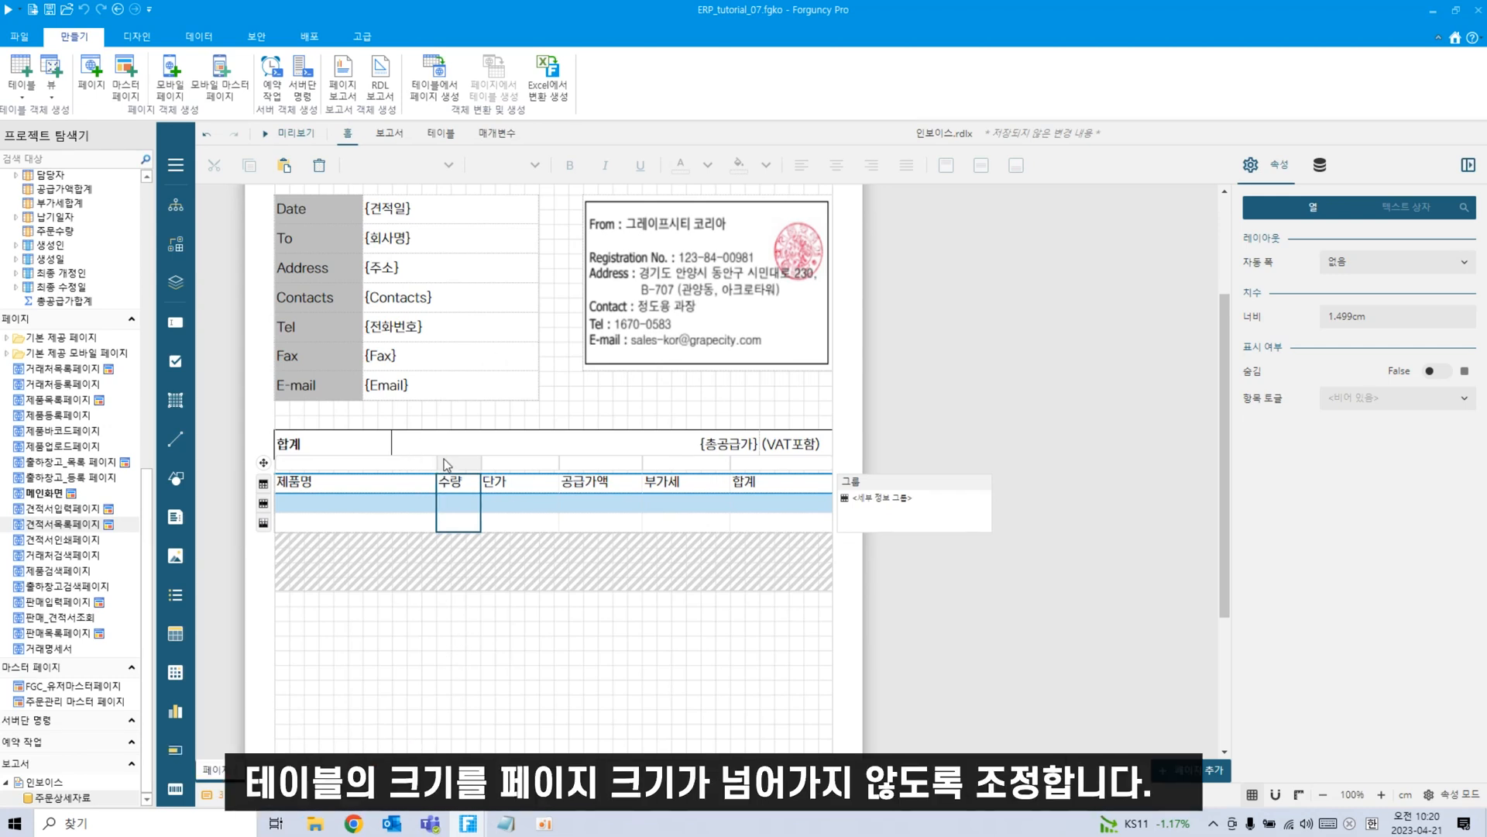
left_click_drag(834, 461, 804, 463)
left_click(325, 758)
left_click_drag(439, 463, 411, 465)
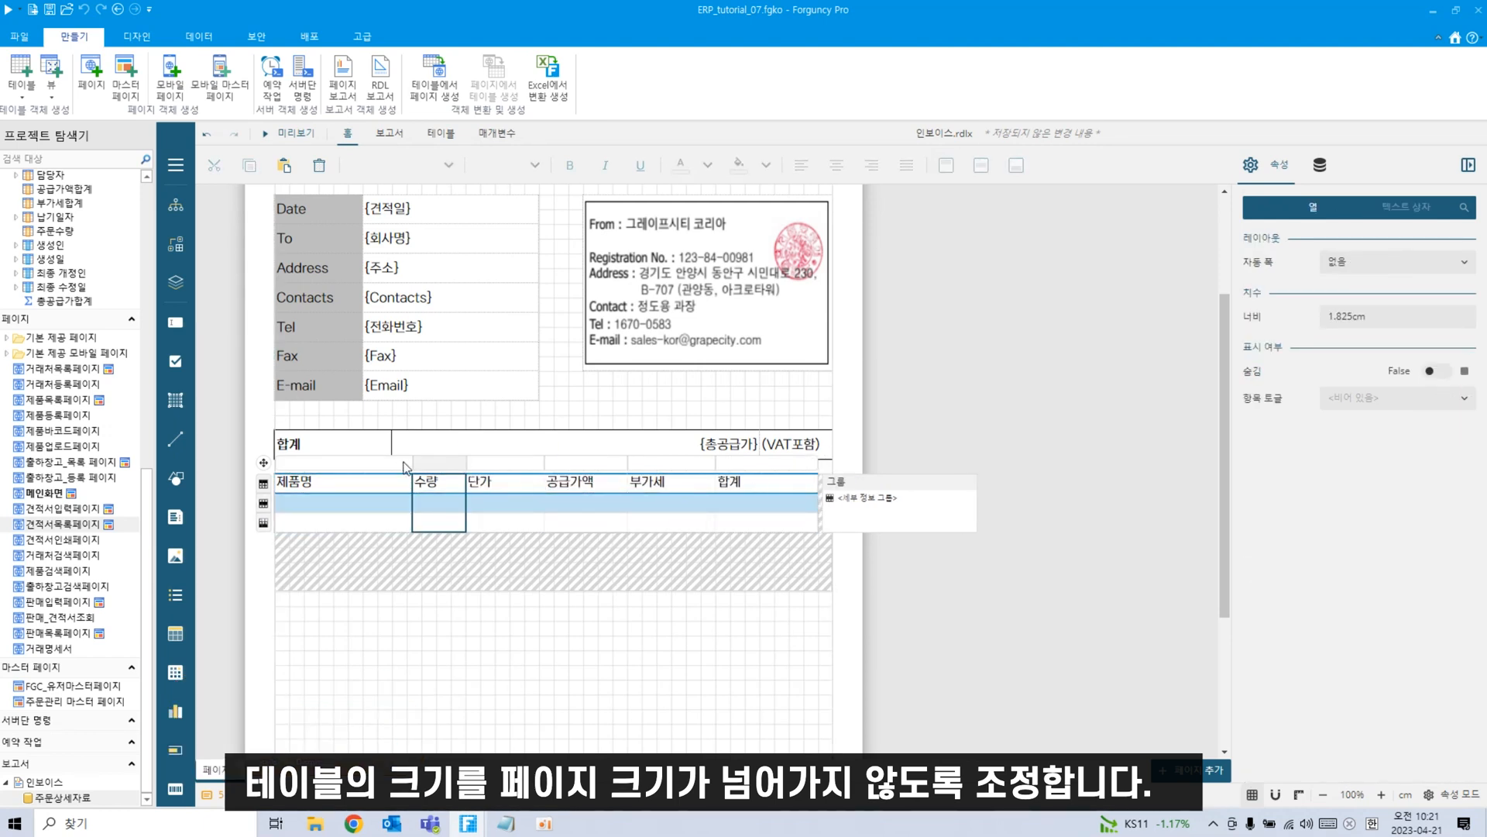
left_click_drag(412, 465, 423, 463)
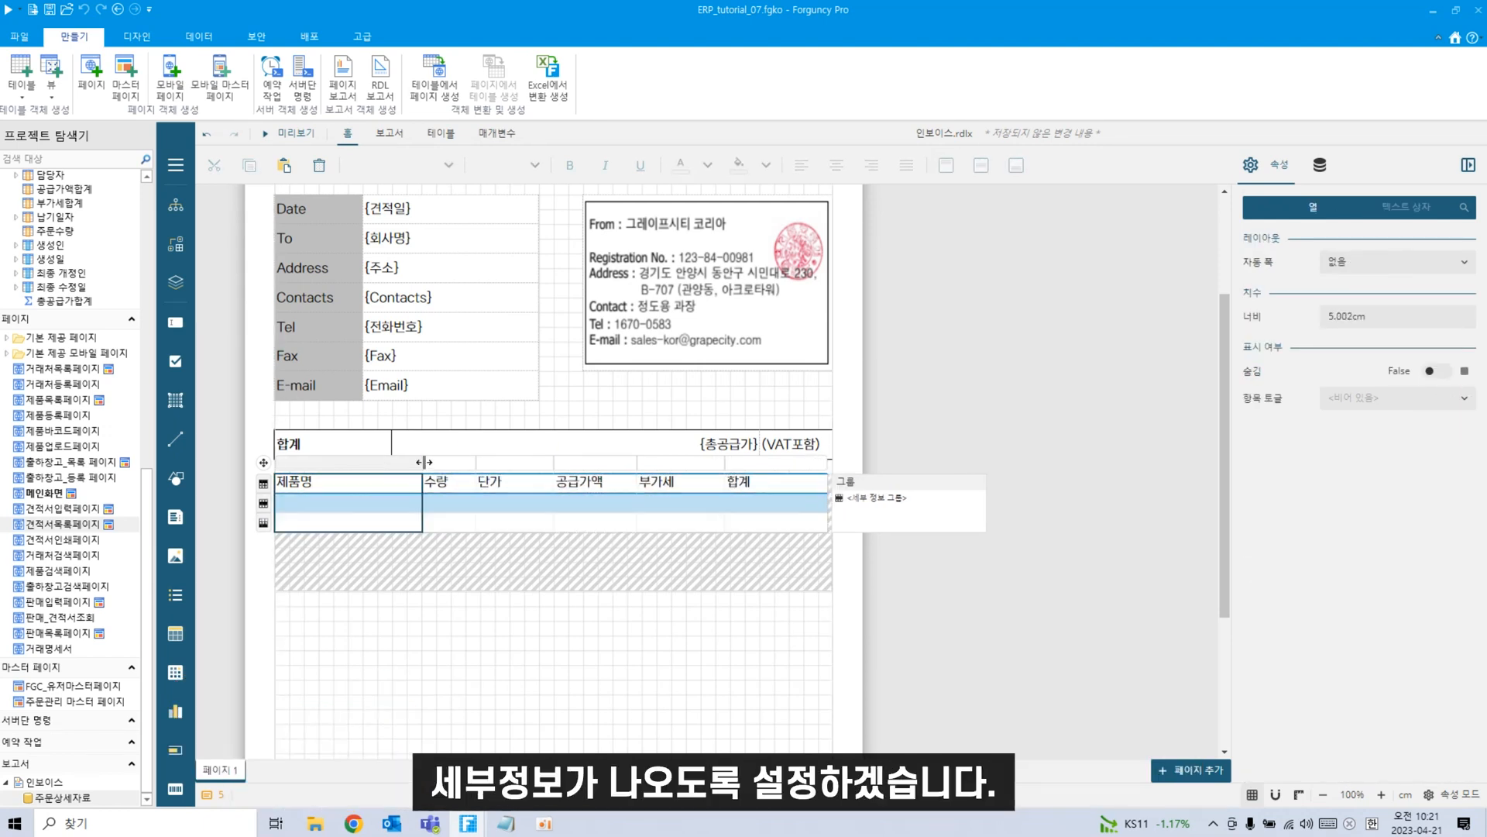
left_click(609, 677)
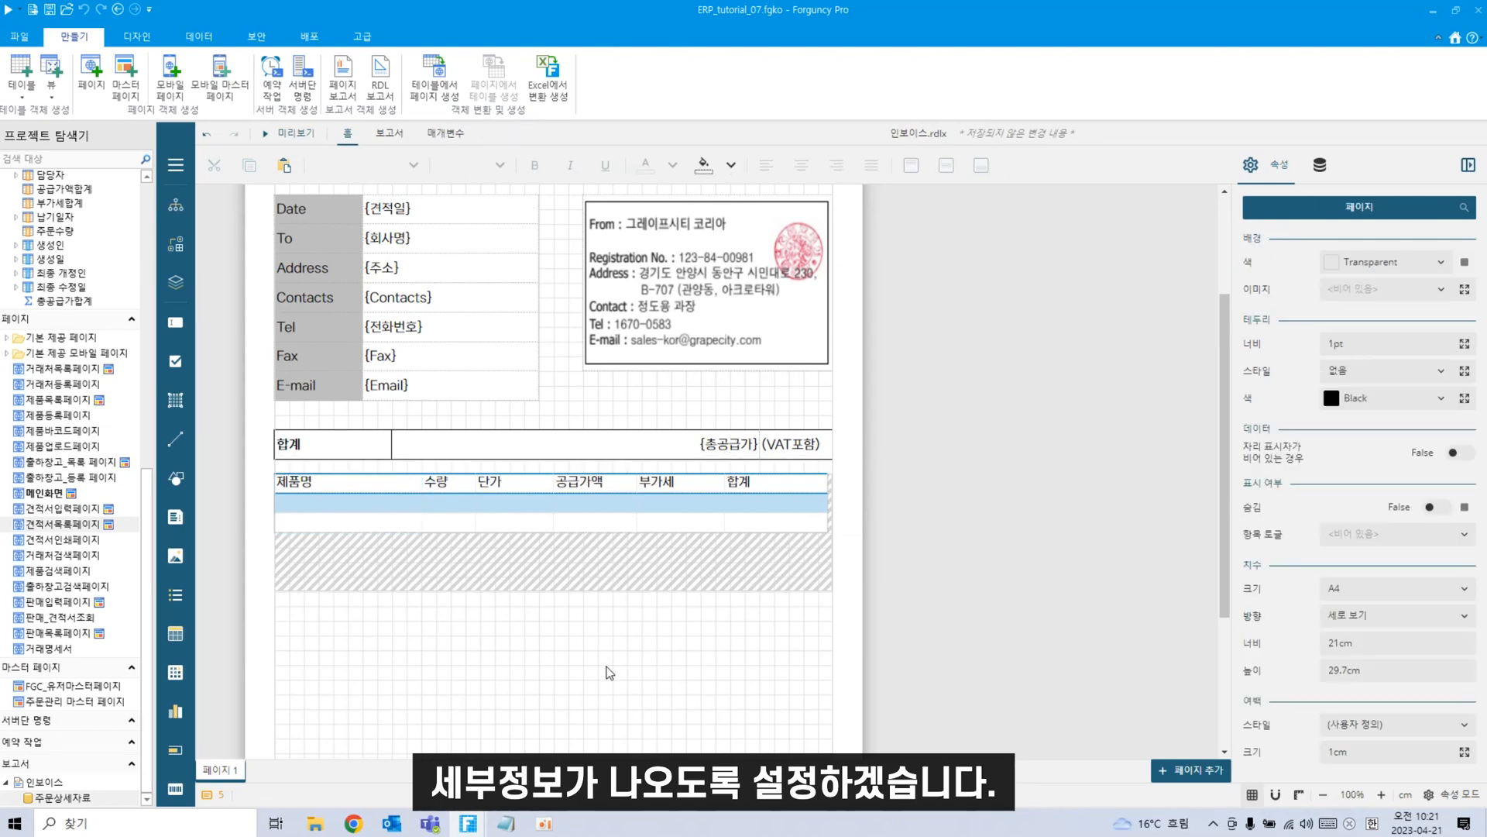
Fill the 제품명, 수량 and 단가 detail cells with {제품명}, {주문수량} and {가격}.
left_click(310, 501)
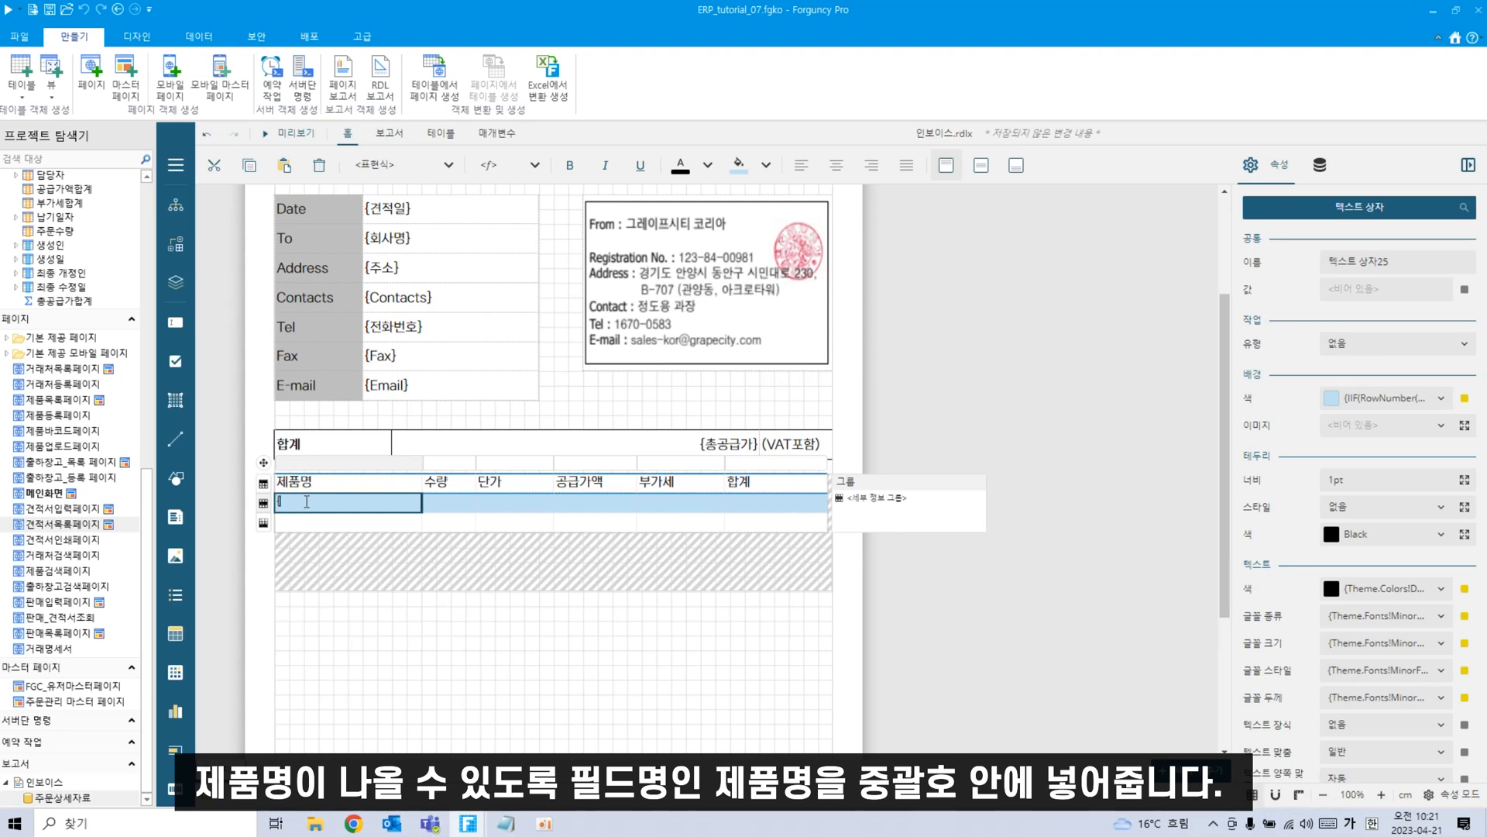
type("{제품명}")
double_click(439, 503)
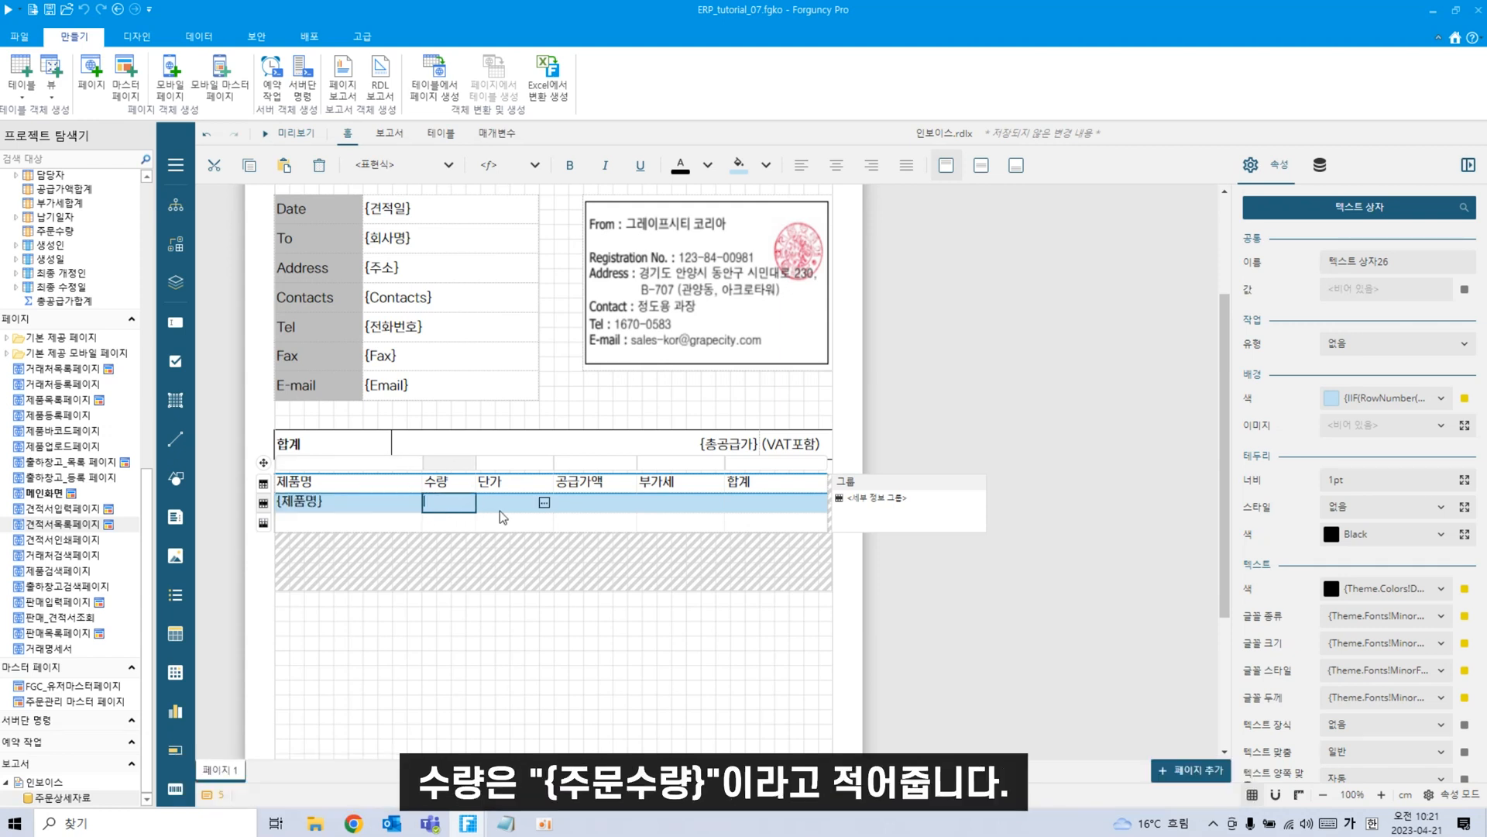
type("{주문수량}")
left_click(514, 501)
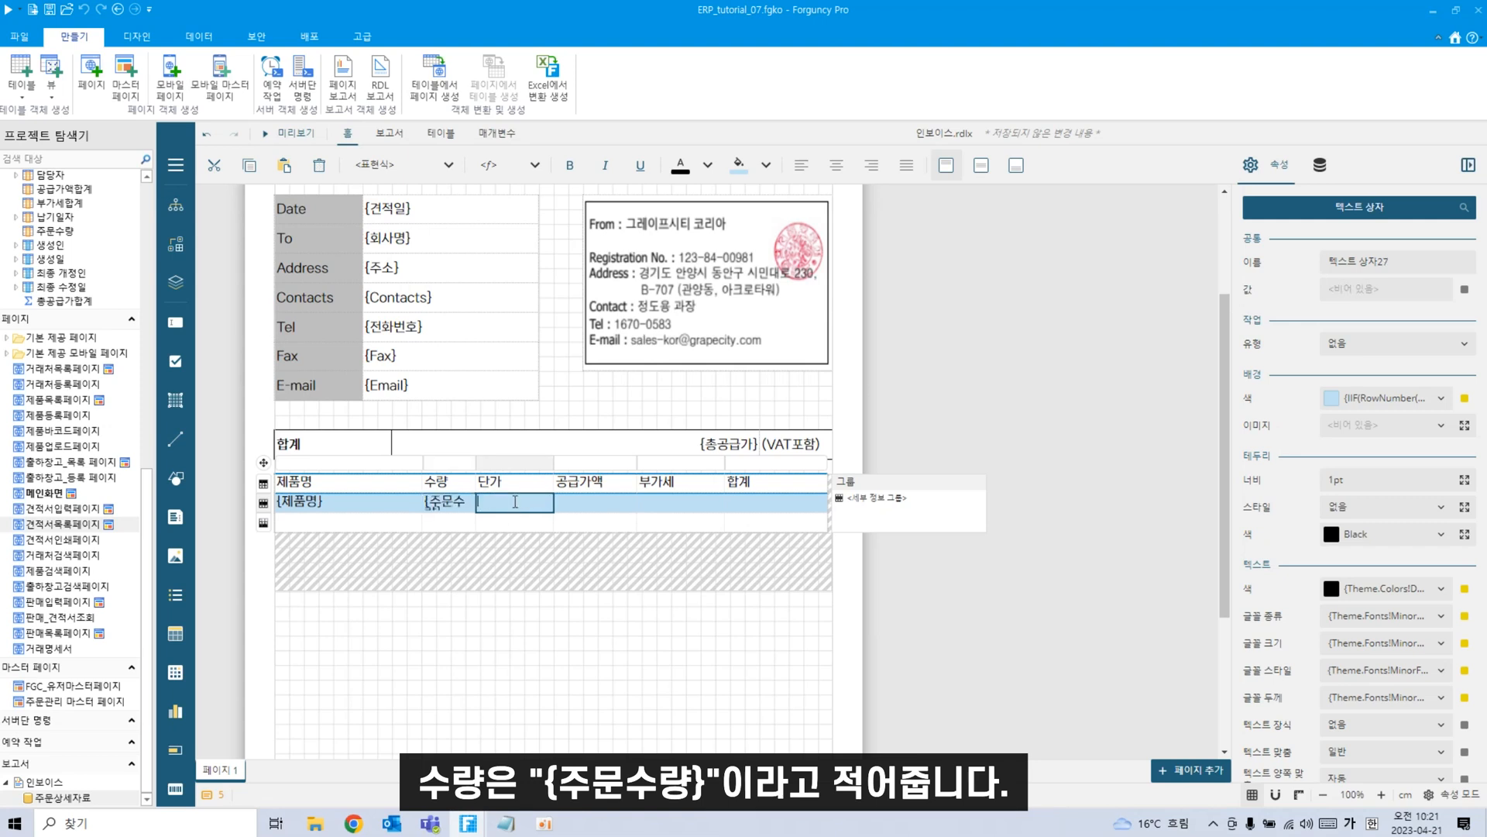
type("{가격")
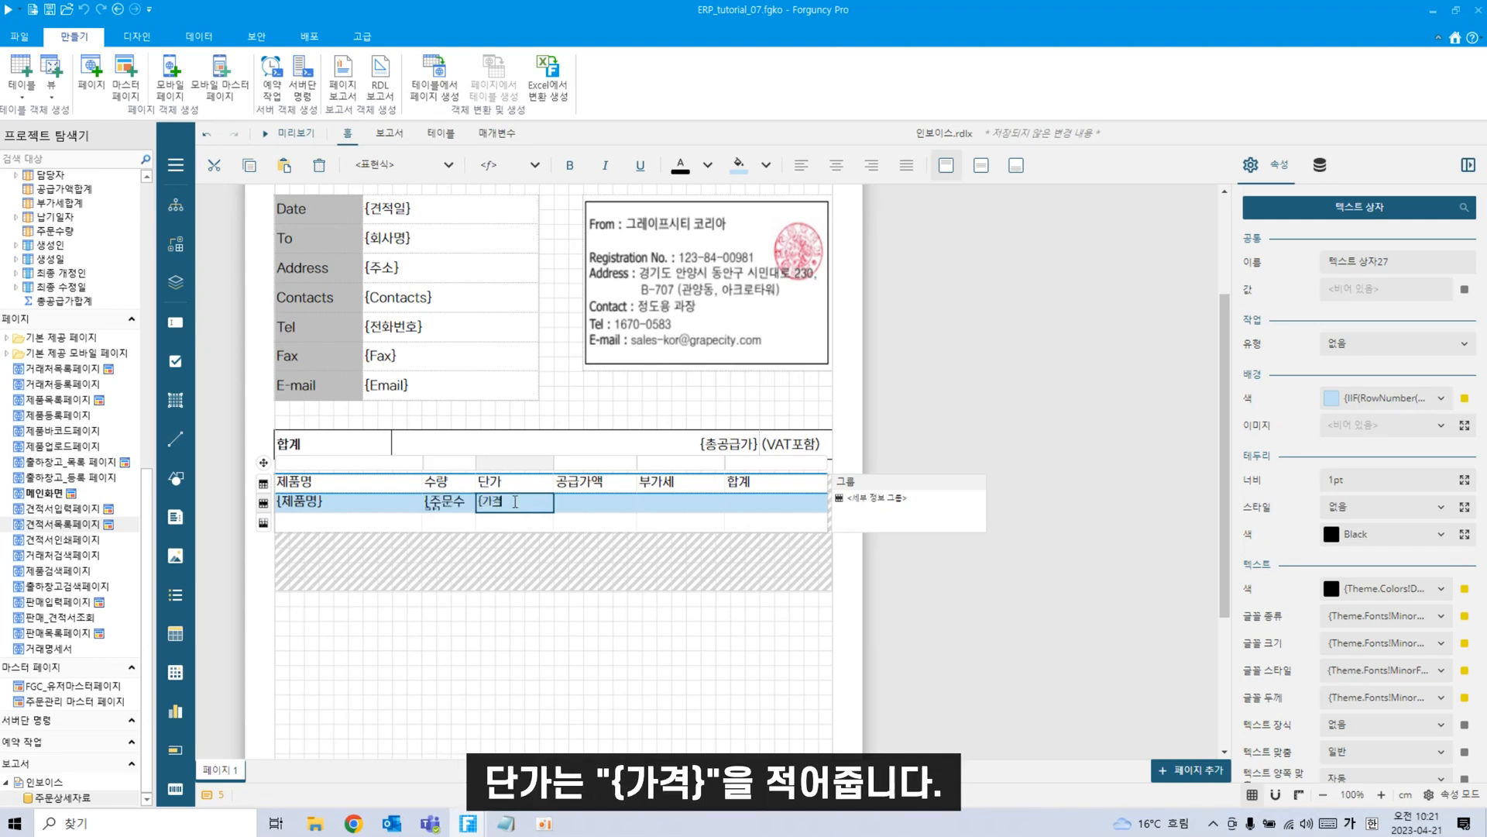
left_click(1320, 165)
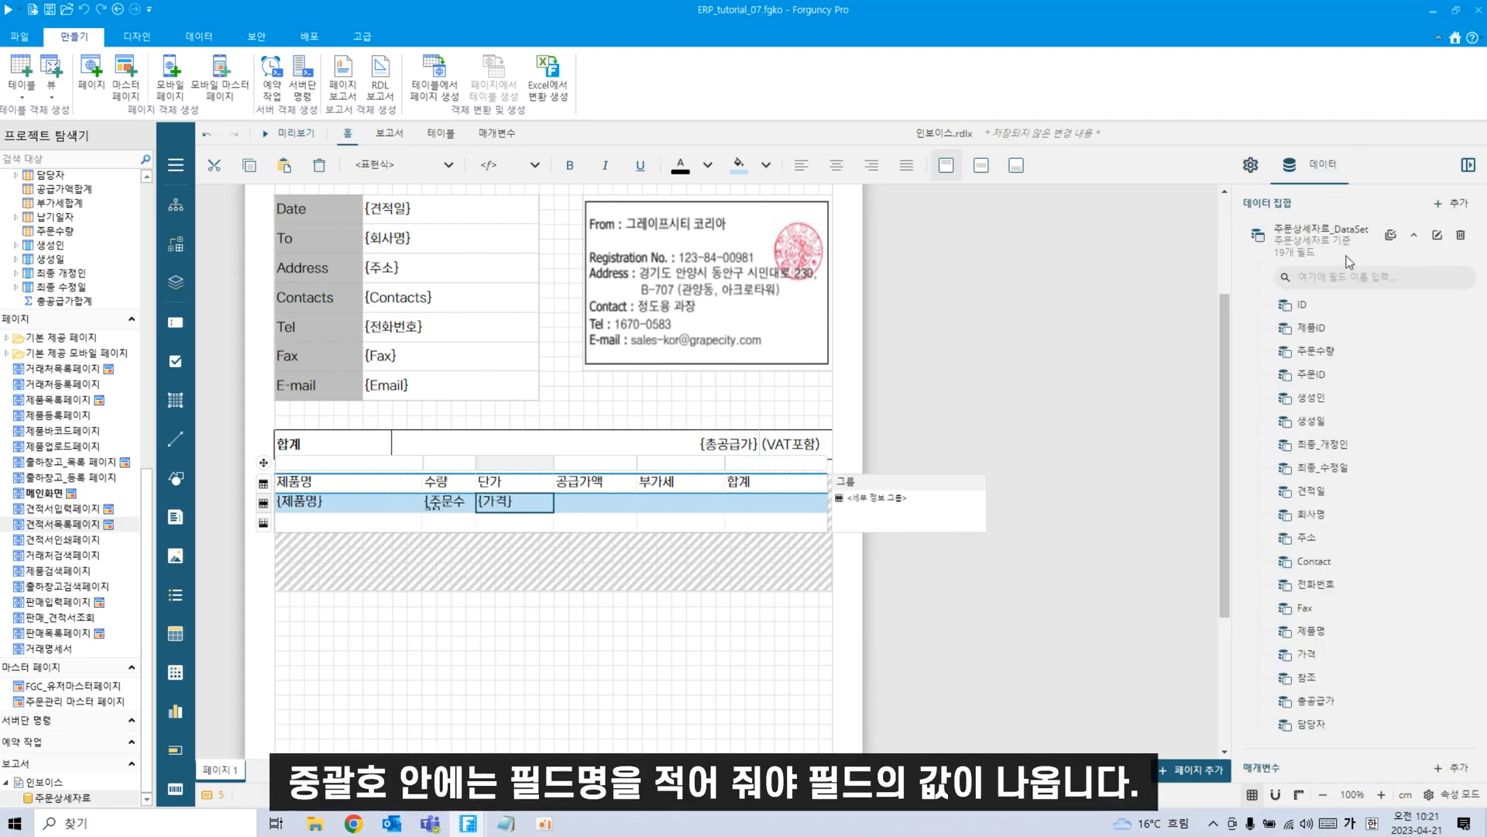
Enter formulas {가격*주문수량}, {가격*0.1} and {(가격+가격*0.1)*주문수량} for 공급가액, 부가세, 합계.
double_click(578, 502)
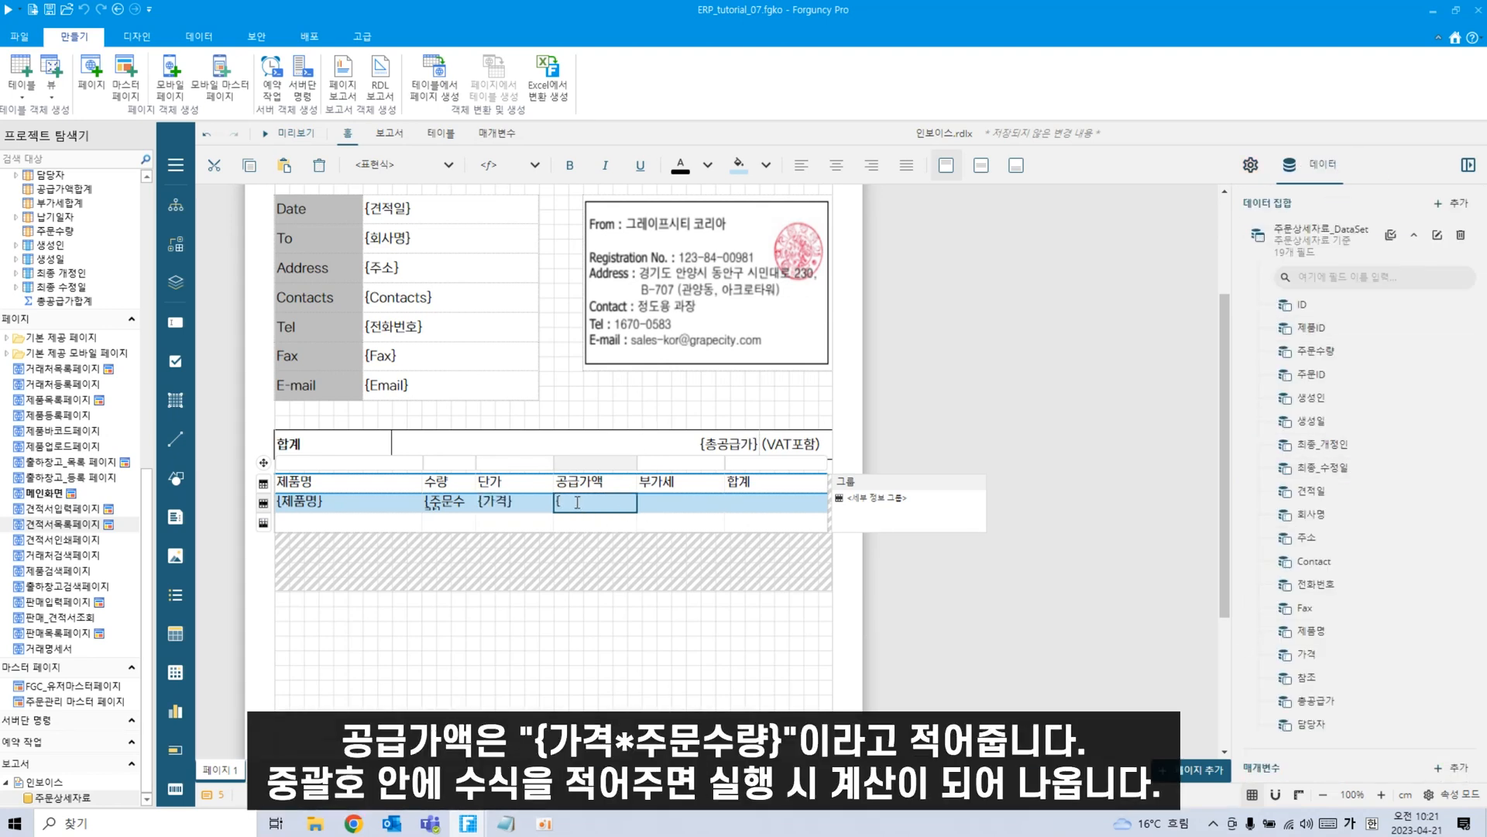
type("{가격")
type("*주무")
type("수량")
type("}")
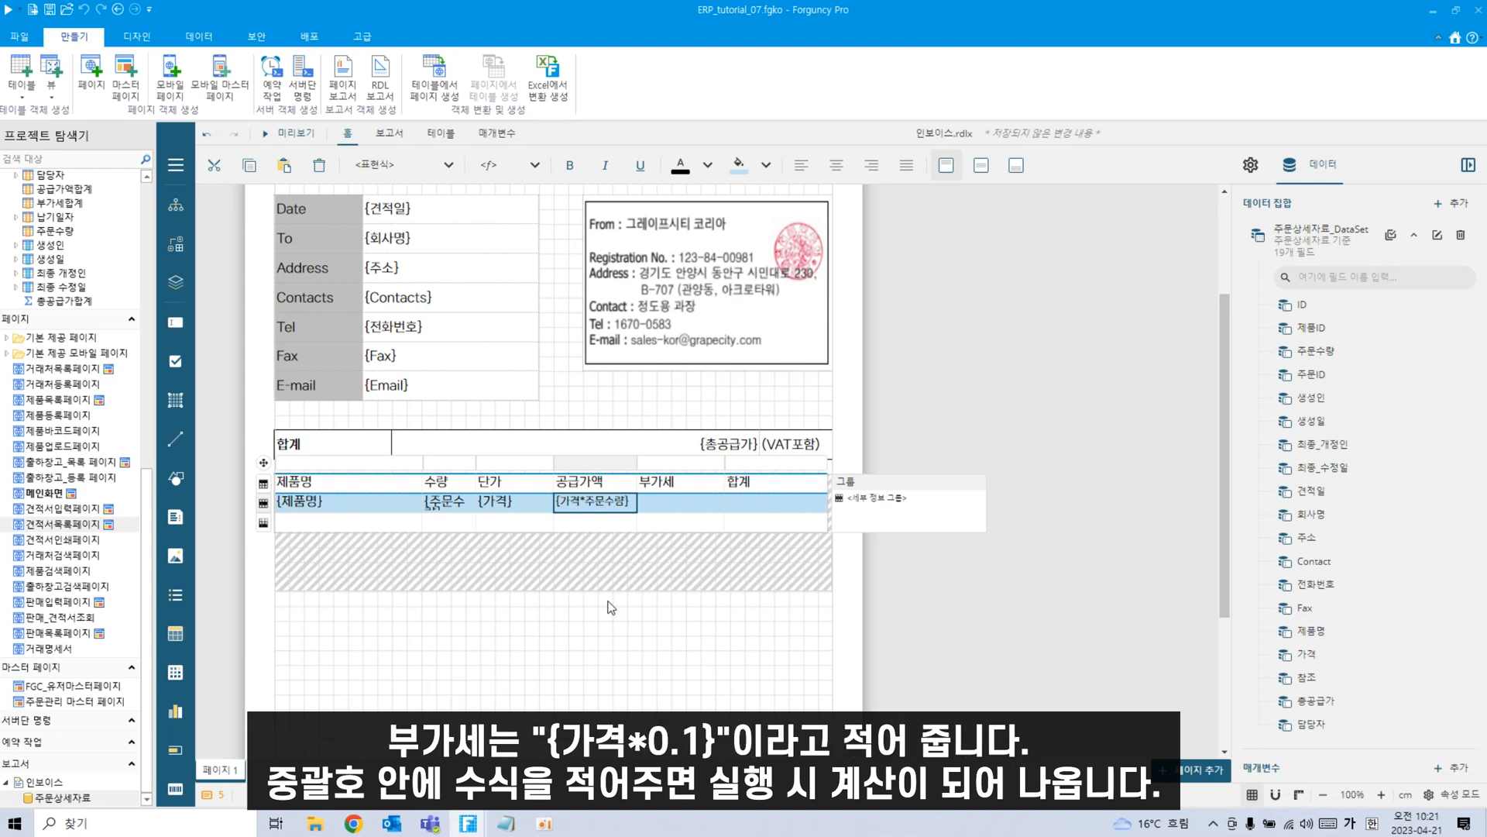
double_click(672, 502)
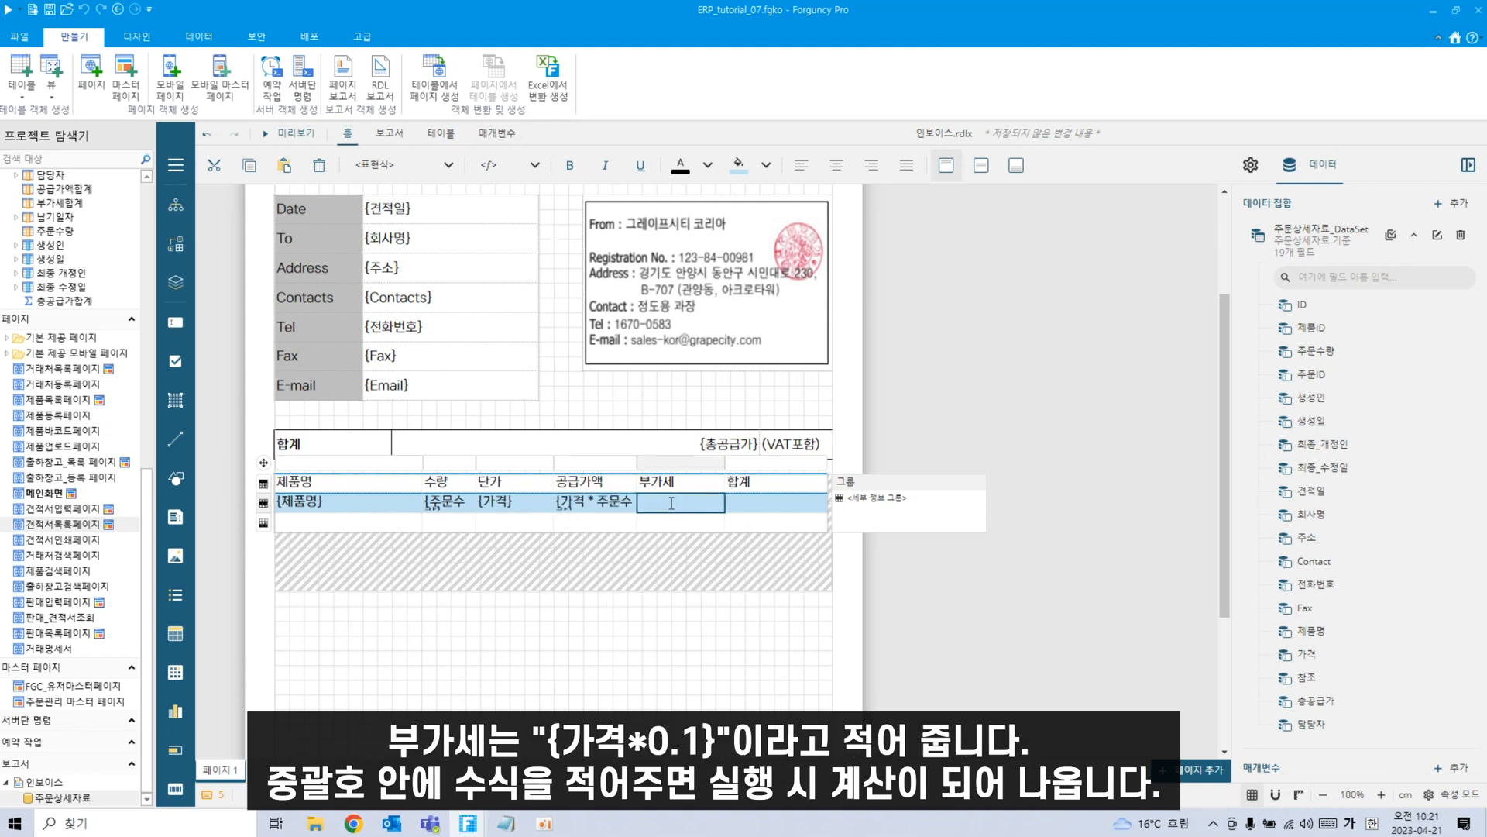
type("{가격*0.1")
double_click(773, 504)
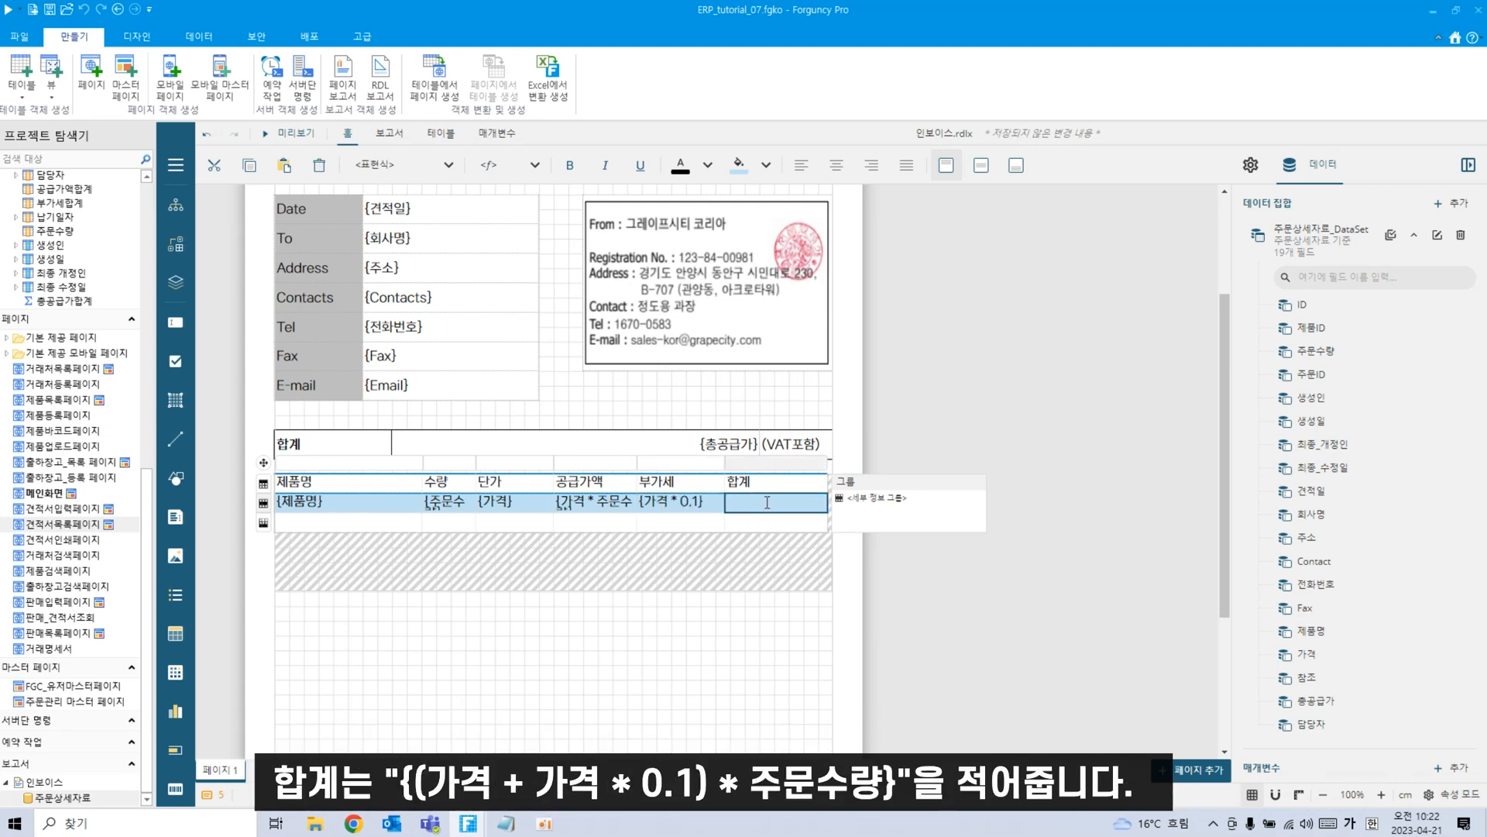
type("{(가격")
type("+가격")
type("문")
key("BackSpace")
key("BackSpace")
type("주문수량}")
key("Return")
key("BackSpace")
left_click(652, 641)
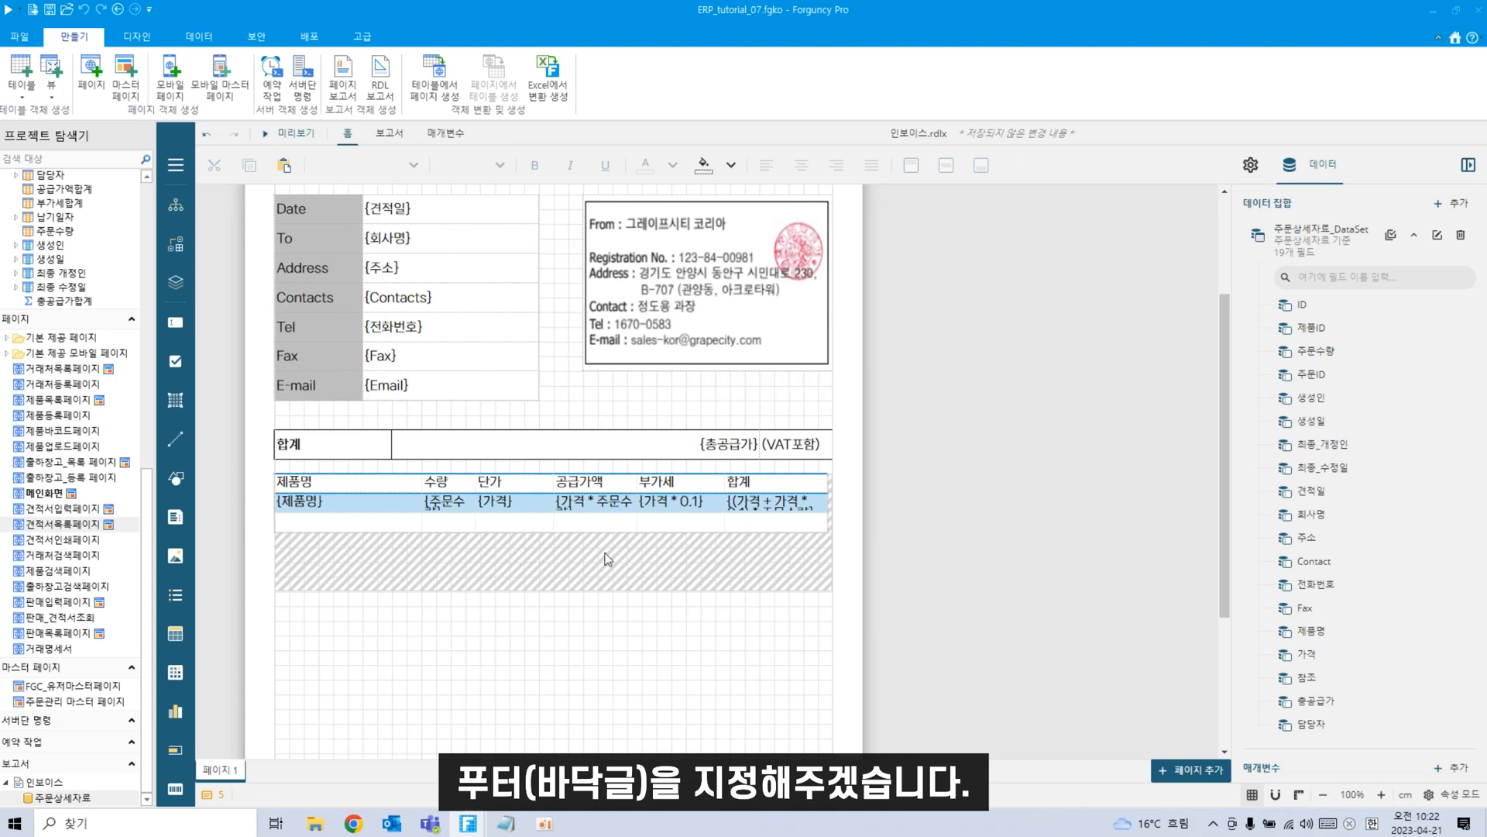
Label the footer's first cell 총합계.
left_click(358, 523)
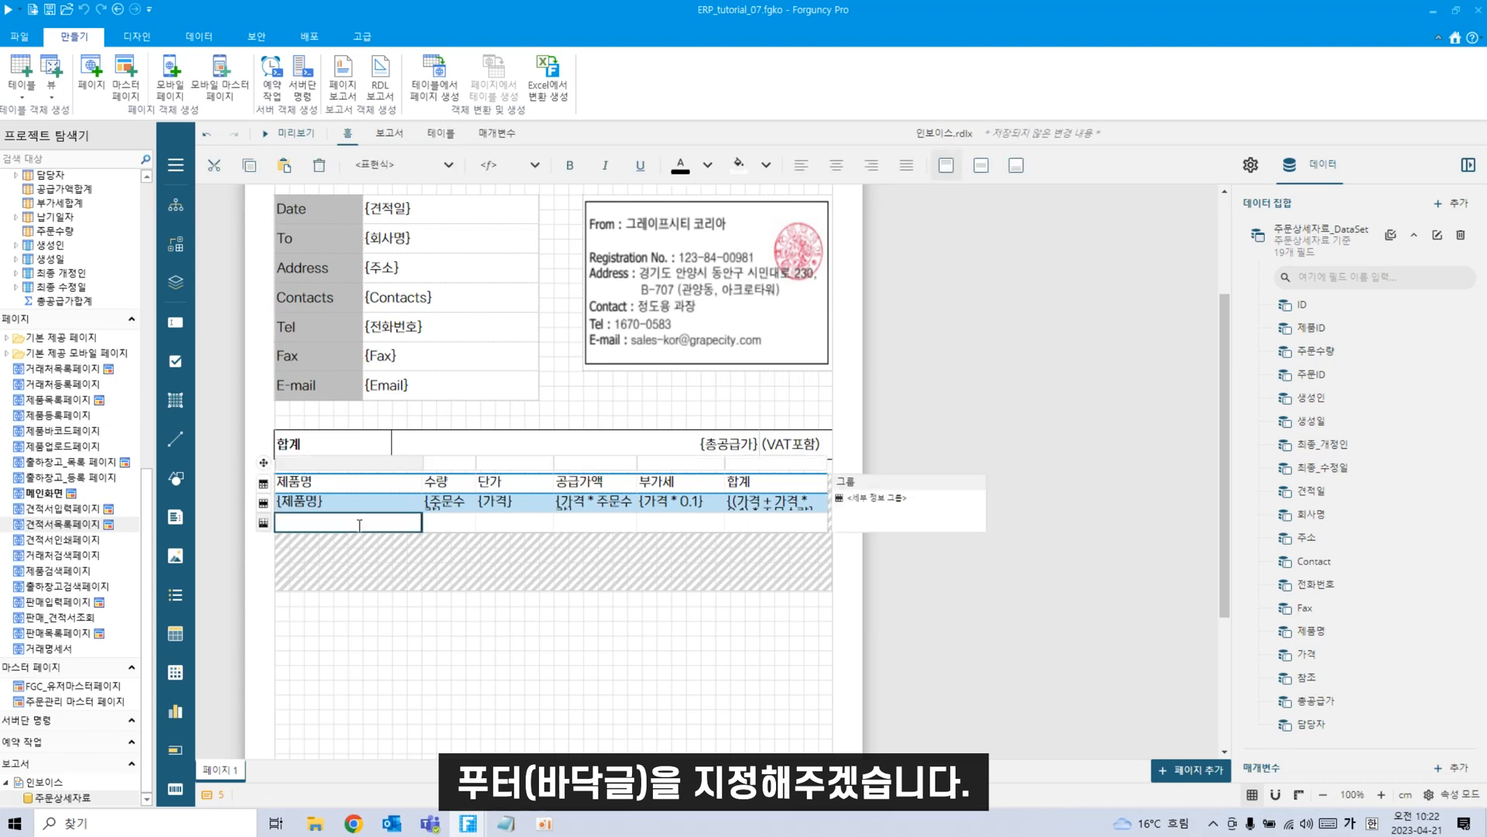
type("총합ㄱ")
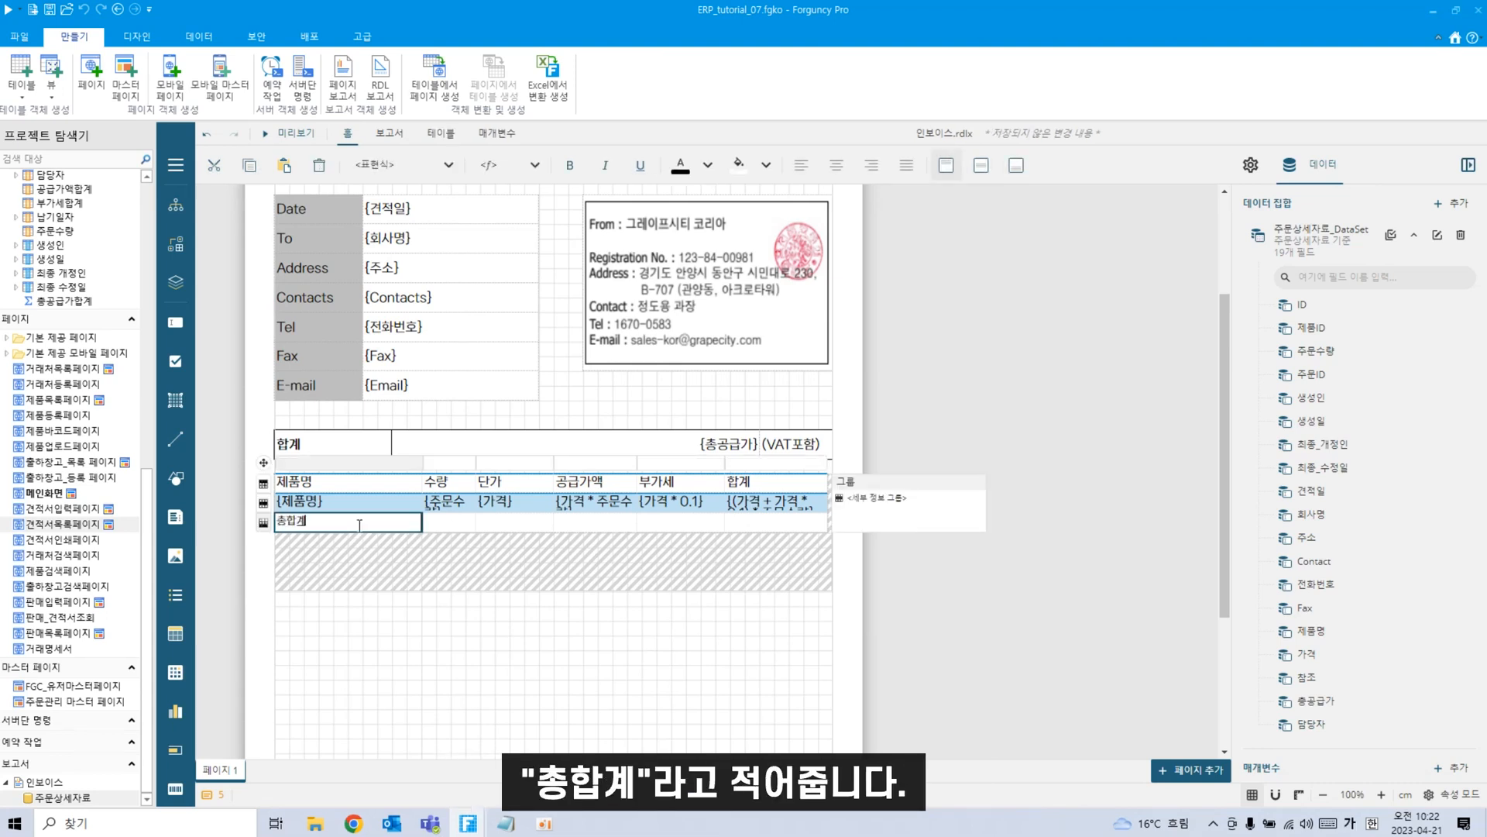
left_click(474, 635)
left_click(347, 523)
Horizontally centre the 제품명, 수량, 단가, 공급가액, 부가세 and 합계 header labels.
left_click(361, 487)
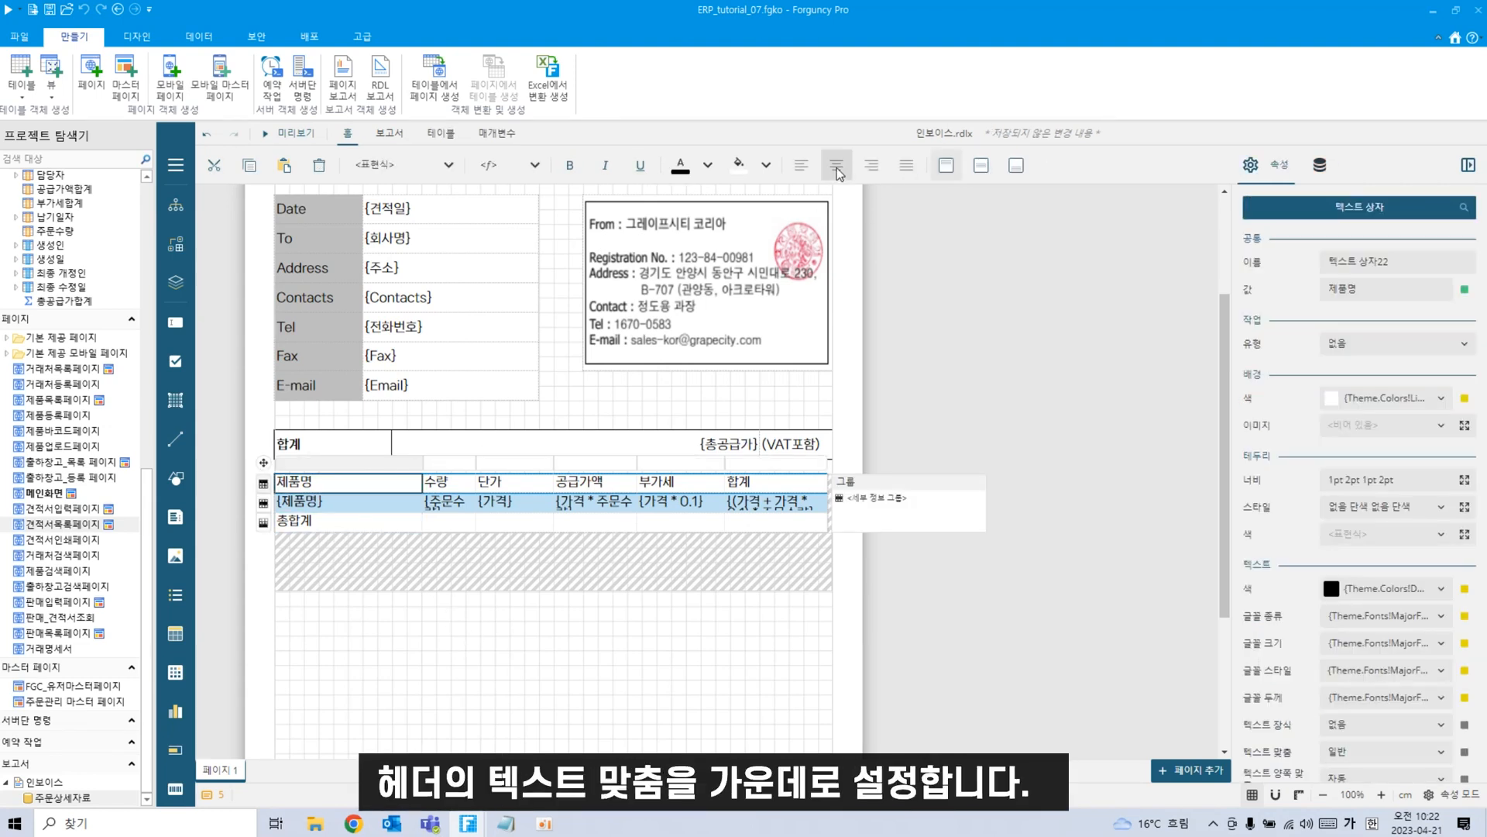
left_click(836, 165)
left_click(462, 481)
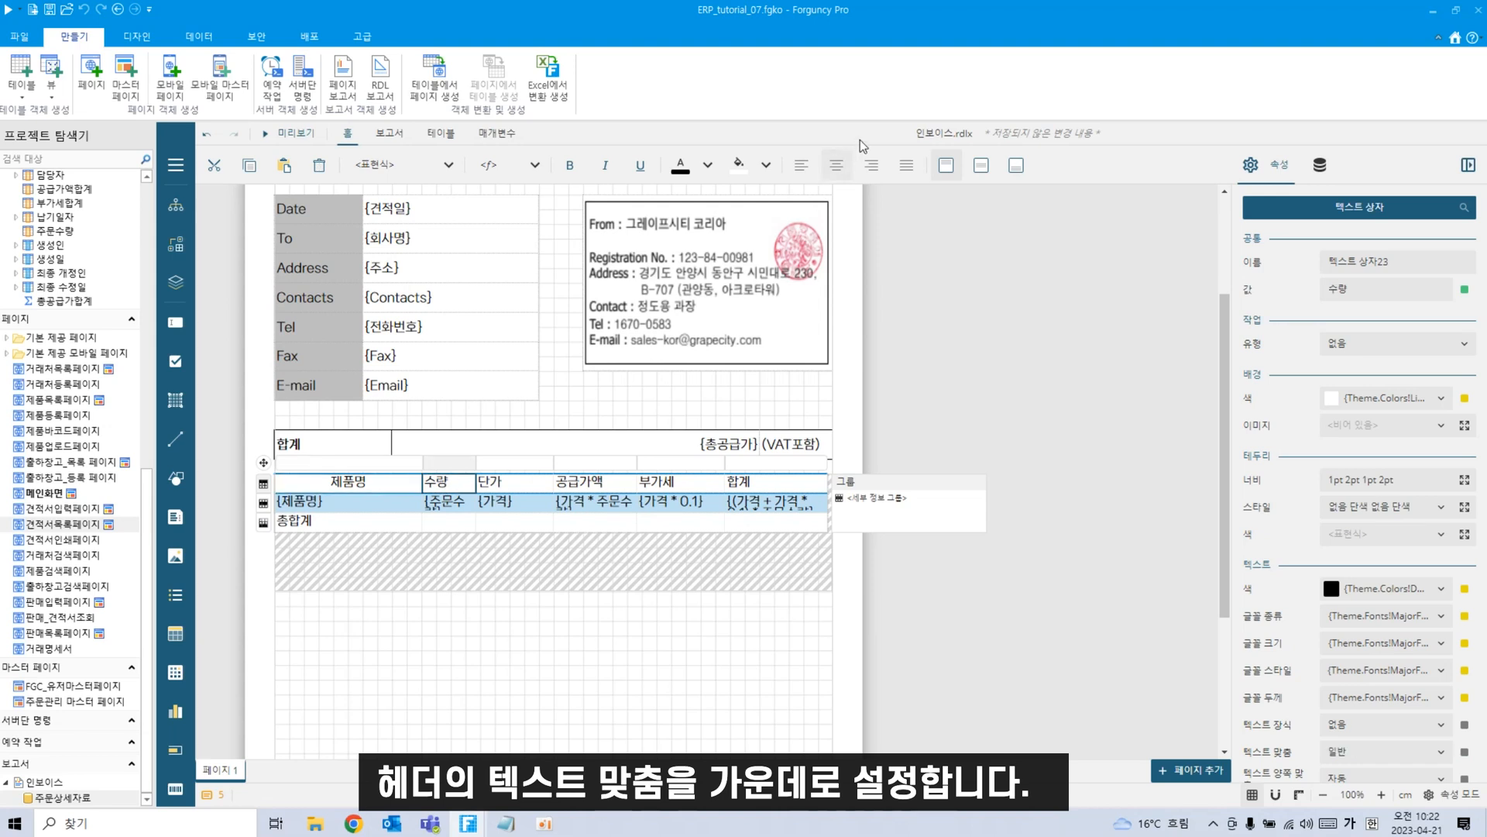
left_click(836, 165)
left_click(535, 482)
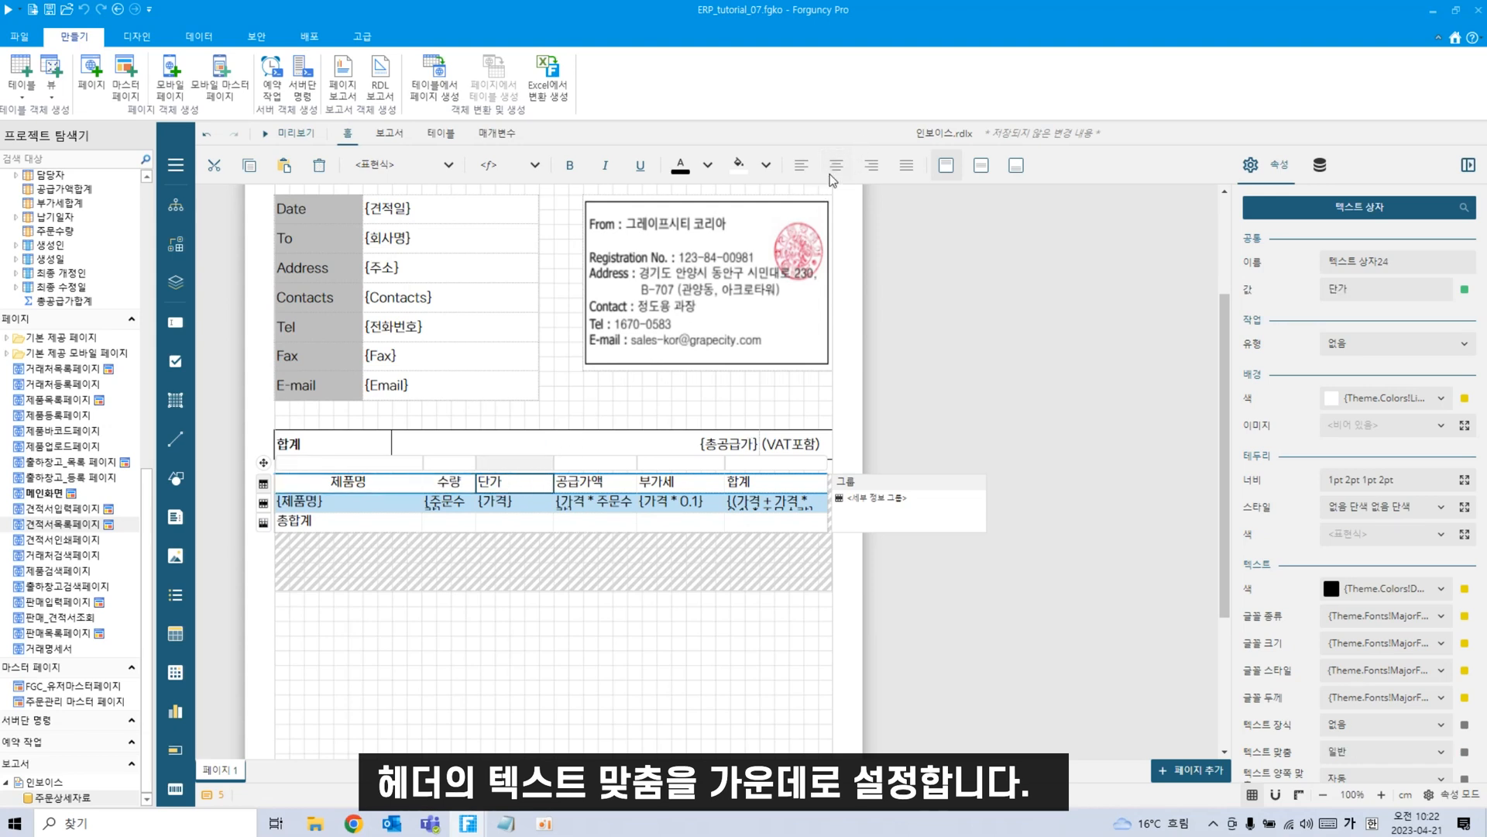
left_click(837, 165)
left_click(595, 481)
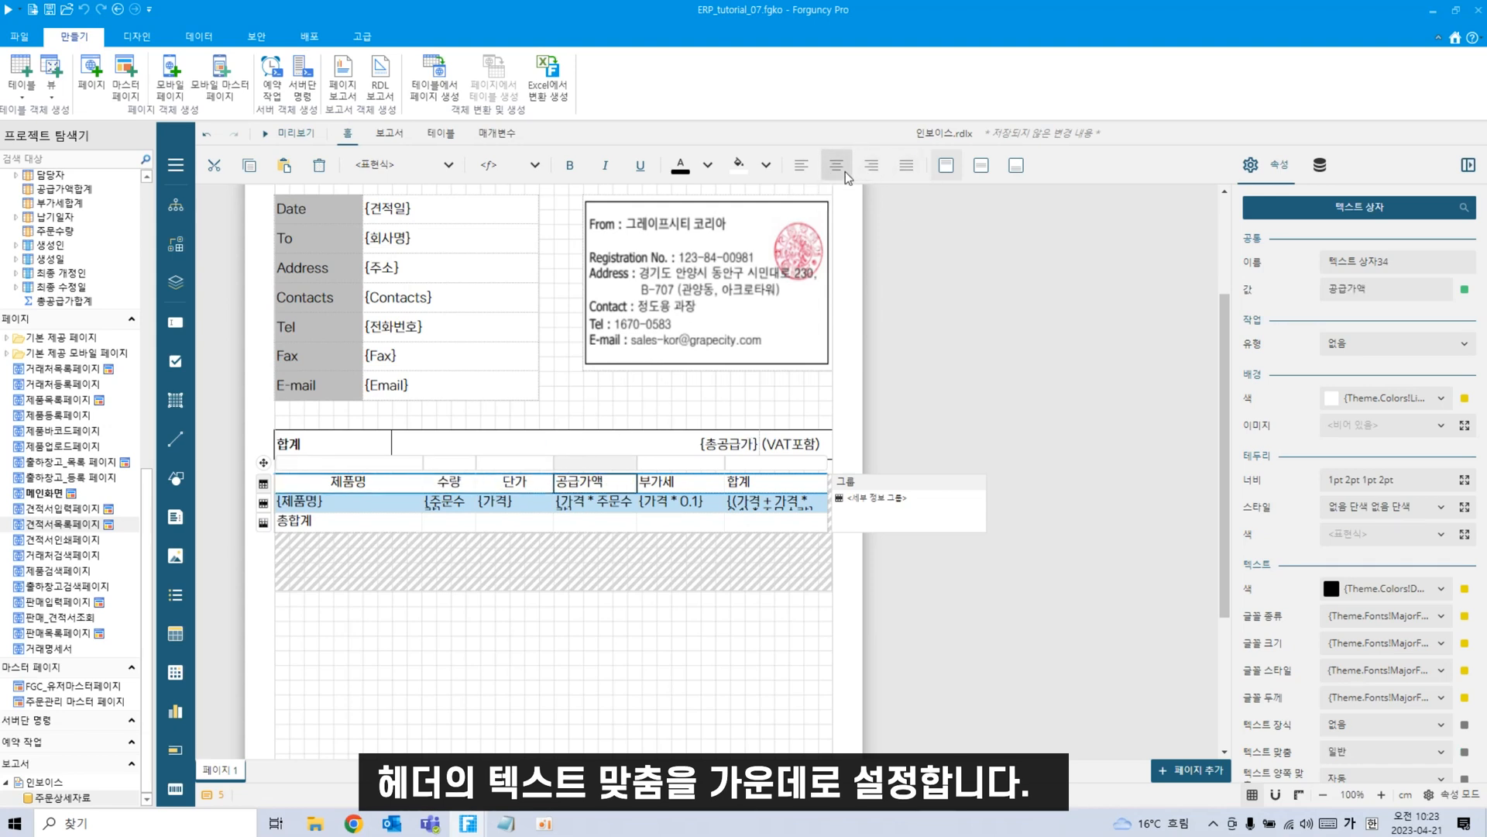
left_click(837, 165)
left_click(682, 481)
left_click(837, 165)
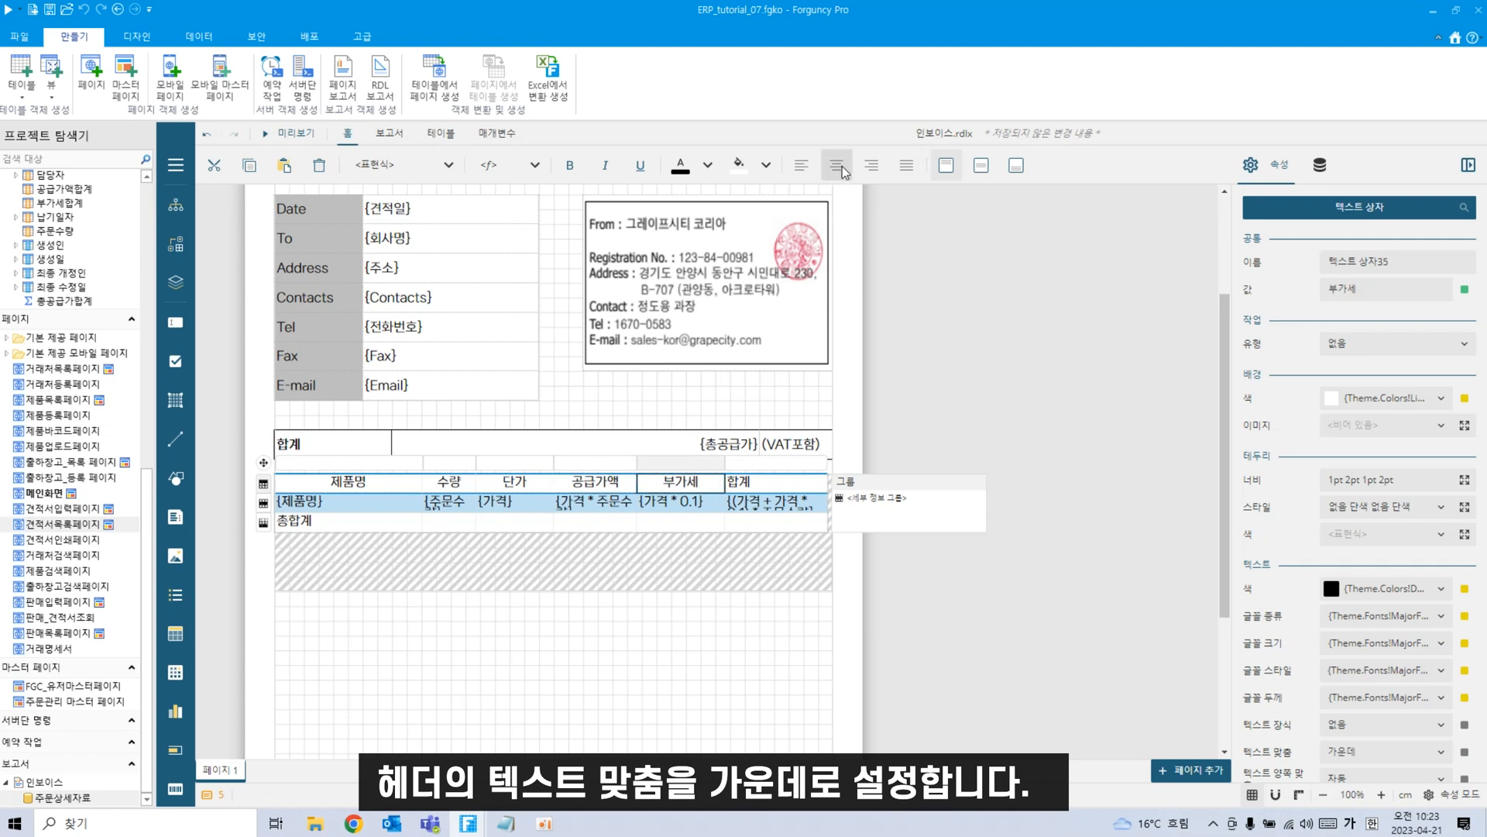
left_click(806, 488)
left_click(837, 165)
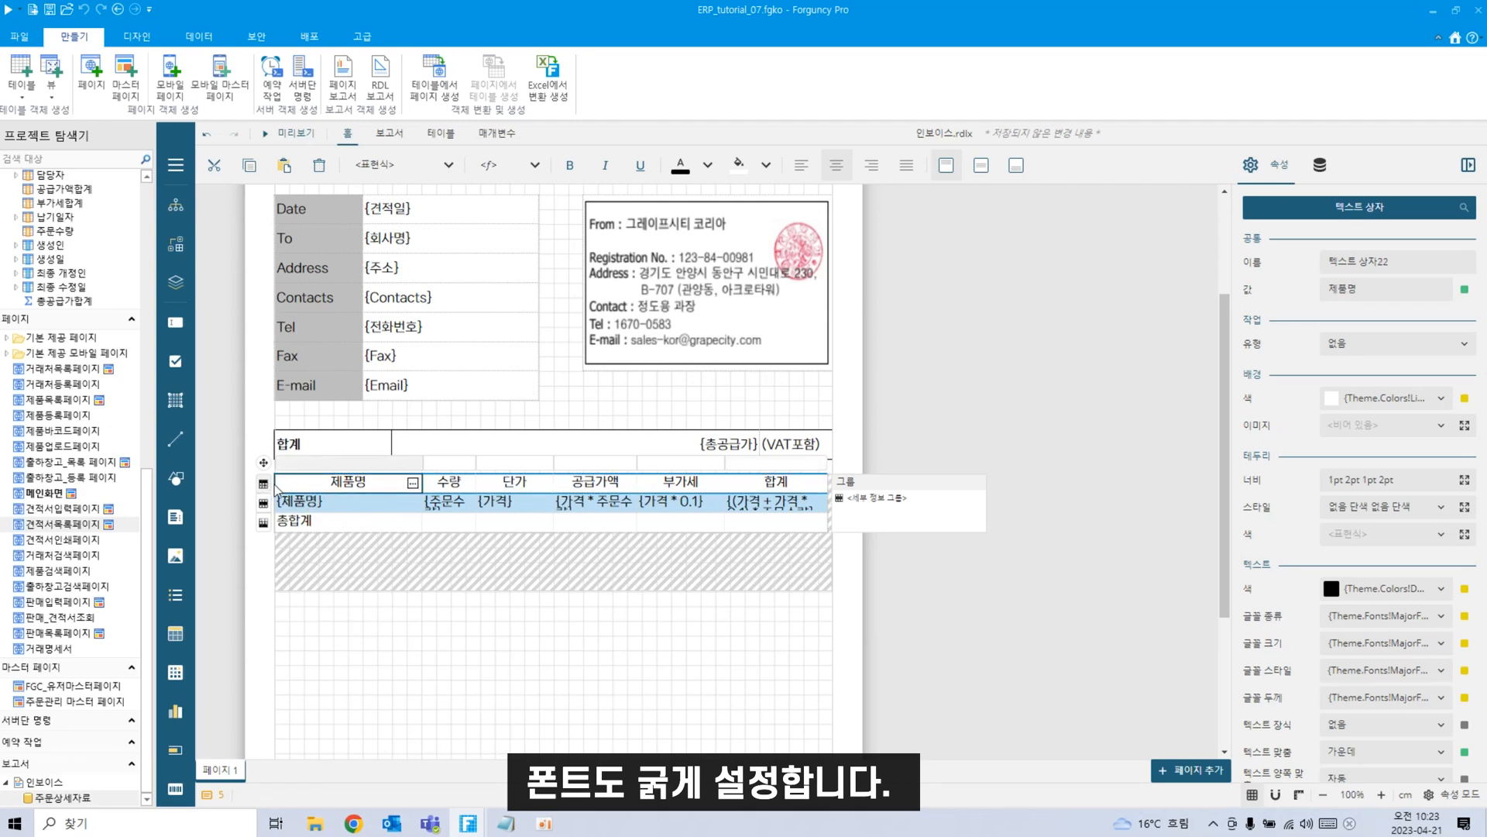
left_click(263, 483)
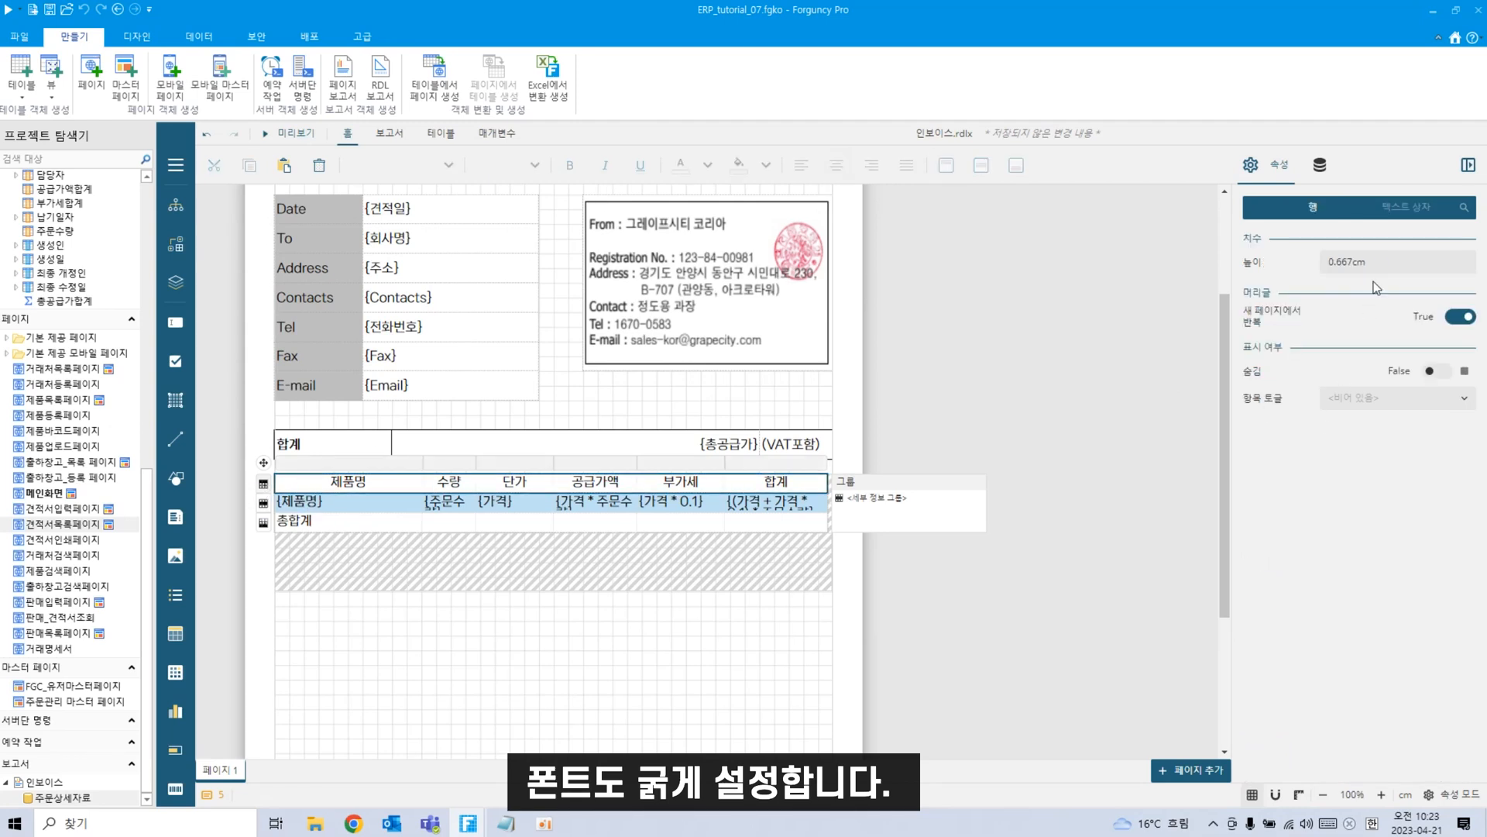
Set 글꼴 두께 to 약간 굵게 for the header row and the 총합계 footer row.
left_click(1404, 207)
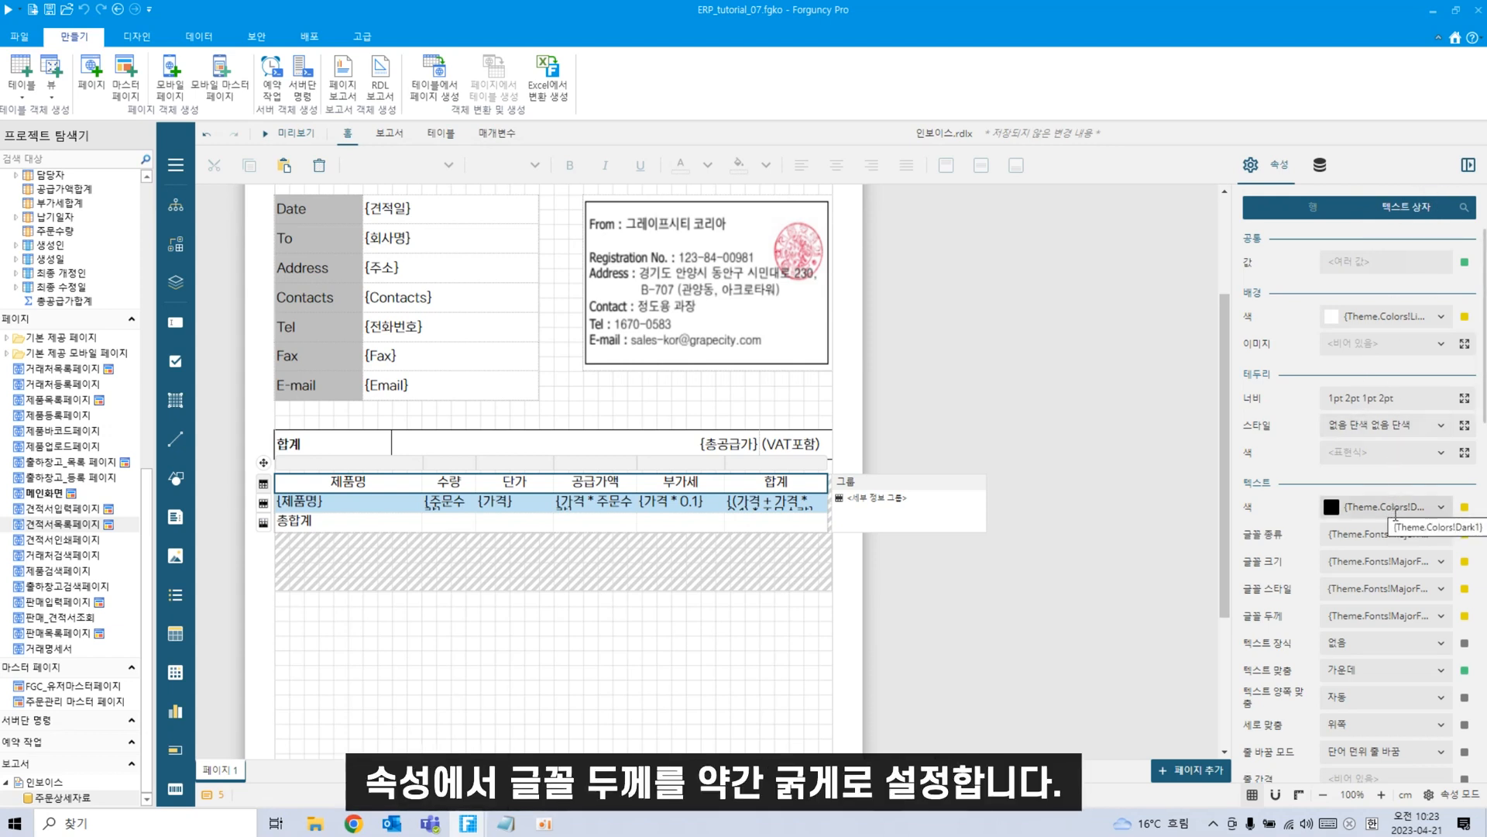
scroll(1401, 546, "down", 2)
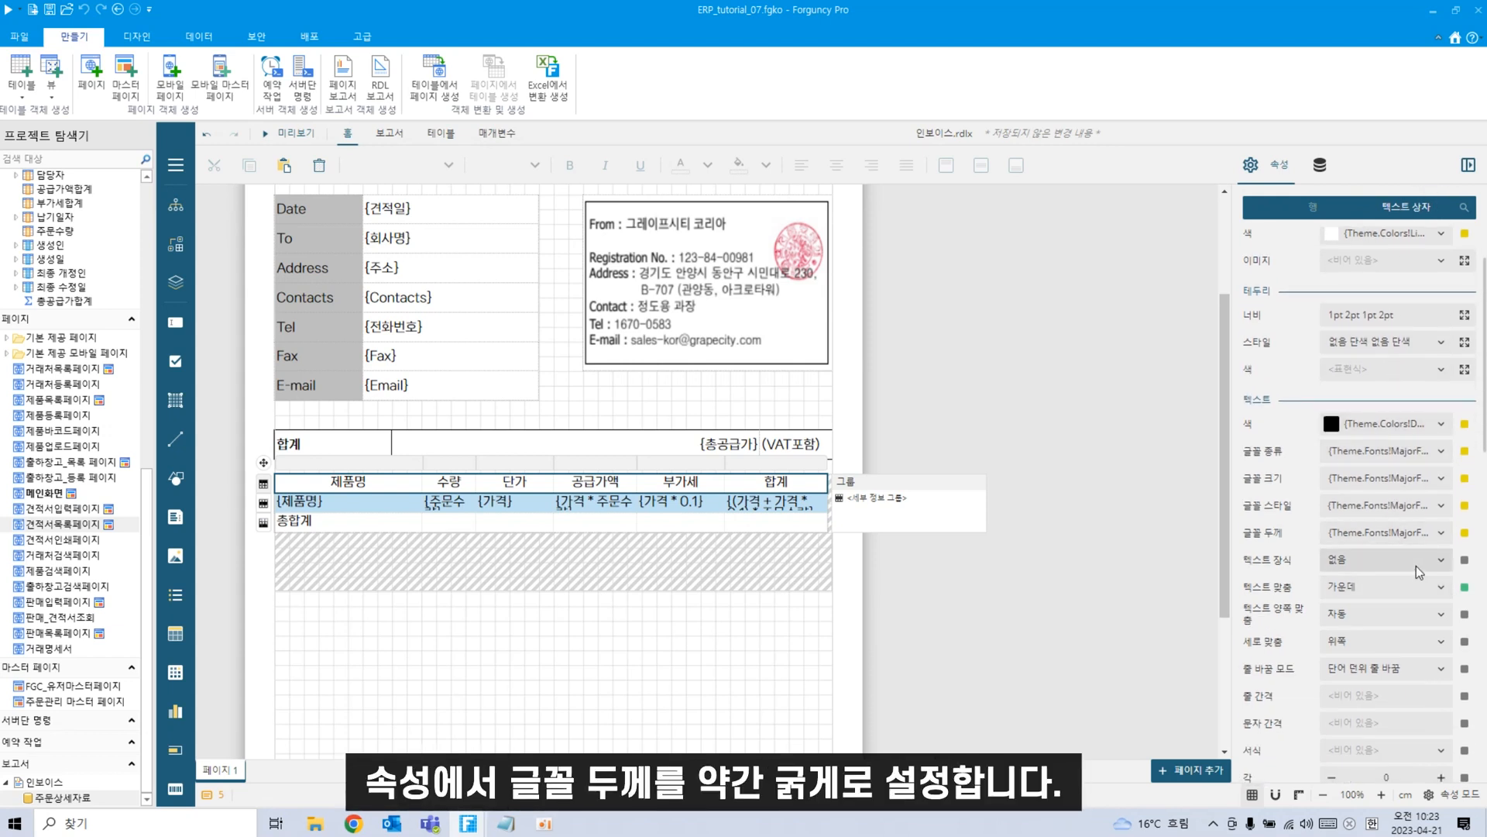
left_click(1441, 533)
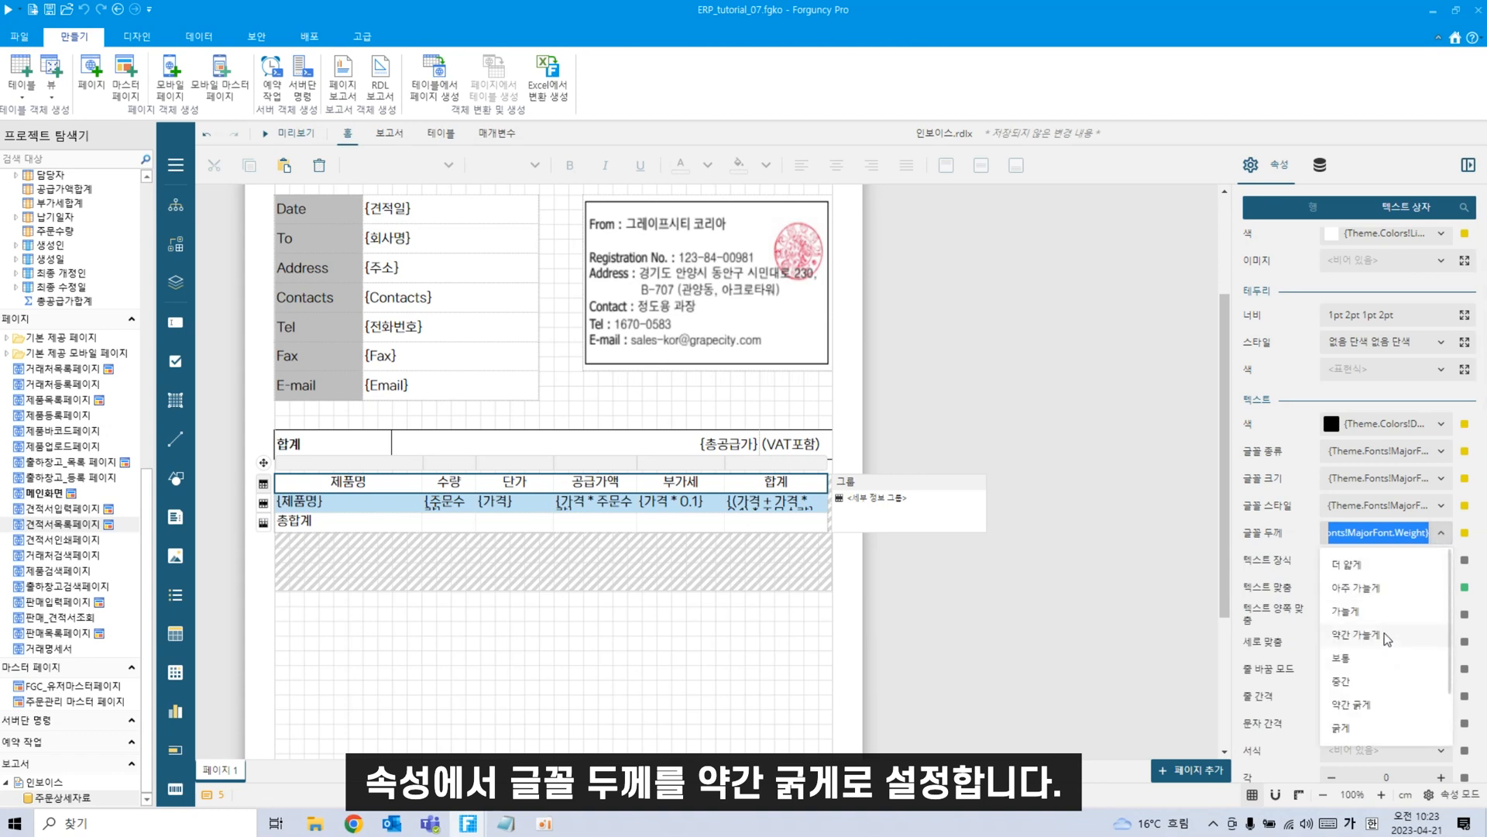
left_click(1361, 706)
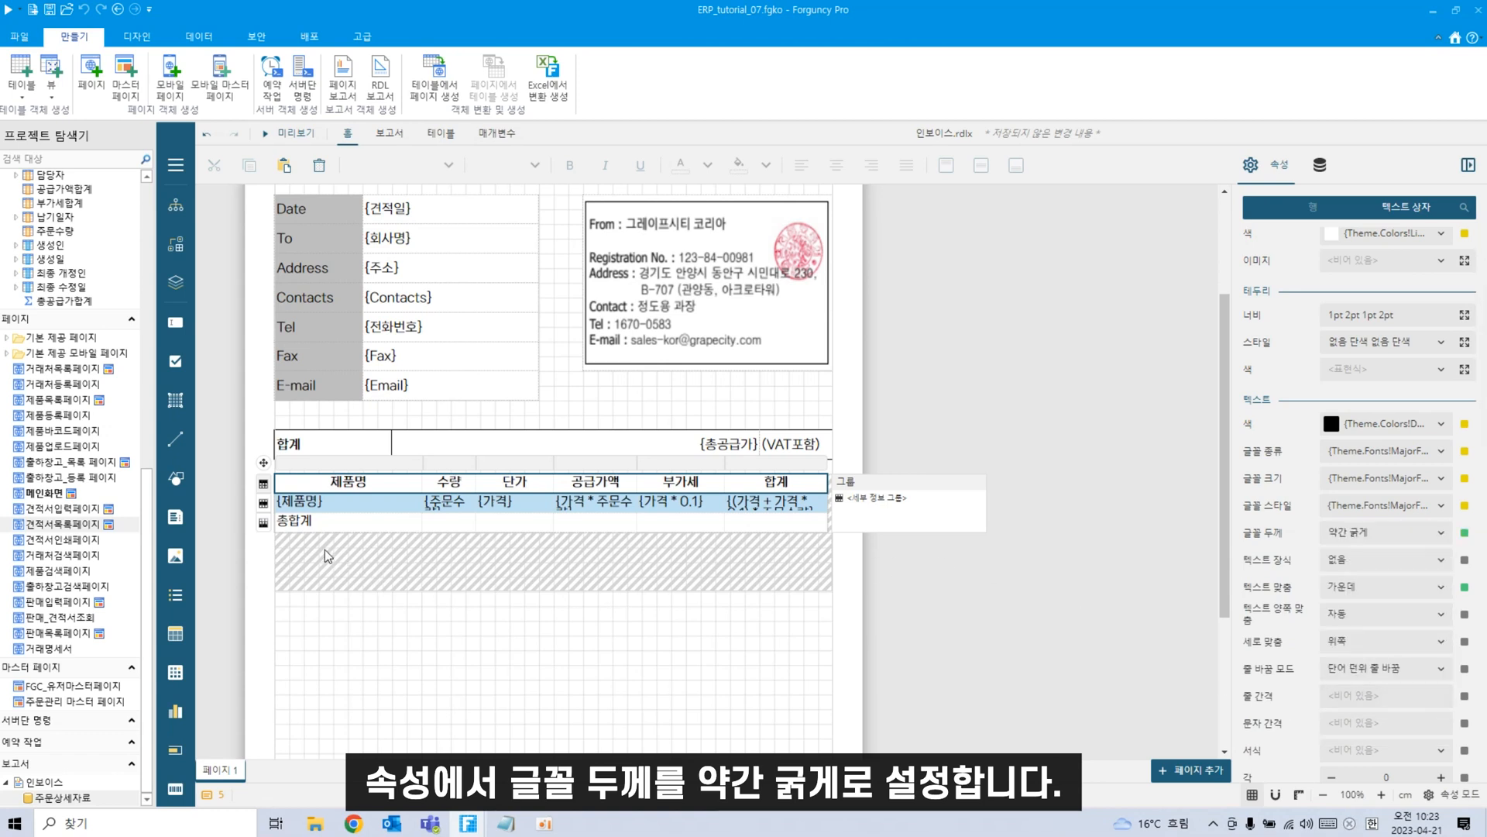
left_click(264, 524)
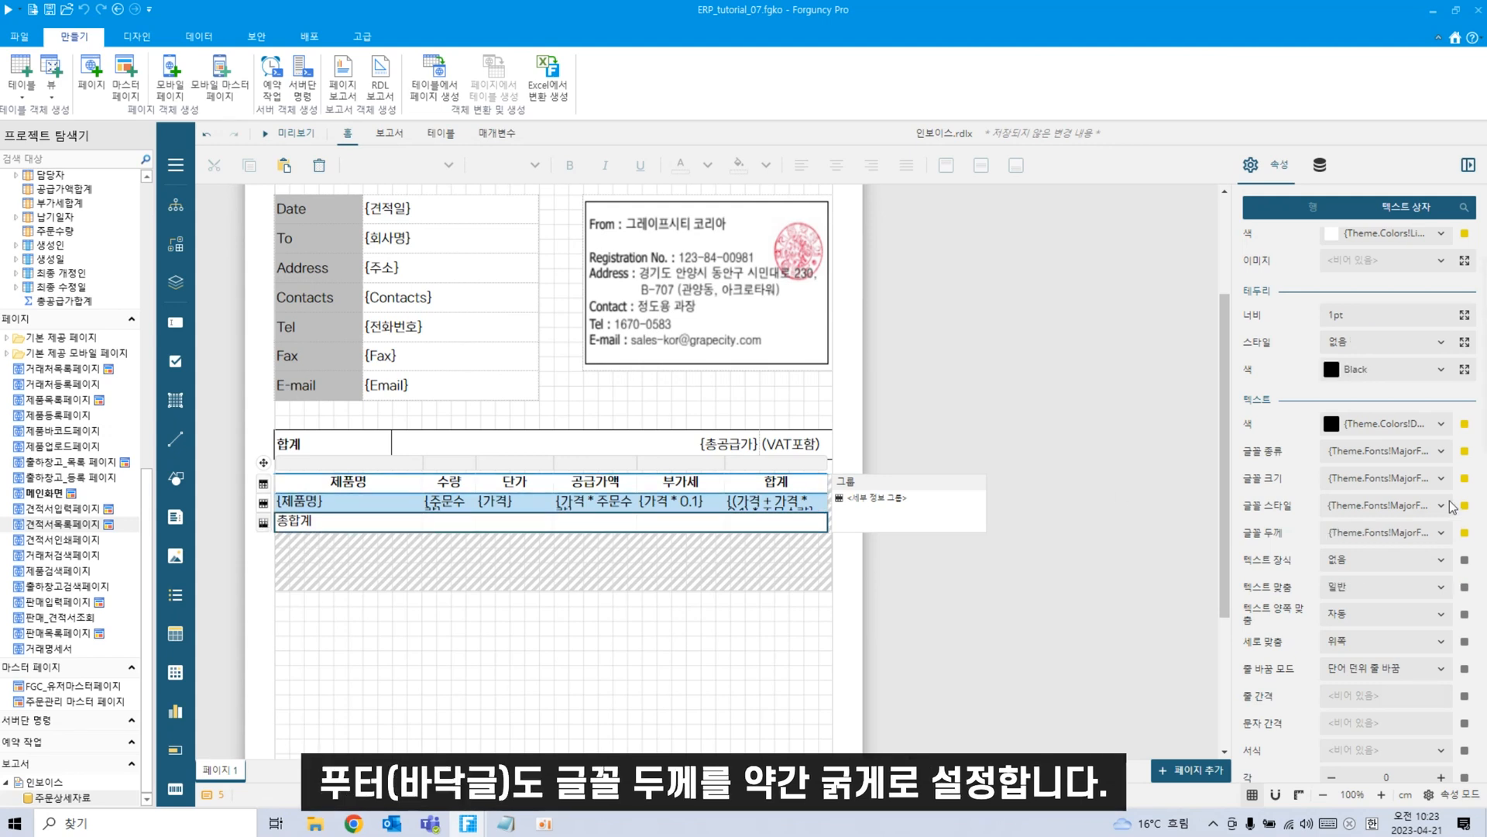
left_click(1442, 533)
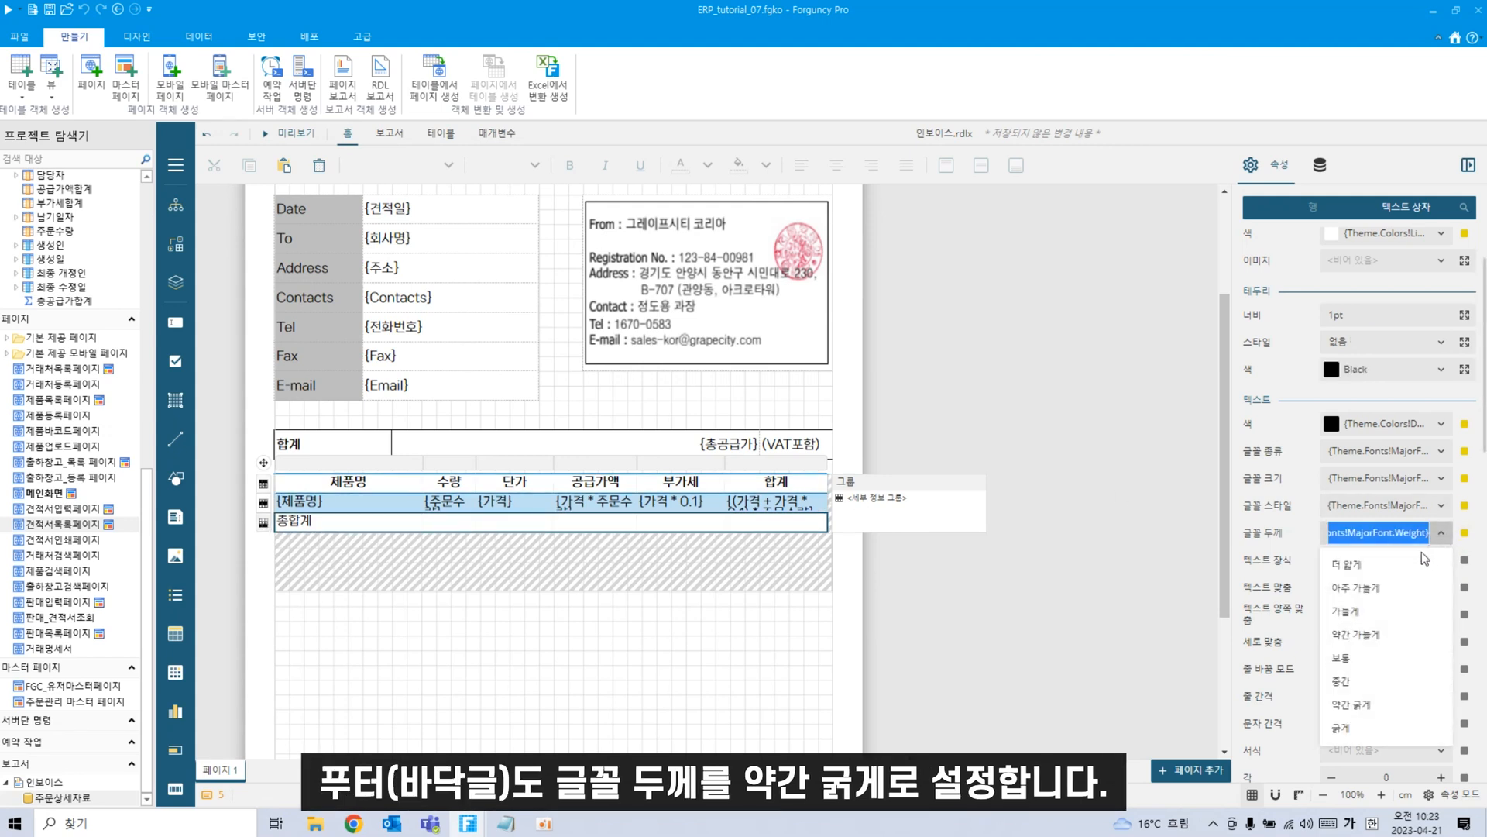
left_click(1361, 705)
left_click(505, 699)
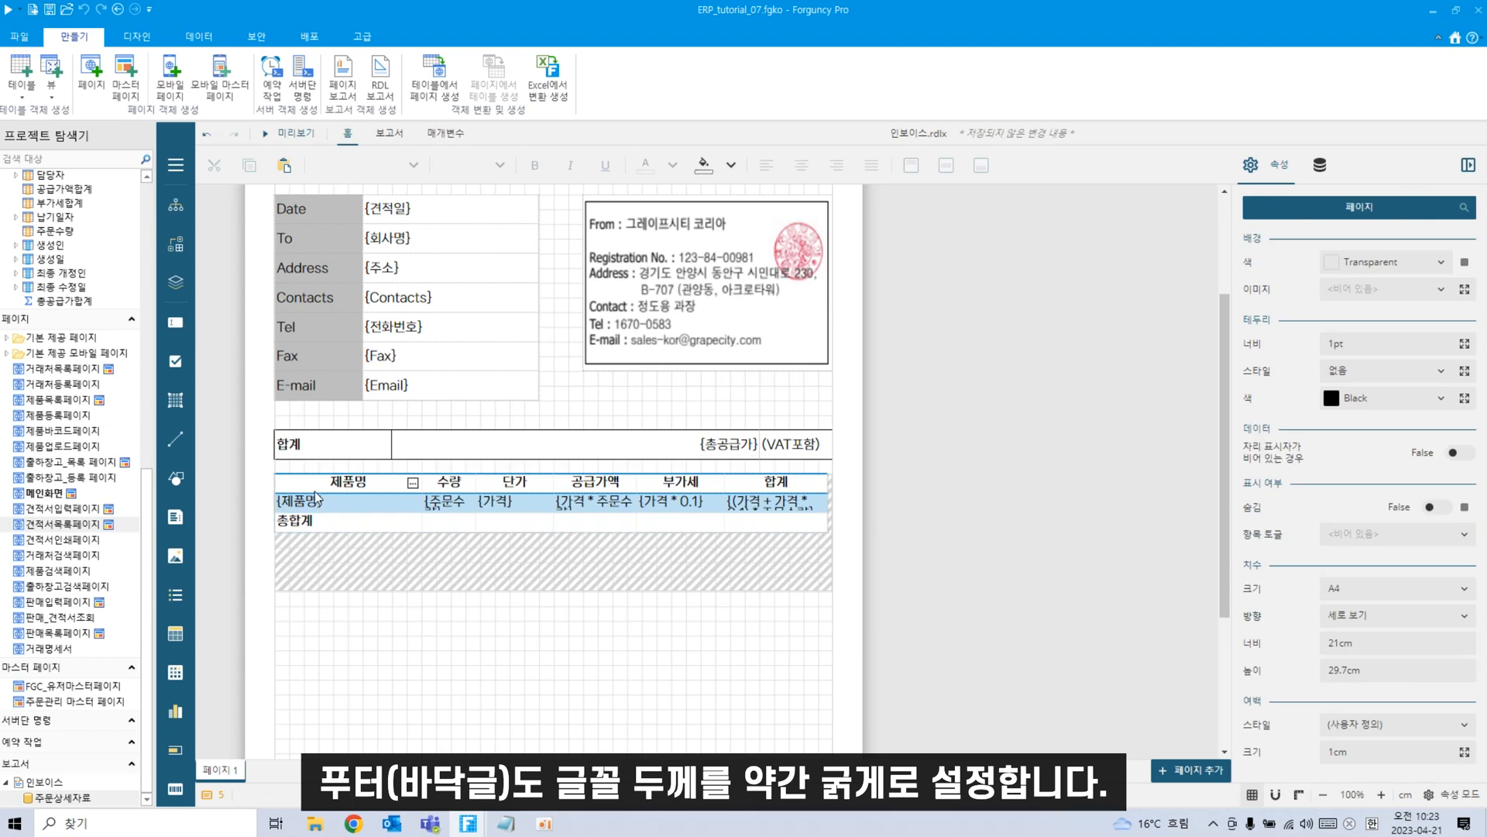
left_click(287, 485)
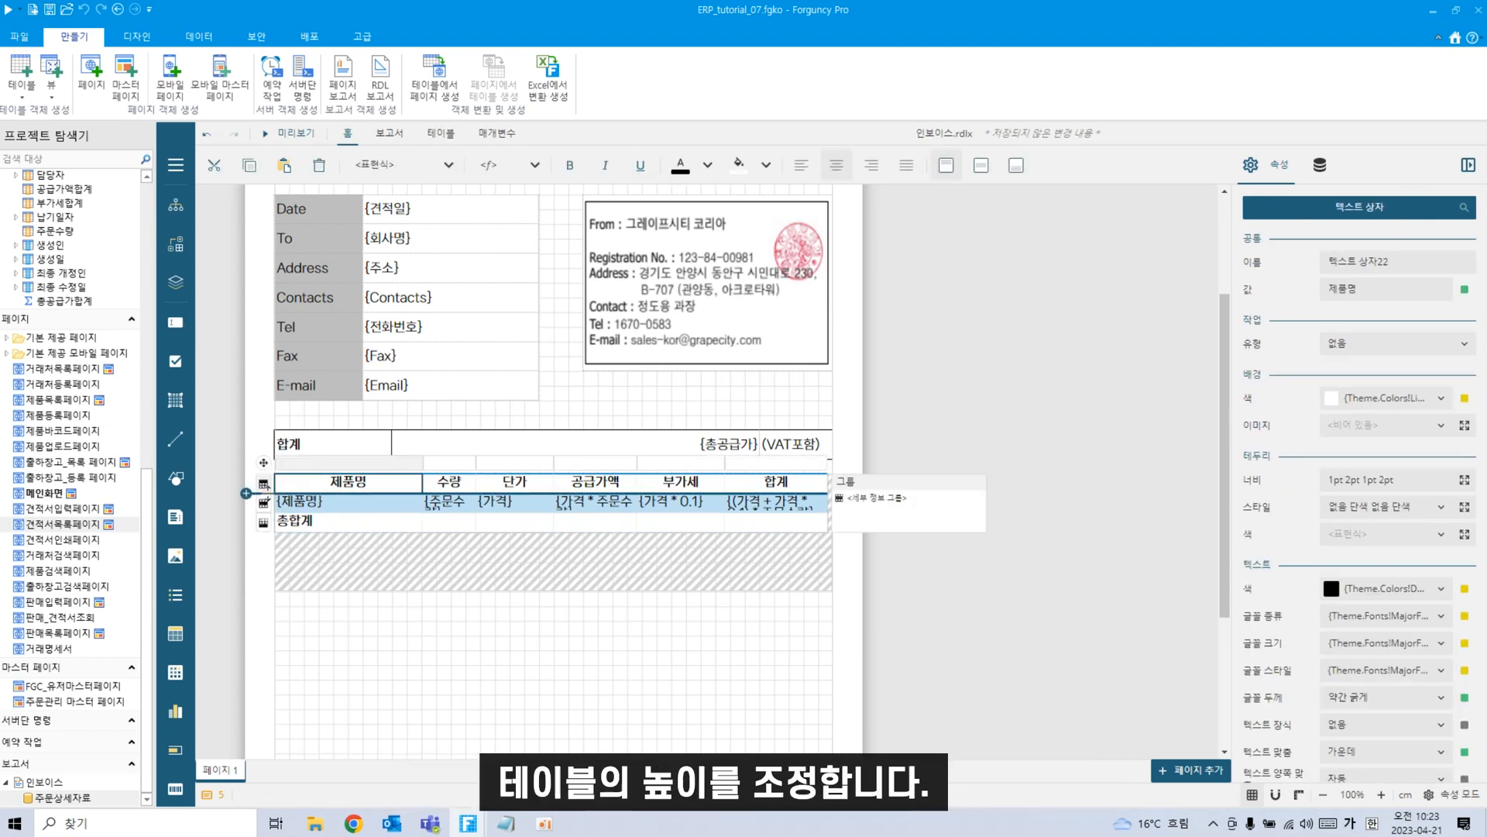
Make the header row taller and vertically centre the 제품명 and 수량 headers.
left_click_drag(263, 493, 264, 562)
left_click(428, 684)
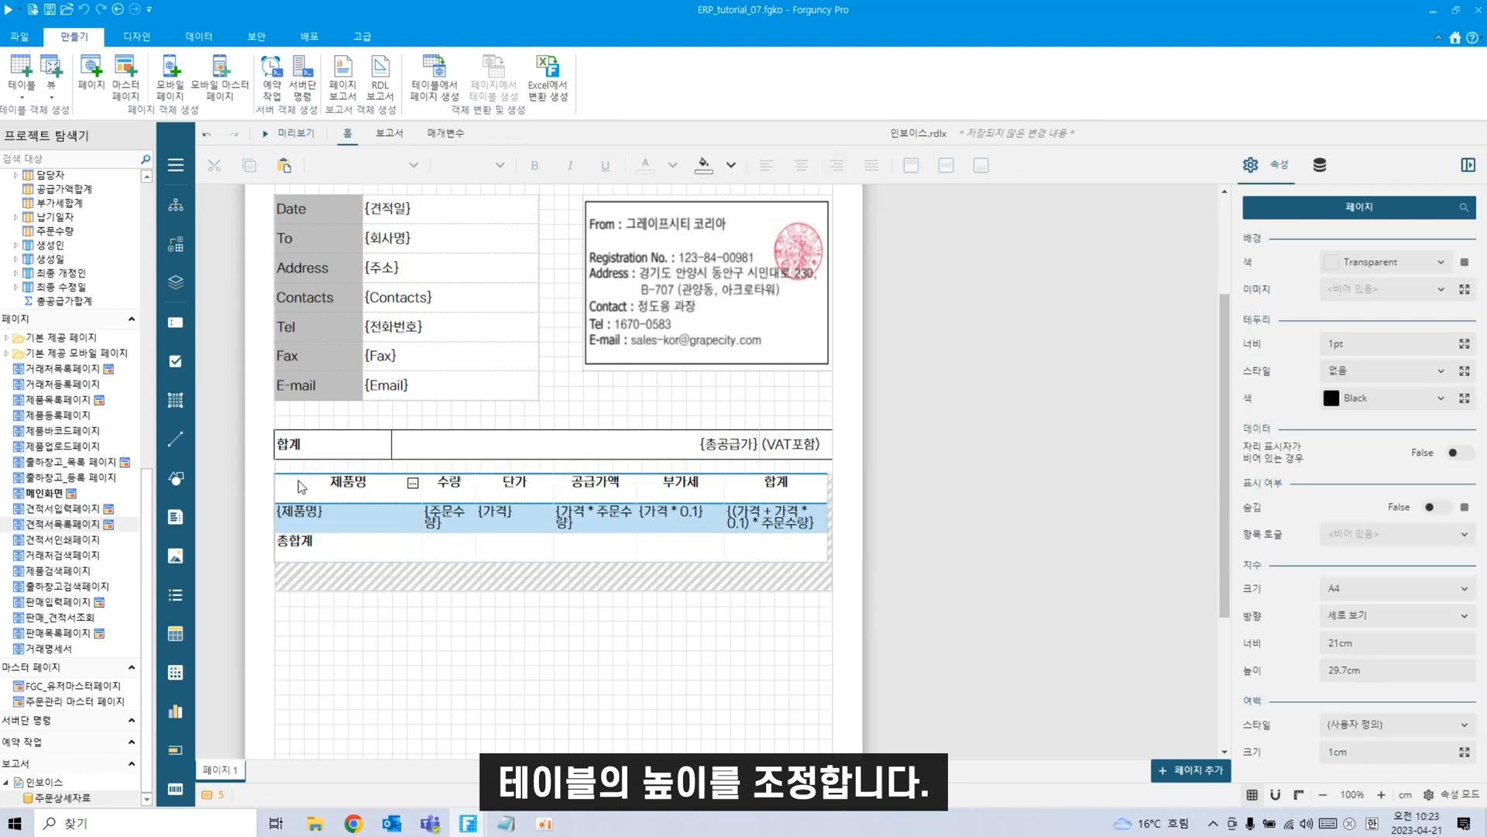
left_click(348, 495)
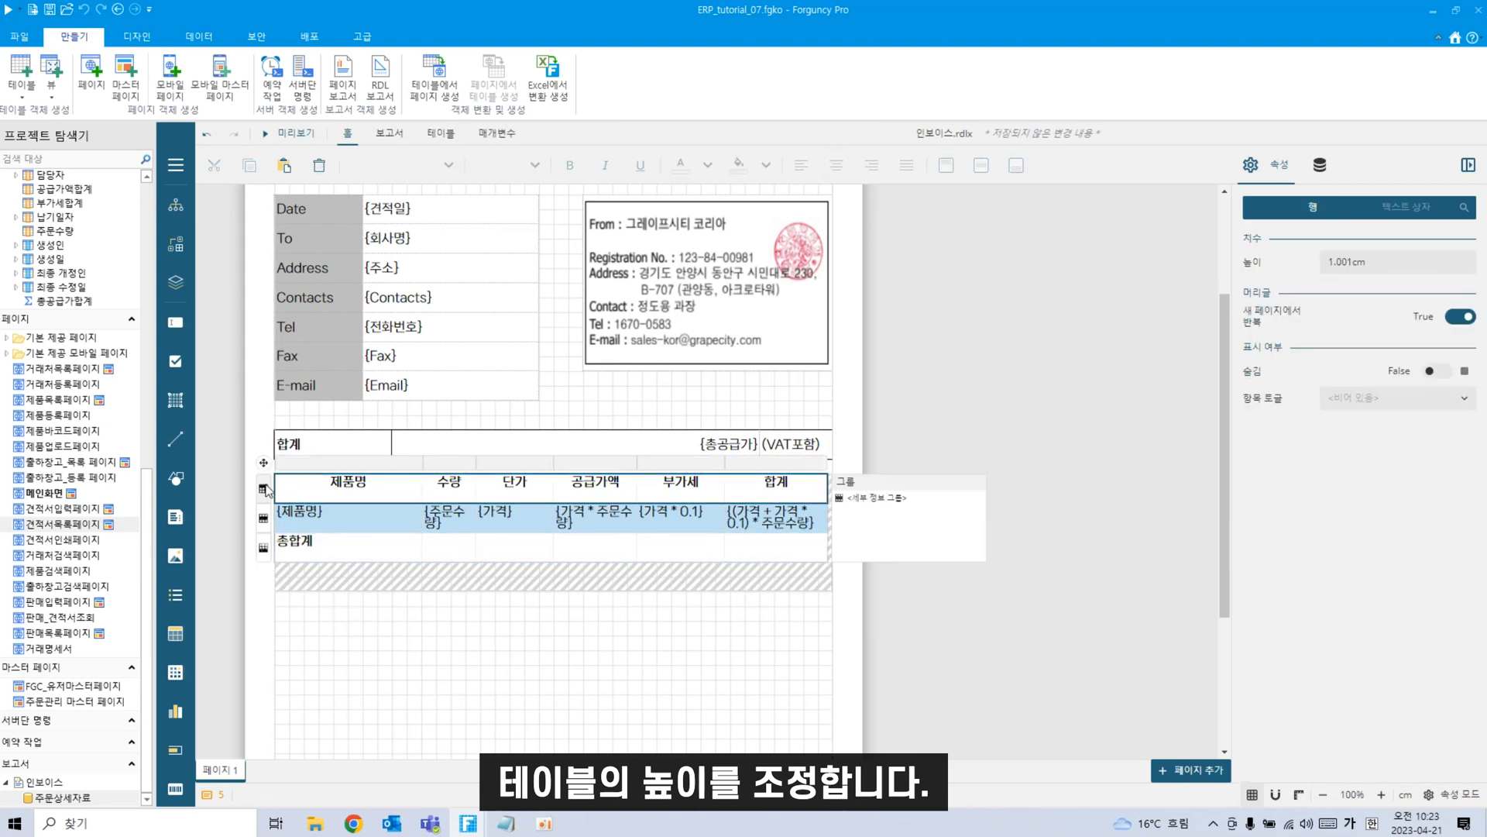
left_click(980, 165)
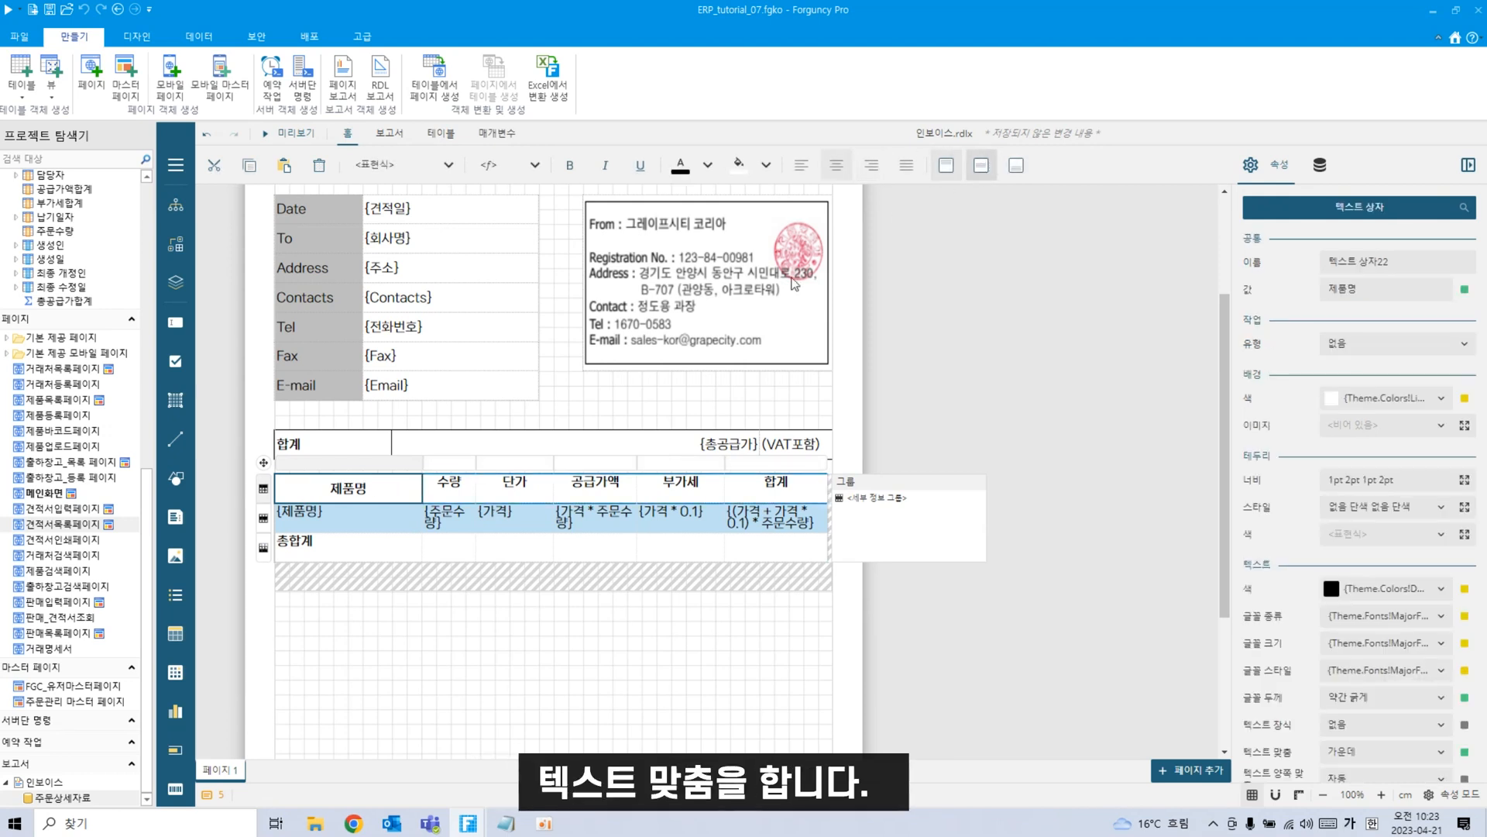
left_click(453, 489)
left_click(467, 483)
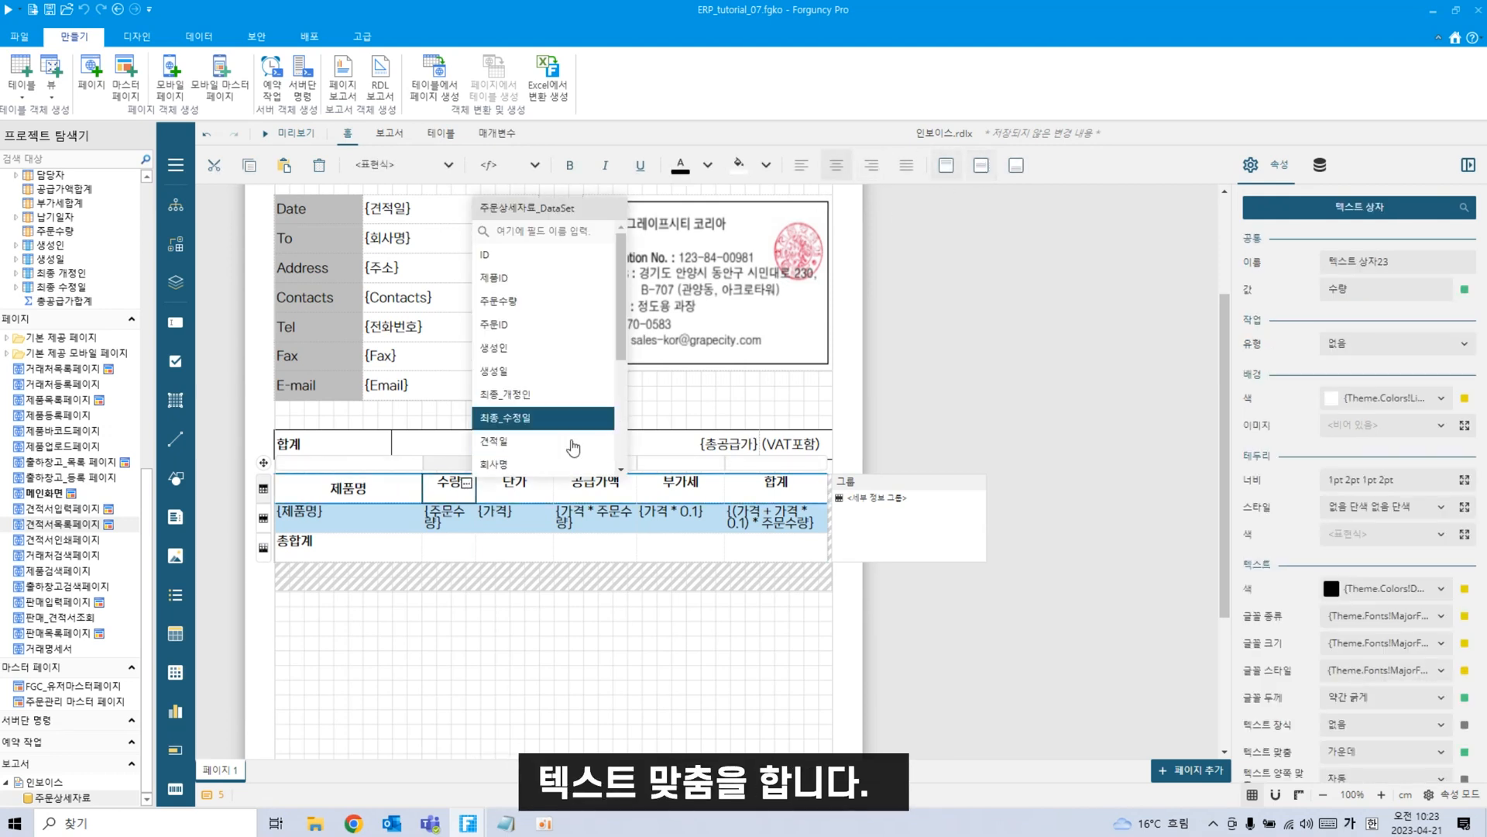
left_click(981, 165)
Vertically centre the 단가, 공급가액, 부가세 and 합계 header labels.
left_click(526, 488)
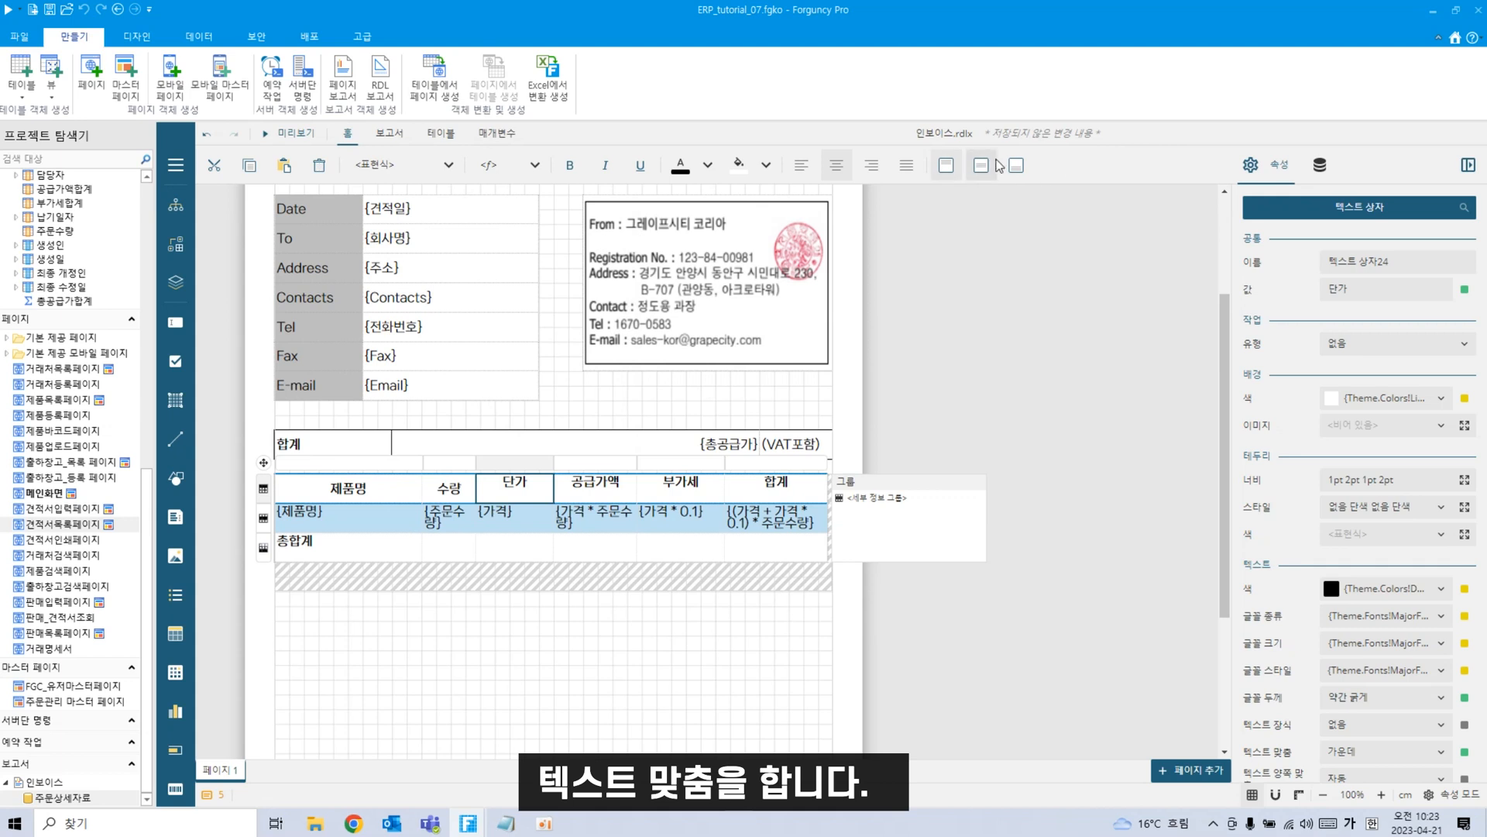
left_click(981, 165)
left_click(604, 489)
left_click(982, 166)
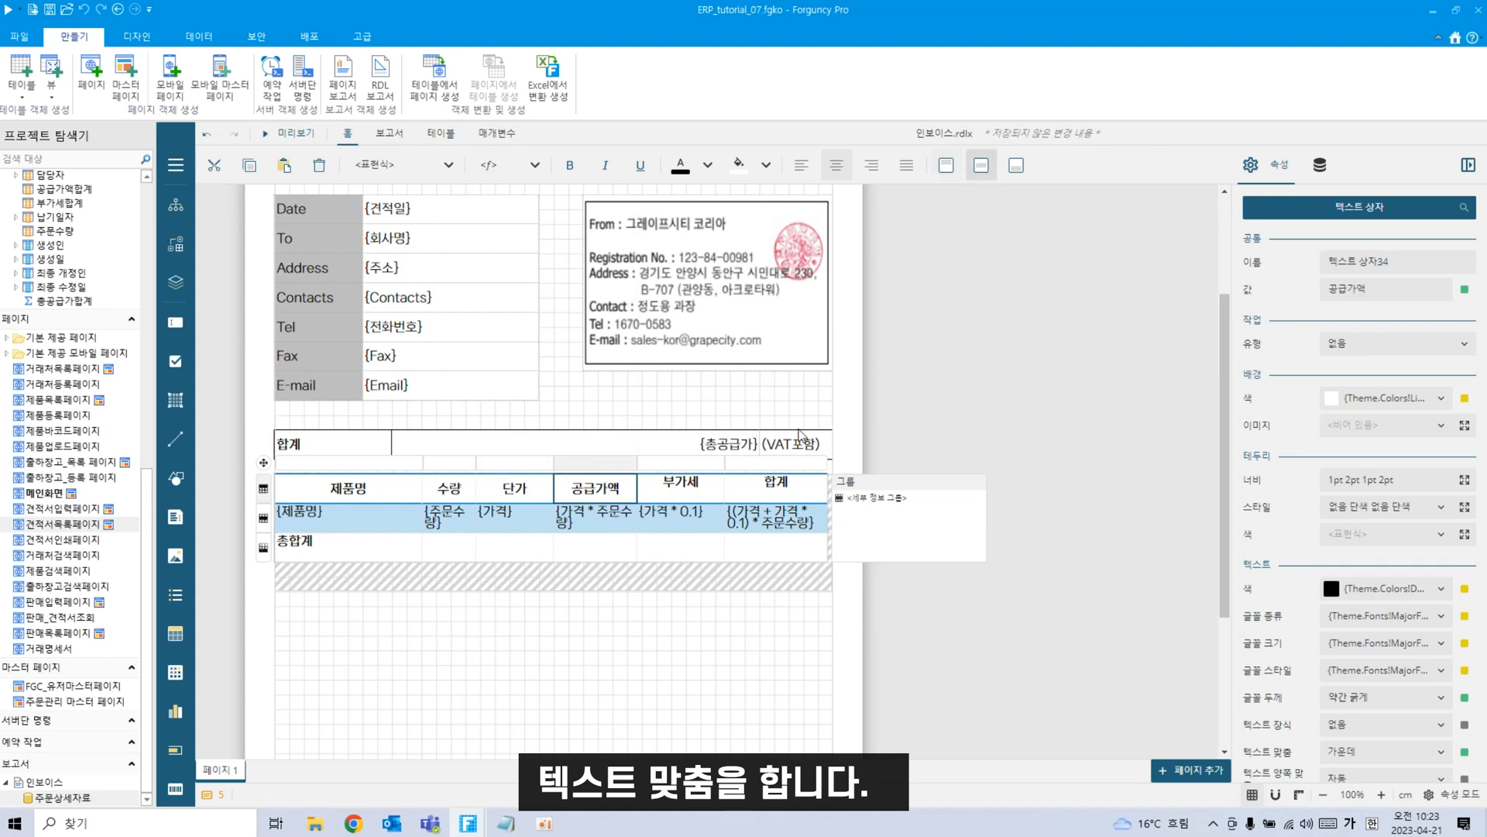
left_click(716, 490)
left_click(981, 165)
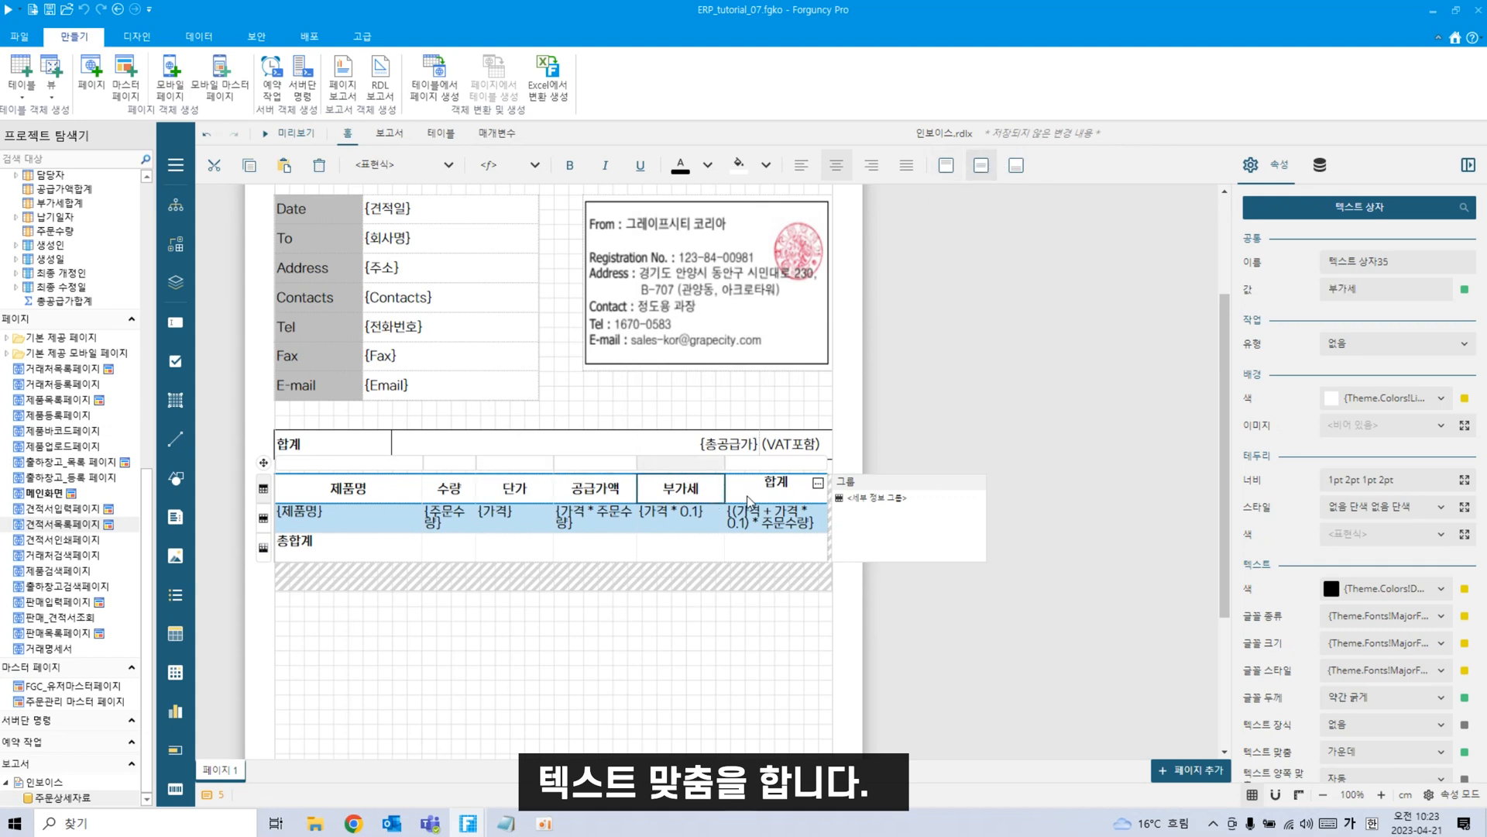
left_click(813, 484)
left_click(981, 166)
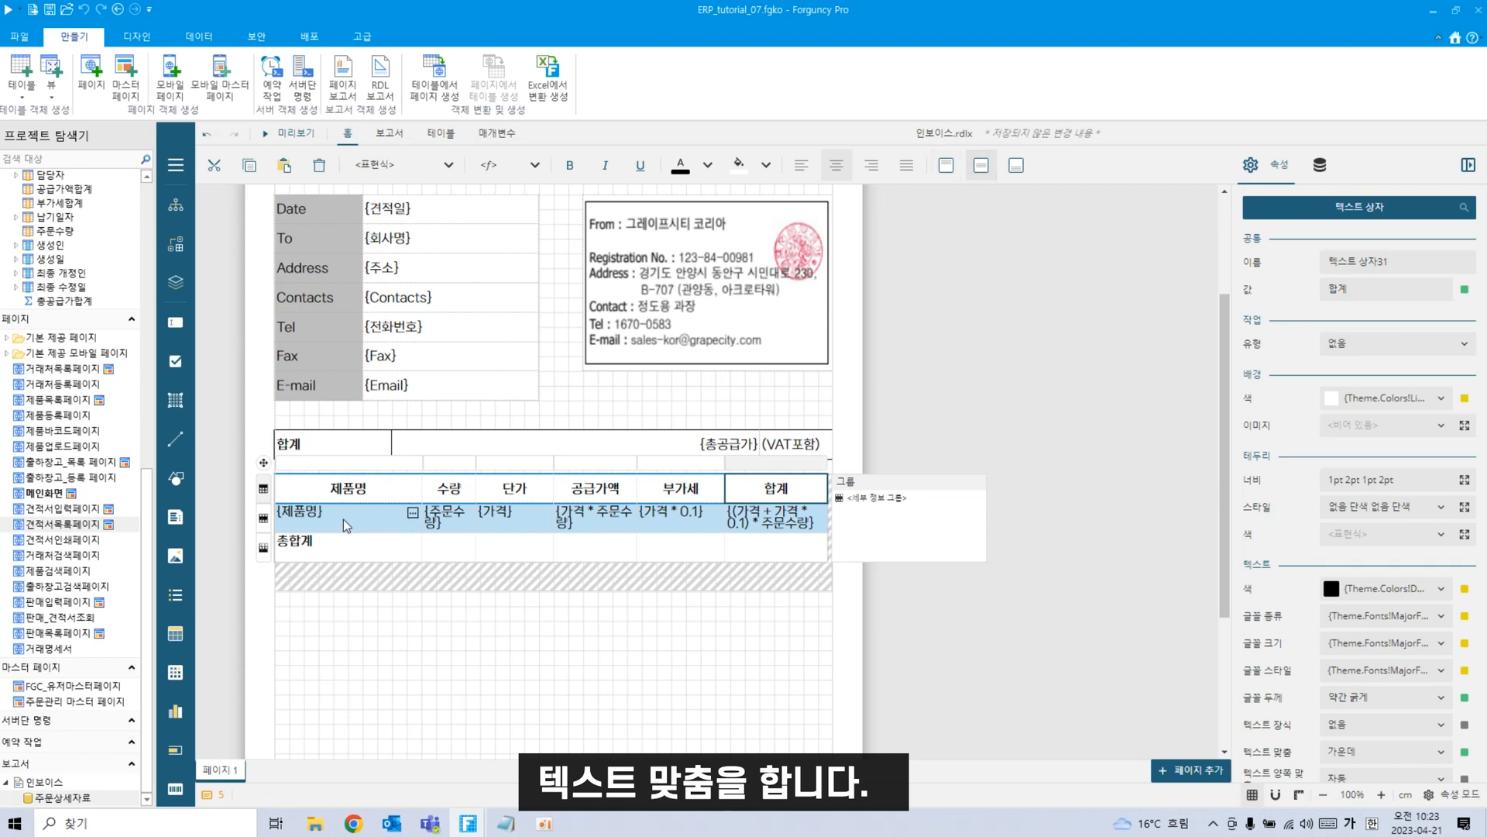
Centre the 총합계 label horizontally and vertically in its cell.
left_click(410, 542)
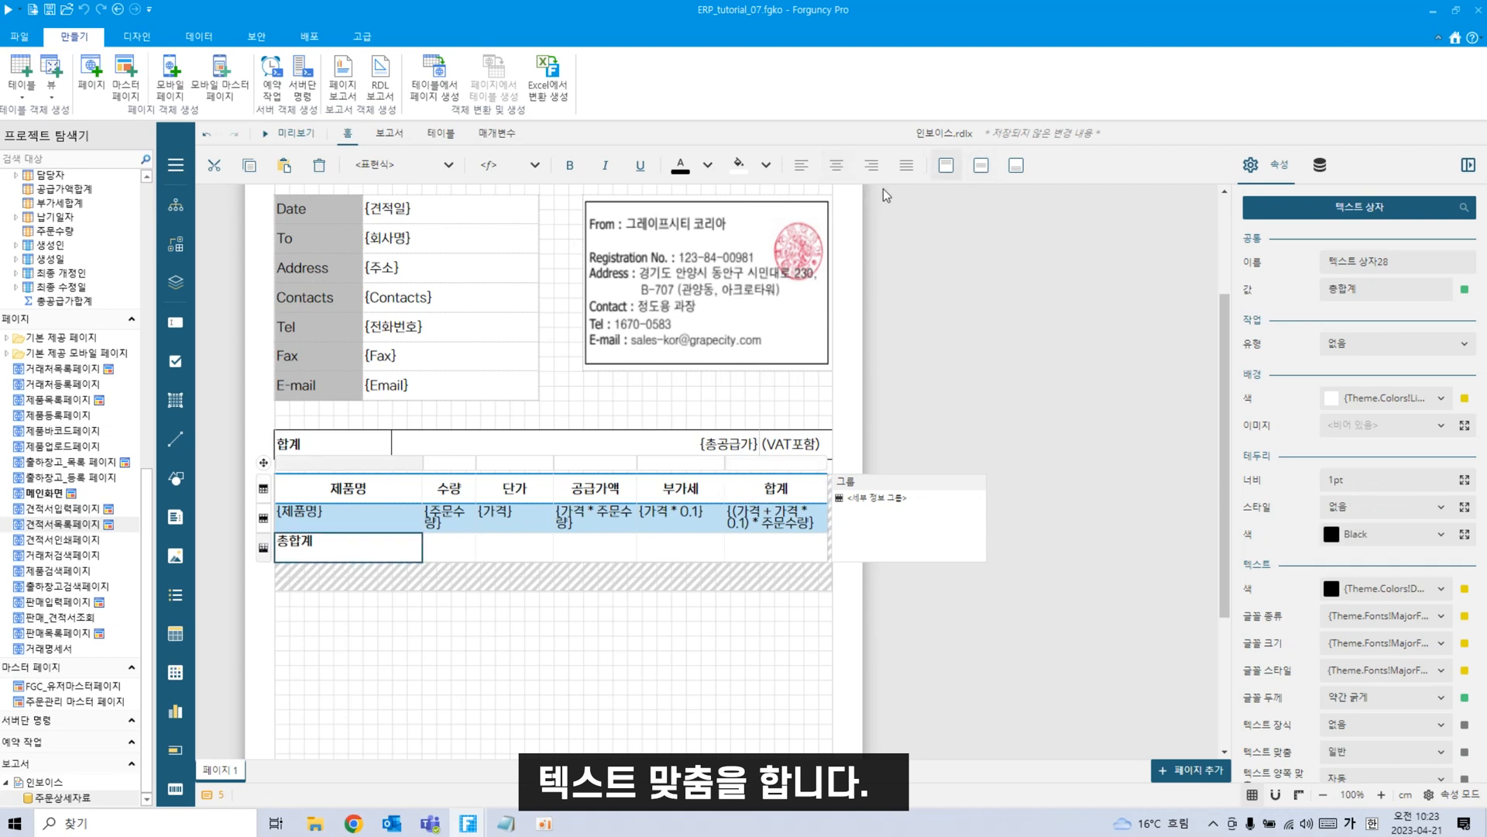
left_click(837, 166)
left_click(981, 165)
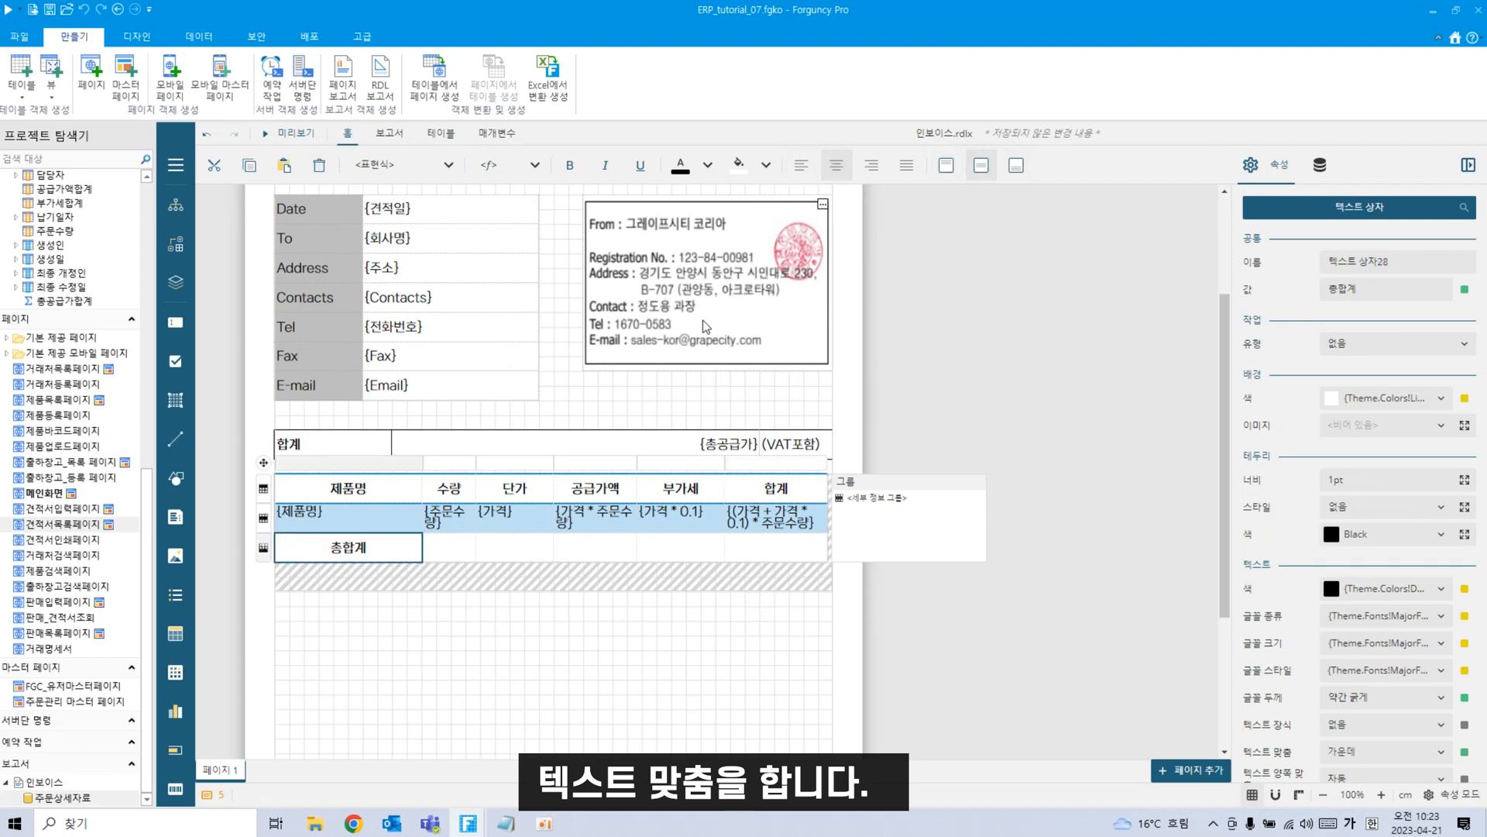
Enter the formula {Sum(가격*주문수량)} in the 공급가액 total cell.
mouse_move(458, 554)
double_click(594, 547)
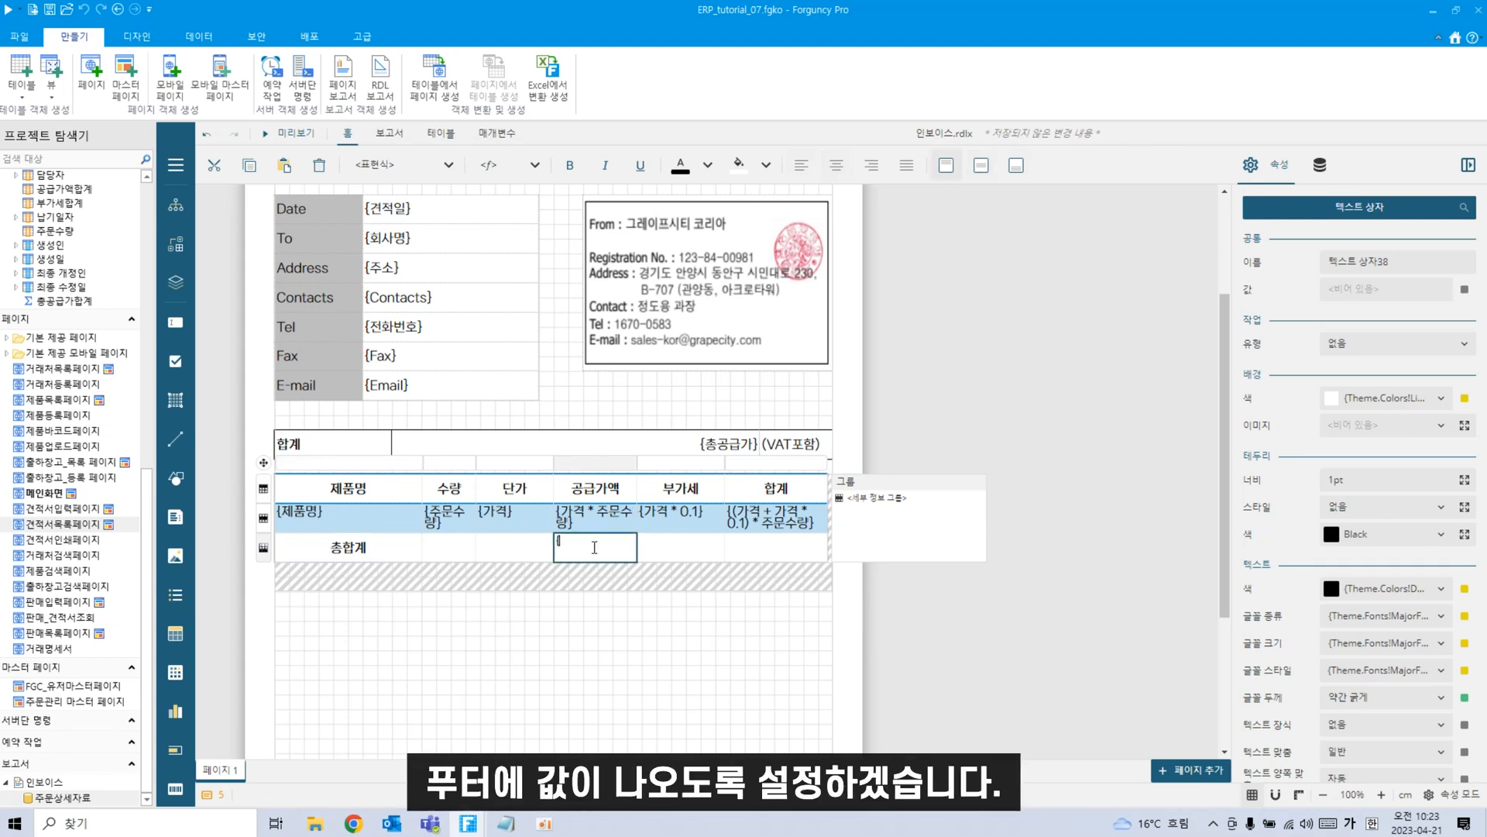
type("{ㄴ")
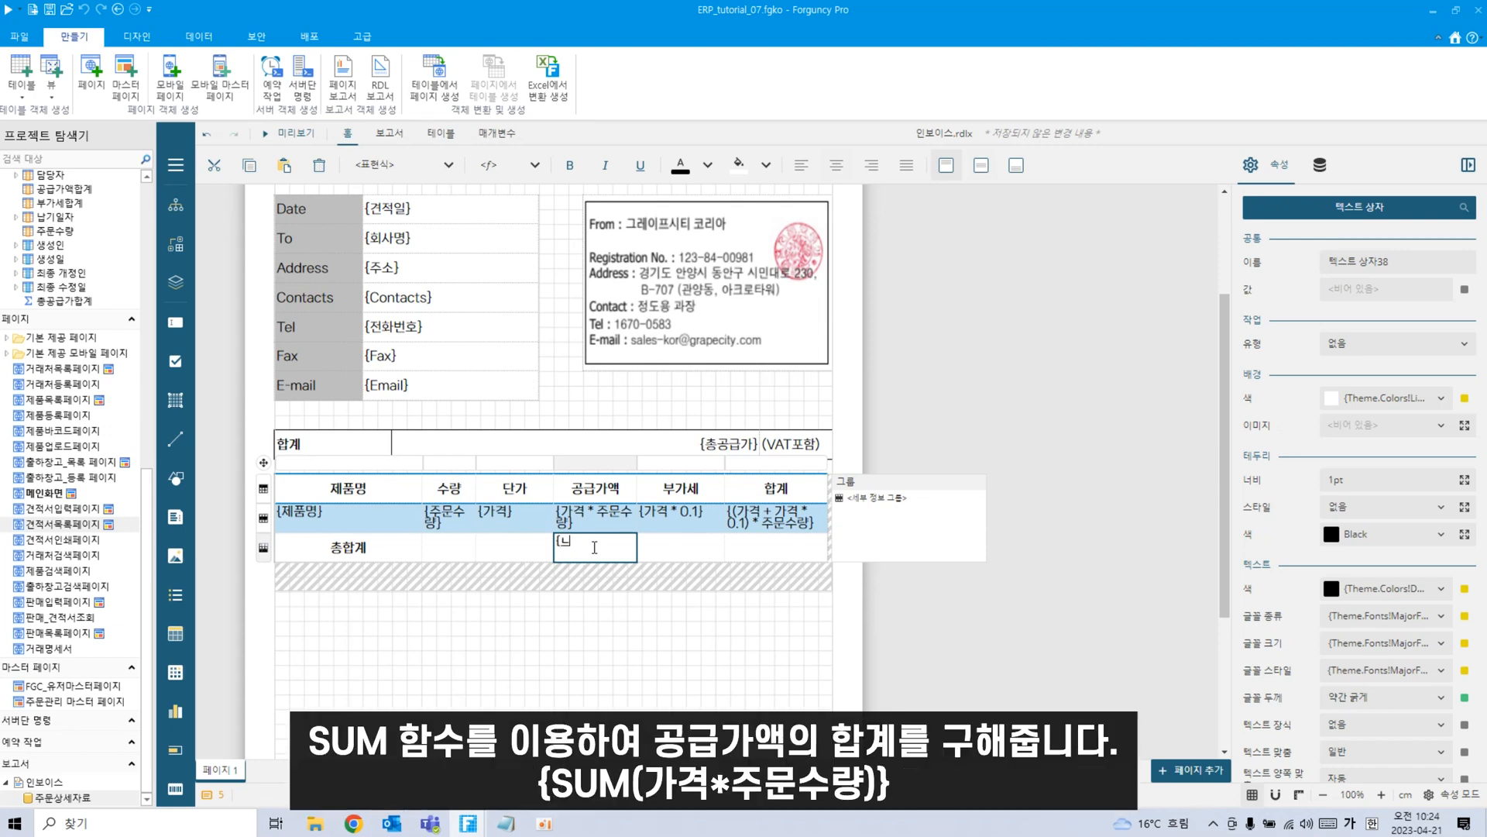
key("BackSpace")
key("Hangul")
type("Sum")
type("(가격*주문수랴")
key("Return")
Enter {Sum(가격*0.1)} in the 부가세 total cell and start the 합계 total with {총공급가}.
double_click(691, 545)
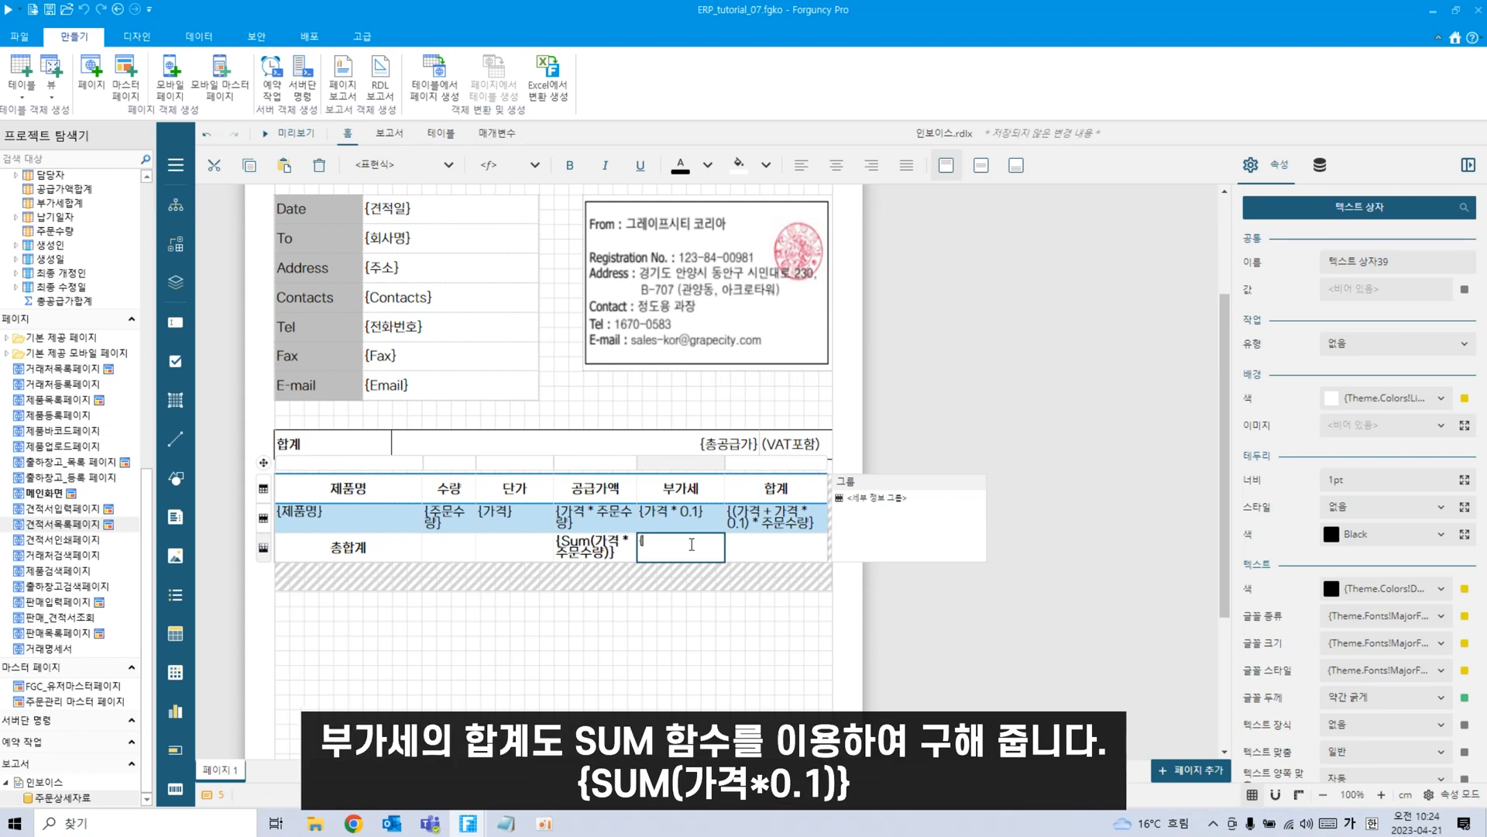
type("{ㄴ")
key("BackSpace")
key("Hangul")
type("Sum(")
key("Hangul")
type("가격*0.1)}")
double_click(775, 547)
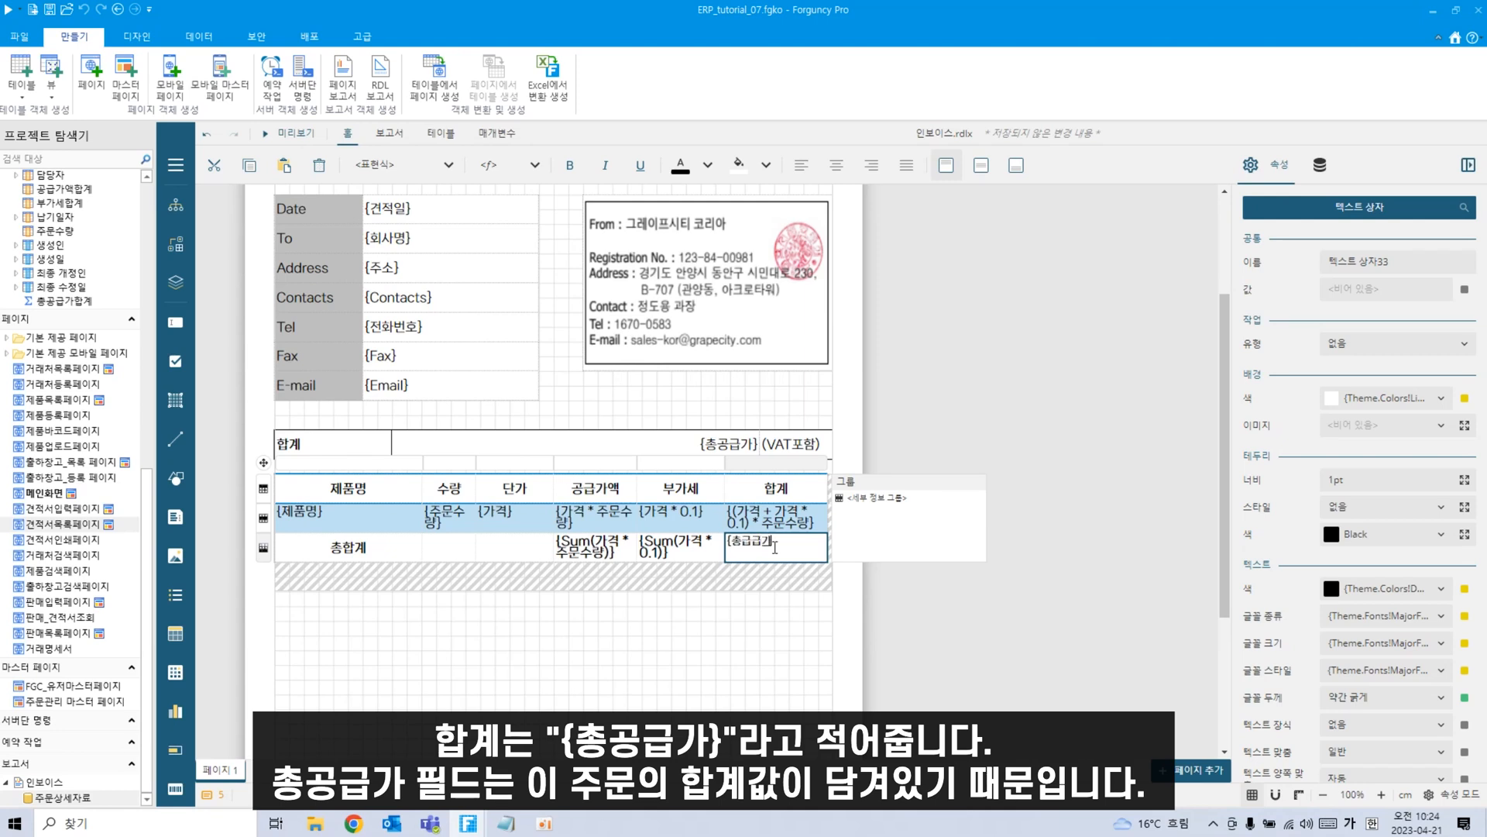
Centre the 공급가액, 부가세 and 합계 totals horizontally and vertically.
left_click(770, 673)
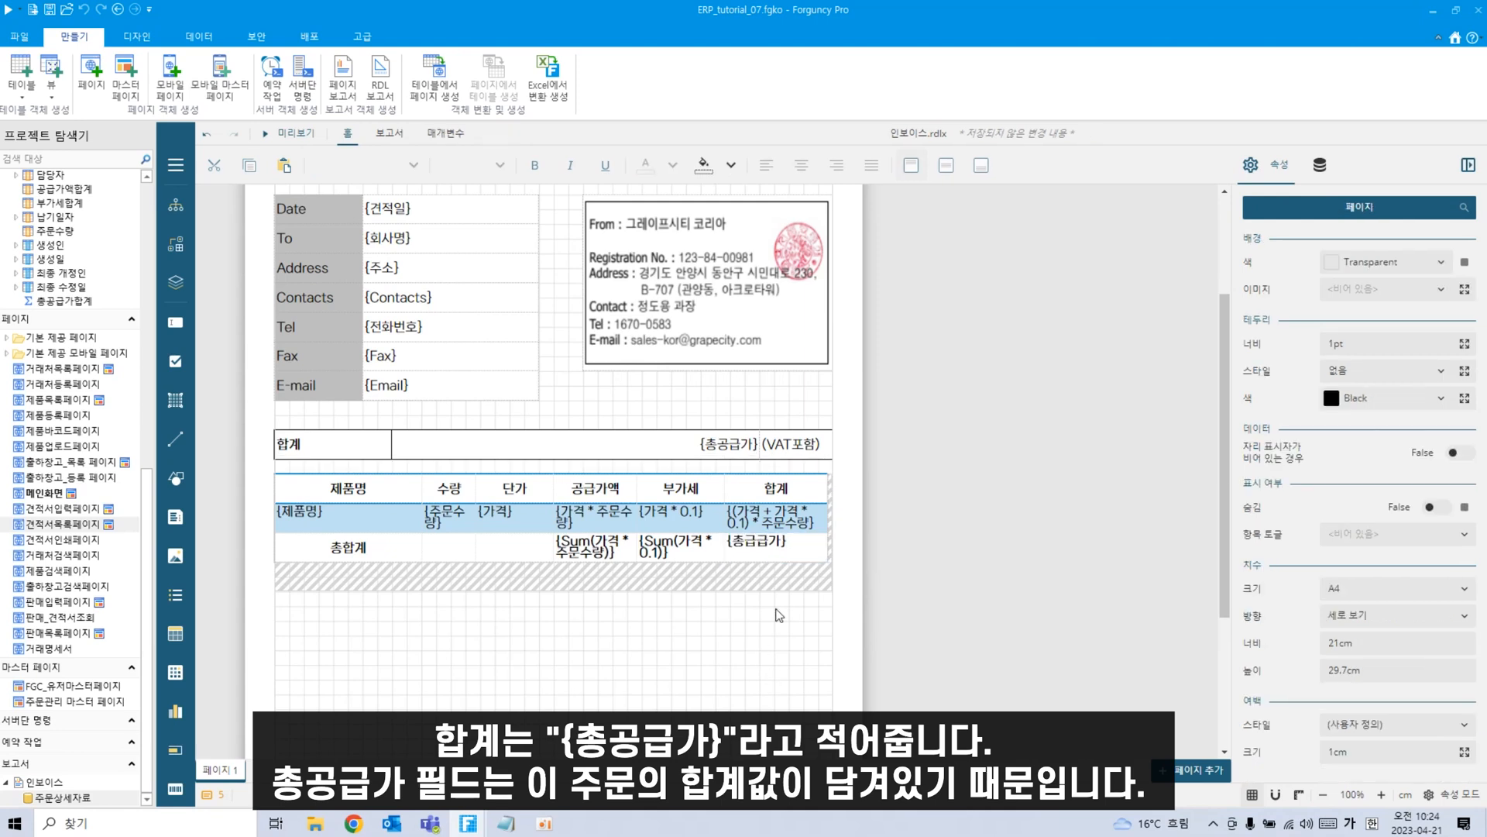
left_click(797, 543)
left_click(611, 551)
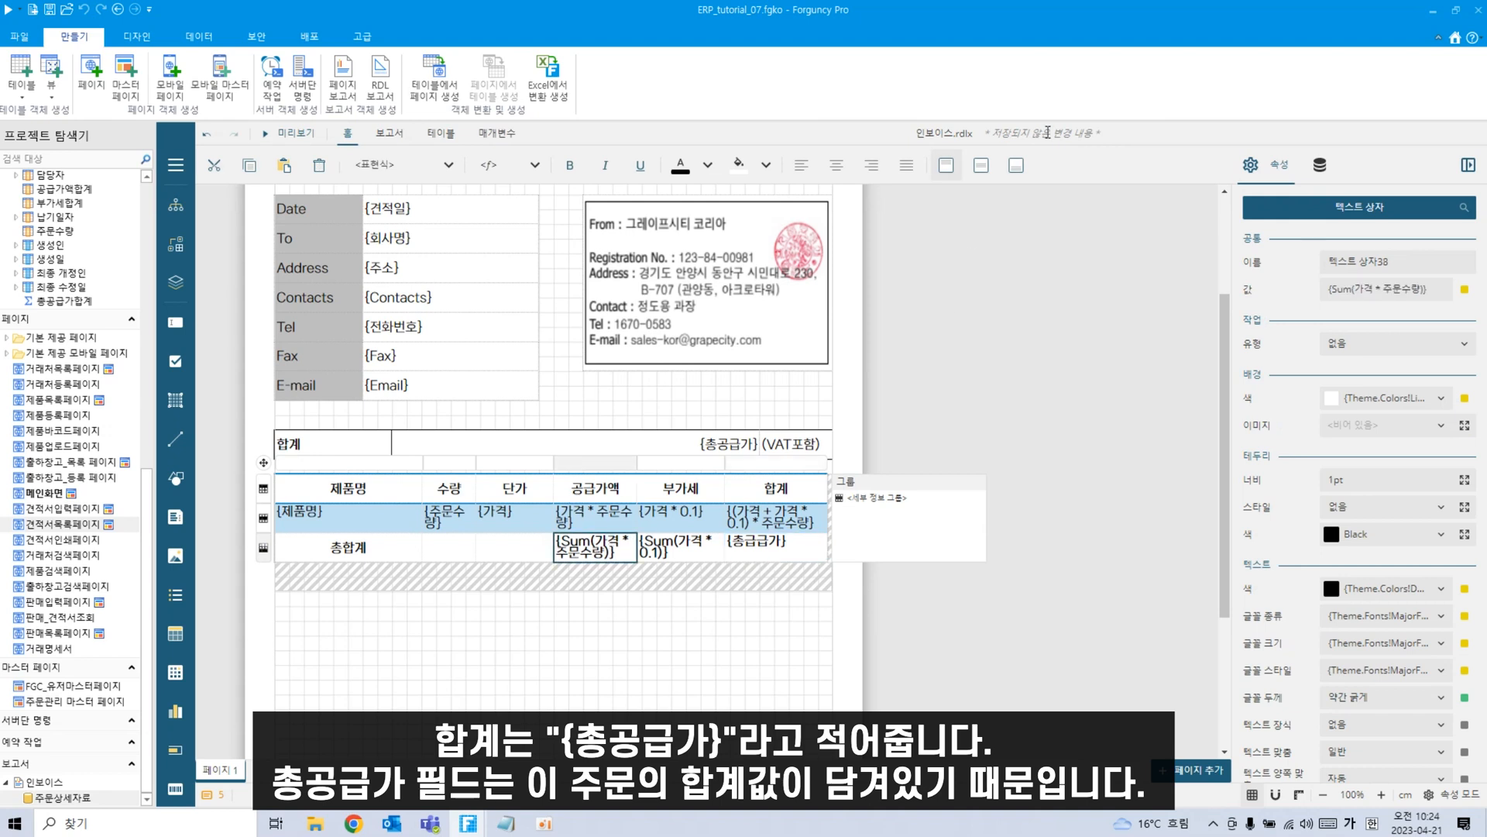
left_click(981, 165)
left_click(836, 165)
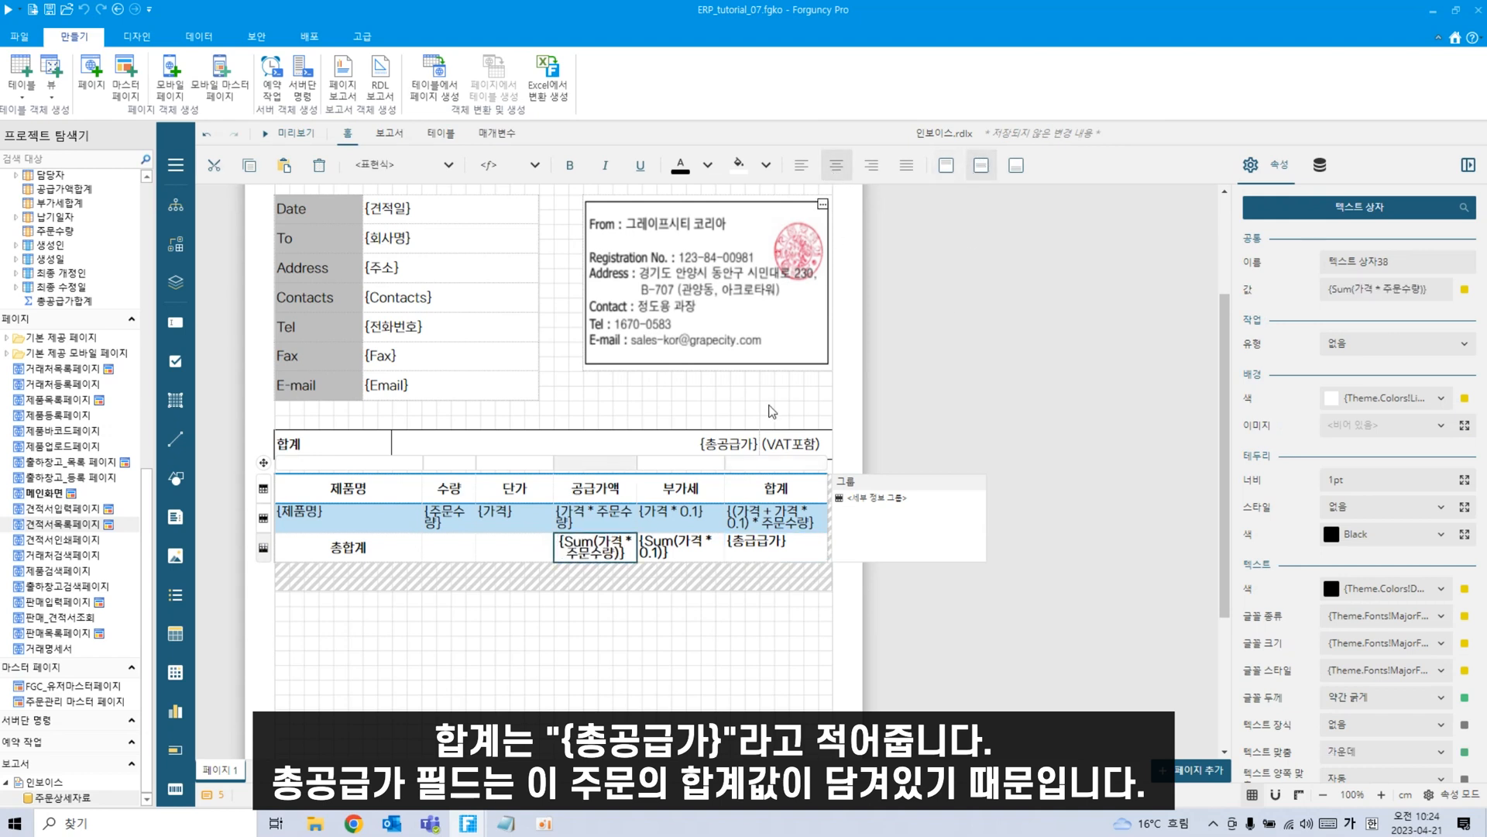
left_click(681, 547)
left_click(836, 165)
left_click(980, 165)
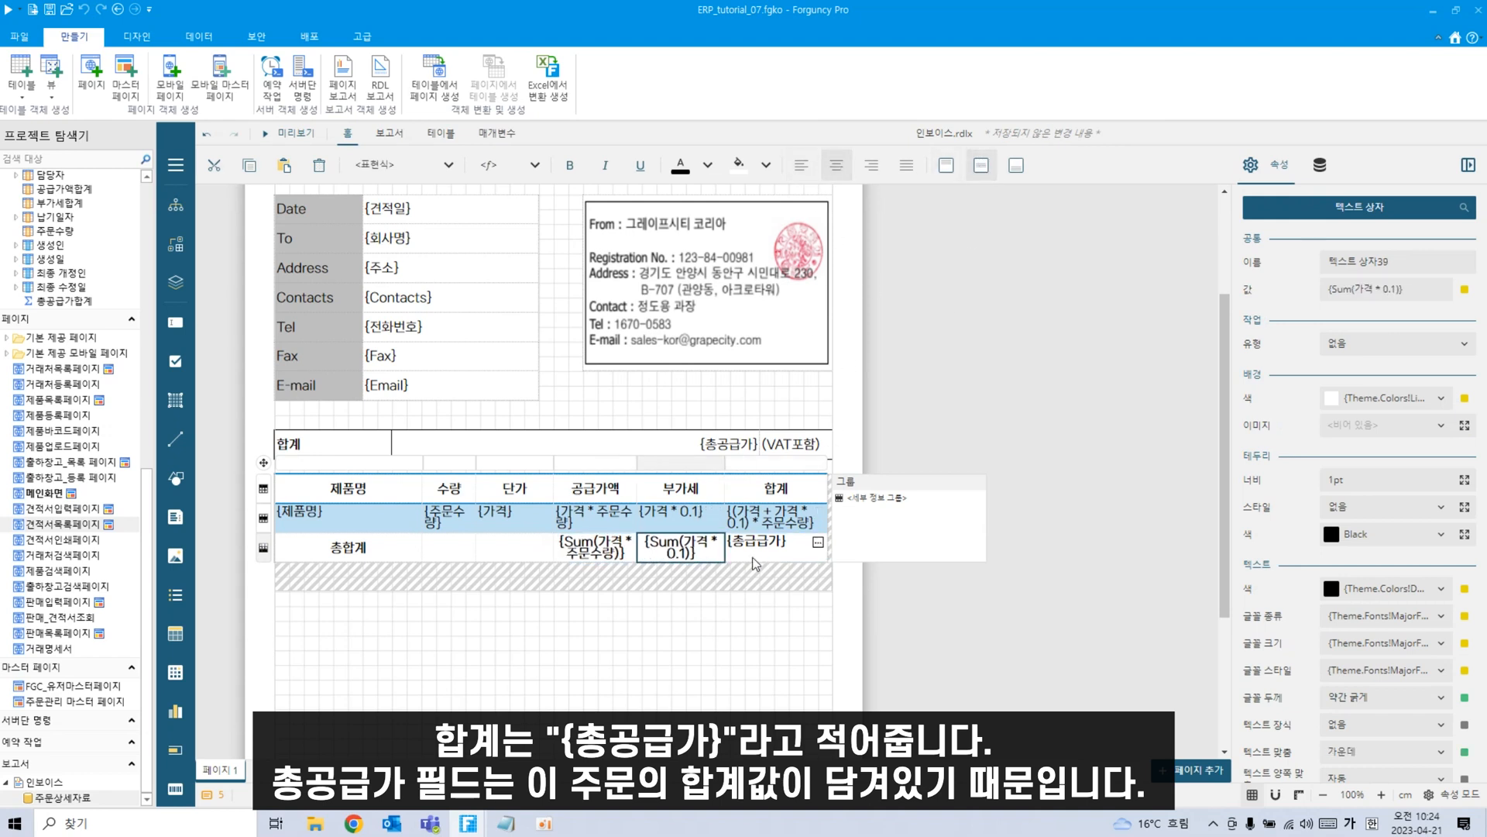
left_click(775, 547)
left_click(836, 165)
left_click(980, 165)
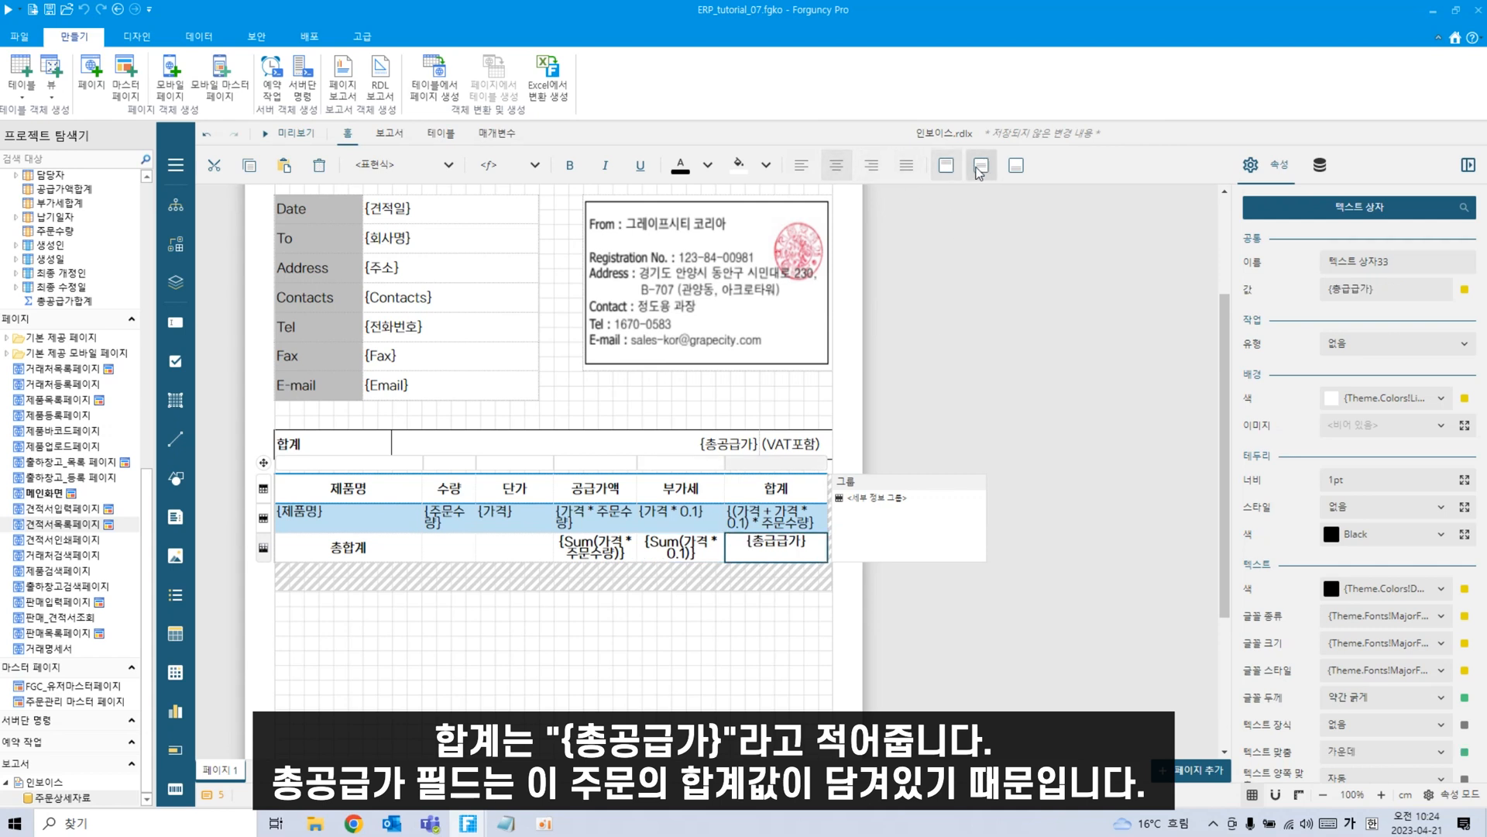
Set the price, amount, VAT and total cells' 서식 to 통화 (currency).
left_click(626, 524)
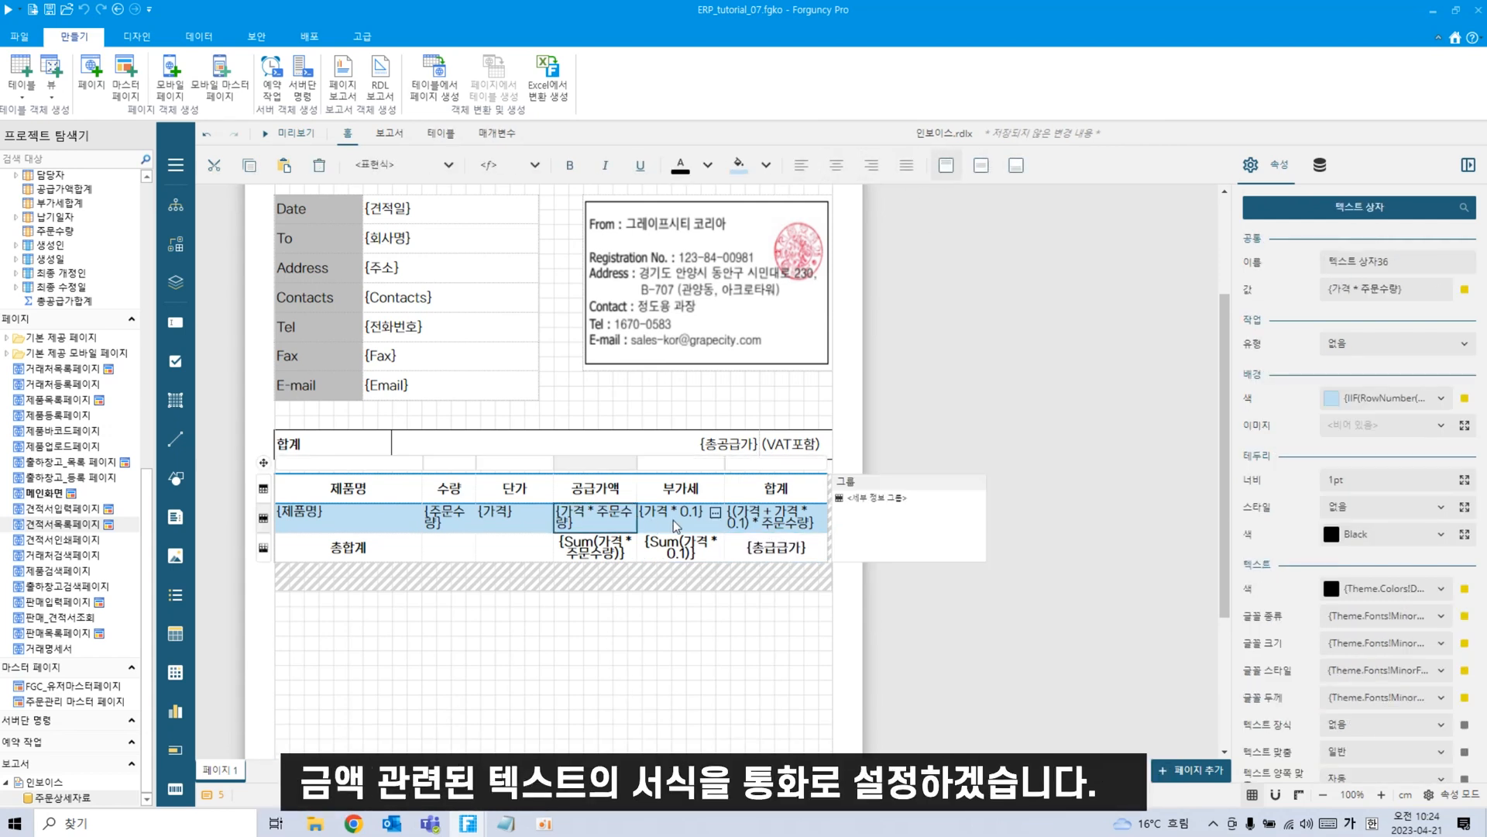
left_click(533, 529)
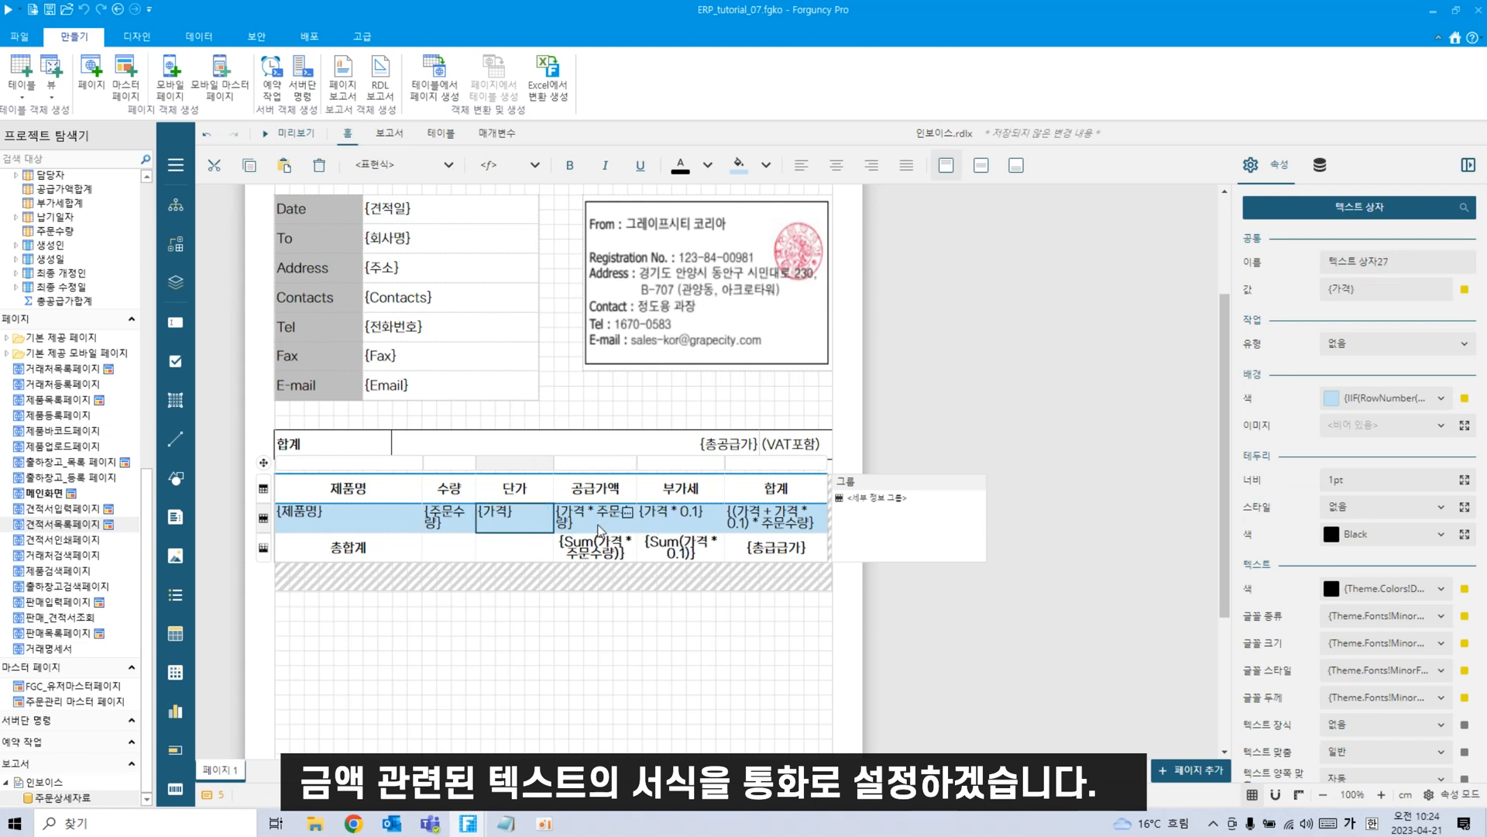
left_click(599, 529, "ctrl")
left_click(609, 551, "ctrl")
left_click(694, 527, "ctrl")
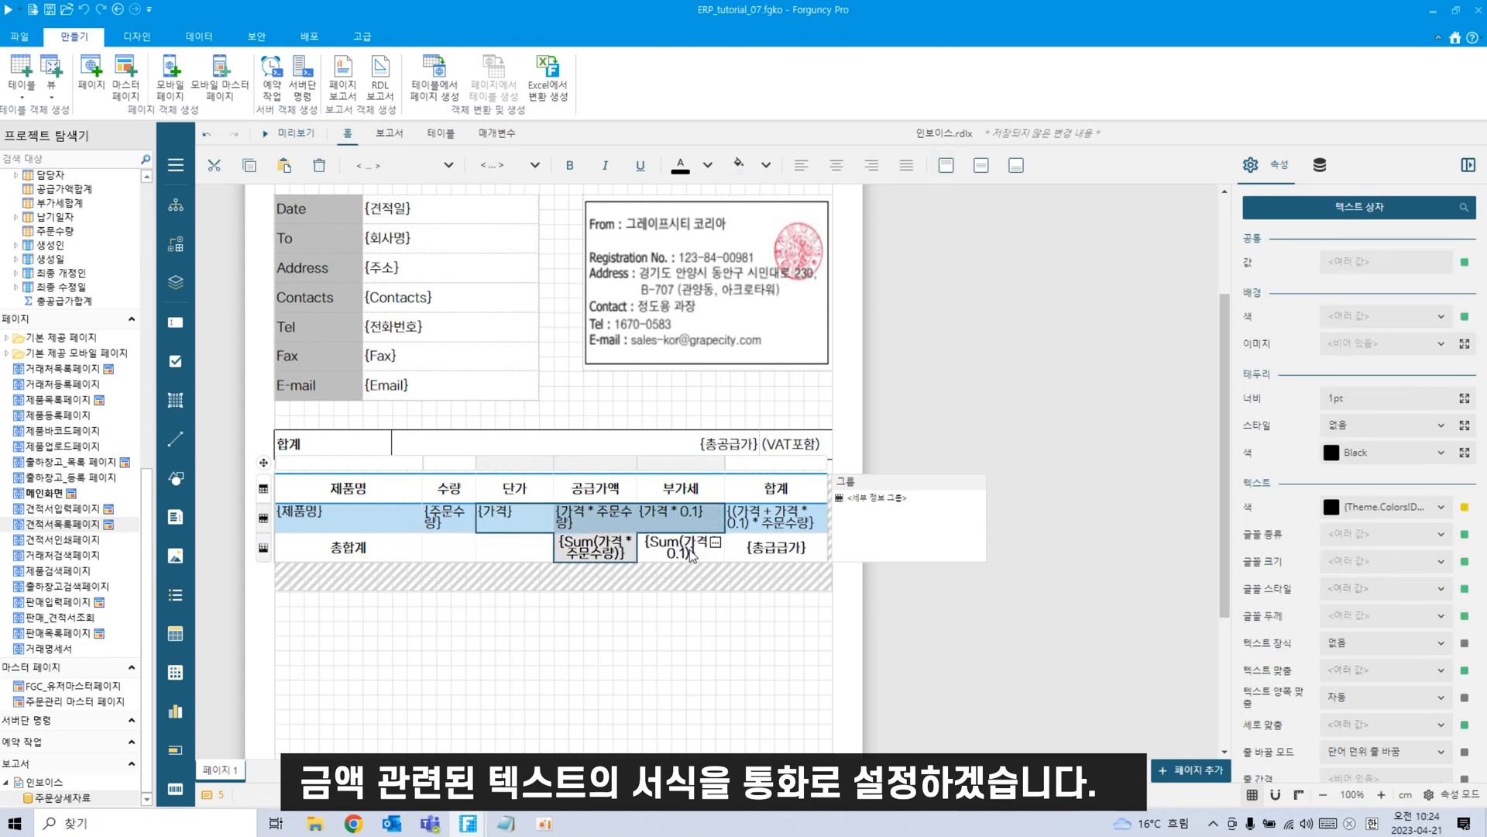
left_click(692, 552, "ctrl")
left_click(774, 517, "ctrl")
left_click(773, 552, "ctrl")
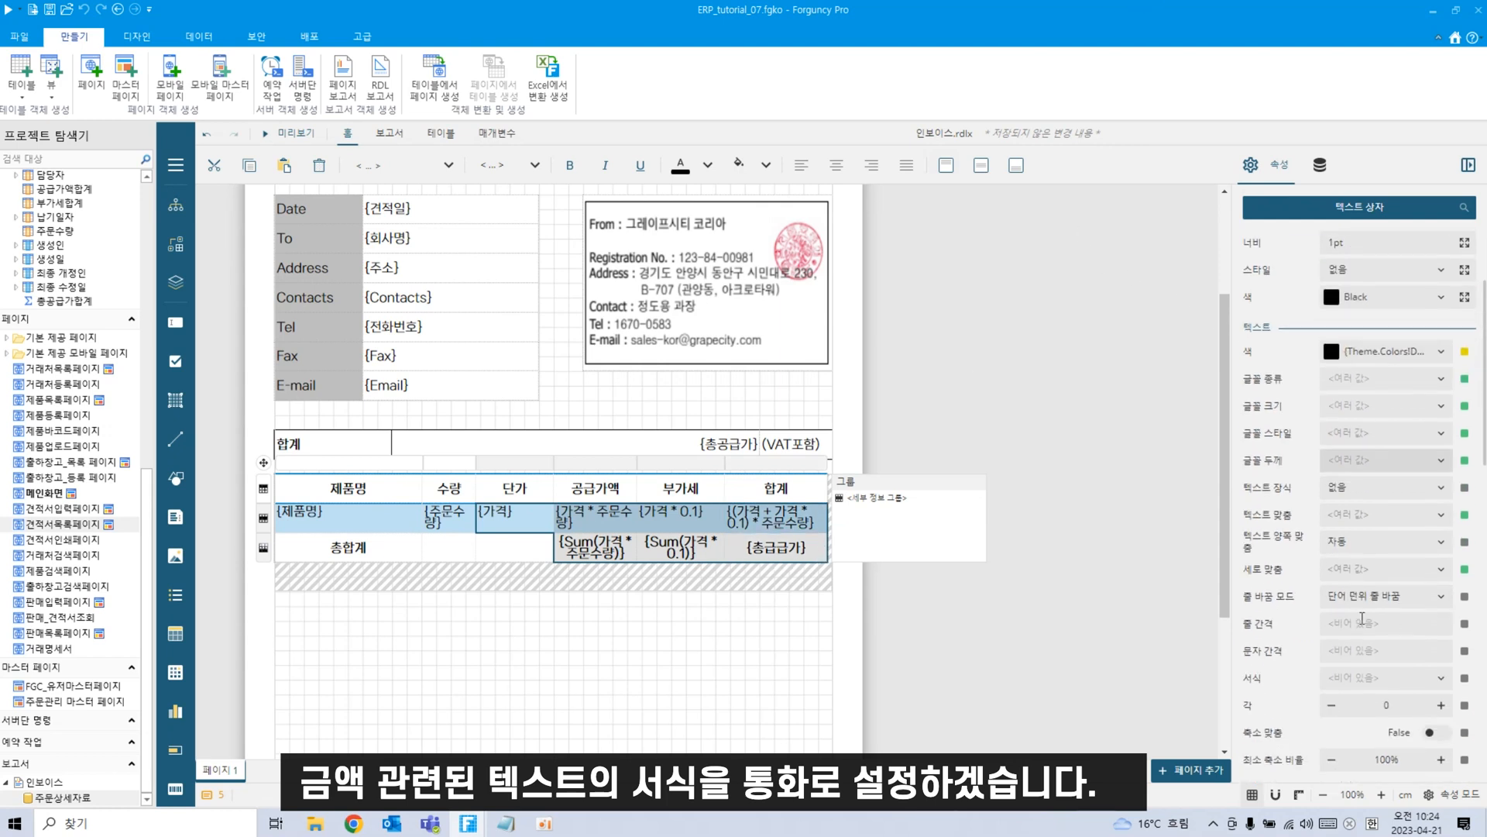
scroll(1362, 617, "down", 4)
scroll(1363, 617, "up", 2)
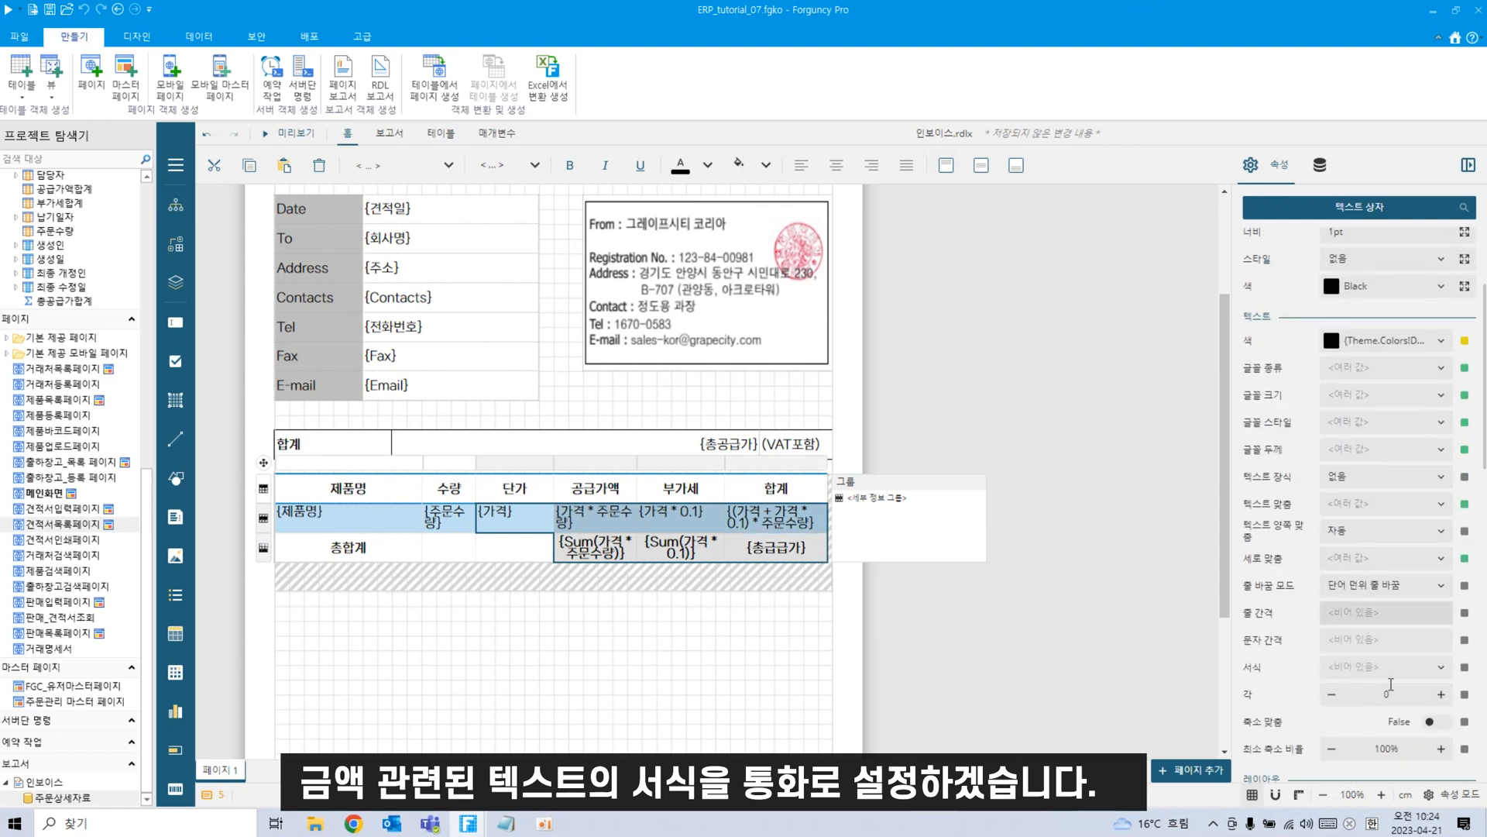
left_click(1441, 667)
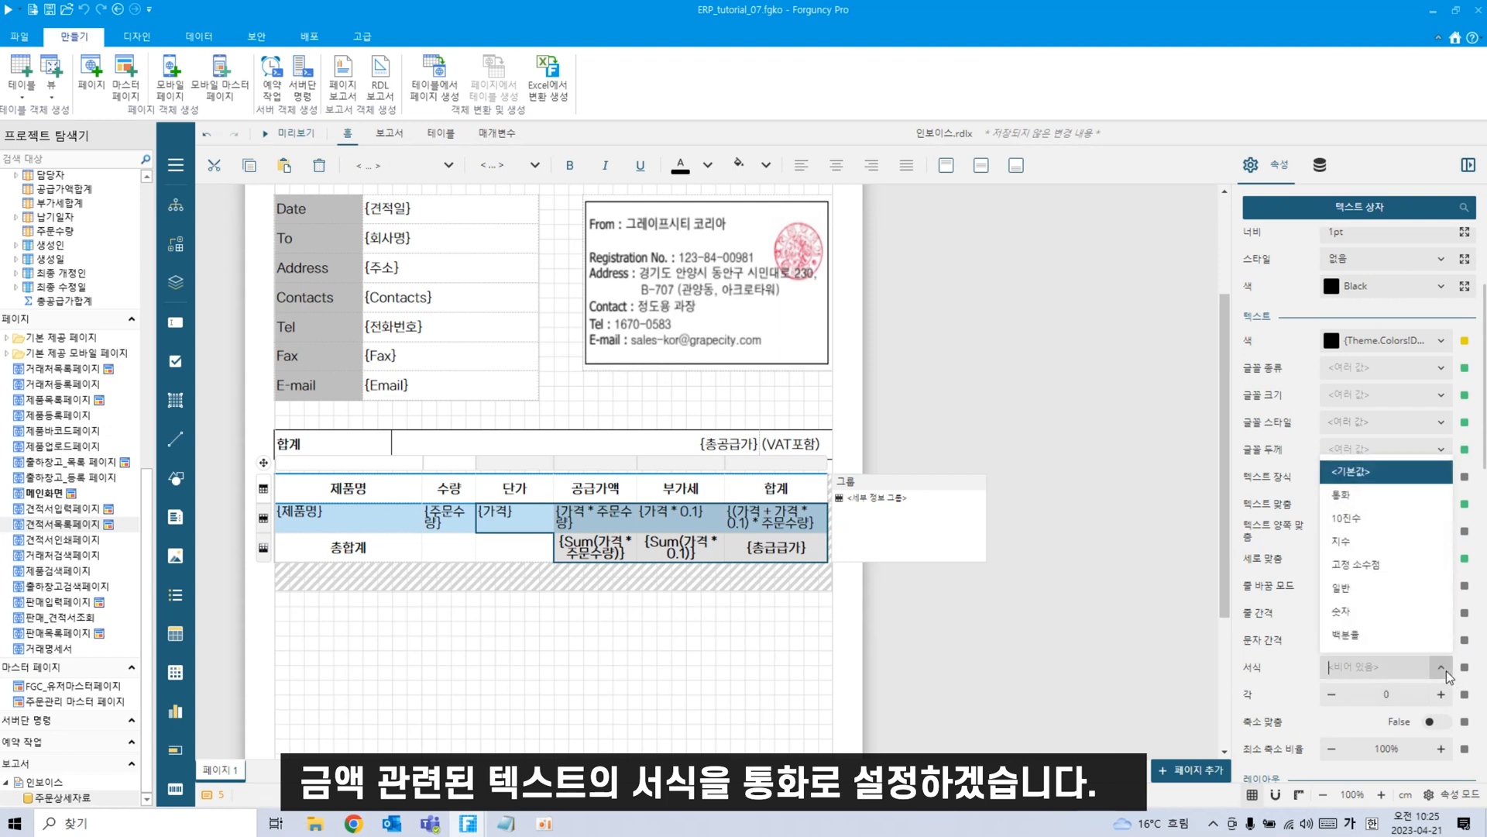
left_click(1388, 495)
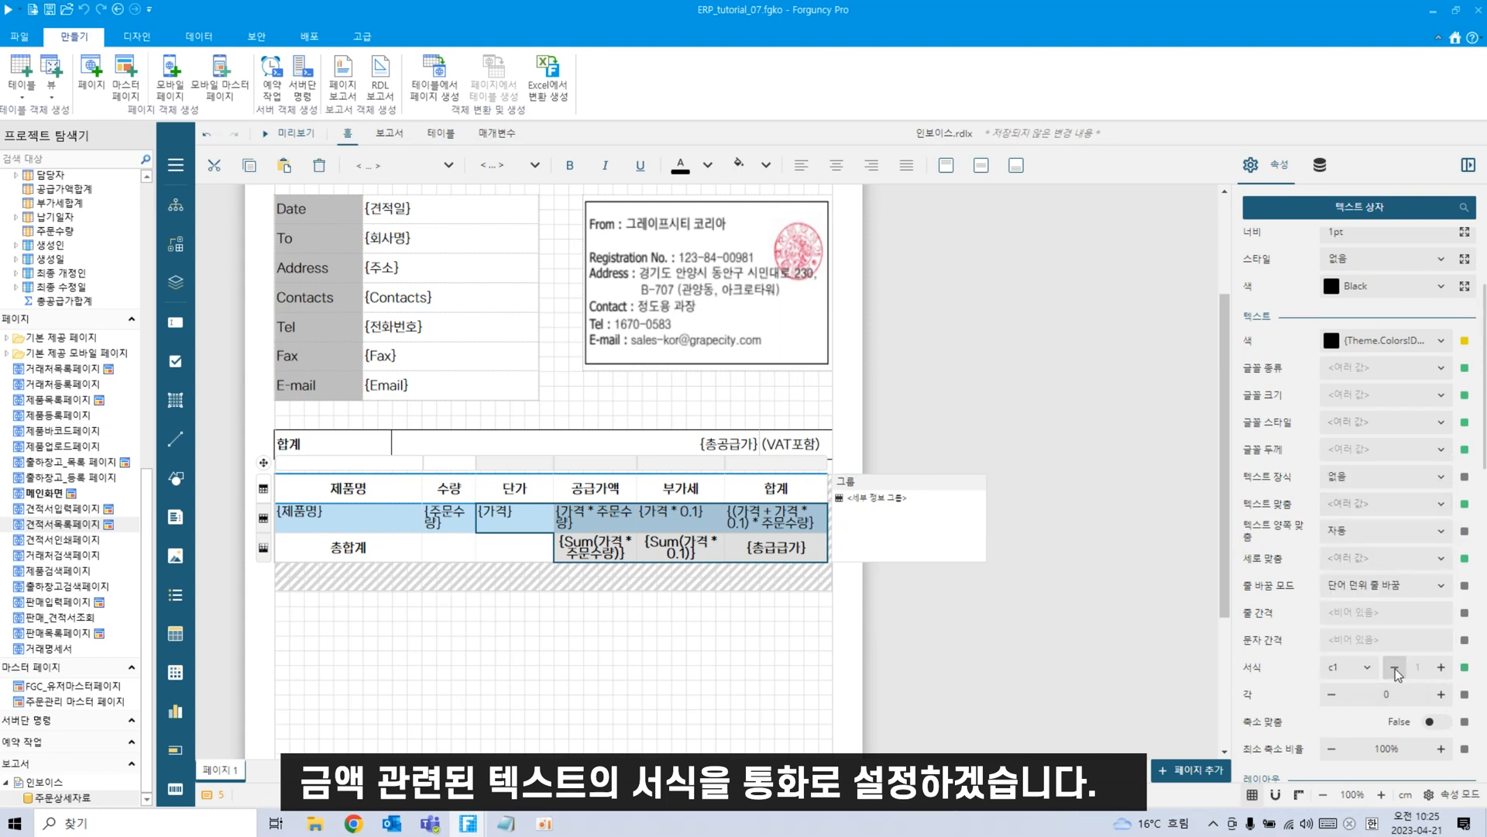
left_click(797, 658)
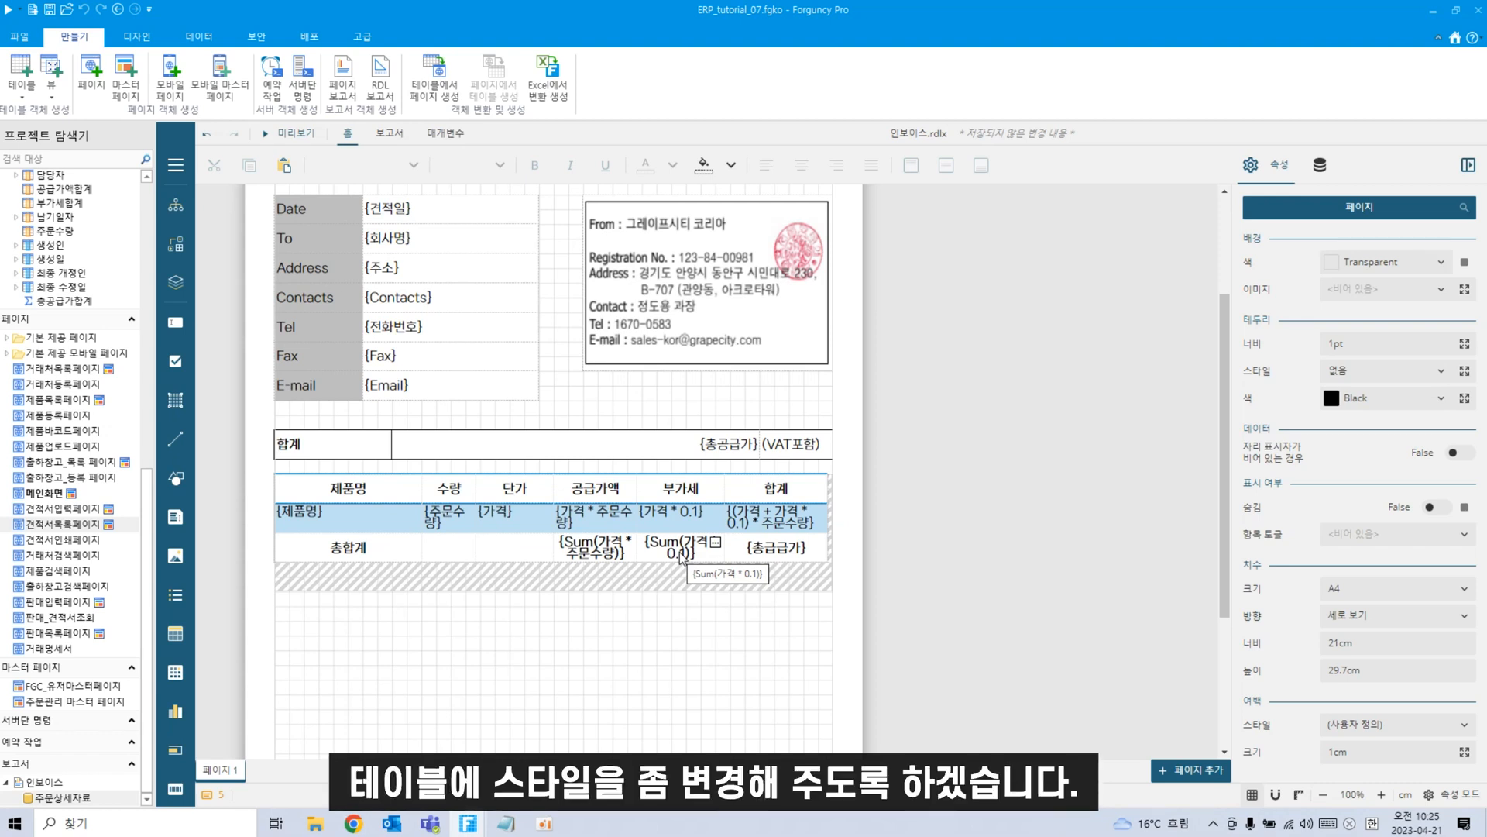
Apply the Light Style 2 table style to the invoice product table.
left_click(306, 545)
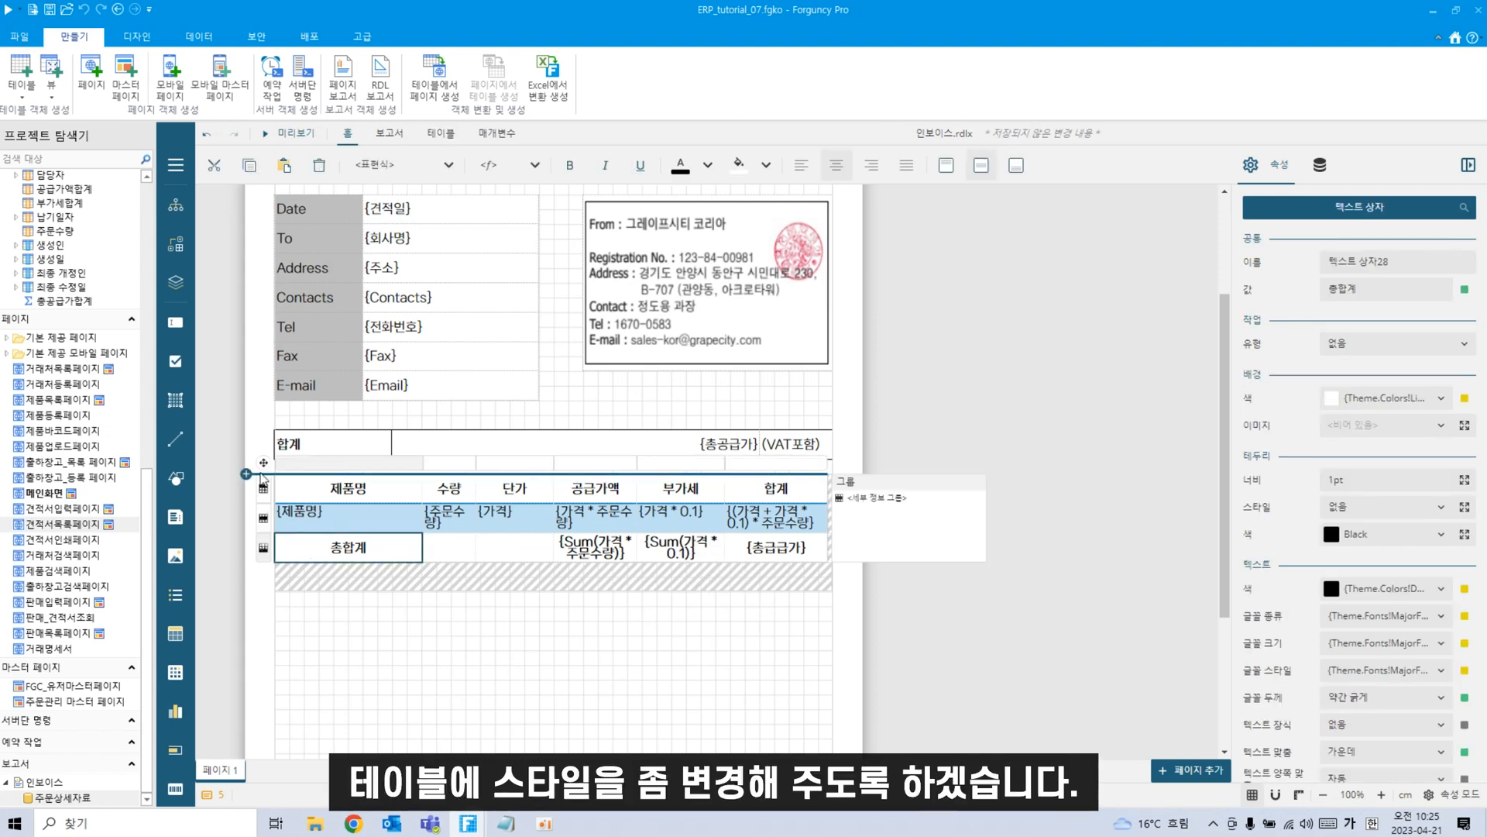
left_click(262, 477)
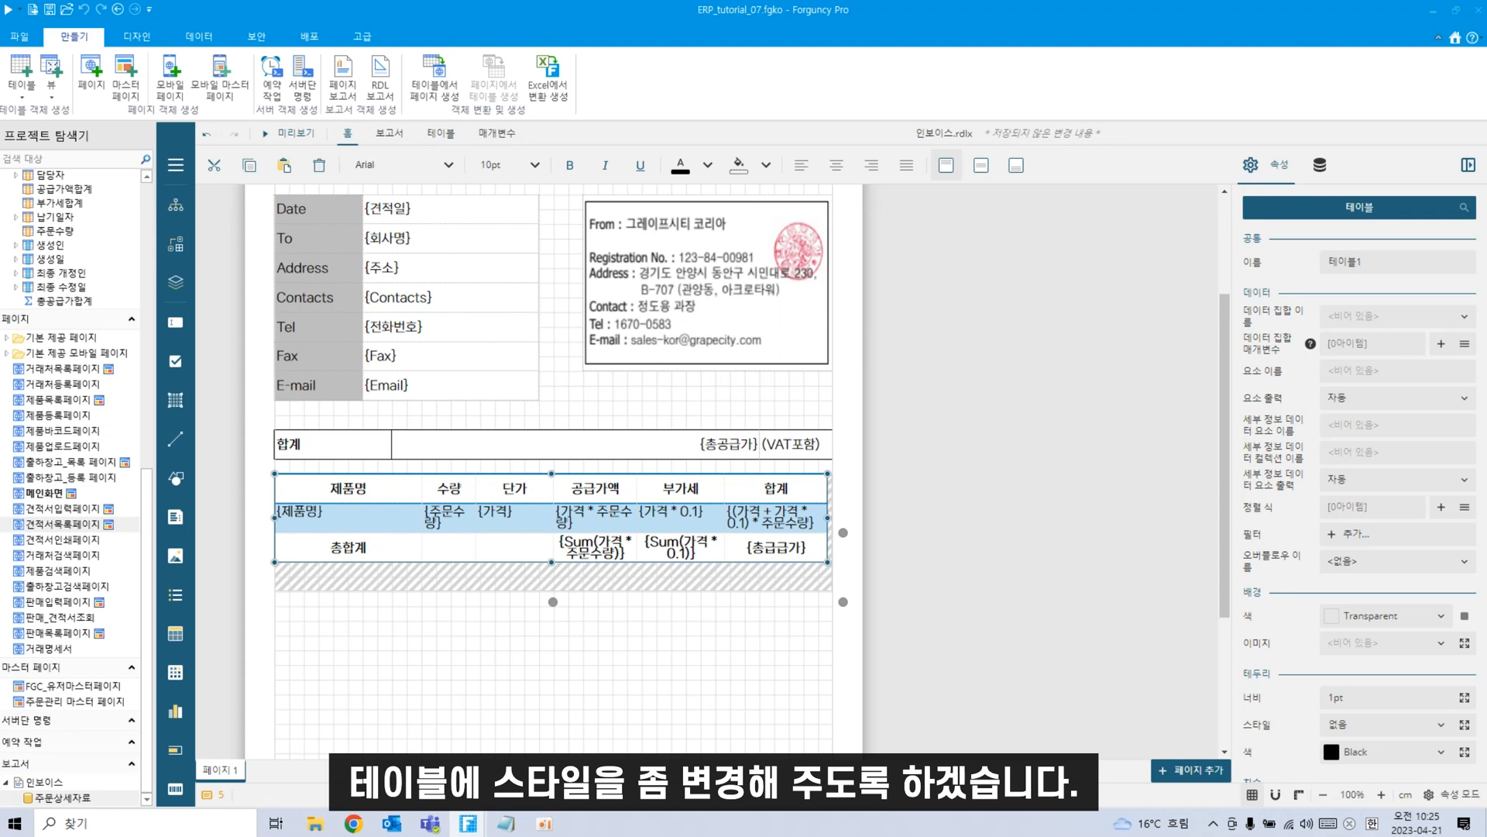
scroll(1456, 465, "down", 3)
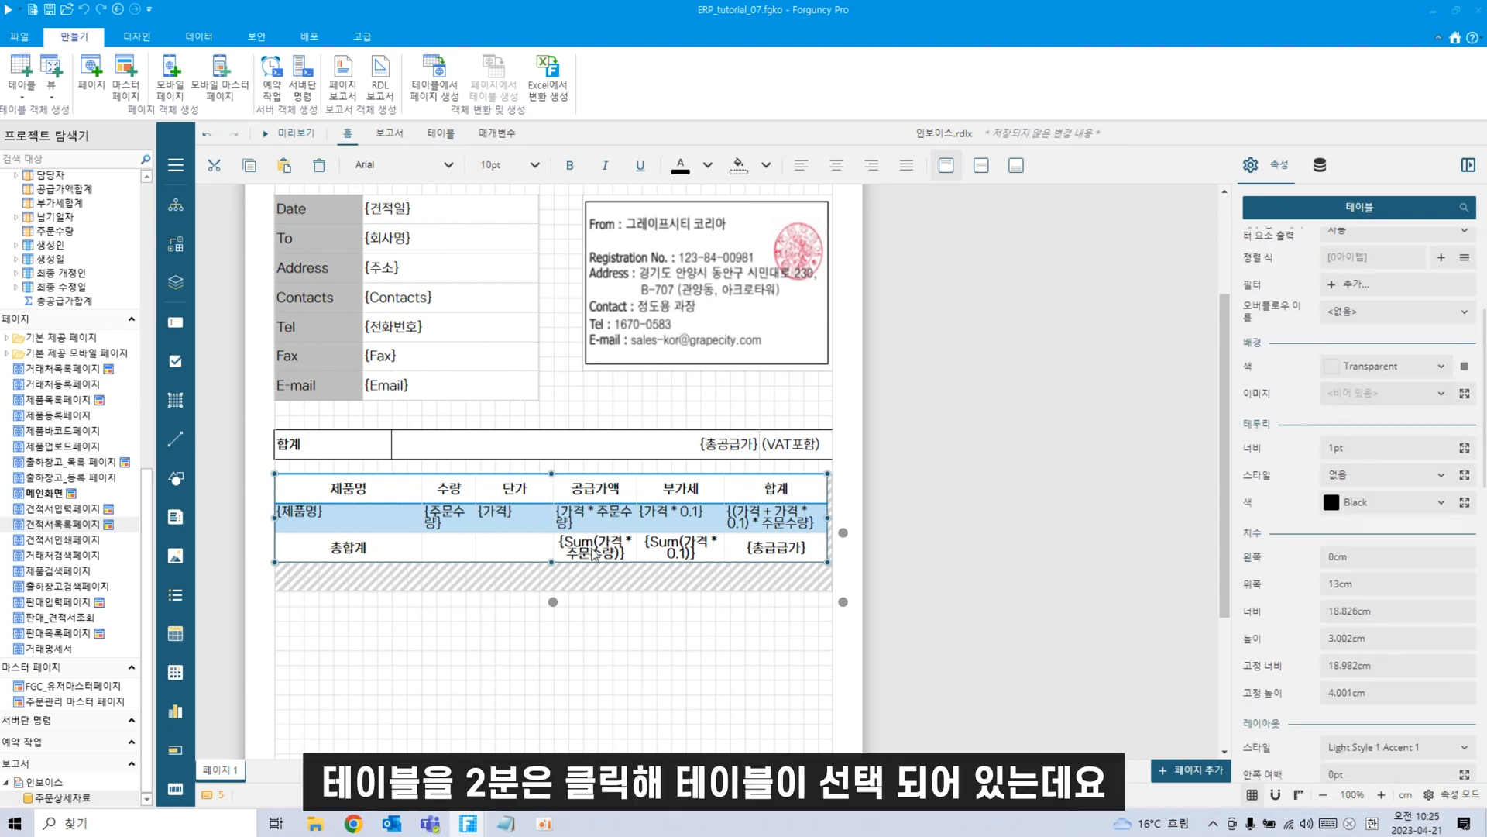
left_click(341, 548)
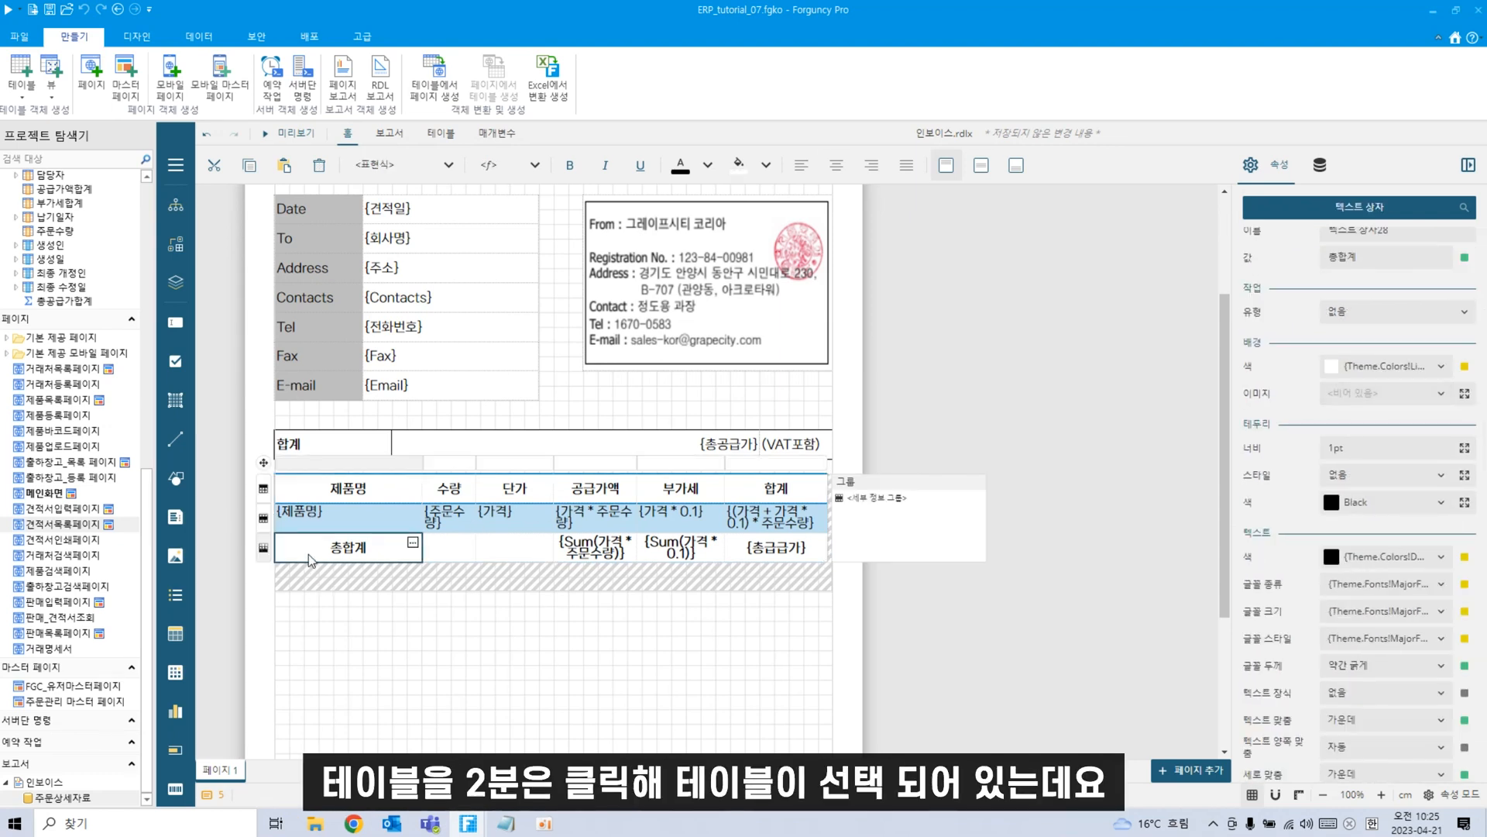
left_click(265, 467)
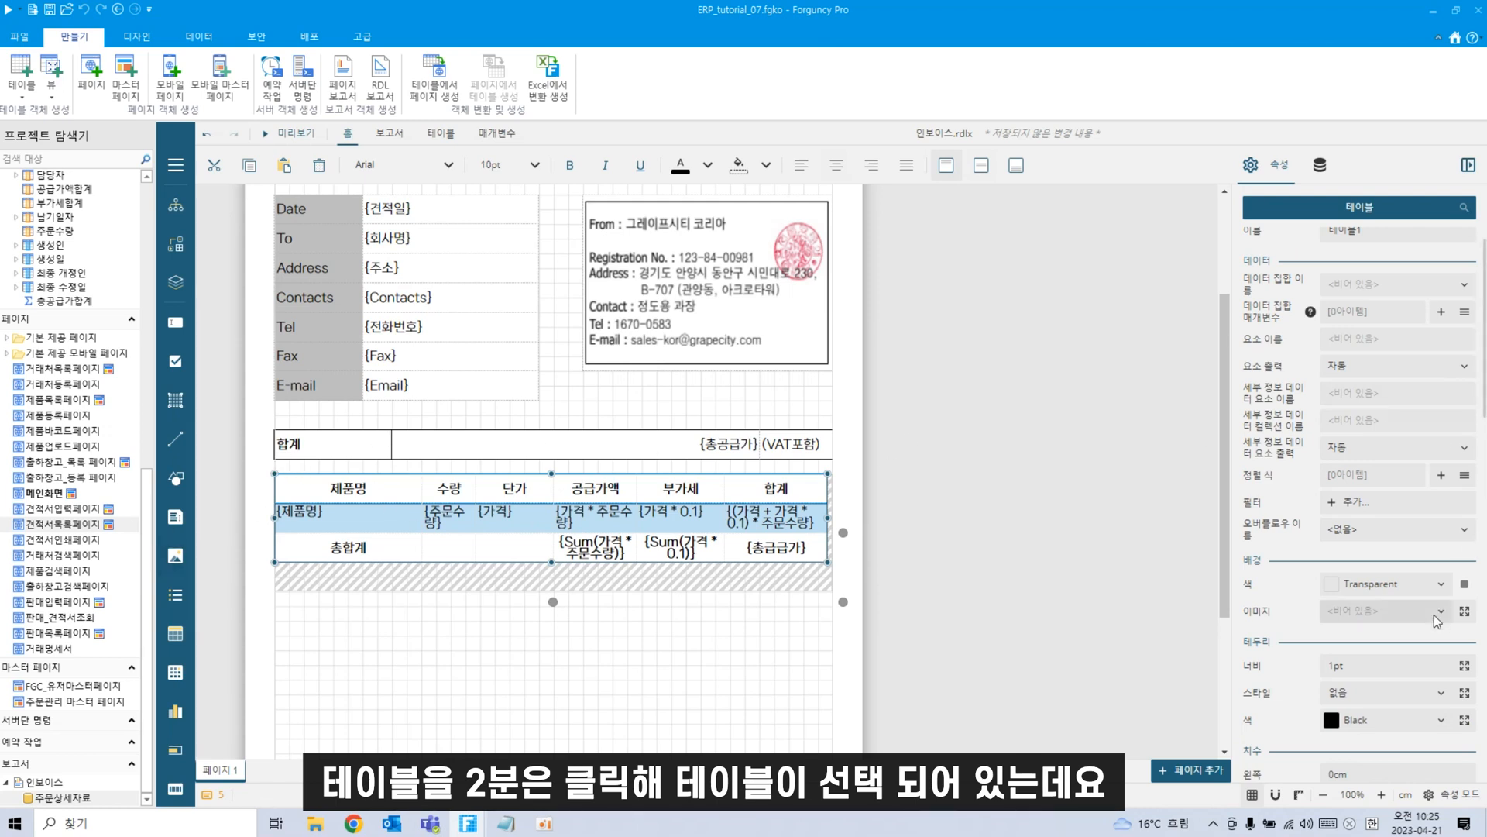
scroll(1434, 615, "down", 3)
scroll(1437, 610, "down", 5)
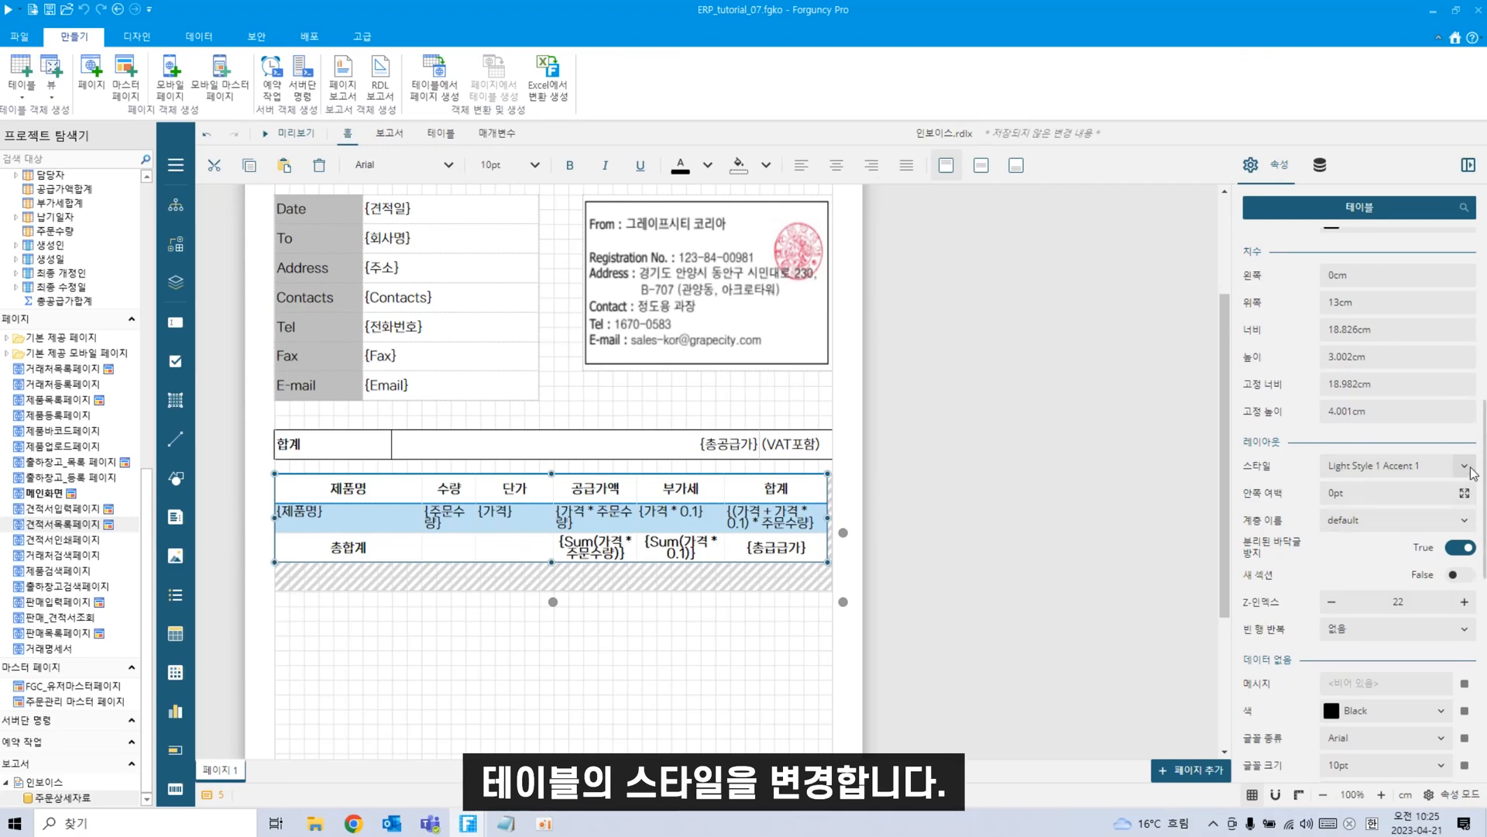
left_click(1466, 468)
scroll(1384, 591, "down", 1)
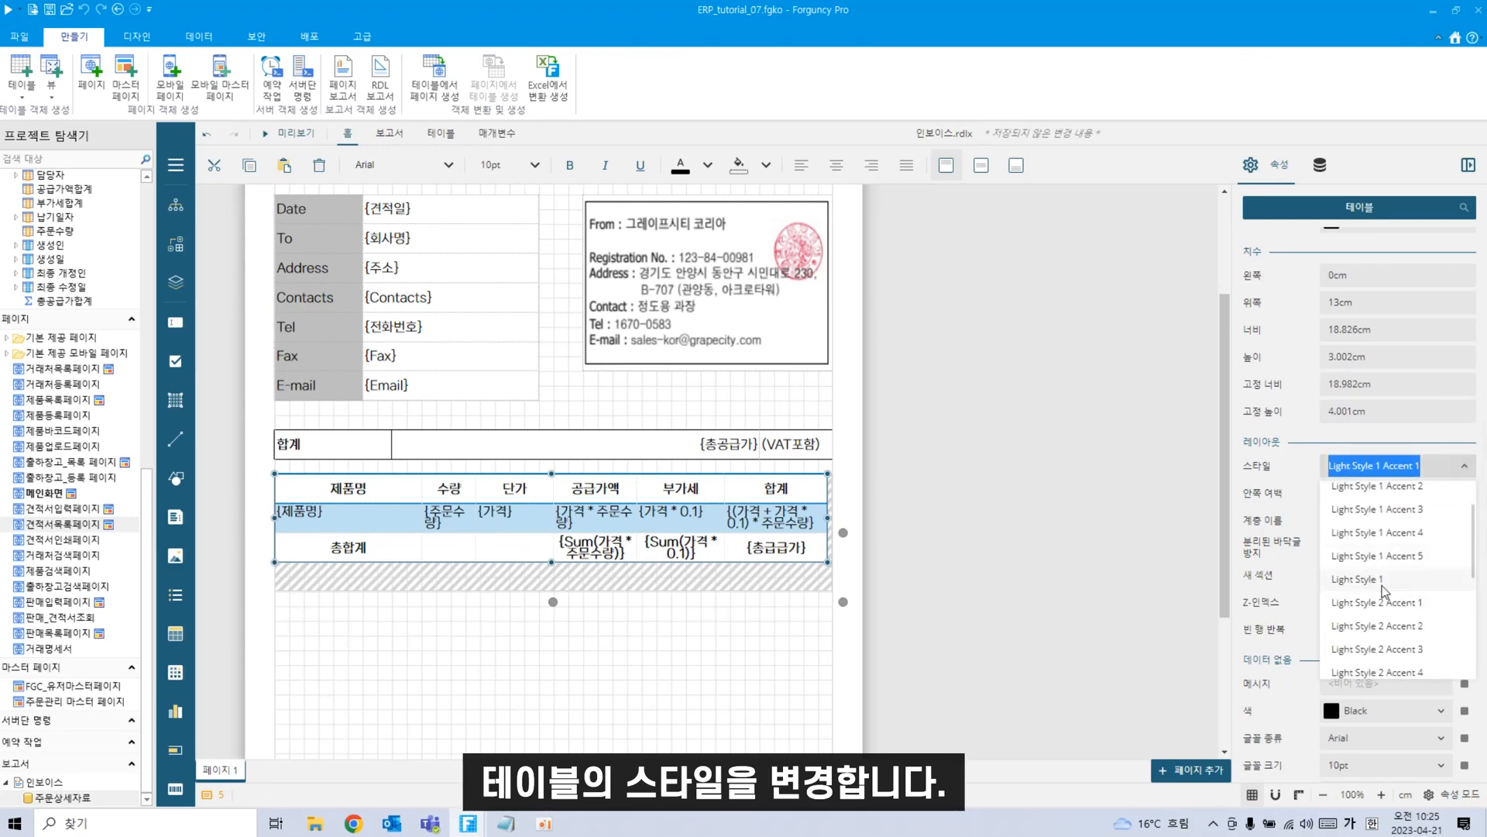
scroll(1391, 612, "down", 2)
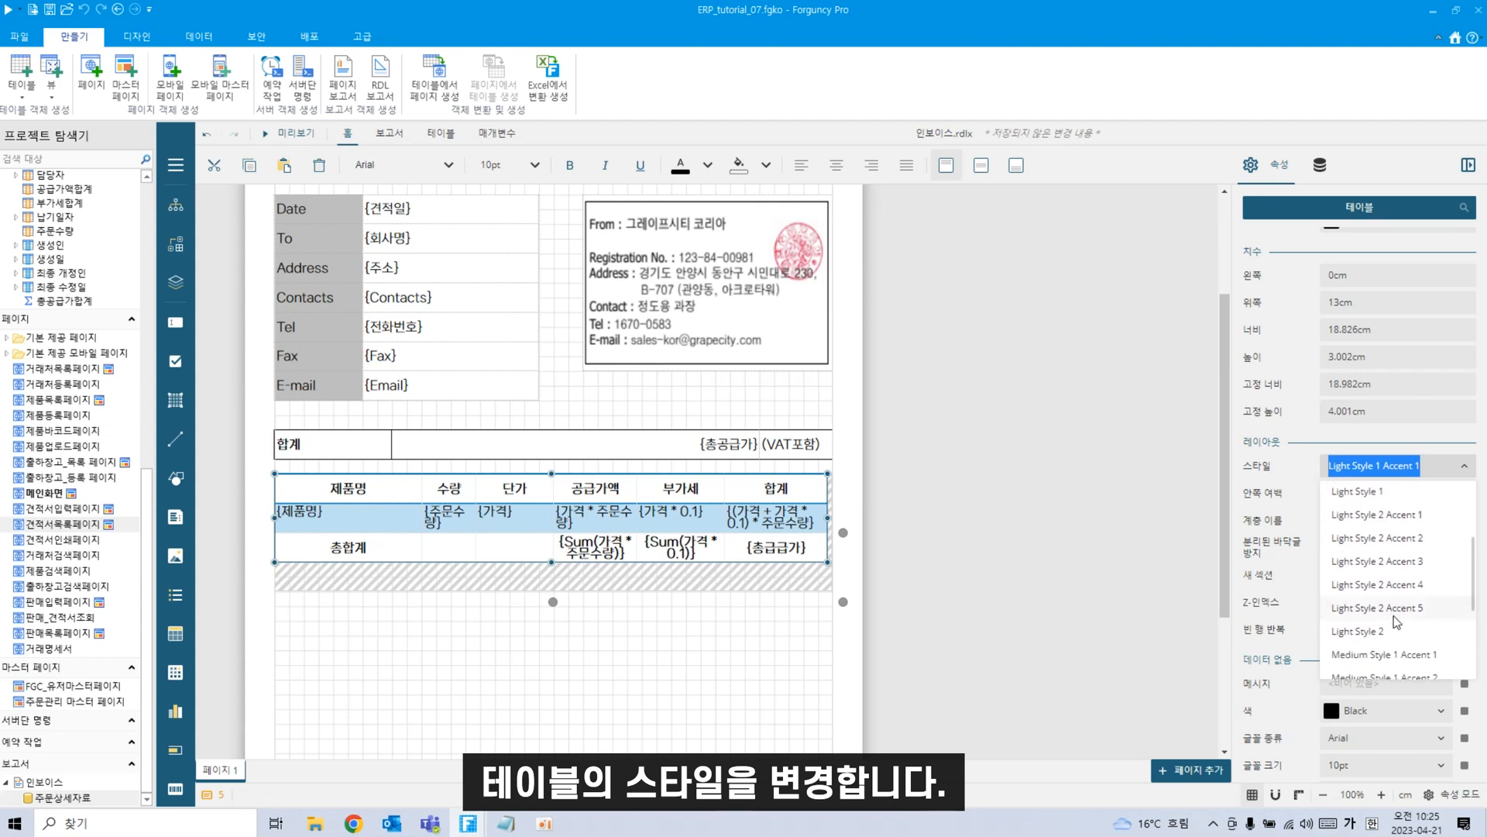
left_click(1387, 630)
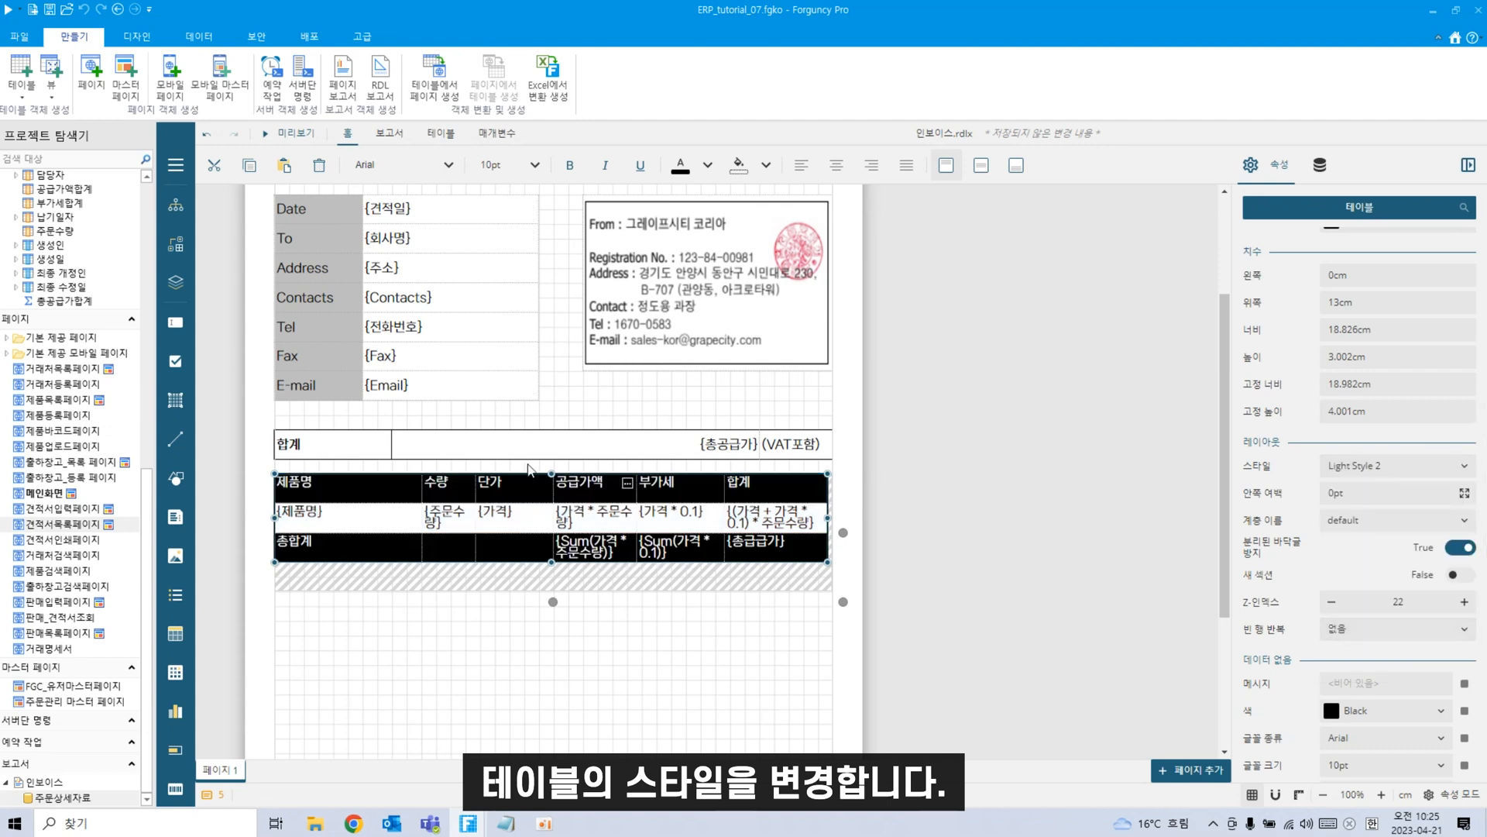
Select the table's header row and show its 텍스트 상자 properties.
left_click(348, 500)
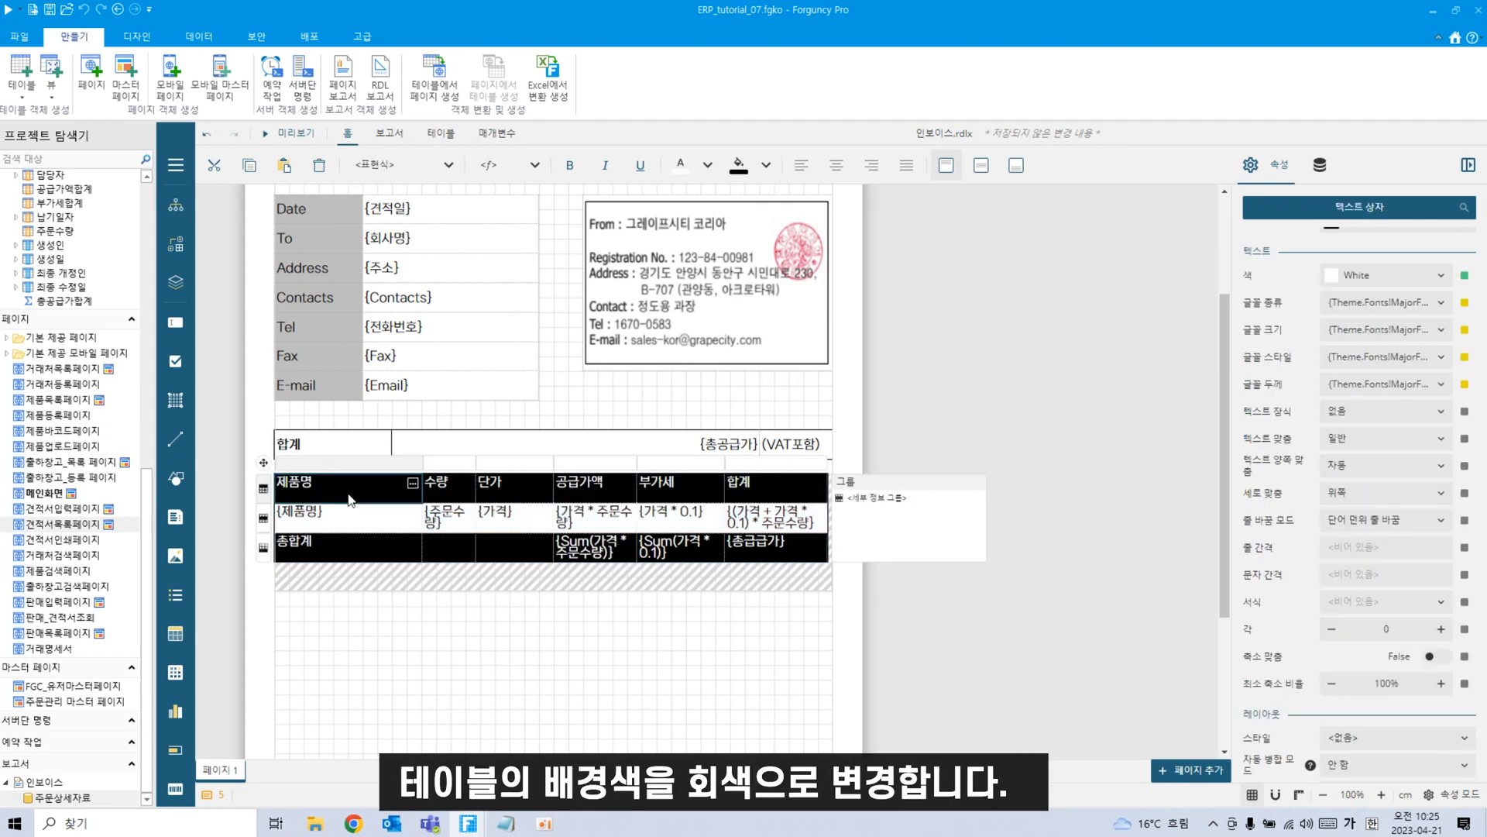
left_click(264, 488)
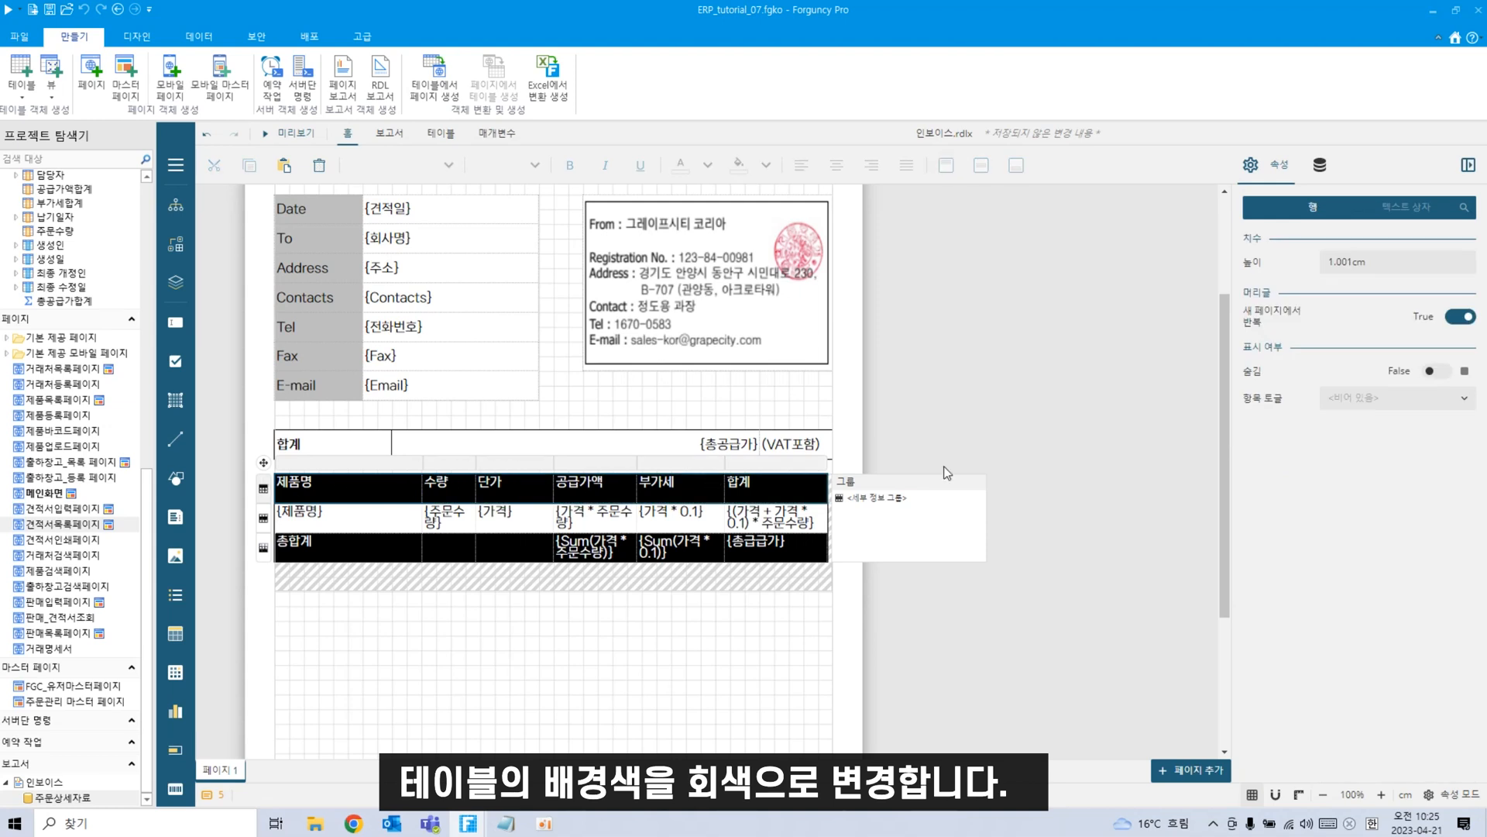
left_click(1402, 207)
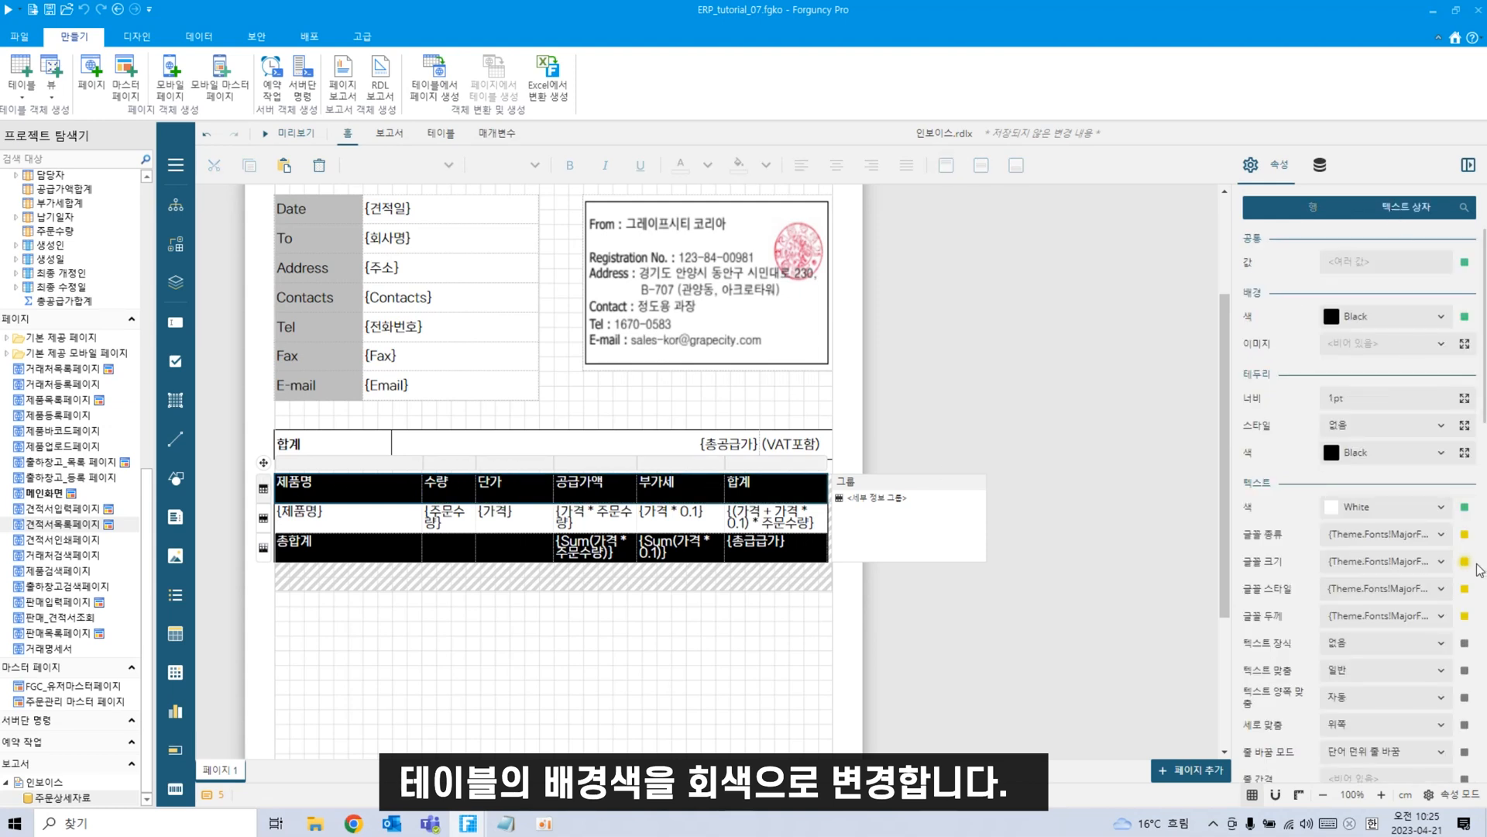
Set the header row's 배경 색 to dark grey.
left_click(1441, 318)
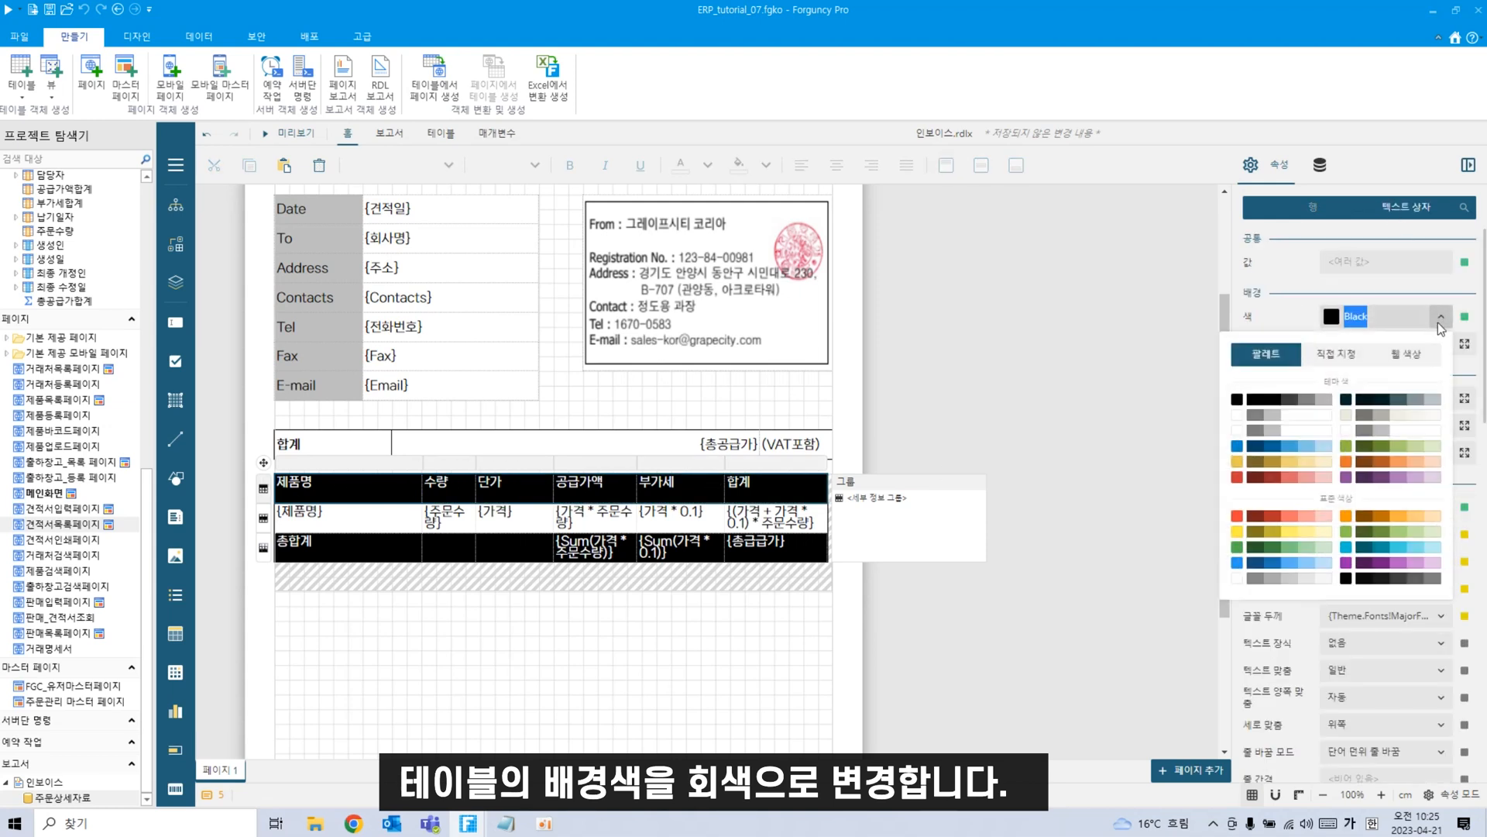
left_click(1272, 419)
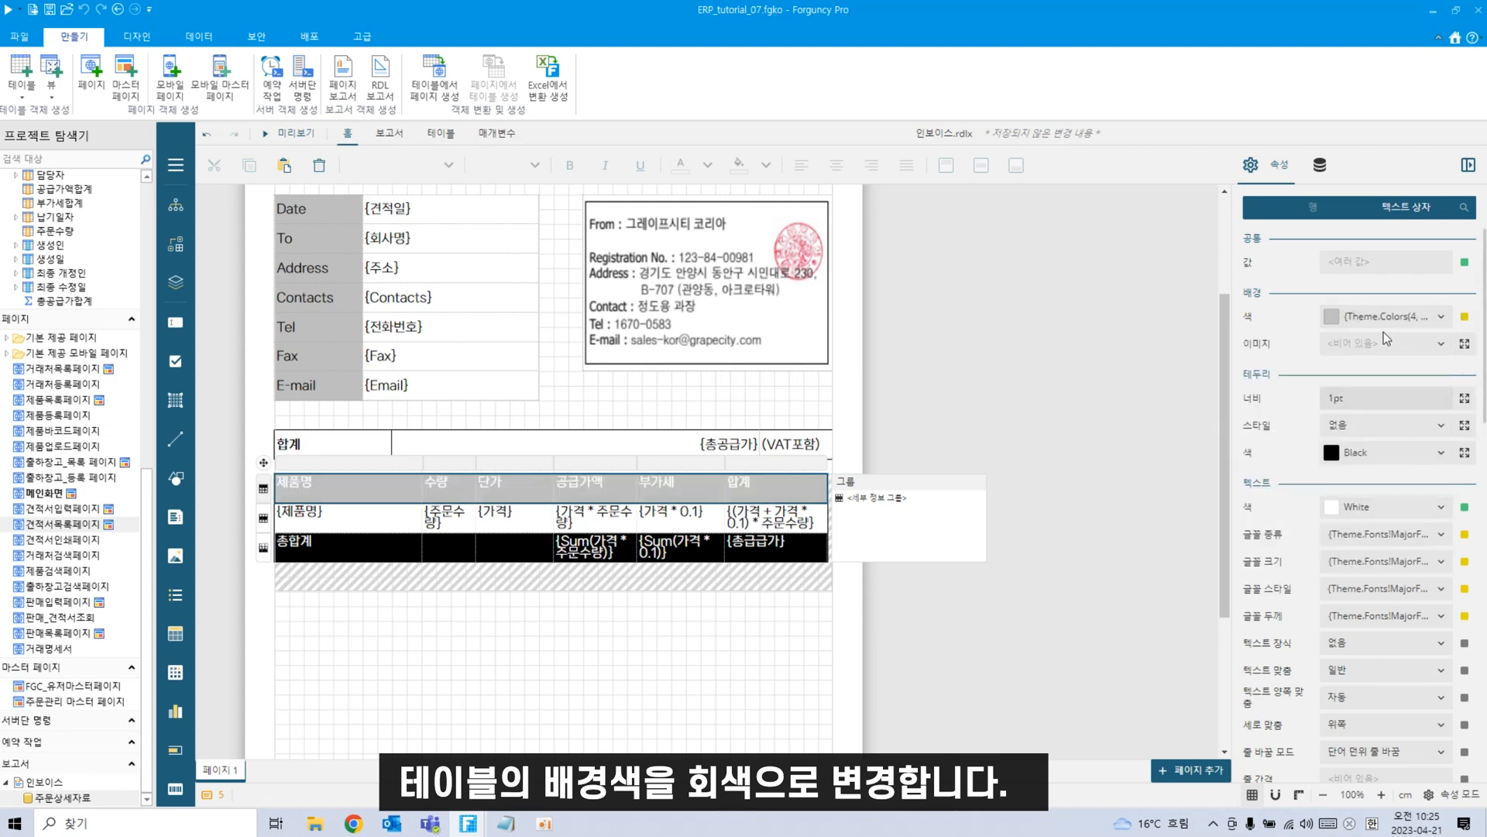
left_click(1441, 316)
left_click(1258, 416)
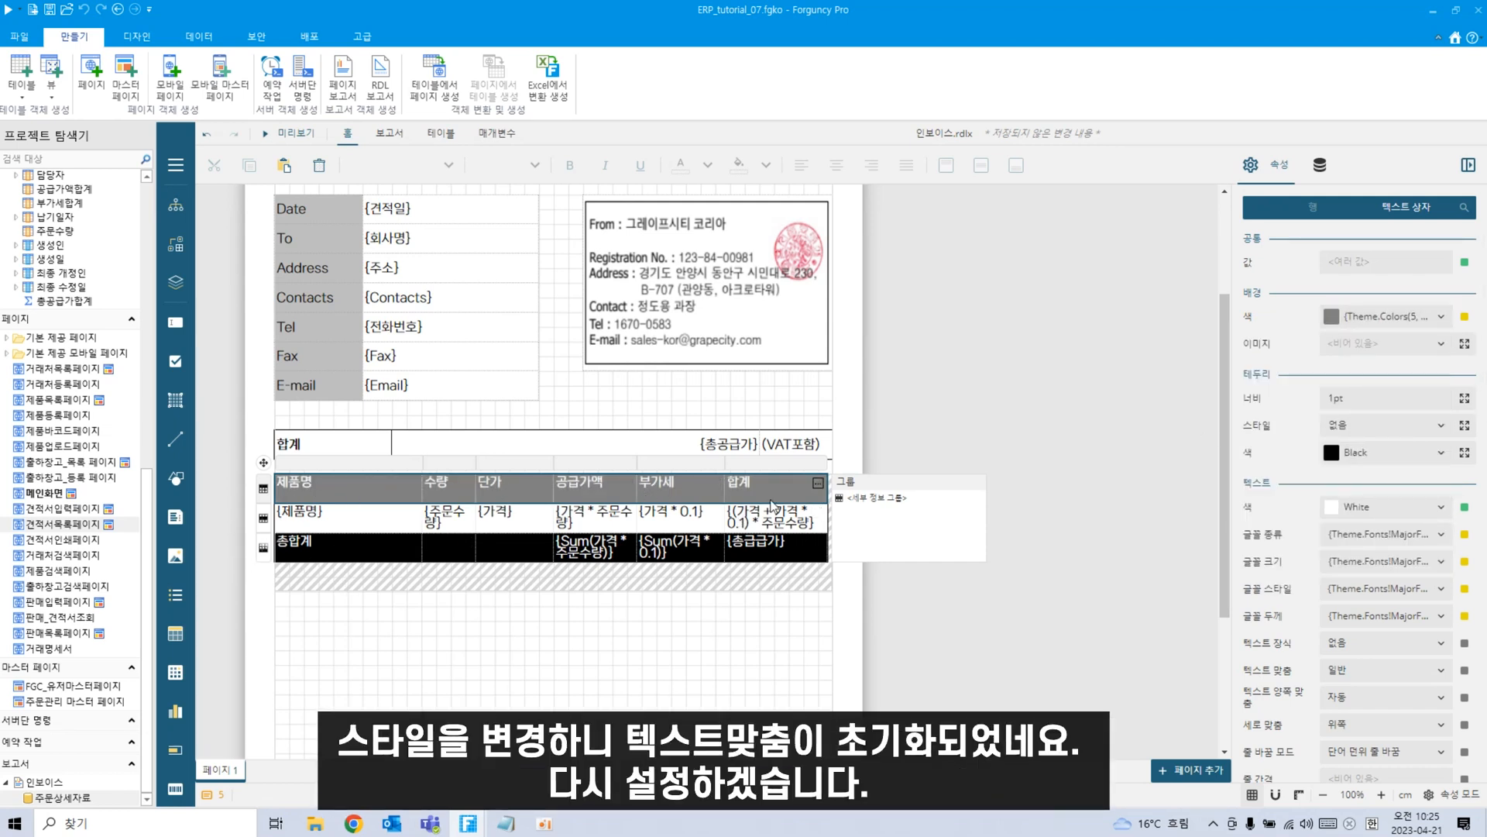
Give the 총합계 total row a light grey background and reselect the header row.
left_click(263, 549)
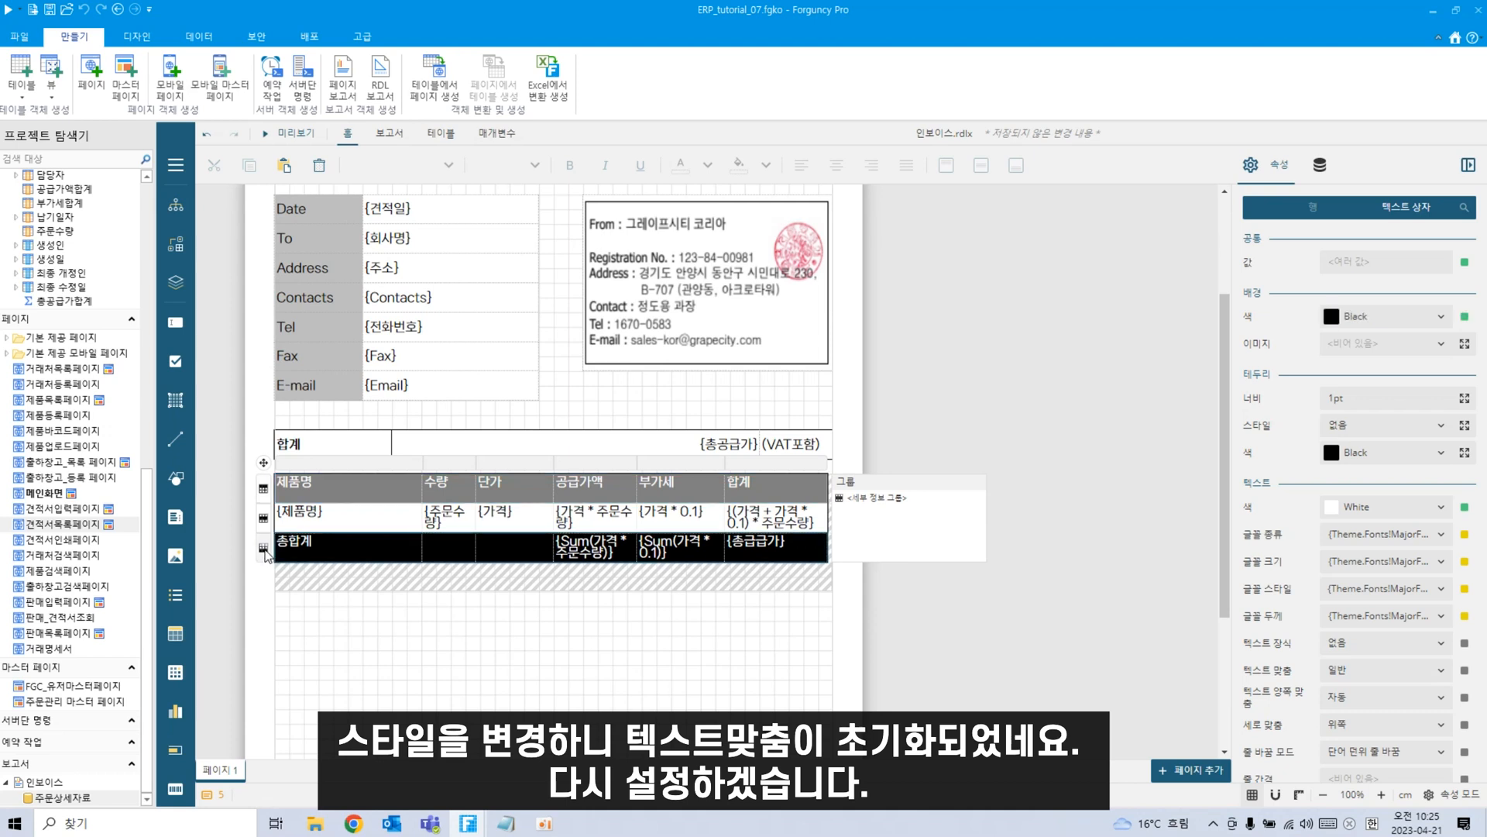
left_click(1440, 318)
left_click(1273, 416)
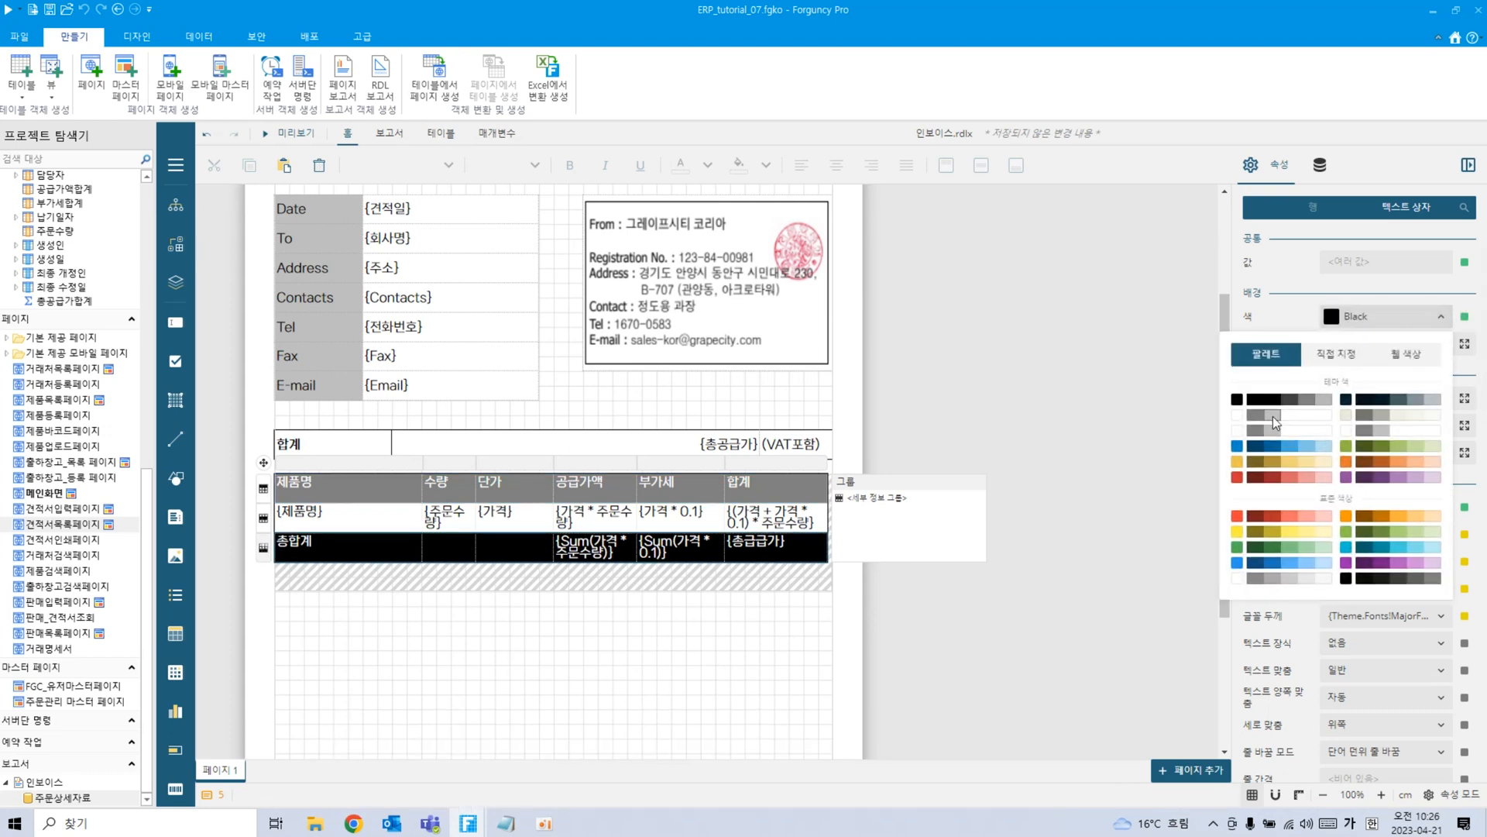
left_click(606, 705)
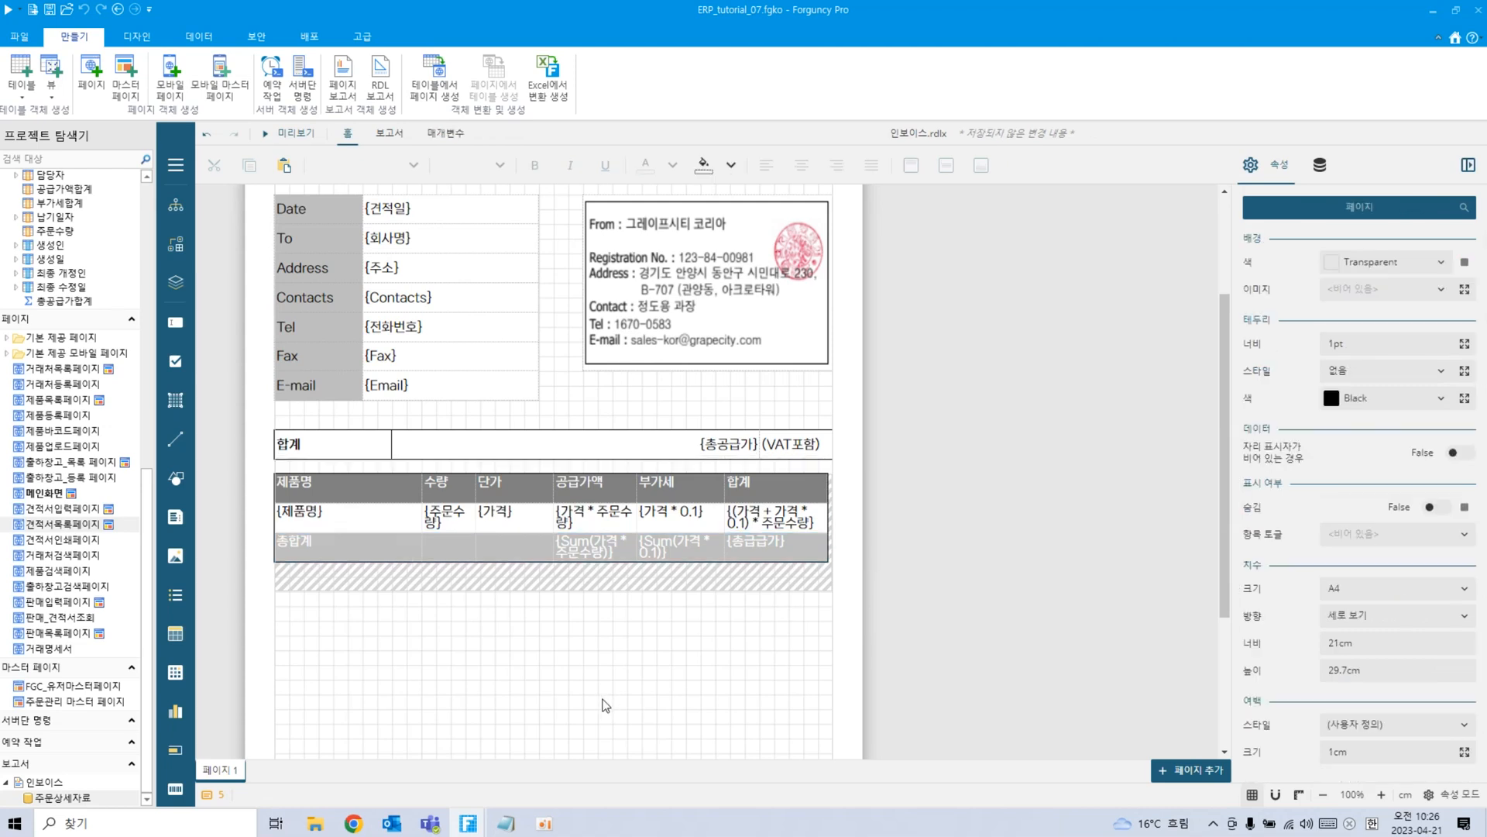
left_click(350, 489)
left_click(263, 491)
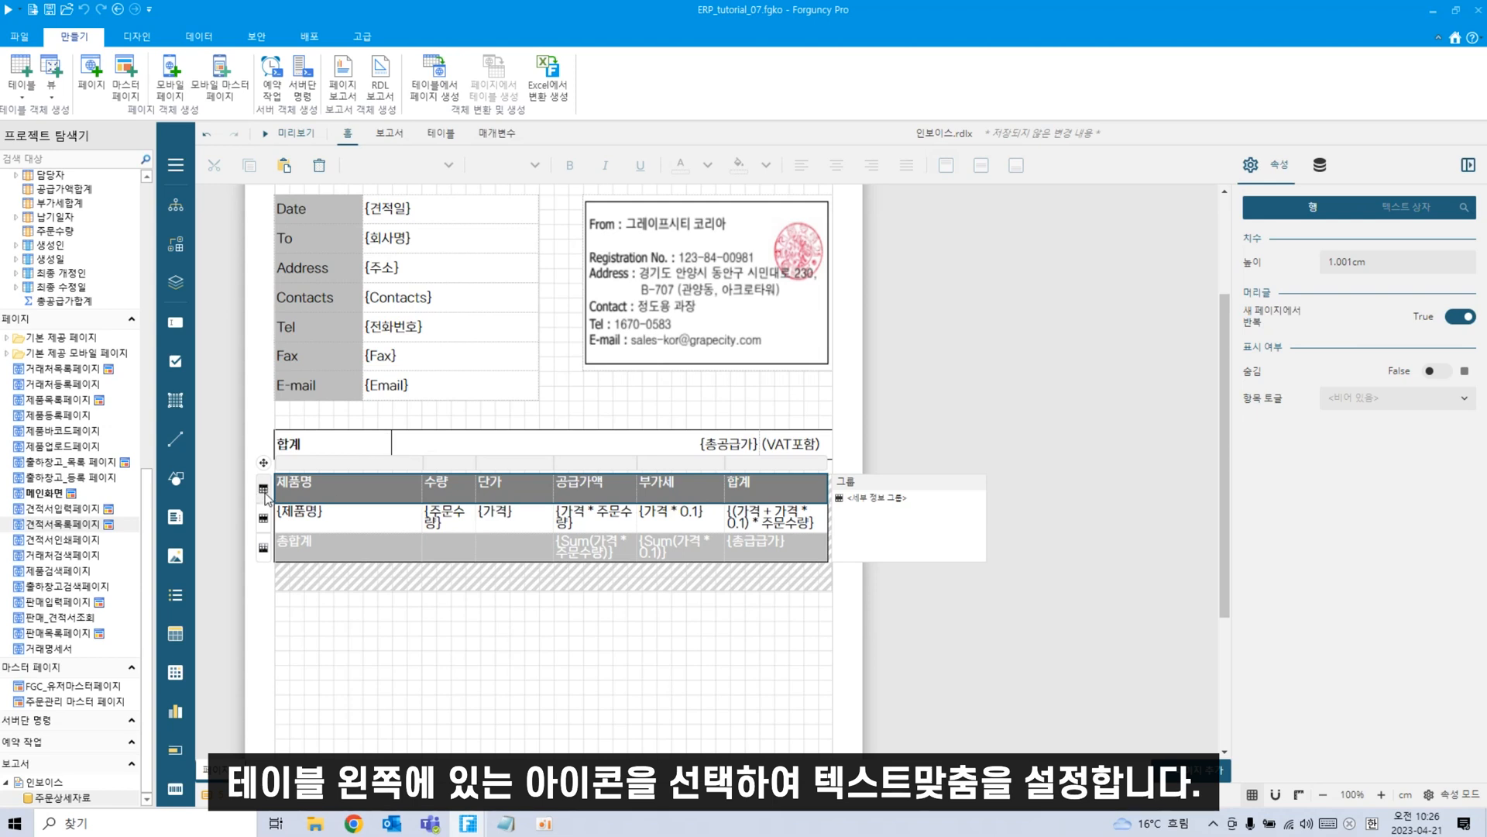
Set the header row's 텍스트 맞춤 and 세로 맞춤 both to 가운데, keeping justification 자동.
left_click(1407, 208)
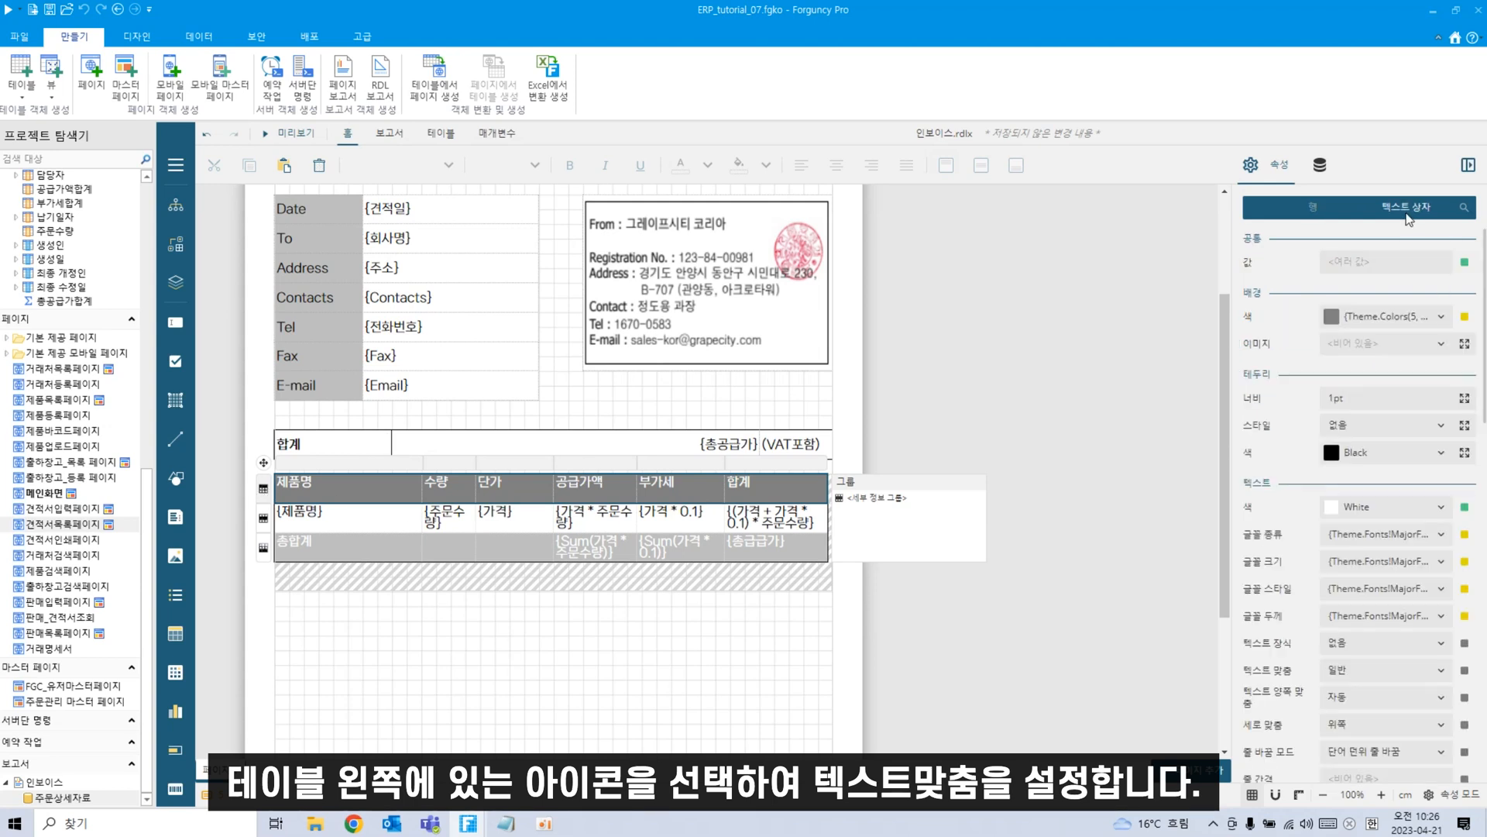
scroll(1410, 645, "down", 2)
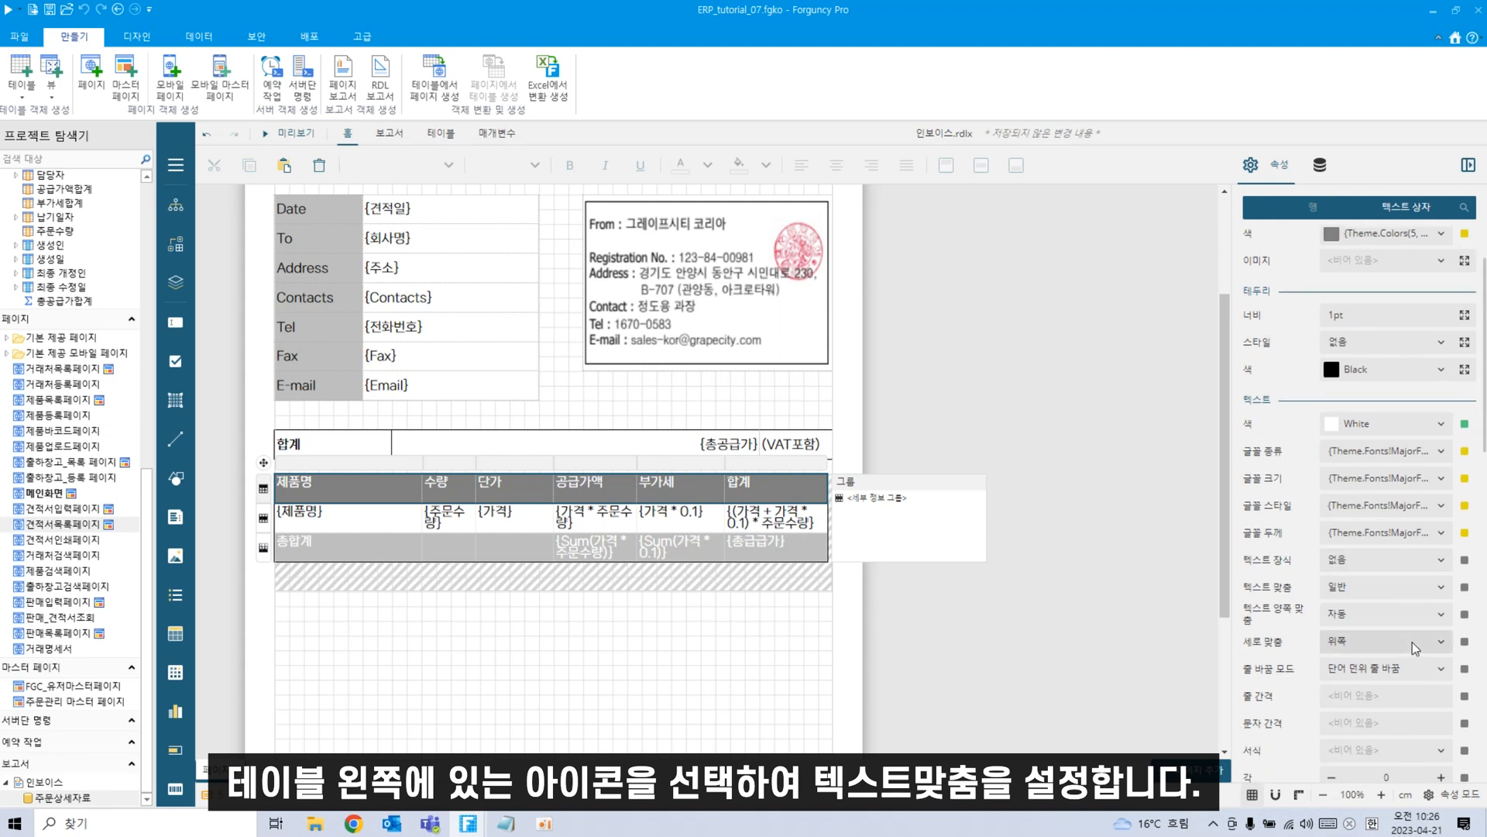
left_click(1441, 589)
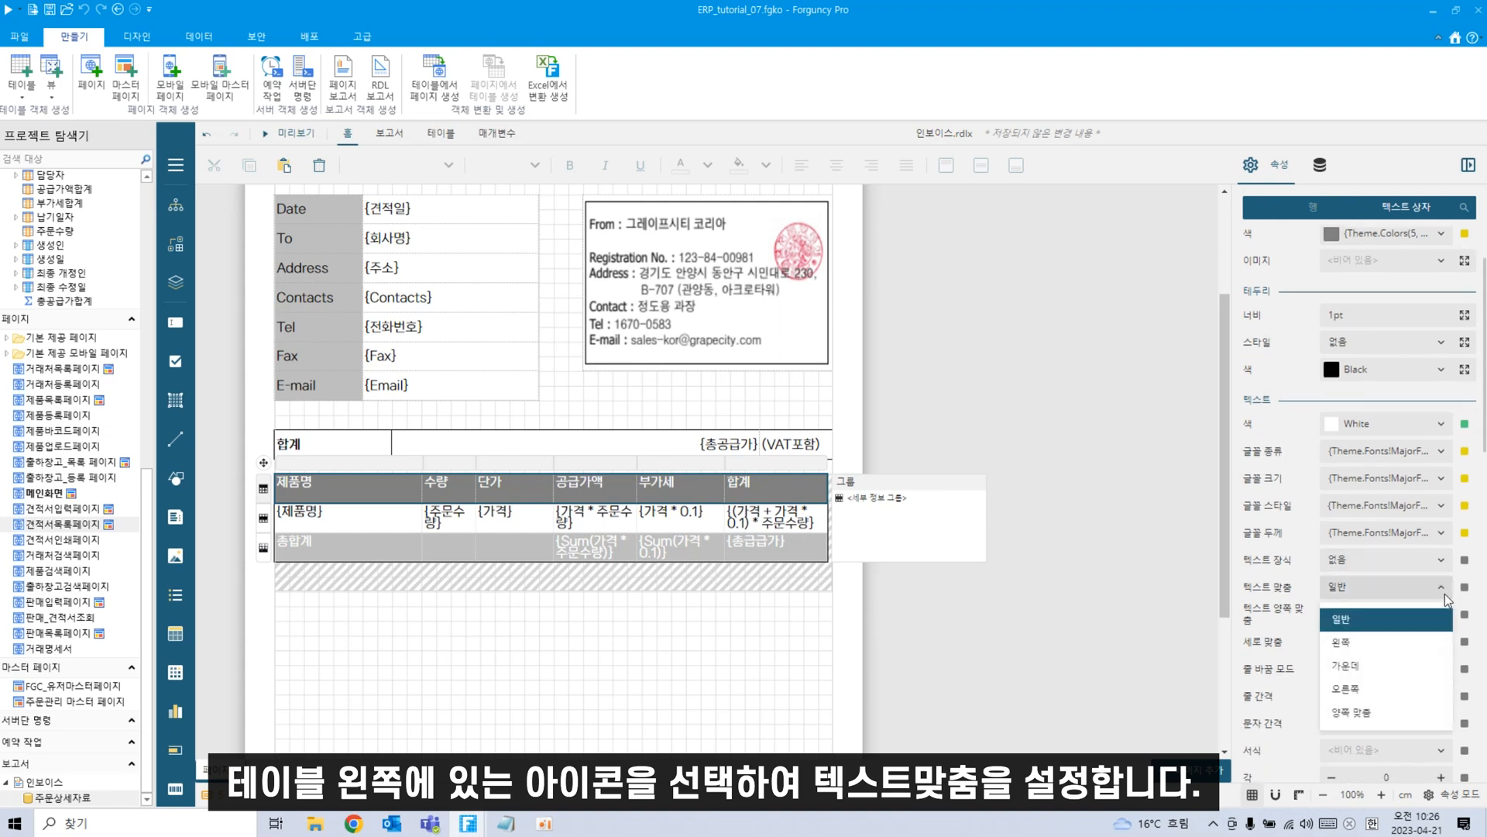
left_click(1365, 656)
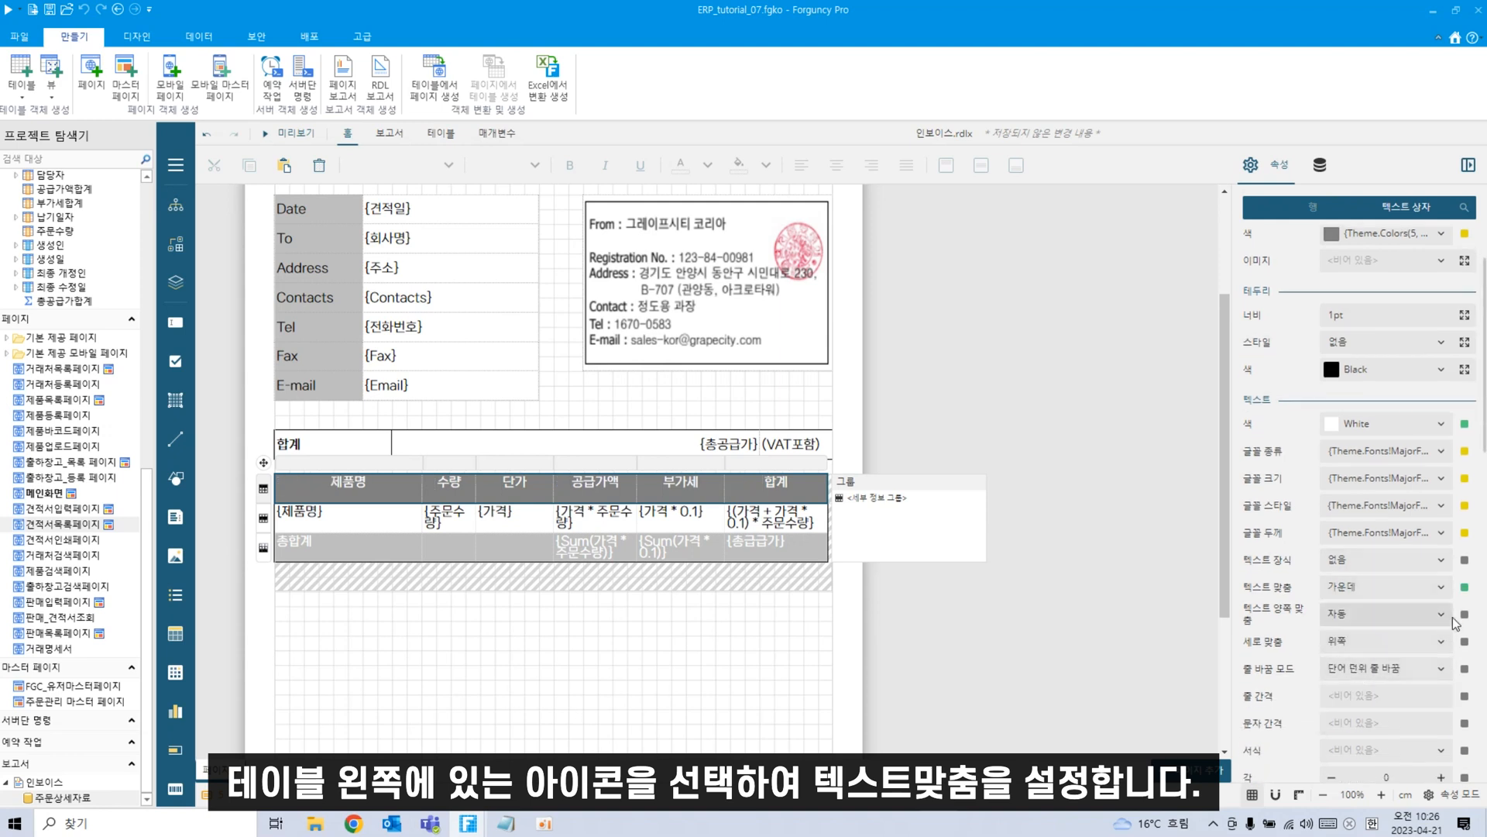
left_click(1446, 619)
left_click(1415, 626)
left_click(1445, 645)
left_click(1337, 693)
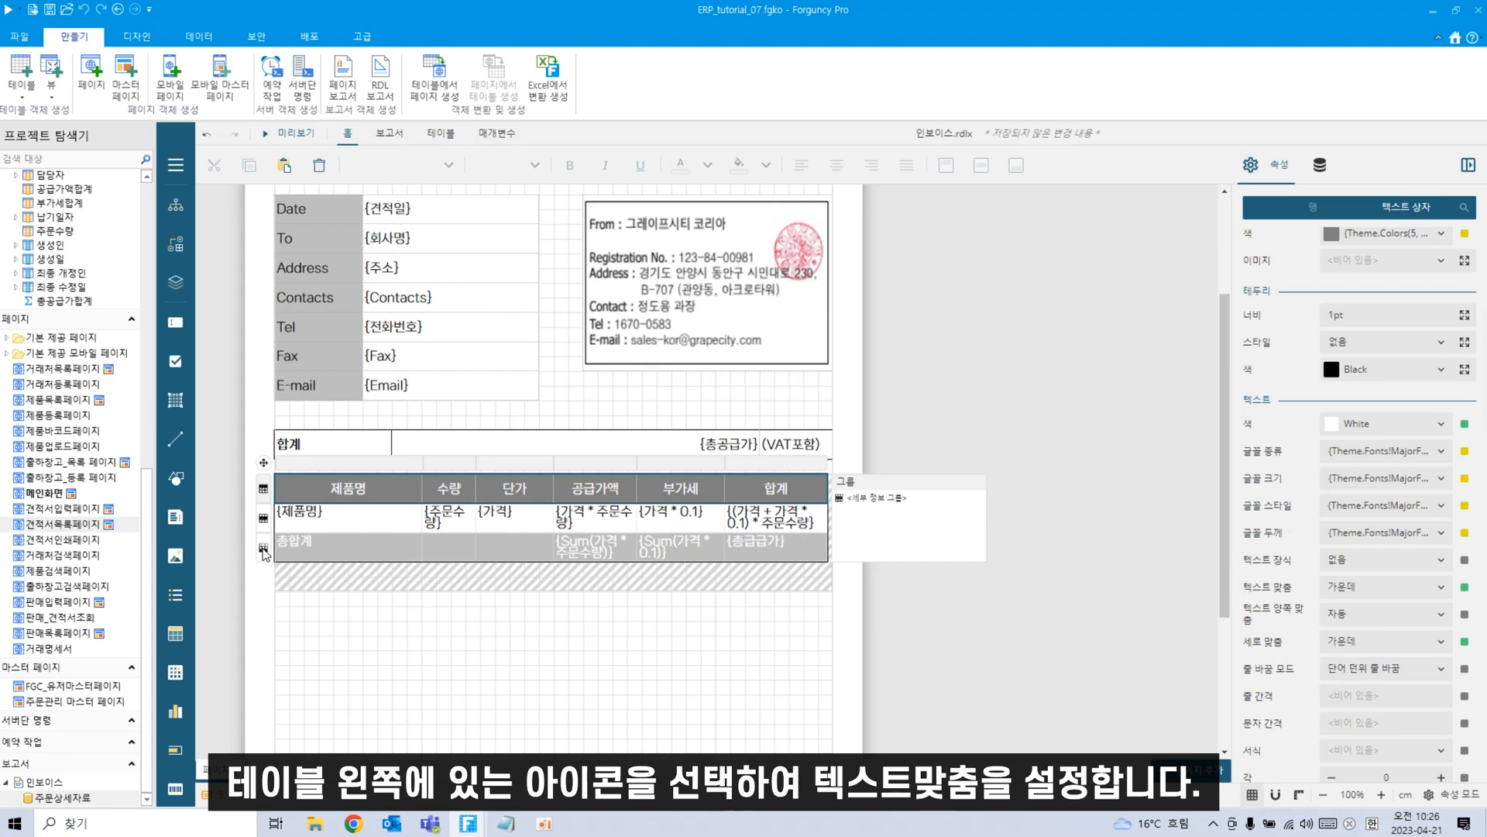
left_click(263, 548)
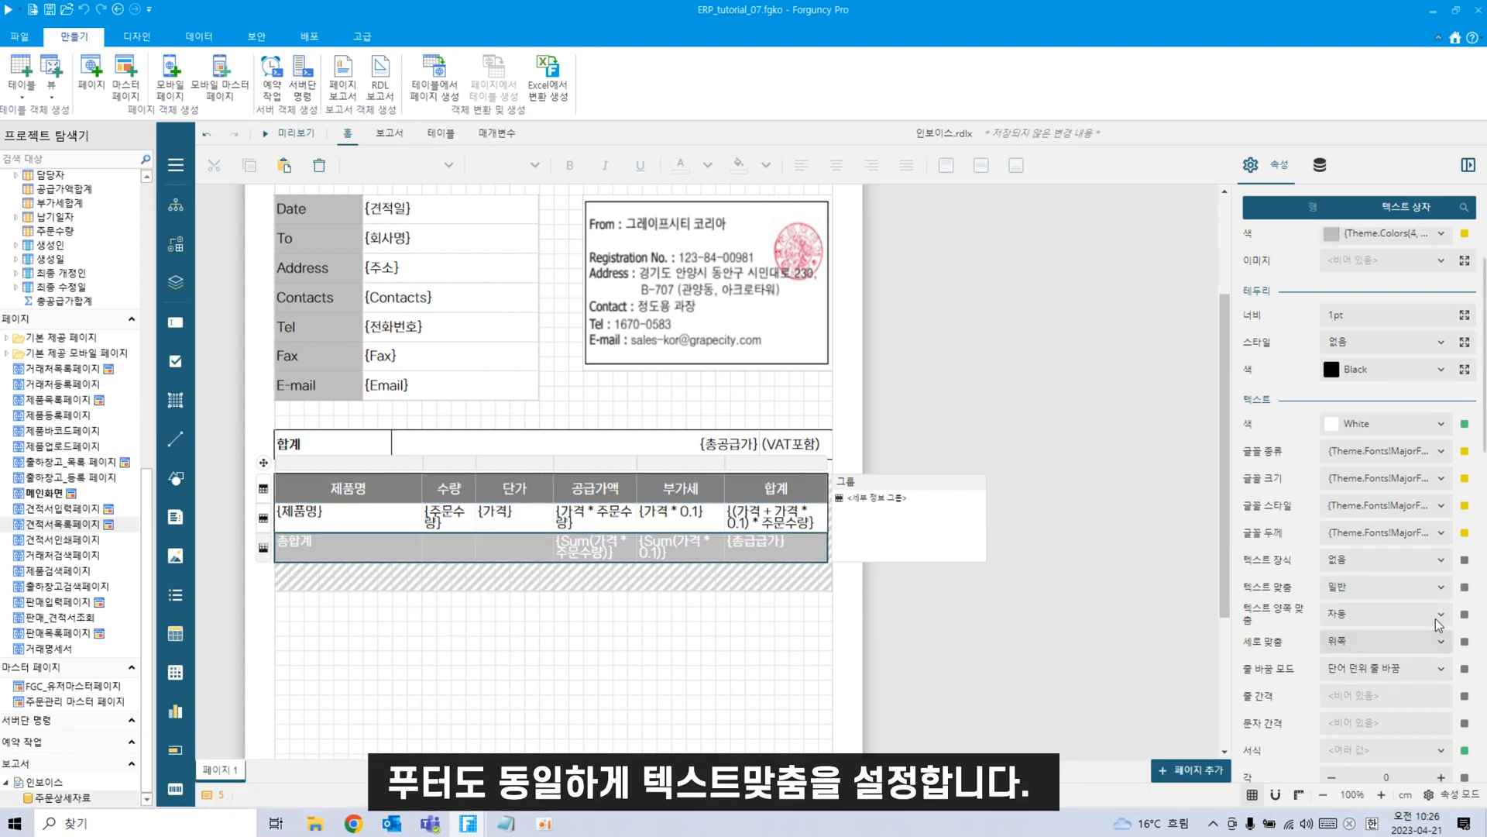
Centre the 총합계 row text horizontally, leaving text decoration at 없음.
left_click(1443, 565)
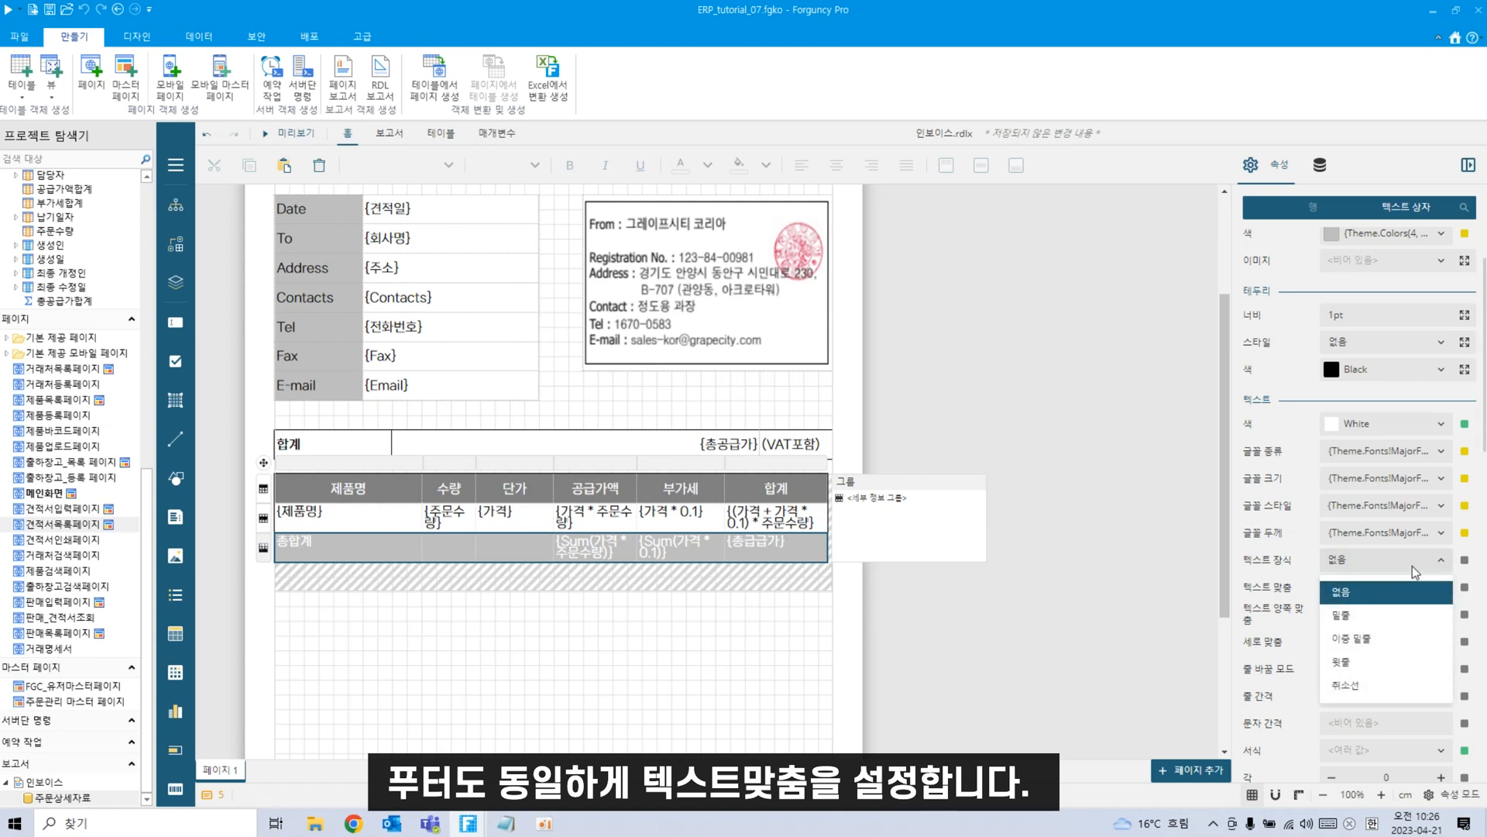
left_click(1412, 569)
left_click(1387, 587)
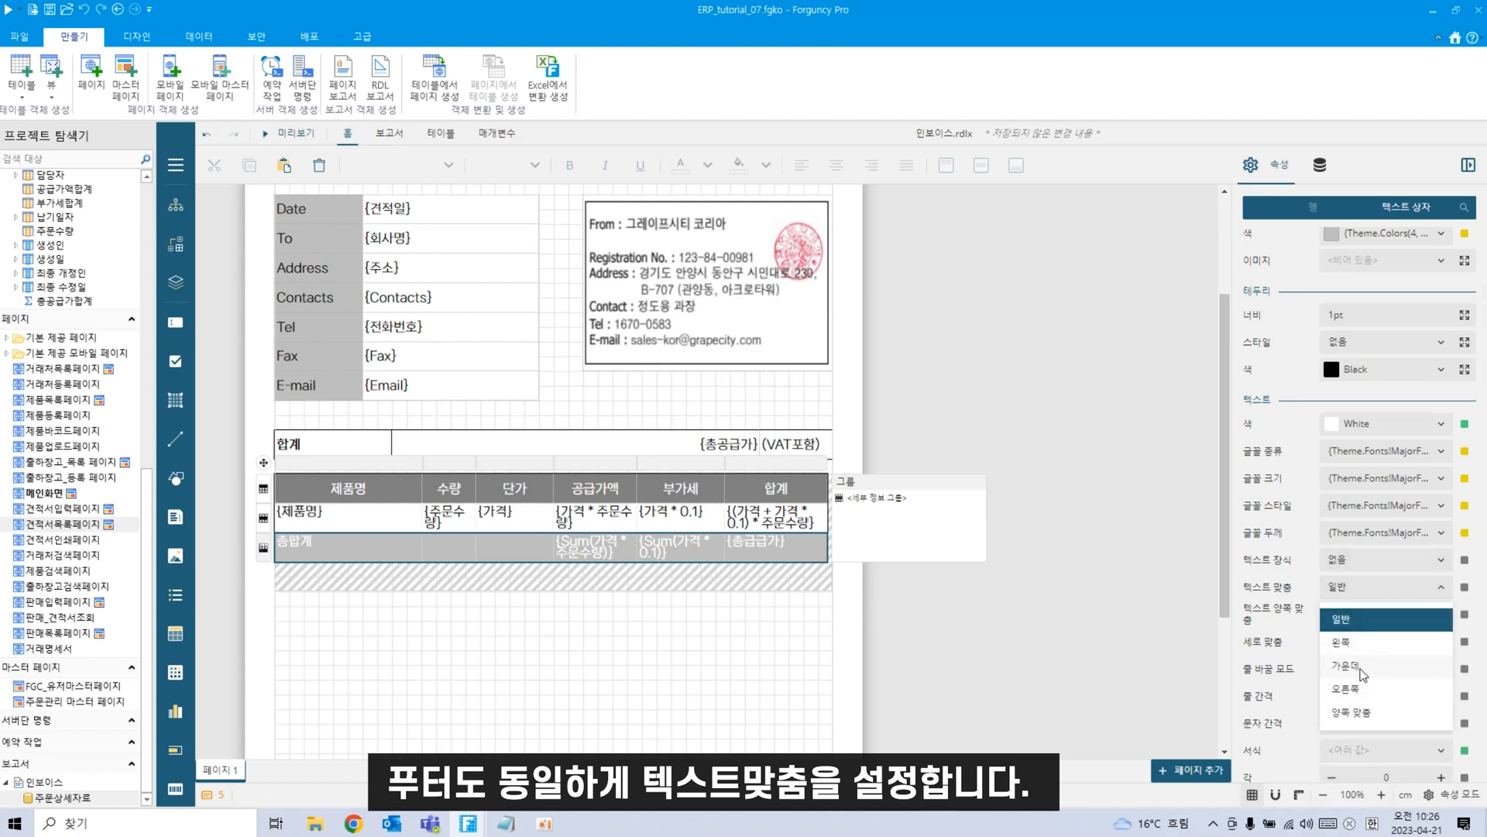
left_click(1362, 672)
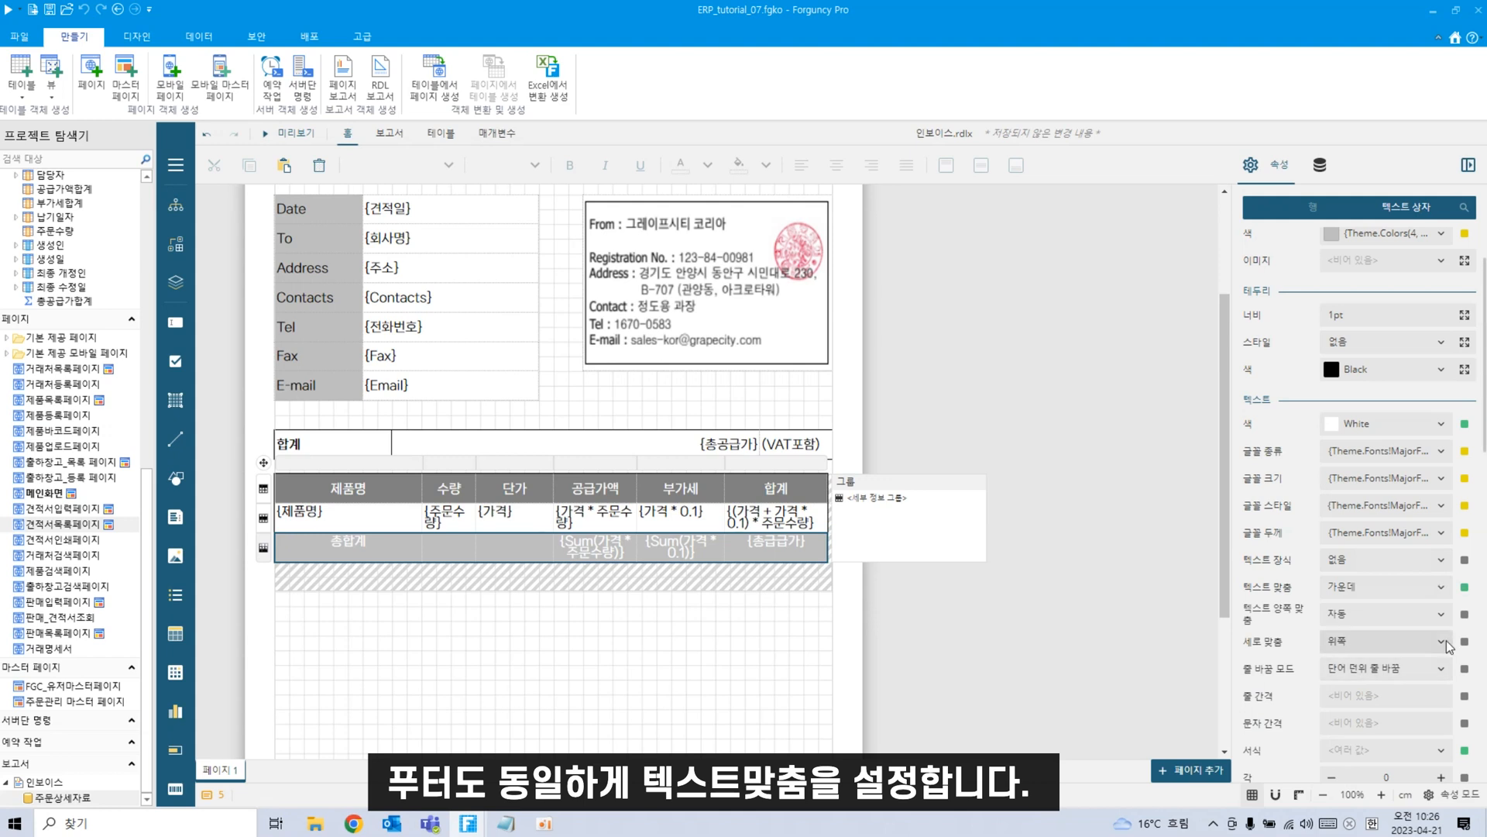
left_click(590, 722)
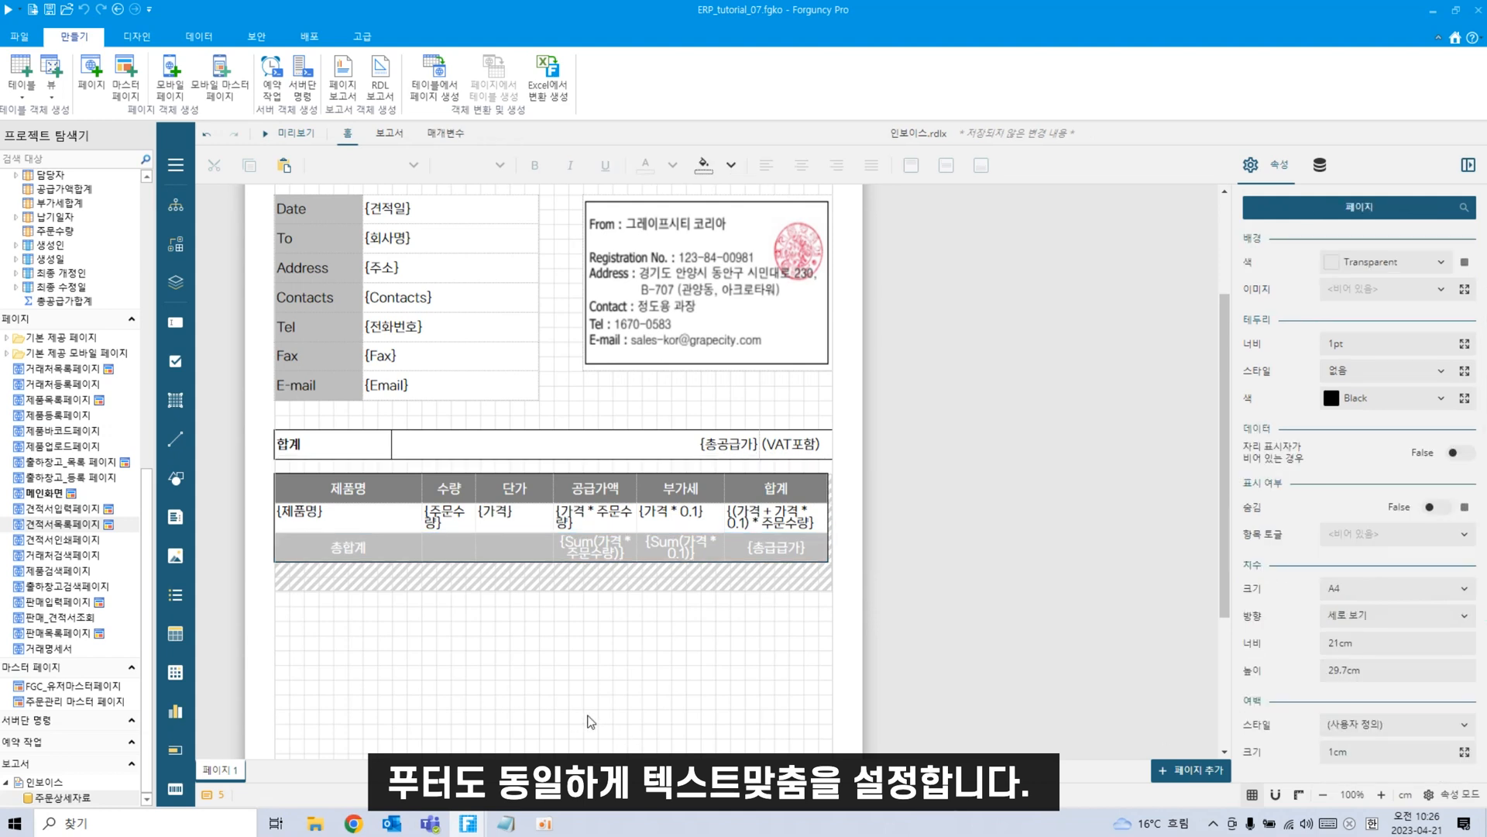
Make the 총합계 row text black with 약간 굵게 font weight.
left_click(364, 551)
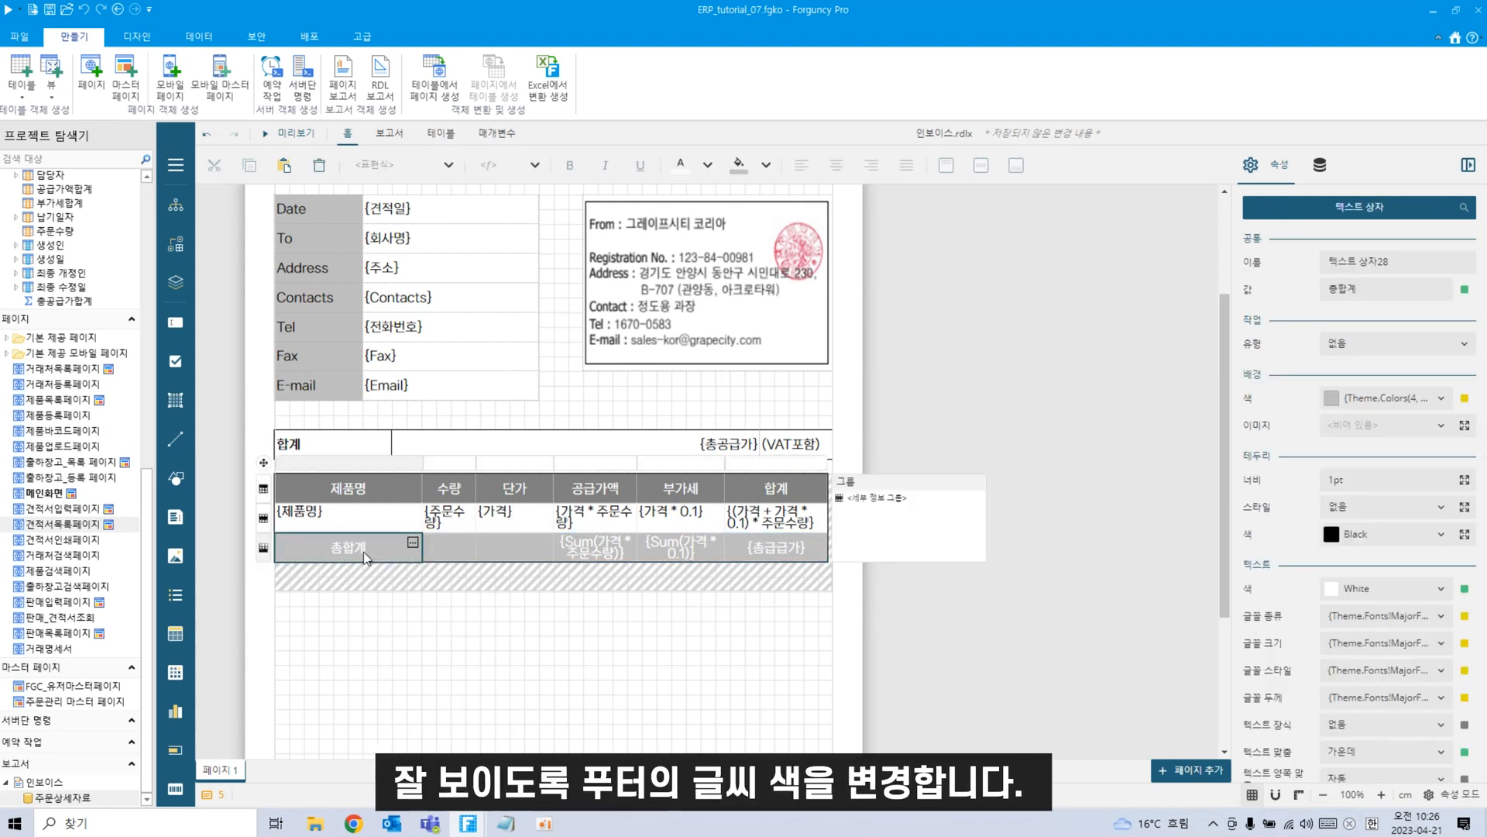
left_click(263, 548)
left_click(1395, 209)
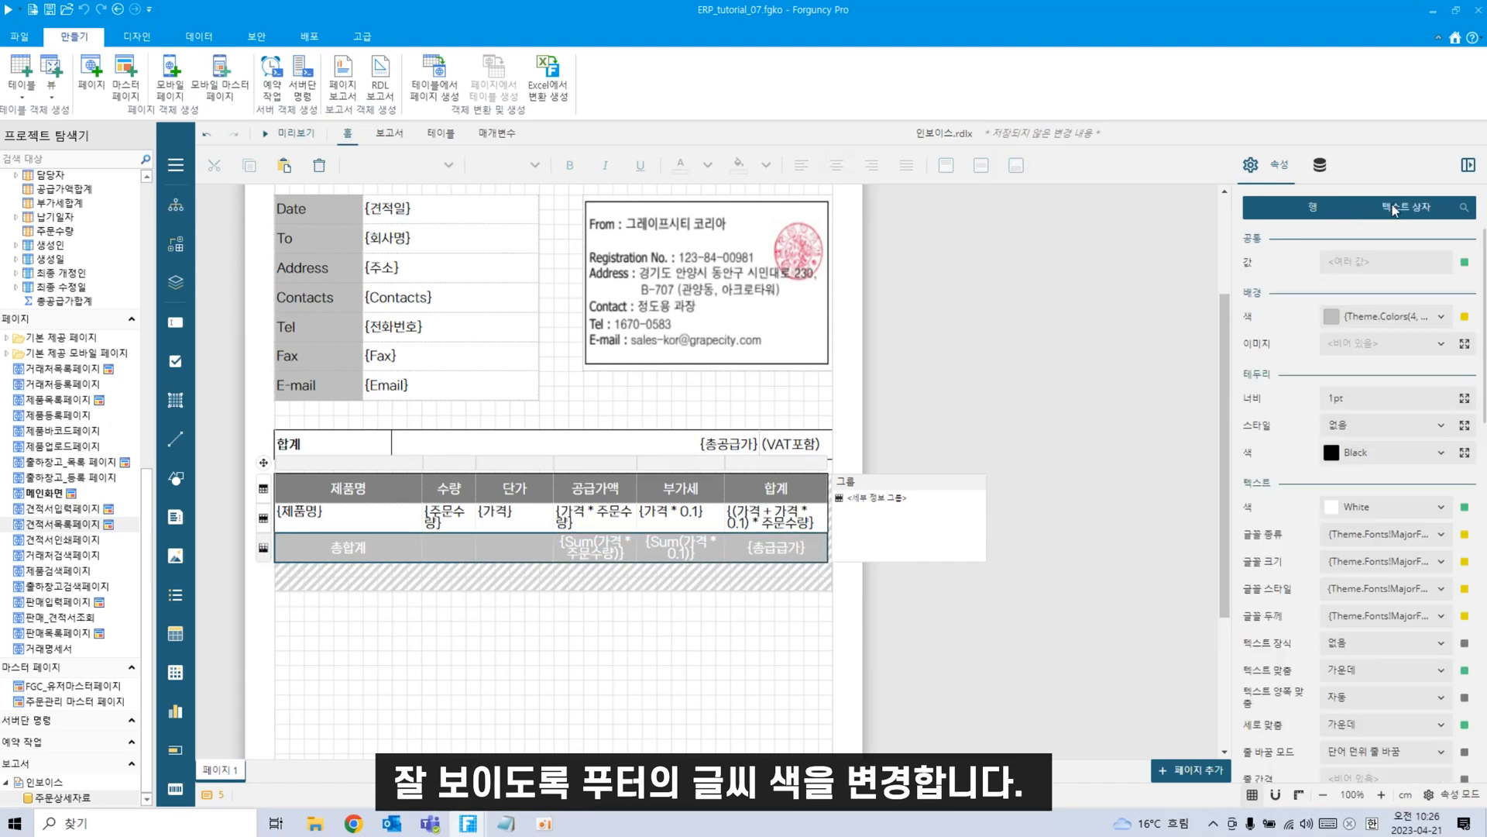
left_click(1439, 508)
left_click(1237, 589)
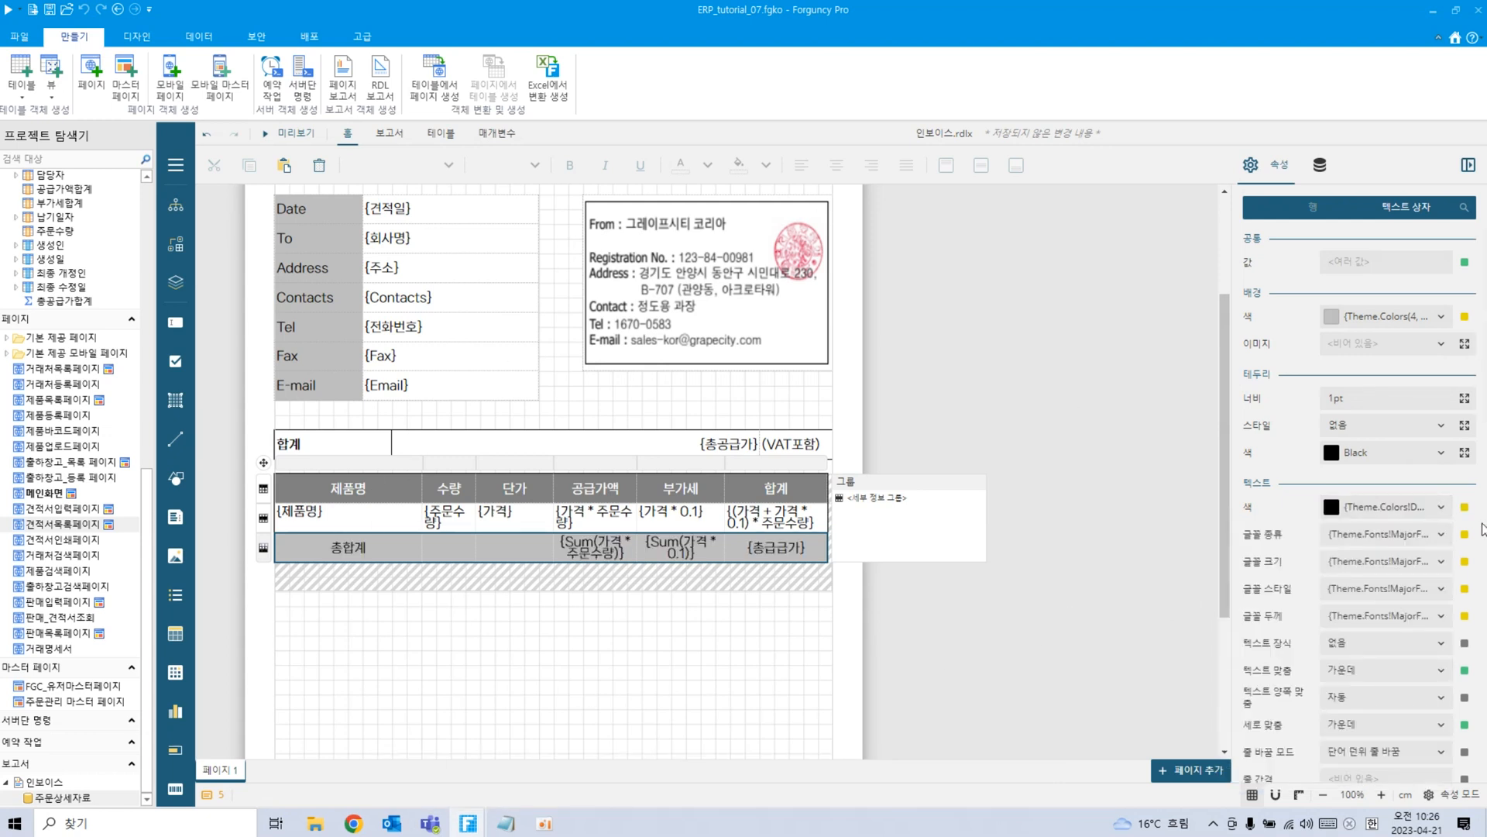
left_click(1433, 618)
left_click(1387, 563)
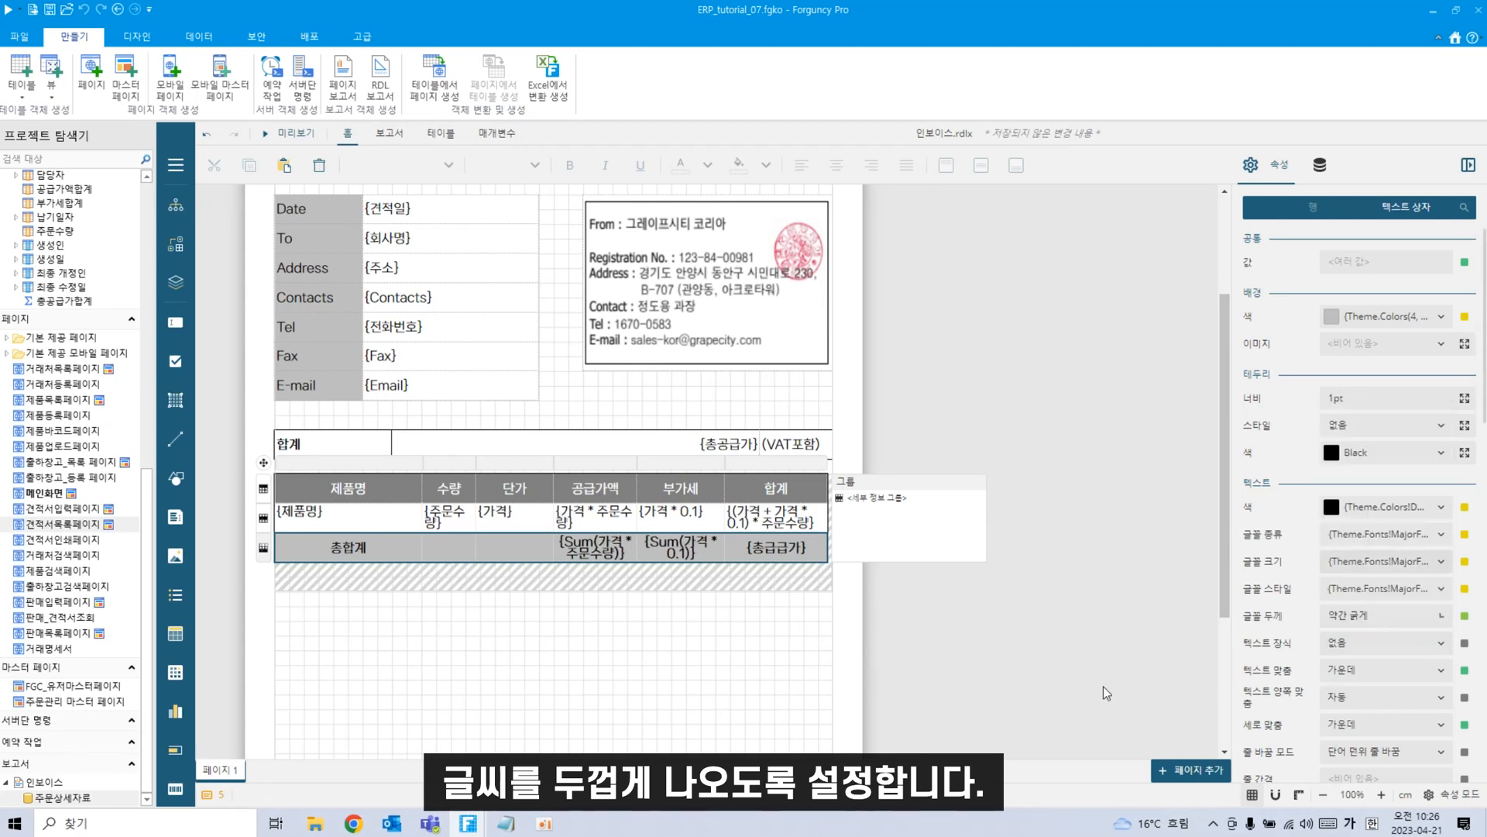
left_click(647, 732)
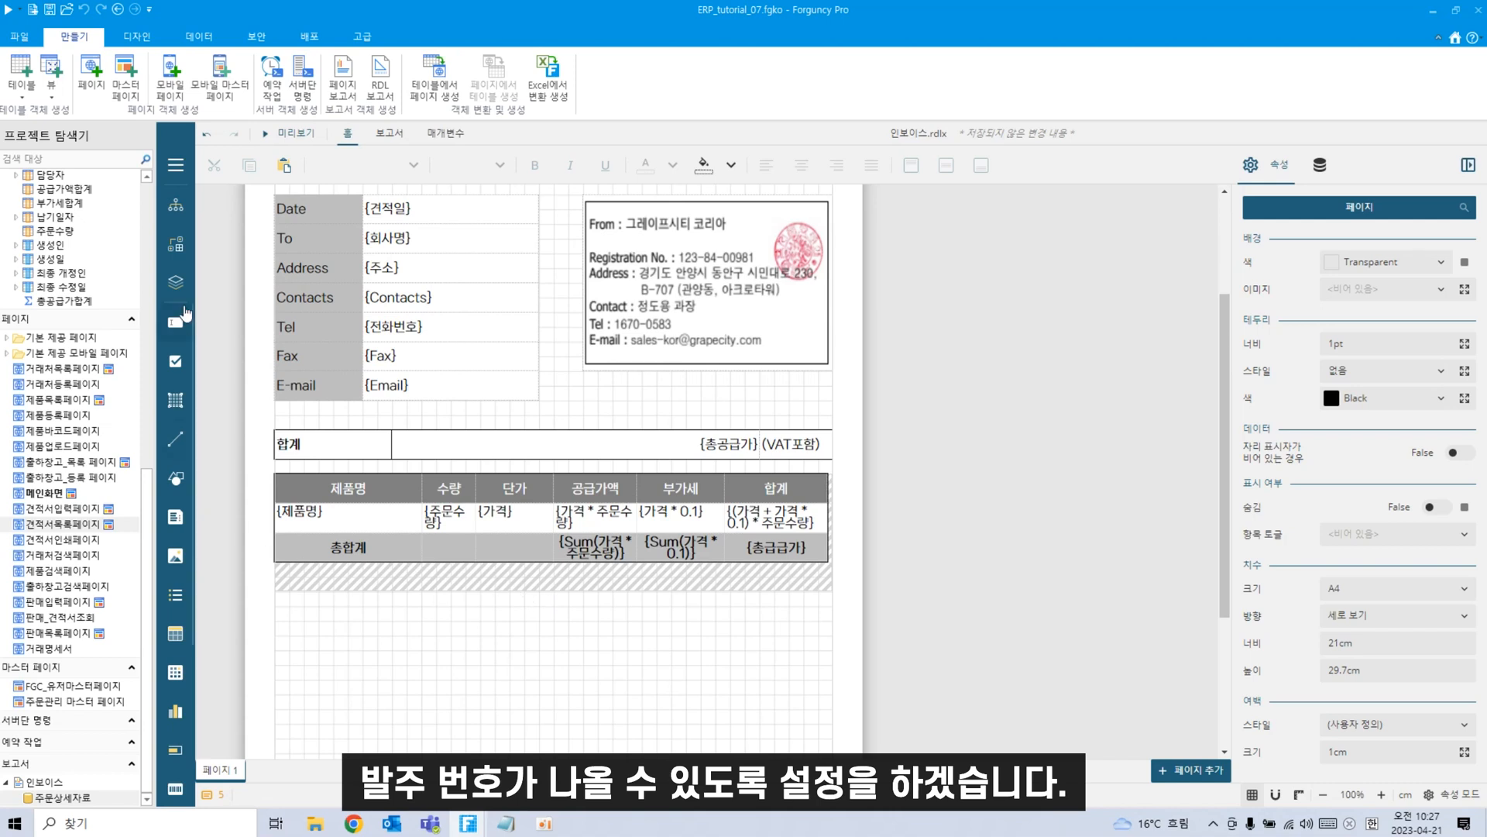
Add a 발주번호 : label below the table with a {참조} text box beside it.
left_click_drag(176, 324, 310, 643)
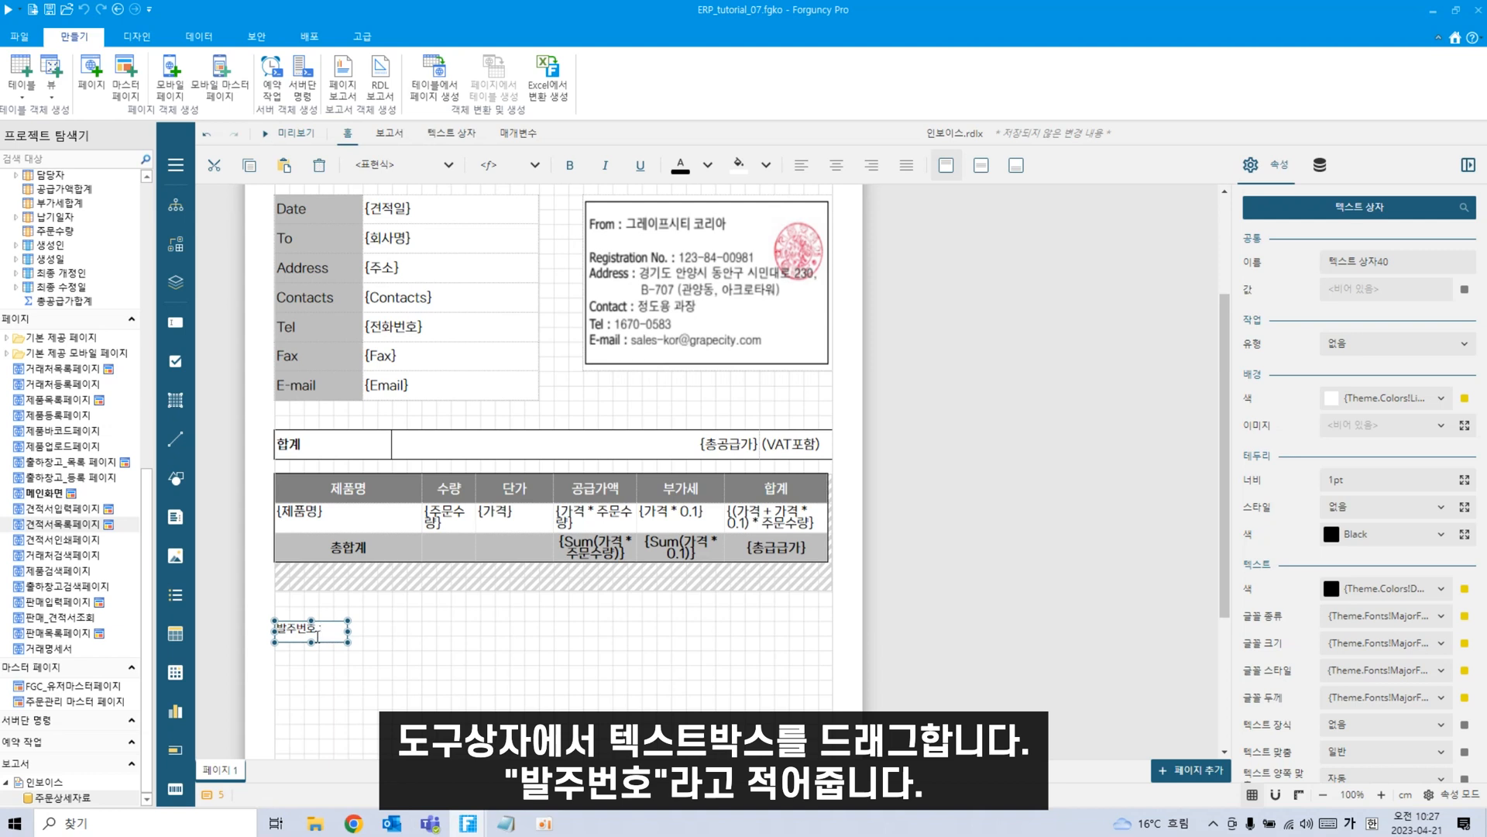
left_click(454, 706)
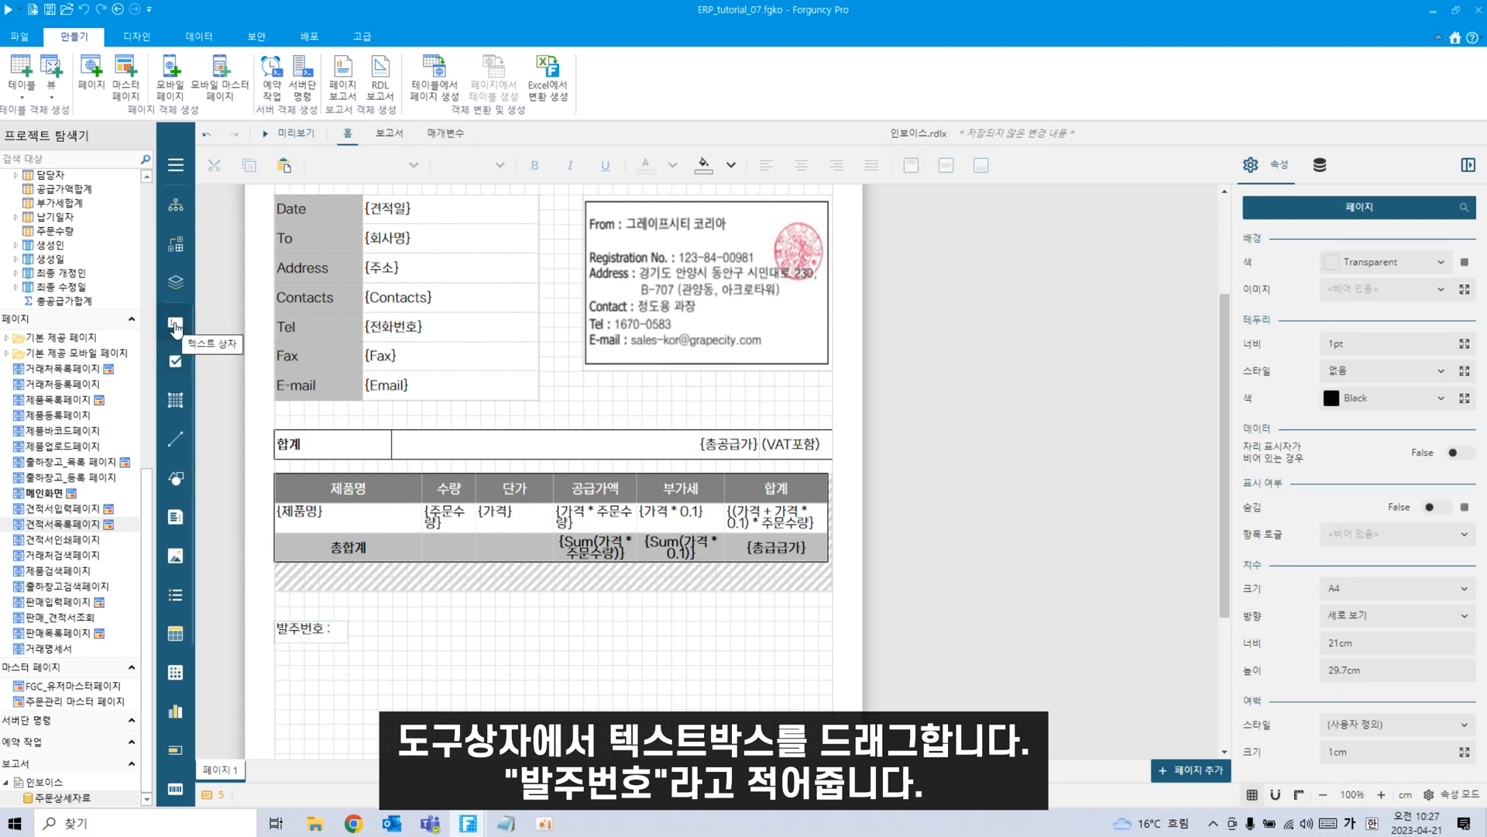
left_click_drag(177, 329, 465, 632)
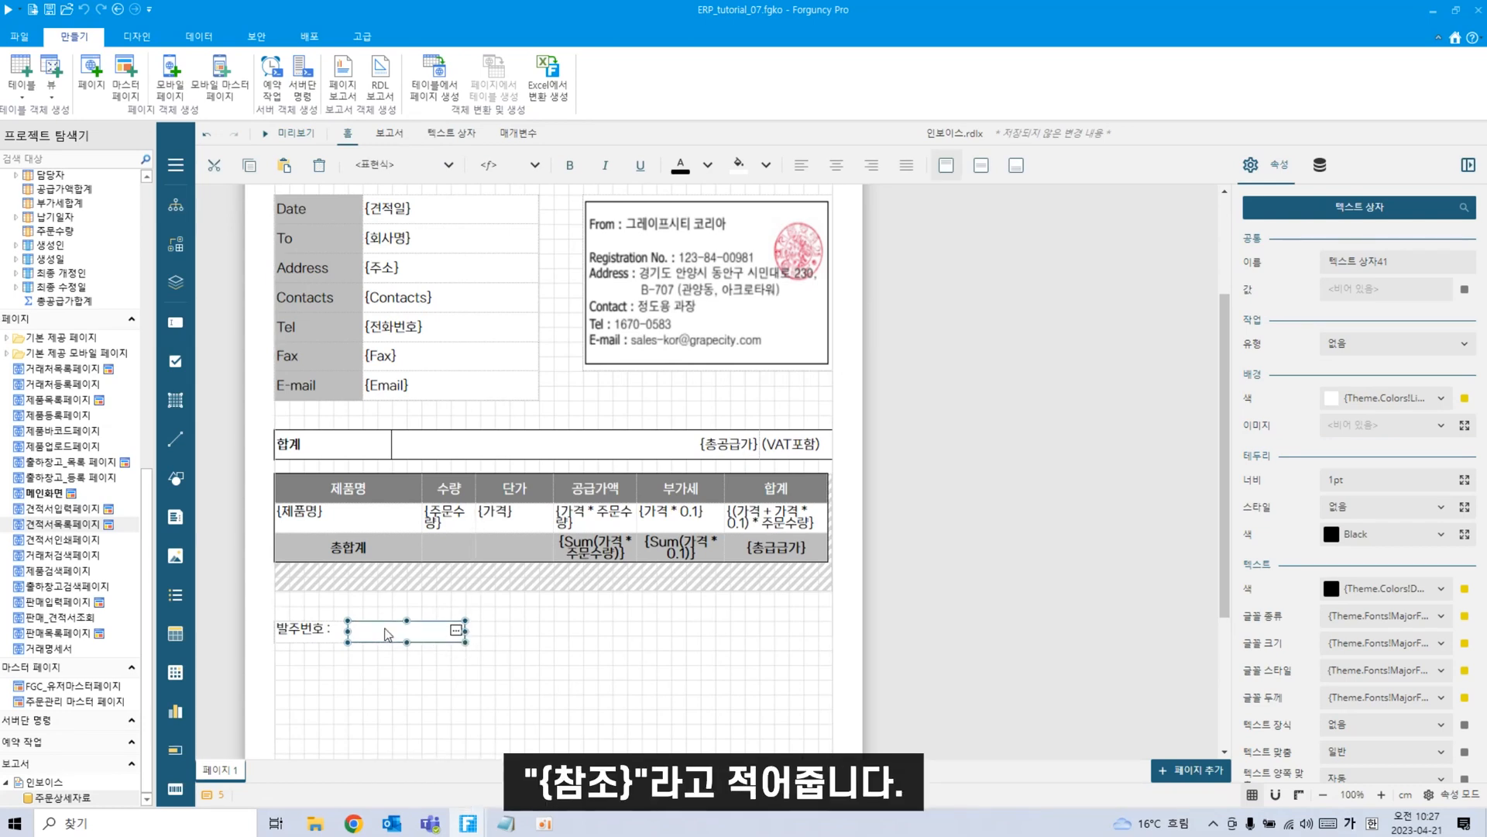
double_click(416, 631)
type("{참조")
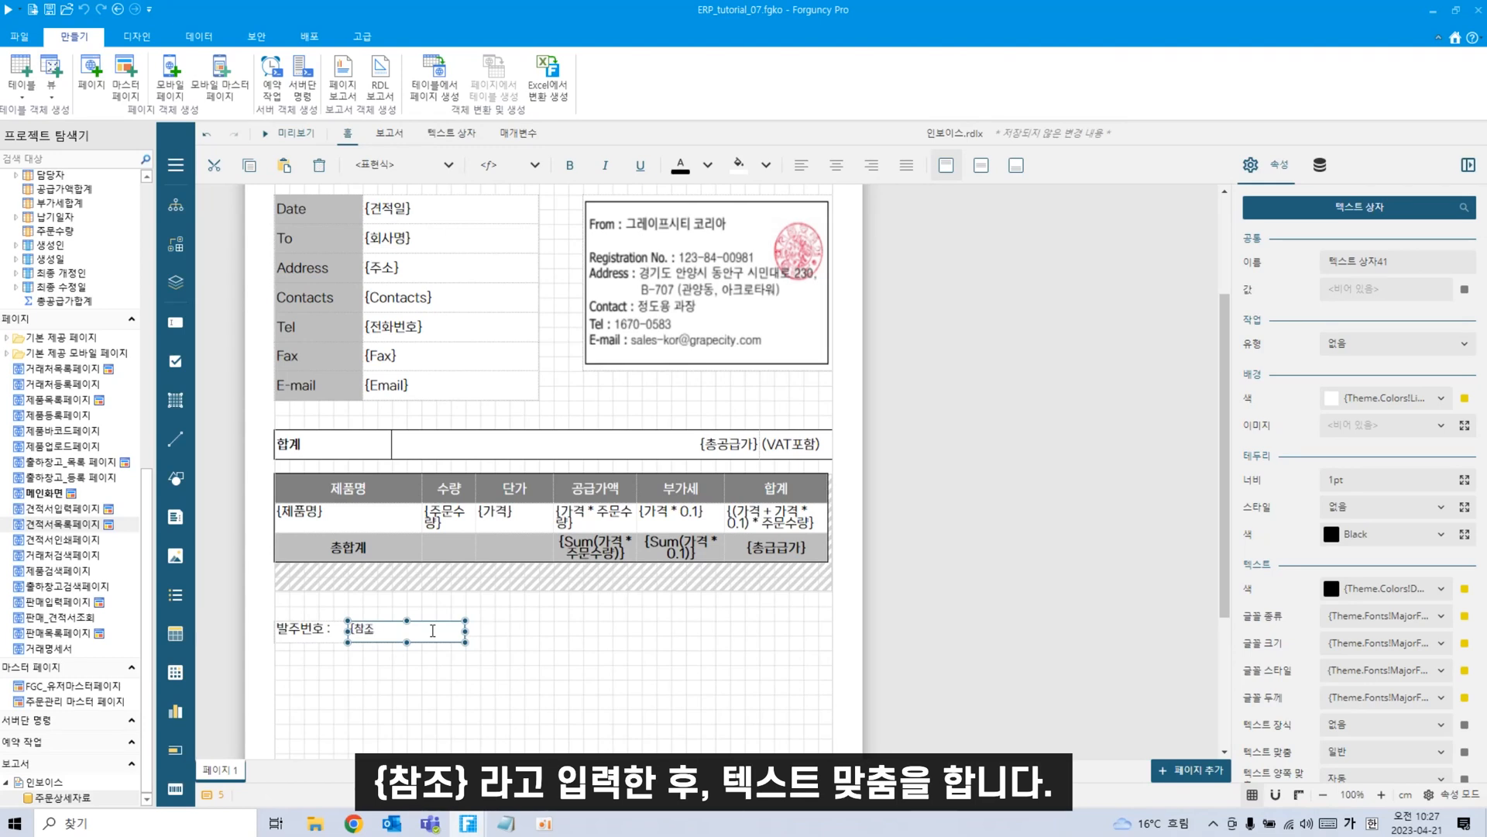
left_click(436, 711)
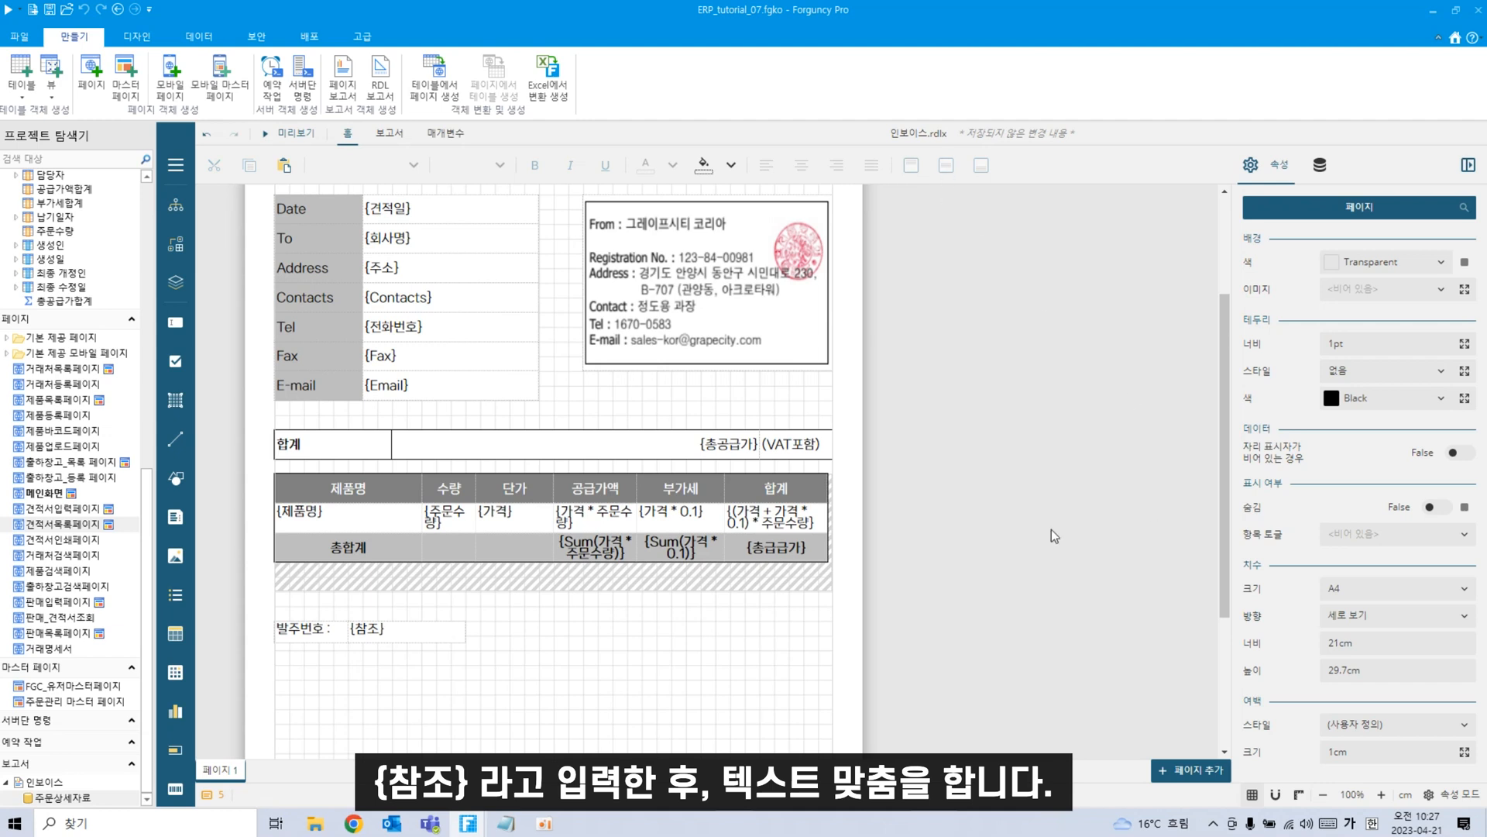
Vertically centre and left-align the {참조} text box.
left_click(411, 632)
left_click(981, 165)
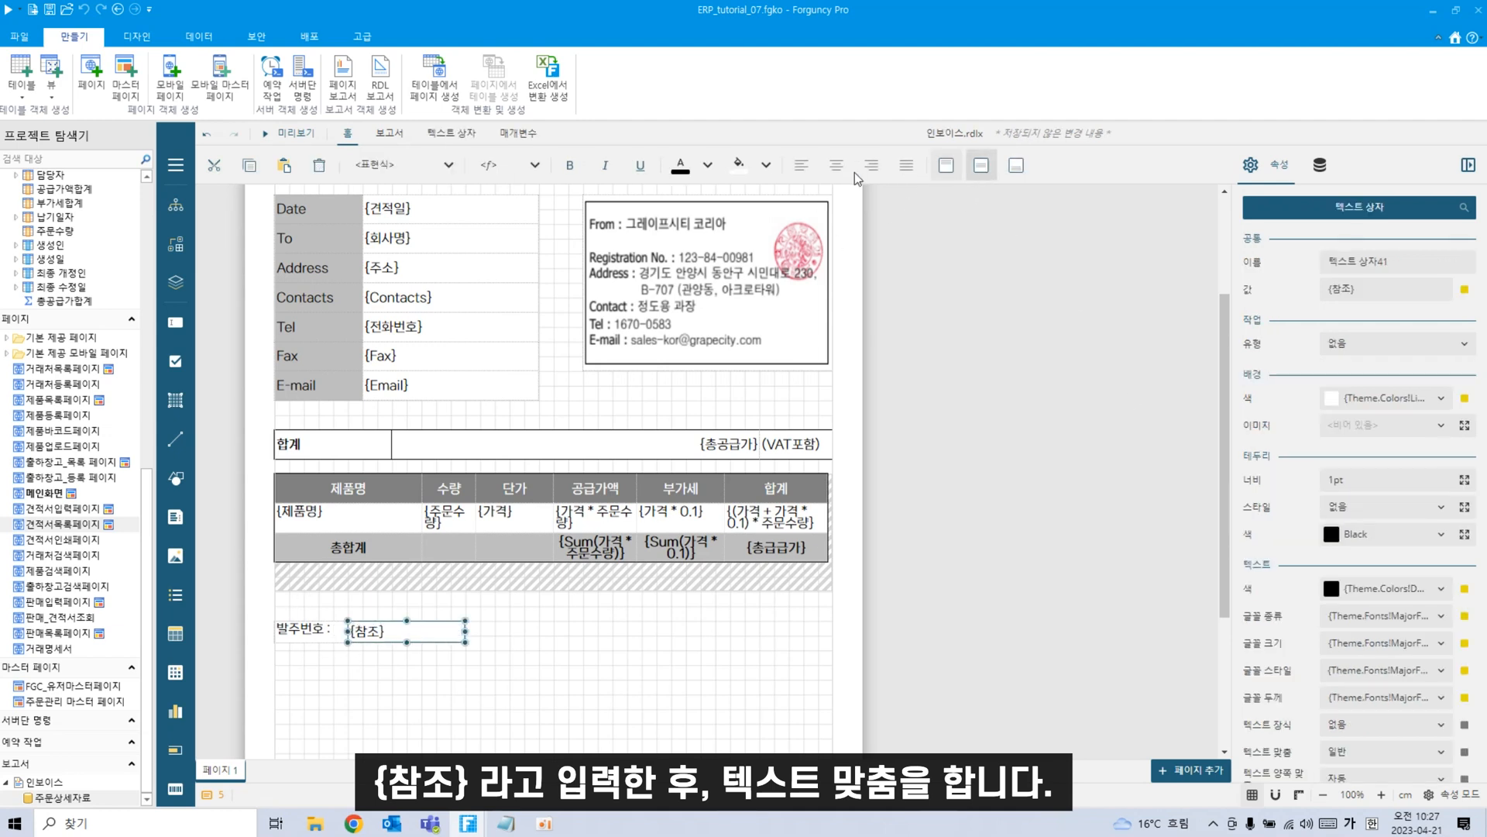
left_click(801, 165)
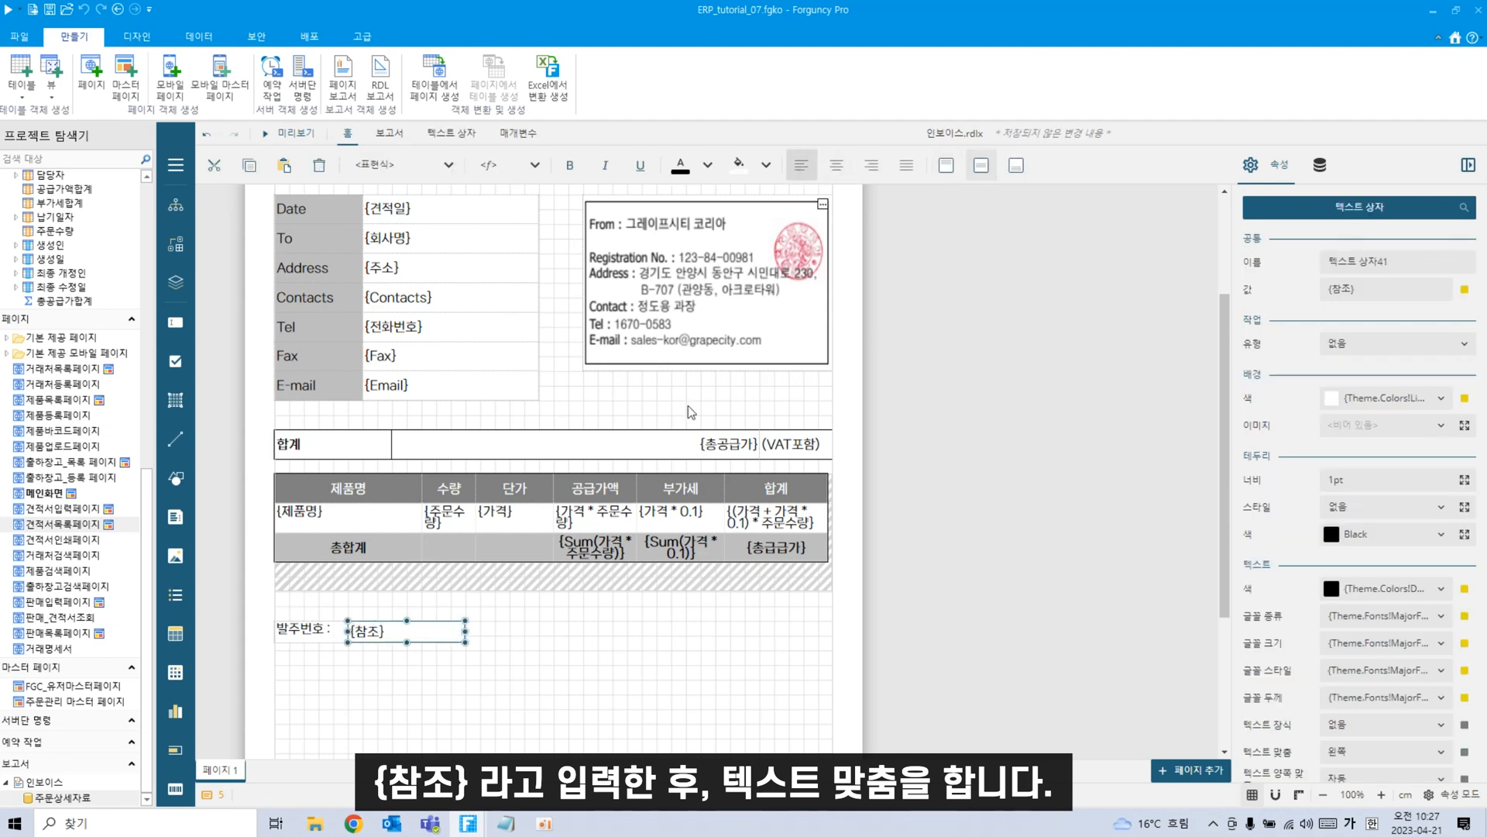
left_click(562, 691)
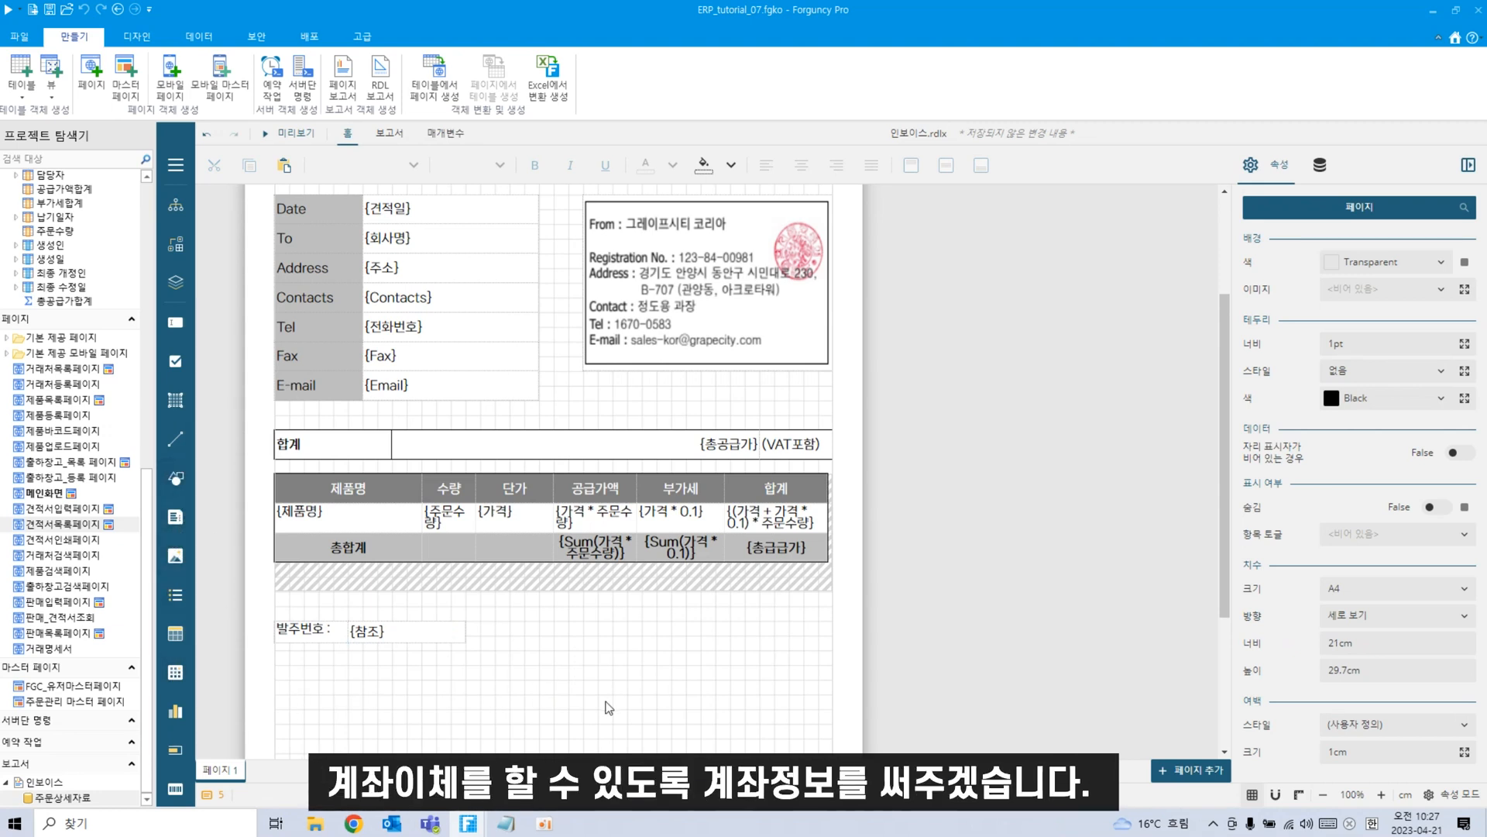
Add a 계좌이체 label below 발주번호, centred horizontally and vertically.
scroll(609, 707, "down", 2)
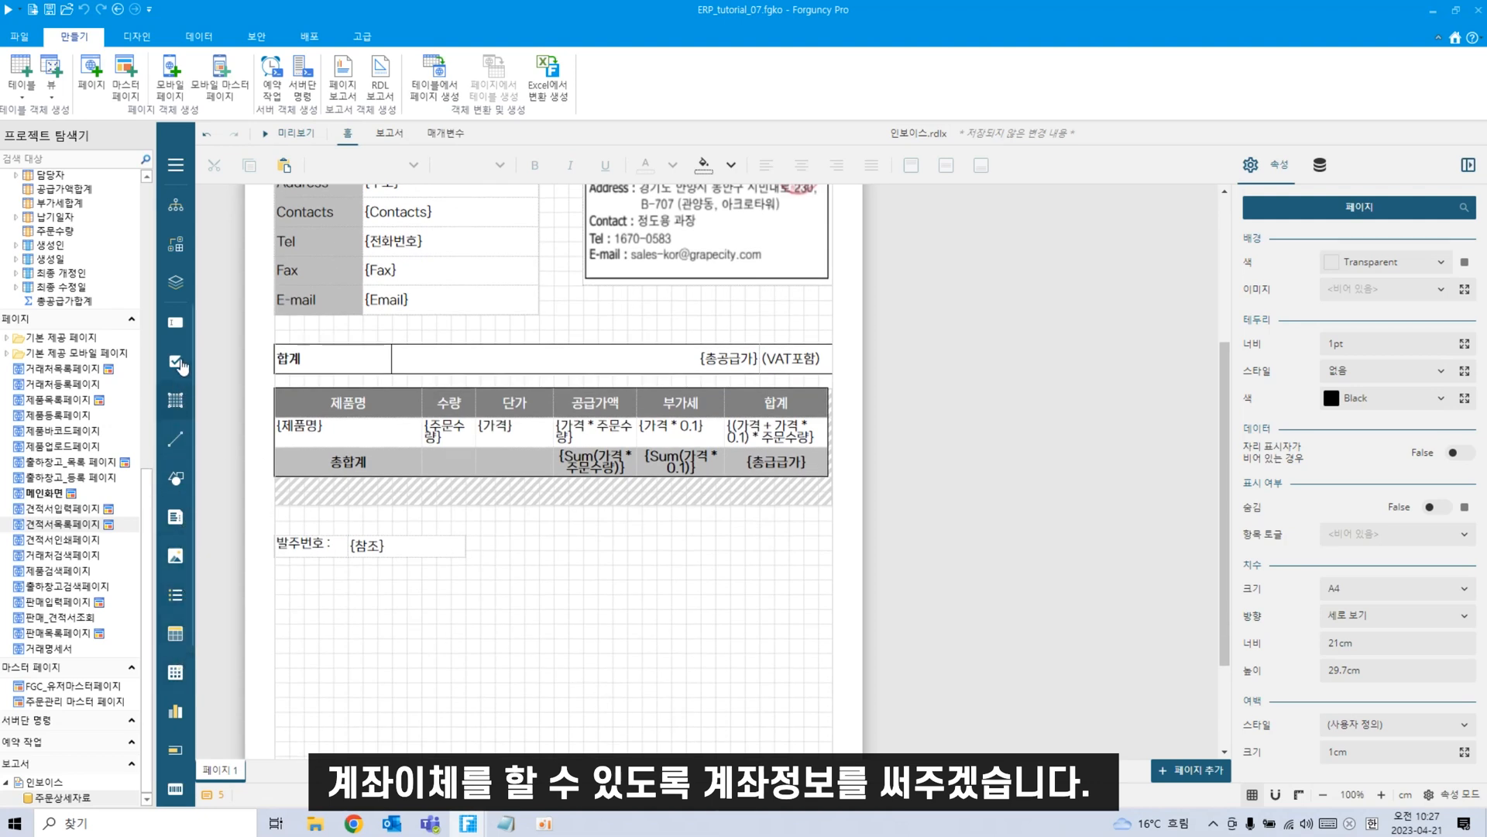
left_click_drag(175, 323, 231, 358)
left_click_drag(348, 474, 372, 612)
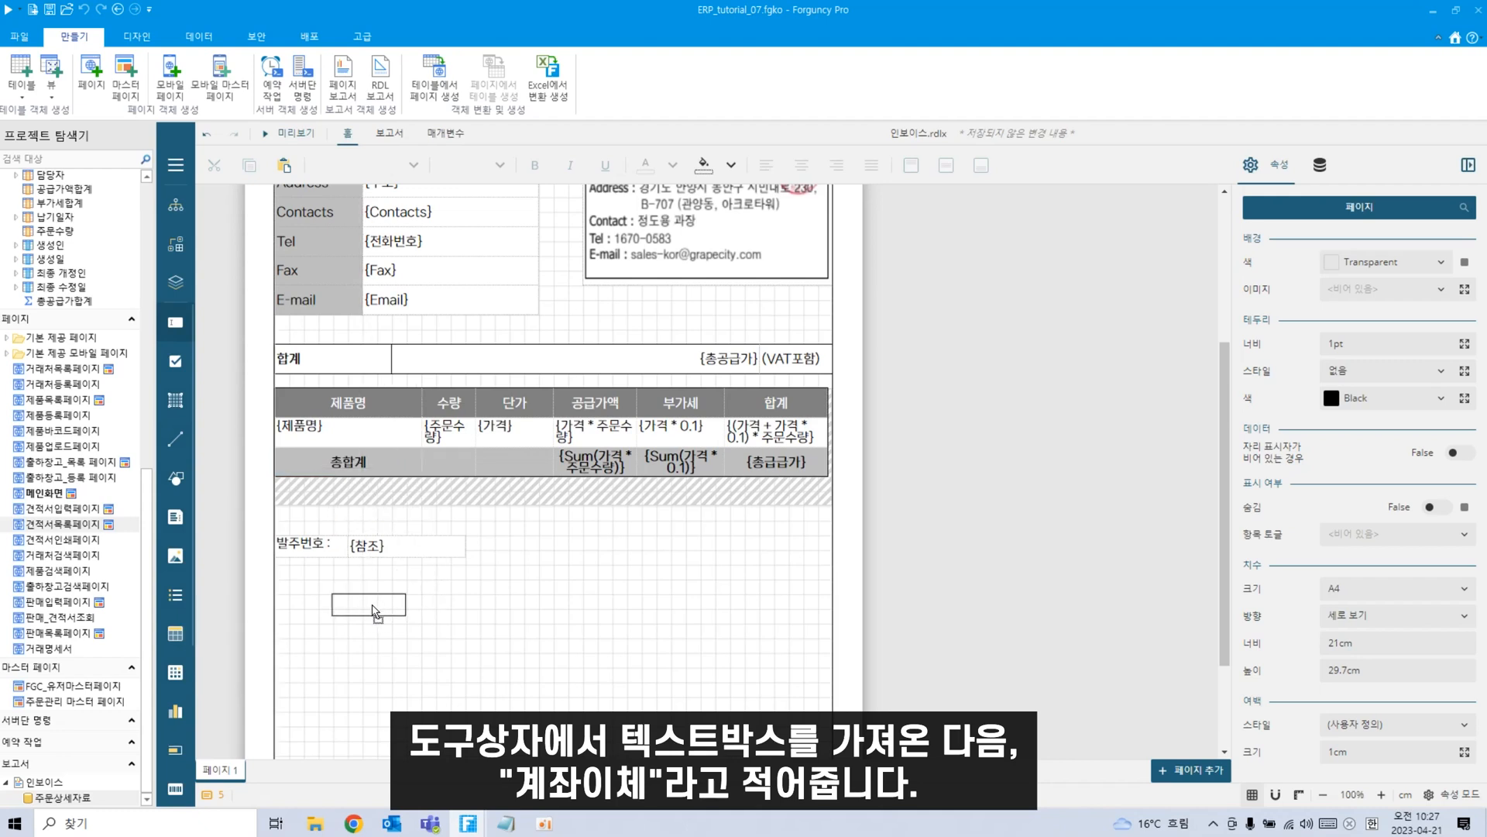
left_click(373, 612)
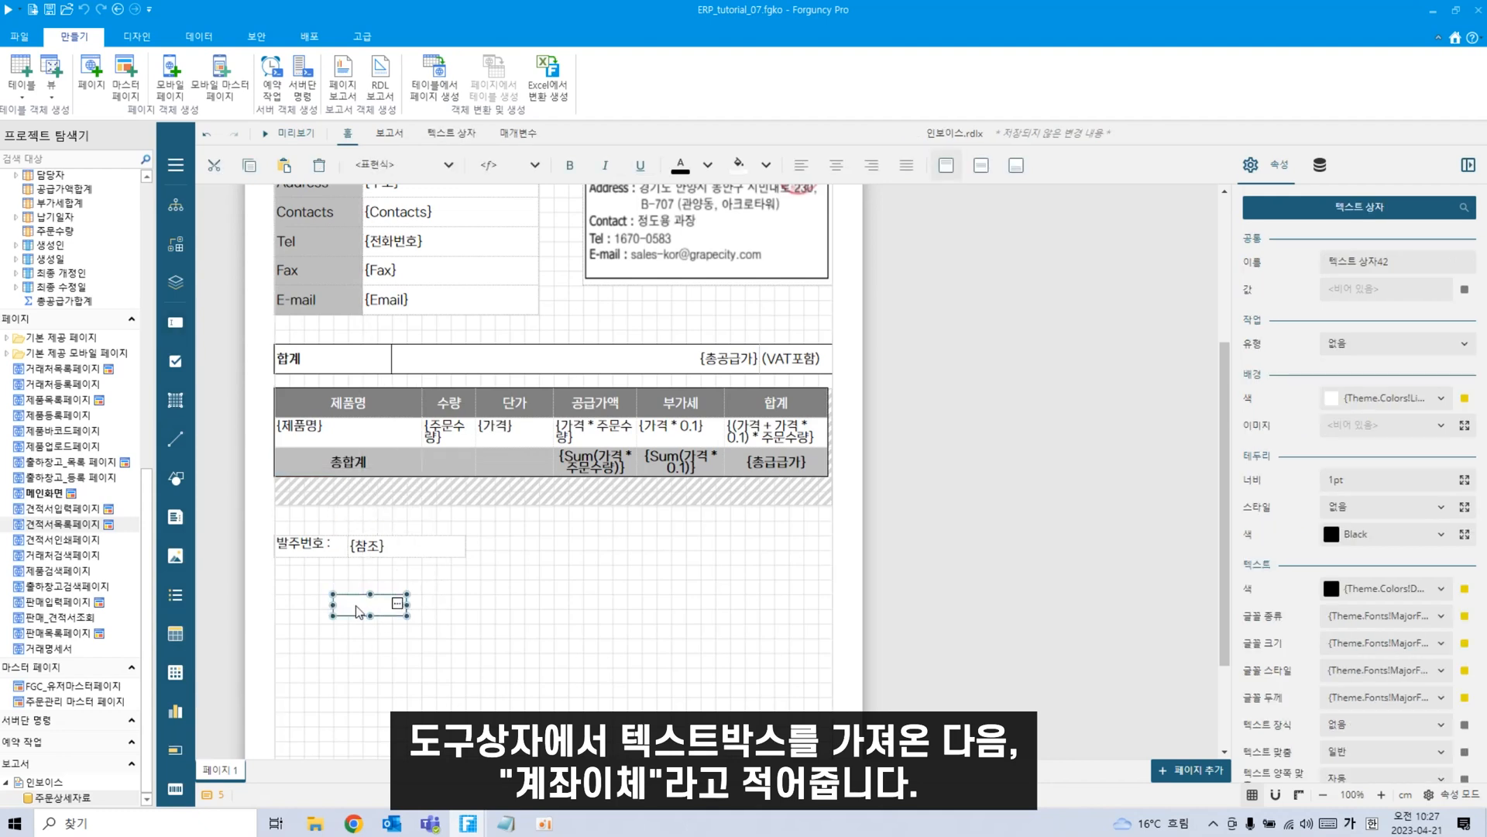
double_click(366, 598)
type("계좌이체")
left_click(405, 661)
left_click(387, 607)
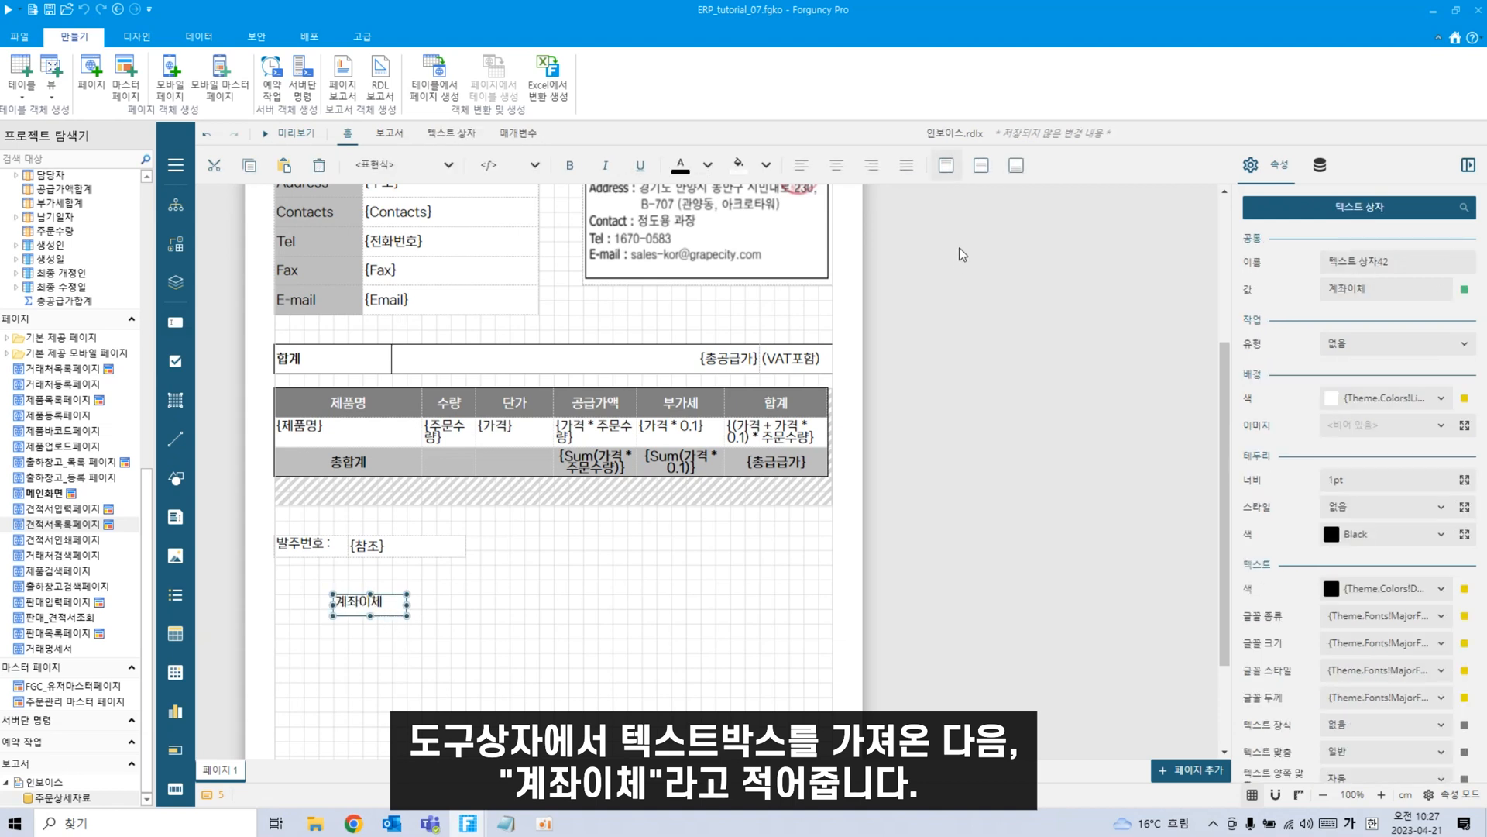
left_click(982, 166)
left_click(836, 165)
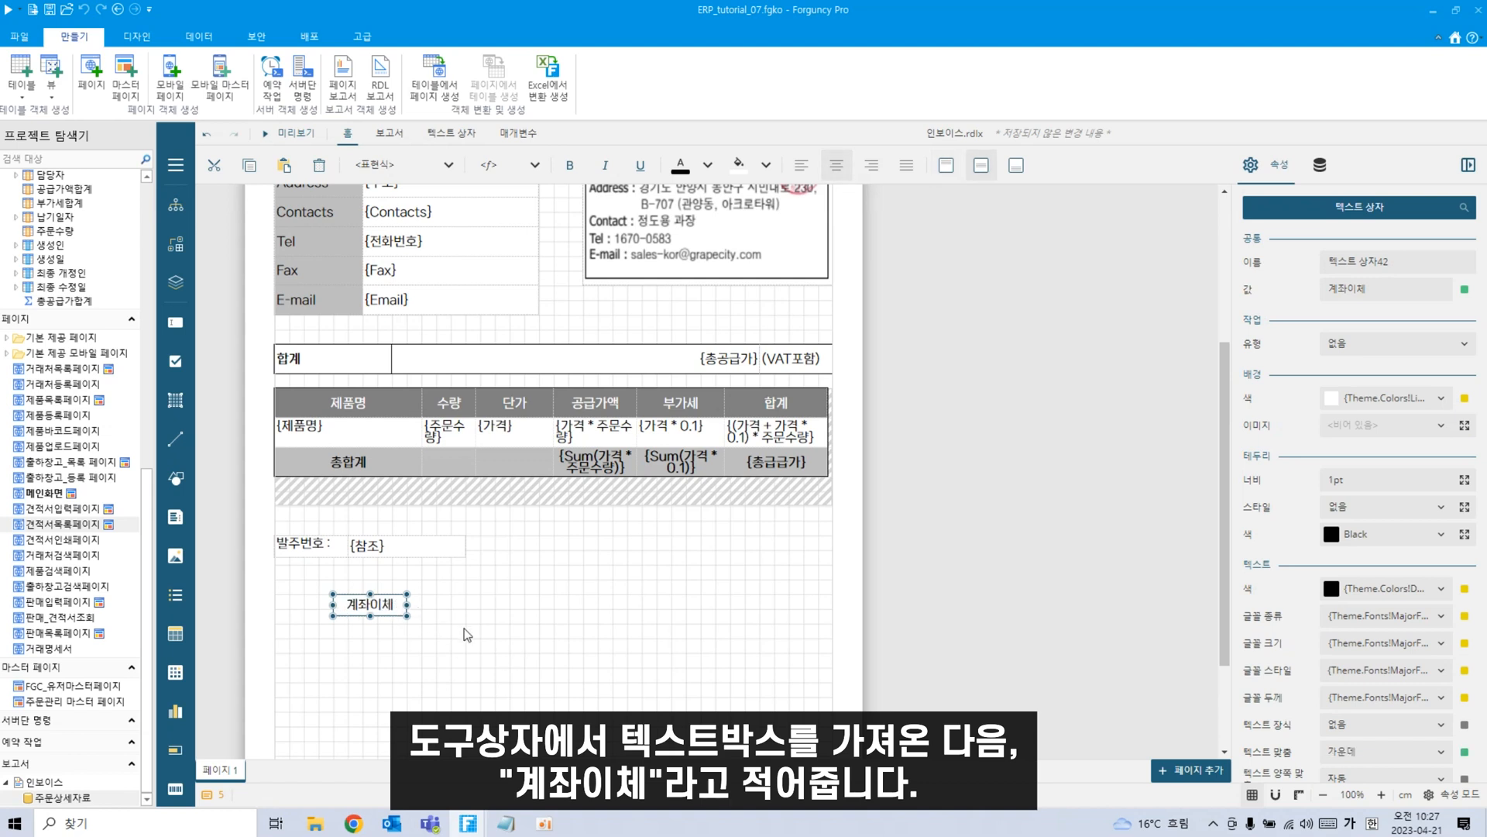
Add a wide, centred text box beside it with the bank name, account number and holder.
left_click_drag(176, 322, 449, 612)
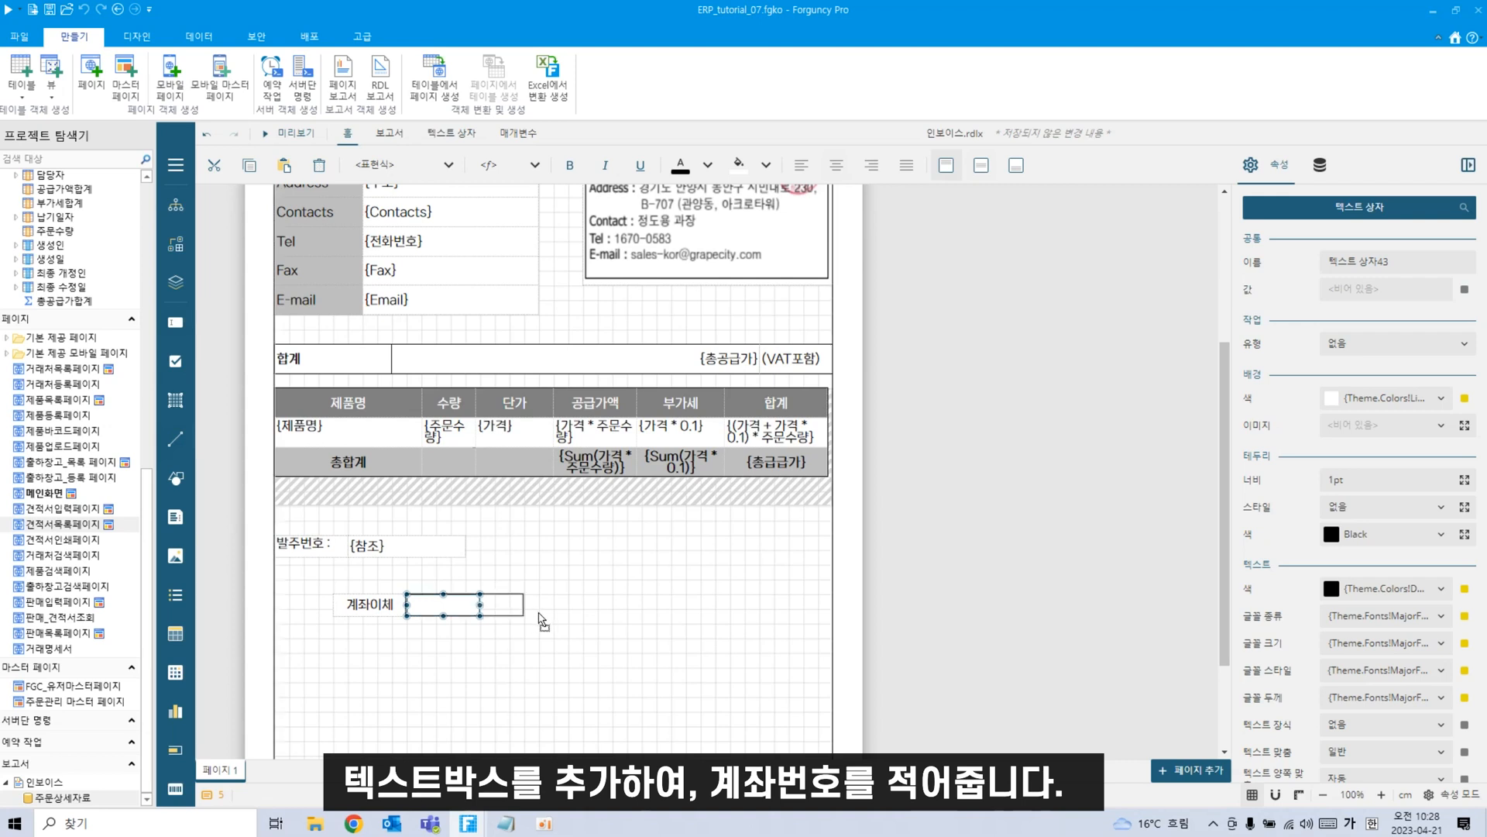
left_click_drag(543, 620, 775, 627)
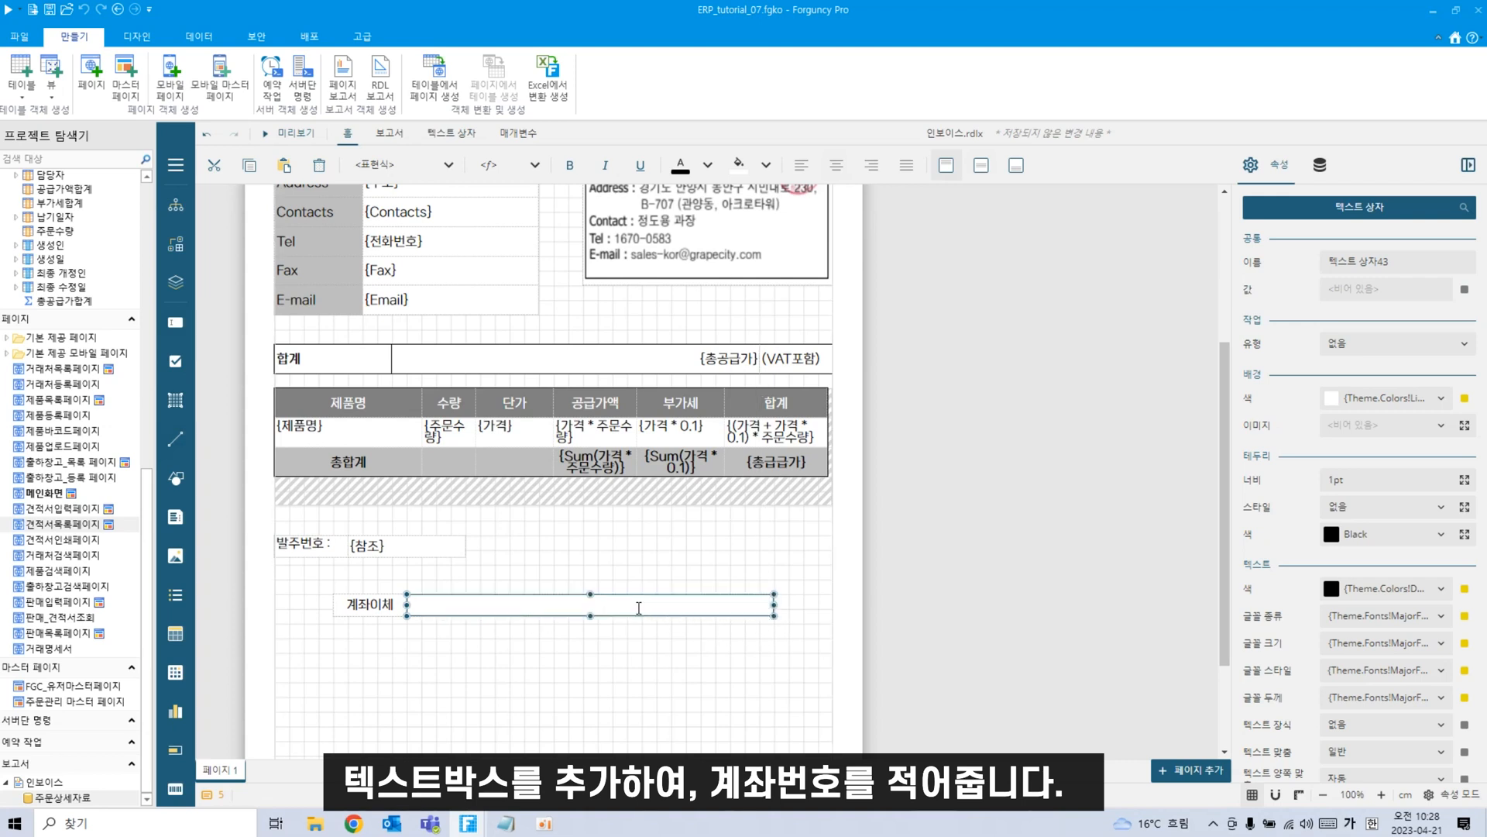
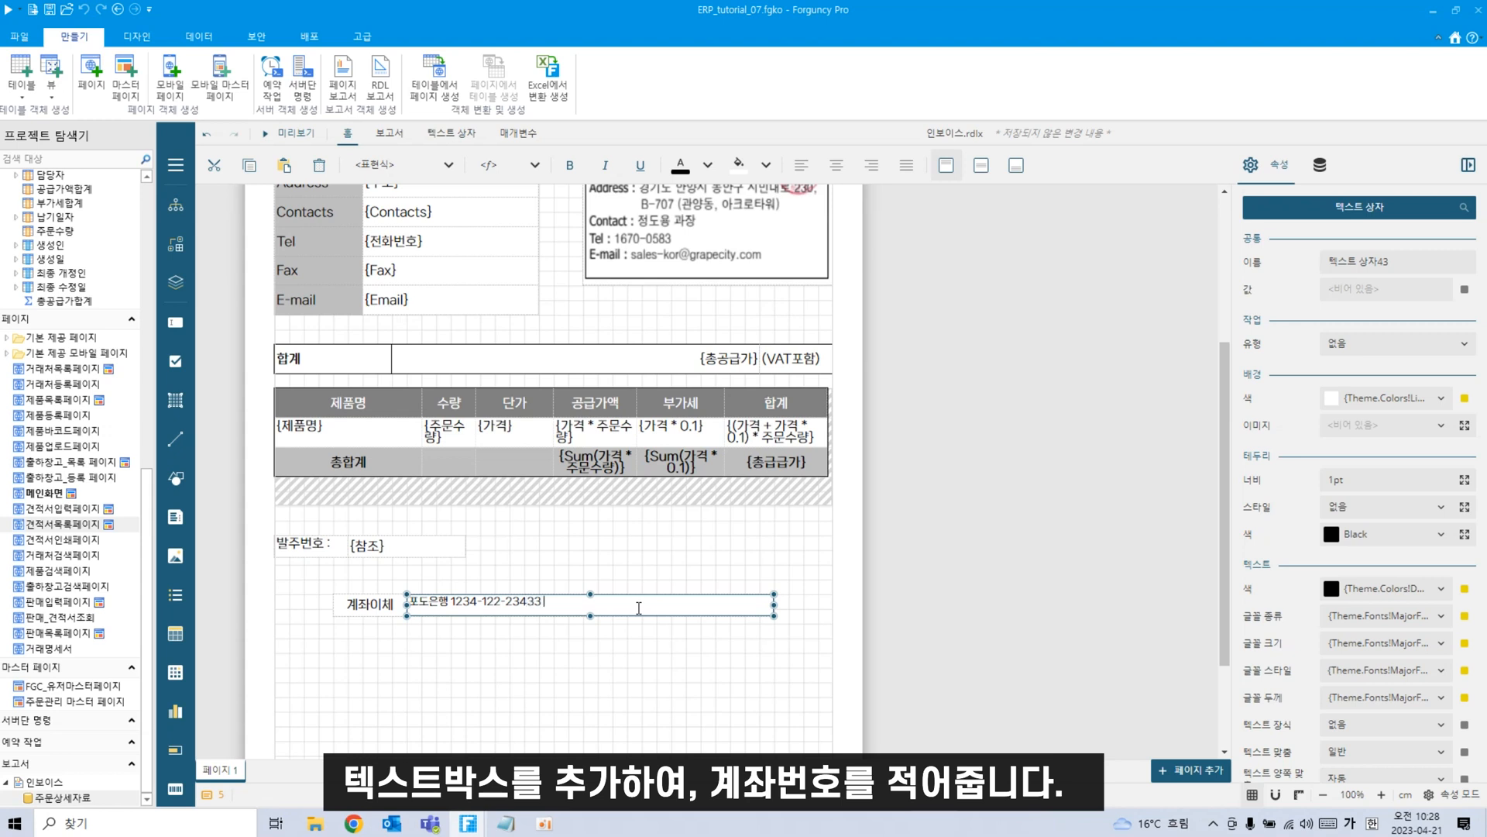
left_click(625, 658)
left_click(619, 607)
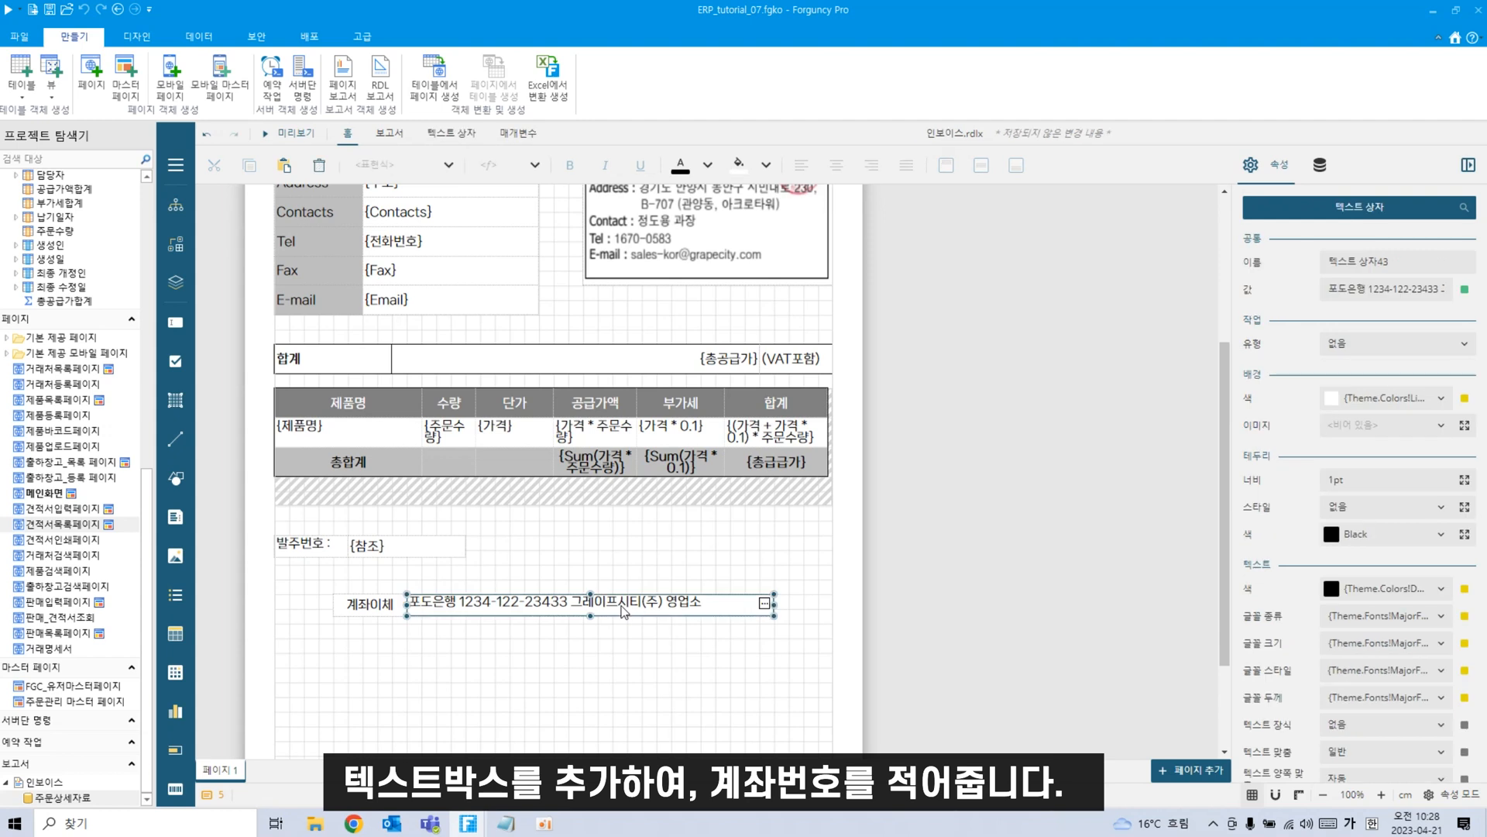
left_click(977, 167)
left_click(837, 166)
left_click(551, 702)
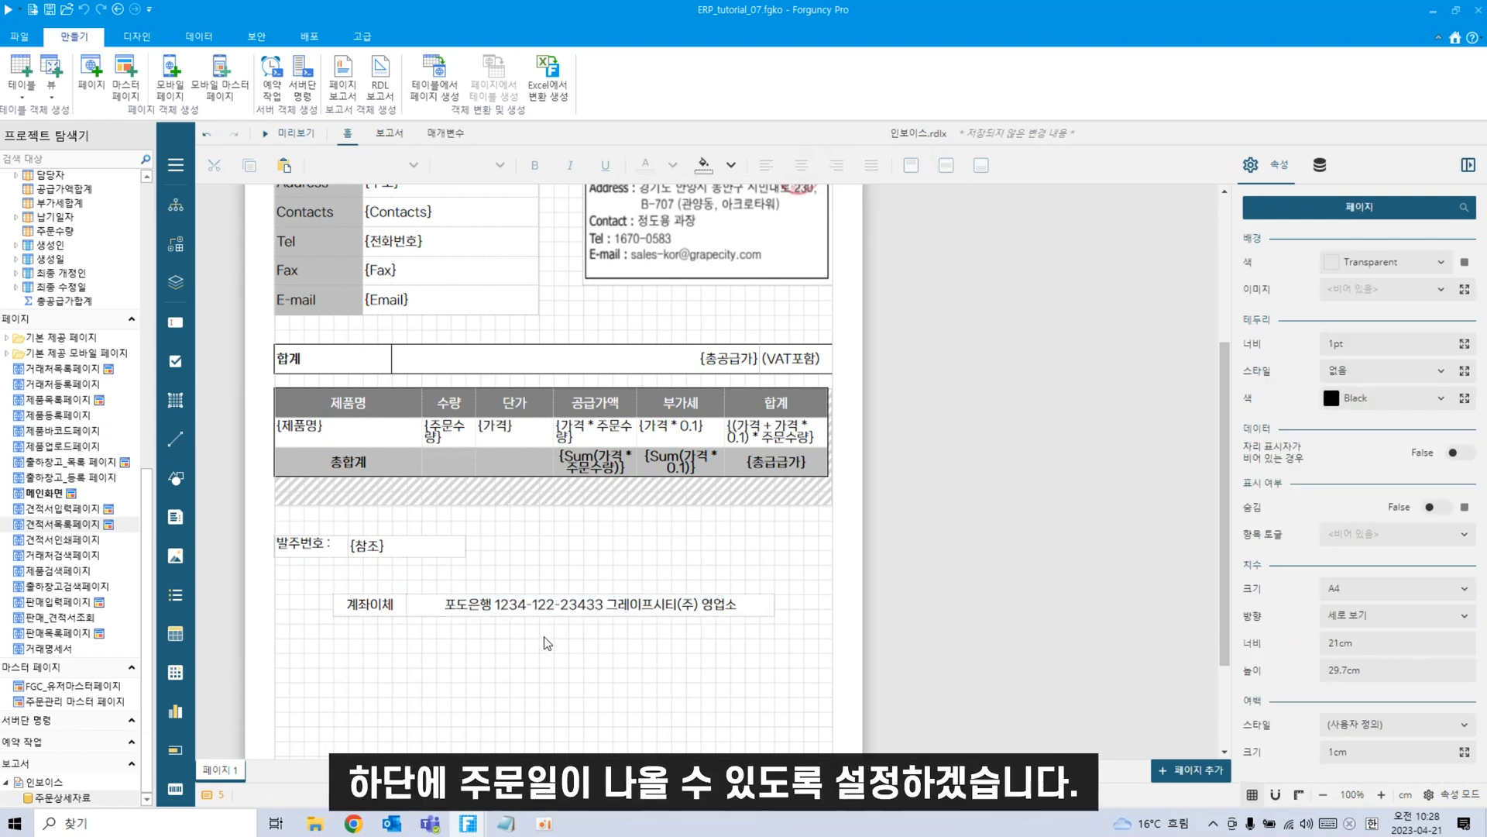
scroll(541, 645, "down", 3)
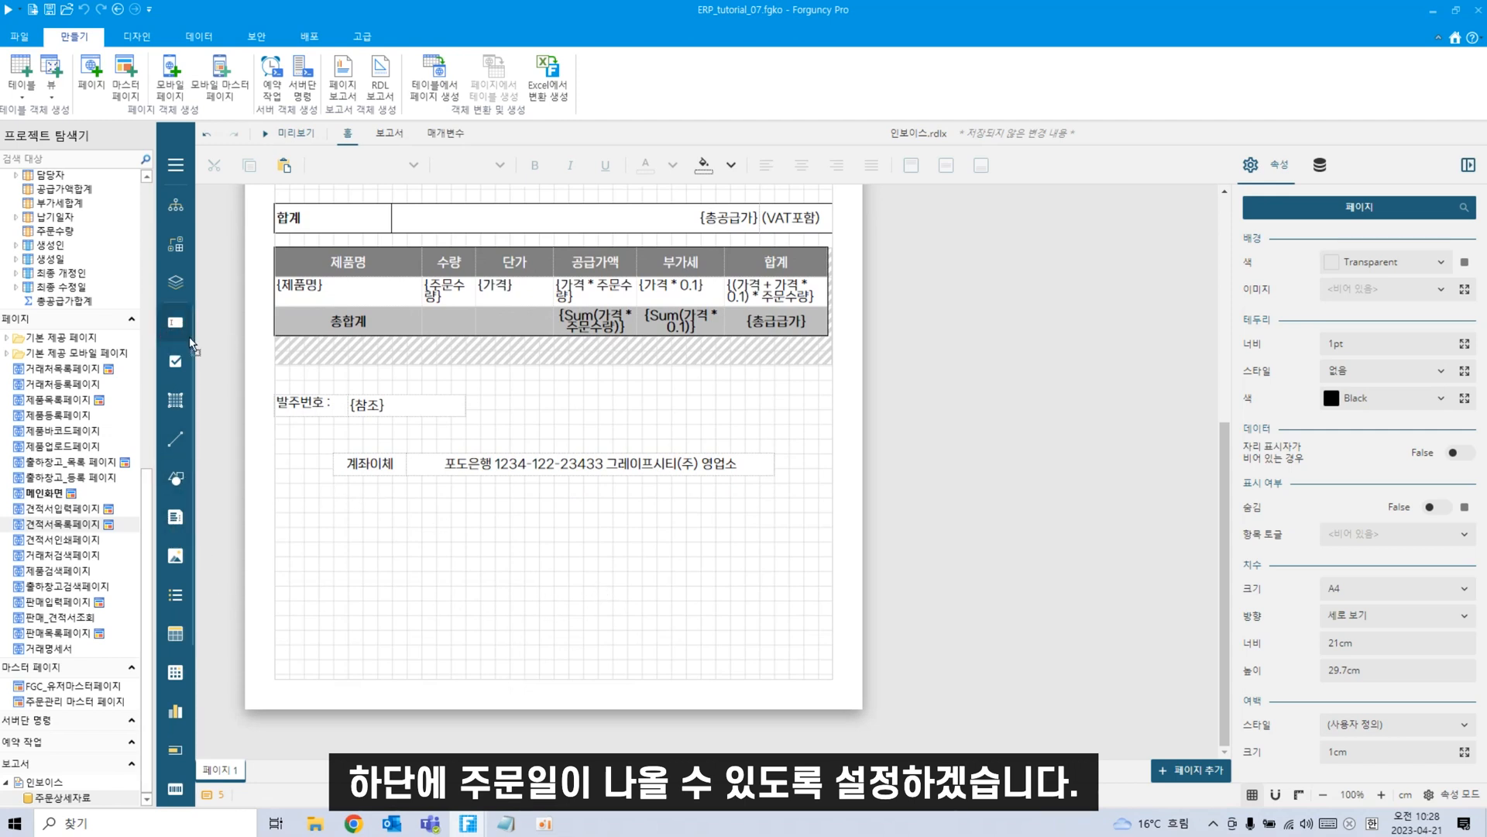
Add a 주문일 label below the 계좌이체 row.
left_click_drag(191, 344, 375, 563)
type("주")
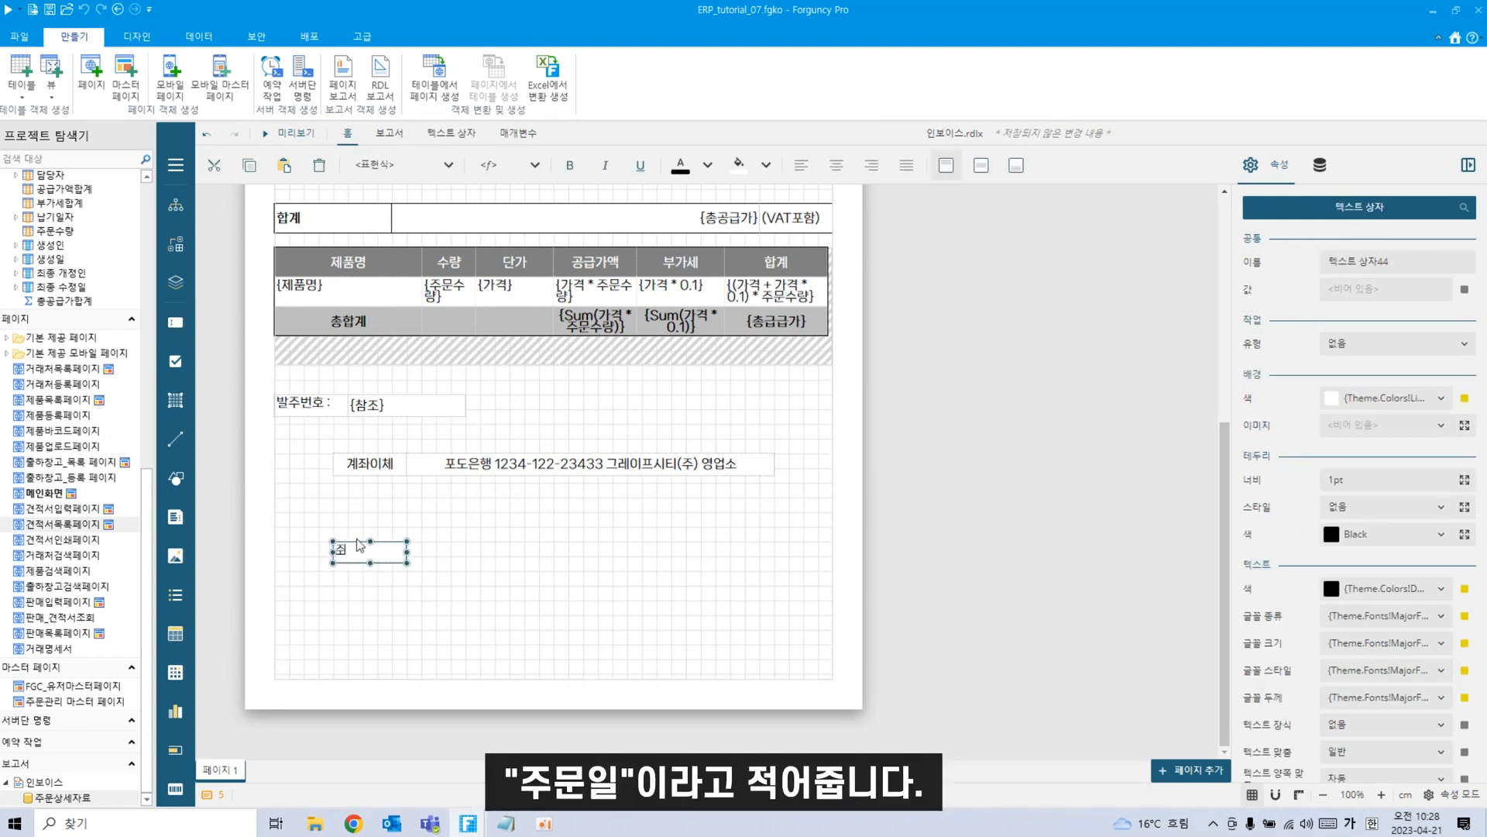
type("문일")
left_click(472, 632)
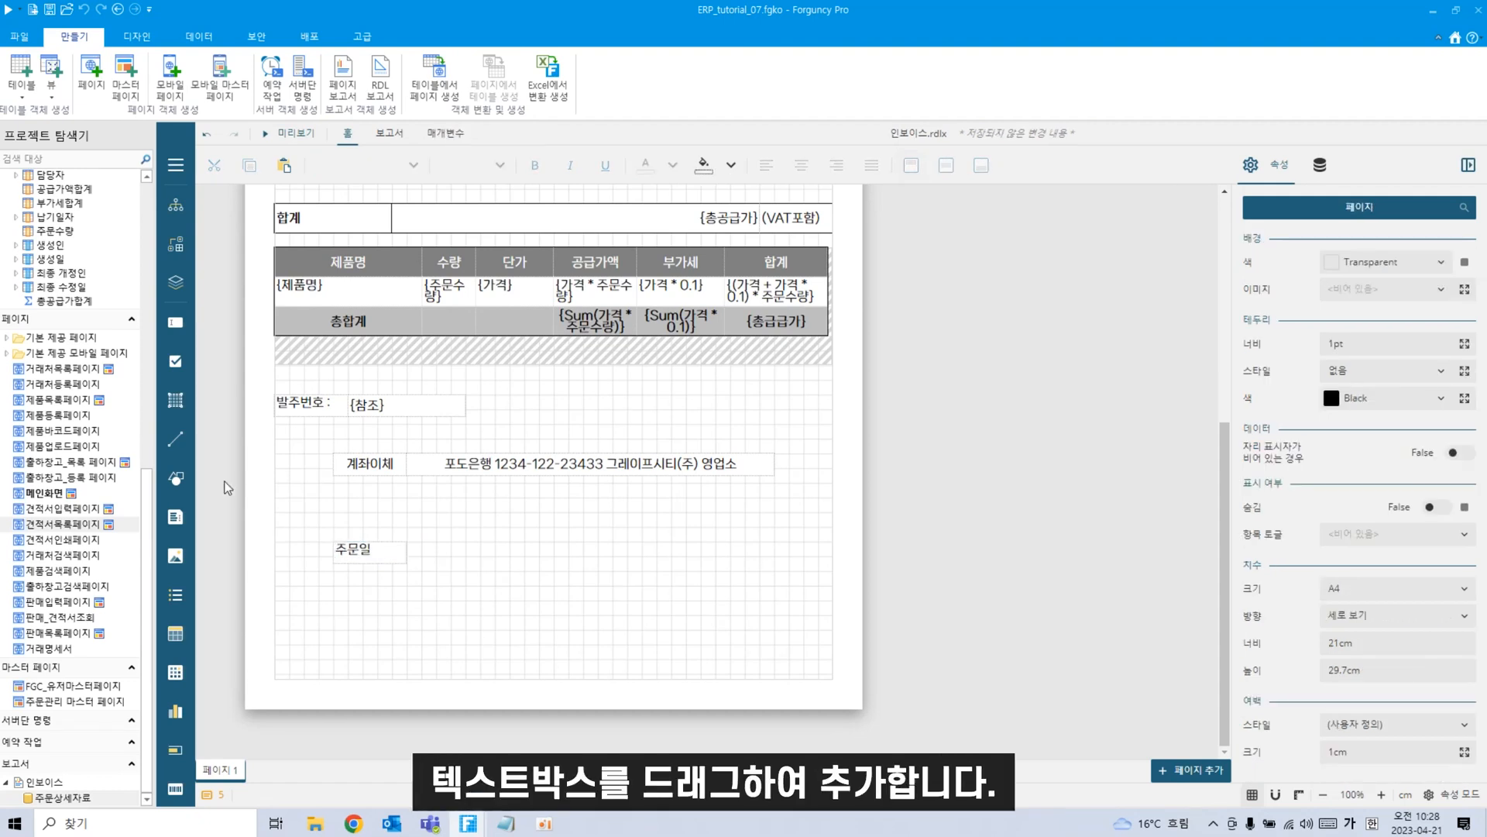
Place a text box beside 주문일 containing the {견적일} field.
left_click_drag(175, 322, 510, 552)
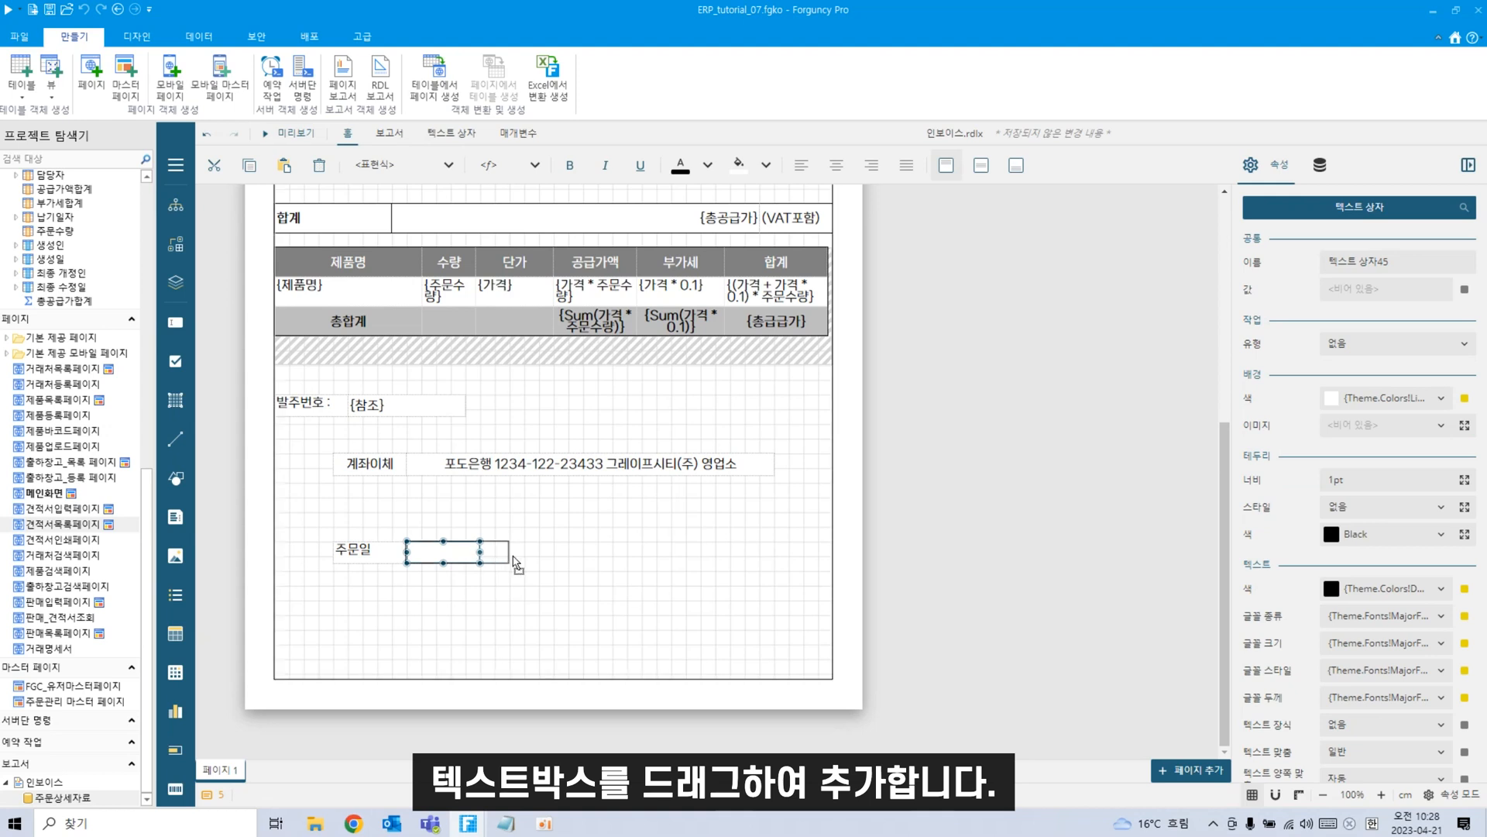
left_click(585, 590)
left_click(442, 557)
left_click(1320, 165)
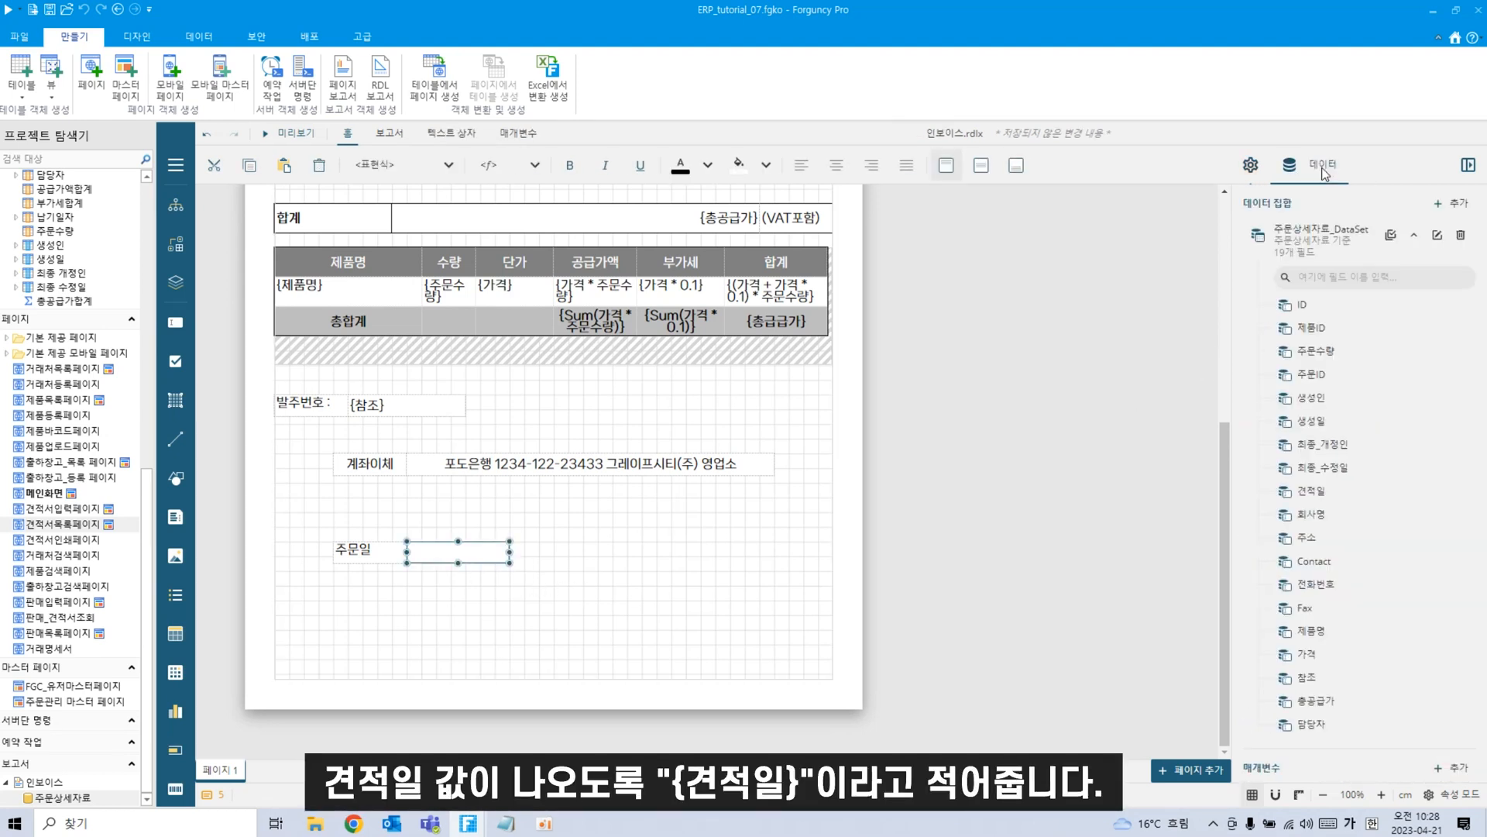
double_click(419, 550)
type("{겨")
type("적일")
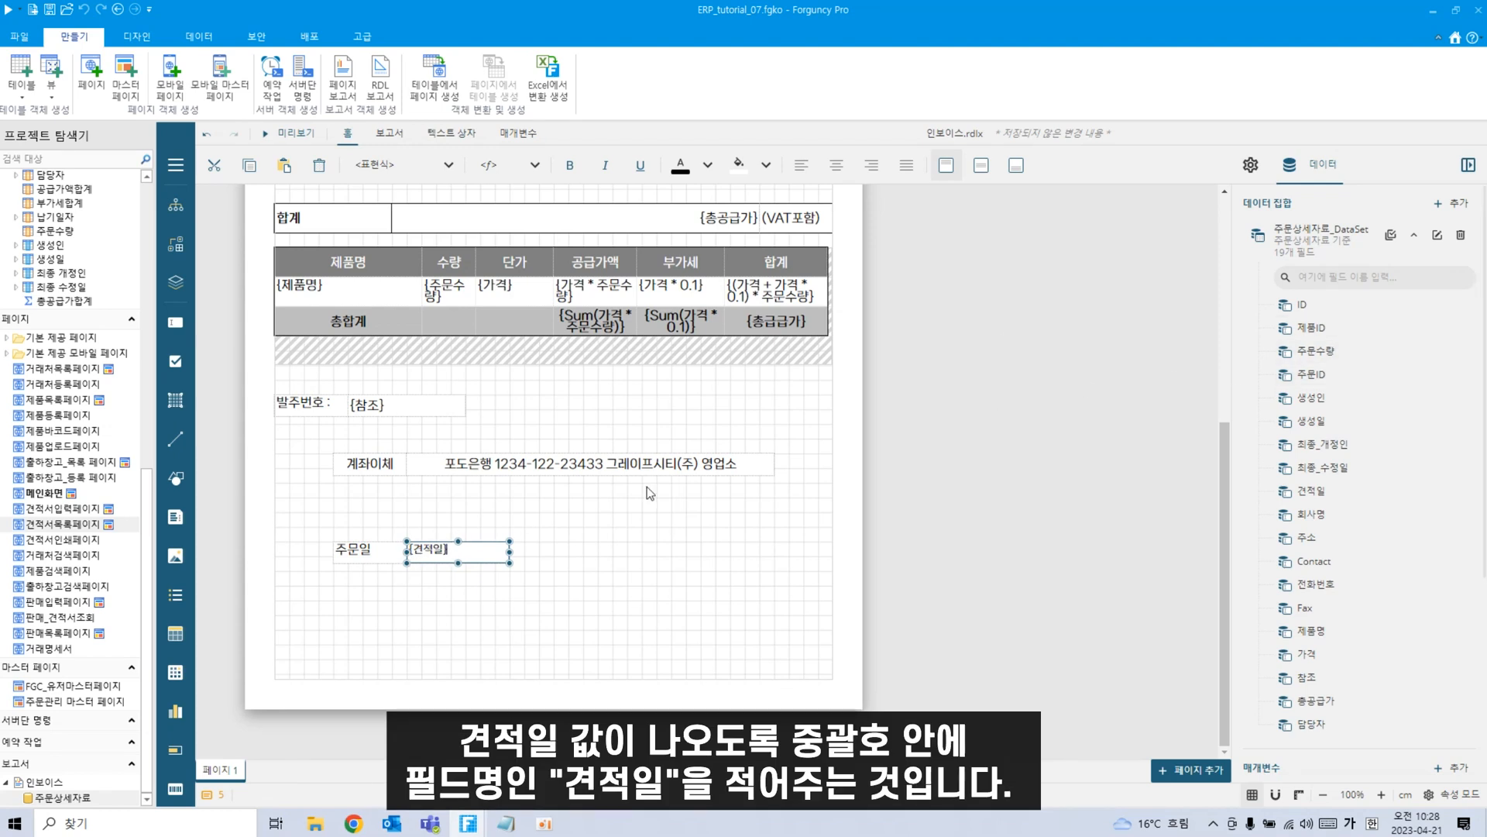
left_click(499, 624)
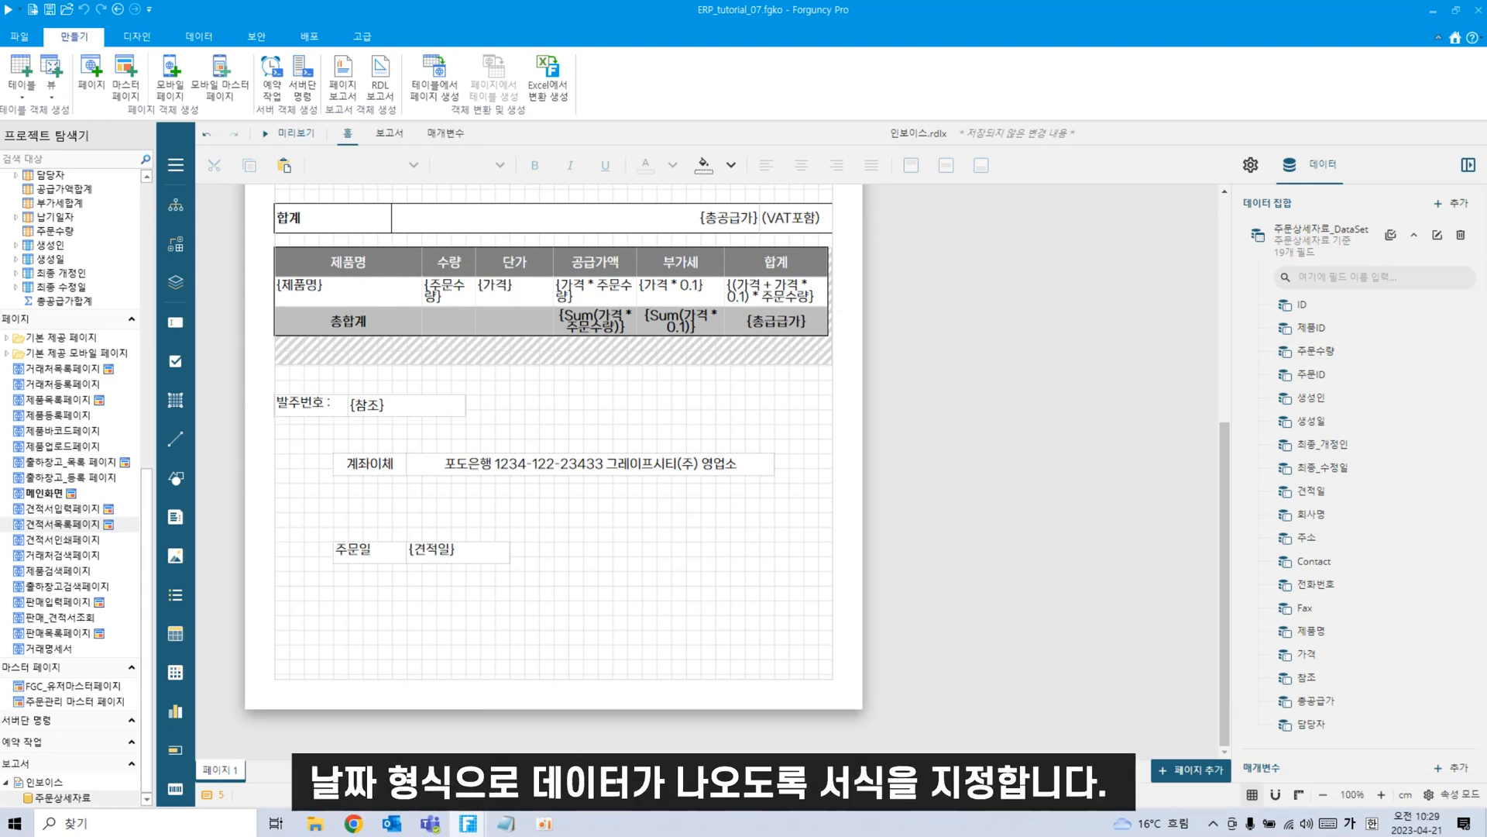
Show advanced properties for the {견적일} box and set its 서식 to 짧은 날짜.
left_click(496, 550)
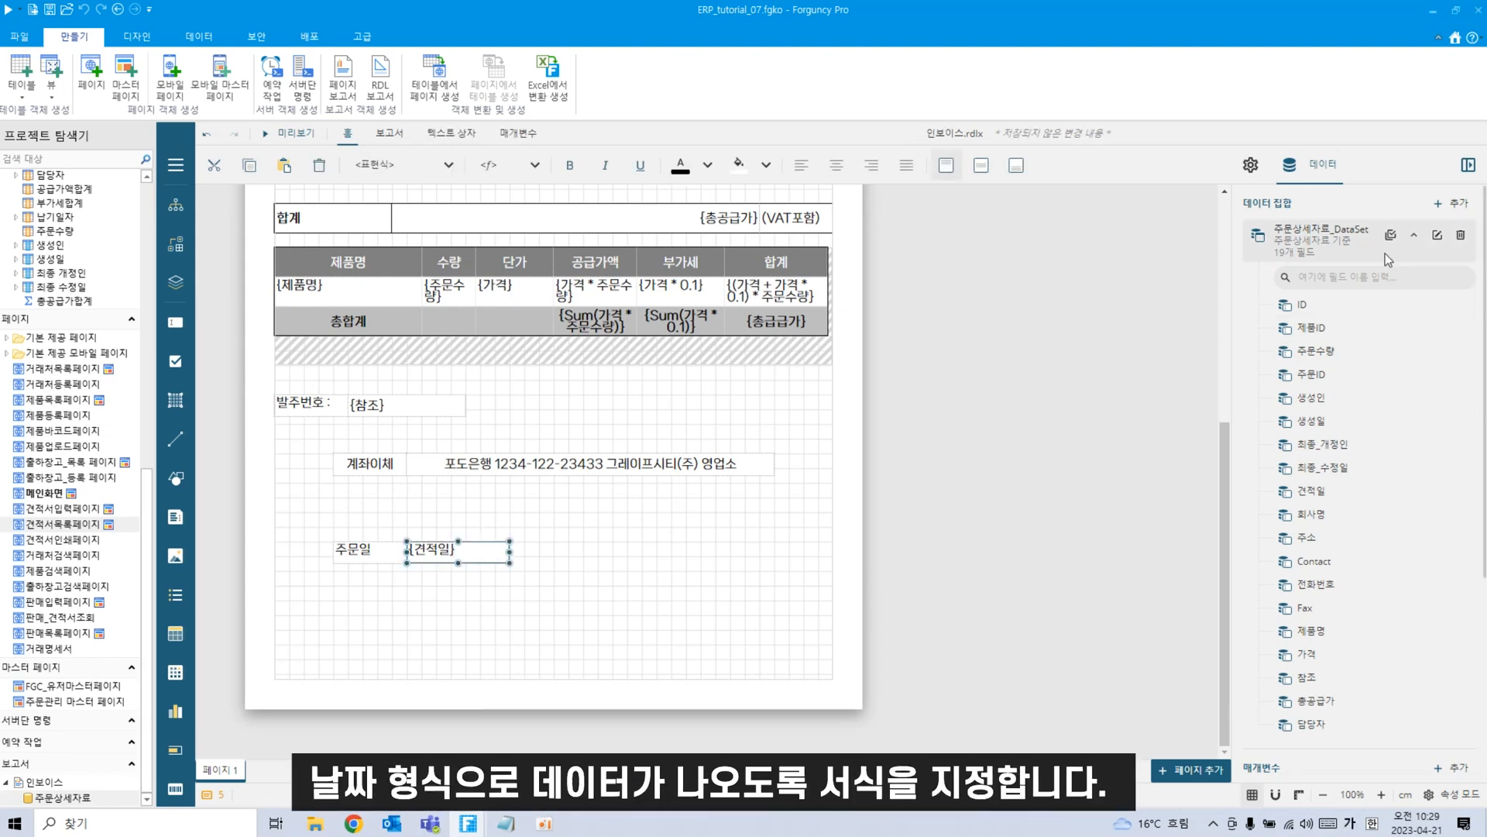
left_click(1252, 165)
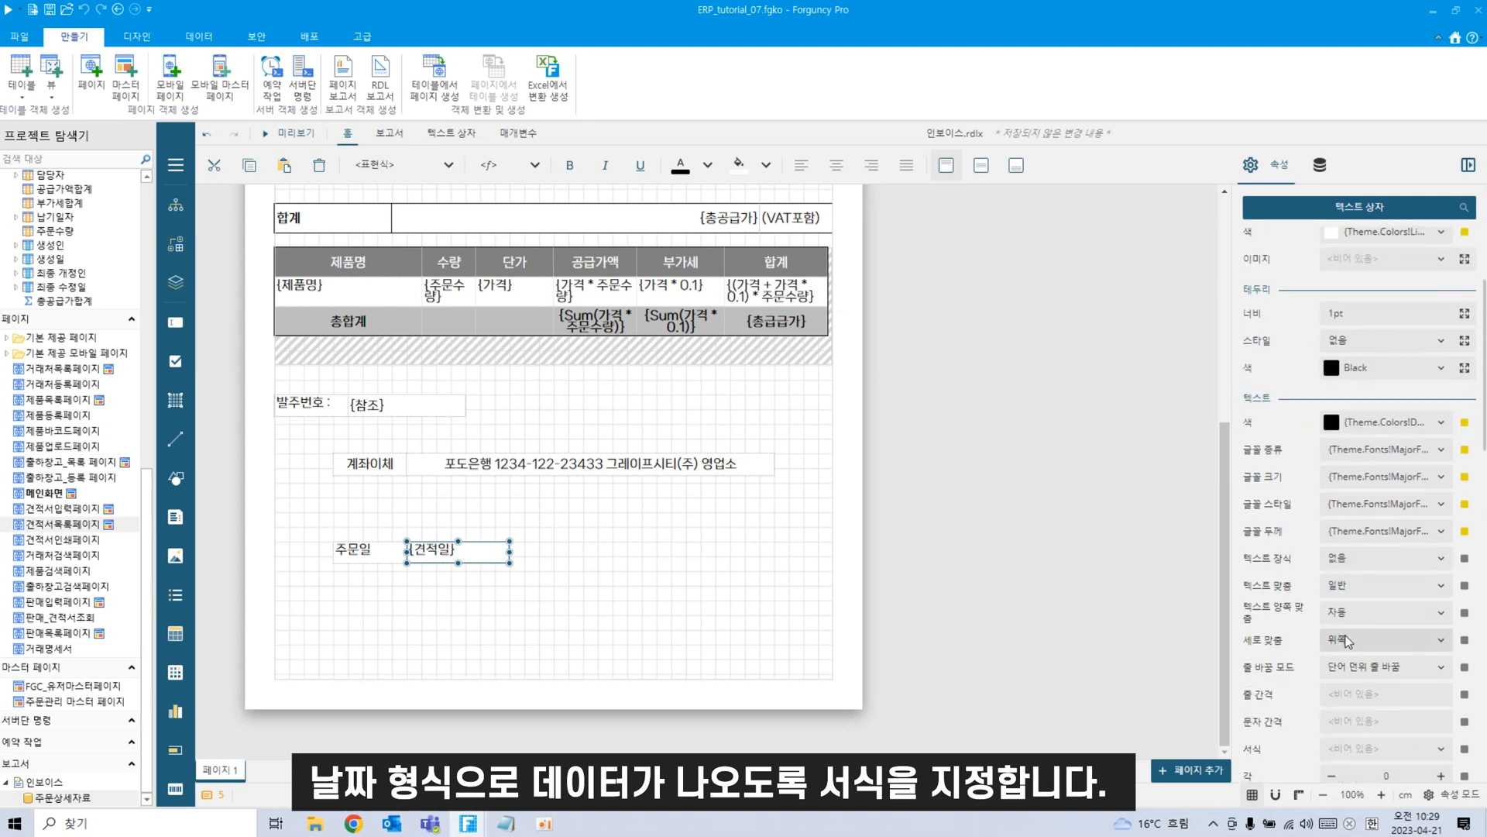
scroll(1348, 640, "down", 1)
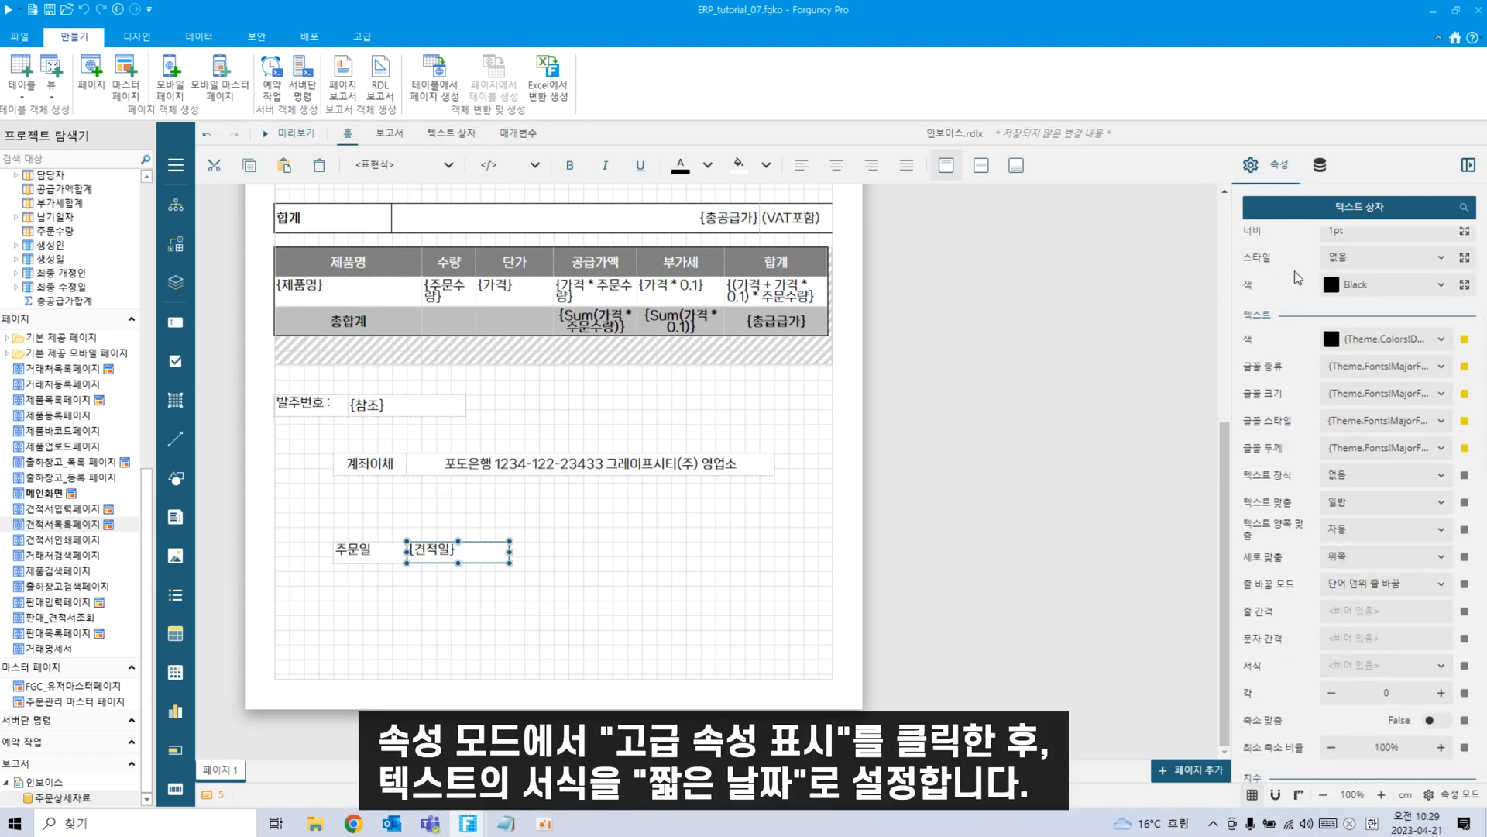
left_click(1424, 796)
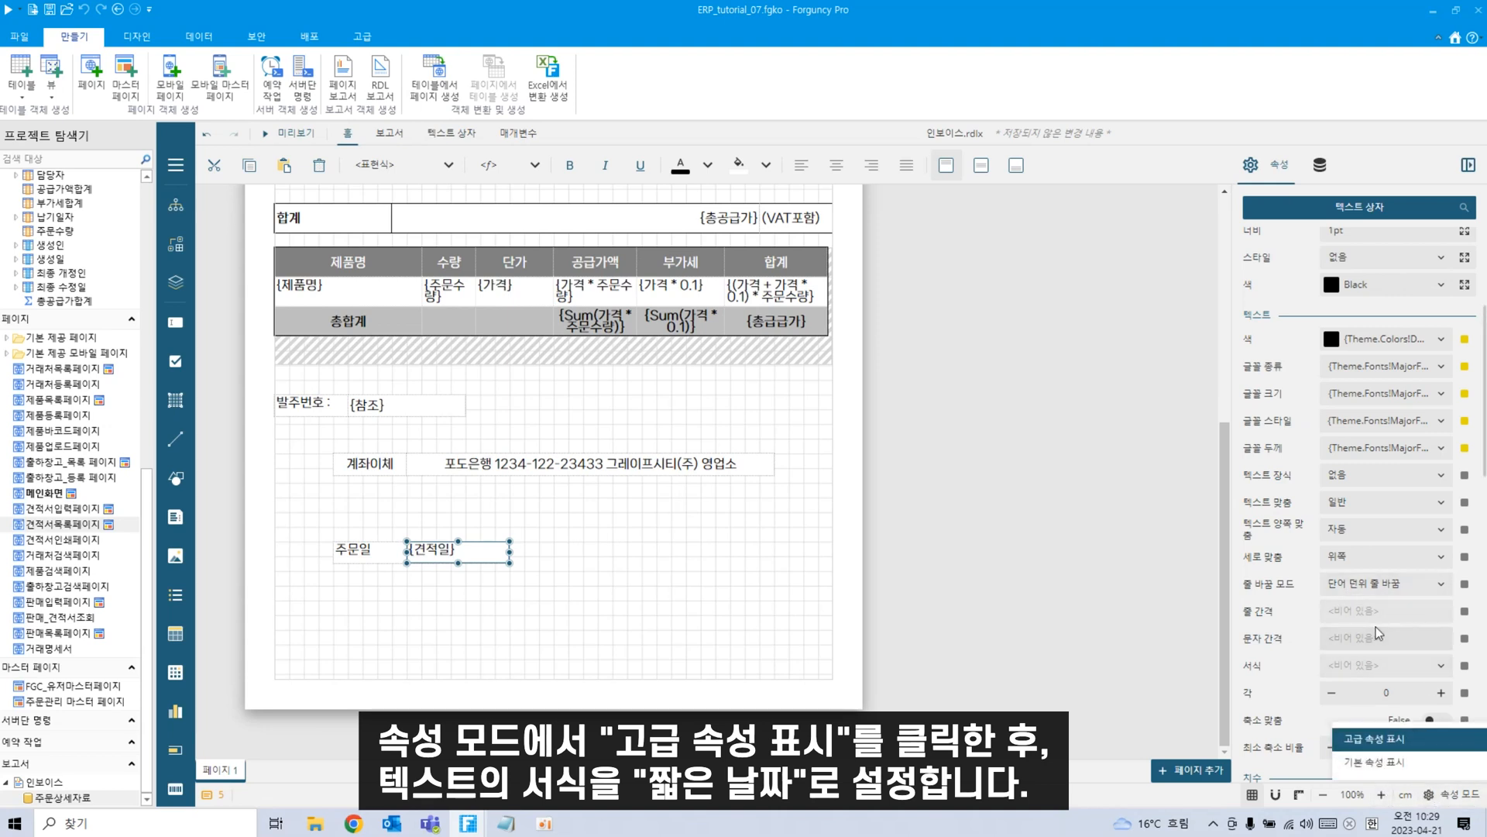
left_click(1441, 671)
left_click(1441, 671)
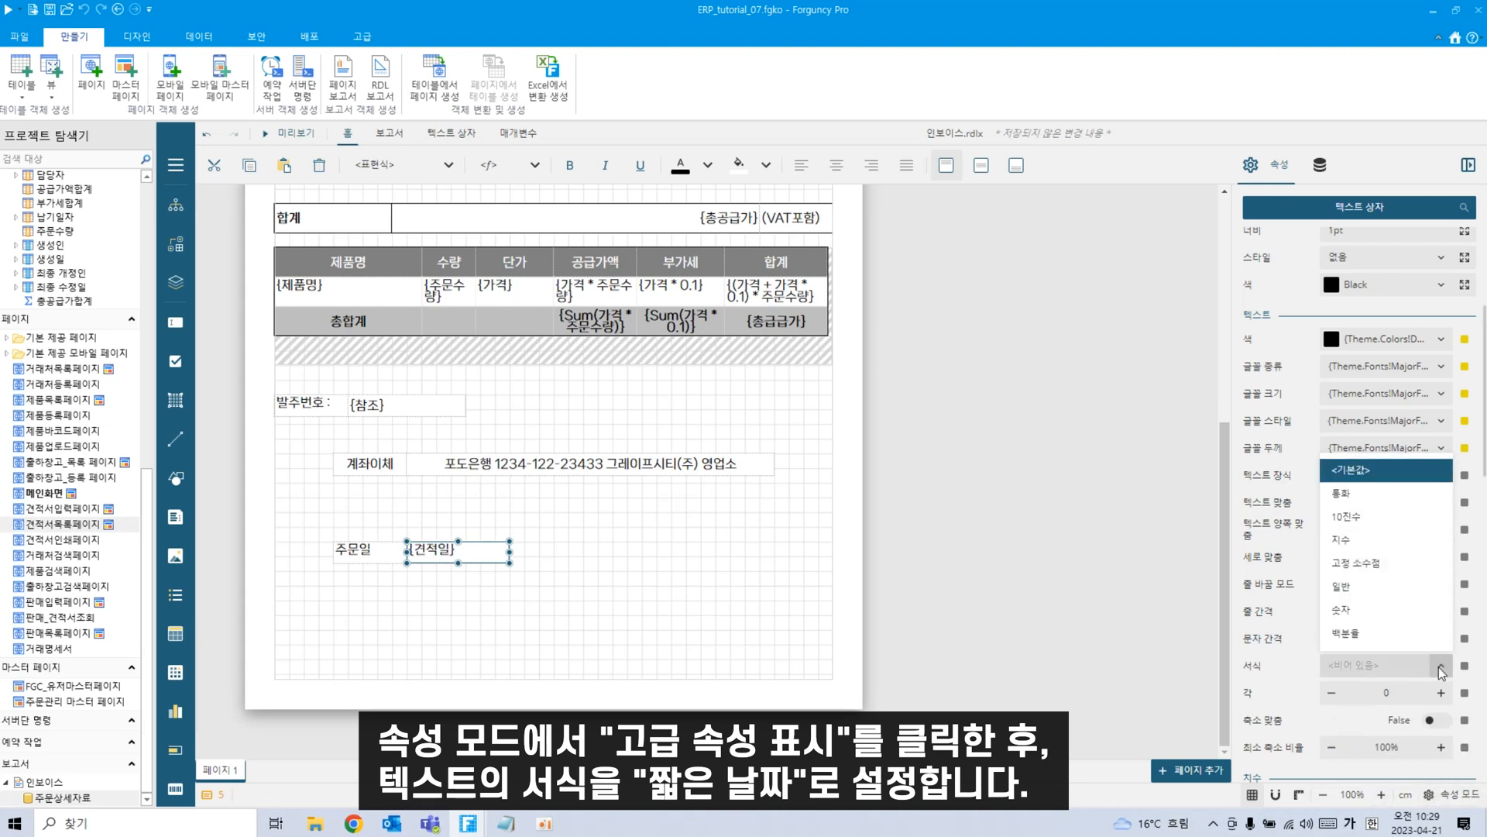
scroll(1412, 624, "down", 3)
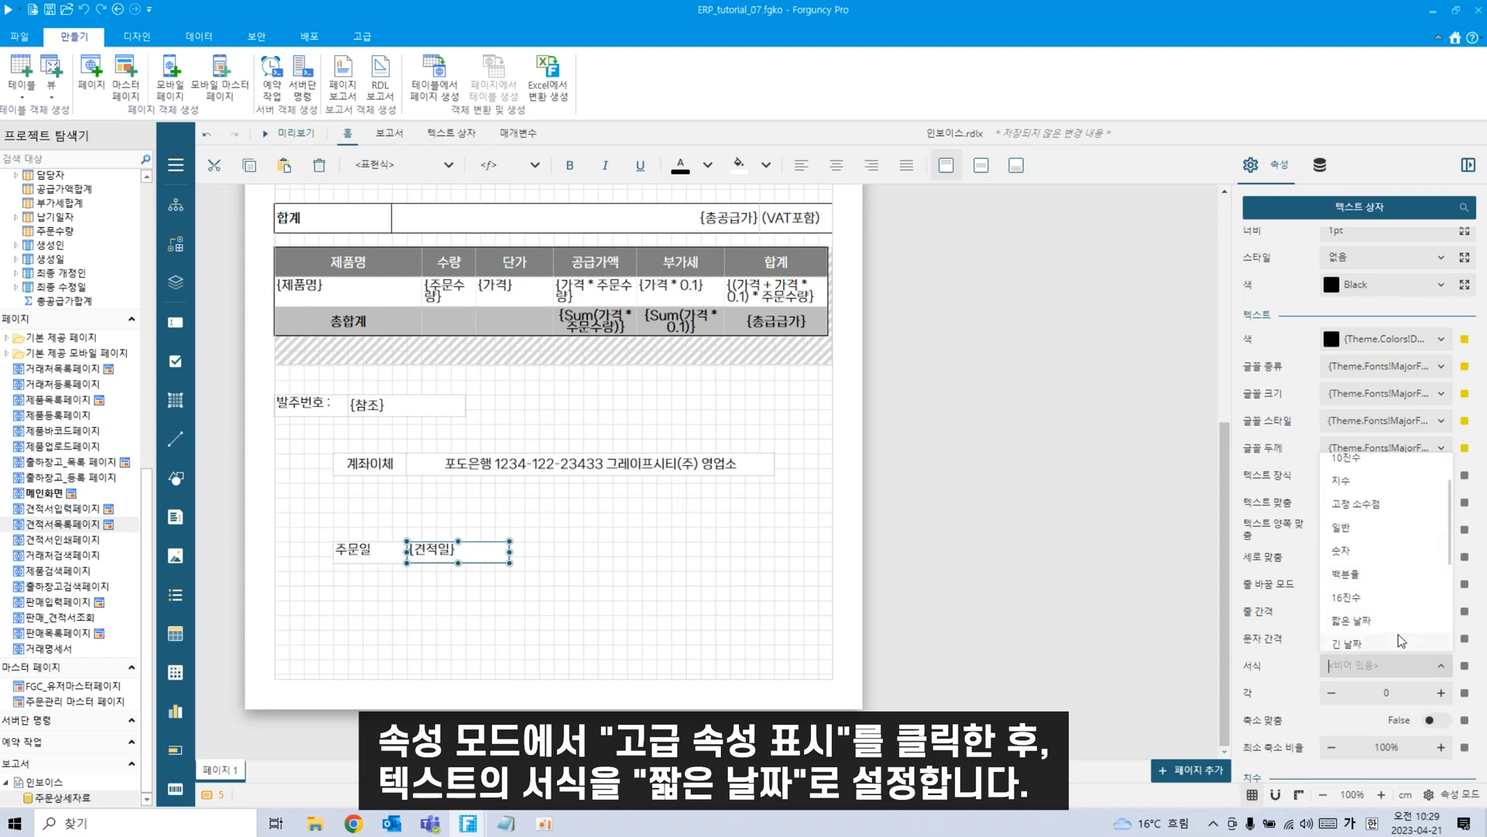
scroll(1402, 640, "down", 1)
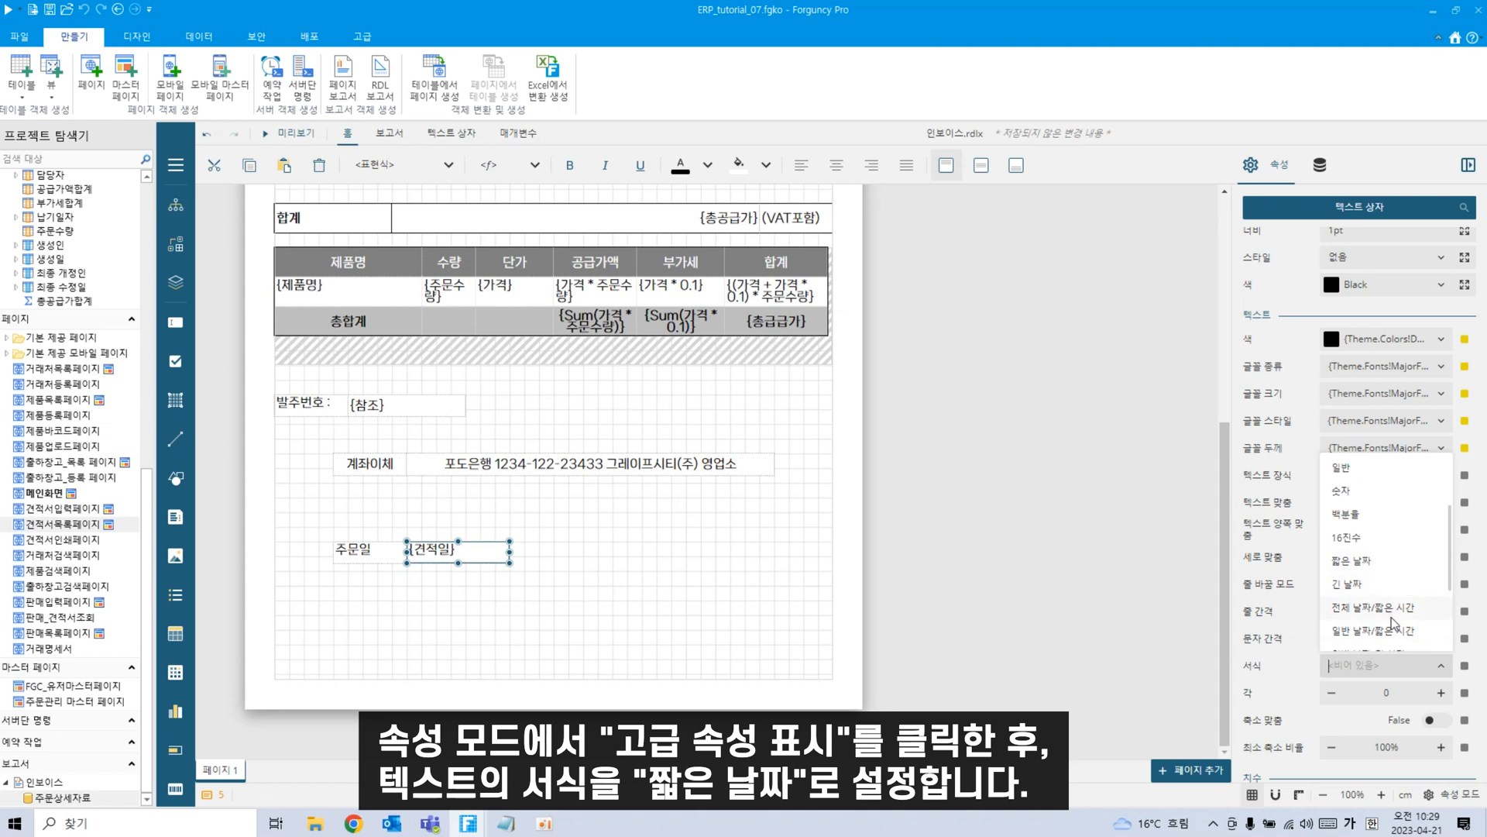
left_click(1394, 569)
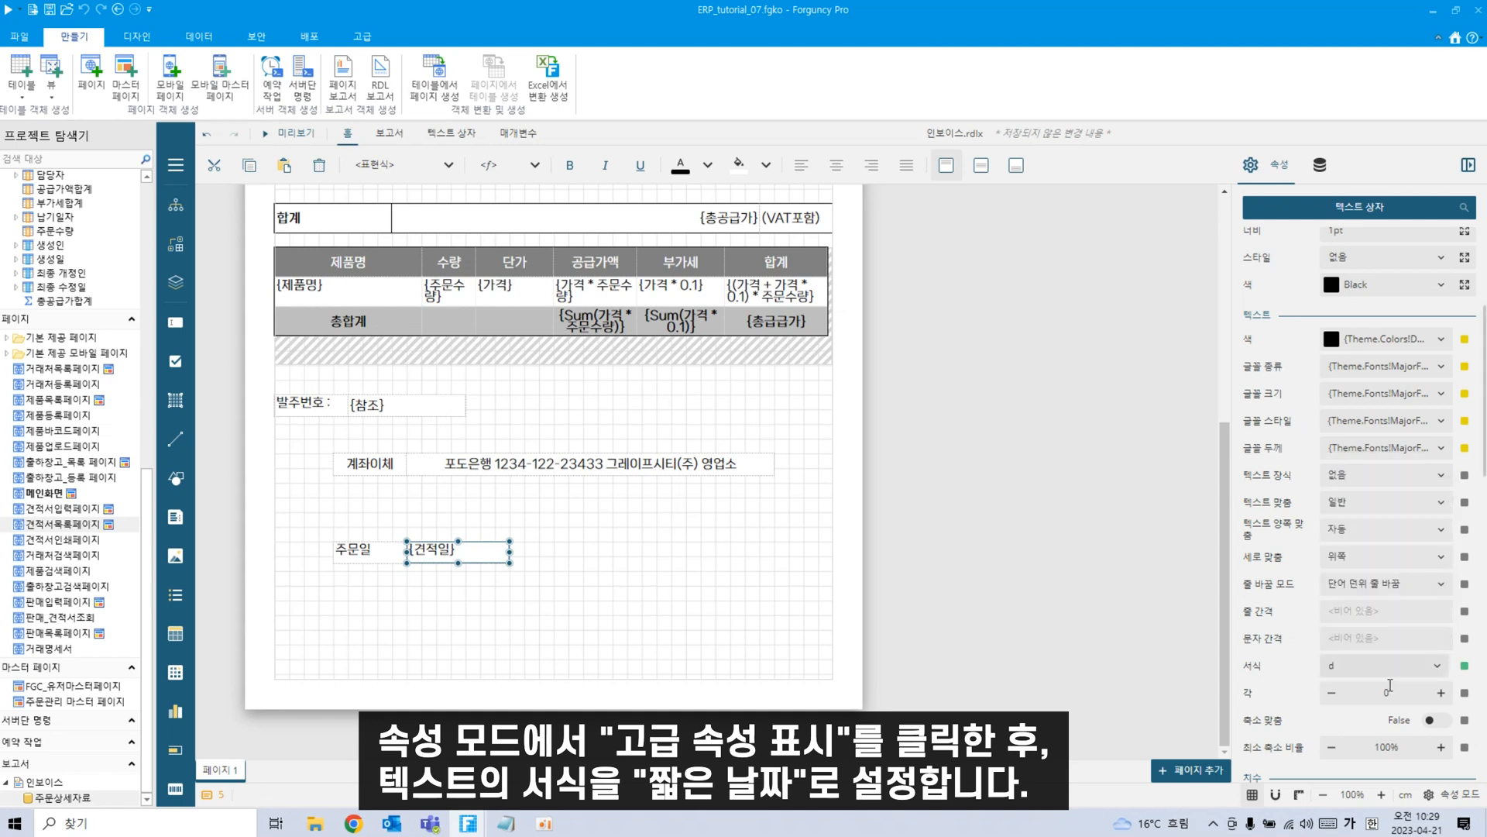
left_click(488, 635)
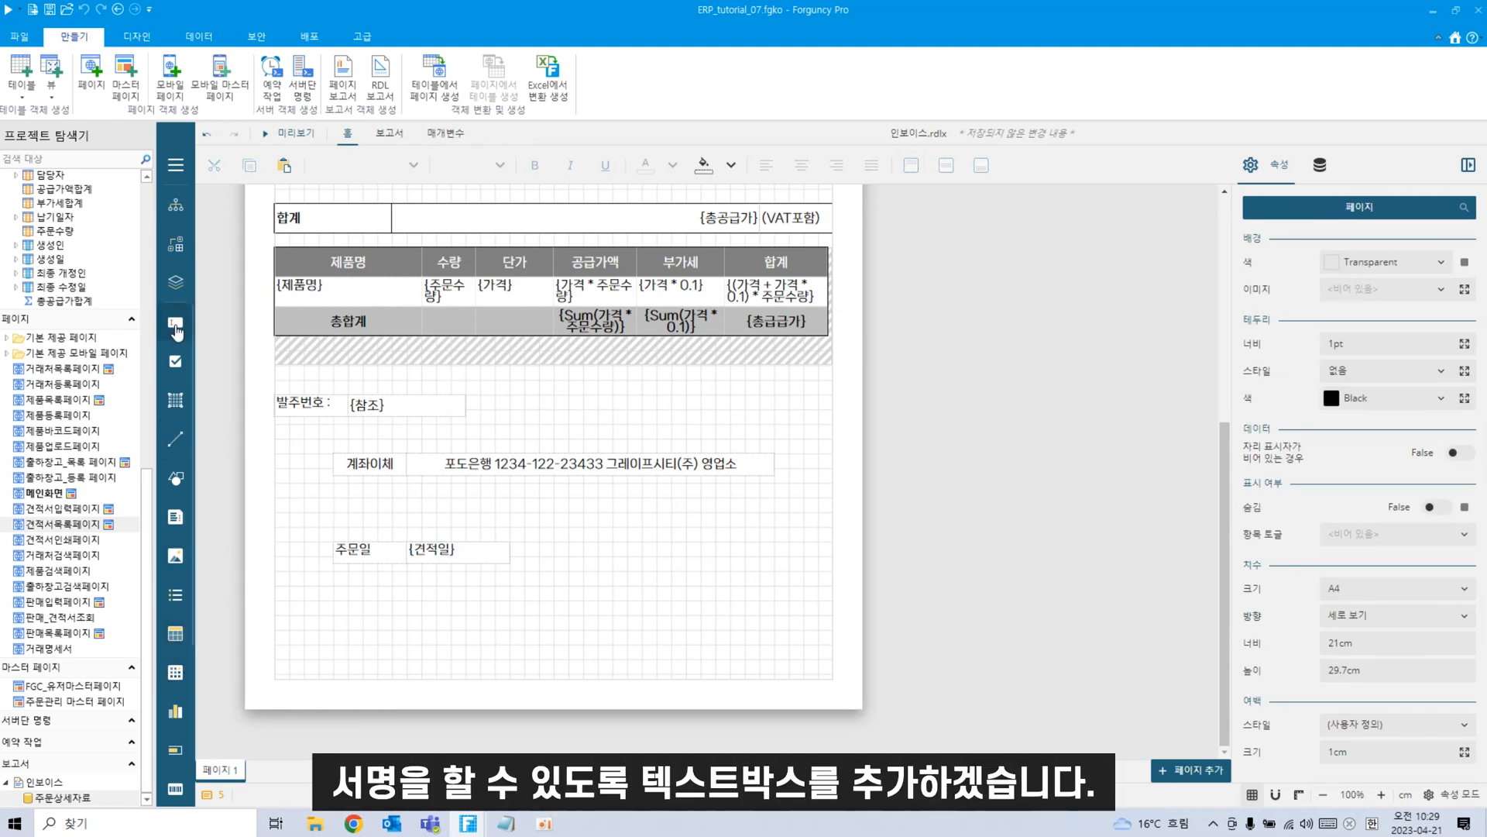
Place a 서명: label beside the {견적일} order date and a (인) seal box right of it.
left_click_drag(176, 332, 662, 551)
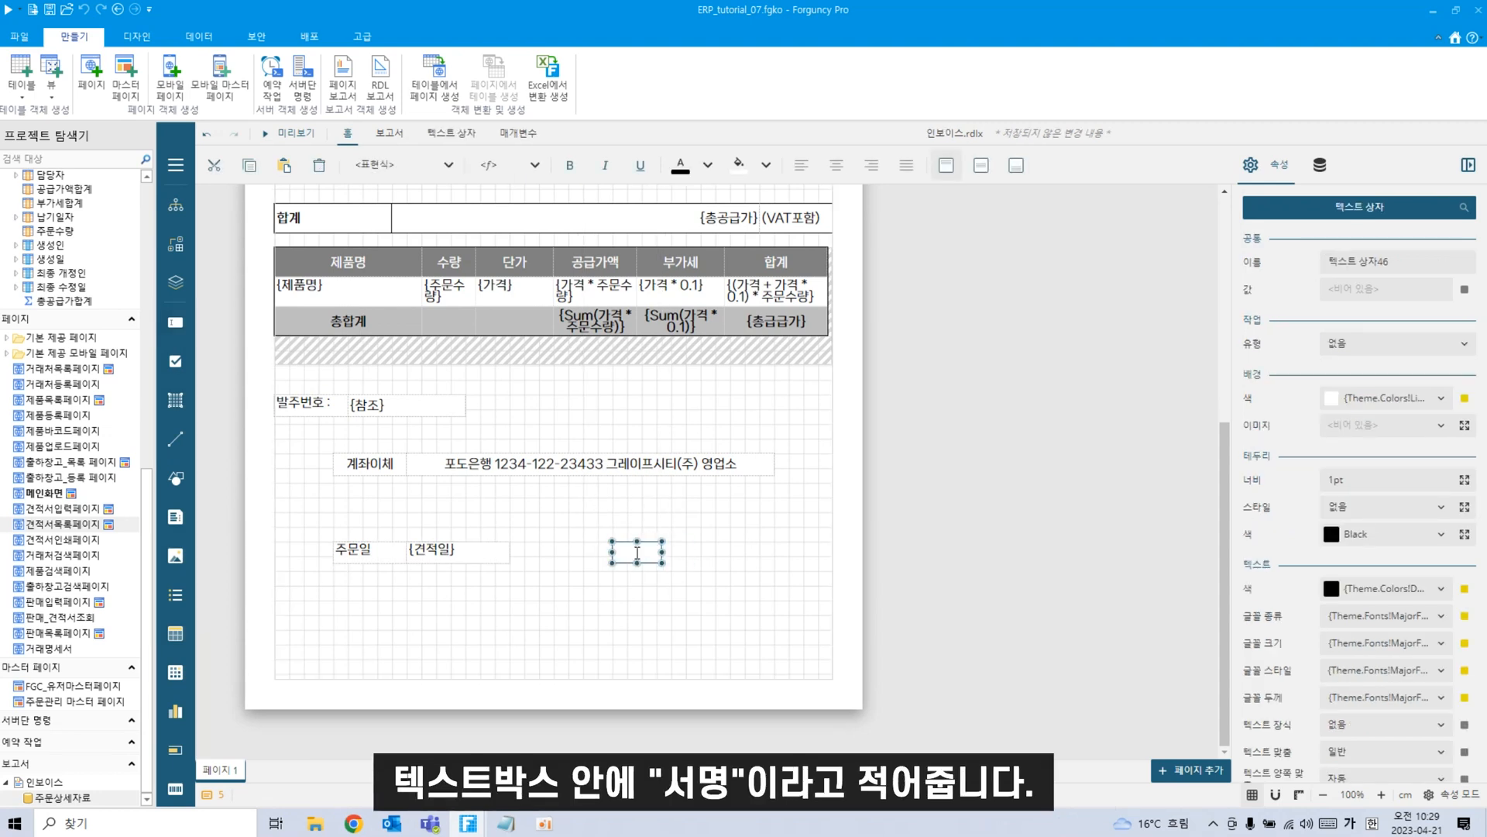
left_click(707, 641)
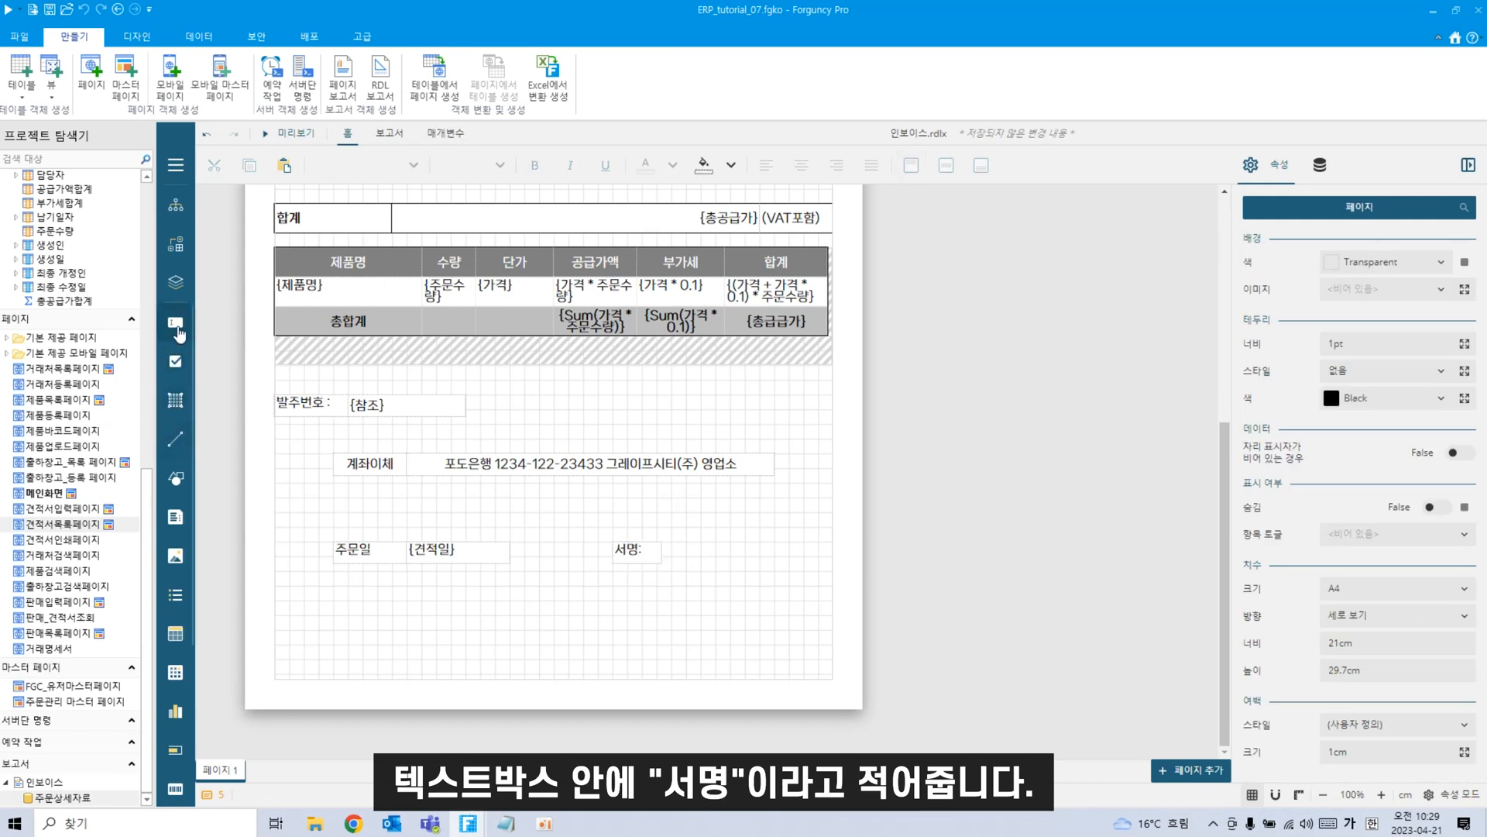
left_click_drag(178, 333, 773, 552)
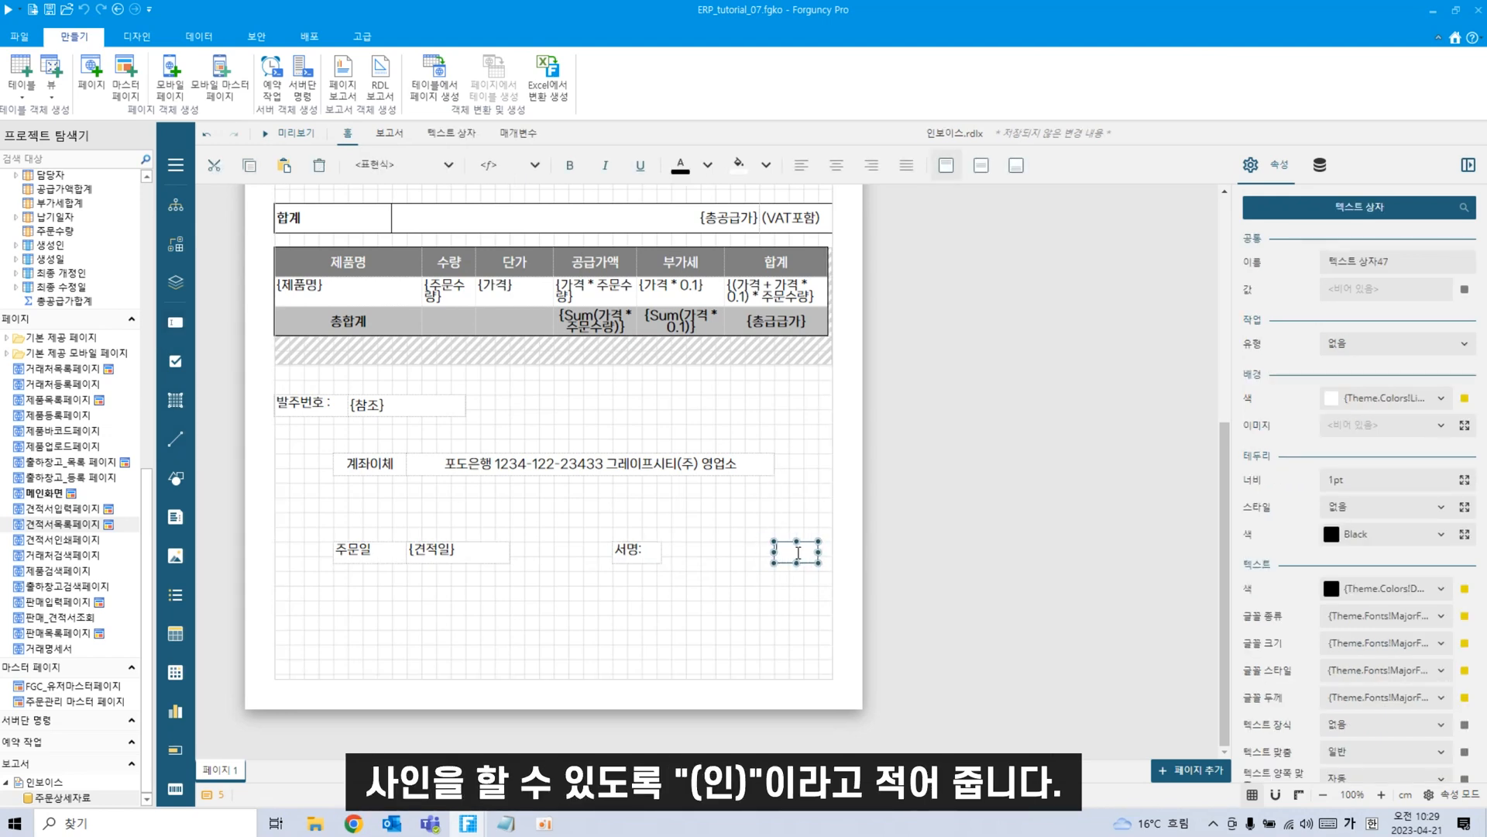
type("(인)")
left_click(580, 649)
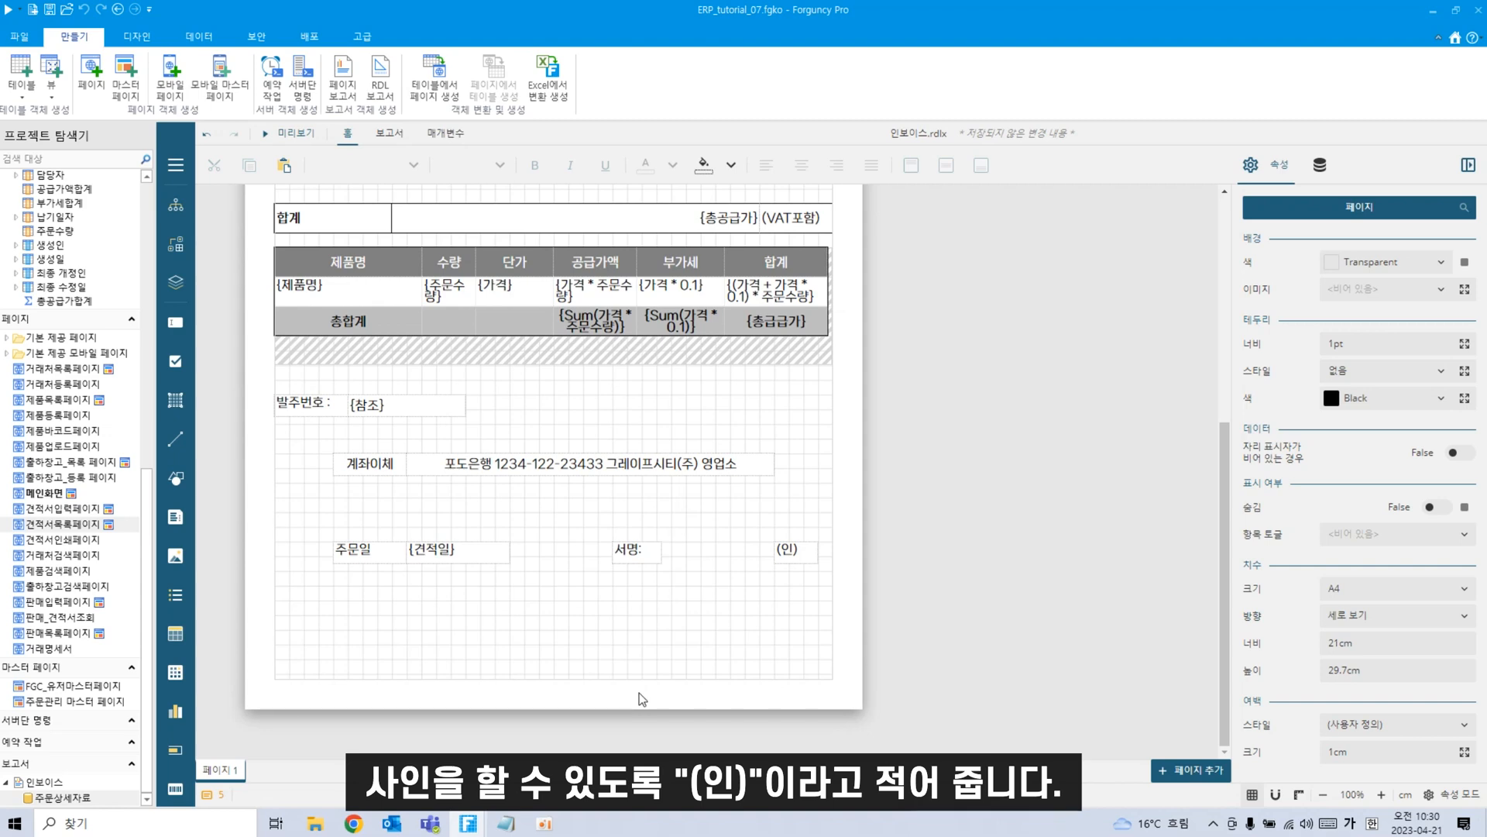
scroll(639, 692, "up", 3)
scroll(639, 691, "up", 2)
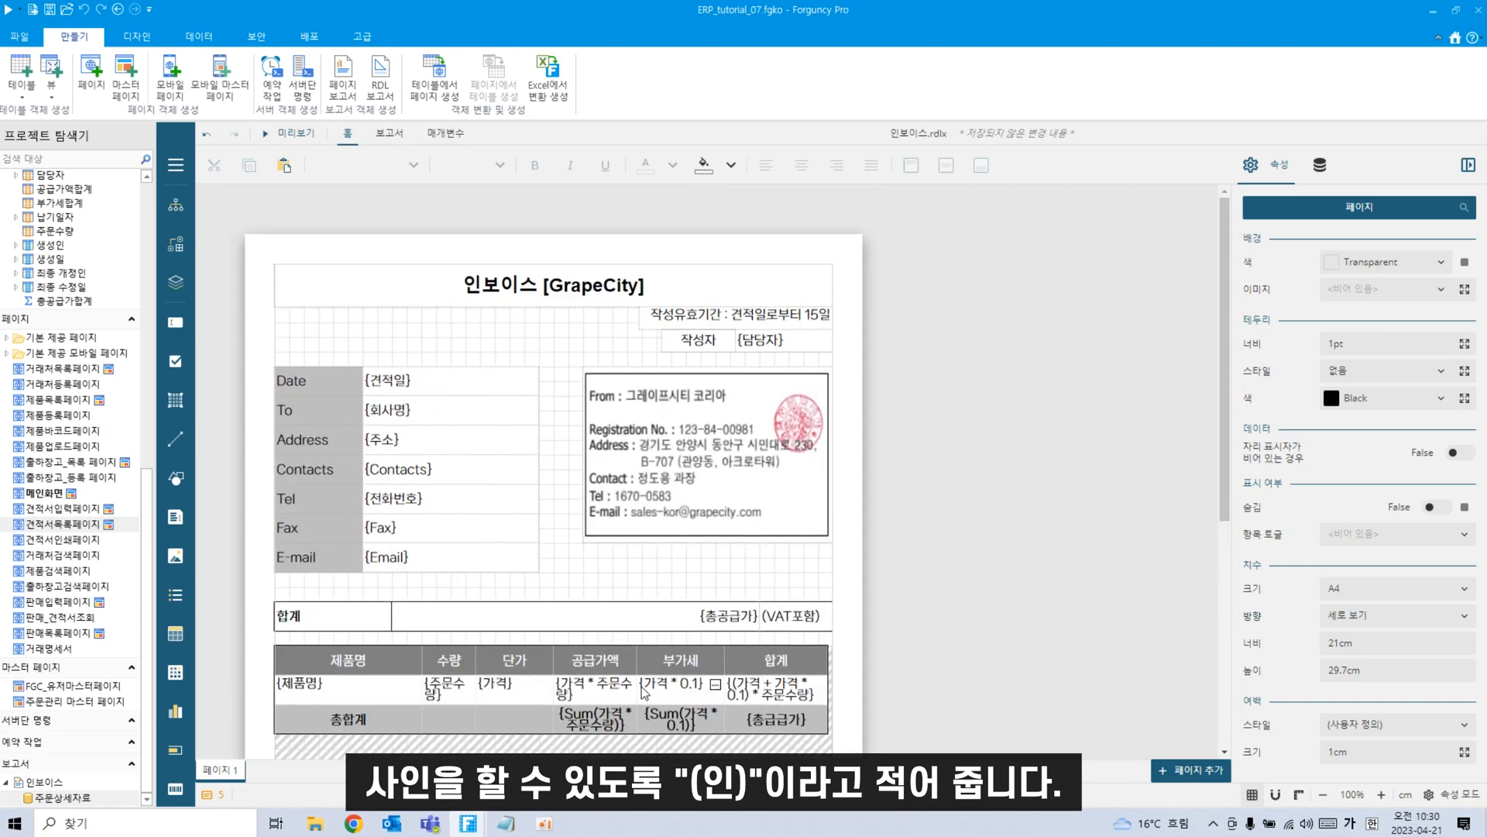
Open the 인보이스 report from the 보고서 folder in Project Explorer in the report designer.
scroll(640, 688, "down", 5)
scroll(641, 684, "up", 3)
scroll(641, 685, "up", 2)
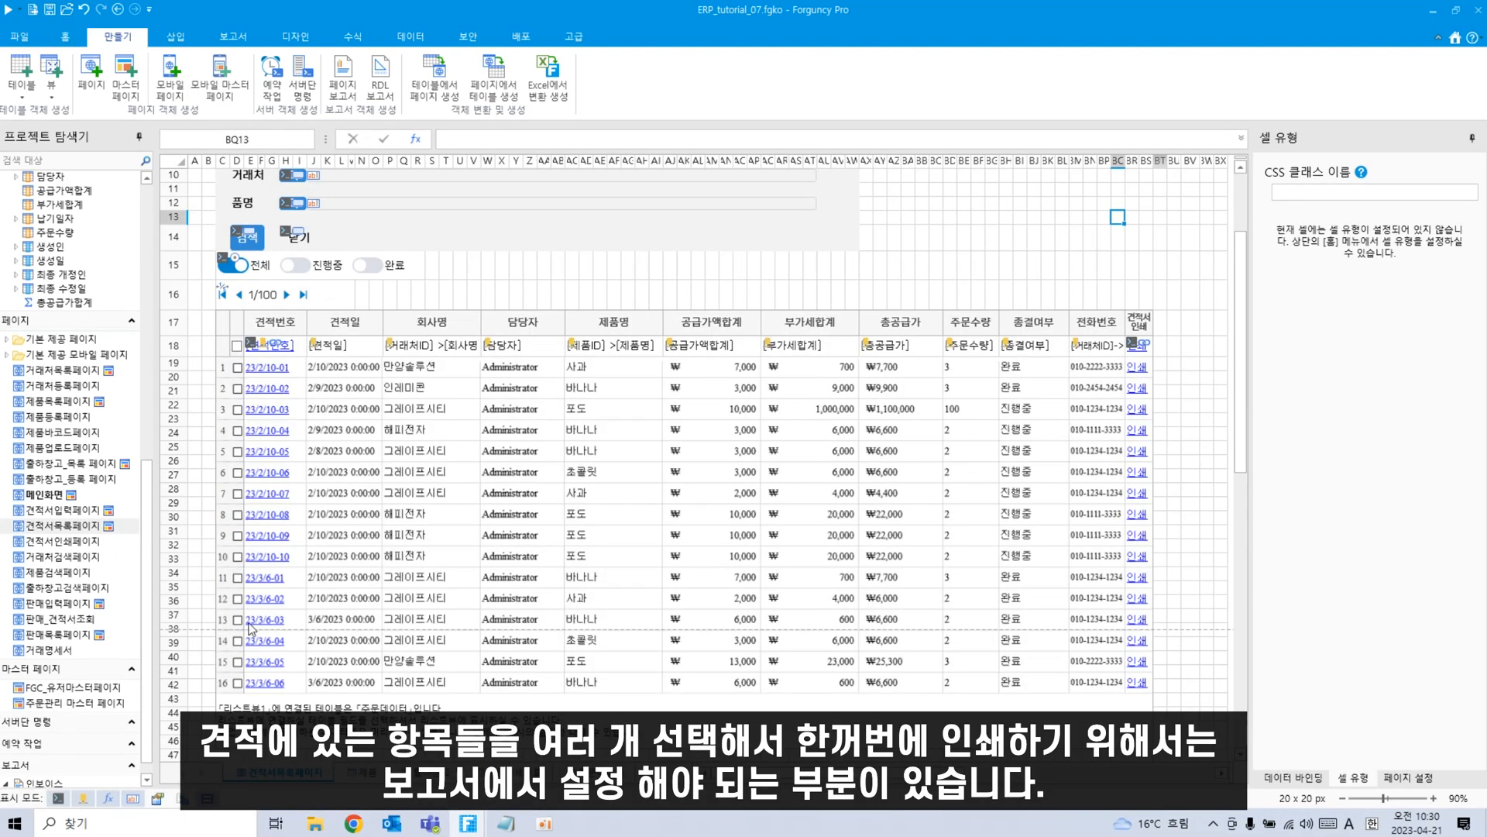
scroll(252, 618, "down", 2)
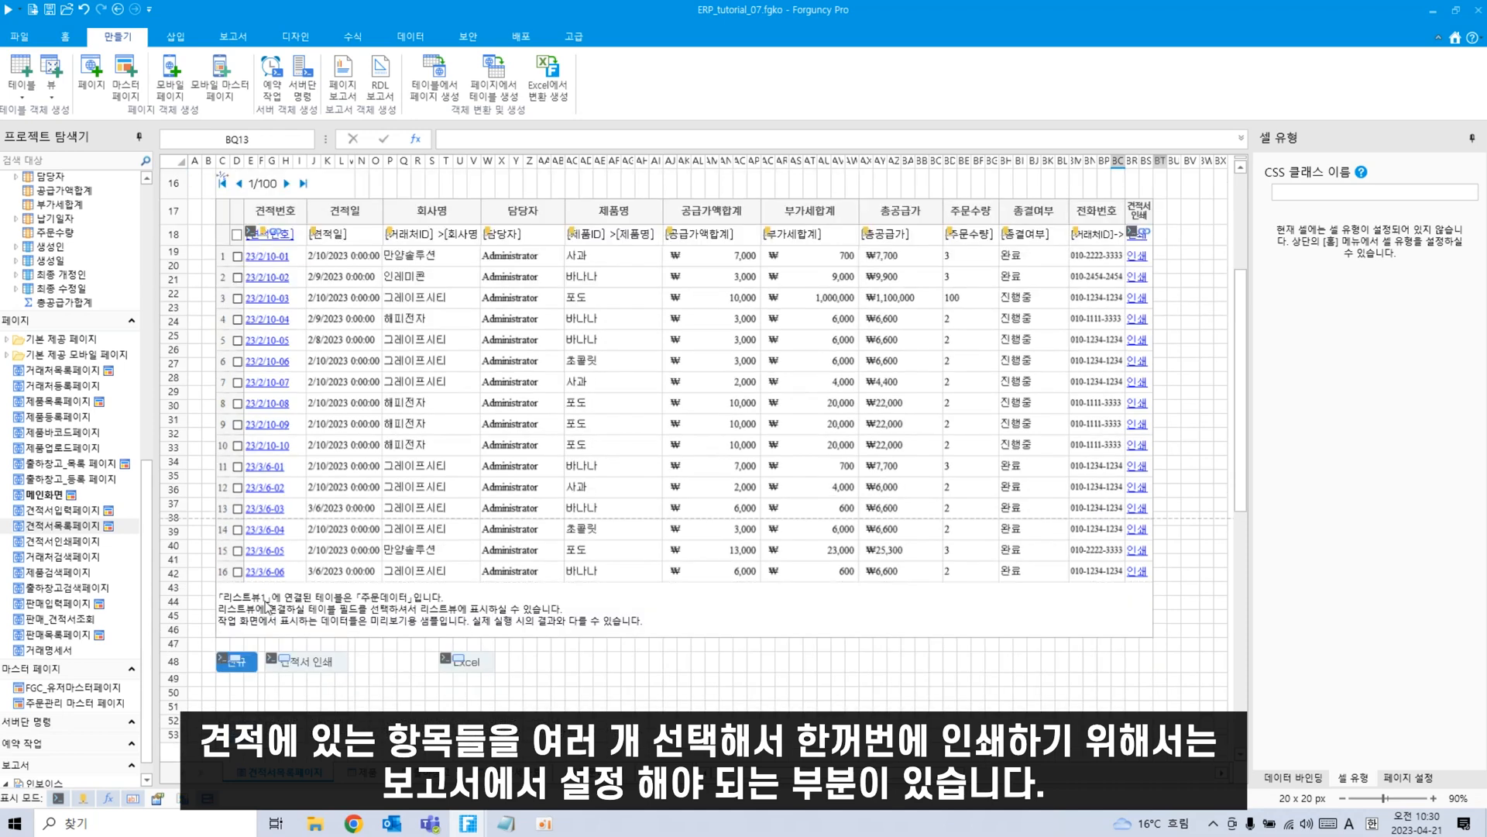
scroll(70, 670, "down", 1)
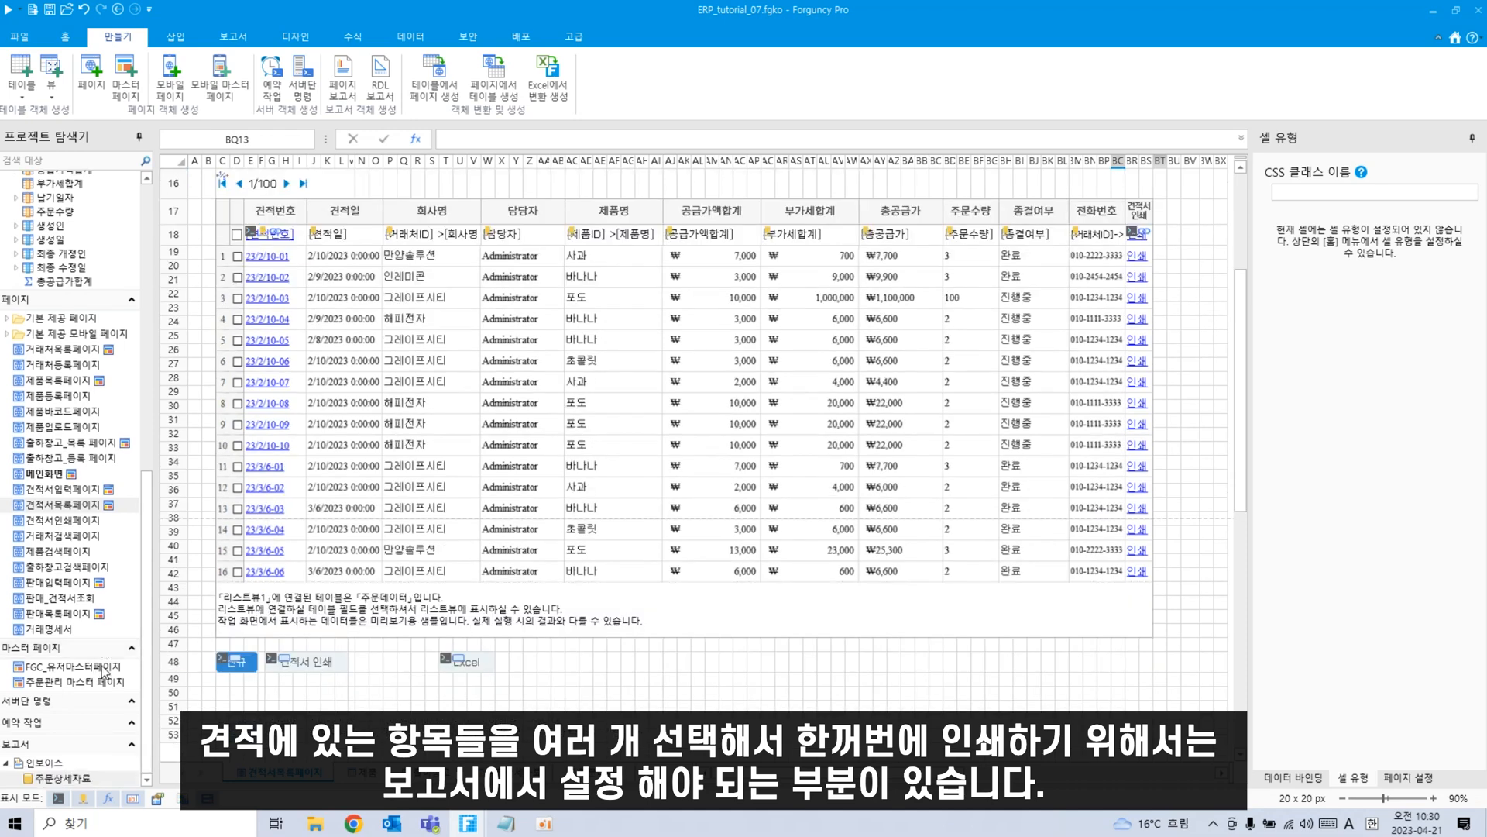
double_click(57, 764)
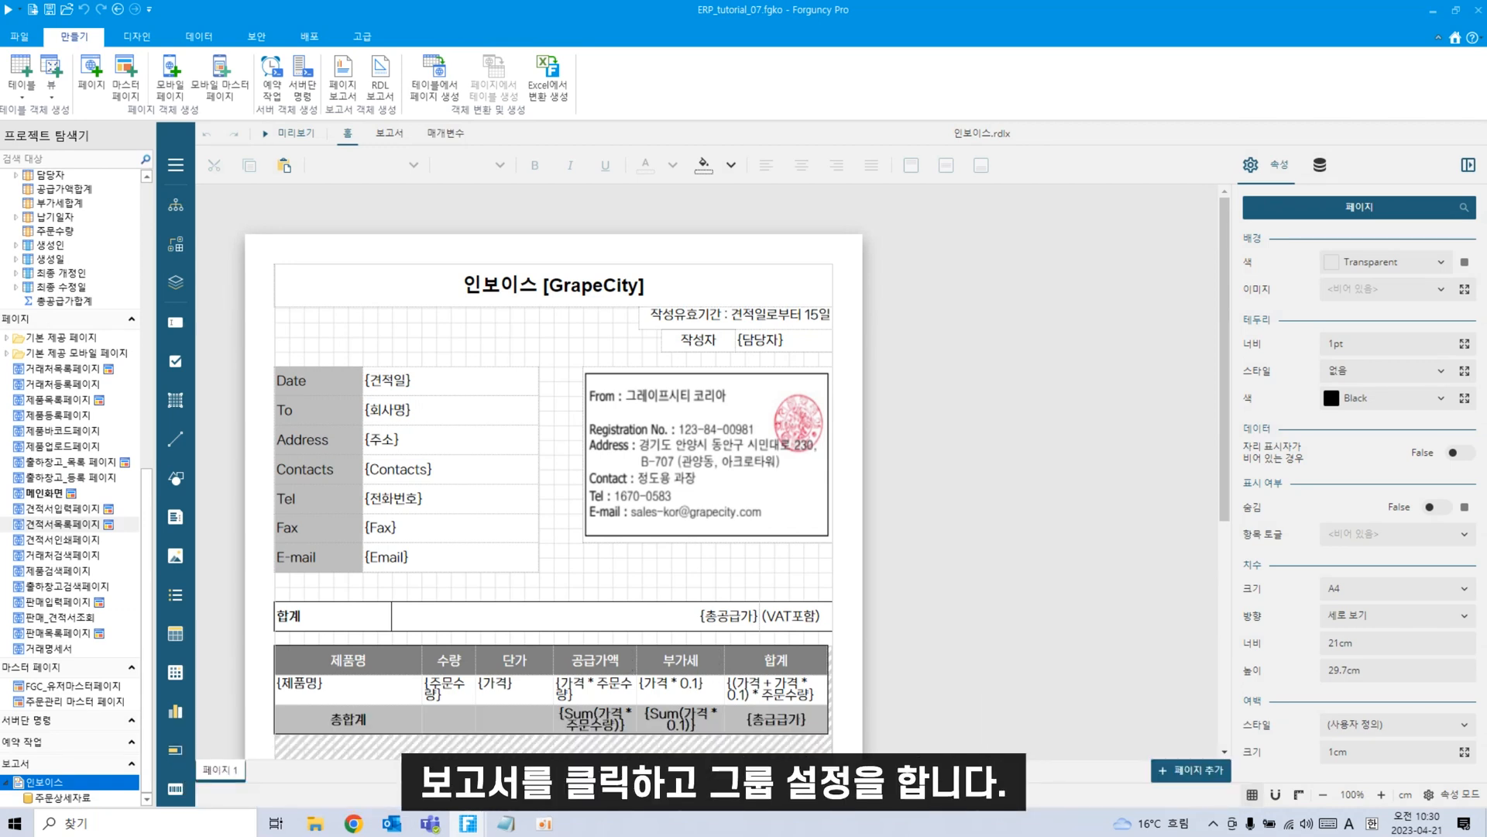
Add a 주문ID group expression under the report's 그룹 properties to produce one invoice per order.
left_click(773, 252)
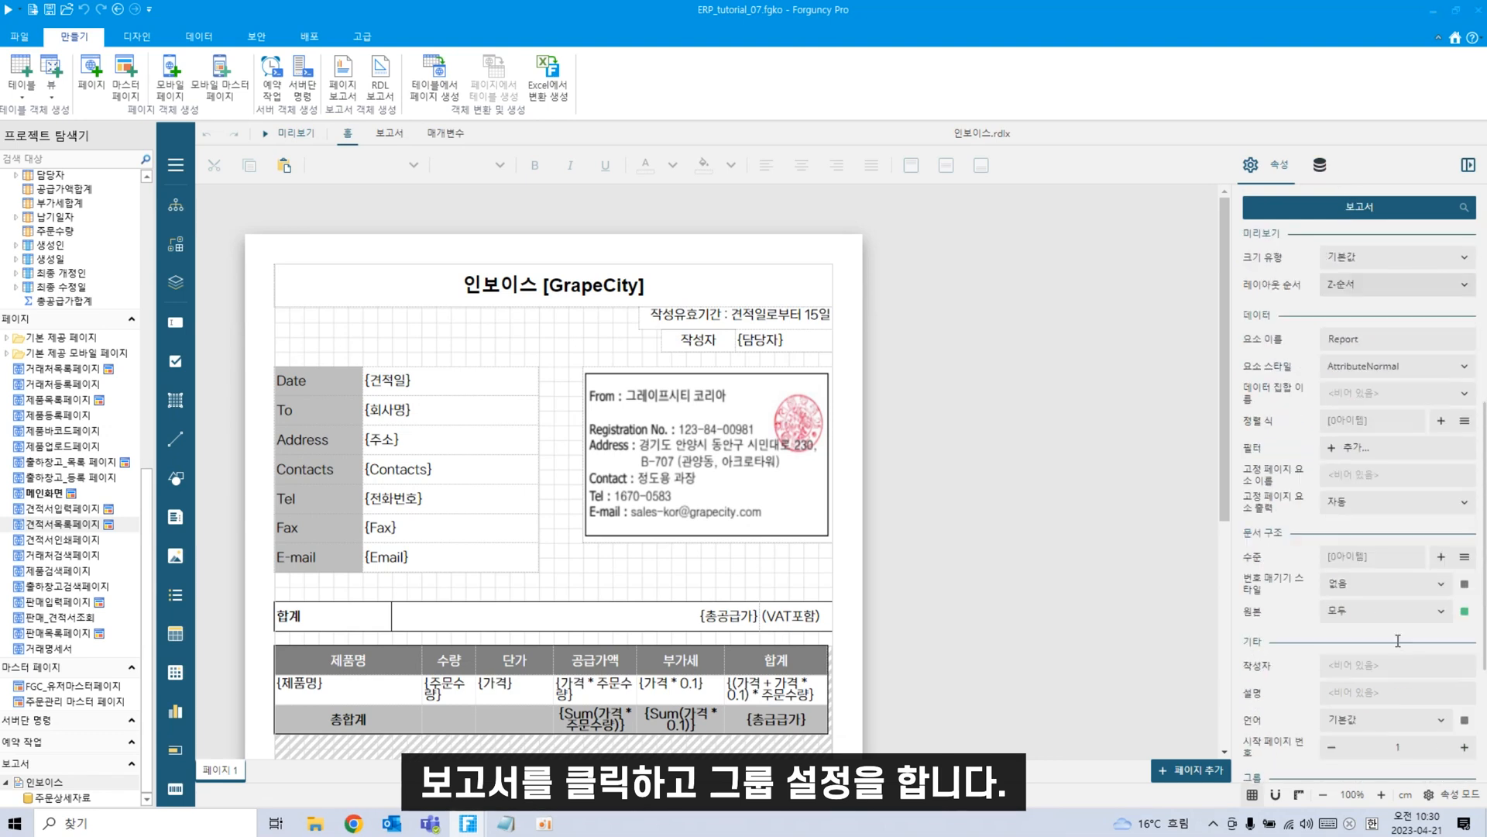
scroll(1398, 640, "down", 3)
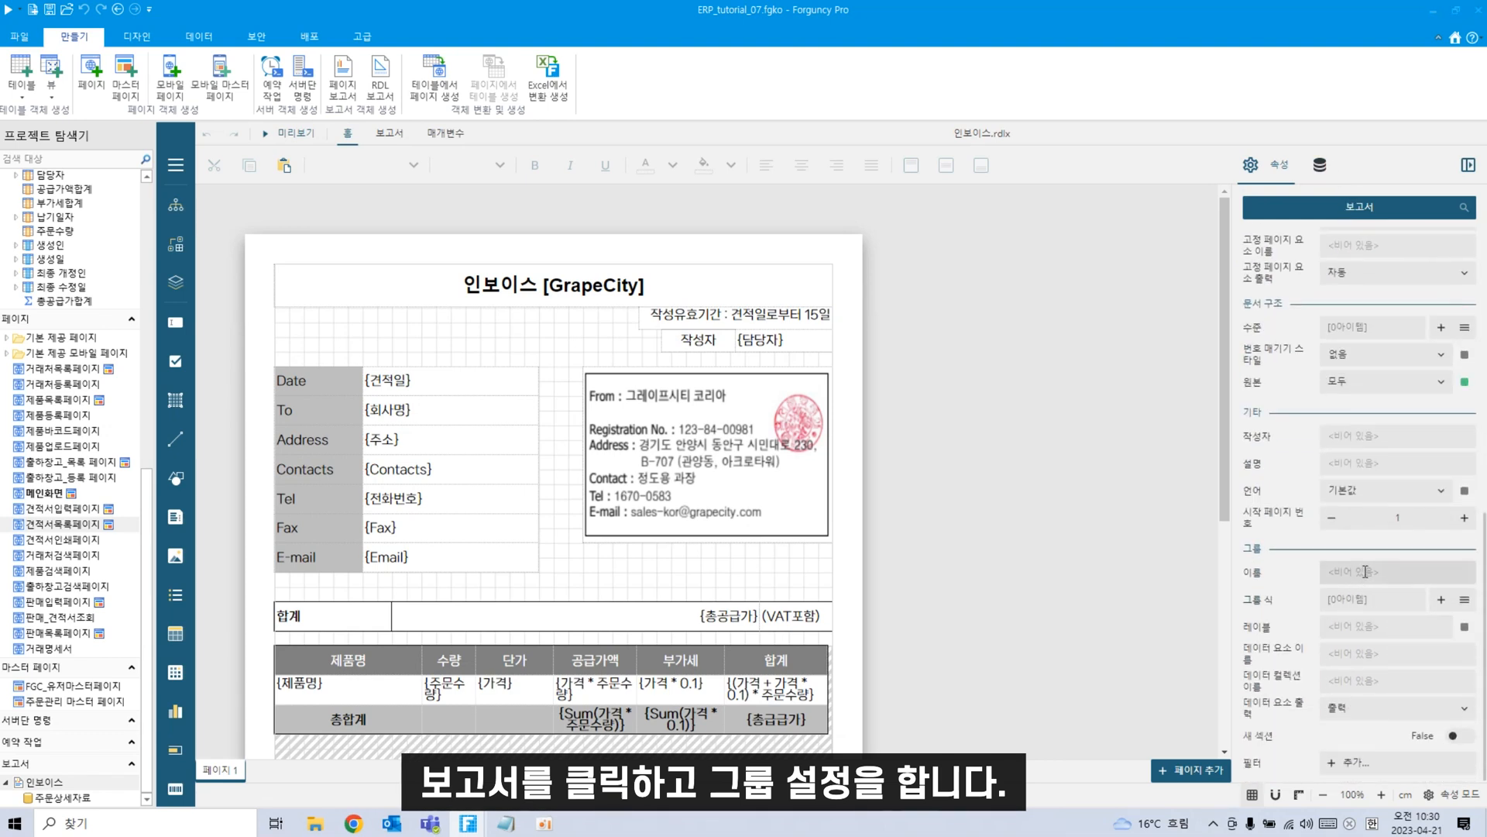
left_click(1442, 600)
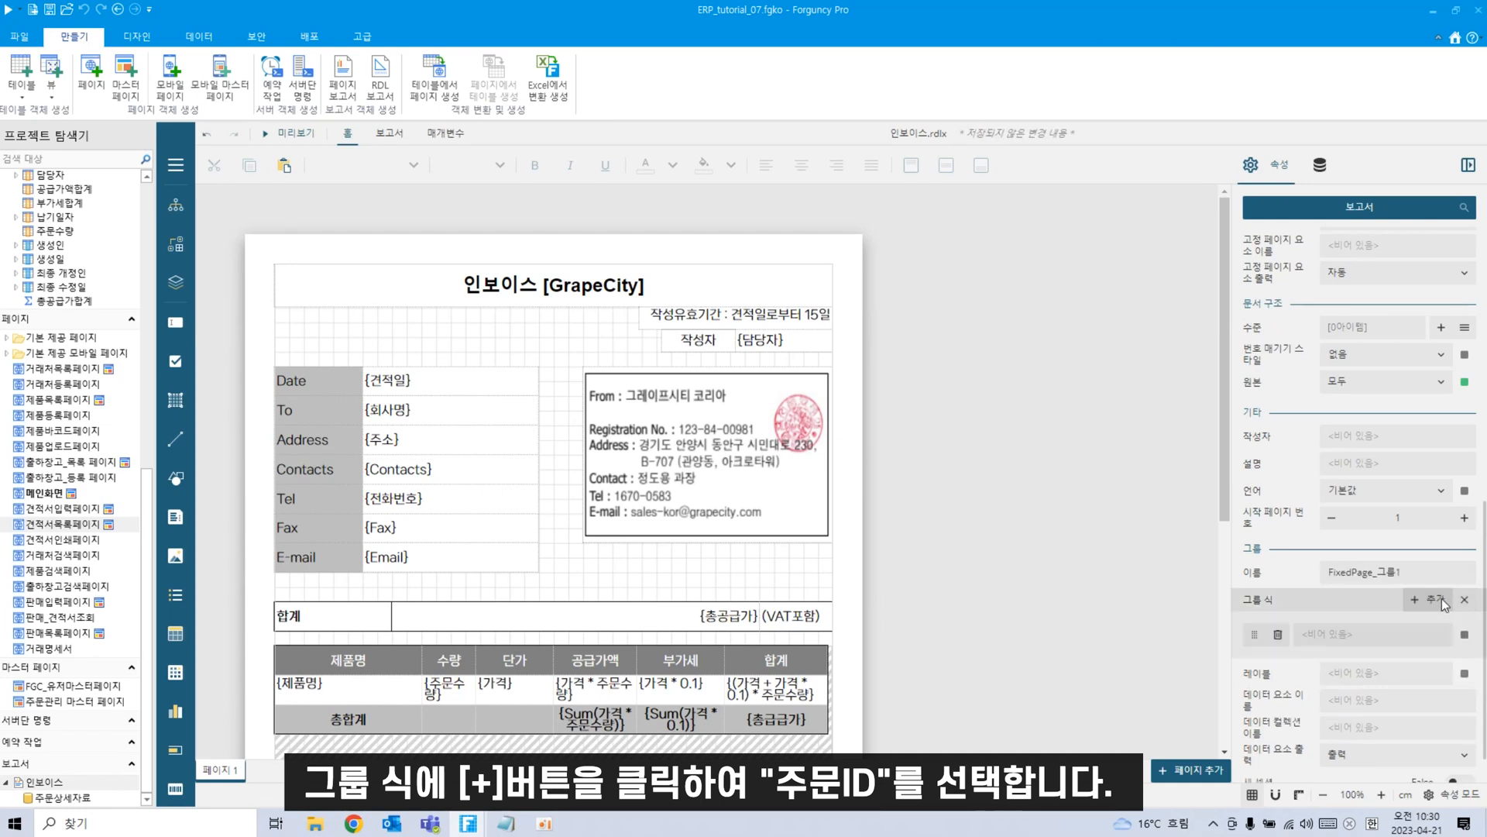
left_click(1465, 635)
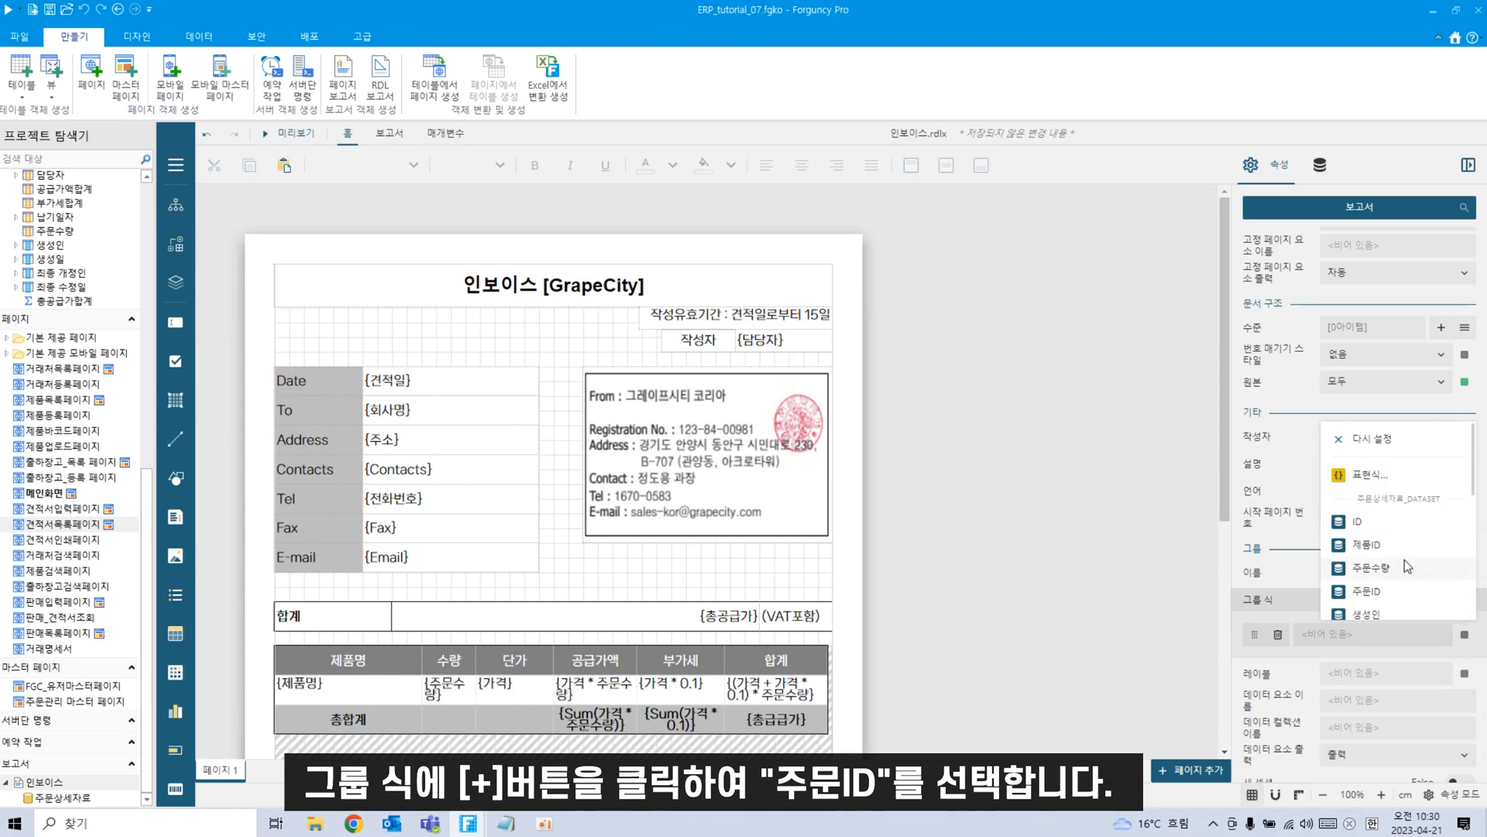
left_click(1385, 558)
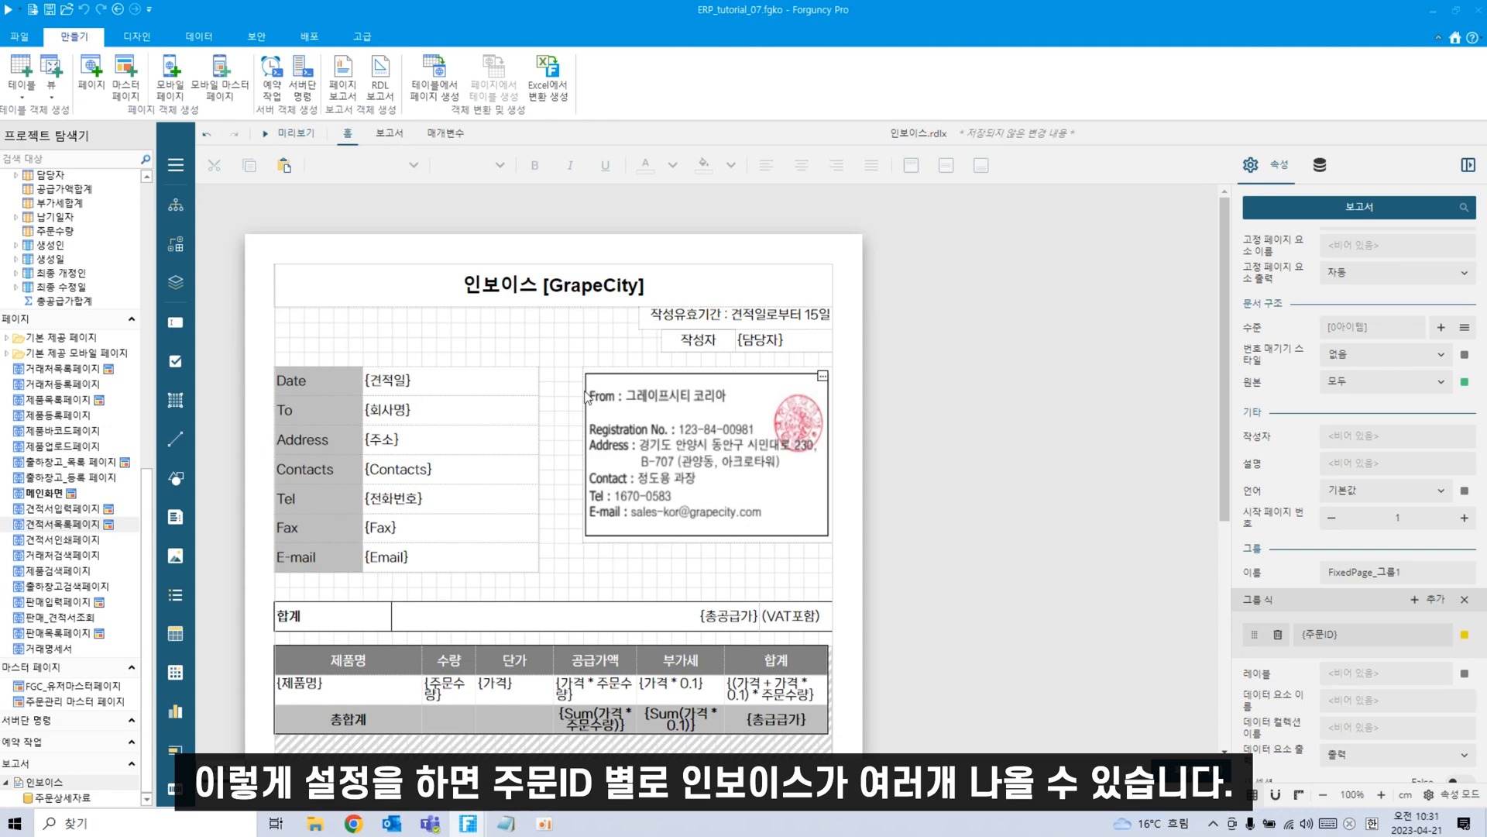
scroll(927, 516, "down", 1)
scroll(917, 666, "up", 1)
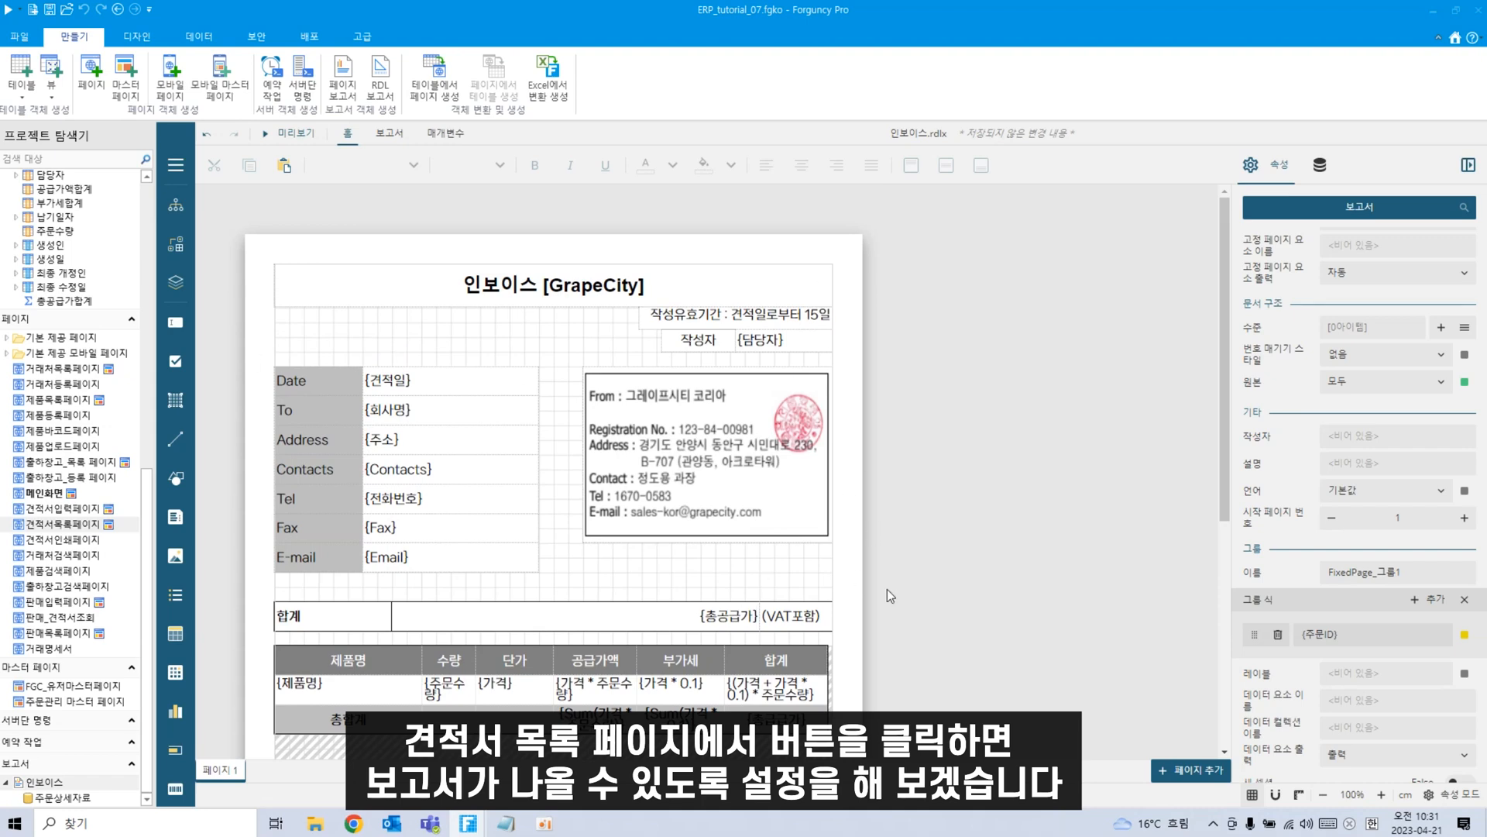
Switch to the 견적서목록페이지 page and bring up the quote list view's context menu.
left_click(73, 525)
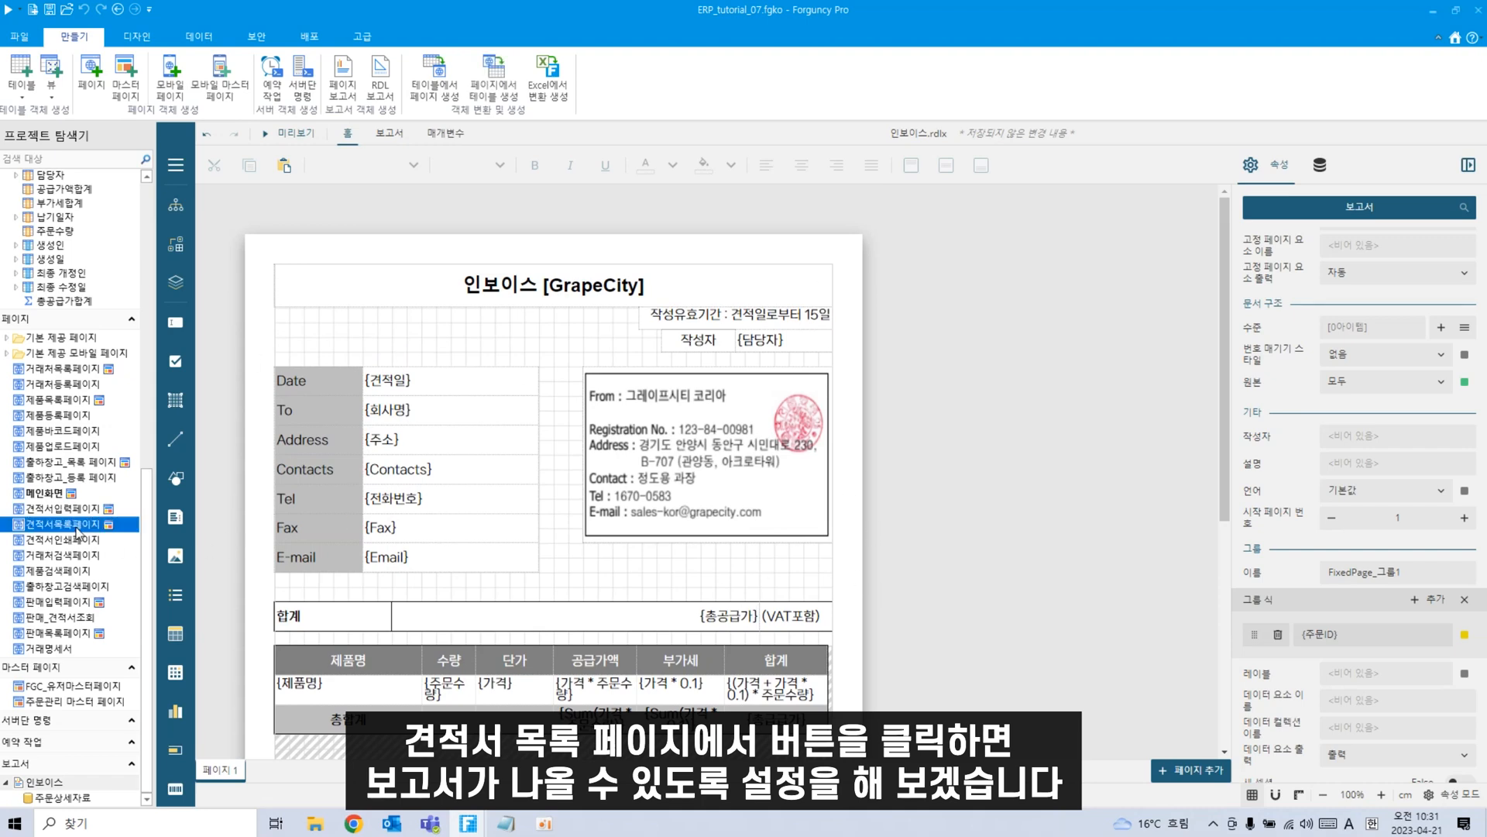
scroll(880, 686, "up", 5)
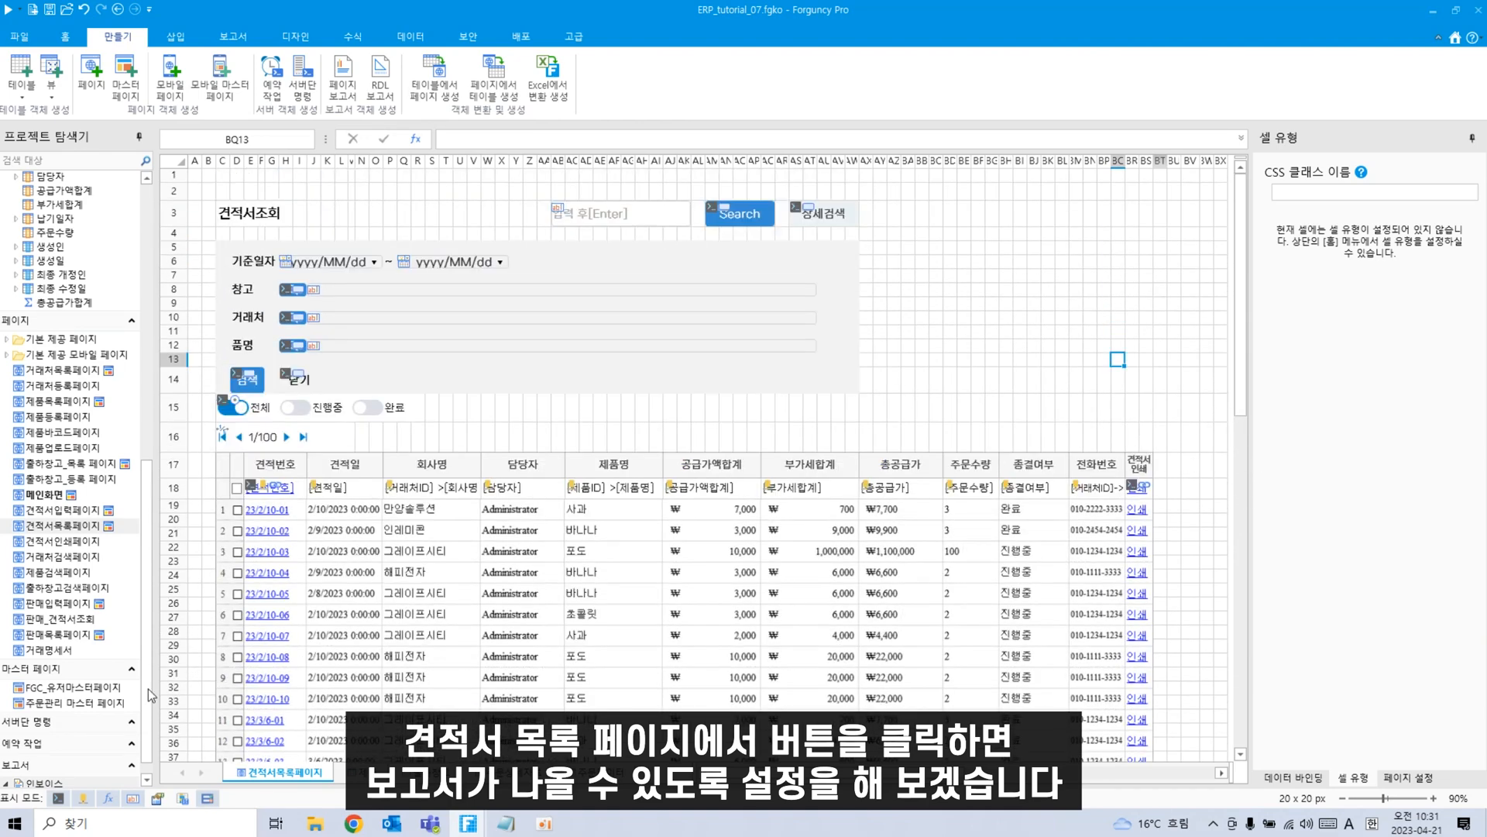
scroll(152, 695, "down", 1)
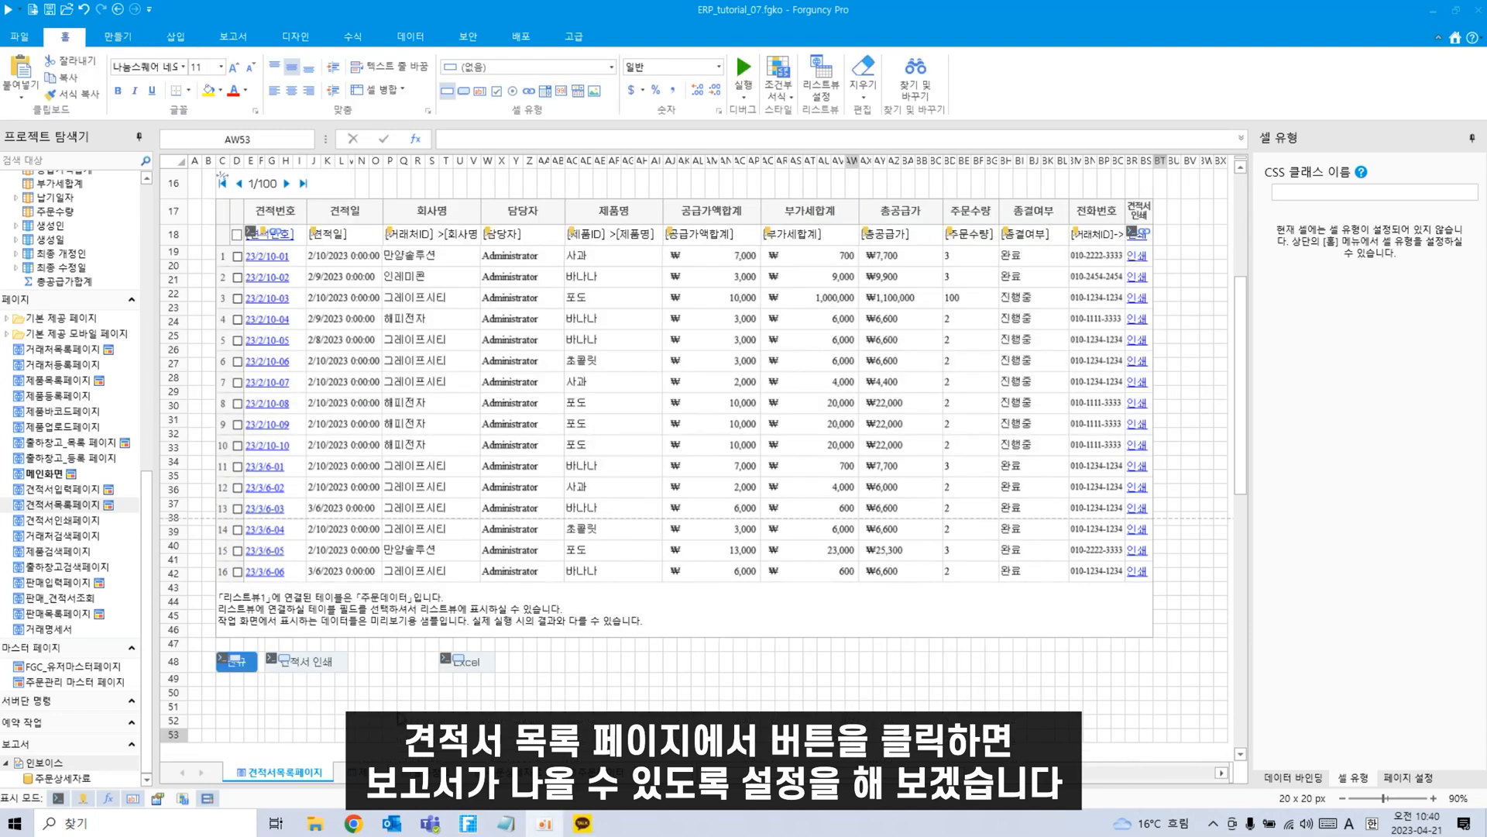
scroll(694, 465, "up", 1)
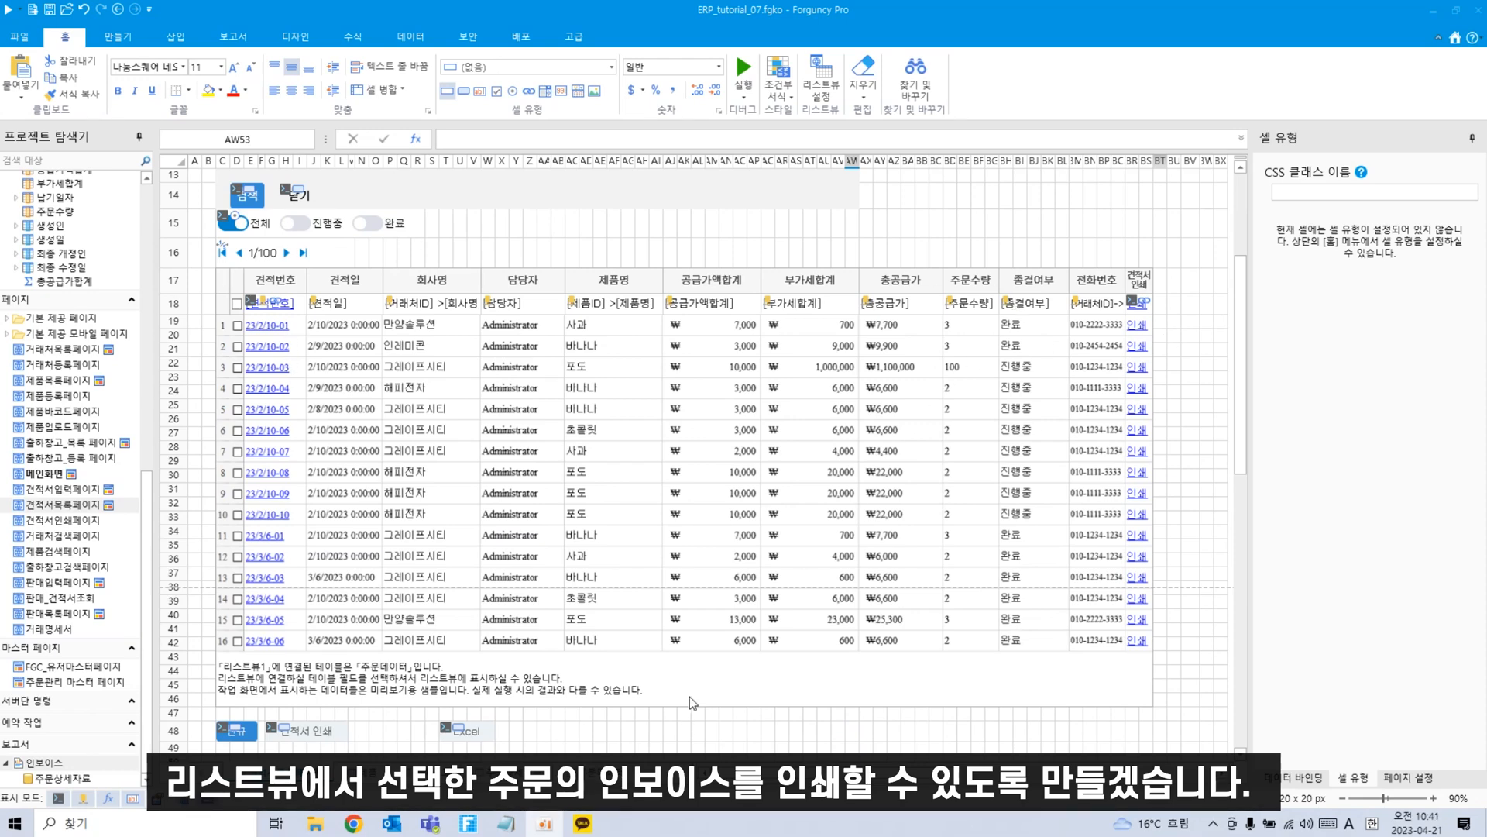
right_click(968, 674)
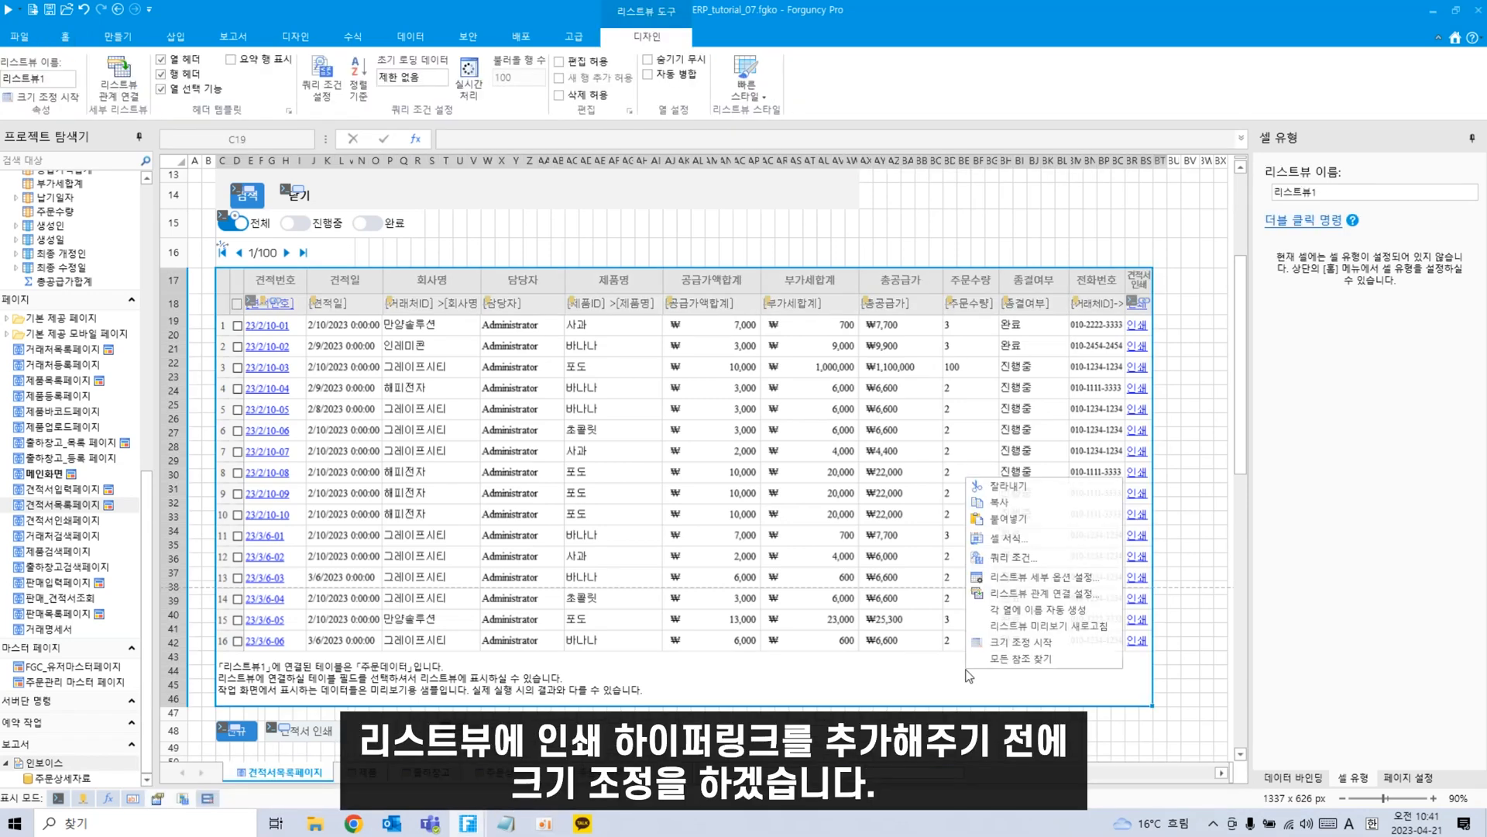
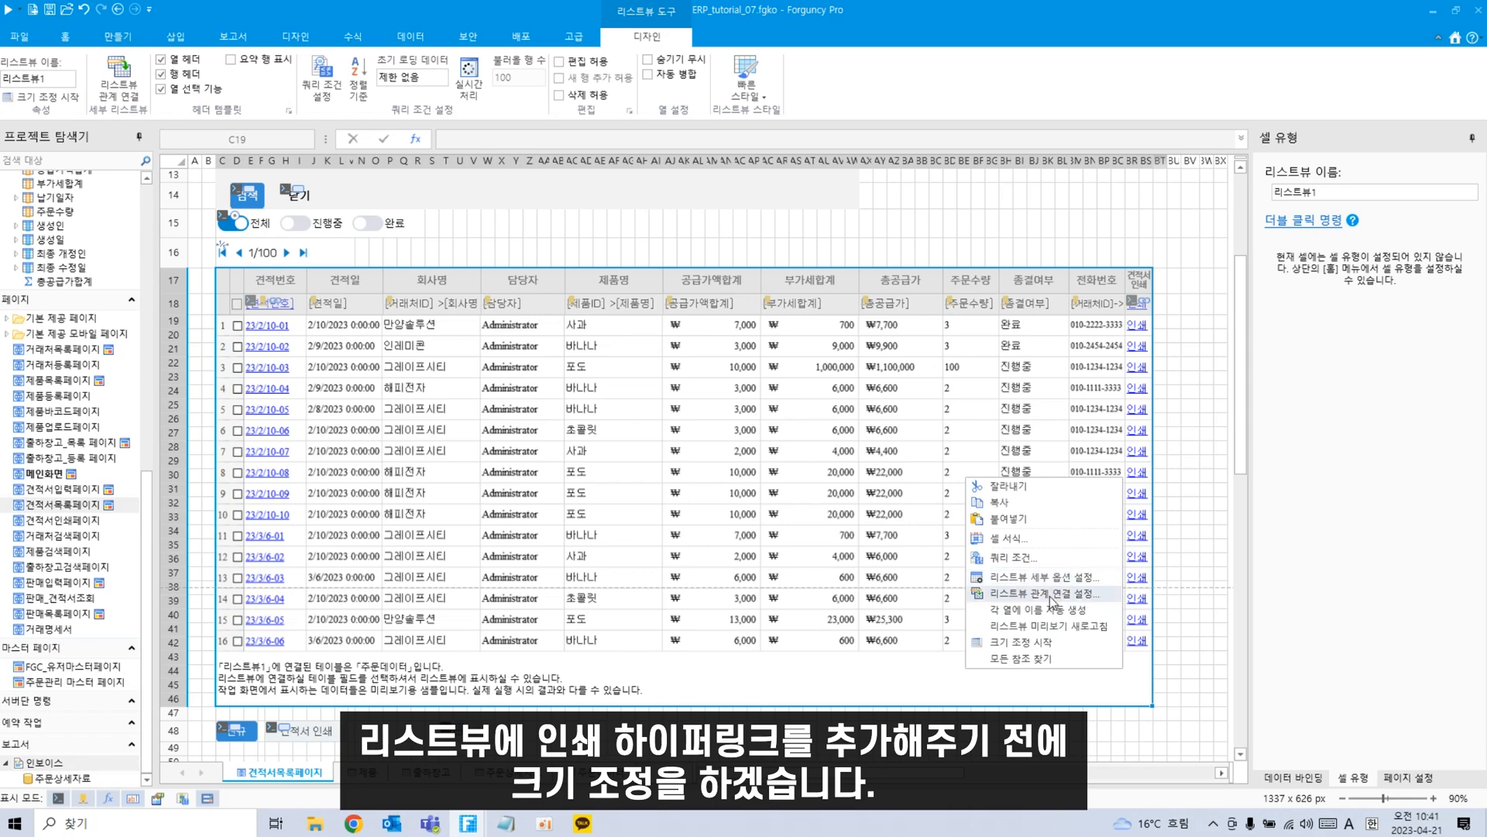
Widen the quote list view by dragging its right edge to the right.
left_click(1020, 643)
left_click_drag(1154, 265, 1202, 268)
left_click(1206, 338)
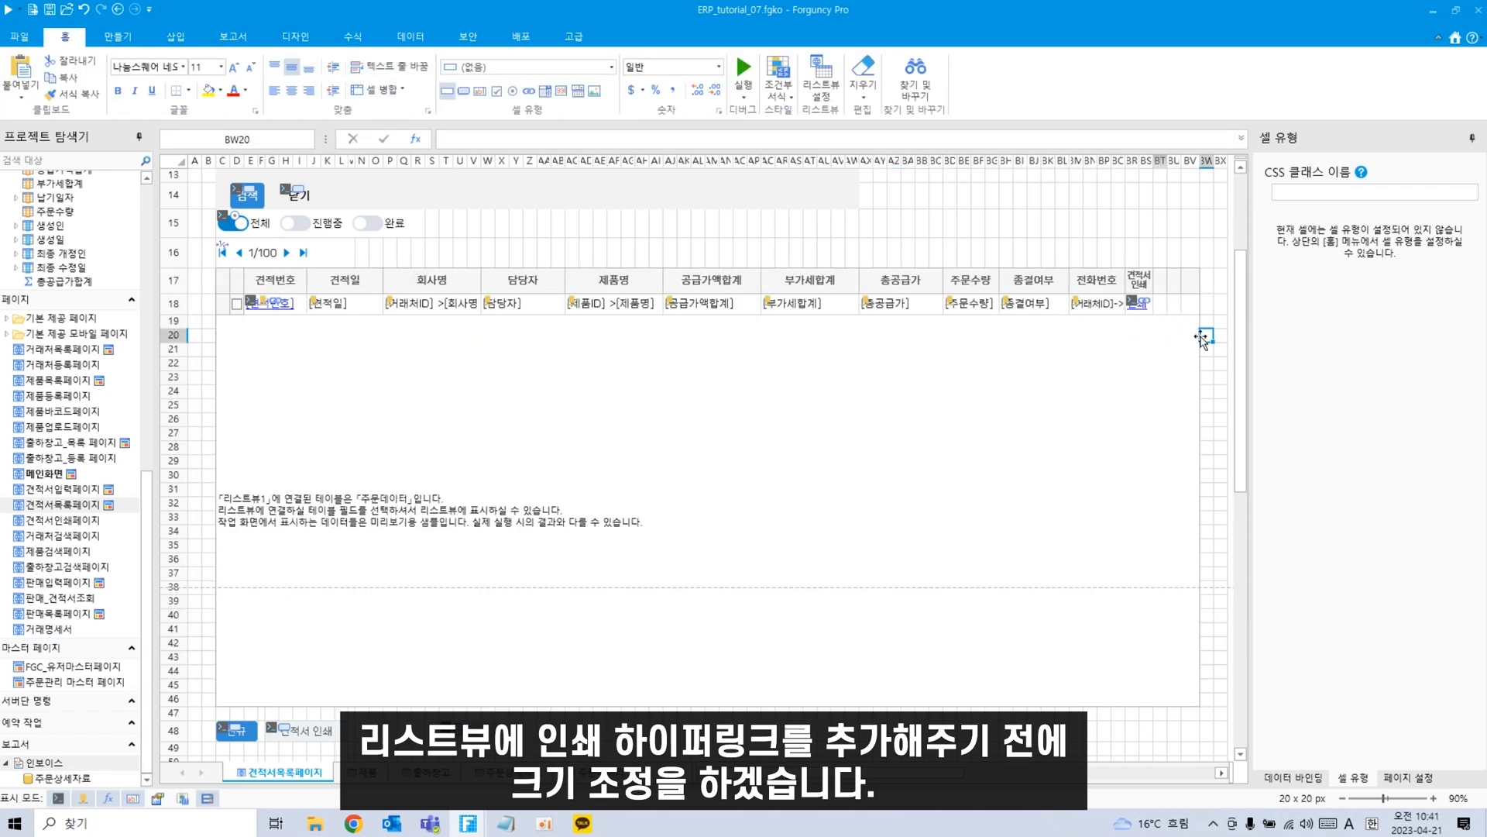
Add a new column header '인보이스 인쇄' with wrapped, smaller text.
left_click(1171, 284)
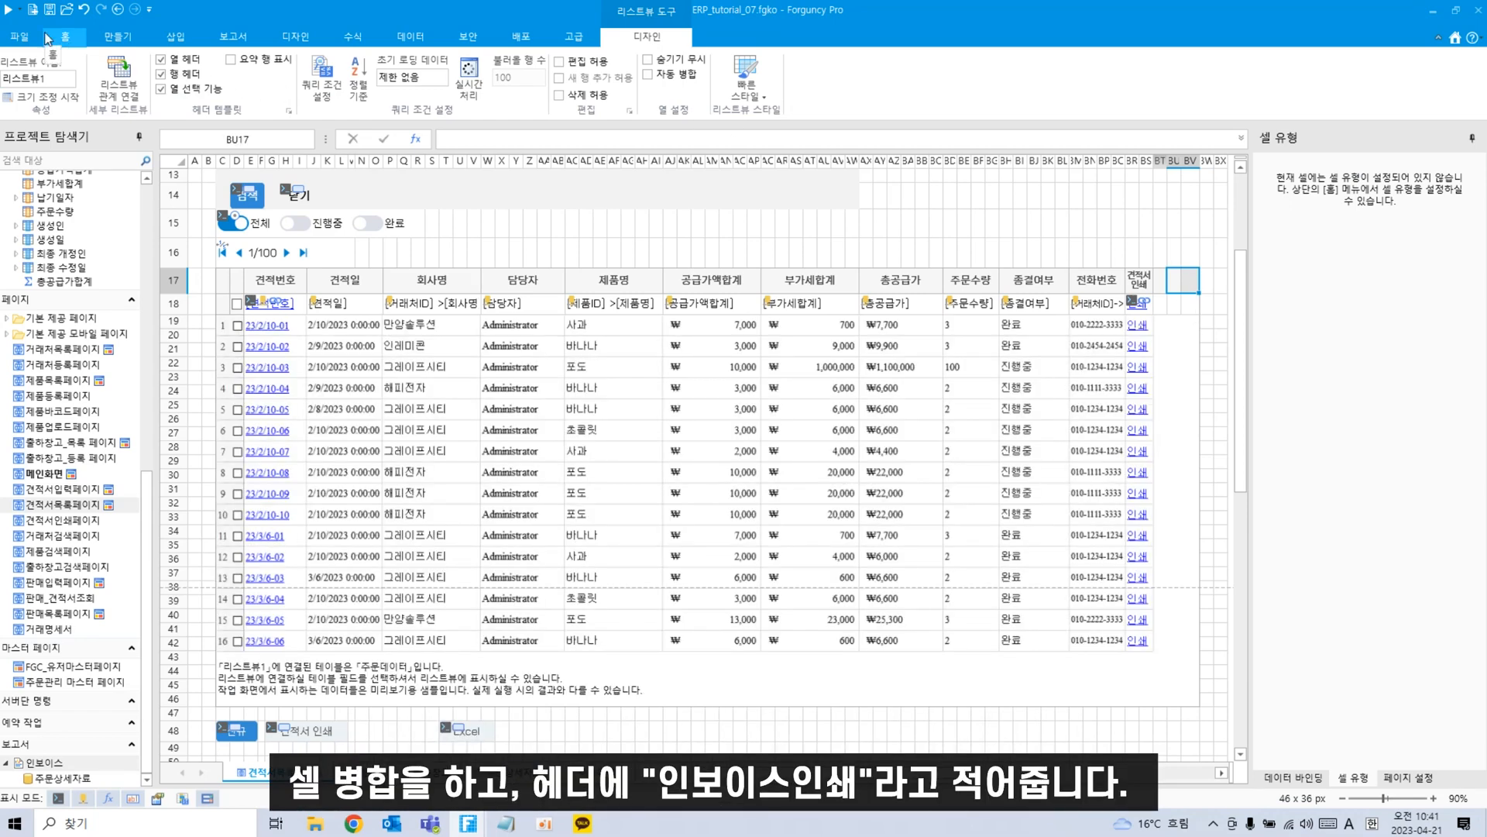
left_click(47, 37)
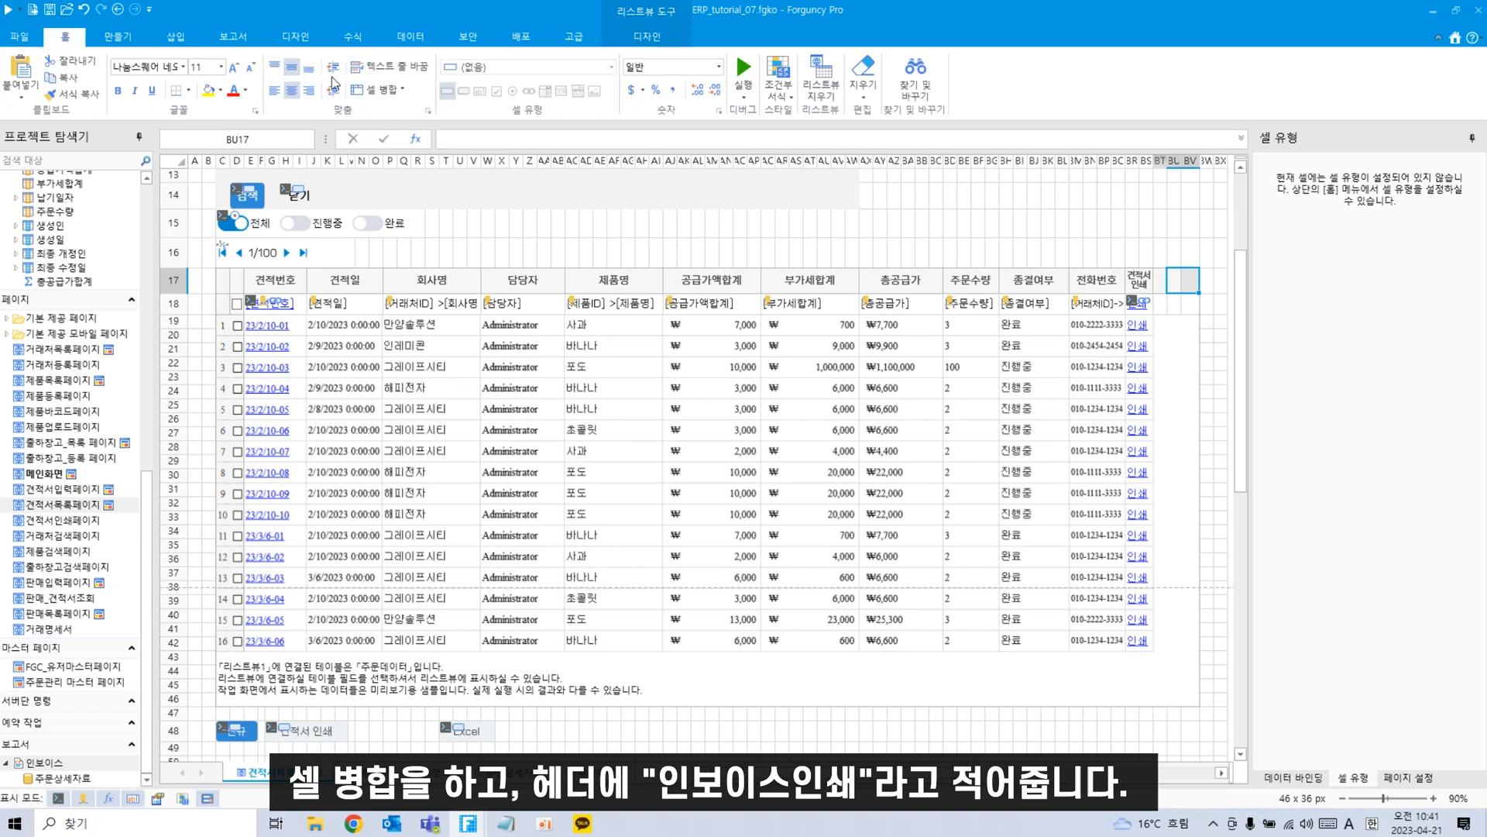
double_click(1191, 279)
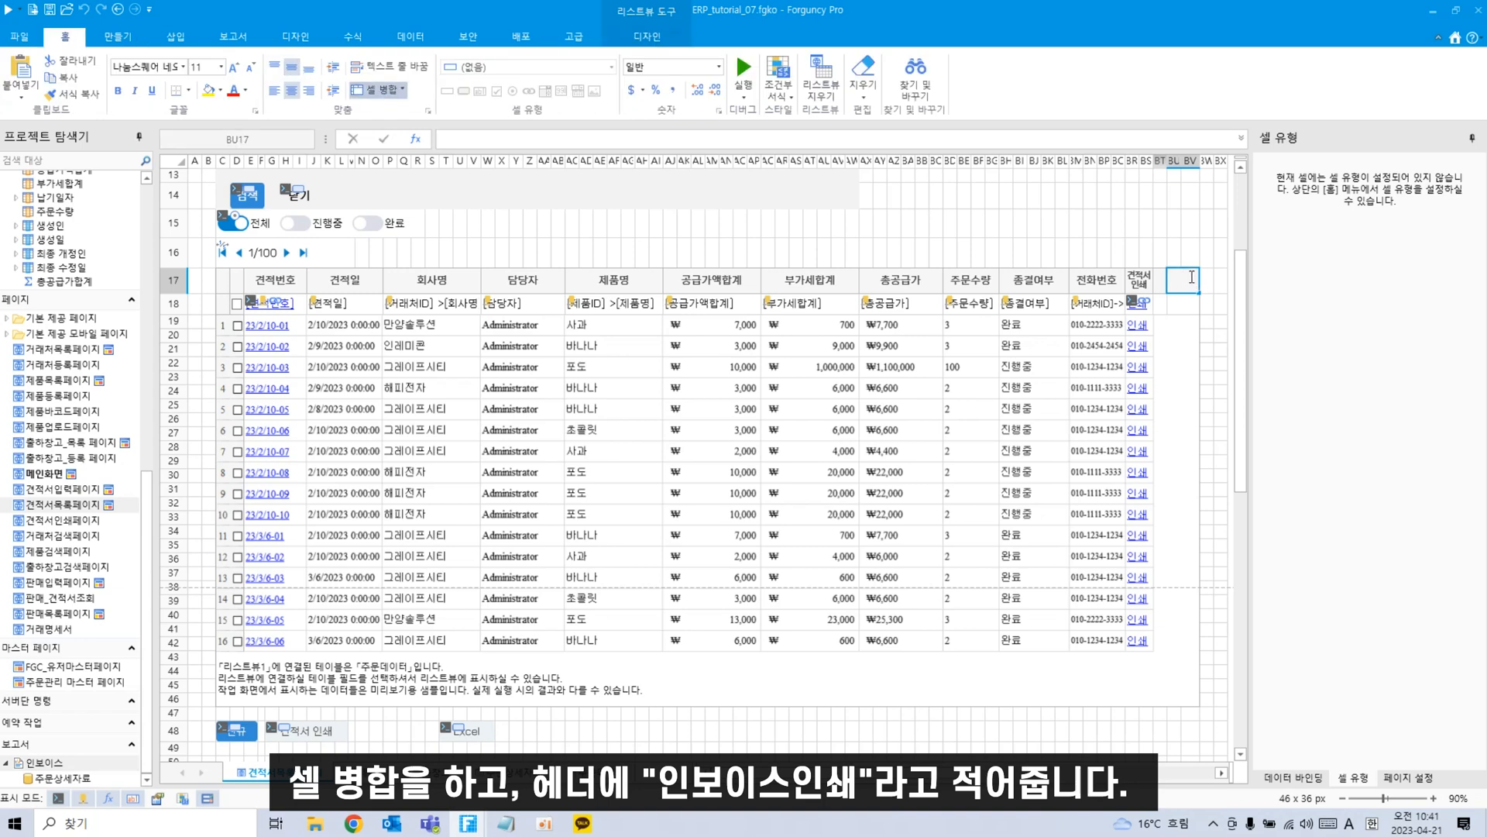
type("인보이스인쇄")
key("Return")
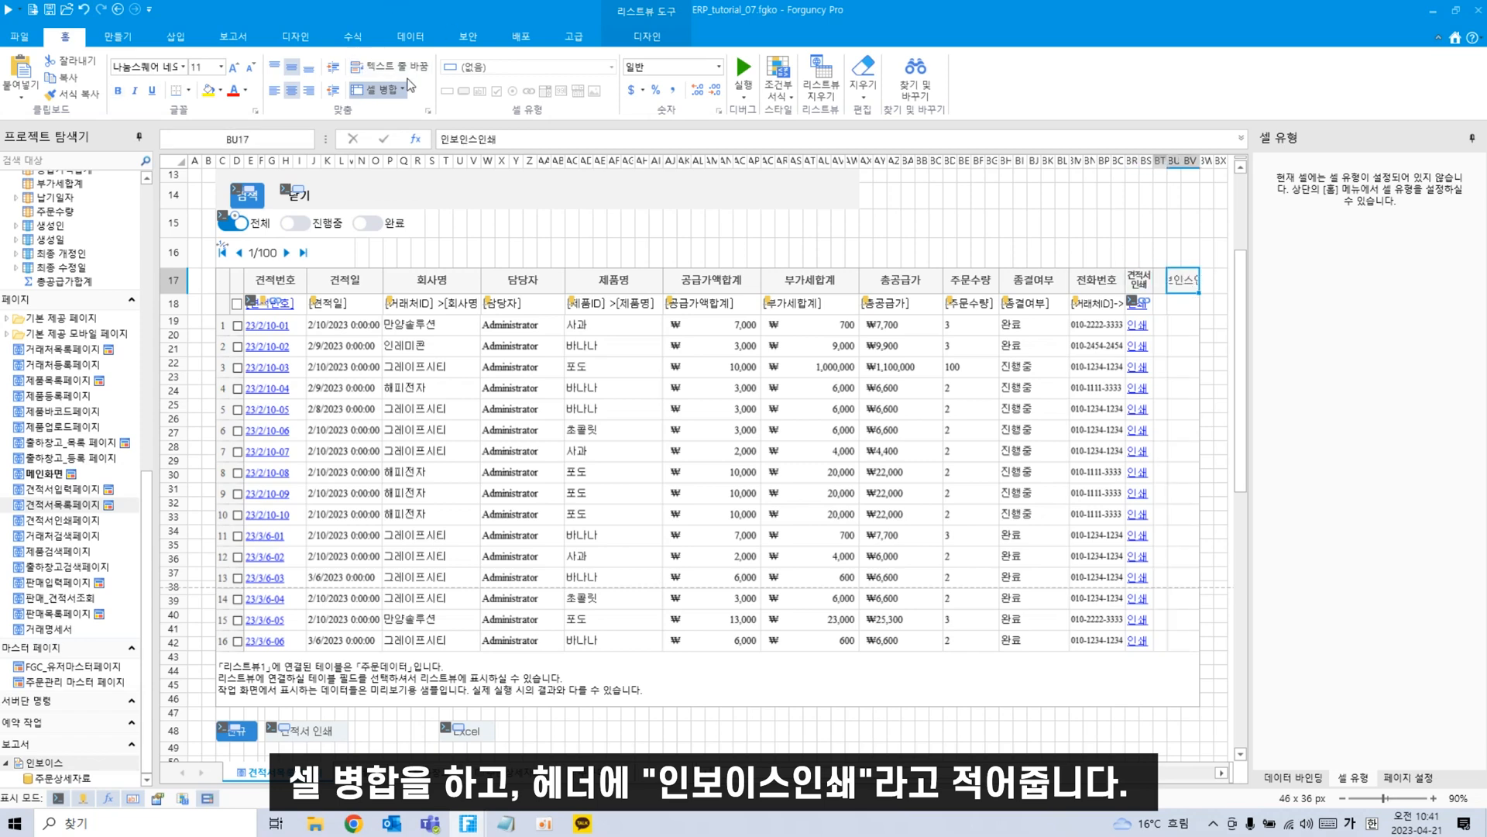
left_click(387, 66)
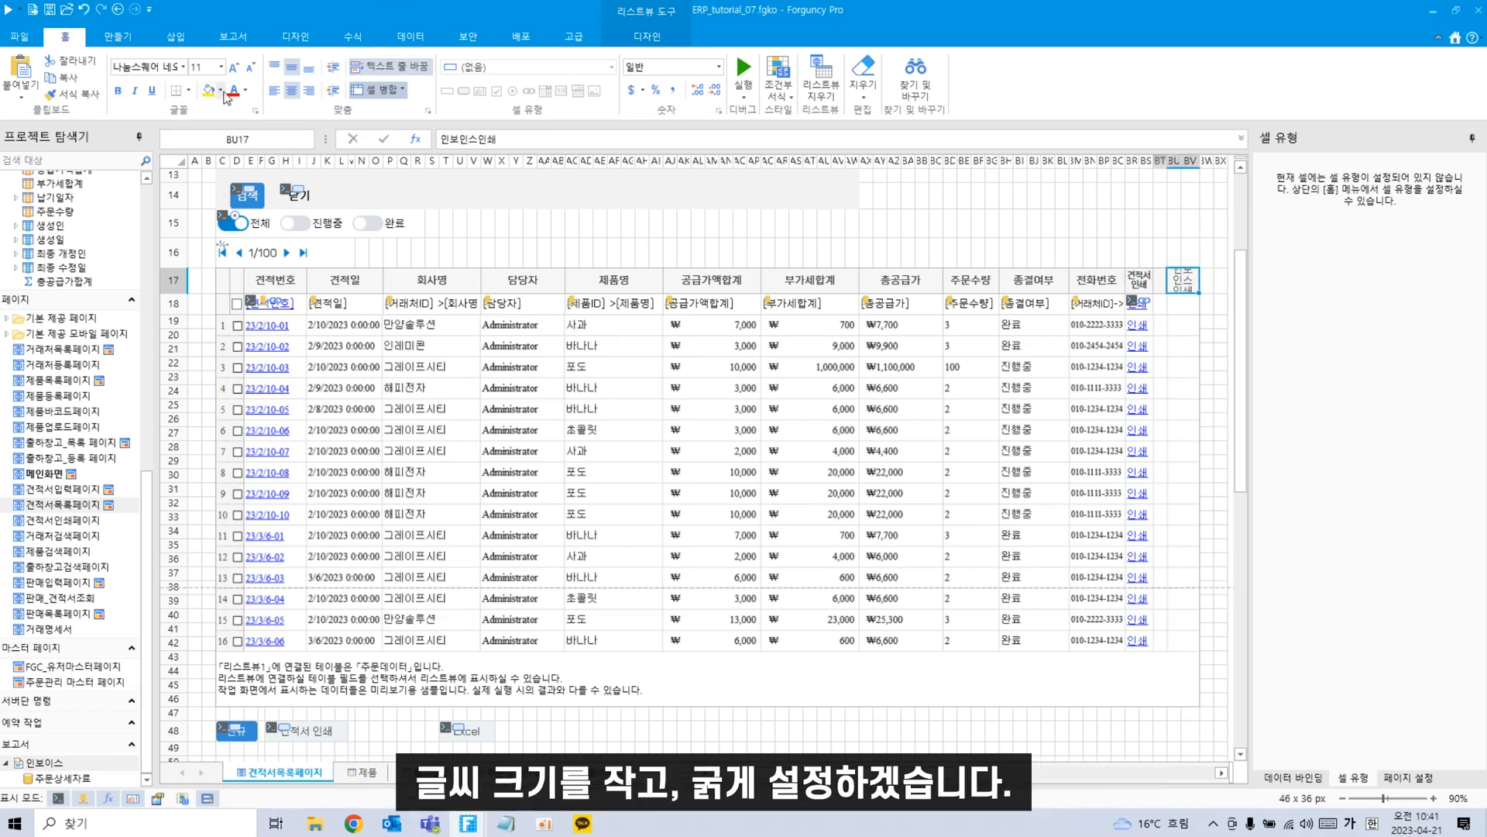
left_click(249, 68)
left_click(251, 68)
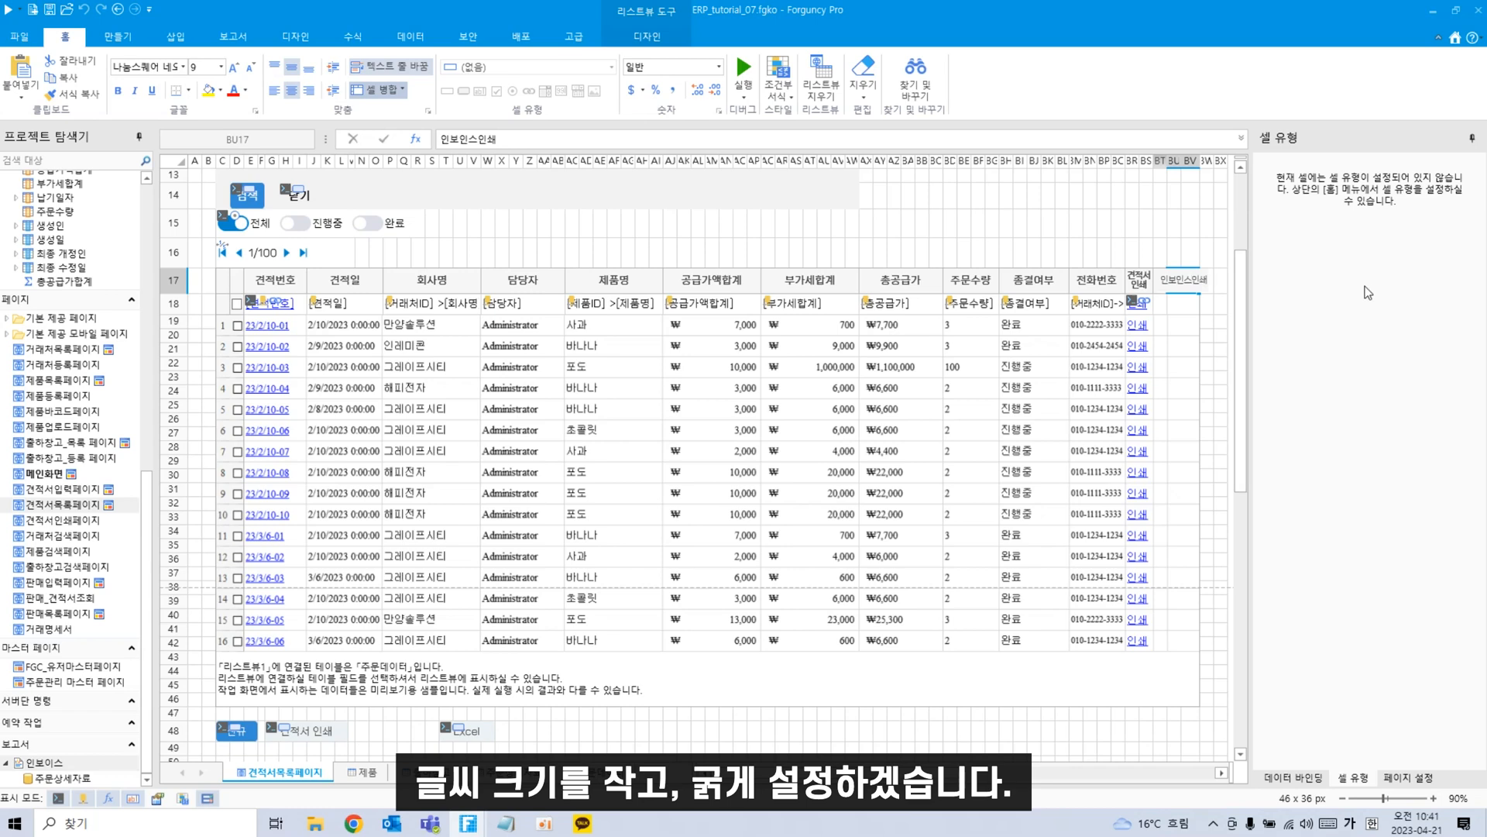
key("alt+Return")
Shrink and bold the header further, then enter '인쇄' in the column's data cell BU18.
left_click(1207, 347)
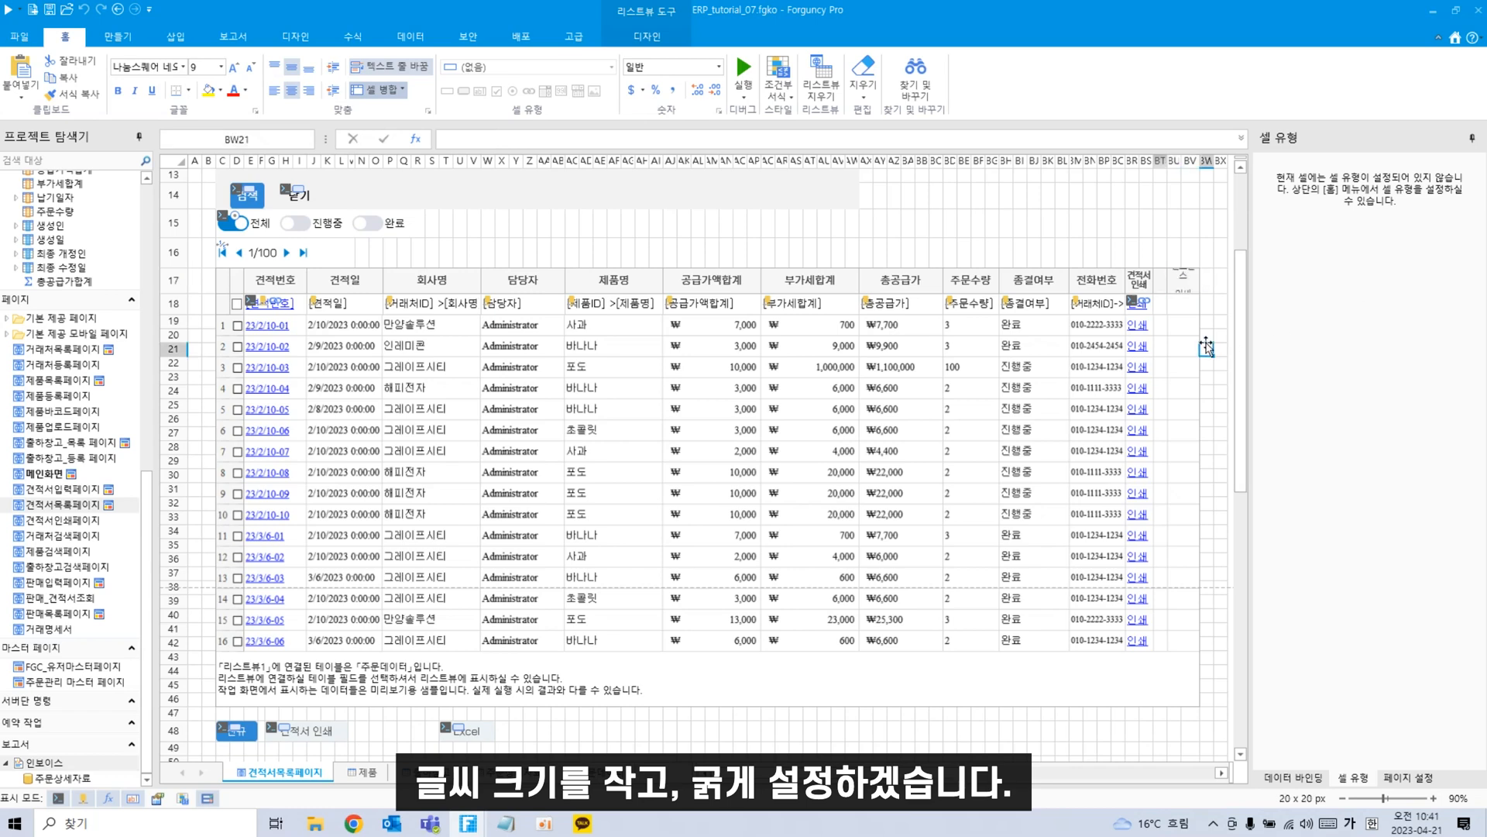
left_click(1186, 286)
double_click(1186, 287)
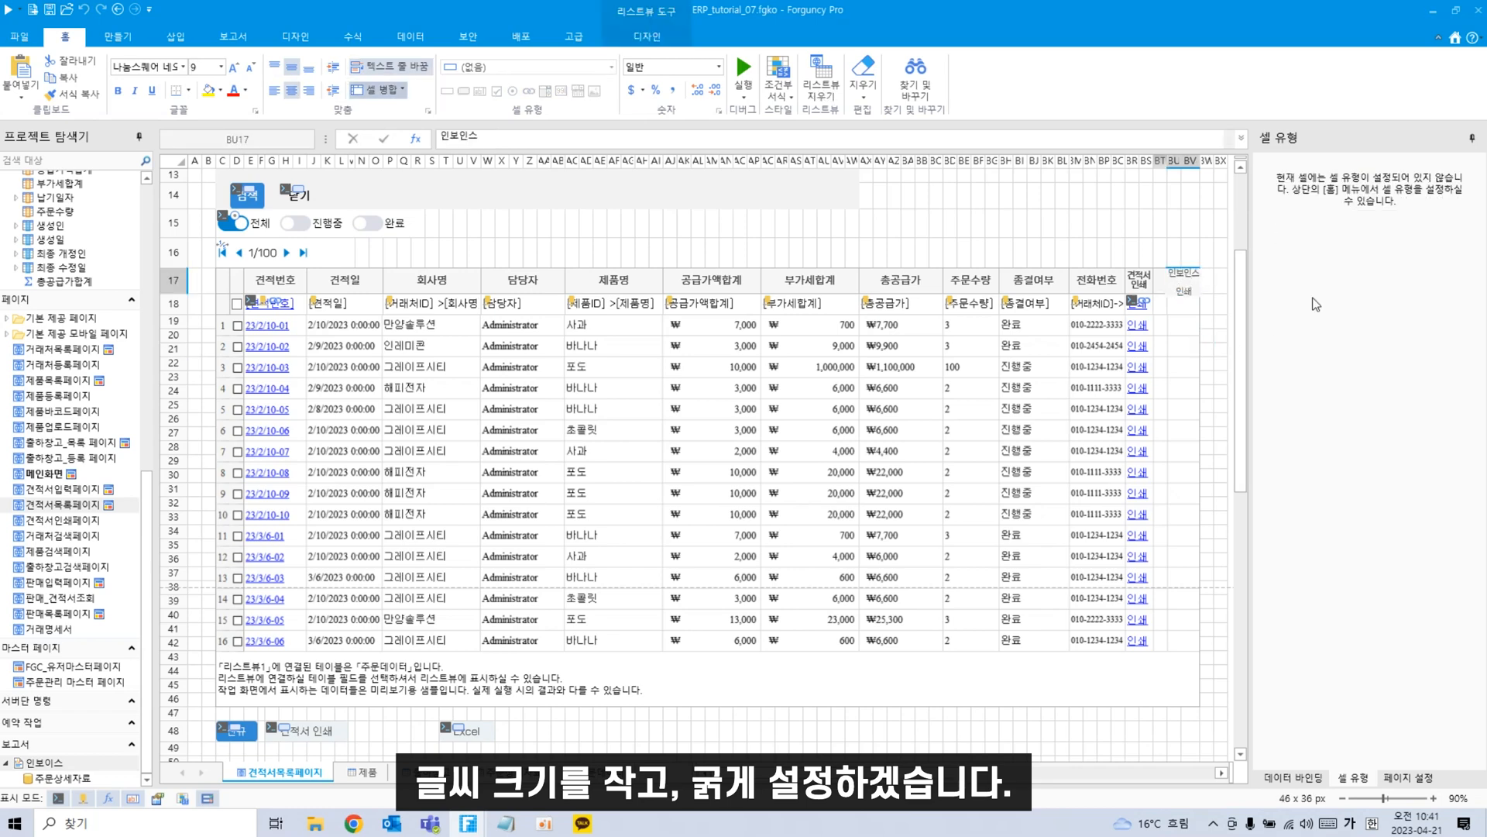
left_click(1186, 287)
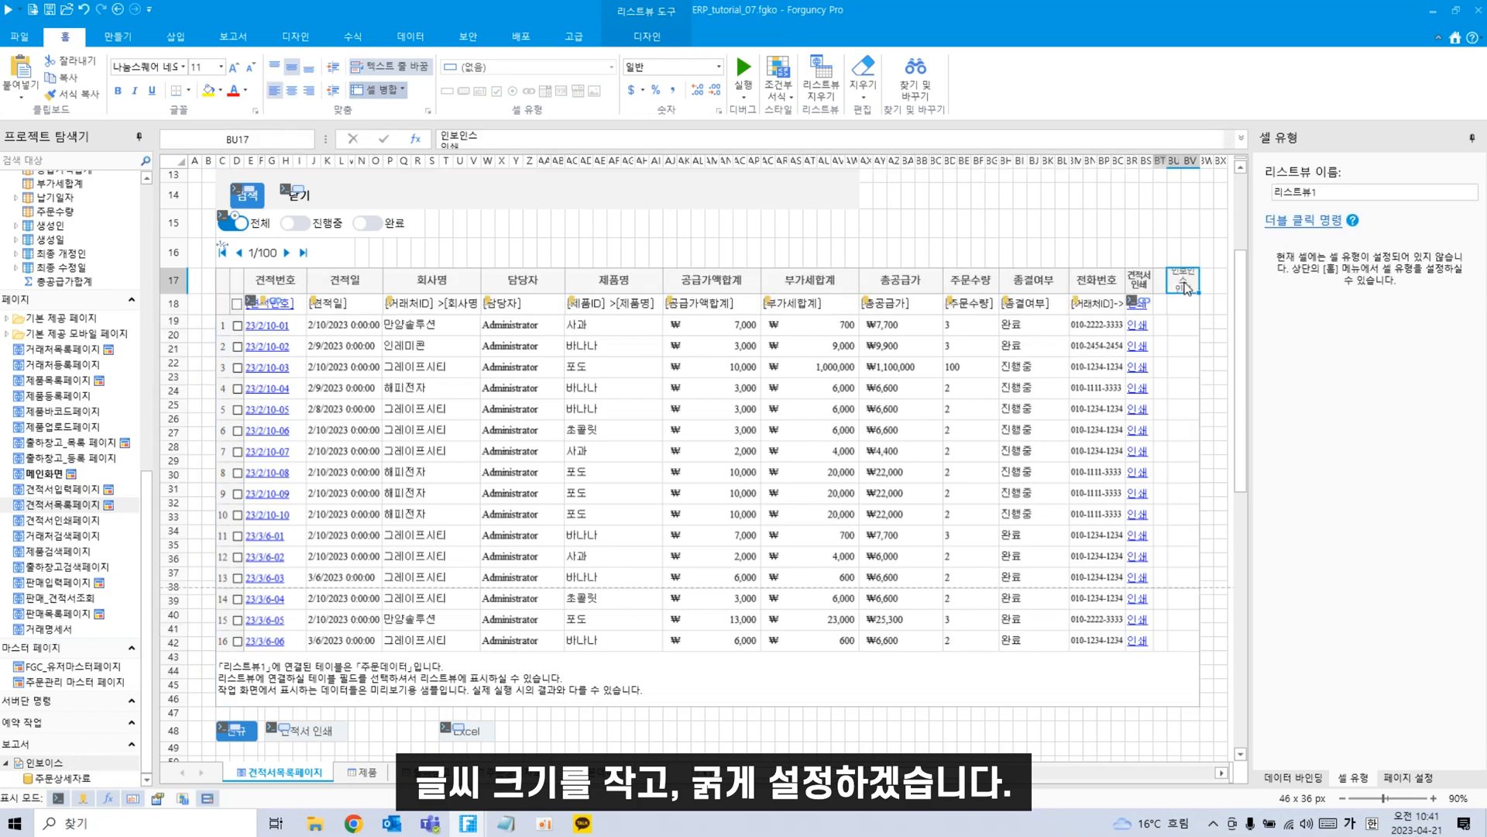
left_click(252, 68)
left_click(252, 68)
left_click(252, 69)
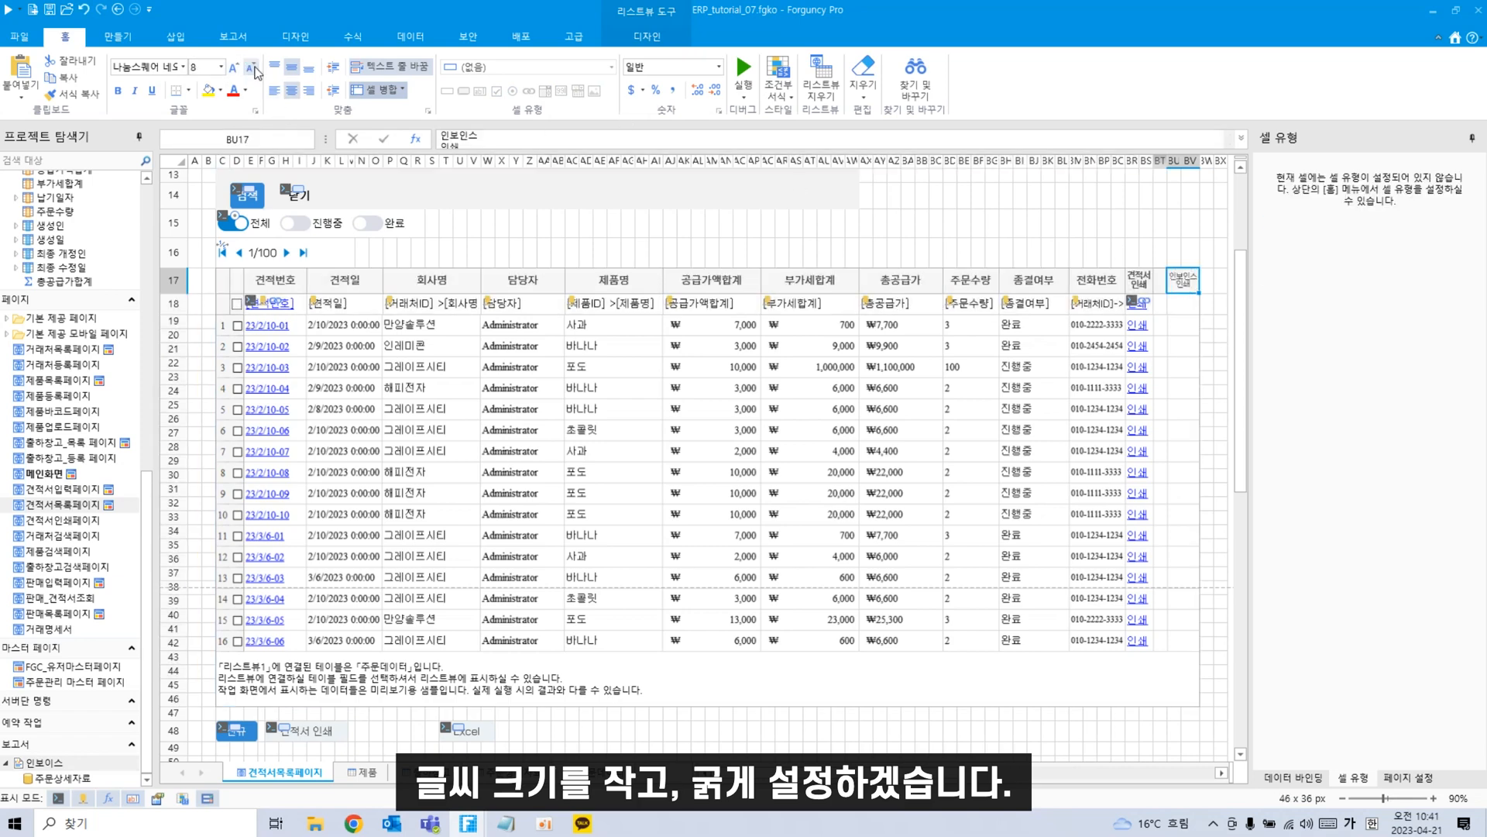
left_click(118, 91)
left_click(1207, 336)
left_click(1179, 307)
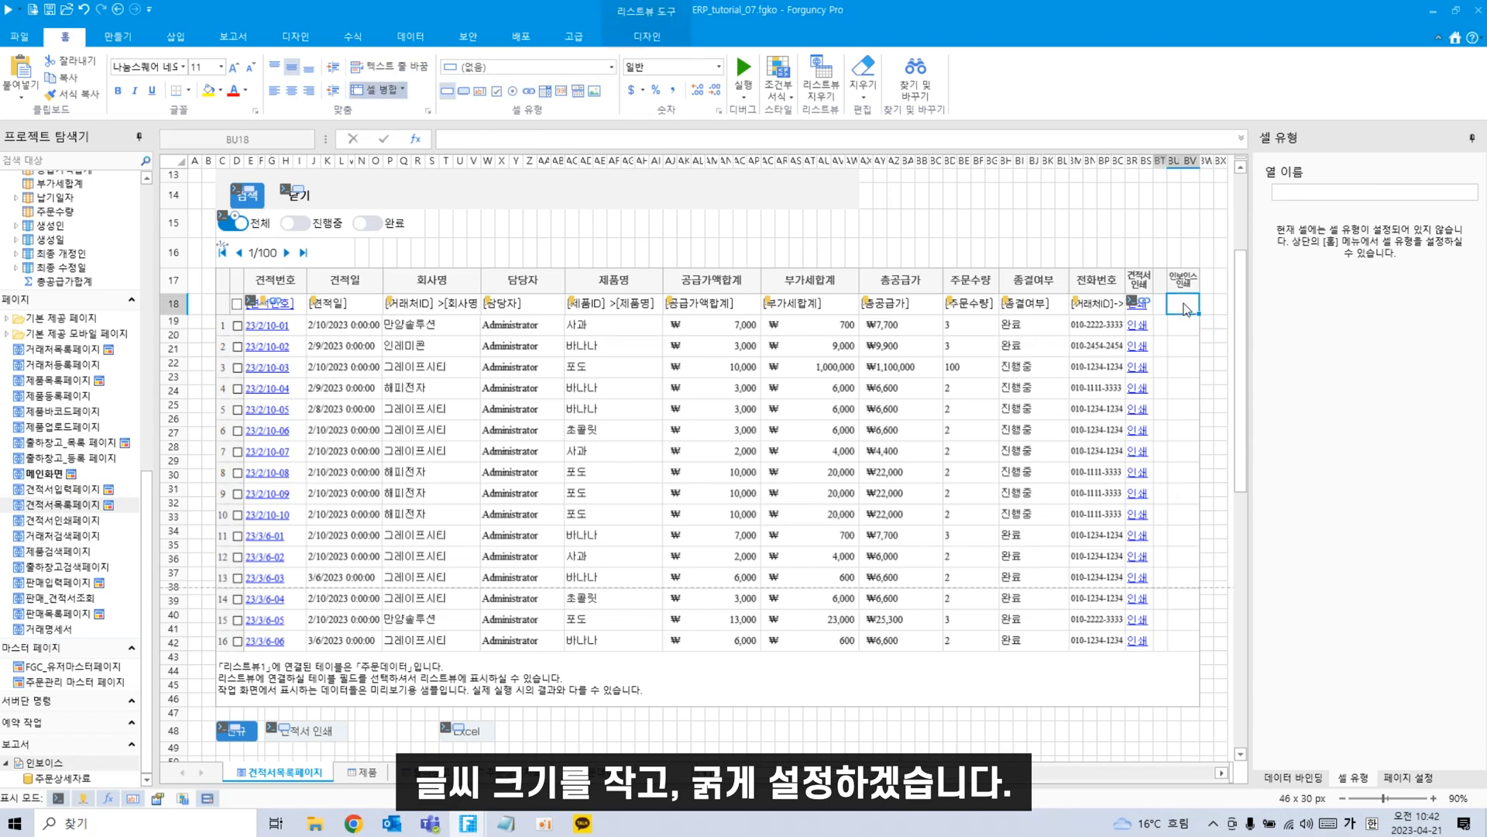
type("인쇄")
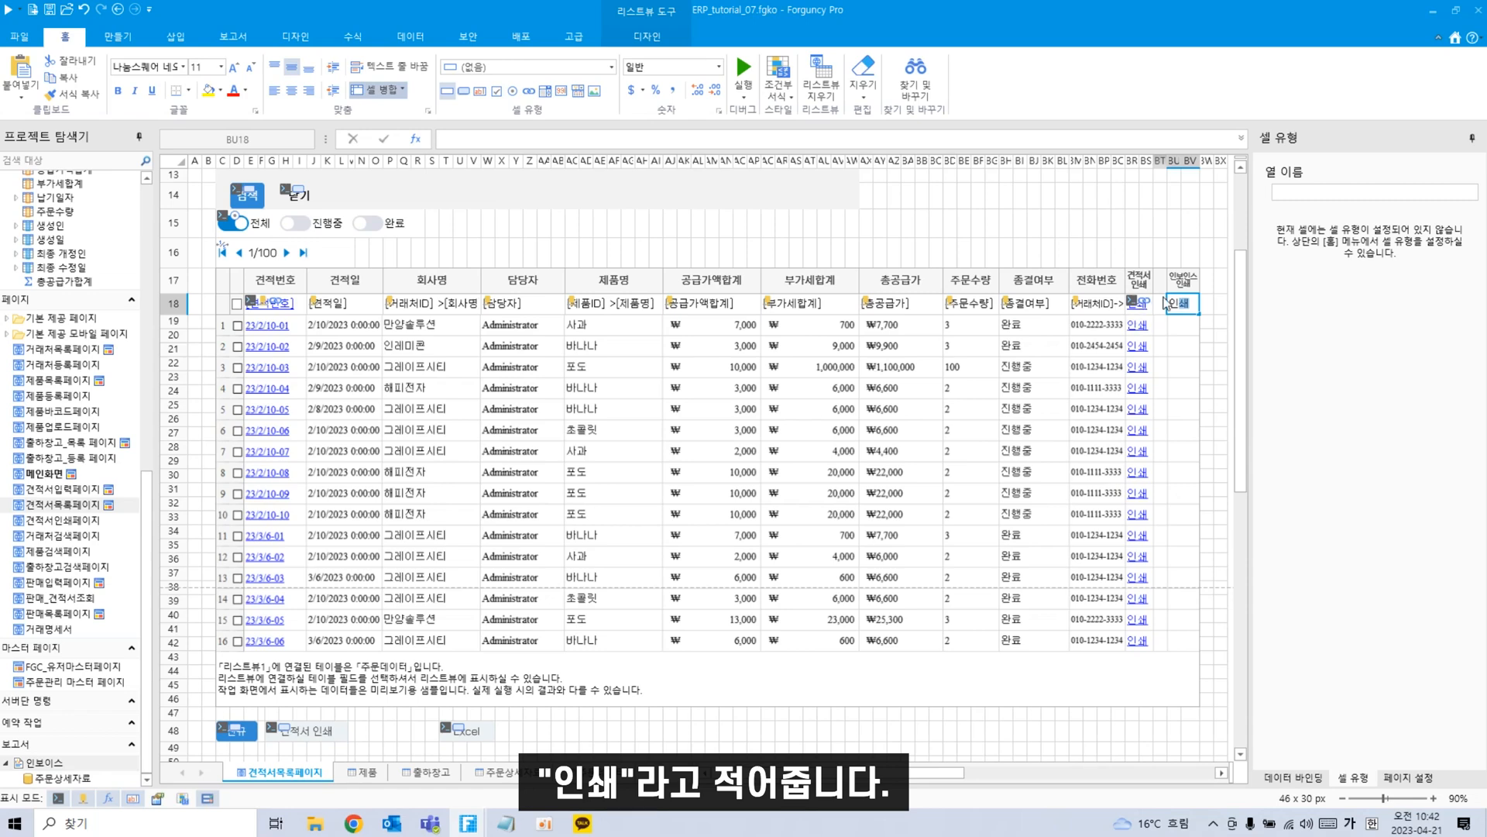
Make the 인쇄 cell a 하이퍼링크 whose 보고서 내보내기 command exports 인보이스 with a queryvalue parameter.
left_click(530, 93)
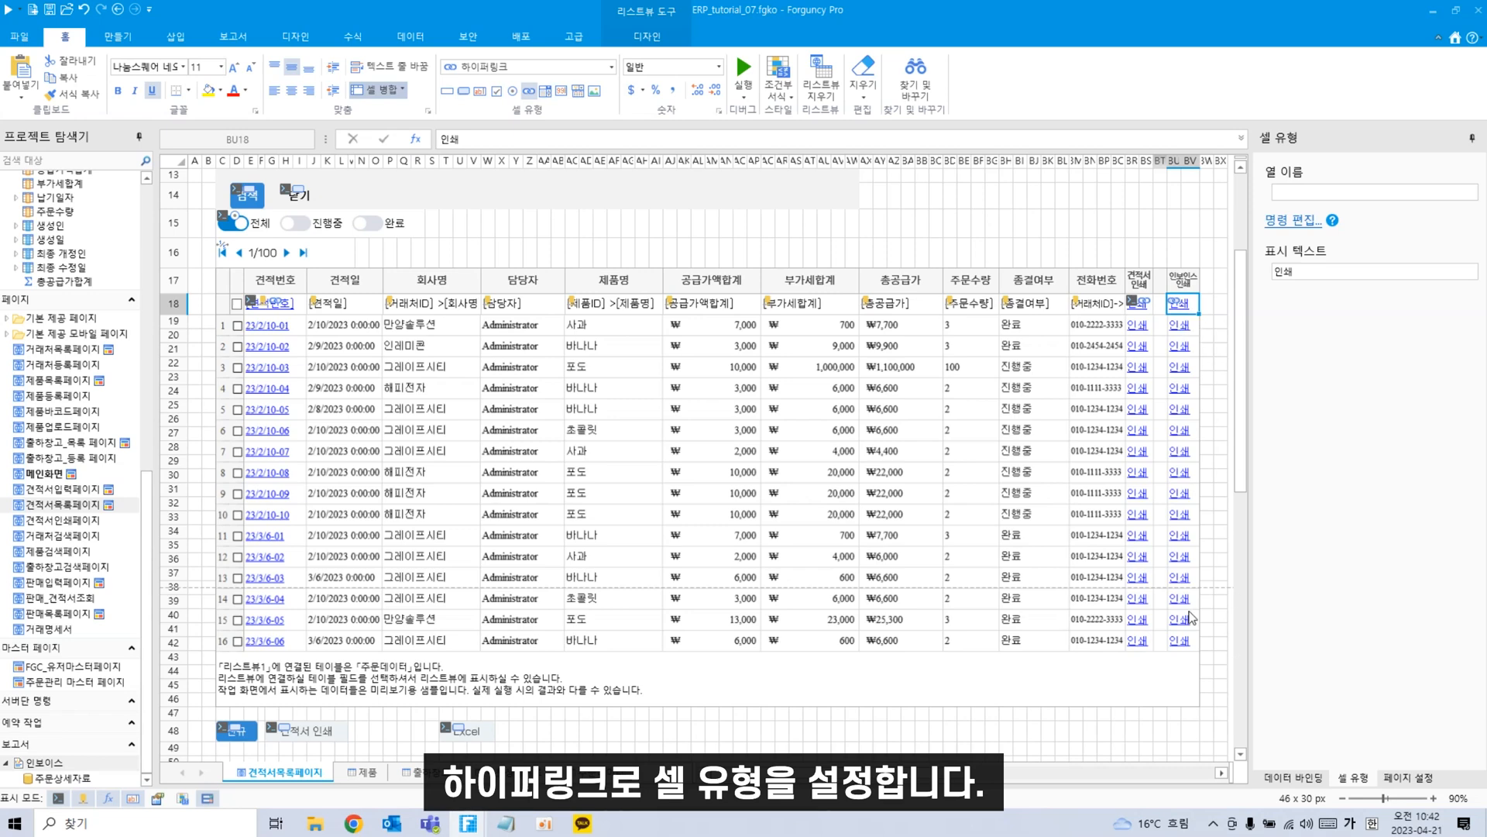
right_click(1182, 310)
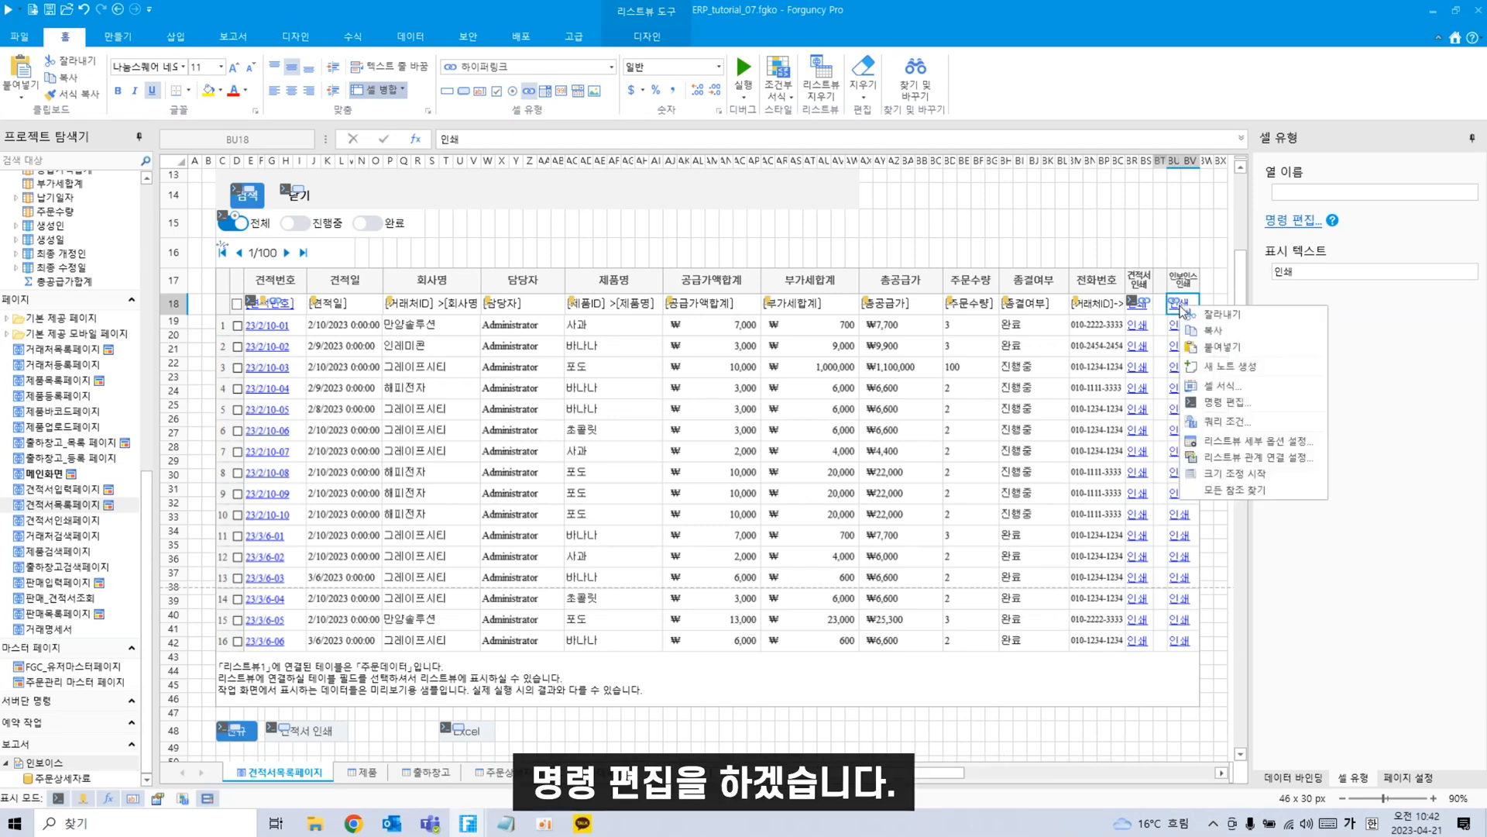
left_click(1246, 402)
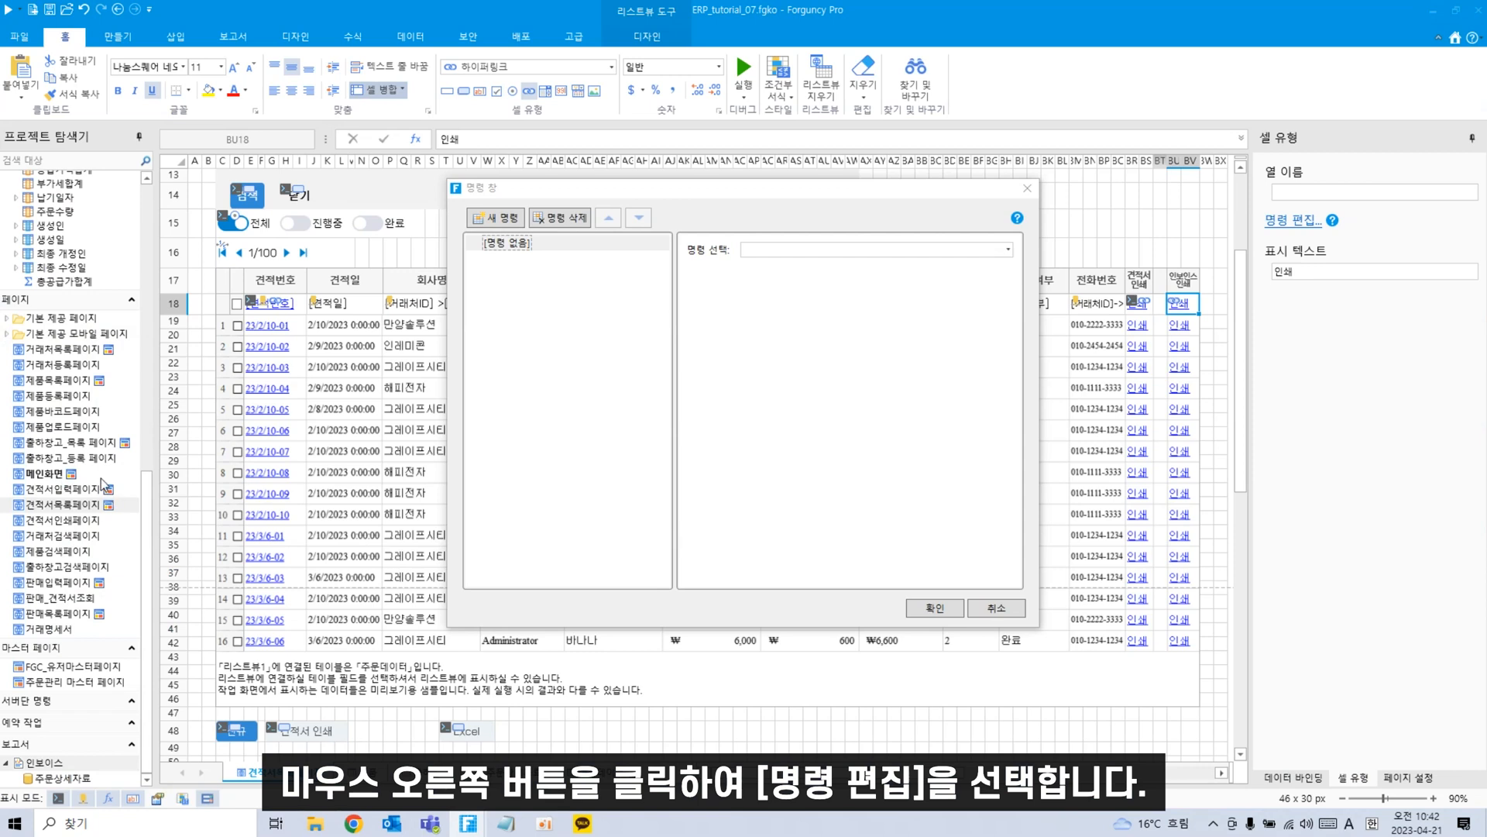
left_click(924, 258)
type("보고서")
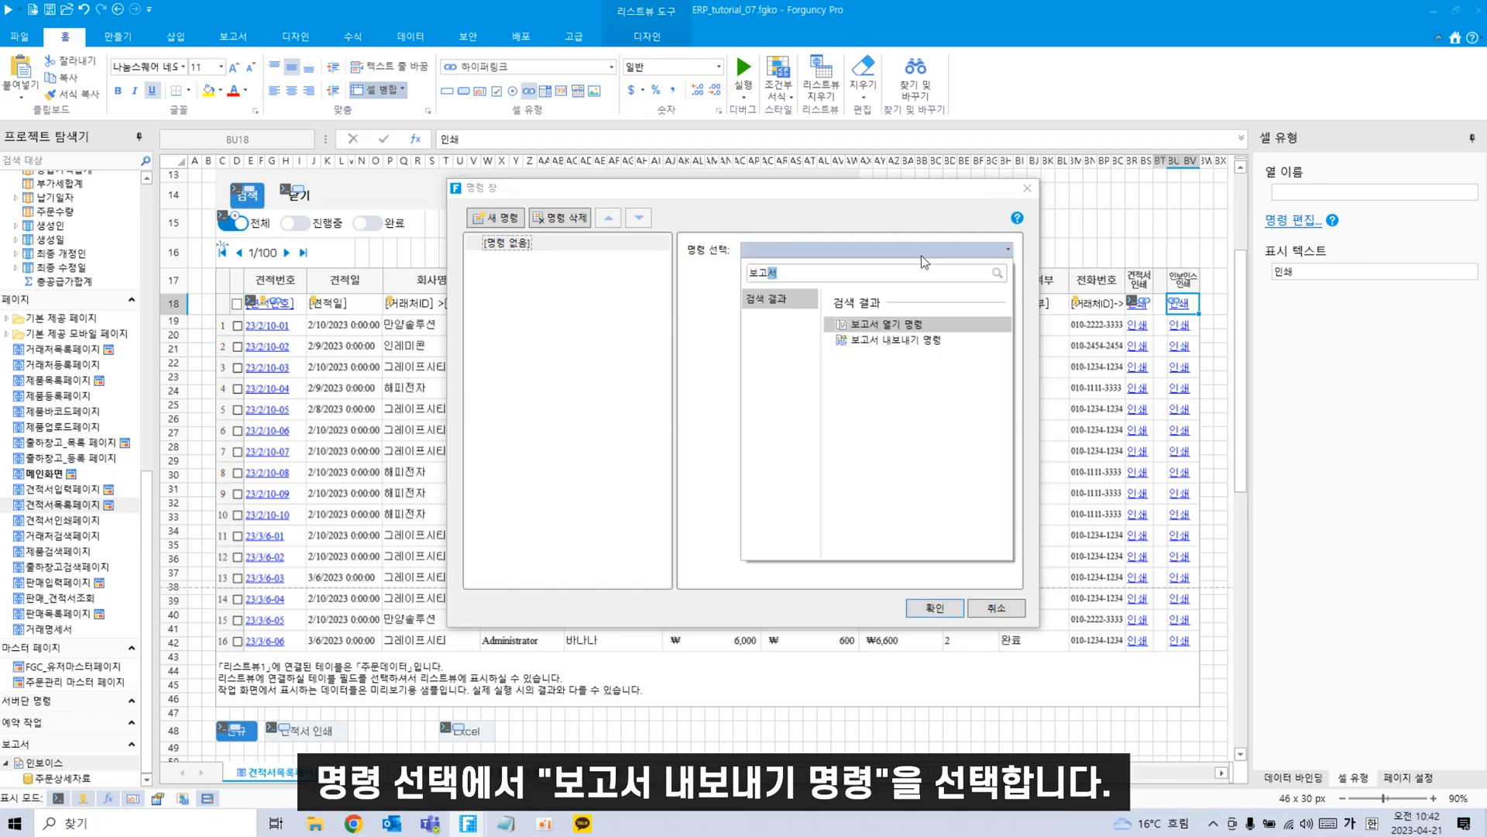
left_click(891, 340)
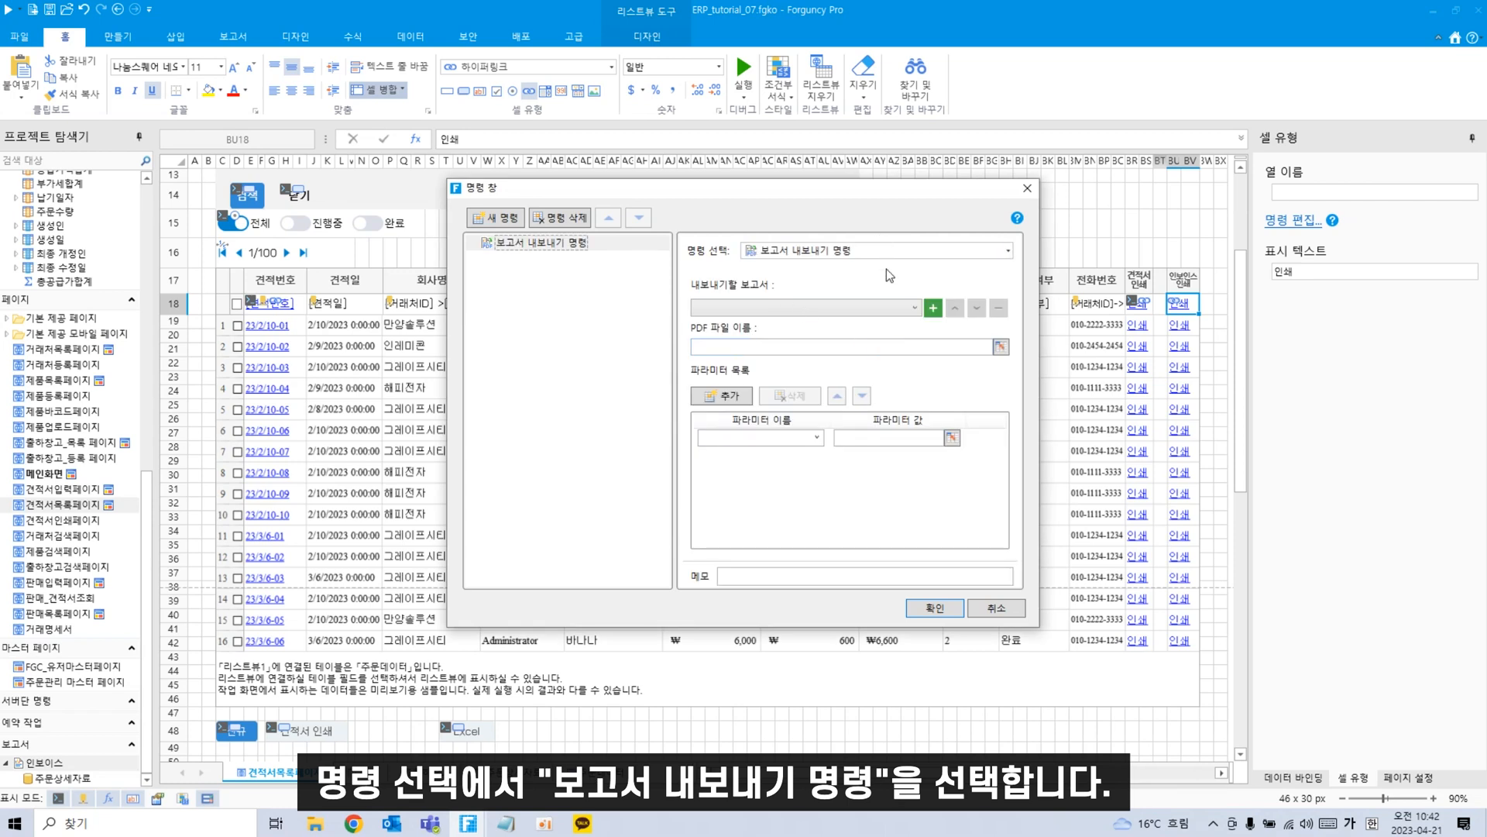
left_click(781, 310)
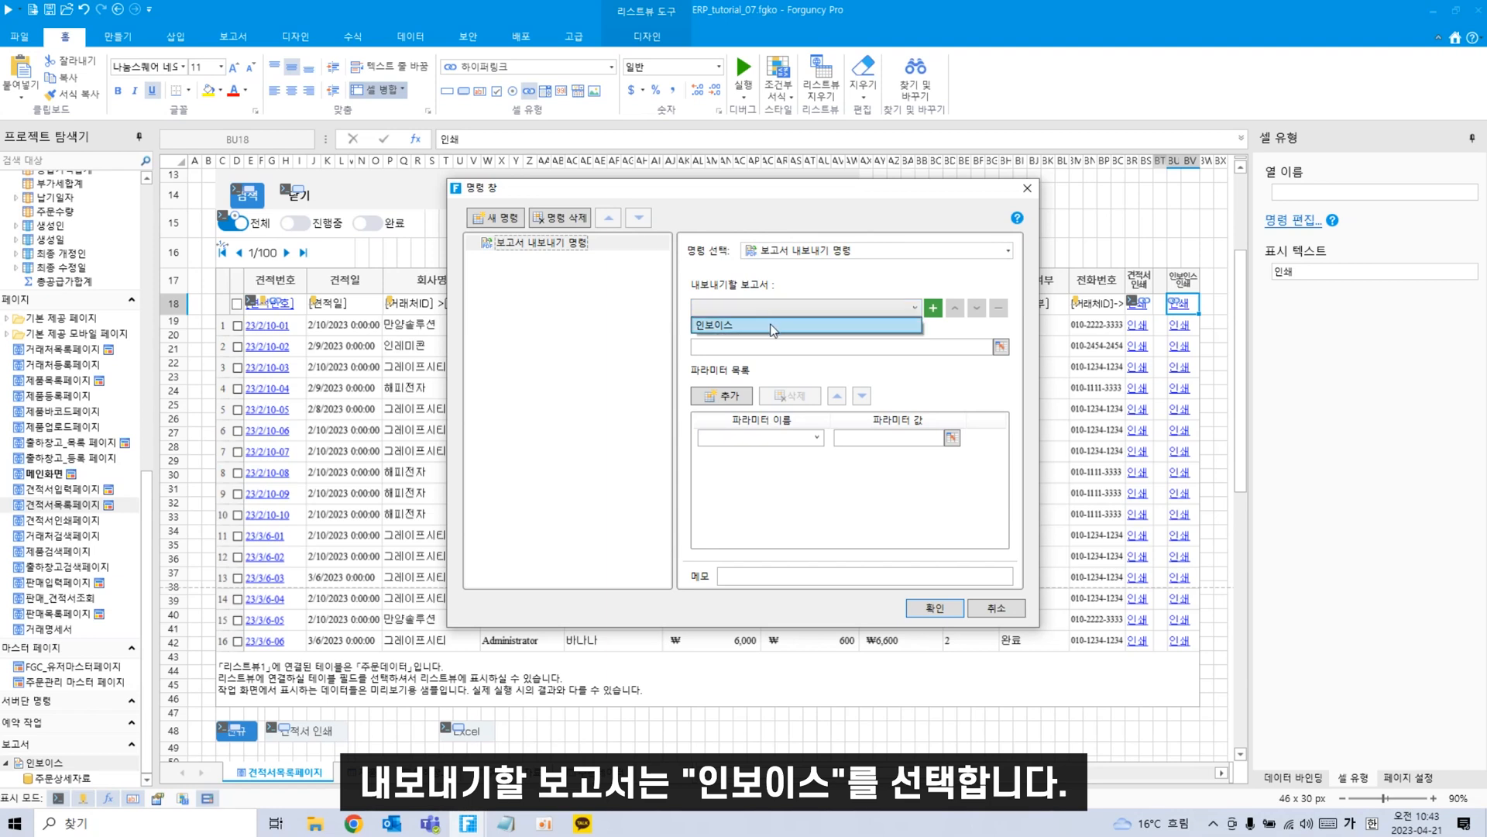
left_click(773, 326)
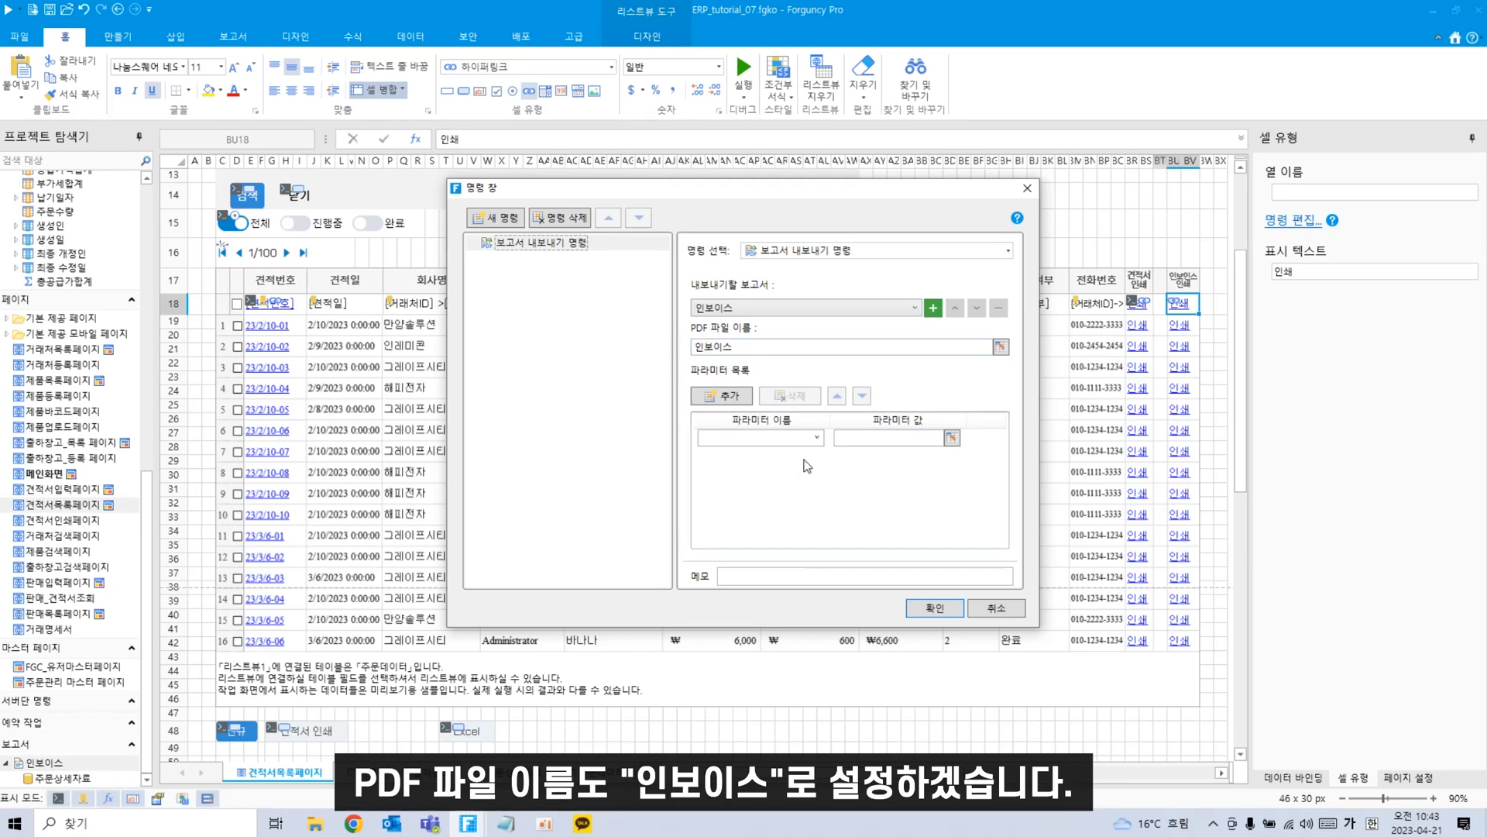
left_click(816, 437)
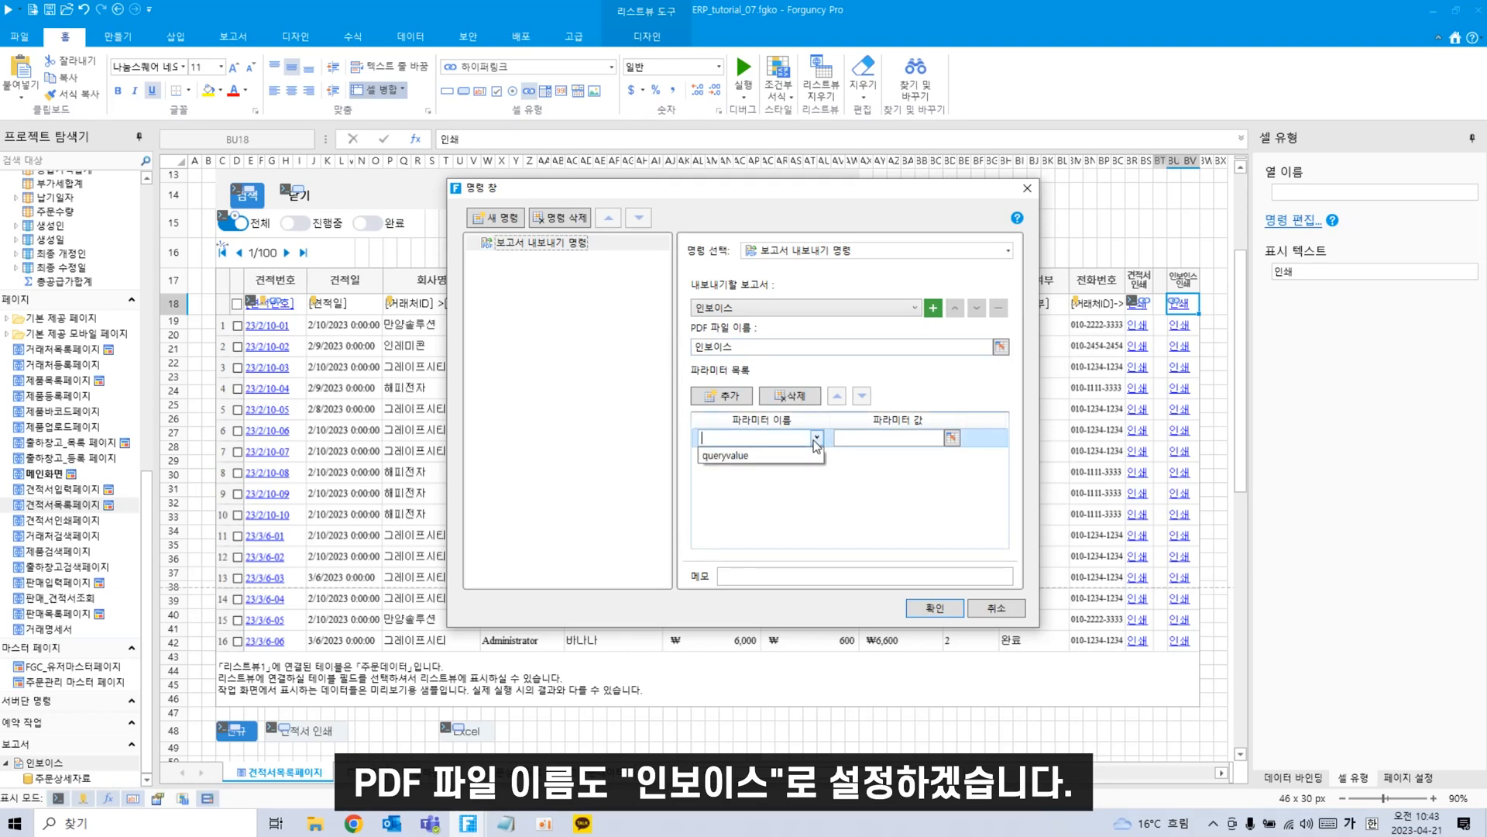
left_click(750, 456)
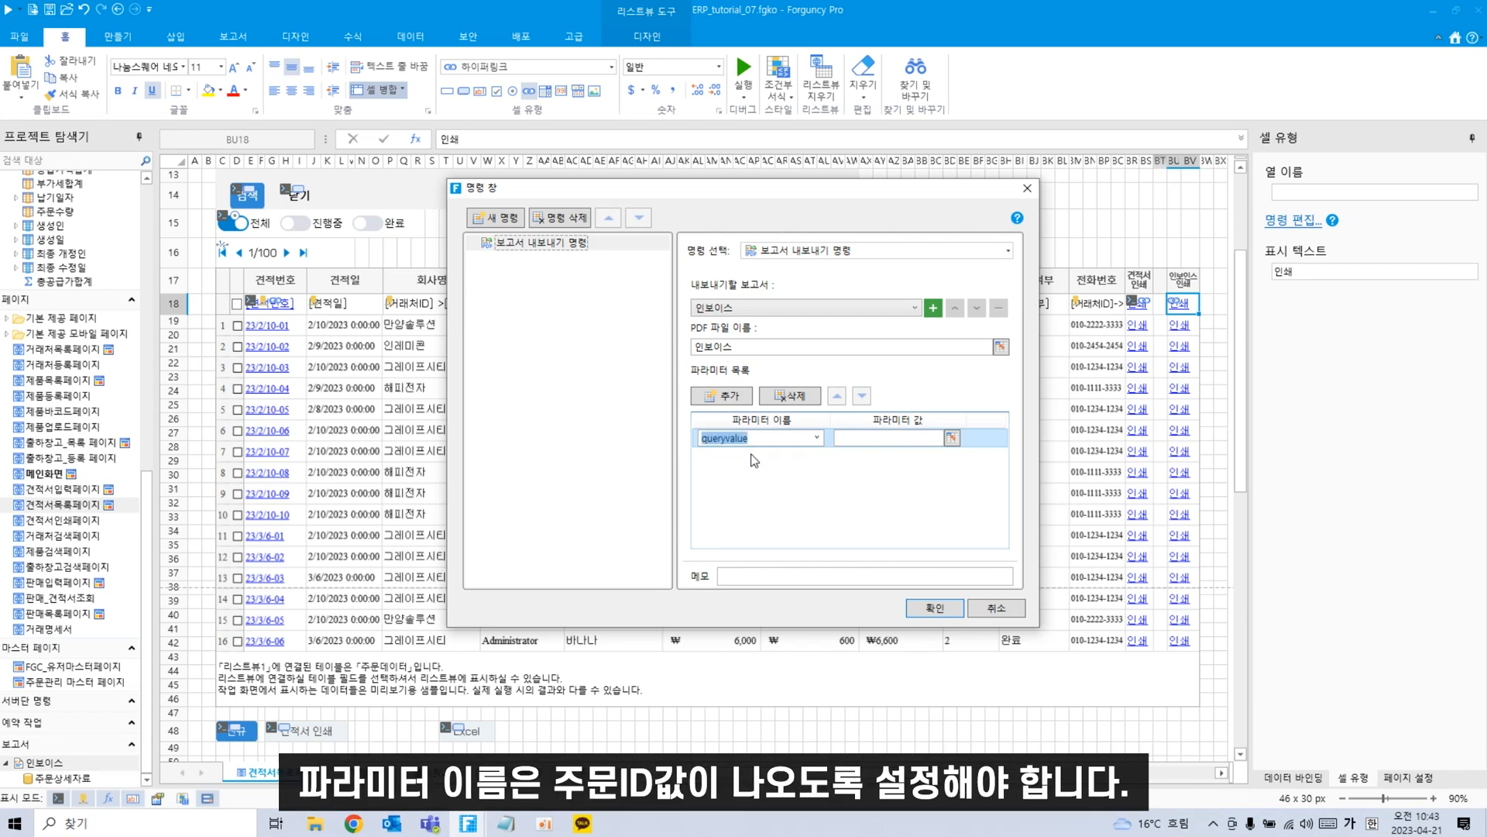
Add an 'ID' column to the list view bound to the 주문데이터 ID field.
left_click(997, 609)
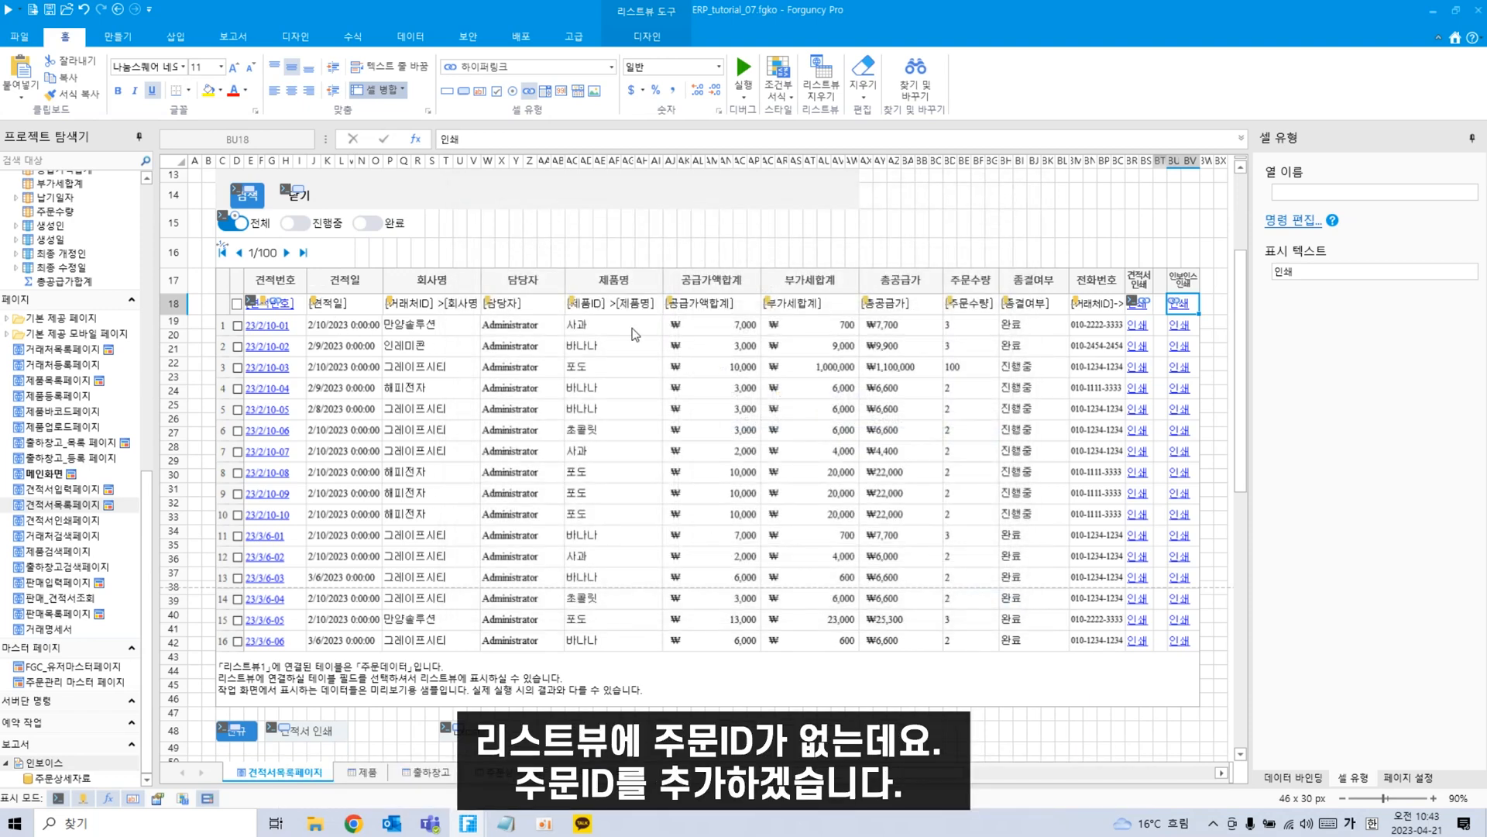
left_click(1162, 284)
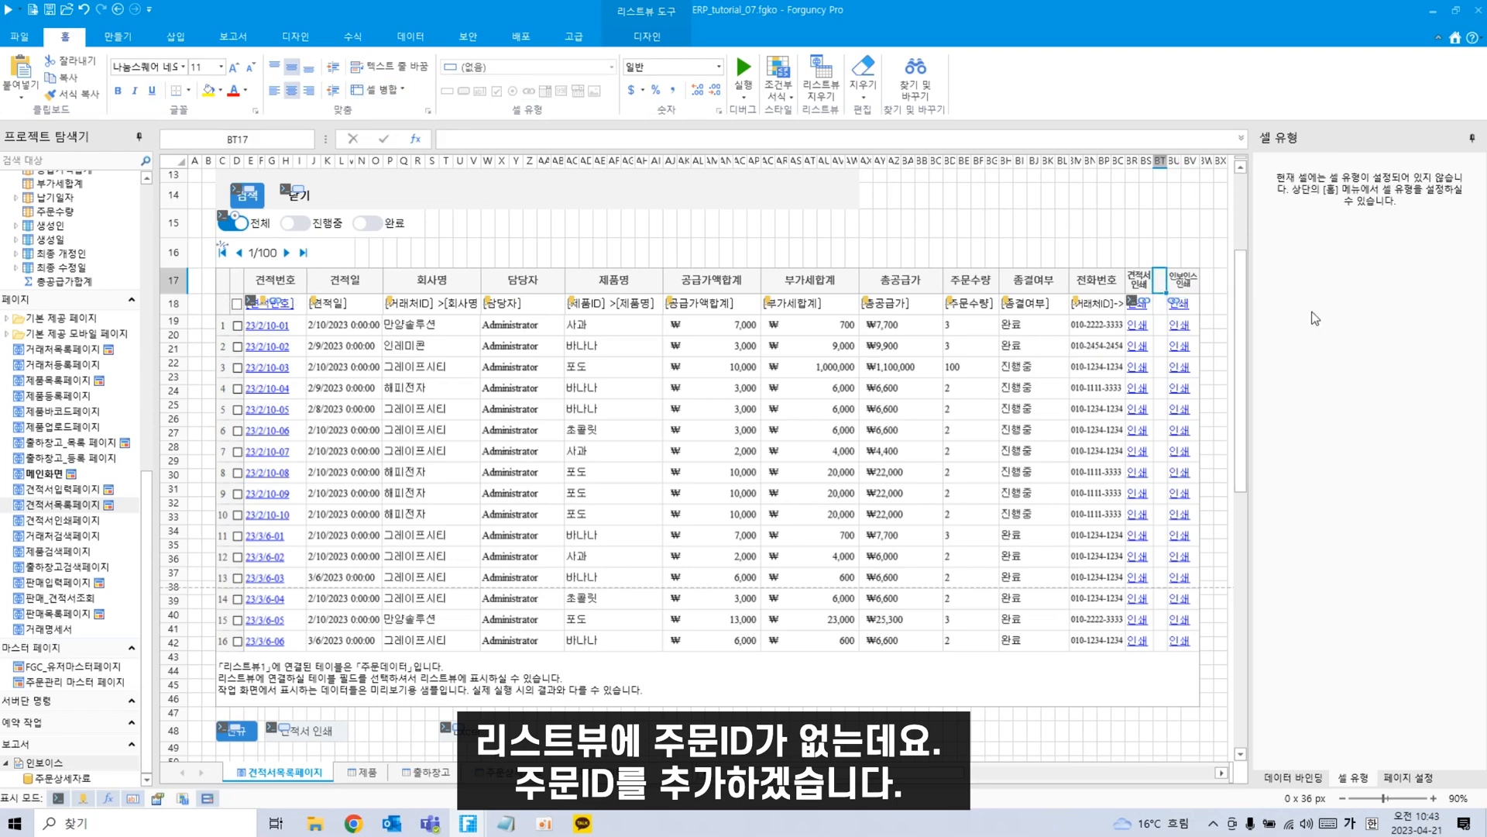
type("ID")
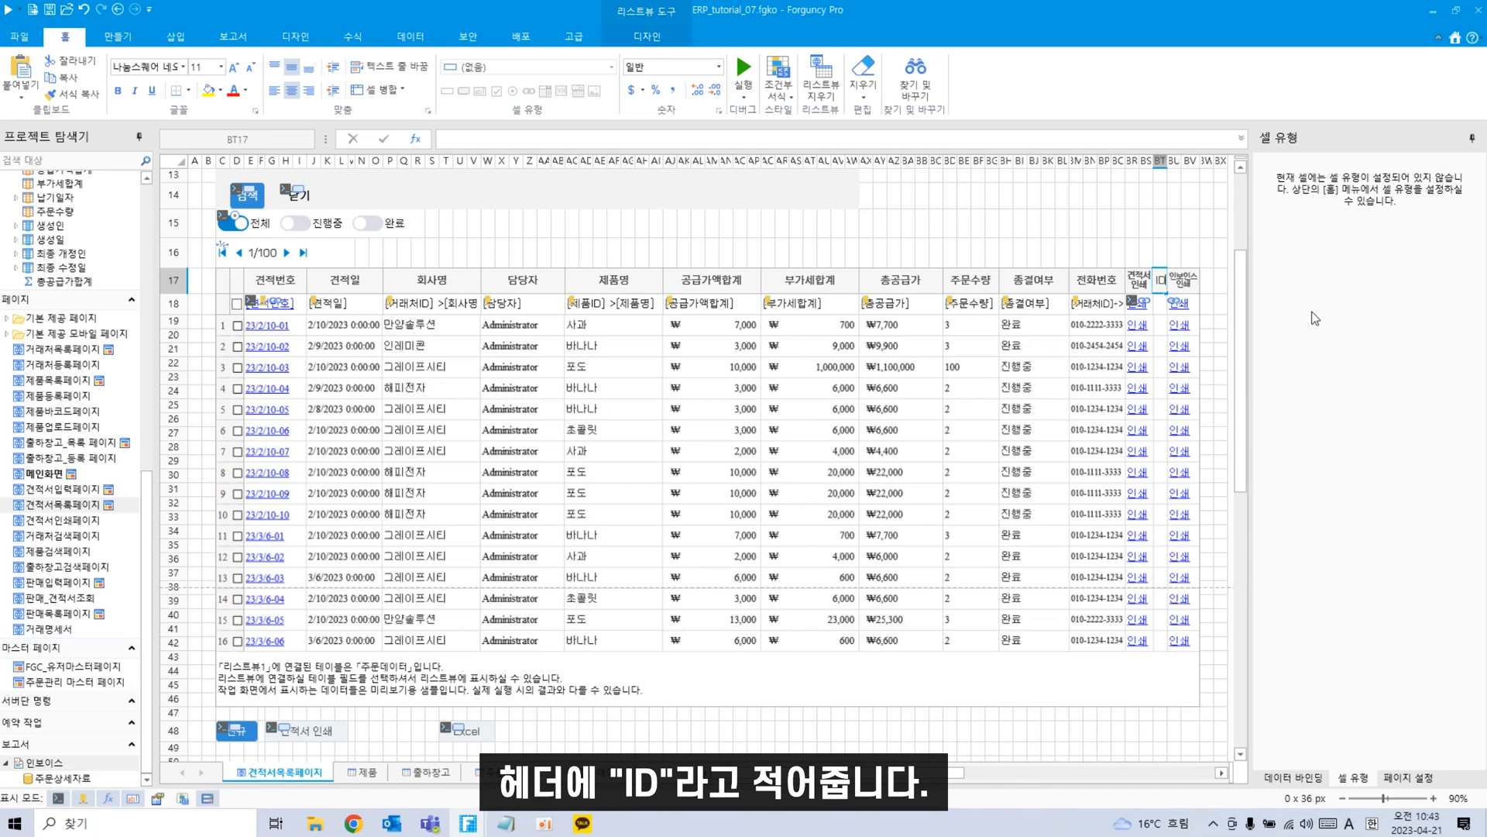
left_click(1219, 343)
scroll(39, 512, "up", 8)
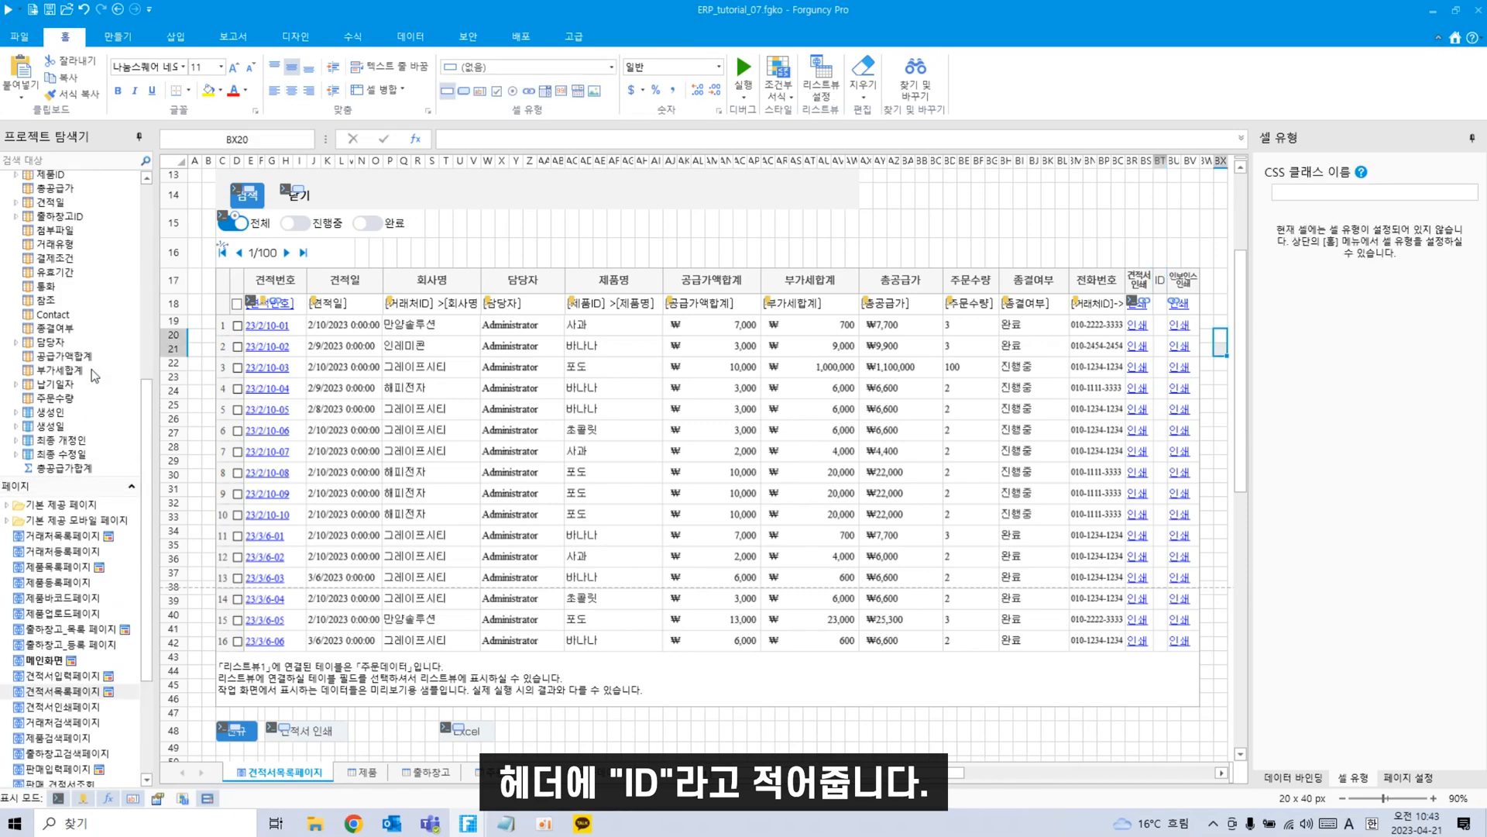
scroll(36, 605, "up", 5)
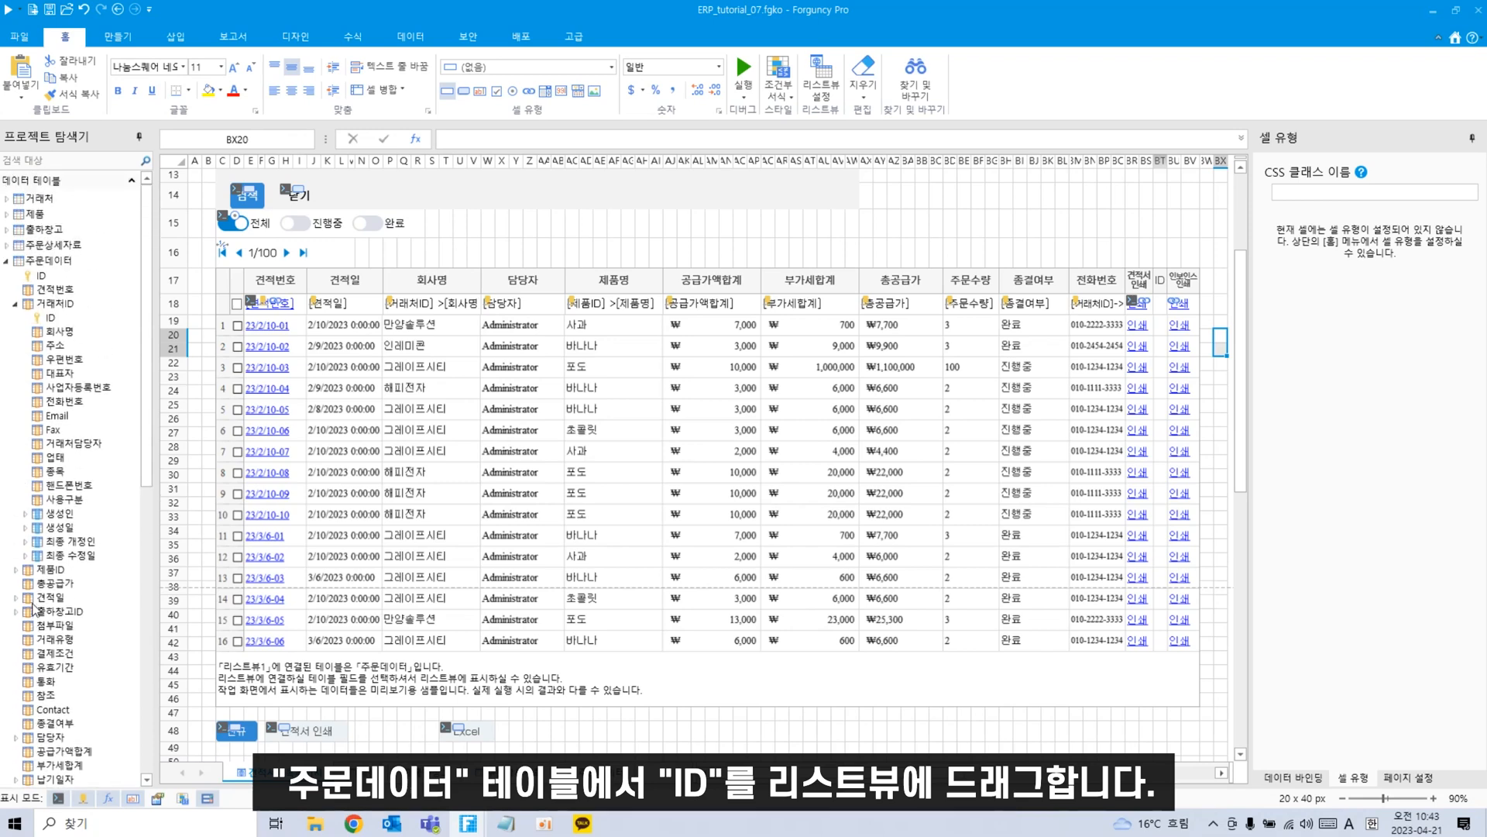
left_click_drag(35, 274, 1163, 313)
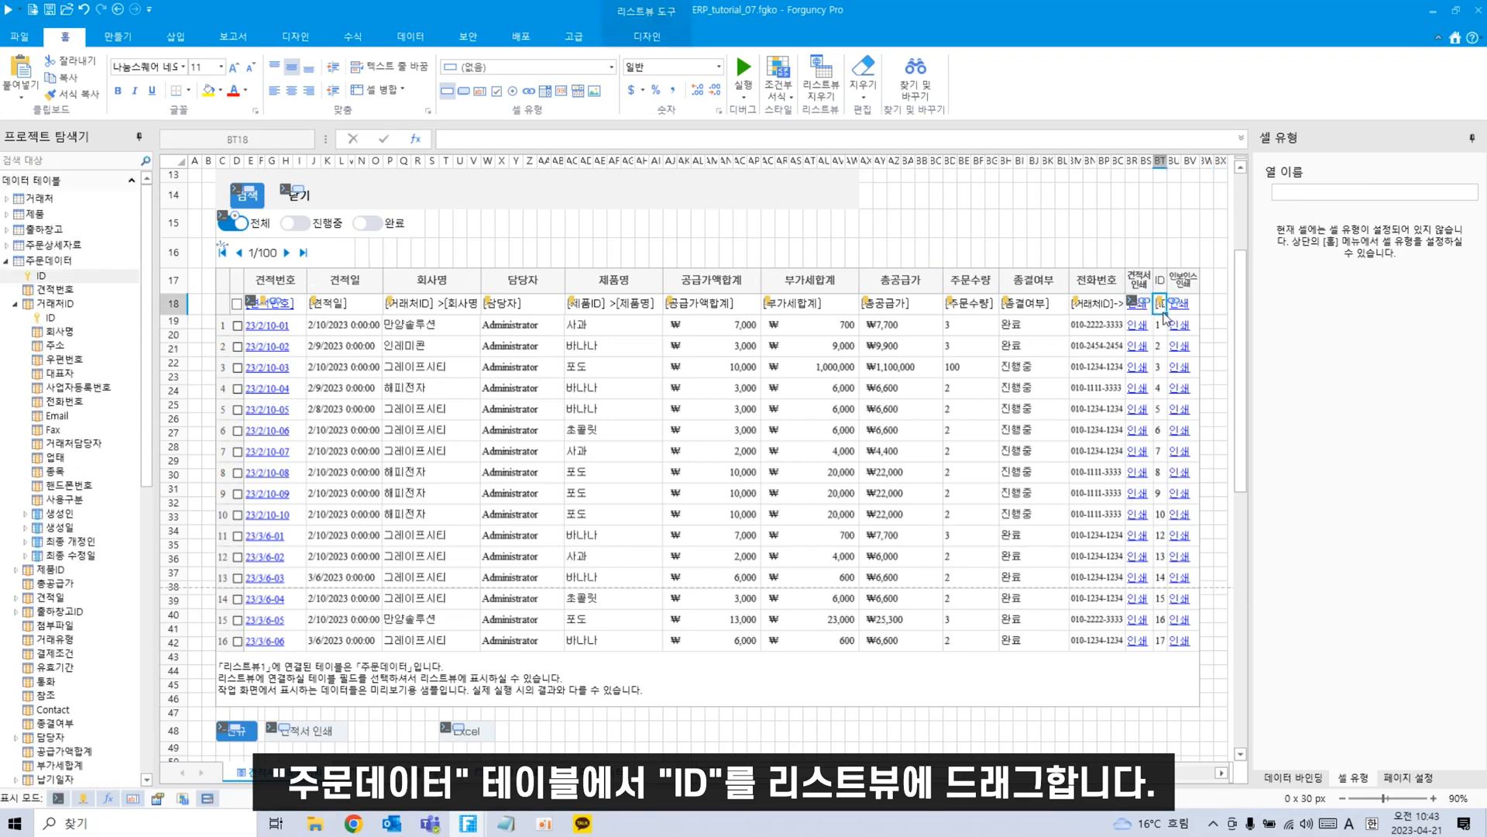
Hide the ID column (BT) and select the 인쇄 link cell.
left_click(1161, 161)
right_click(1162, 162)
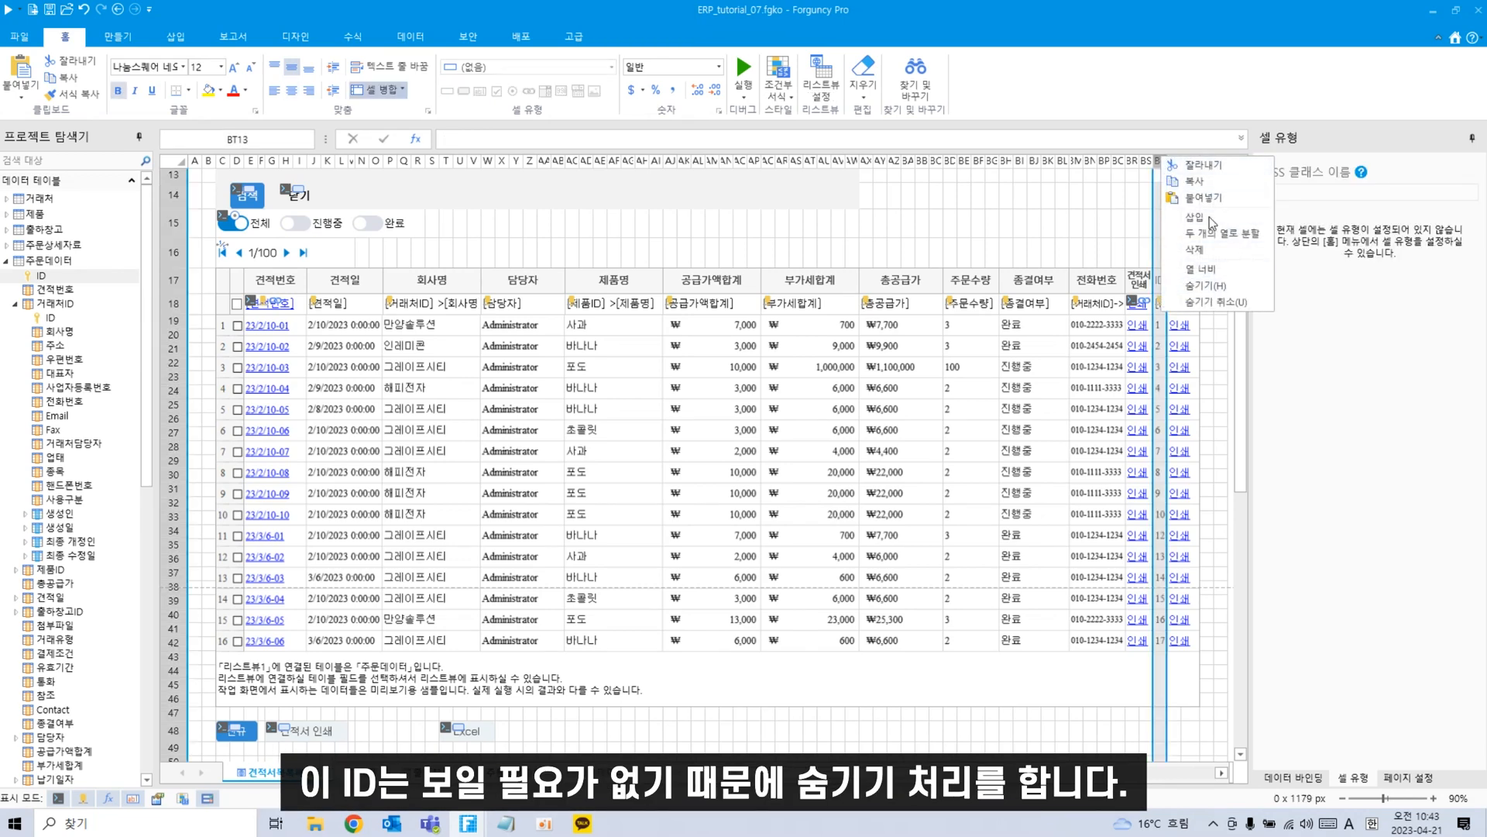
left_click(1206, 285)
left_click(1179, 230)
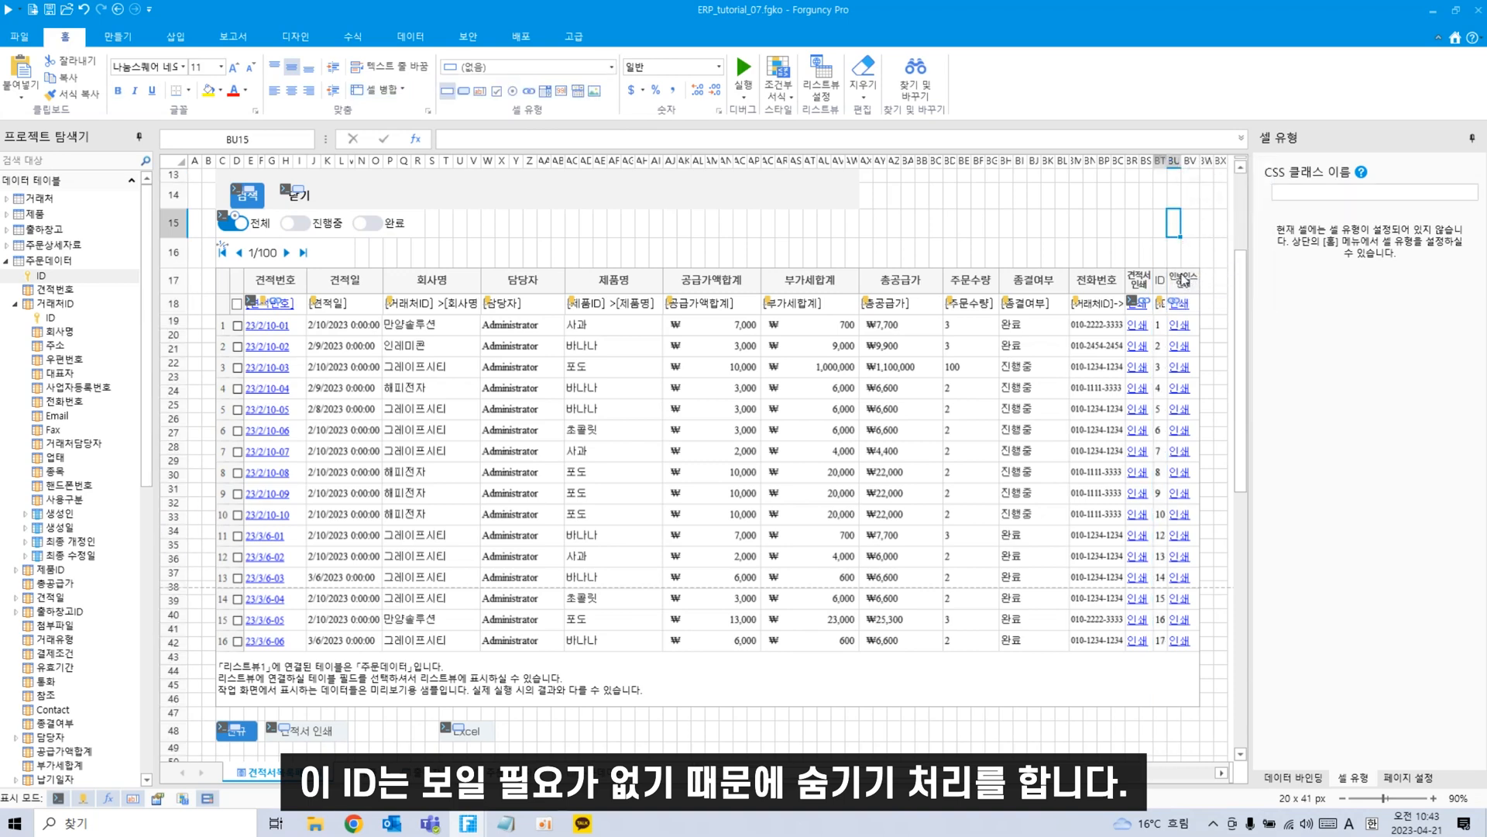
left_click(1177, 303)
Give the 인쇄 link a 보고서 내보내기 command for the 인보이스 report.
right_click(1178, 303)
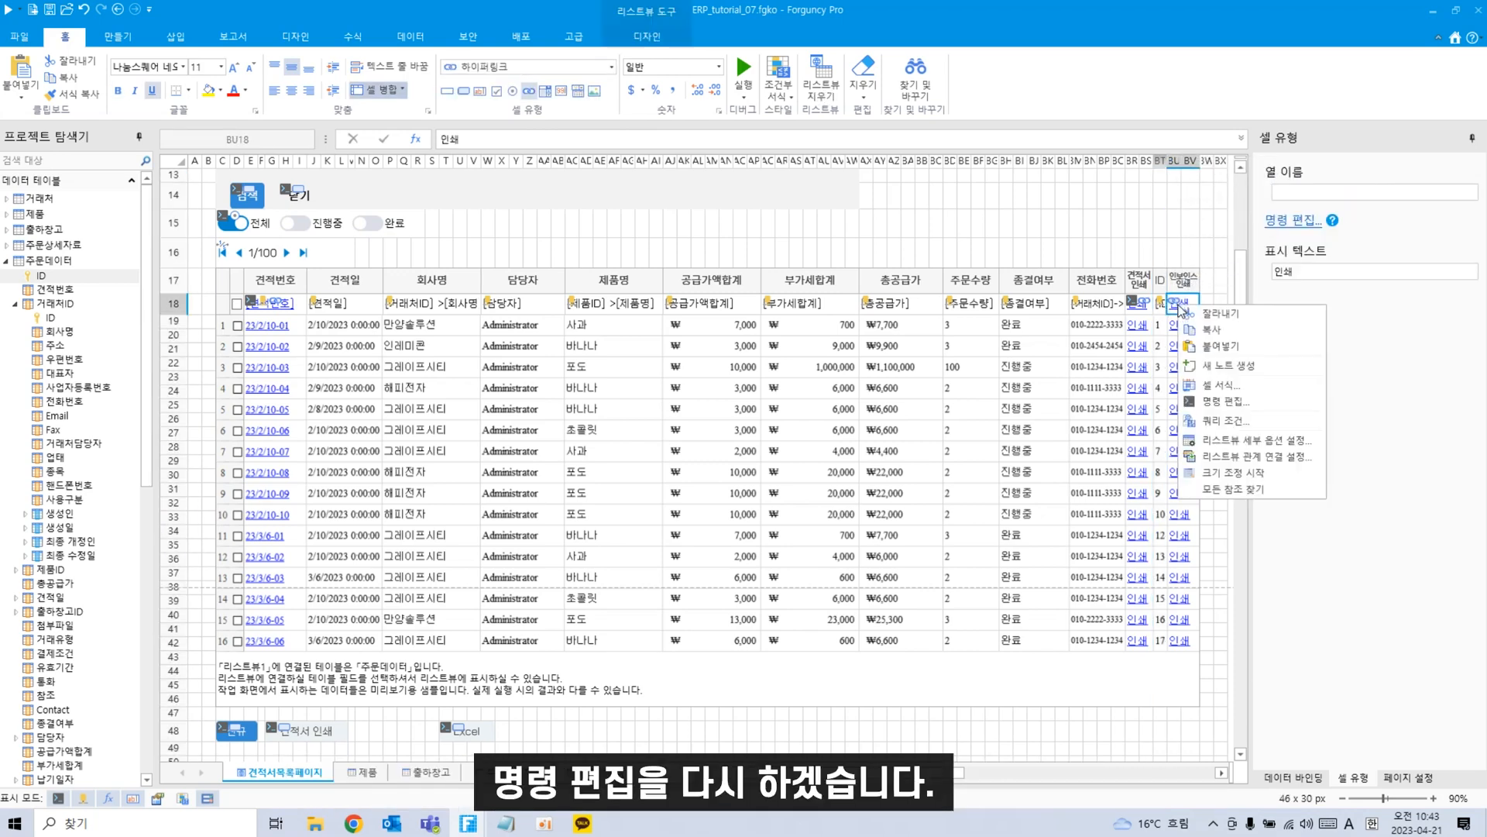
left_click(1243, 398)
left_click(834, 248)
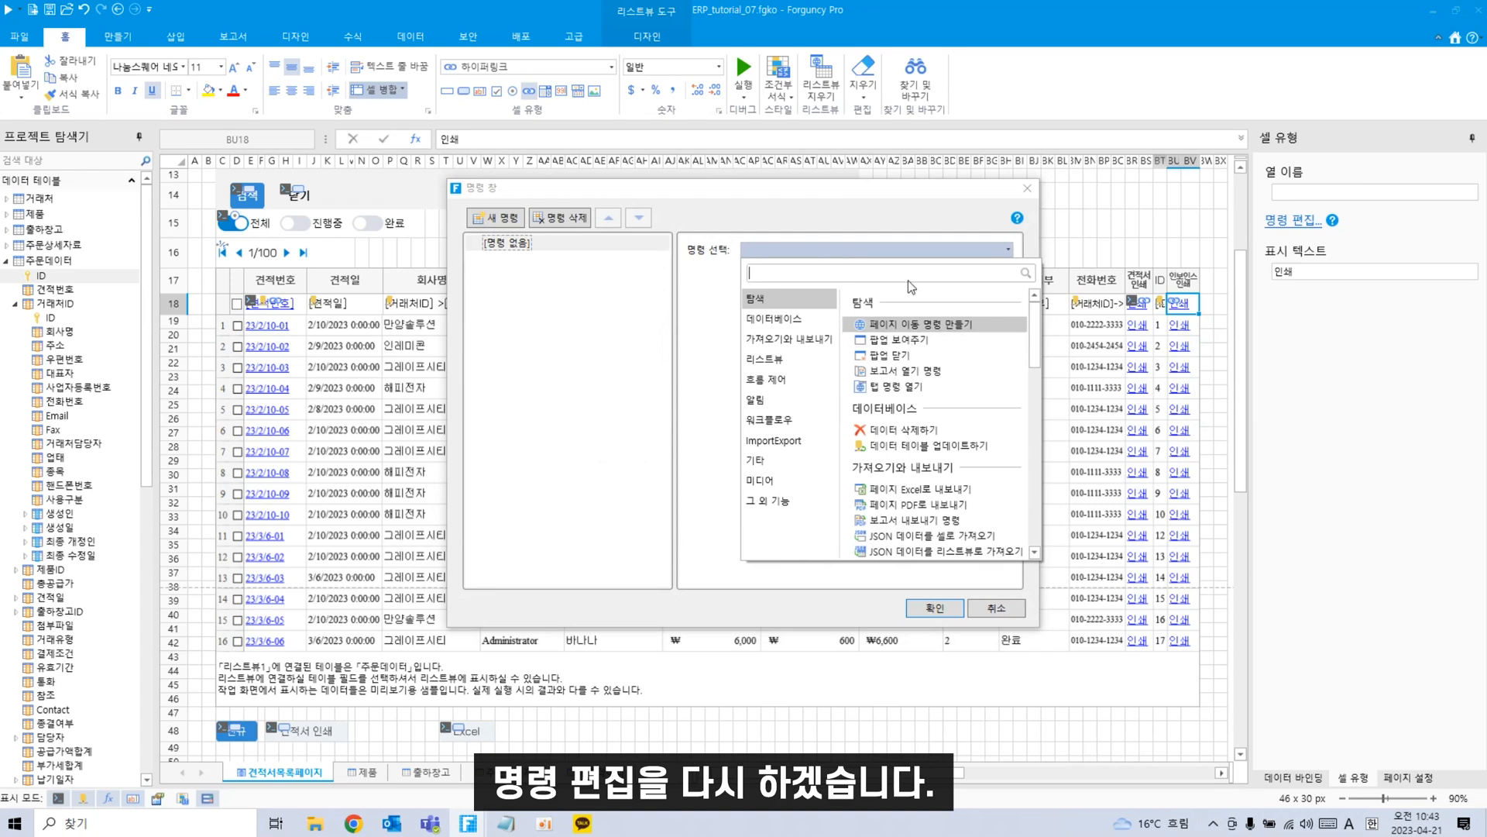
type("qhr")
key("BackSpace")
key("BackSpace")
key("BackSpace")
key("Hangul")
type("보고")
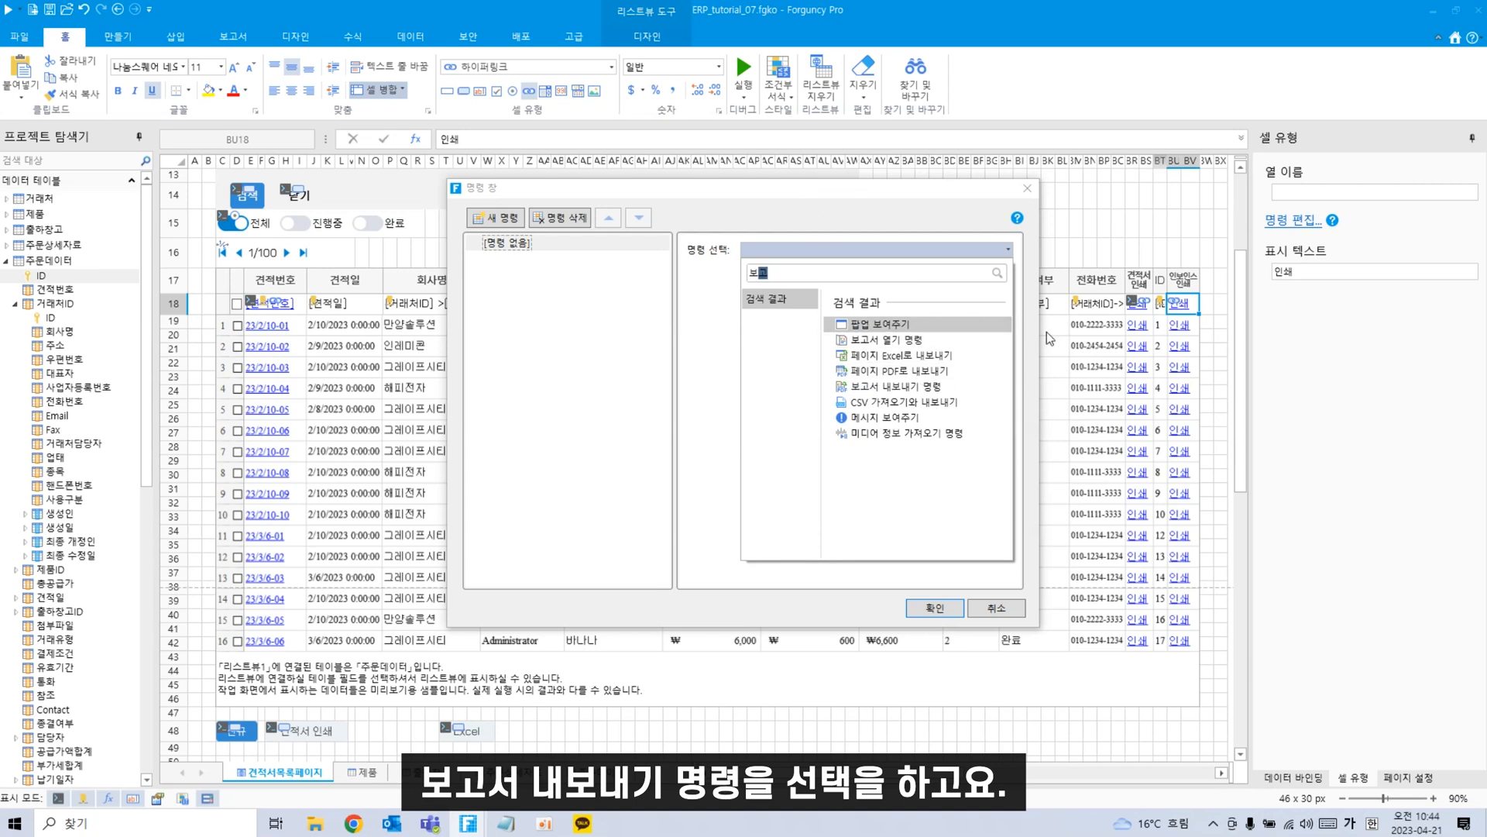
left_click(906, 386)
left_click(874, 309)
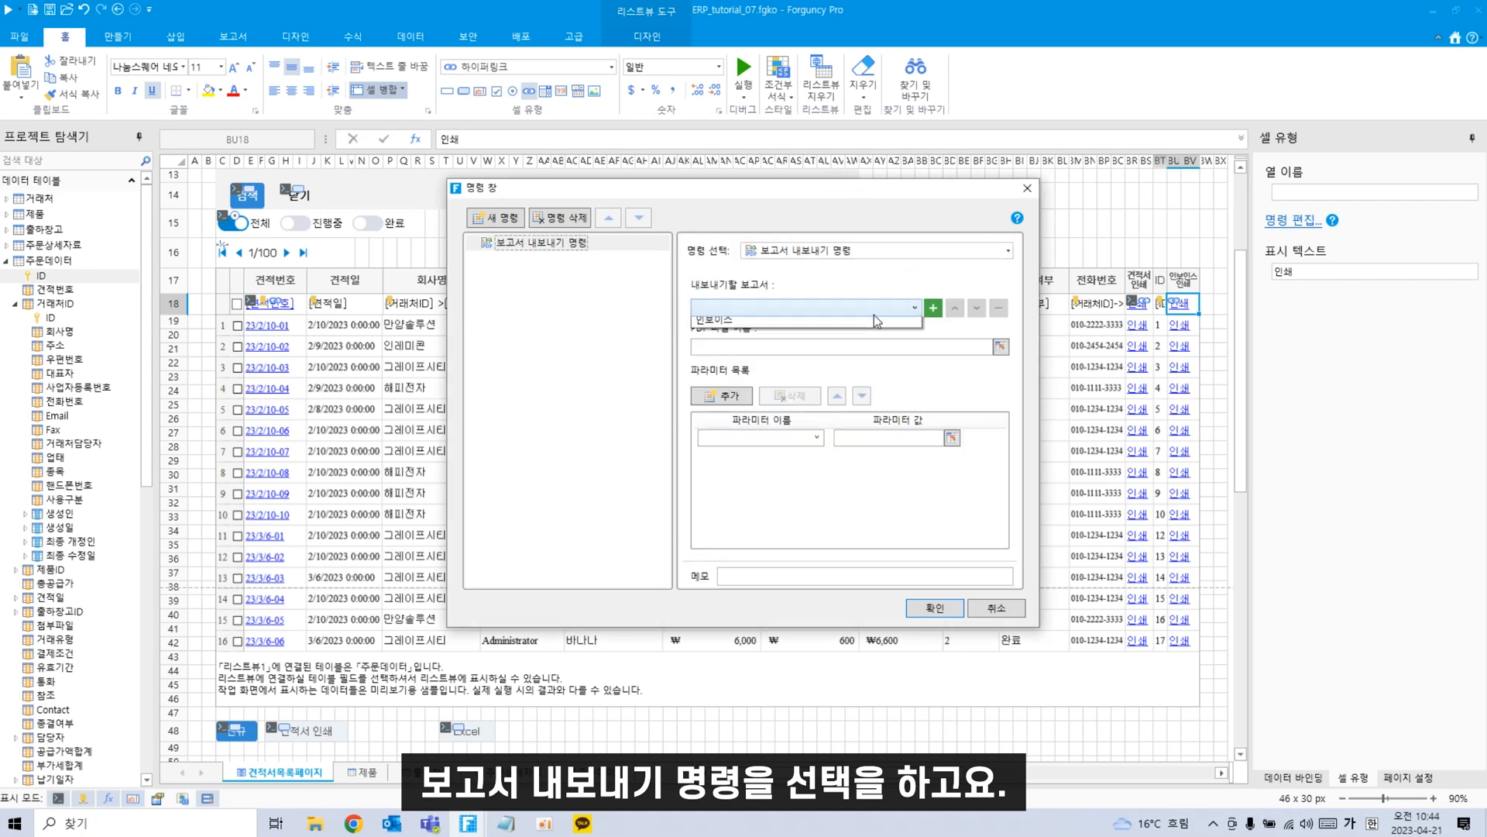
left_click(780, 326)
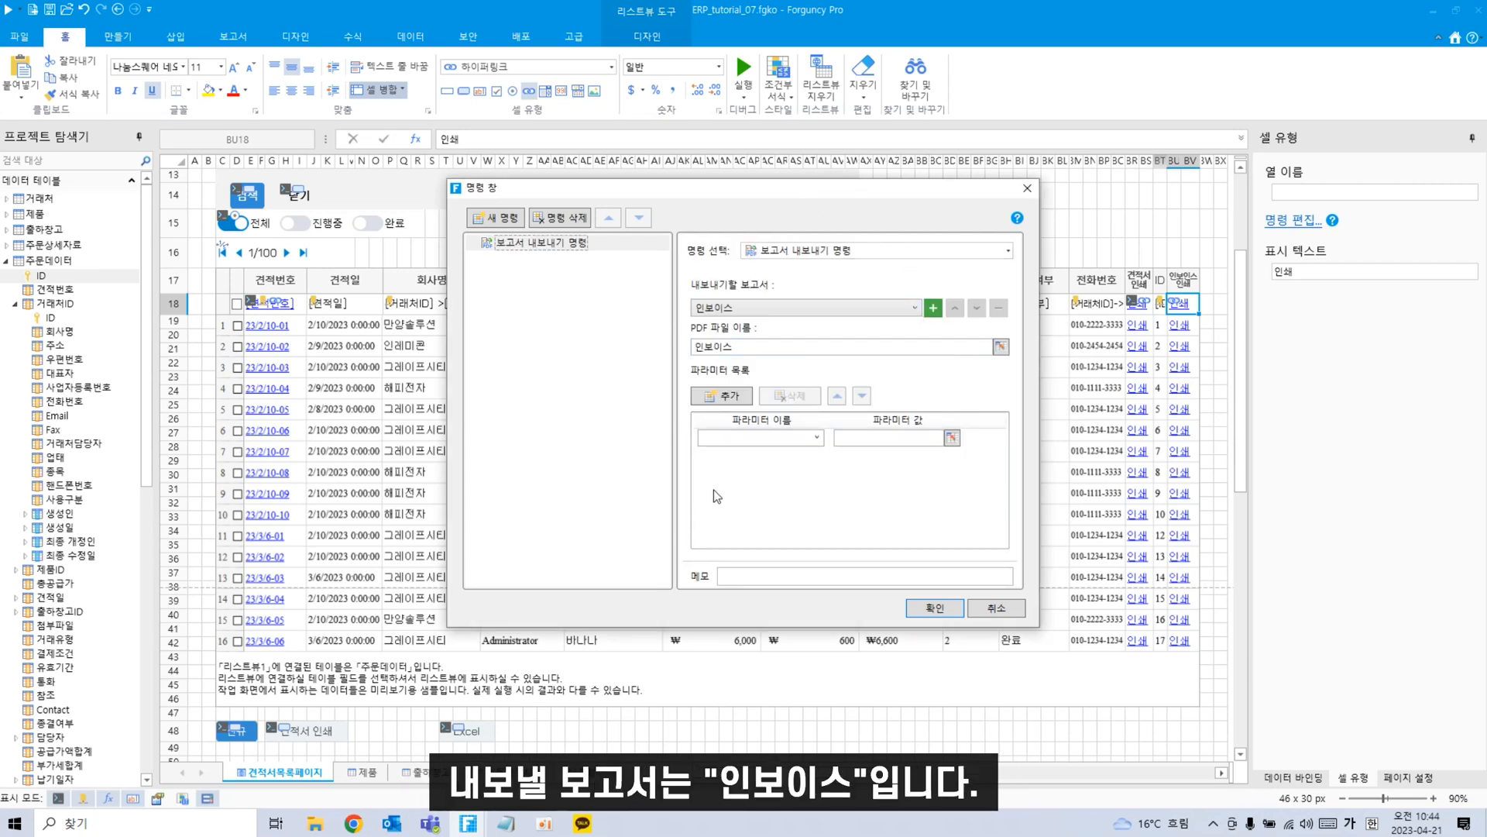
Add a queryvalue report parameter set to =BT18 and confirm the command.
left_click(721, 396)
left_click(817, 438)
left_click(805, 455)
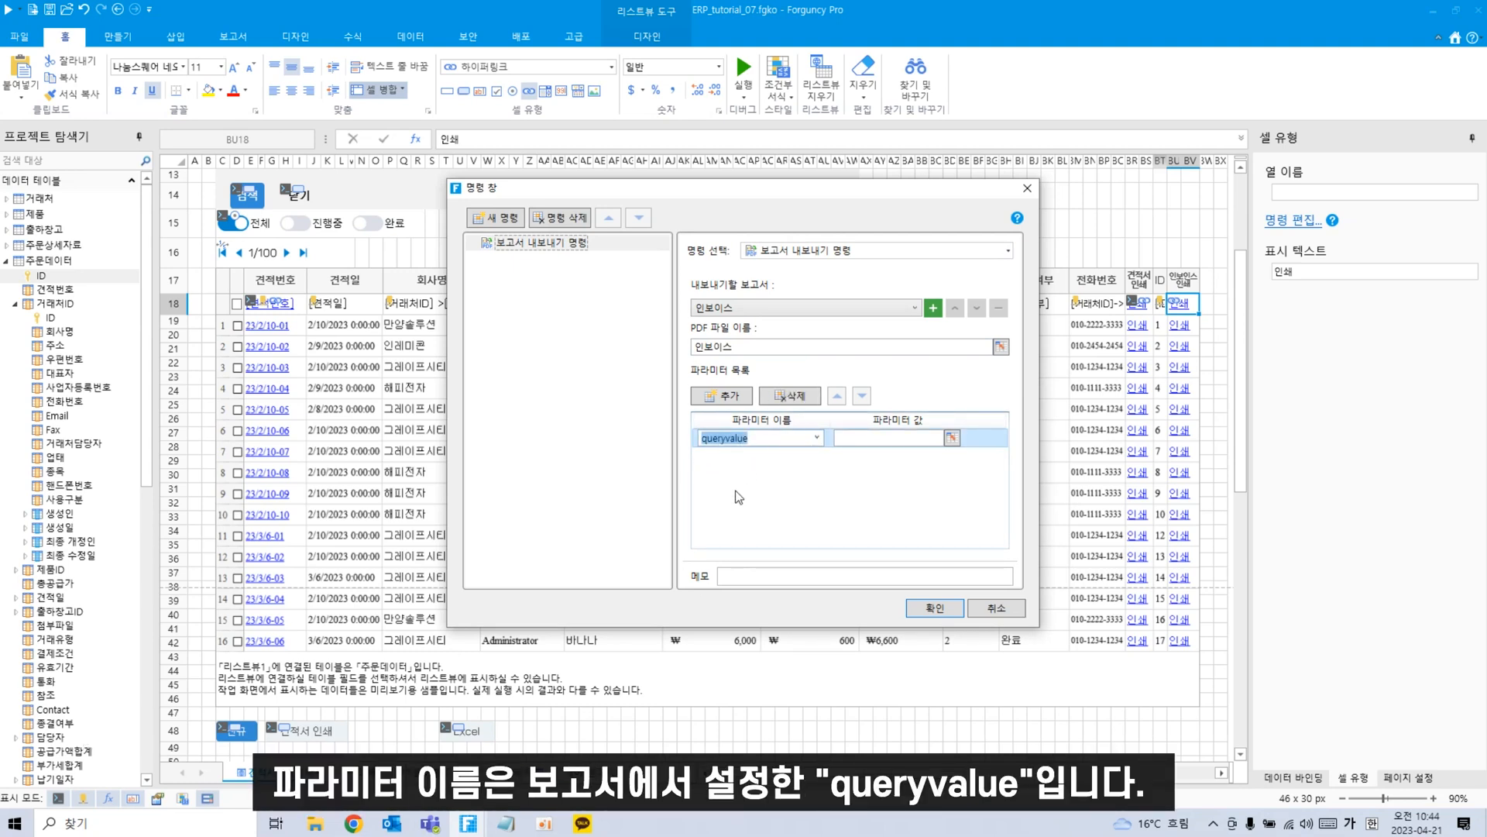
left_click(915, 439)
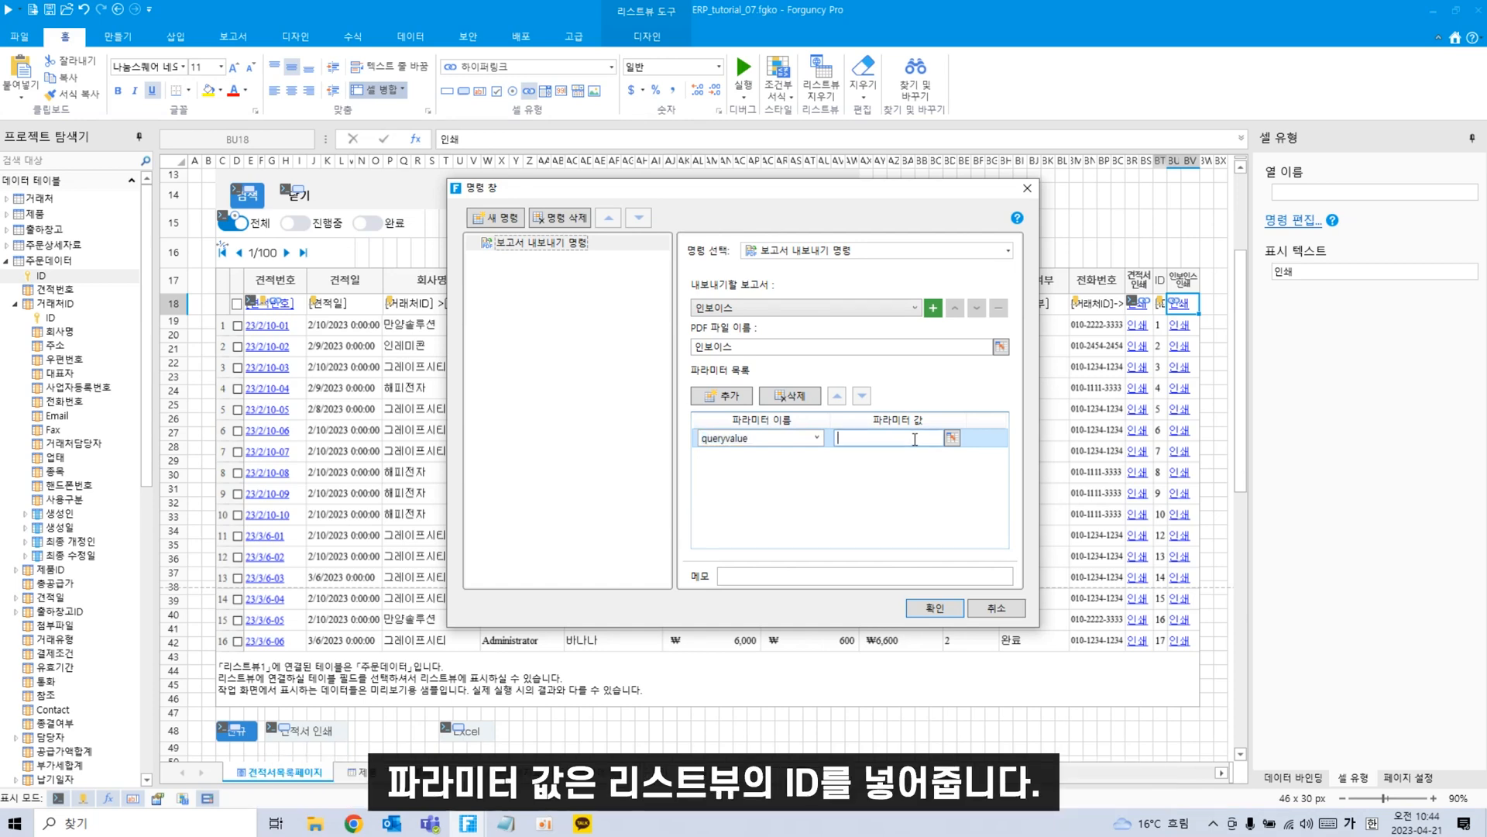
left_click(952, 438)
left_click(1160, 303)
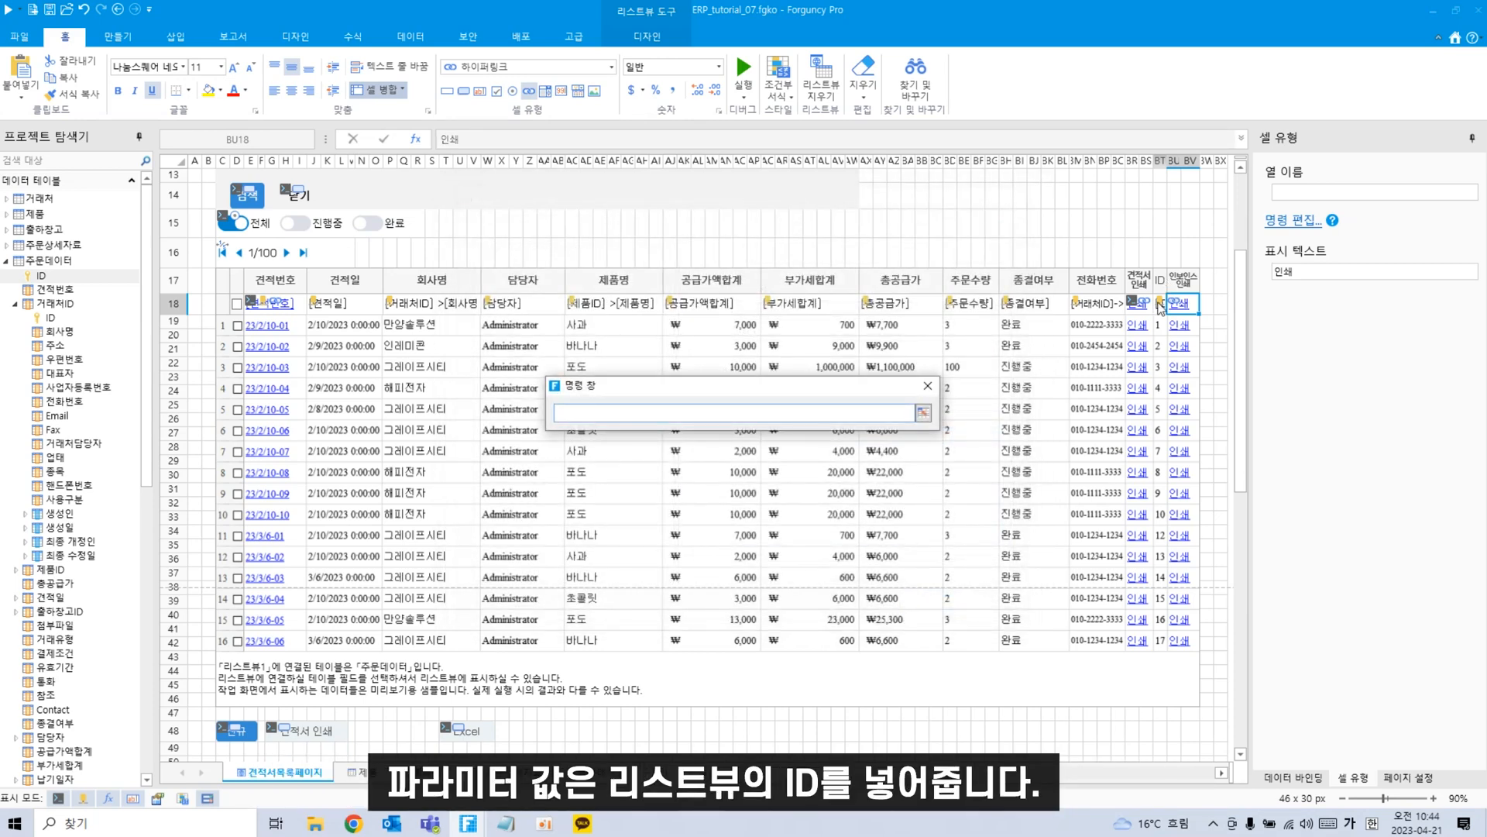
key("Return")
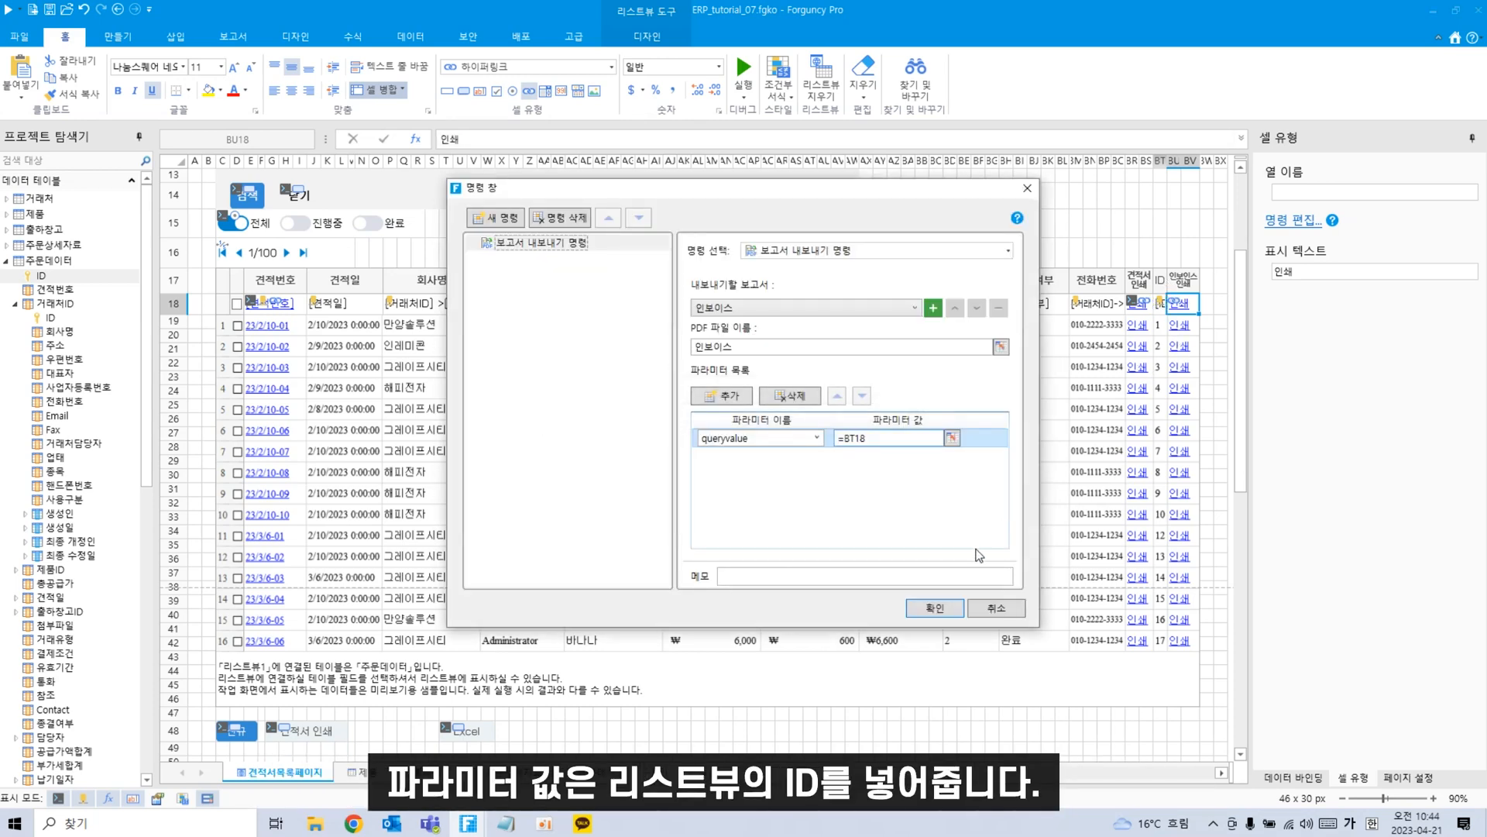
left_click(938, 609)
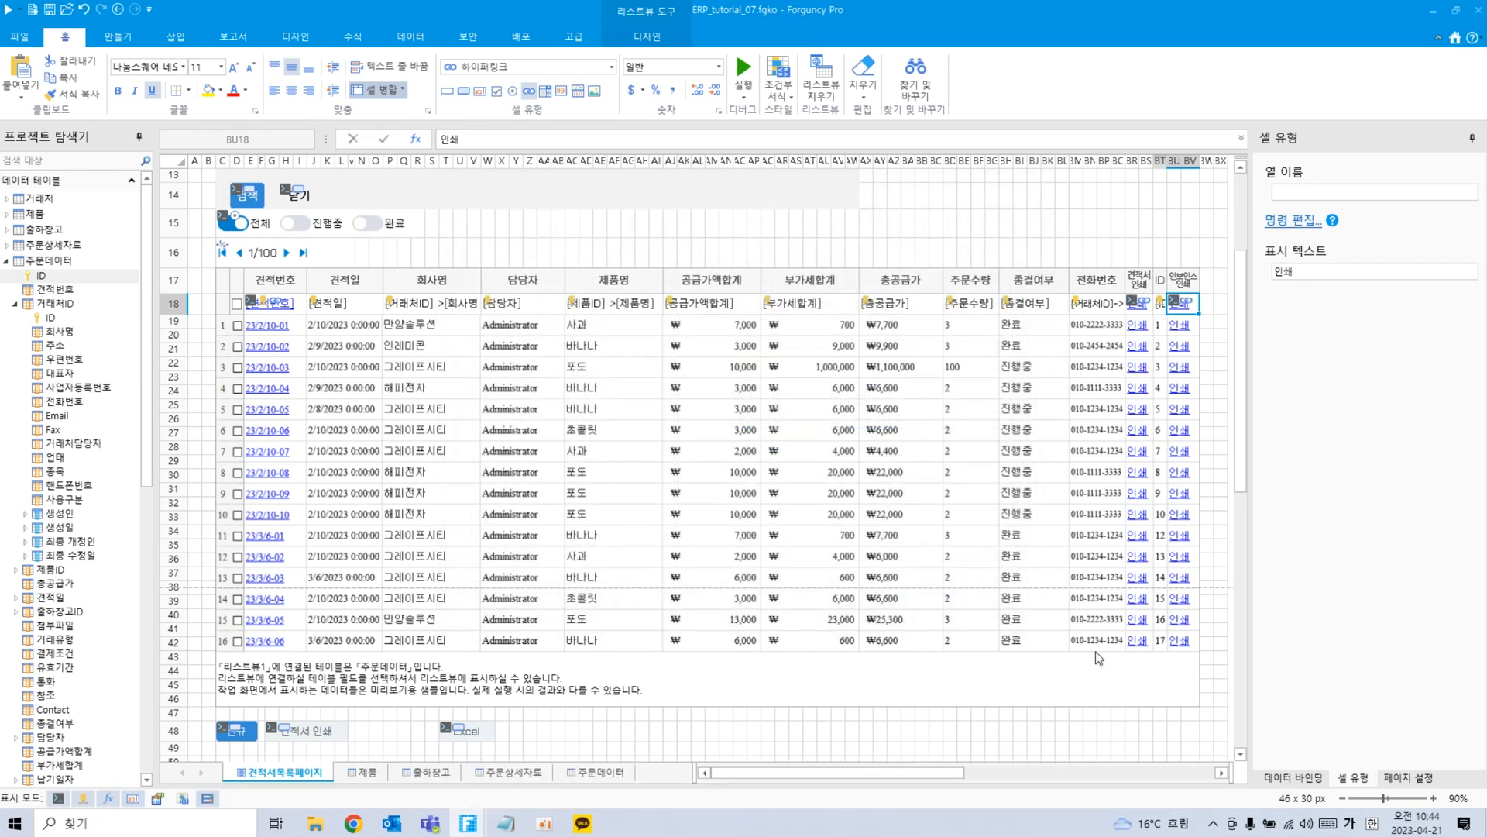
Run the app and print the 인레미콘 quote's invoice, reviewing the ₩9,900 PDF.
left_click(8, 10)
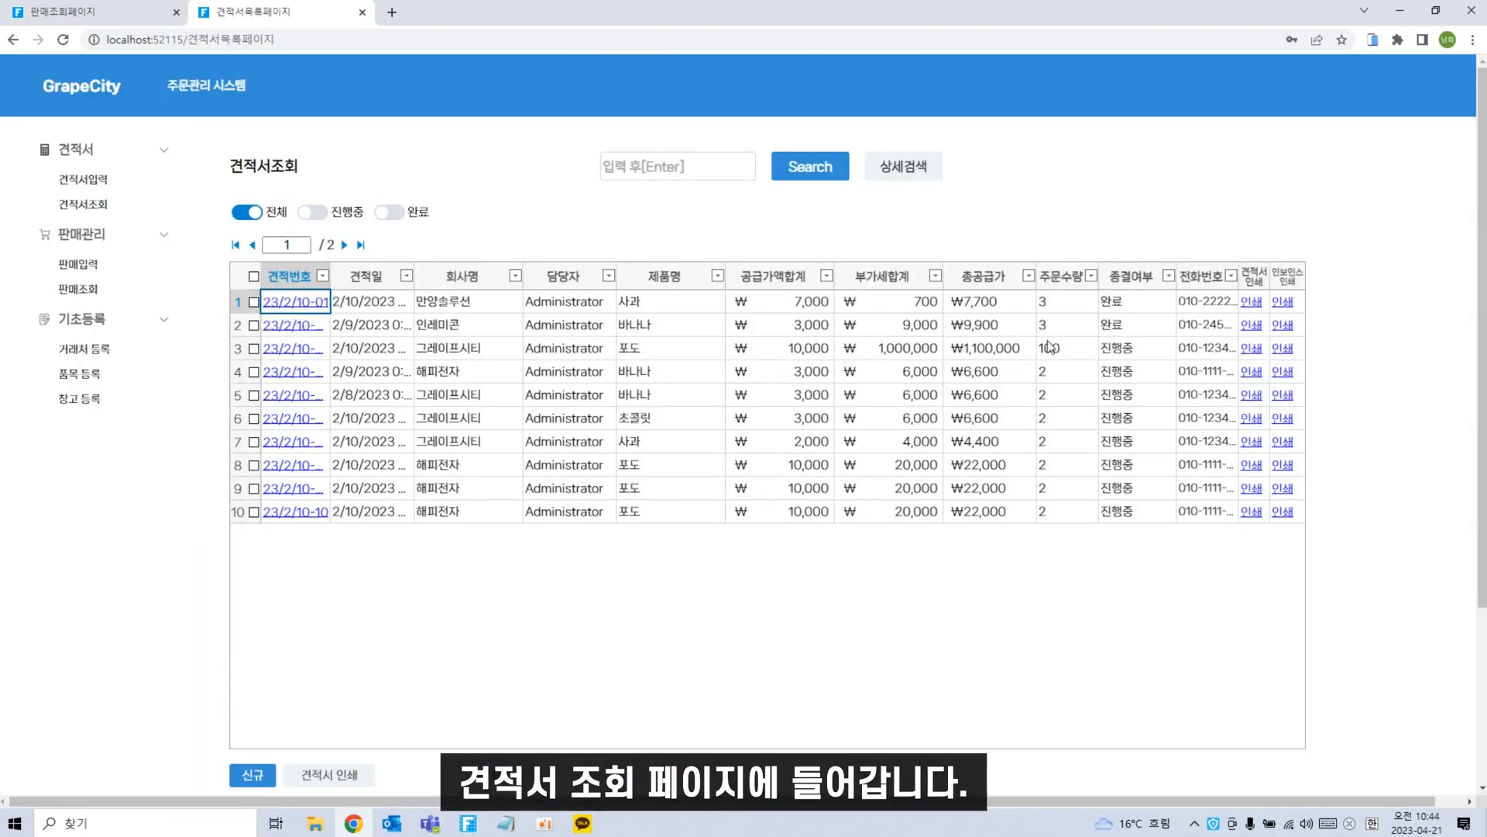
left_click(1283, 325)
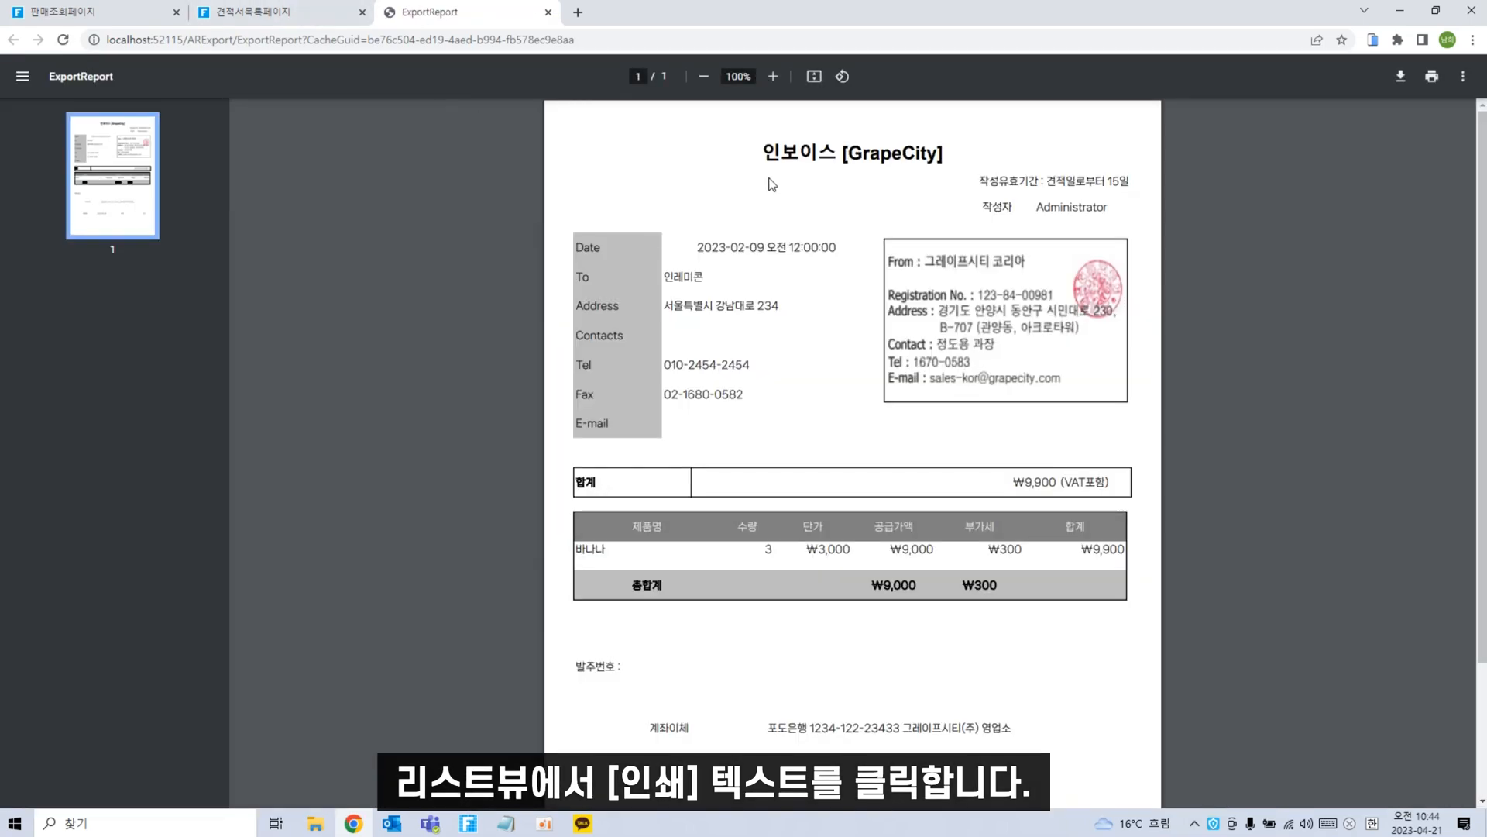
scroll(748, 486, "down", 2)
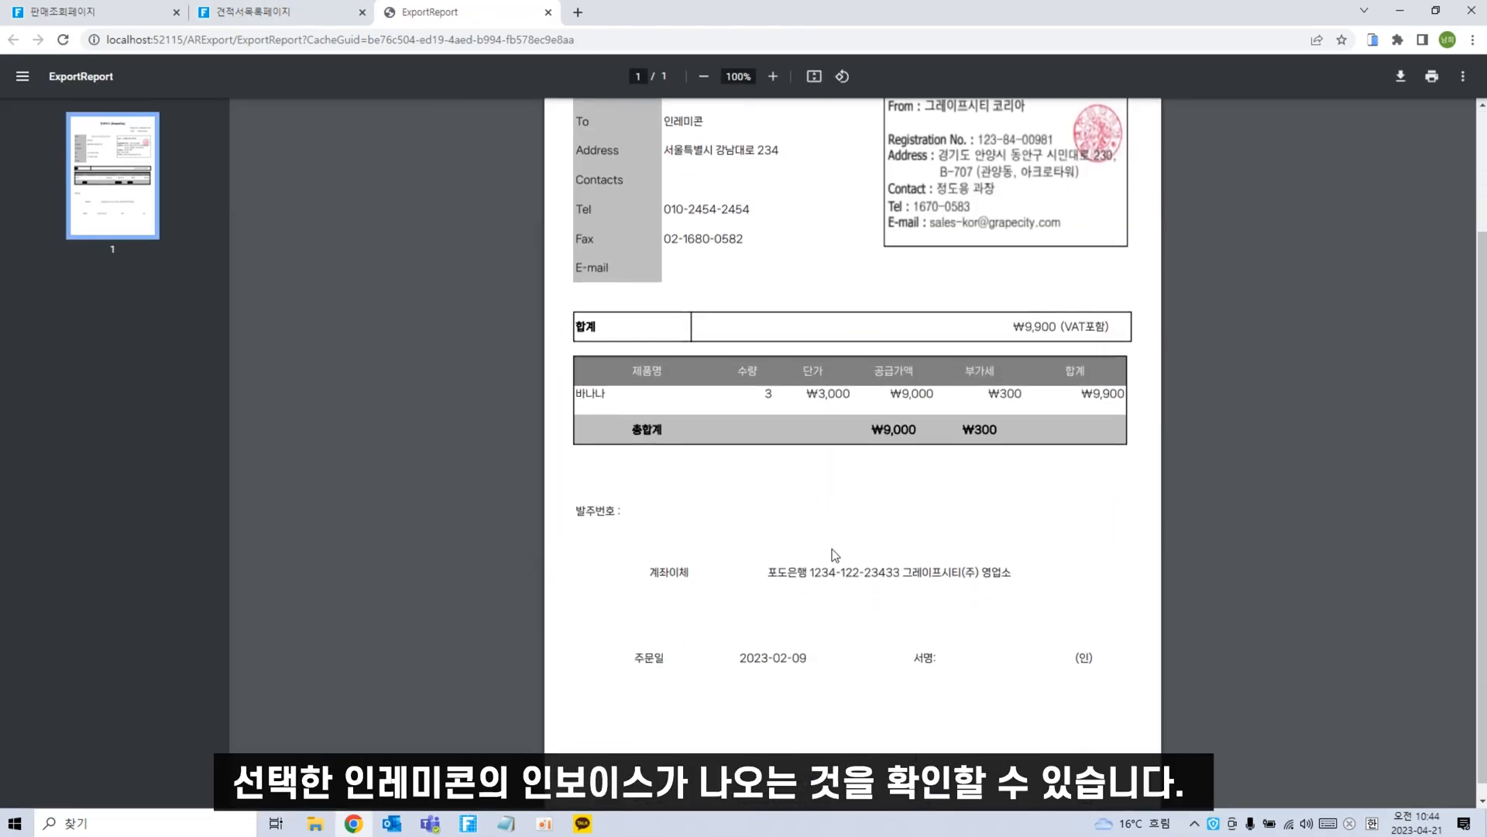
scroll(863, 520, "down", 1)
scroll(878, 498, "up", 2)
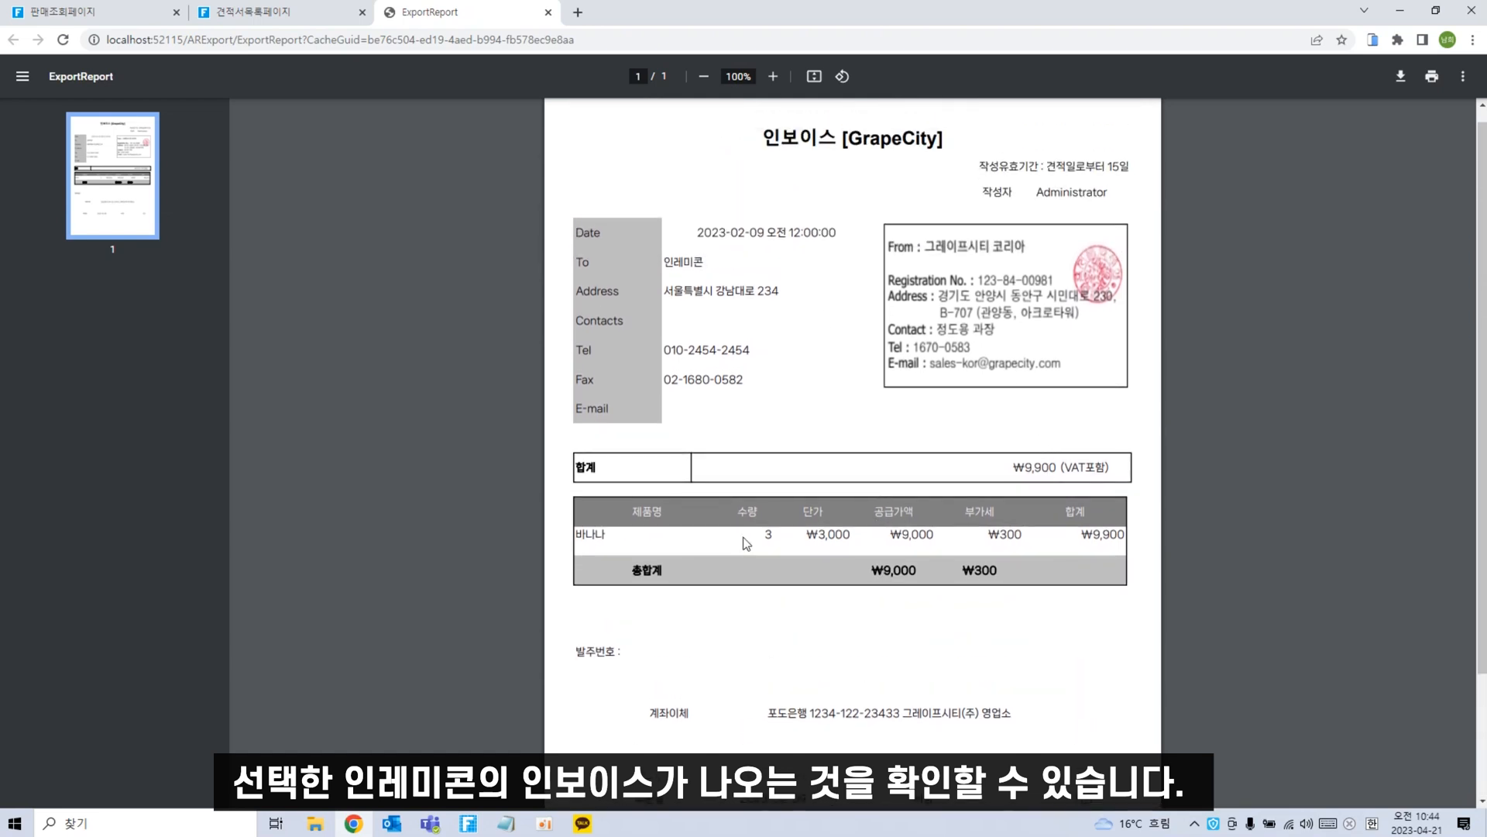
scroll(746, 543, "down", 2)
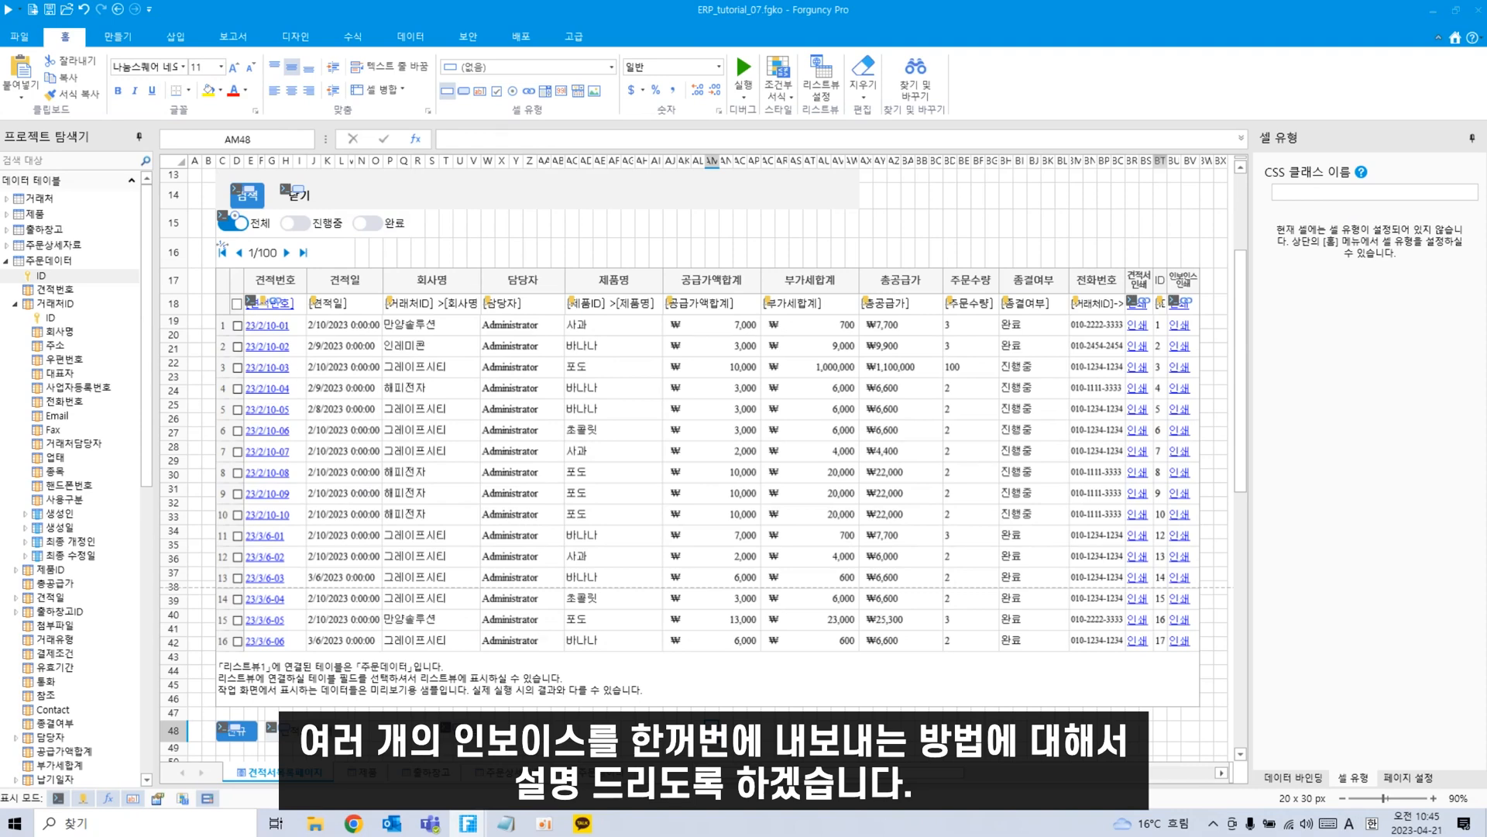
Turn N48:S48 into a 스타일2 button captioned '인보이스 인쇄'.
left_click_drag(358, 731, 422, 734)
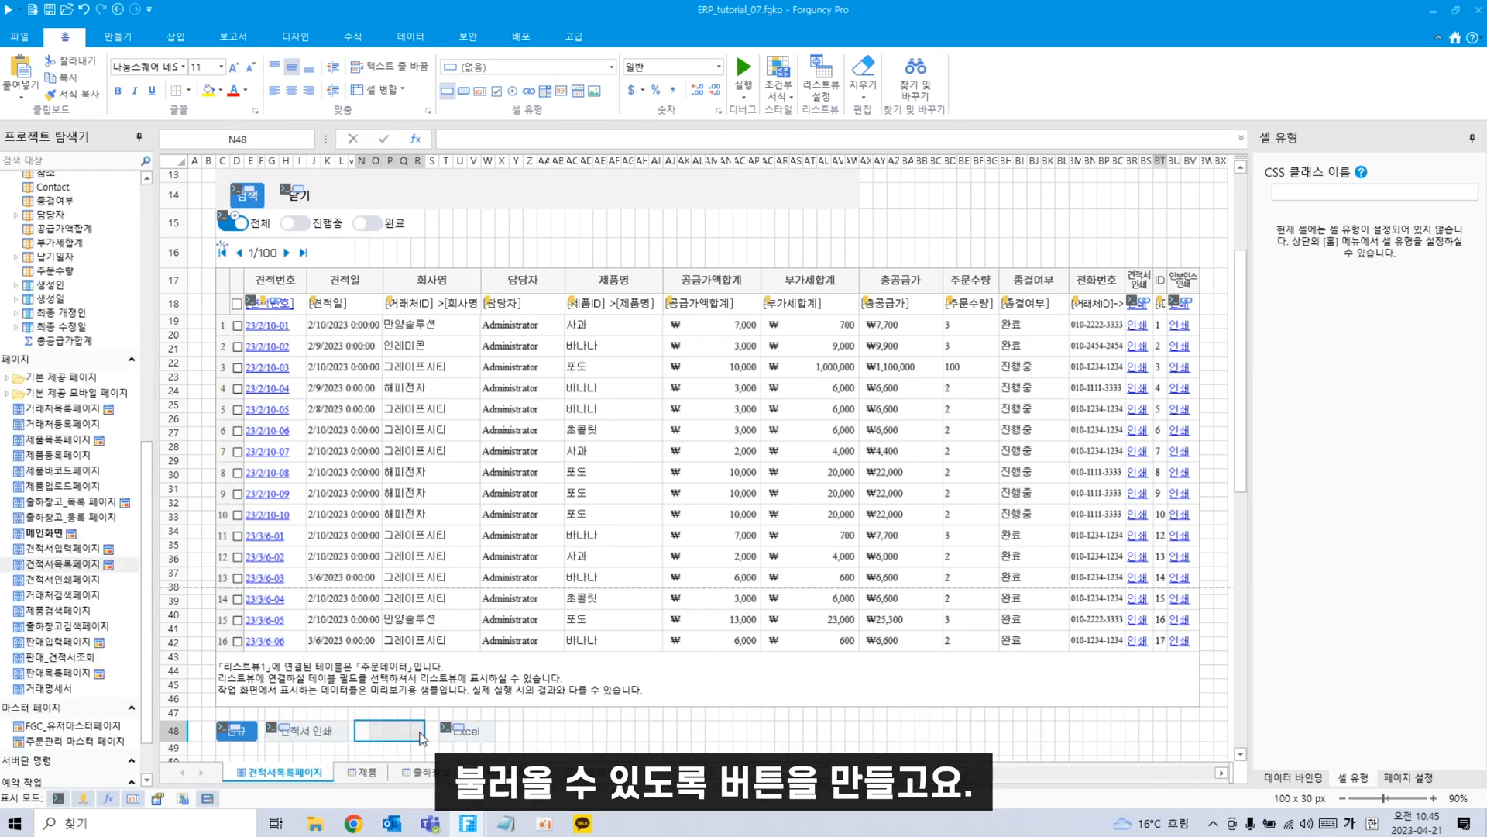
left_click(462, 94)
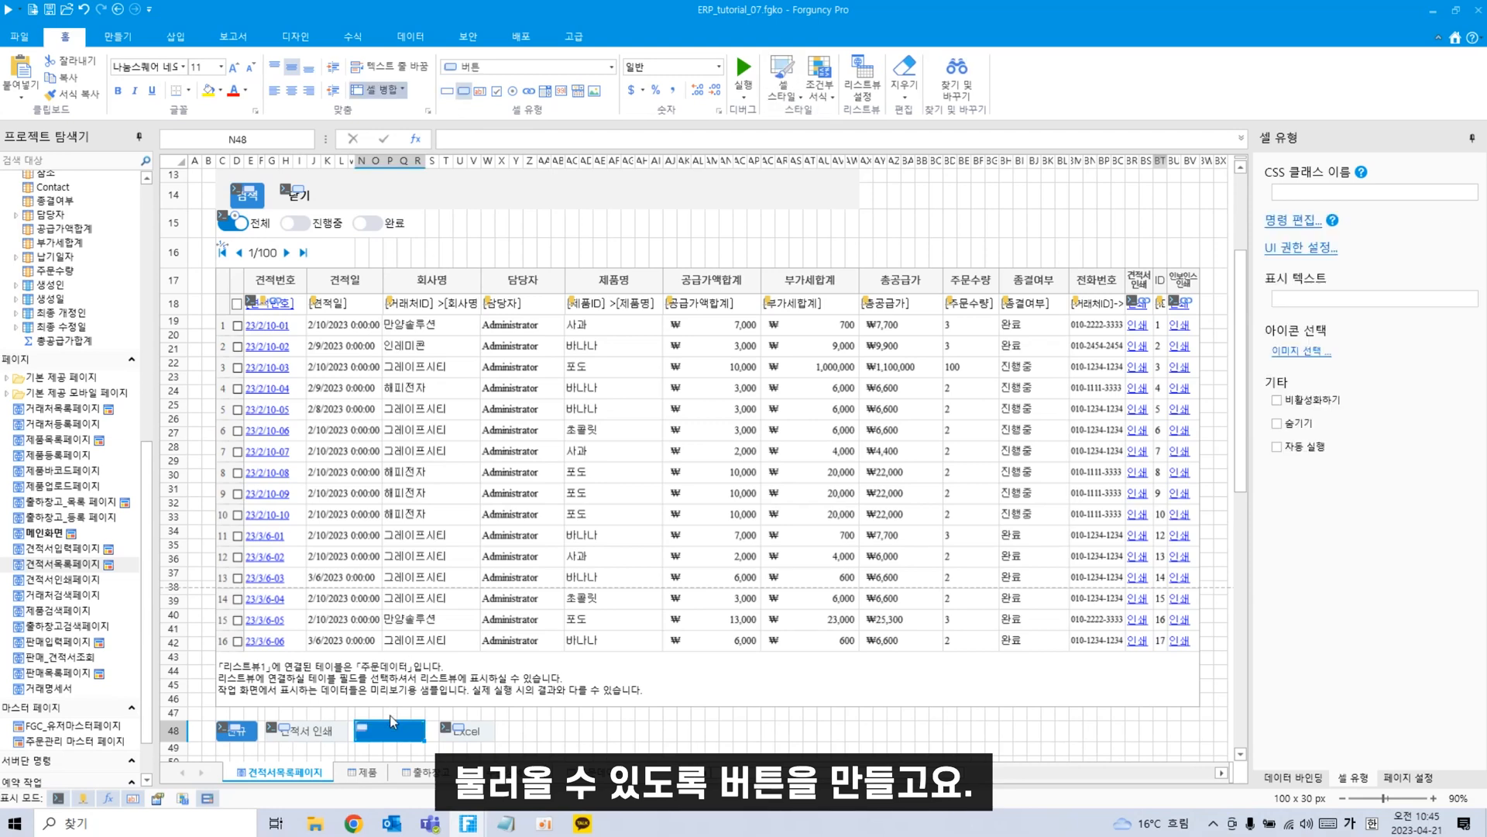
left_click(784, 94)
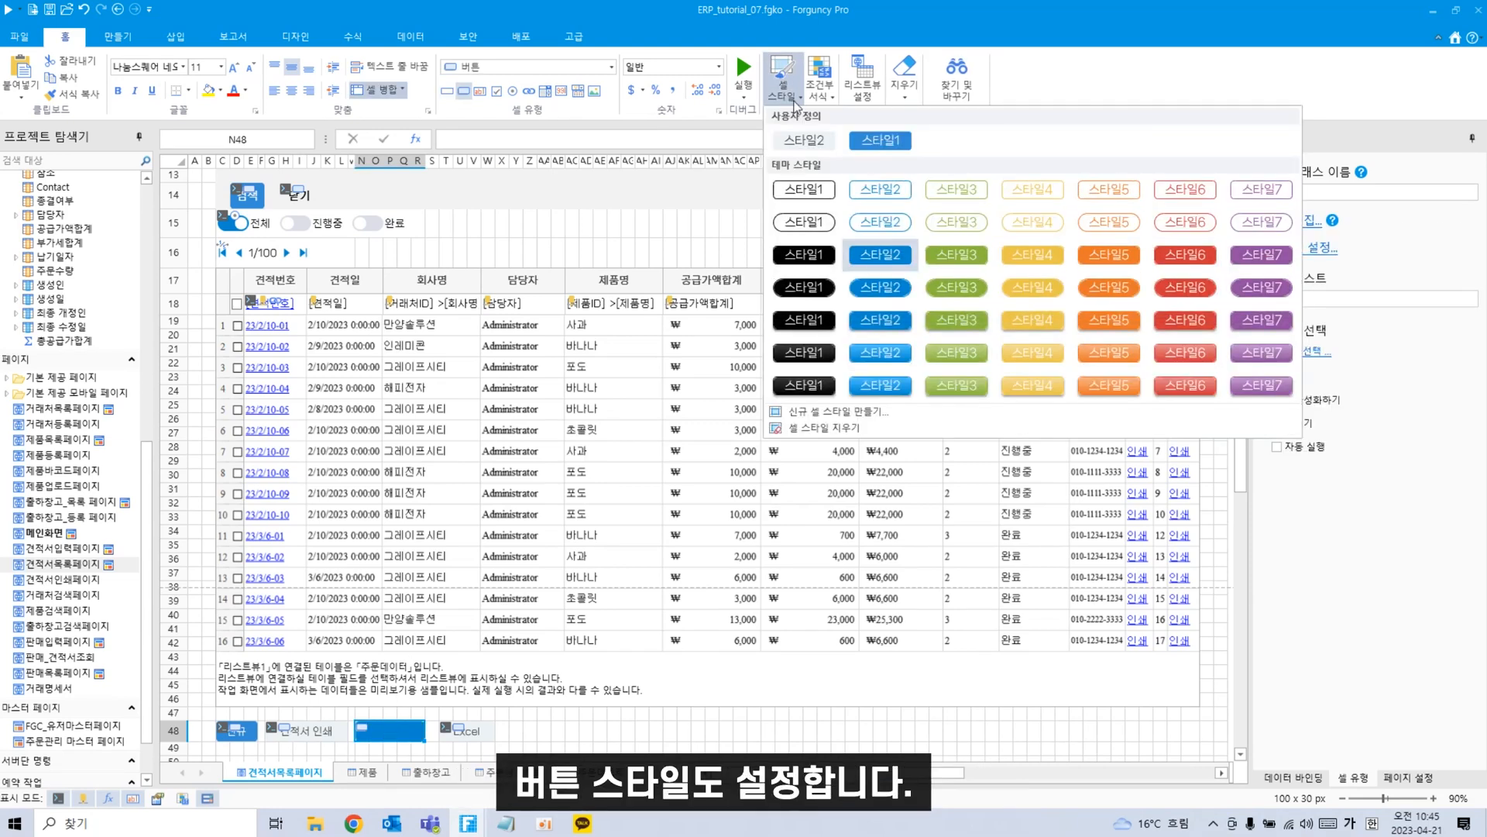
left_click(806, 143)
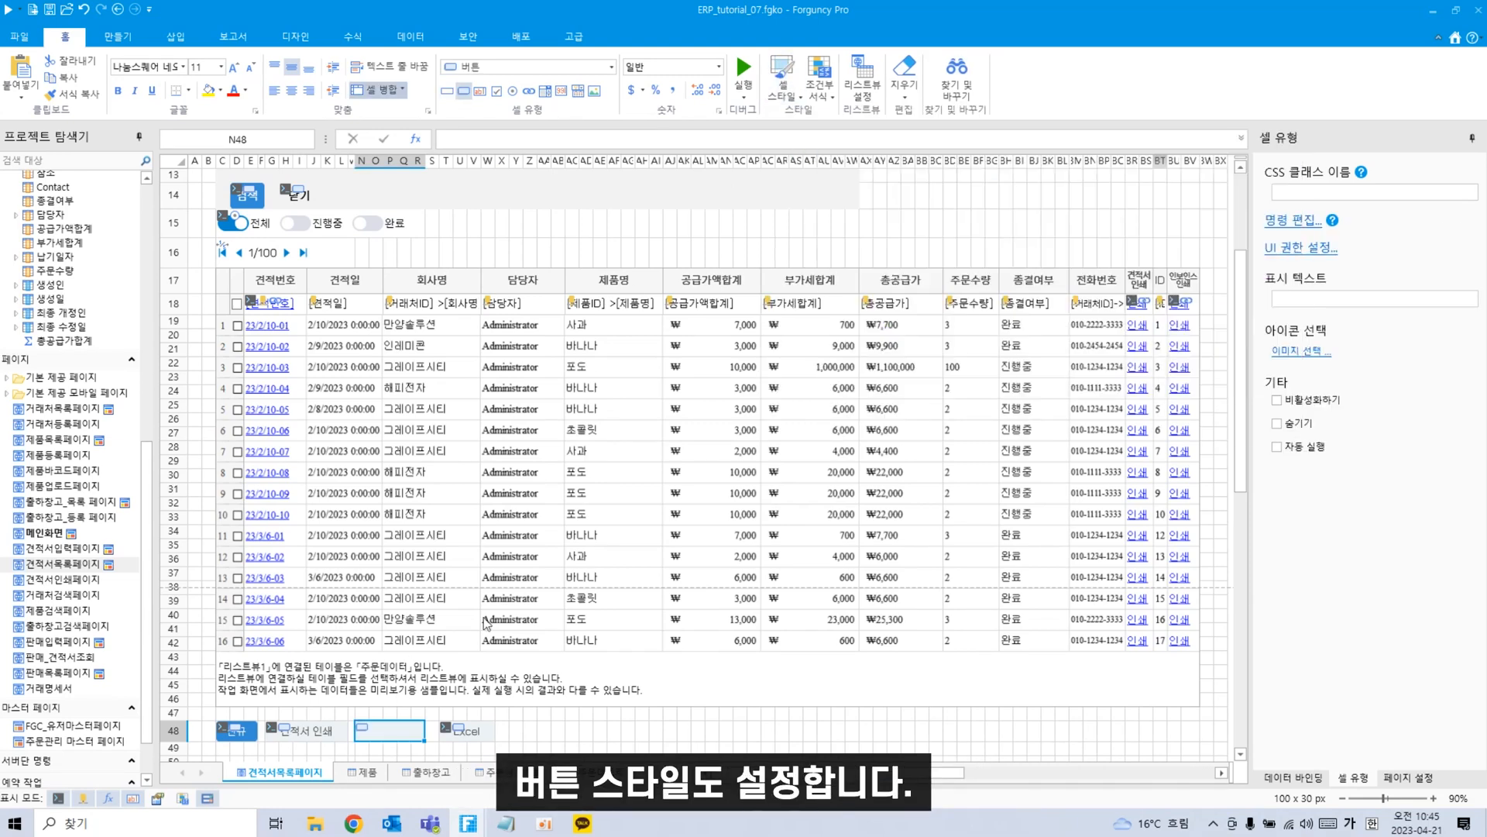
double_click(395, 734)
type("인")
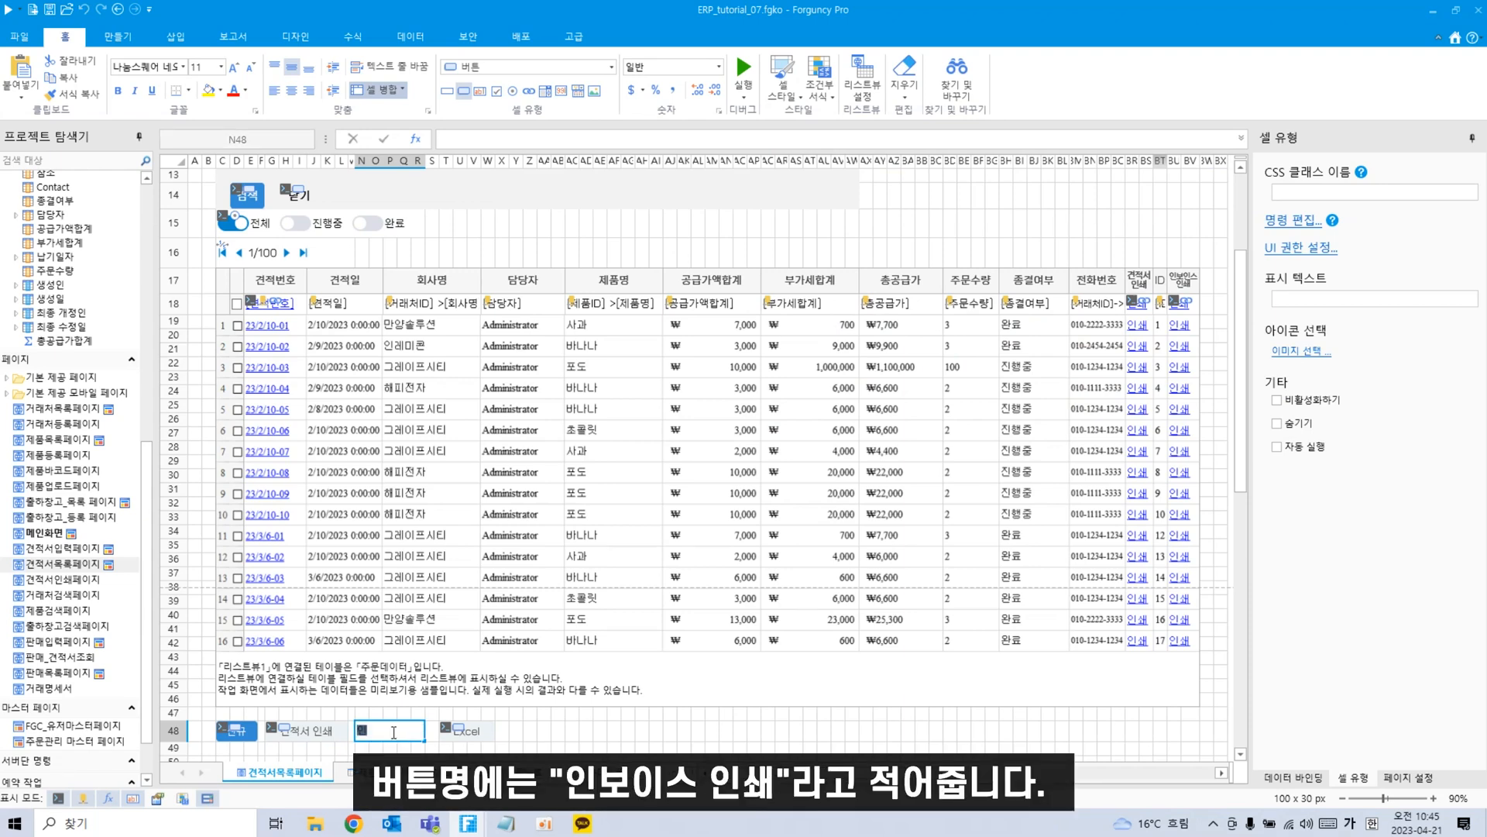
type("보인쇄")
type("스 인쇄")
left_click(556, 748)
scroll(537, 731, "down", 2)
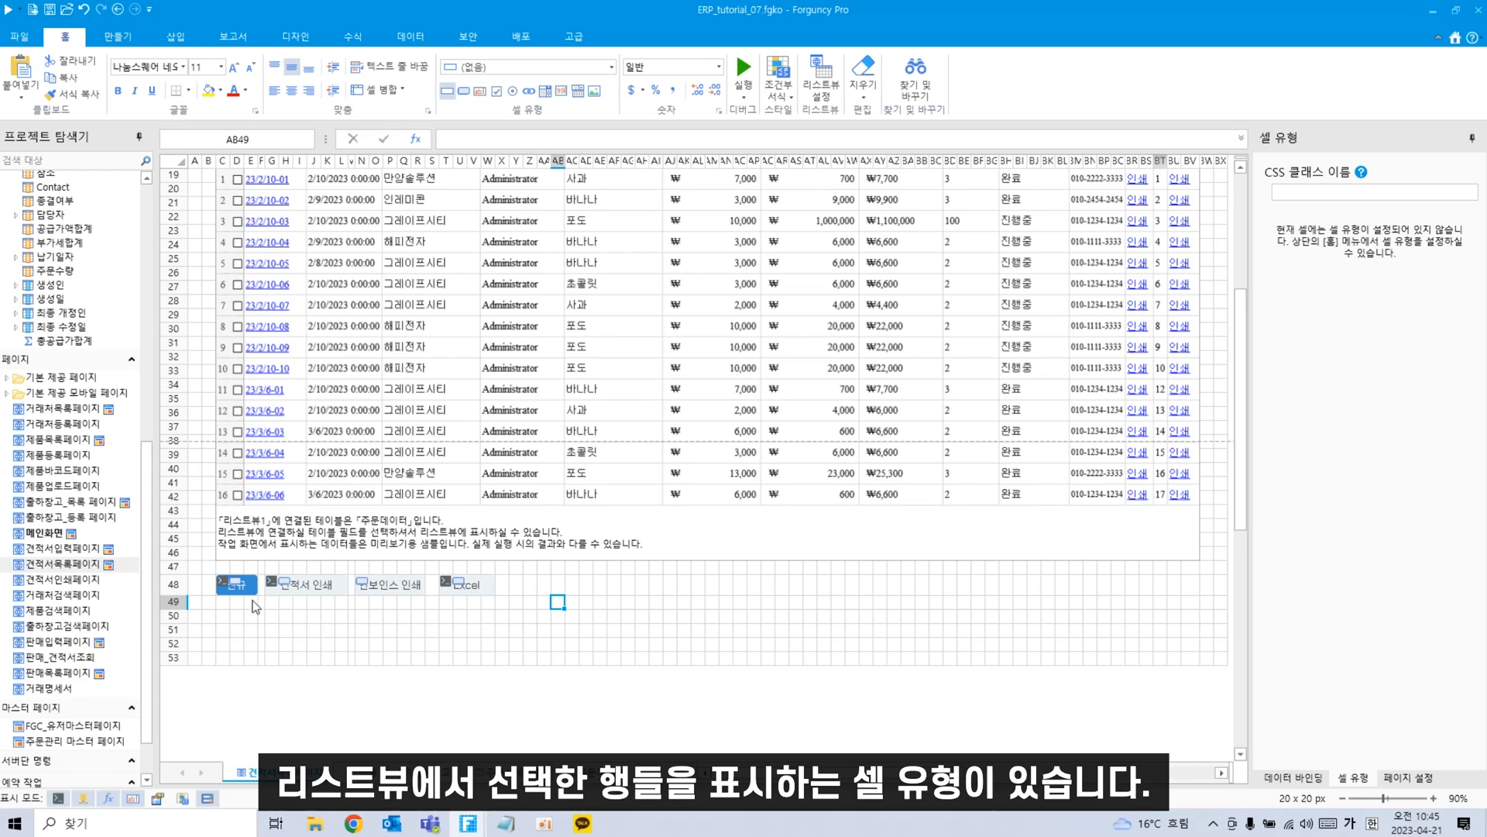
Make C50 through row 52 a ListView 선택 항목 표시기 showing the selected rows.
left_click_drag(223, 617, 365, 646)
left_click(611, 67)
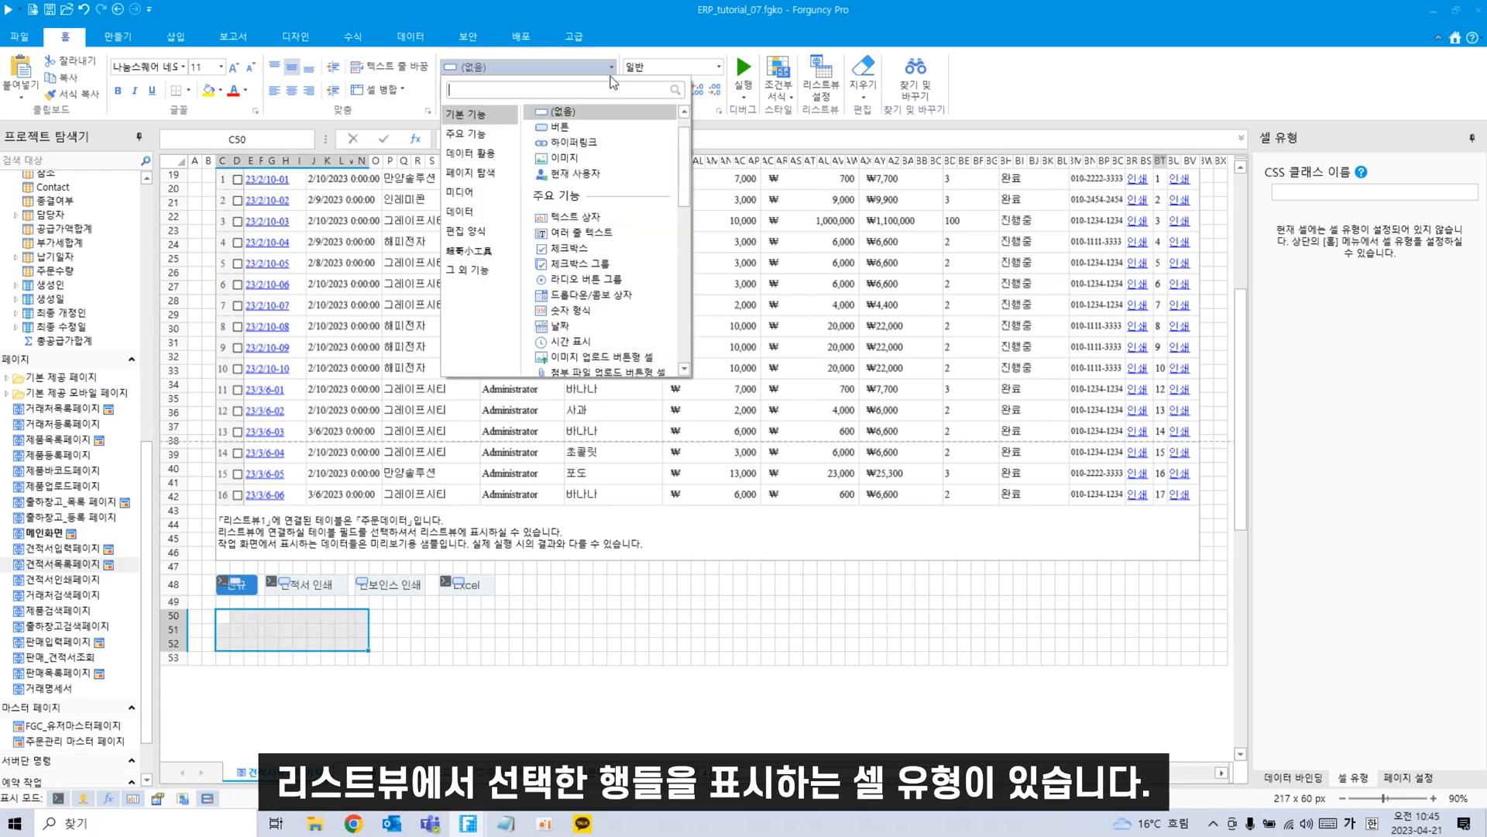
scroll(609, 258, "down", 5)
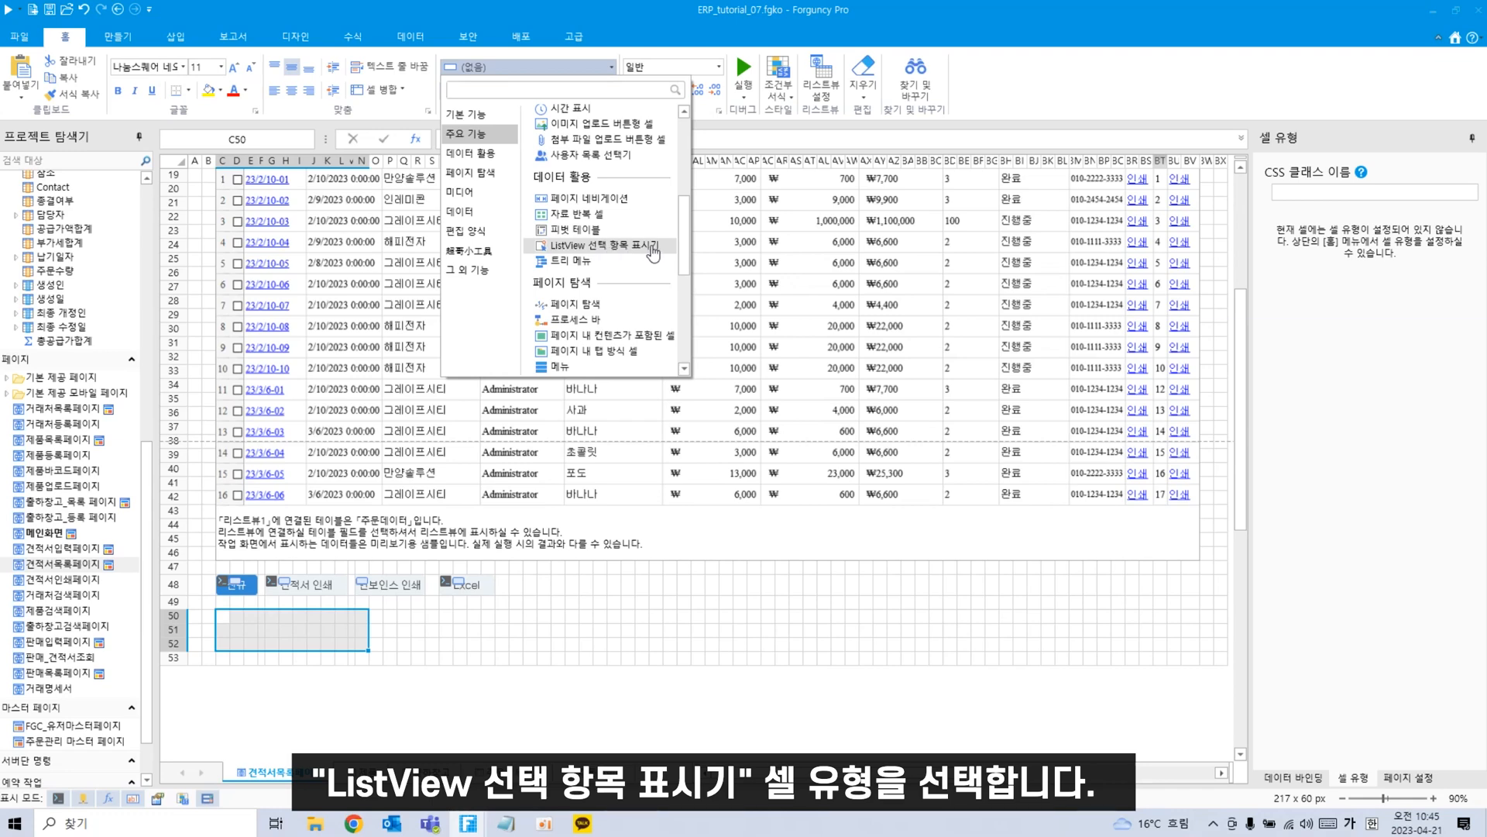
left_click(653, 247)
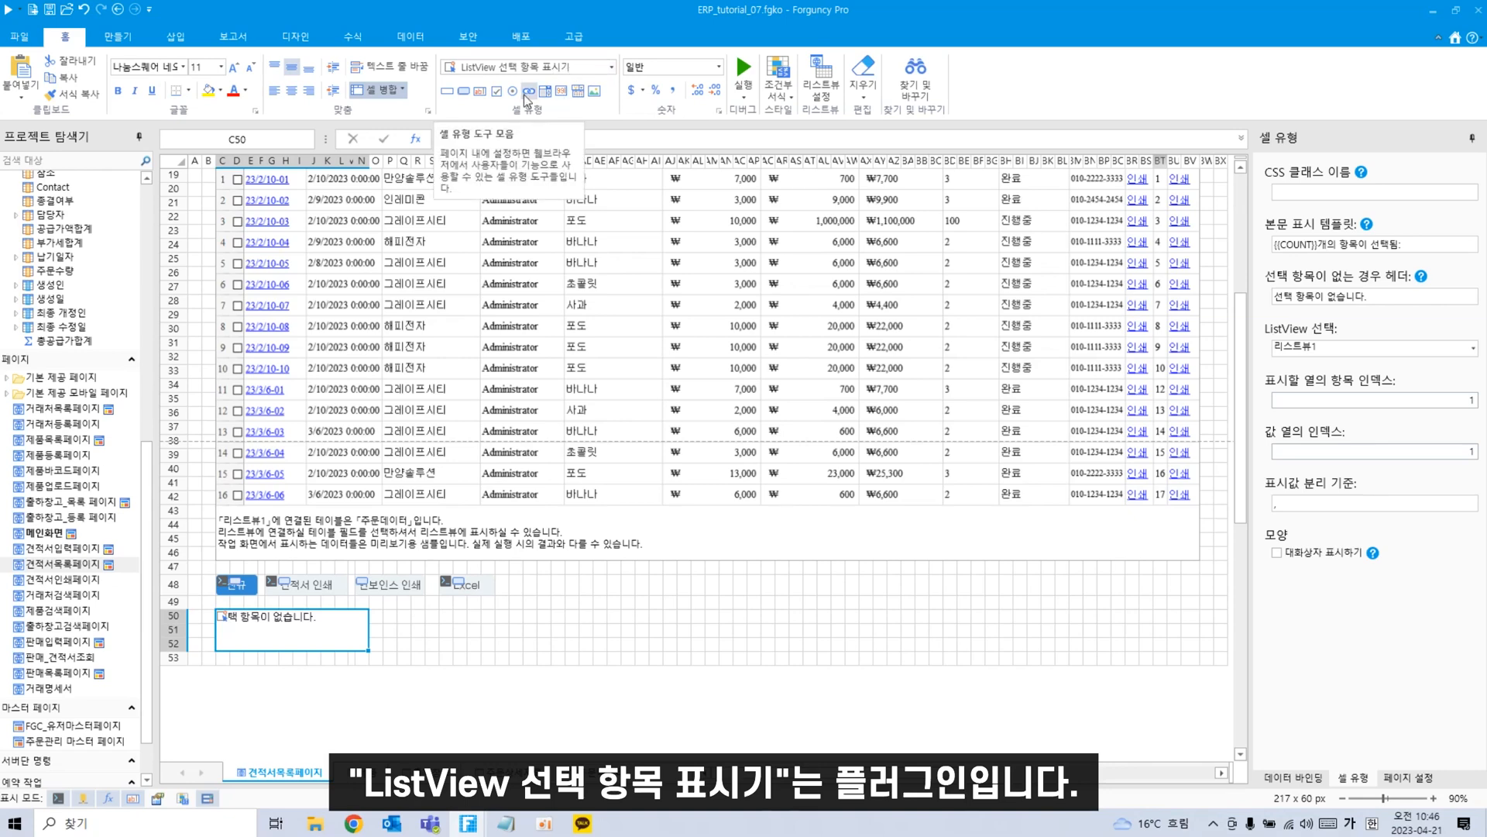
Recheck the cell type list, then go to the 파일 start page.
left_click(613, 68)
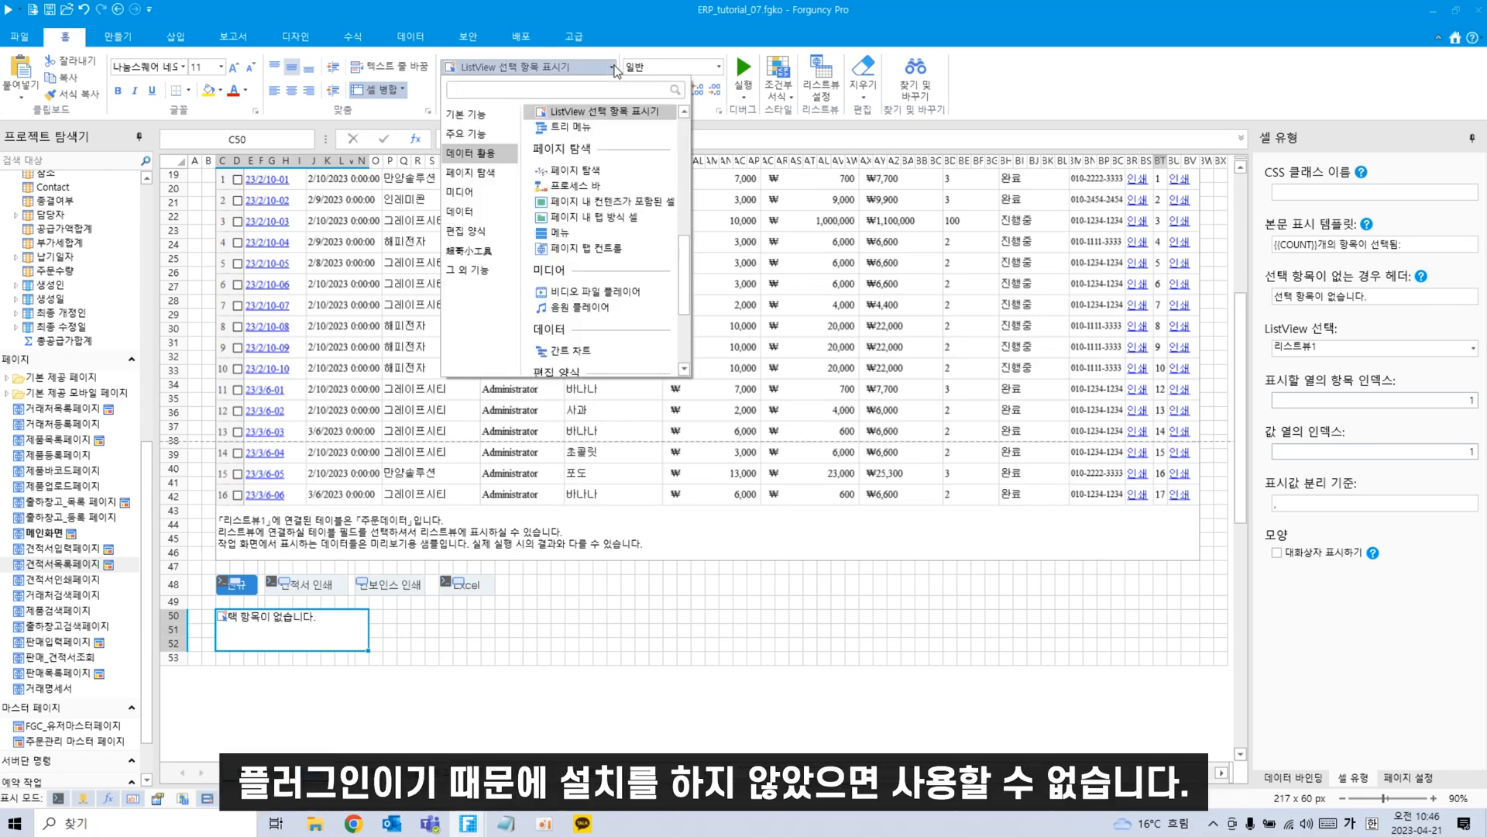
left_click(612, 68)
left_click(613, 67)
scroll(615, 255, "up", 3)
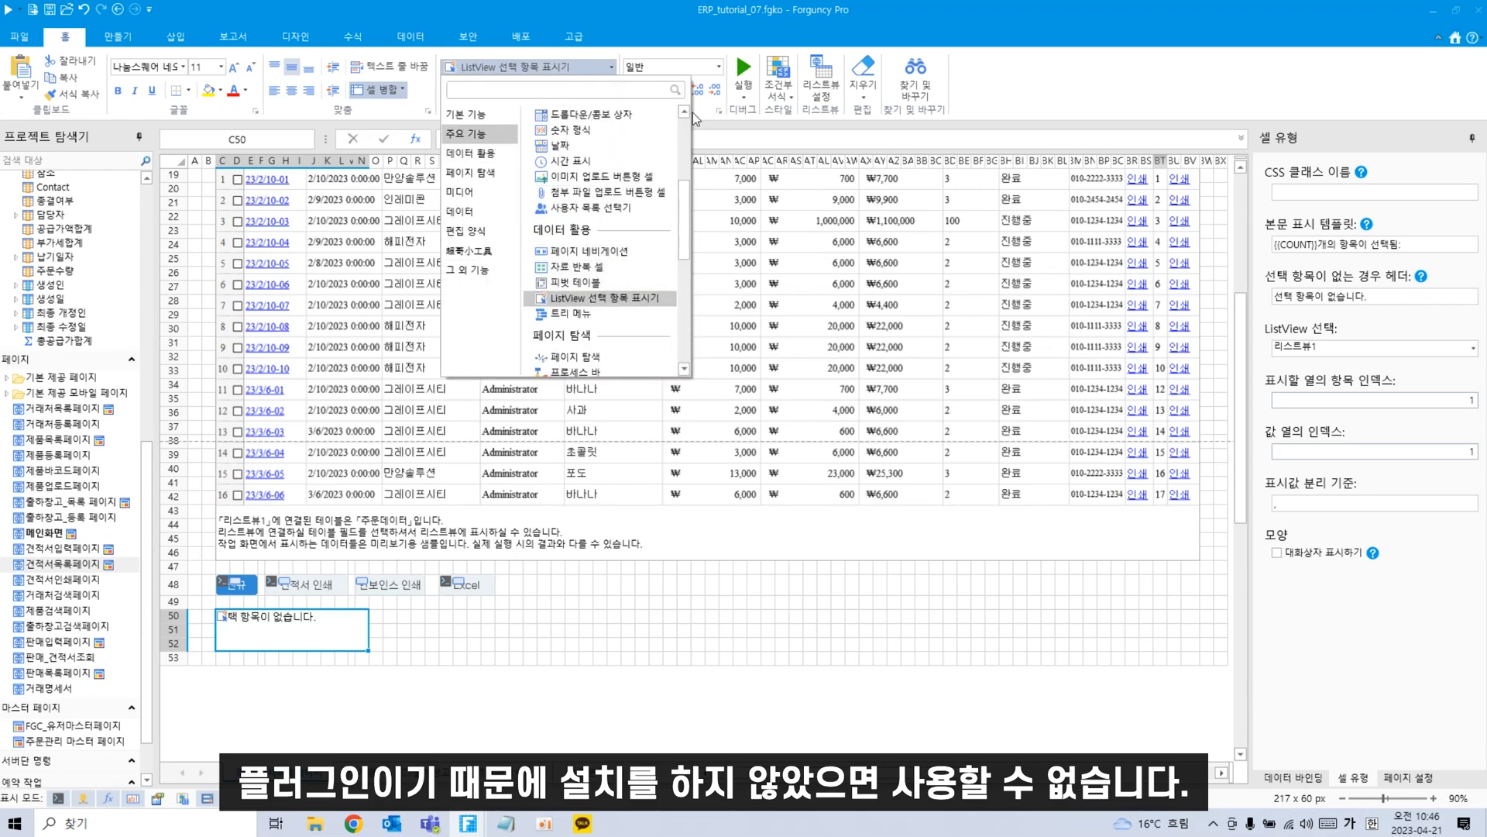
left_click(753, 681)
left_click(19, 37)
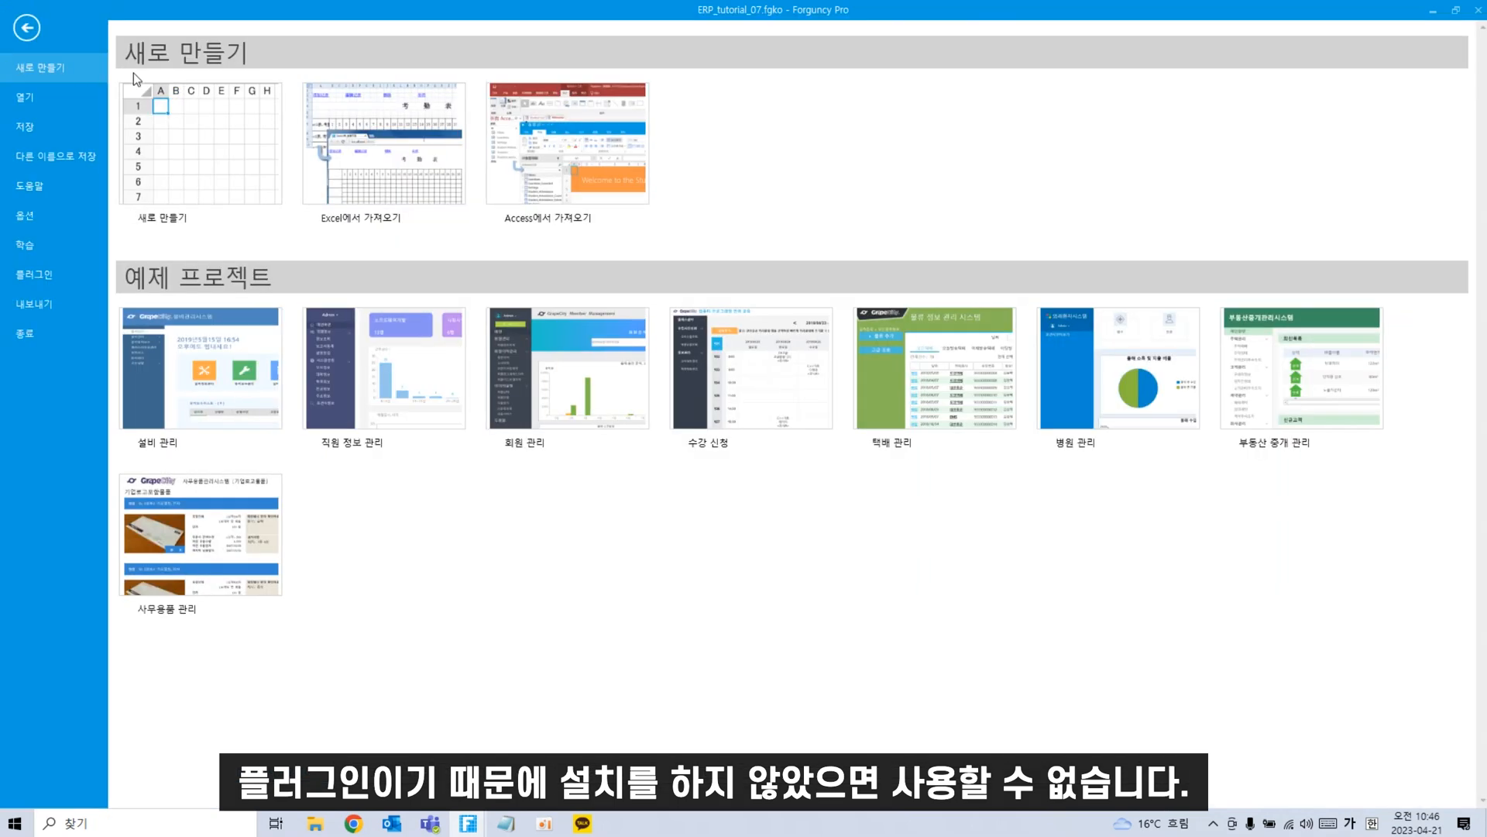
Open plugin settings, then switch to Chrome and start a new tab.
left_click(57, 277)
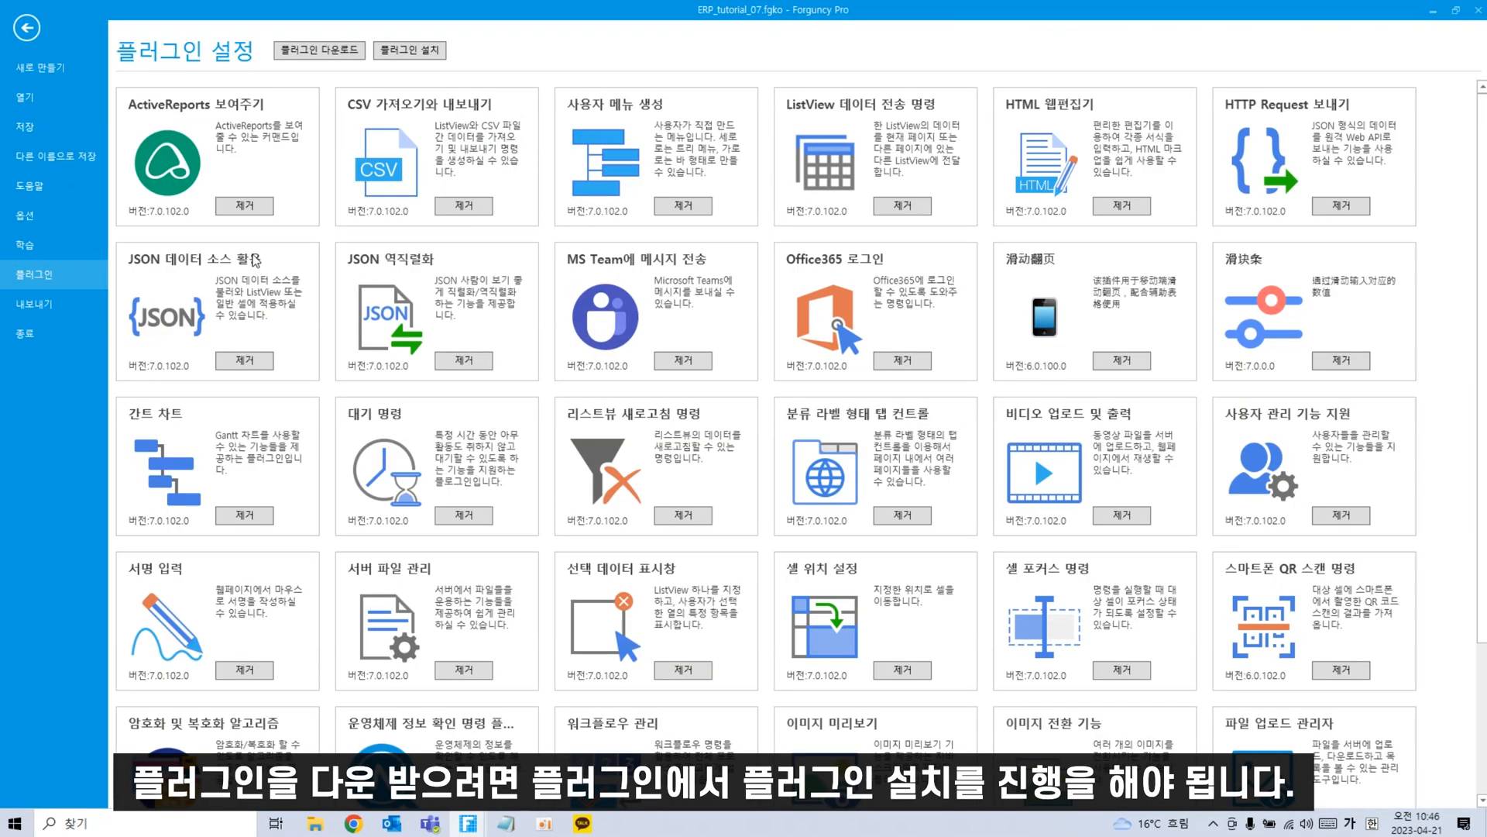
left_click(364, 831)
key("ctrl+t")
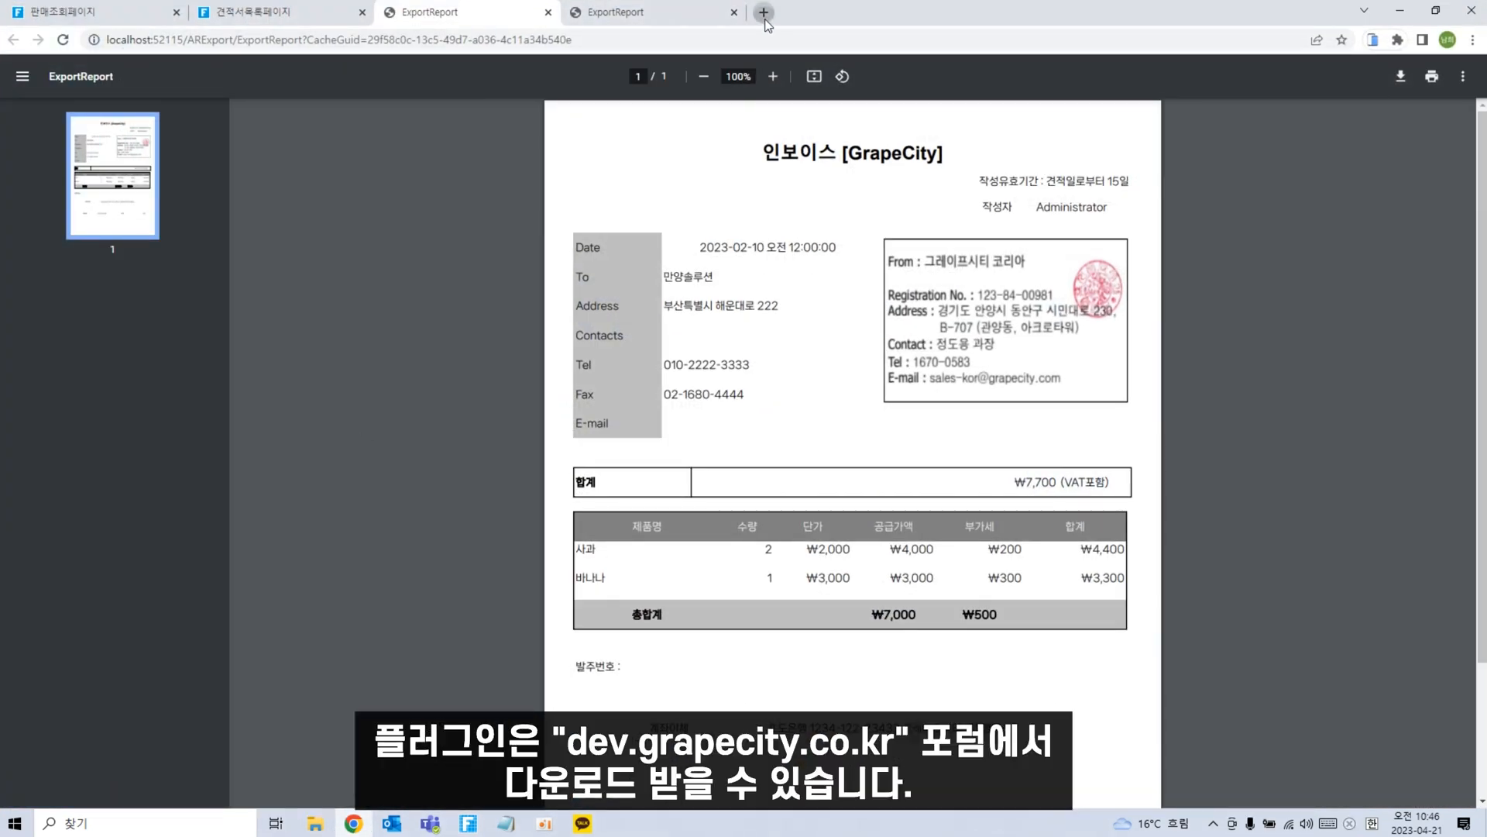
Go to dev.grapecity.co.kr and open the 'Forguncy v7.1 플러그인 다운로드' post's zip table.
type("dev.grapecity.co.kr")
key("Return")
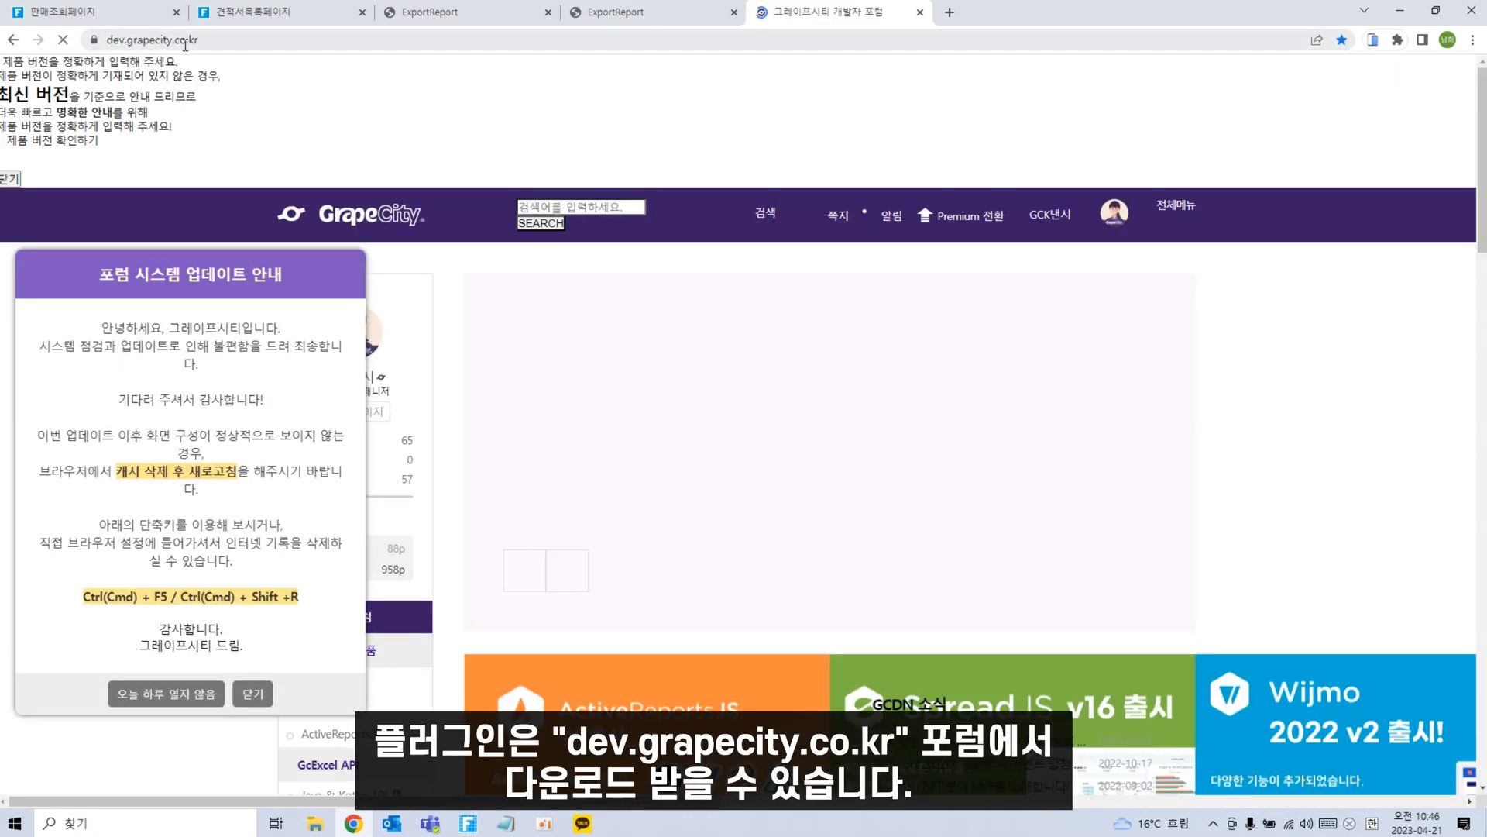
left_click(248, 680)
scroll(368, 429, "down", 8)
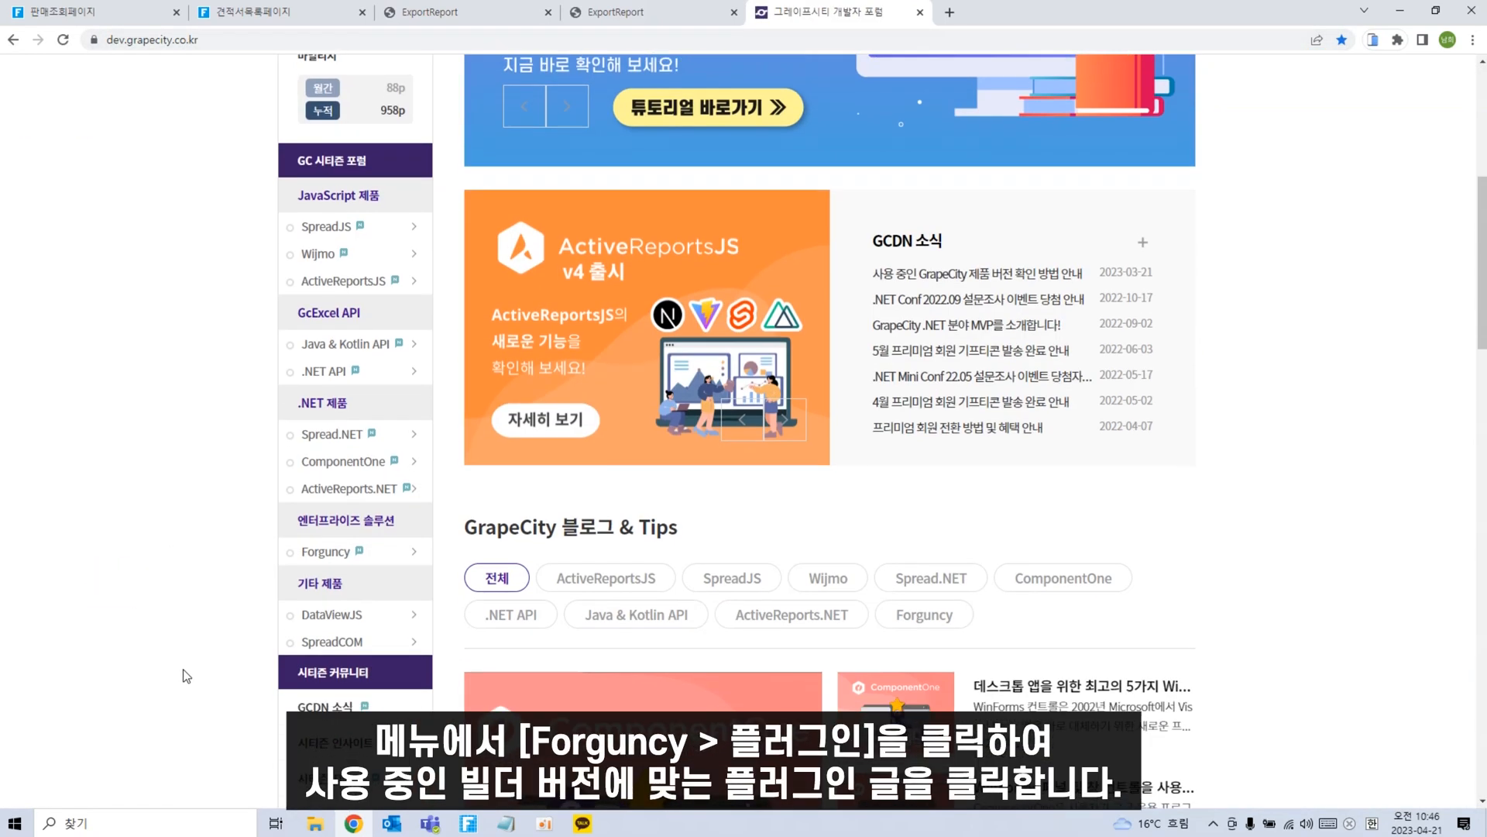
left_click(364, 407)
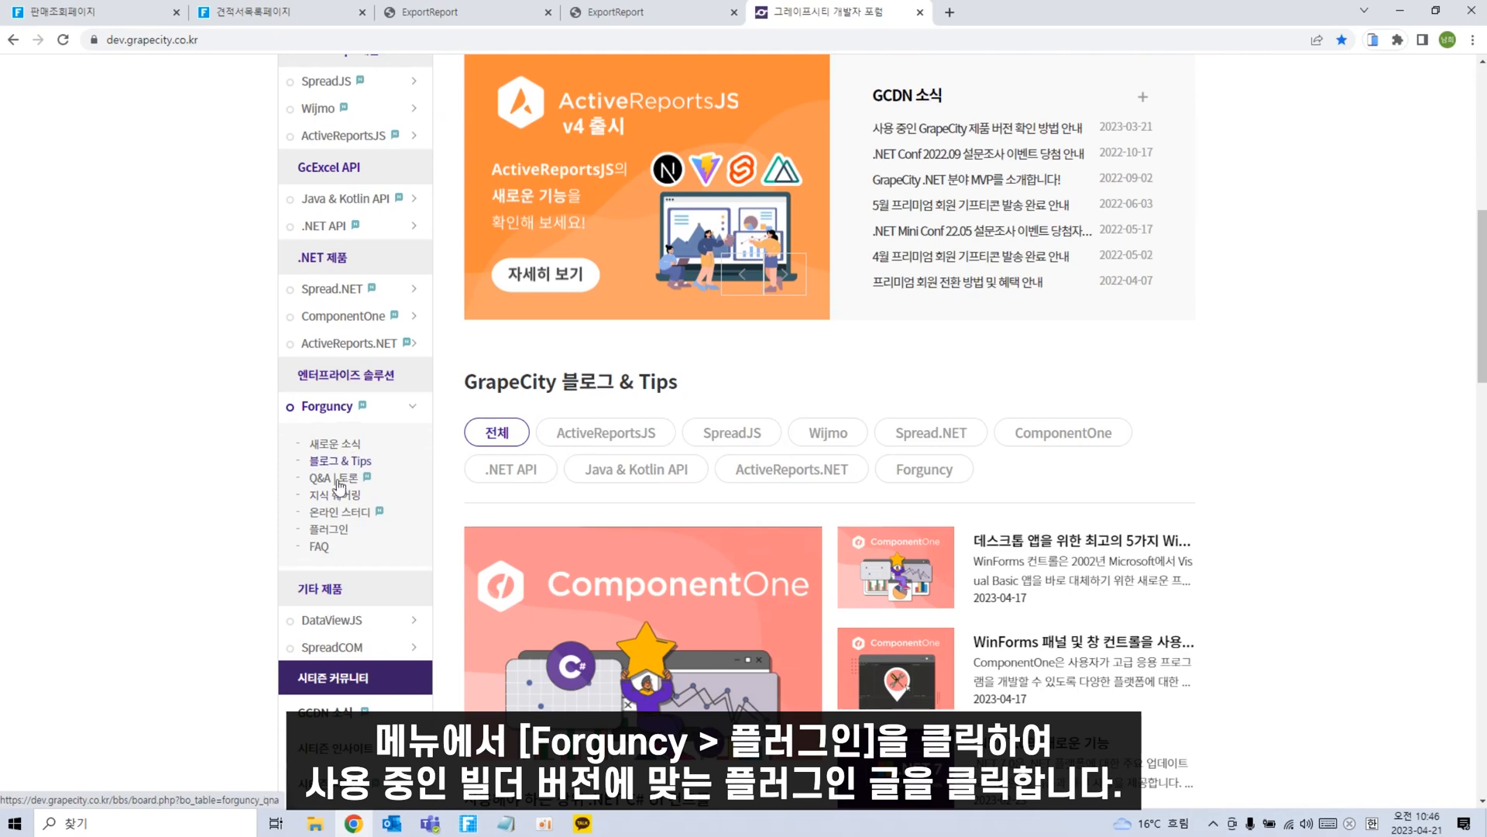
left_click(337, 527)
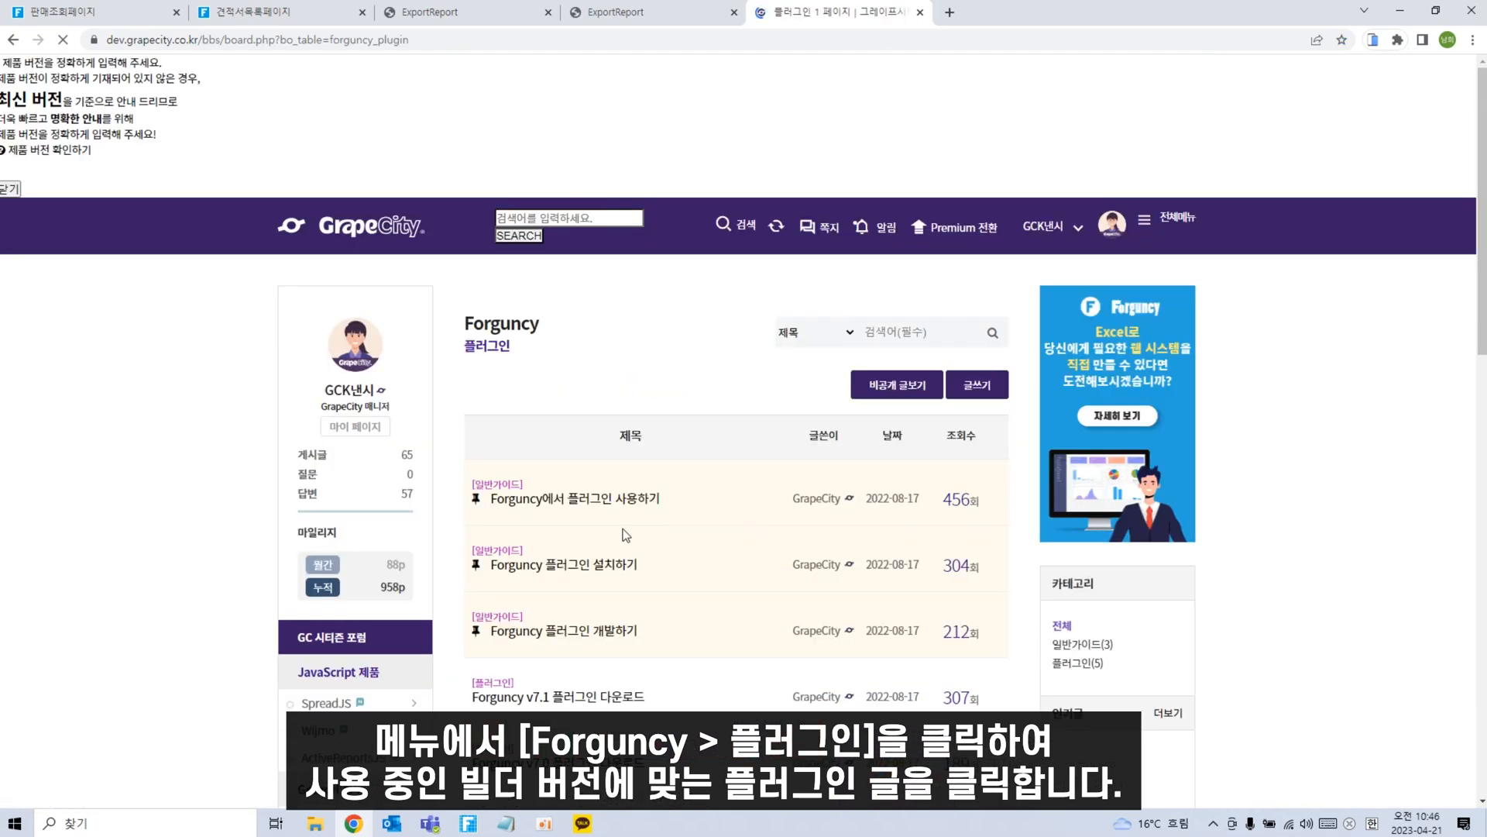
left_click(593, 547)
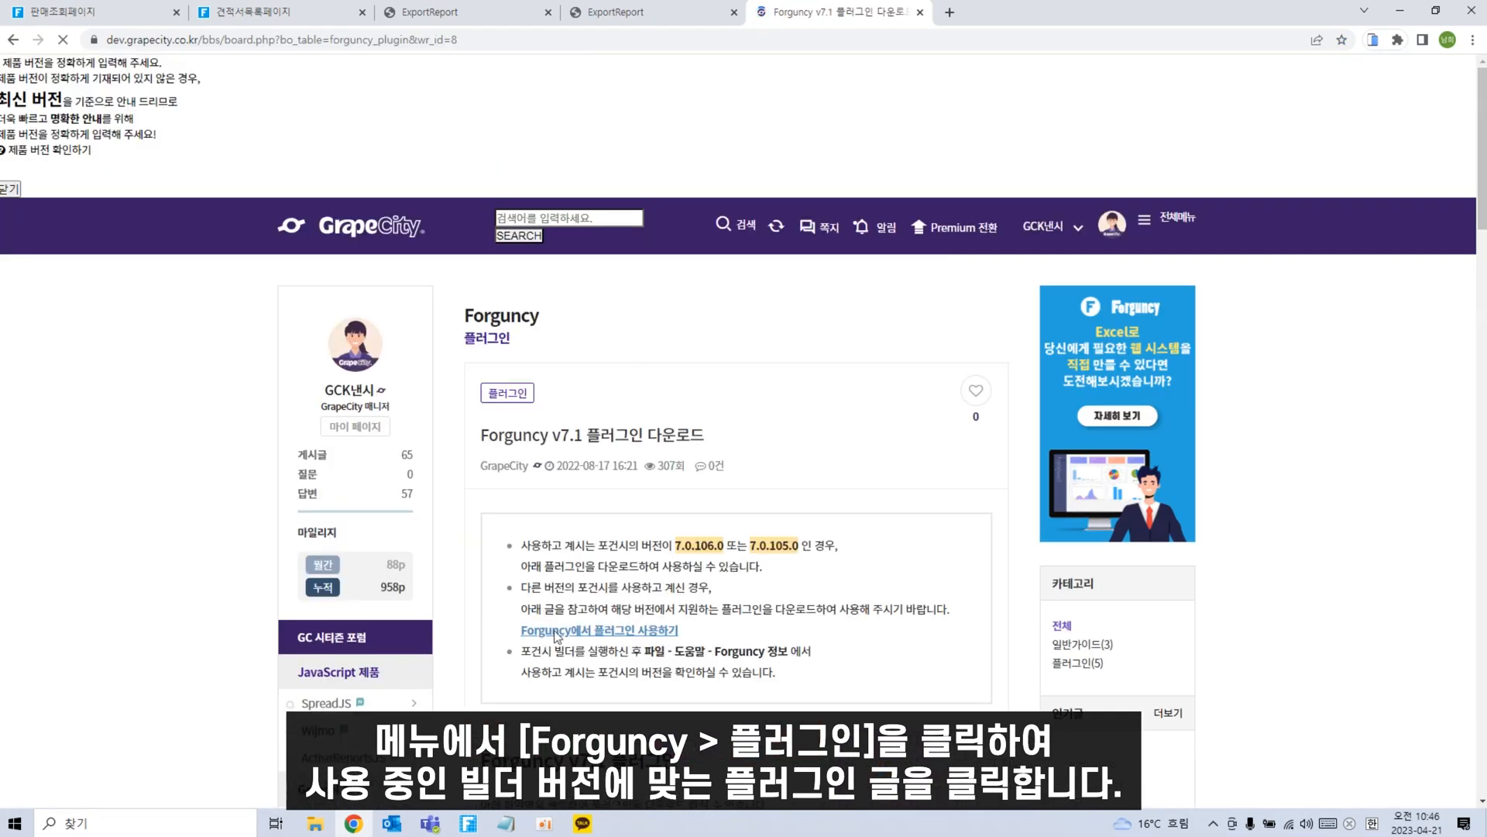
scroll(605, 474, "down", 10)
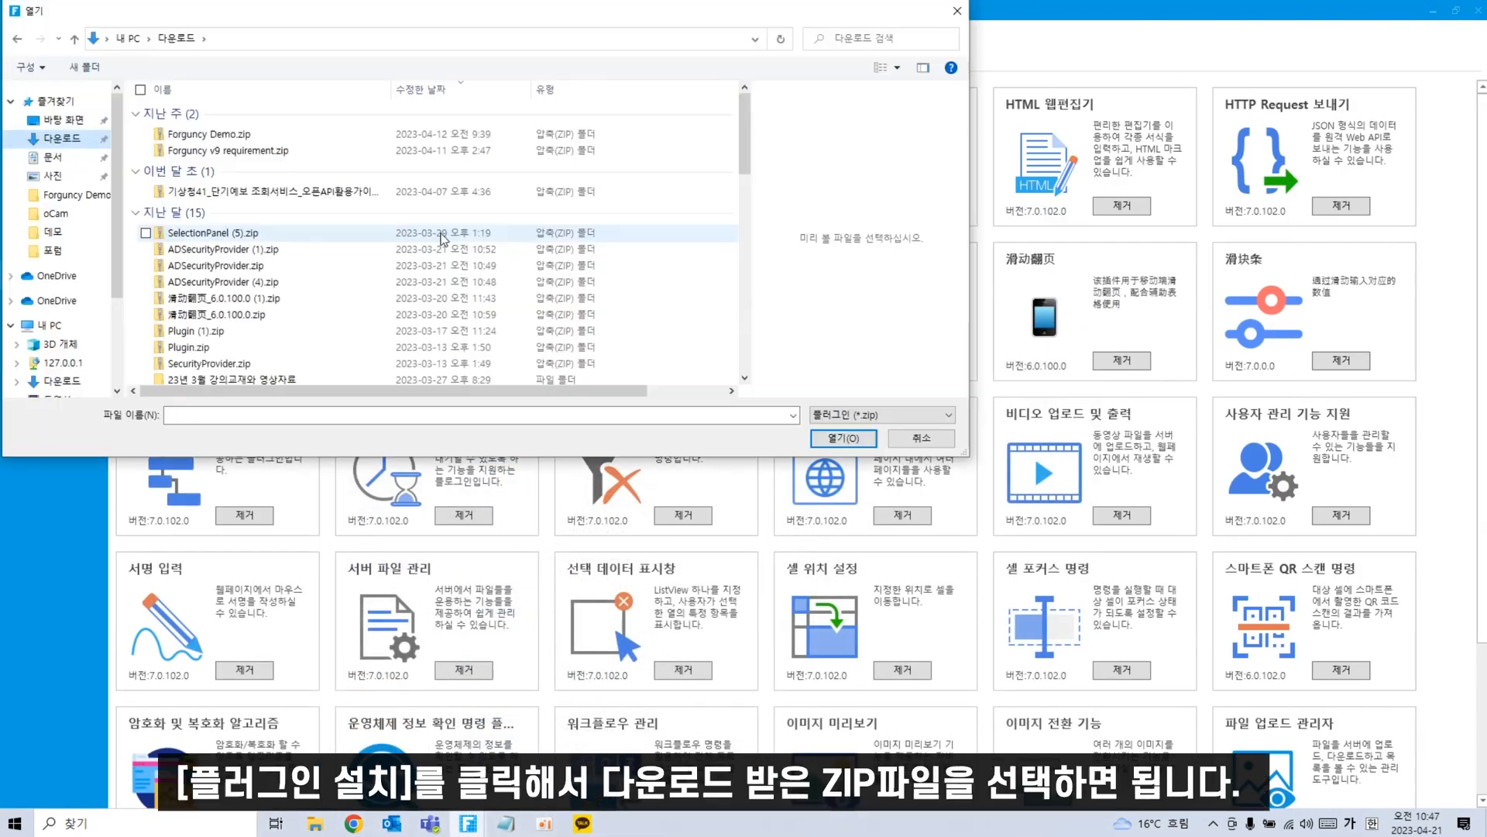
Cancel the plugin ZIP file picker, scroll the plugin list, and return to the page designer.
scroll(260, 208, "down", 2)
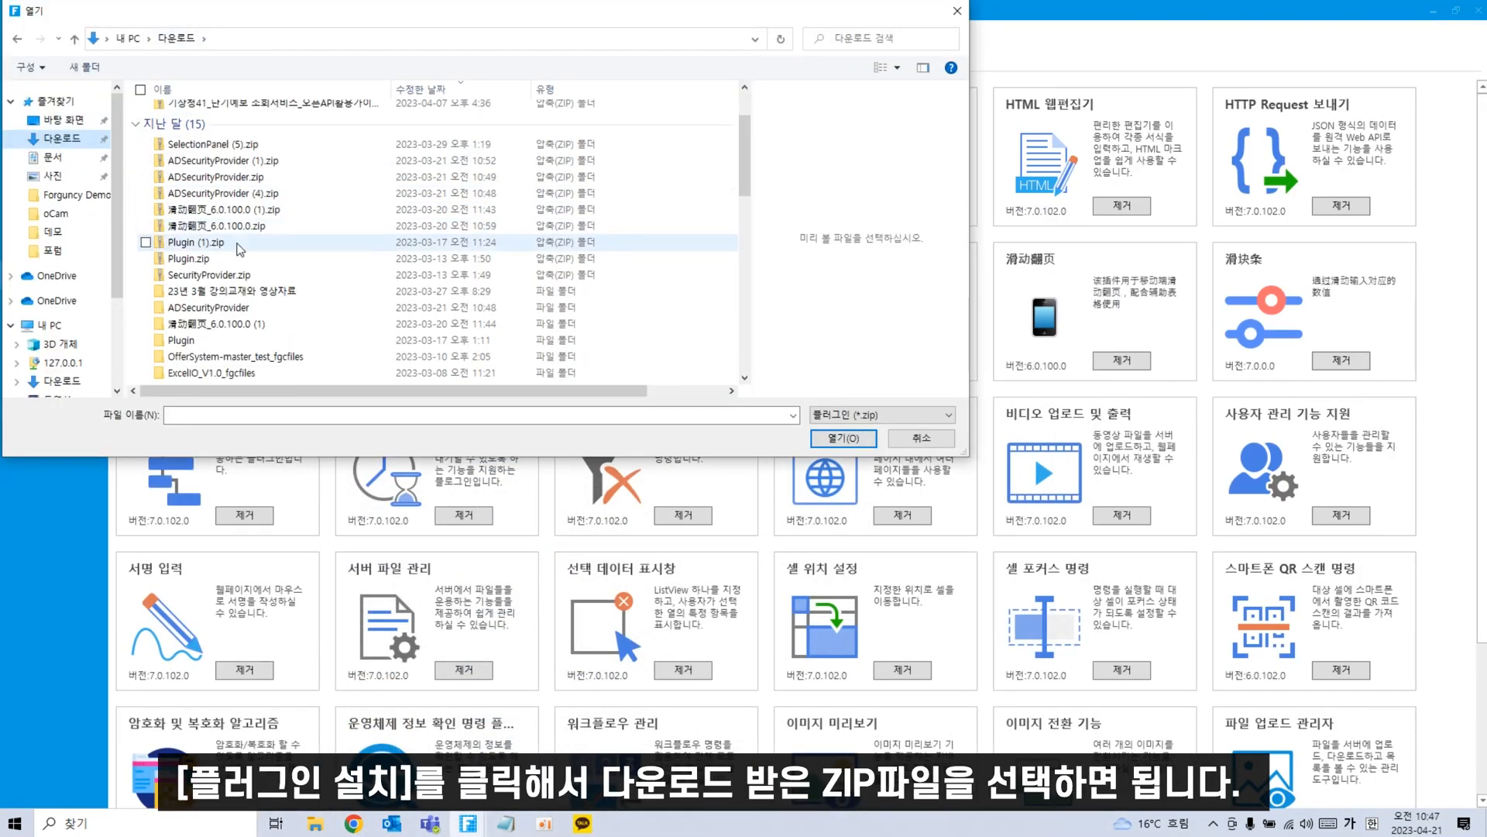
scroll(273, 220, "down", 1)
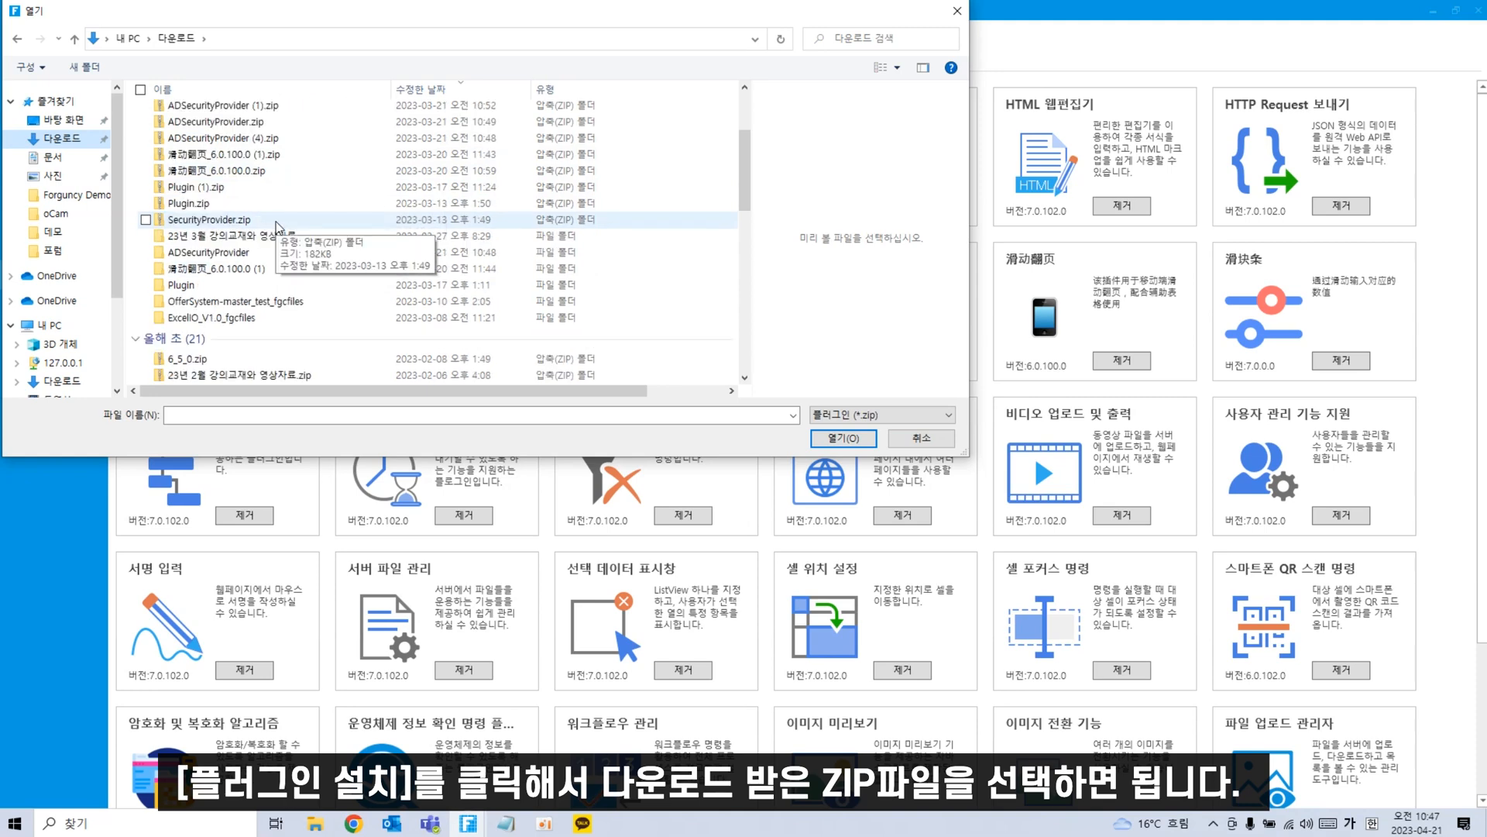
scroll(252, 205, "up", 1)
scroll(247, 199, "up", 3)
left_click(906, 437)
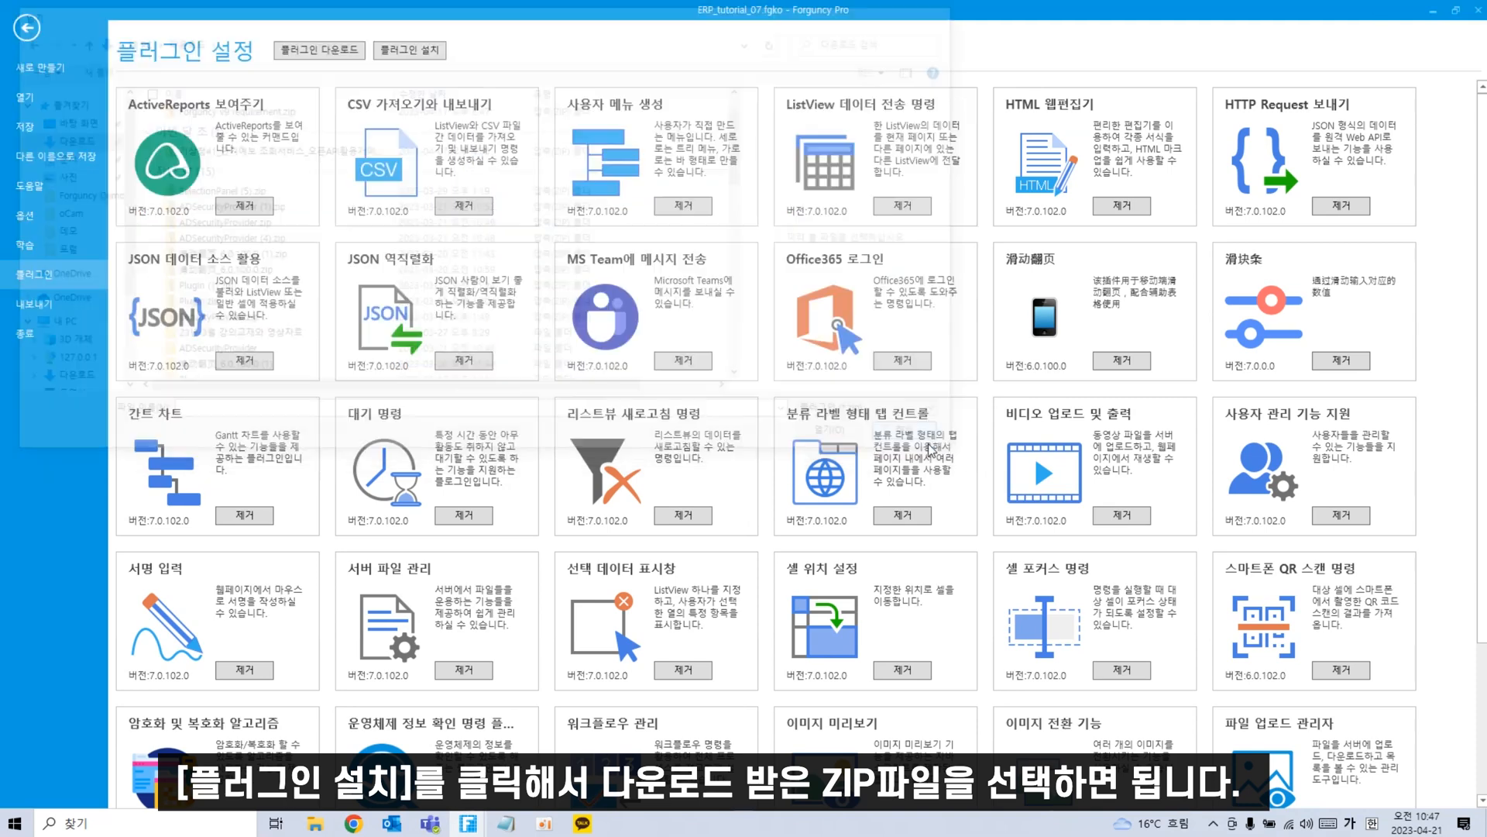
scroll(855, 591, "down", 2)
scroll(855, 590, "up", 2)
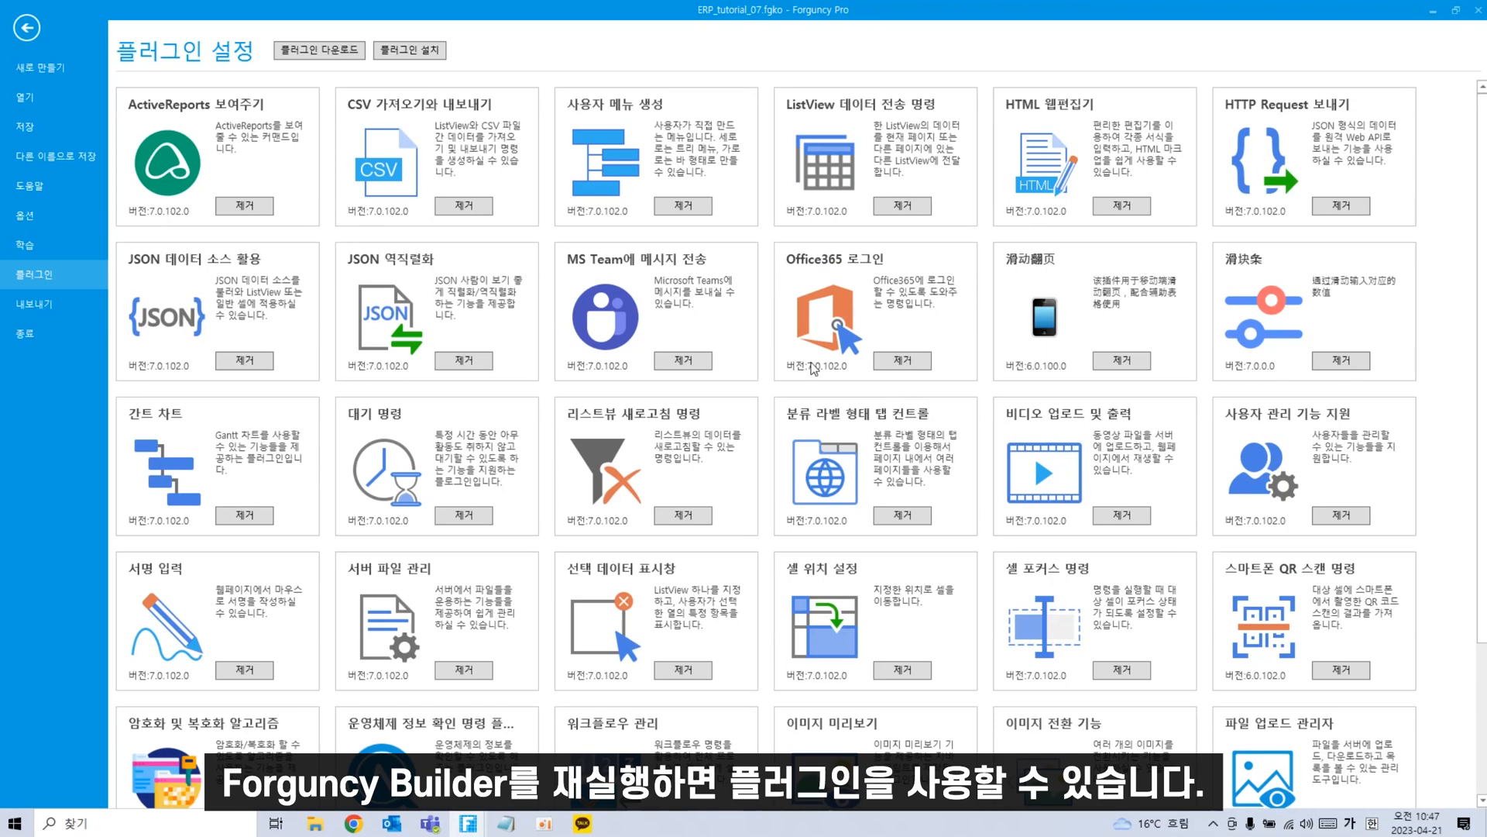
scroll(736, 453, "down", 3)
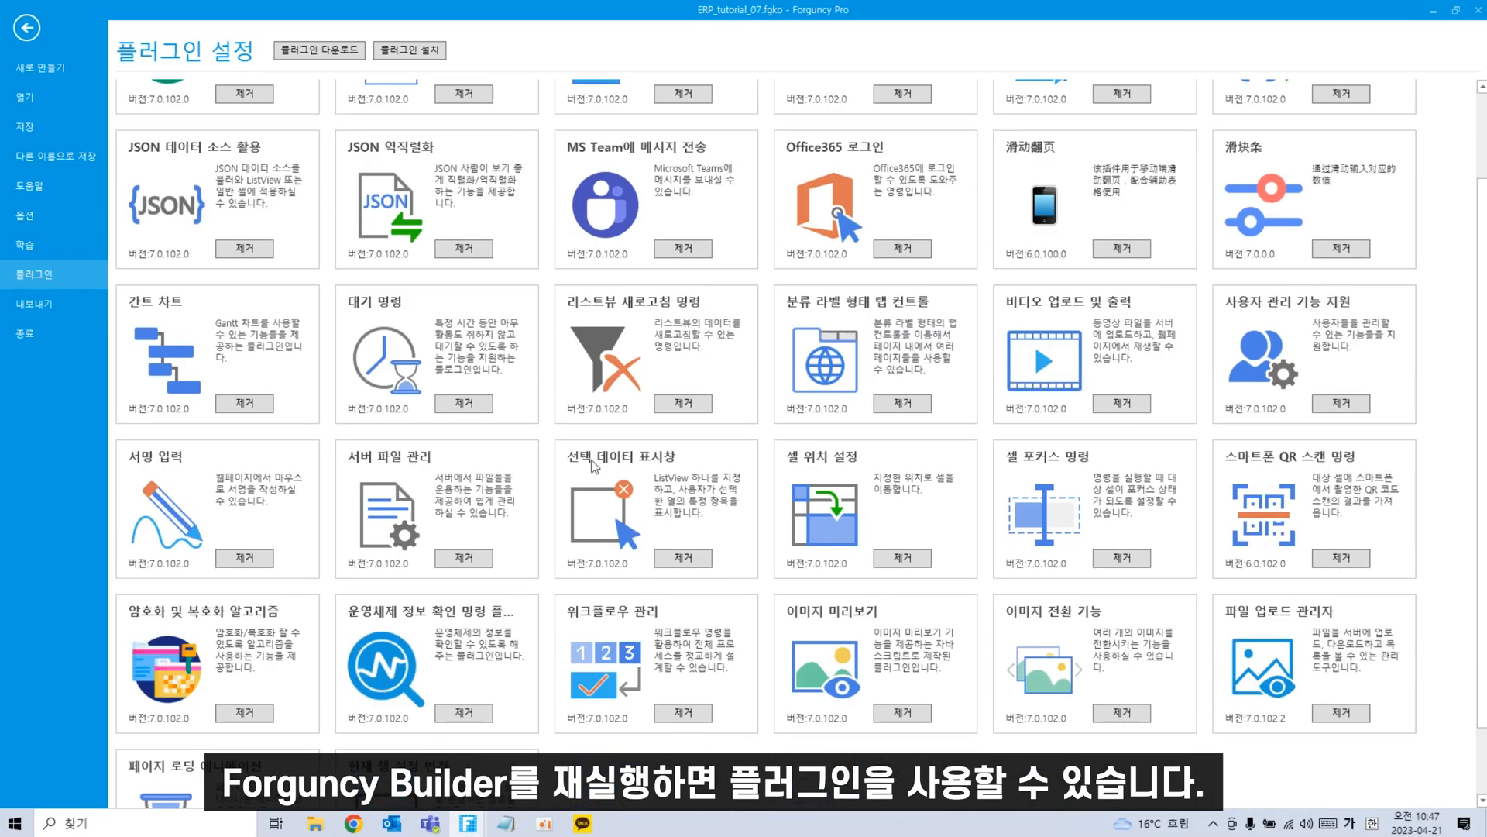
left_click(17, 30)
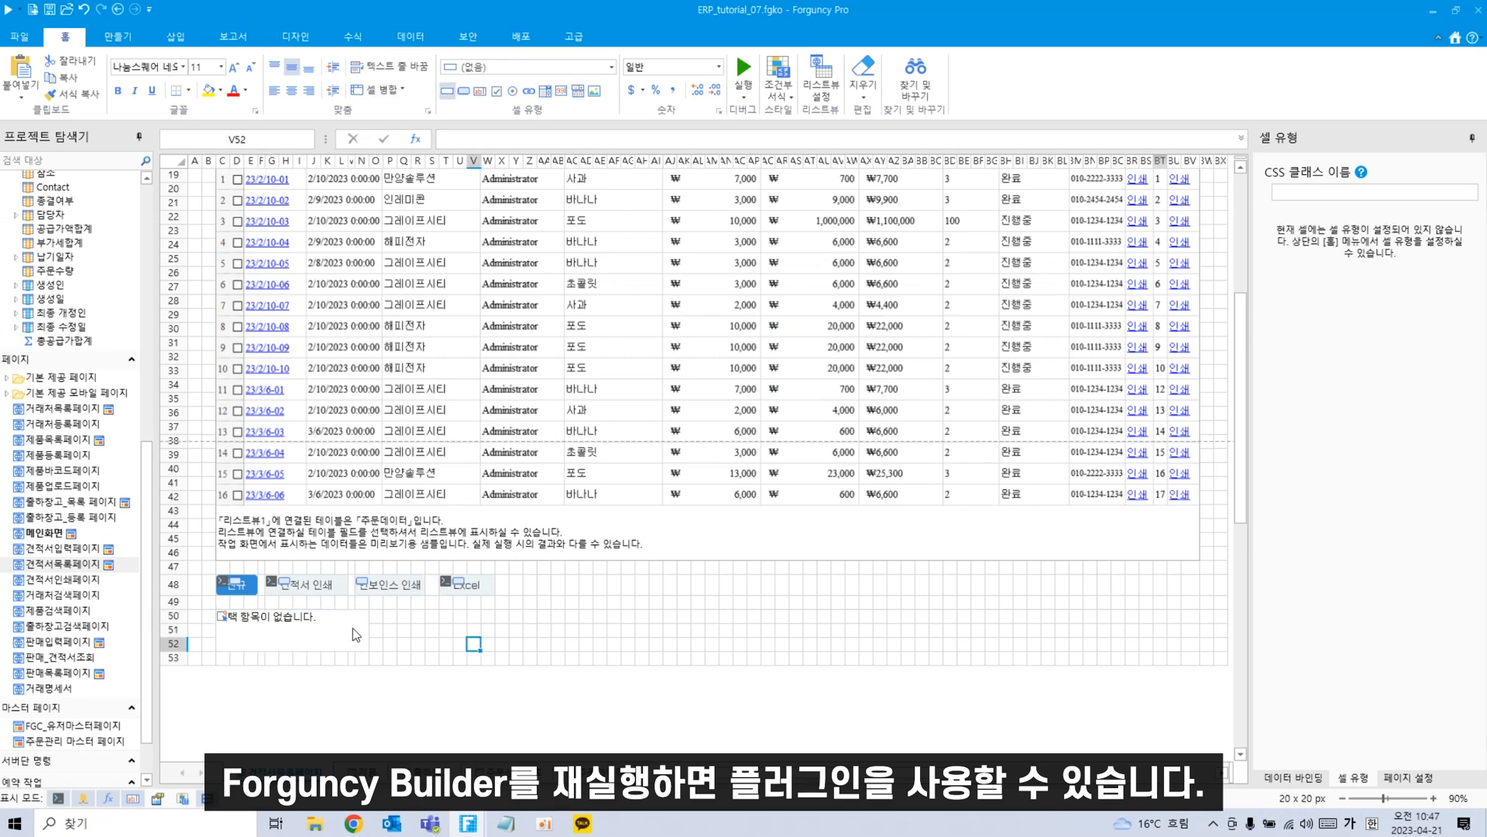
Set the C50 selection indicator's display and value column indices to 13.
left_click(408, 593)
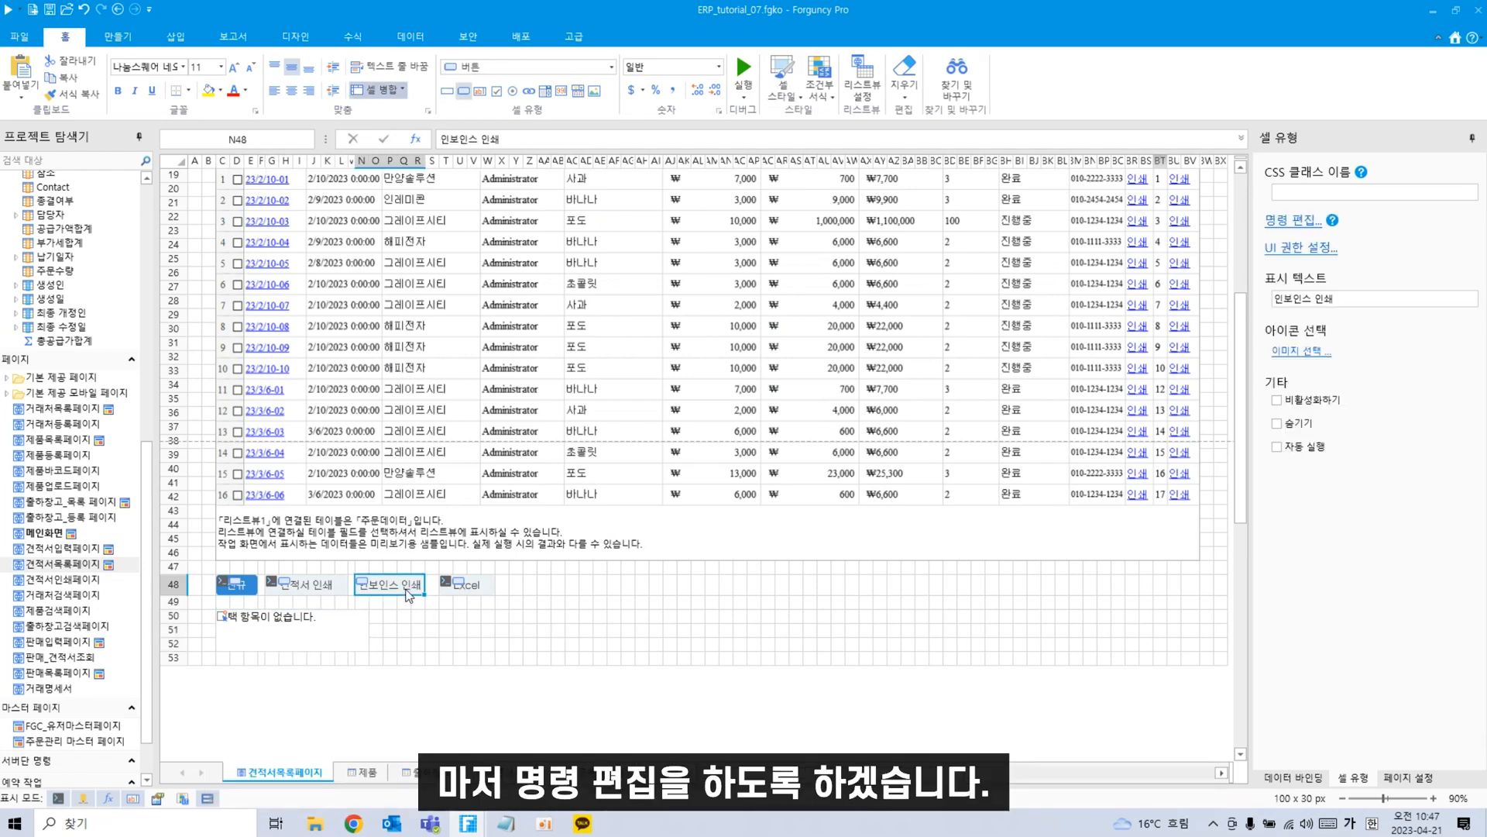
left_click(341, 633)
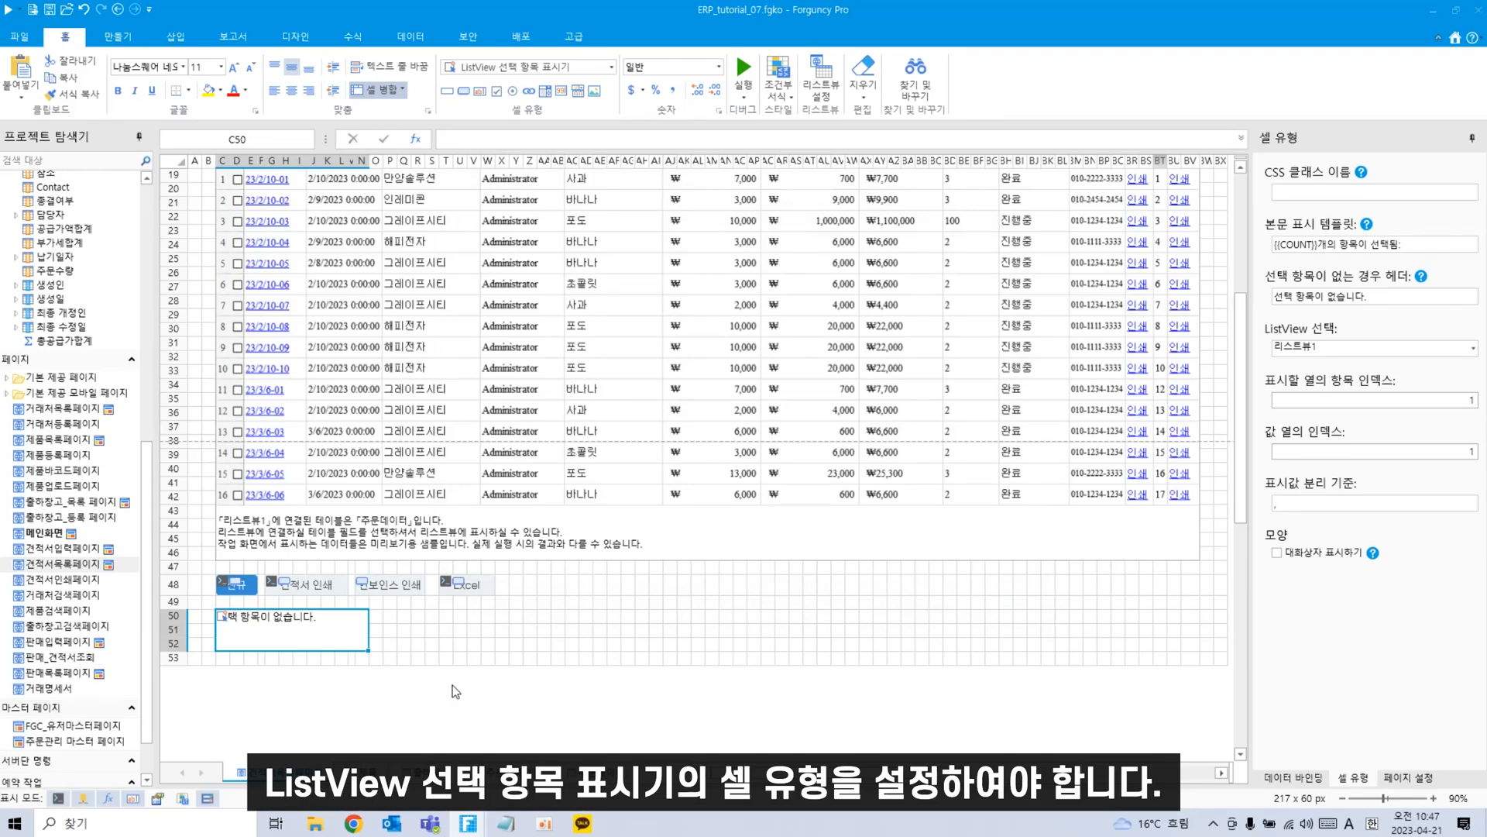
scroll(810, 639, "up", 3)
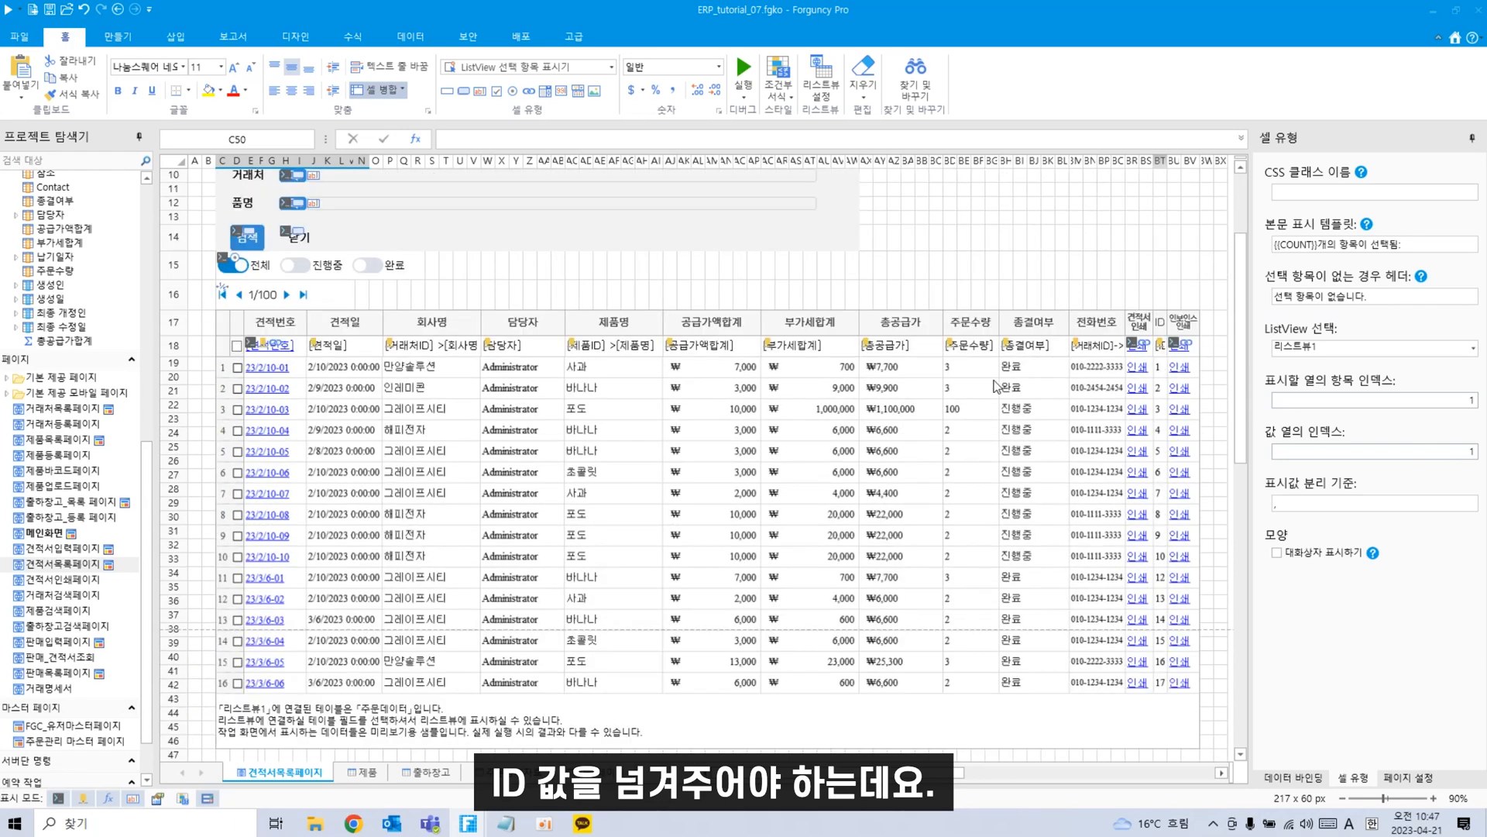
scroll(888, 700, "down", 2)
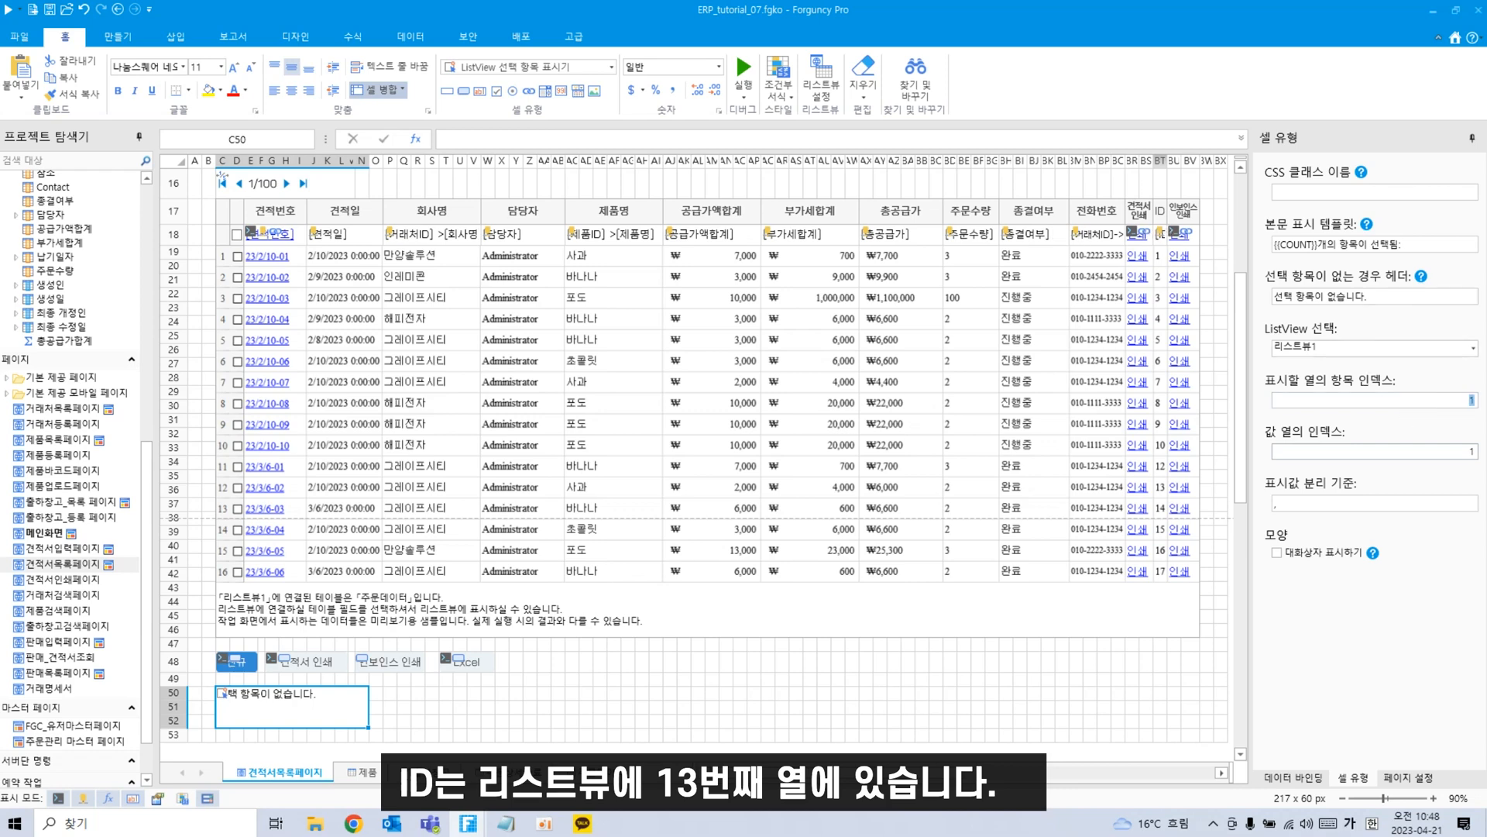
type("13")
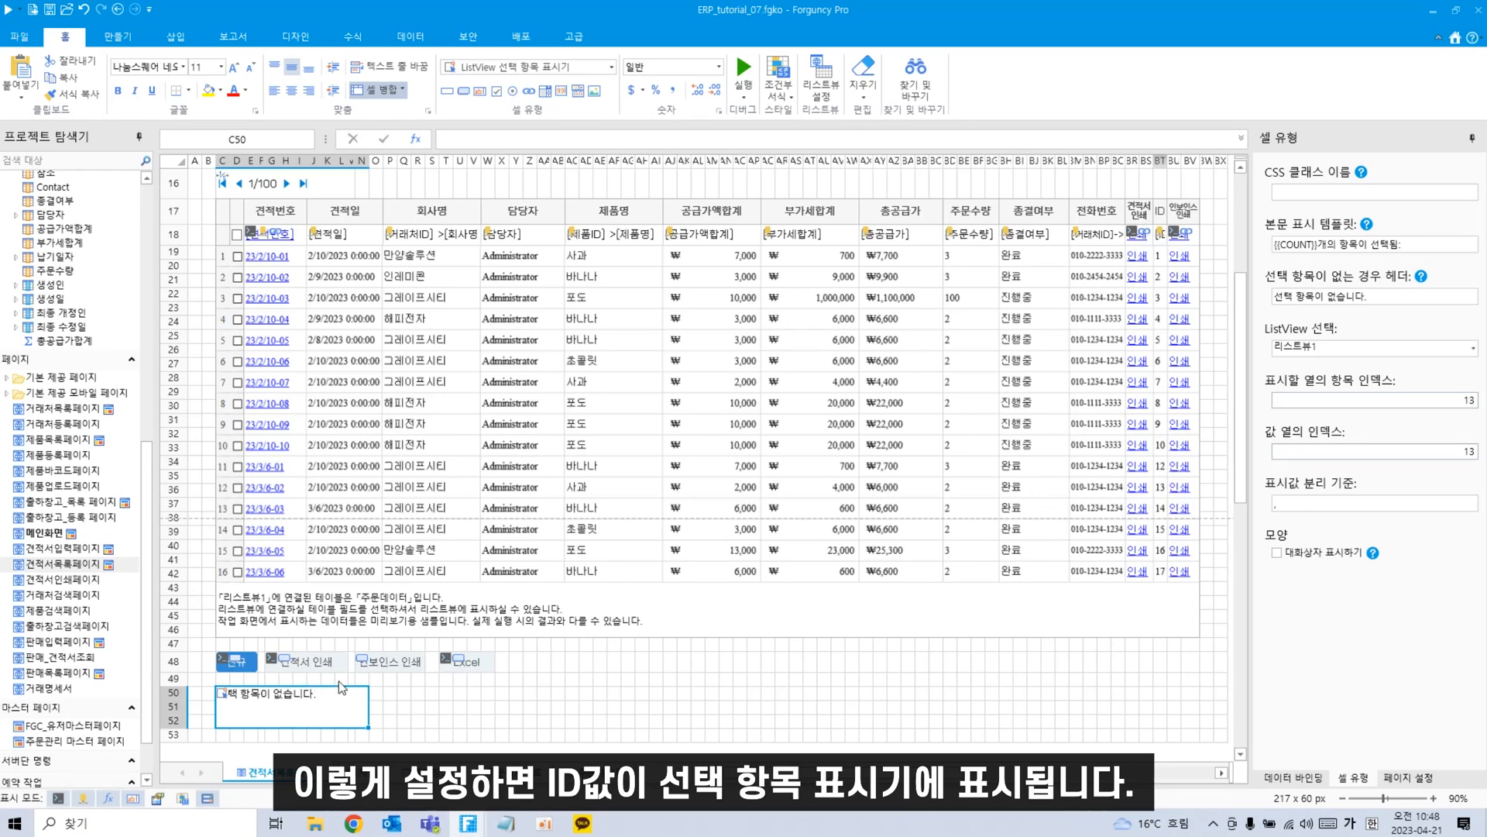
Open the command editor for the 인보이스 인쇄 button in N48.
left_click(387, 662)
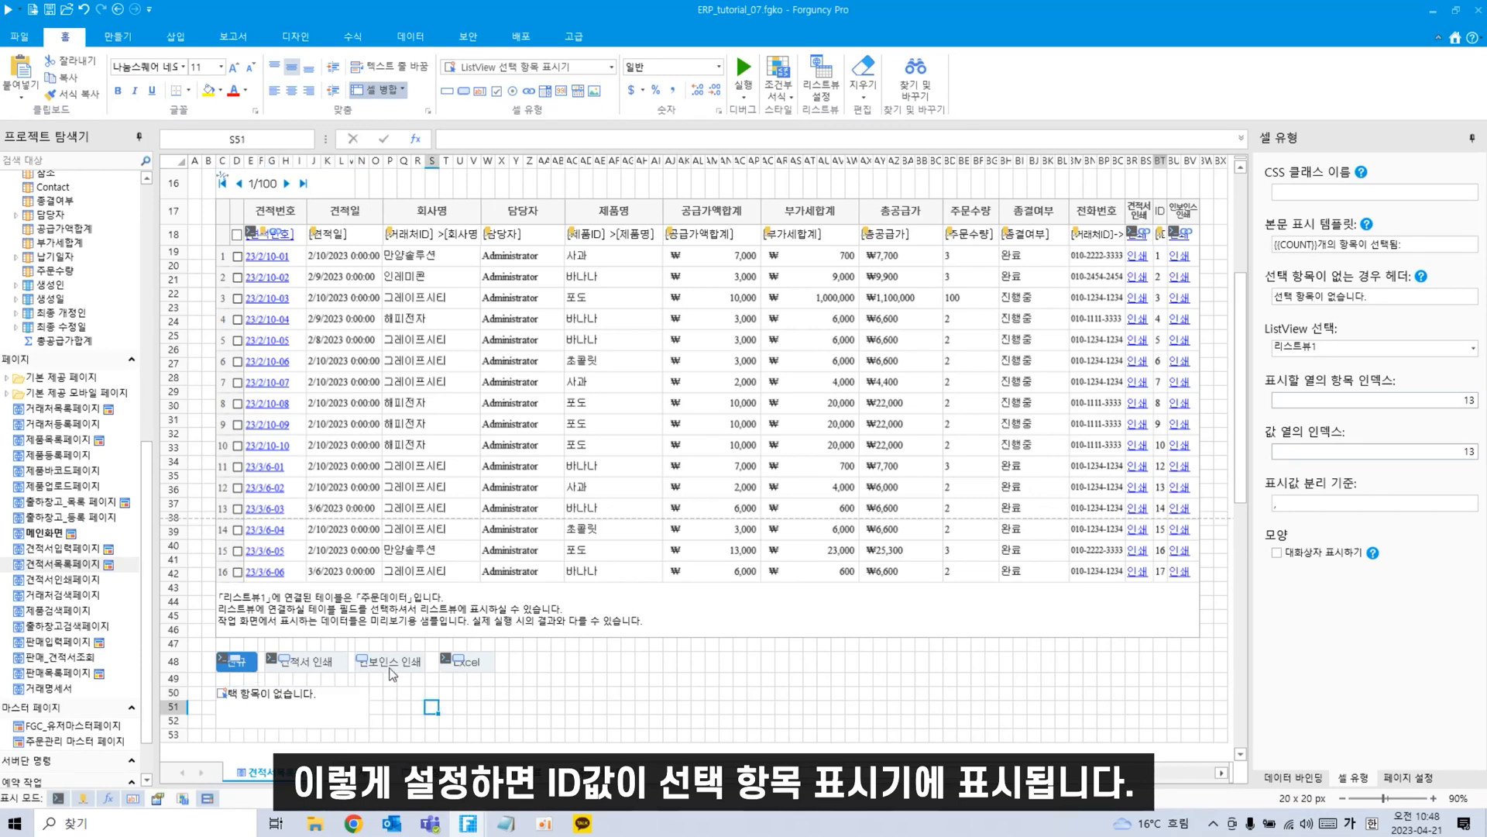
right_click(387, 664)
left_click(450, 743)
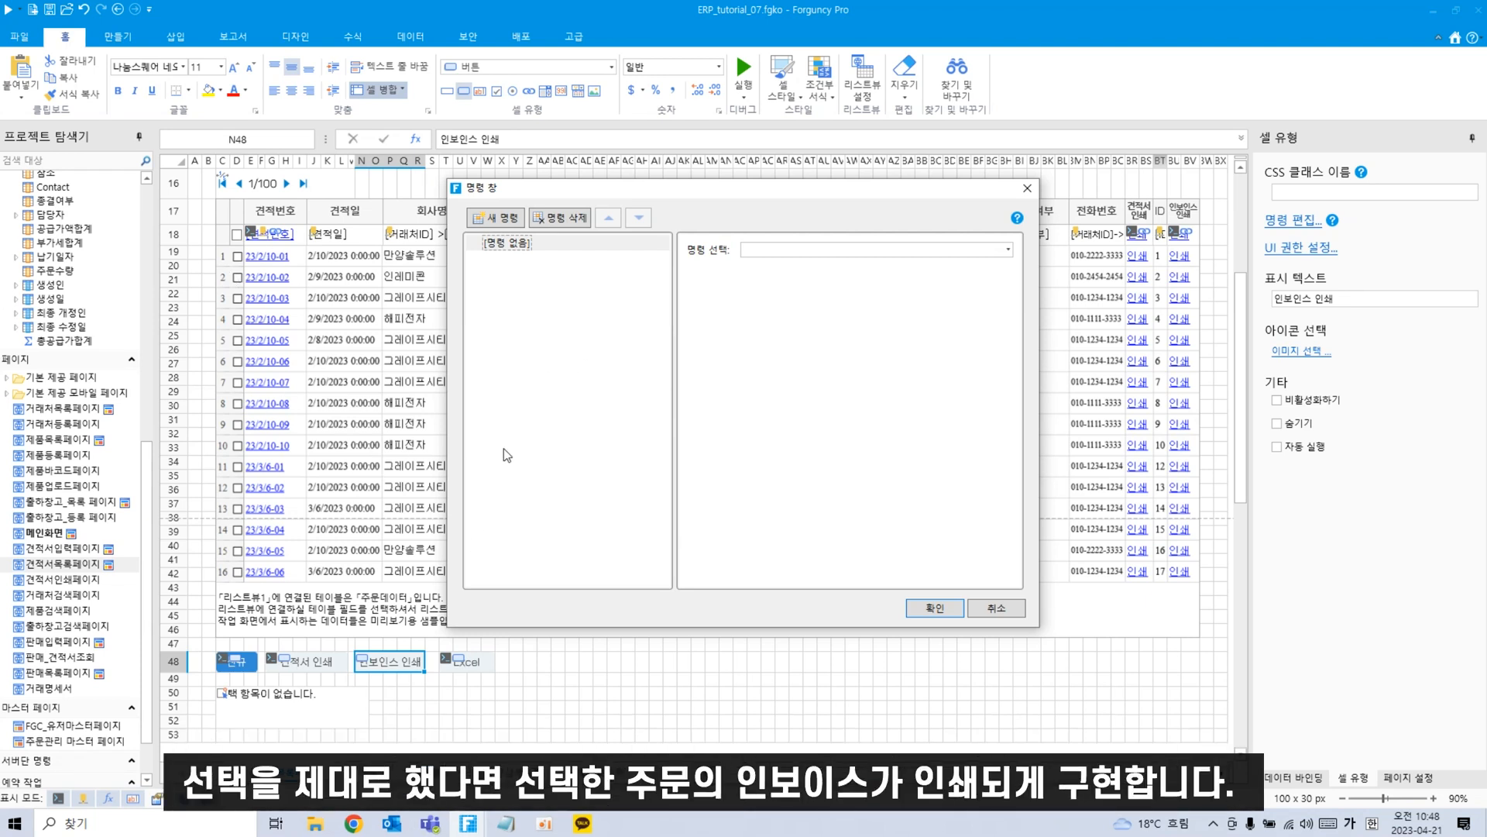
Add a 조건문(If-Else) 만들기 command to the button.
left_click(885, 244)
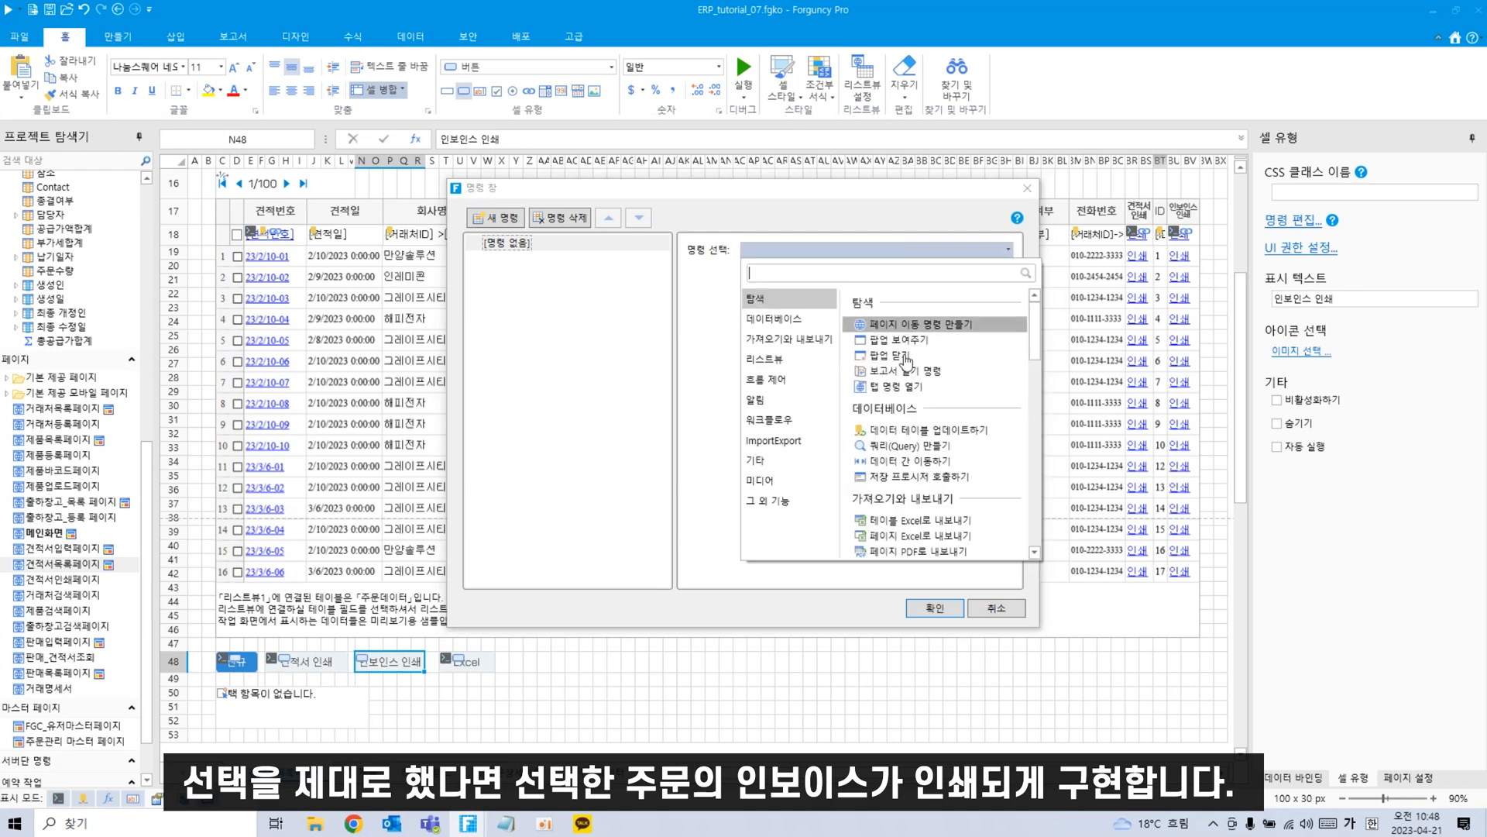
scroll(930, 465, "down", 5)
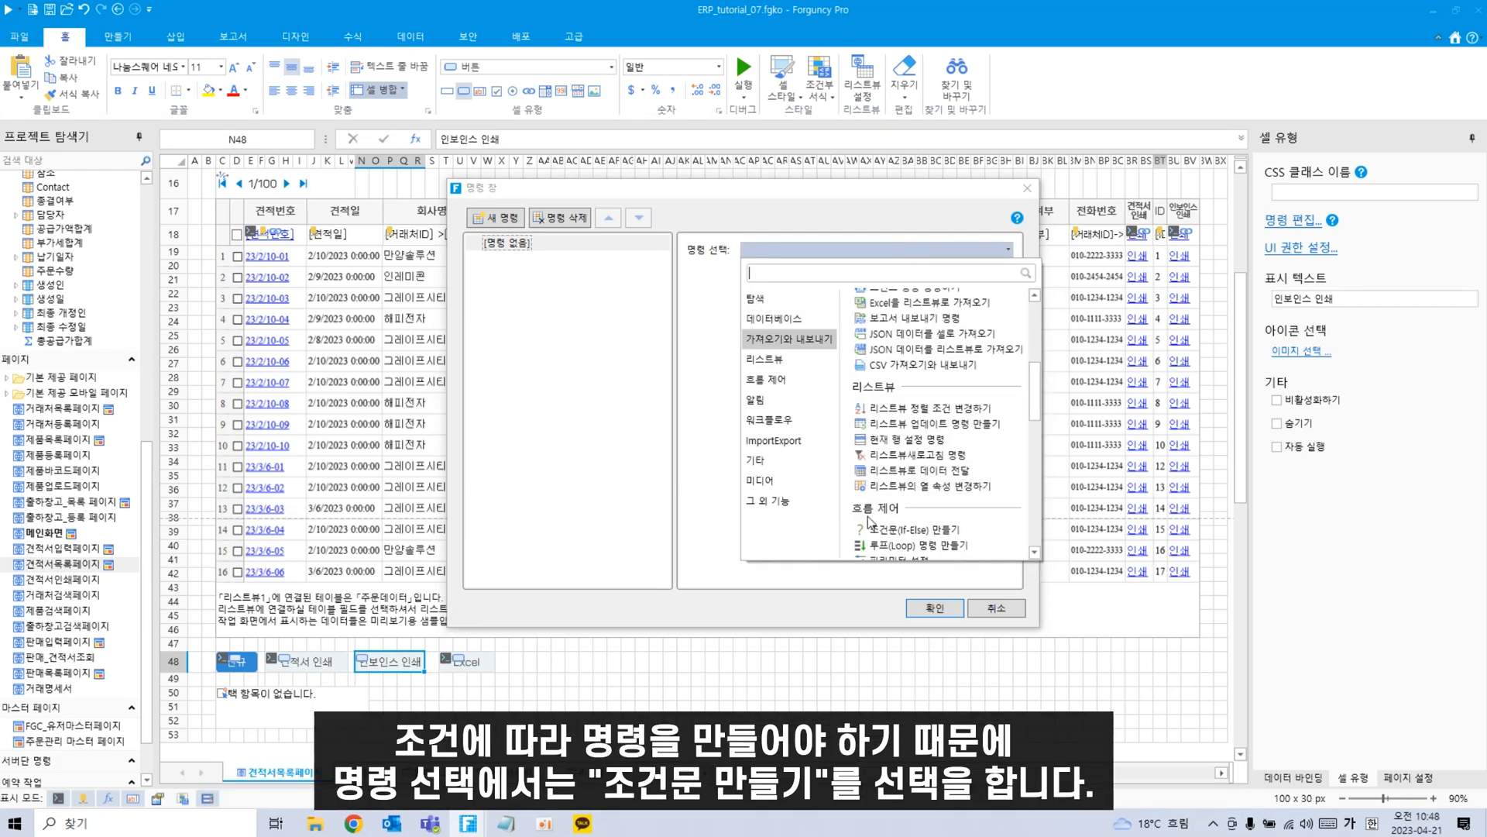
left_click(973, 533)
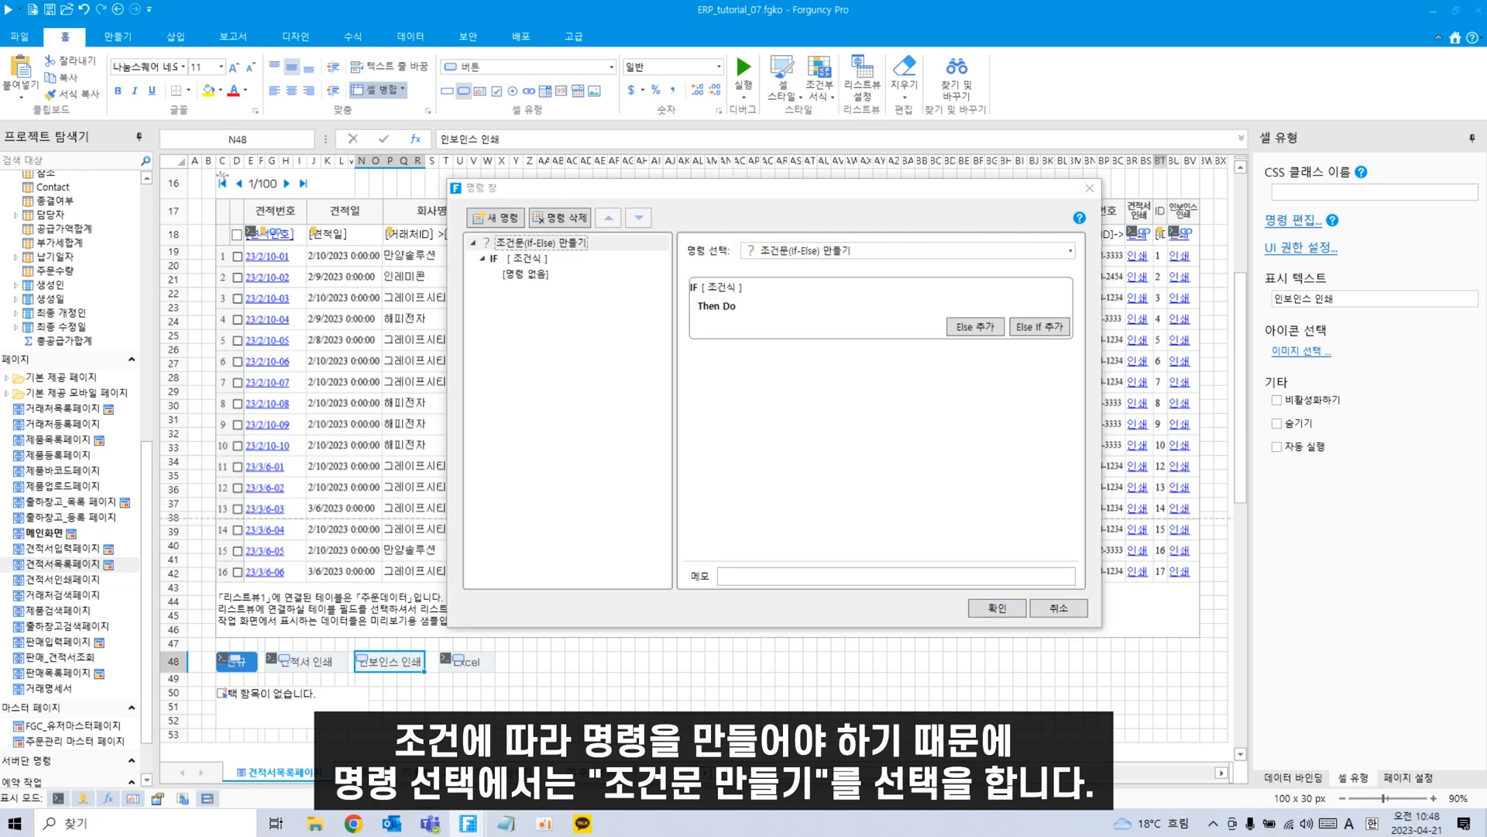
Give the IF branch a condition: column C50 같음 %Null%.
left_click(522, 259)
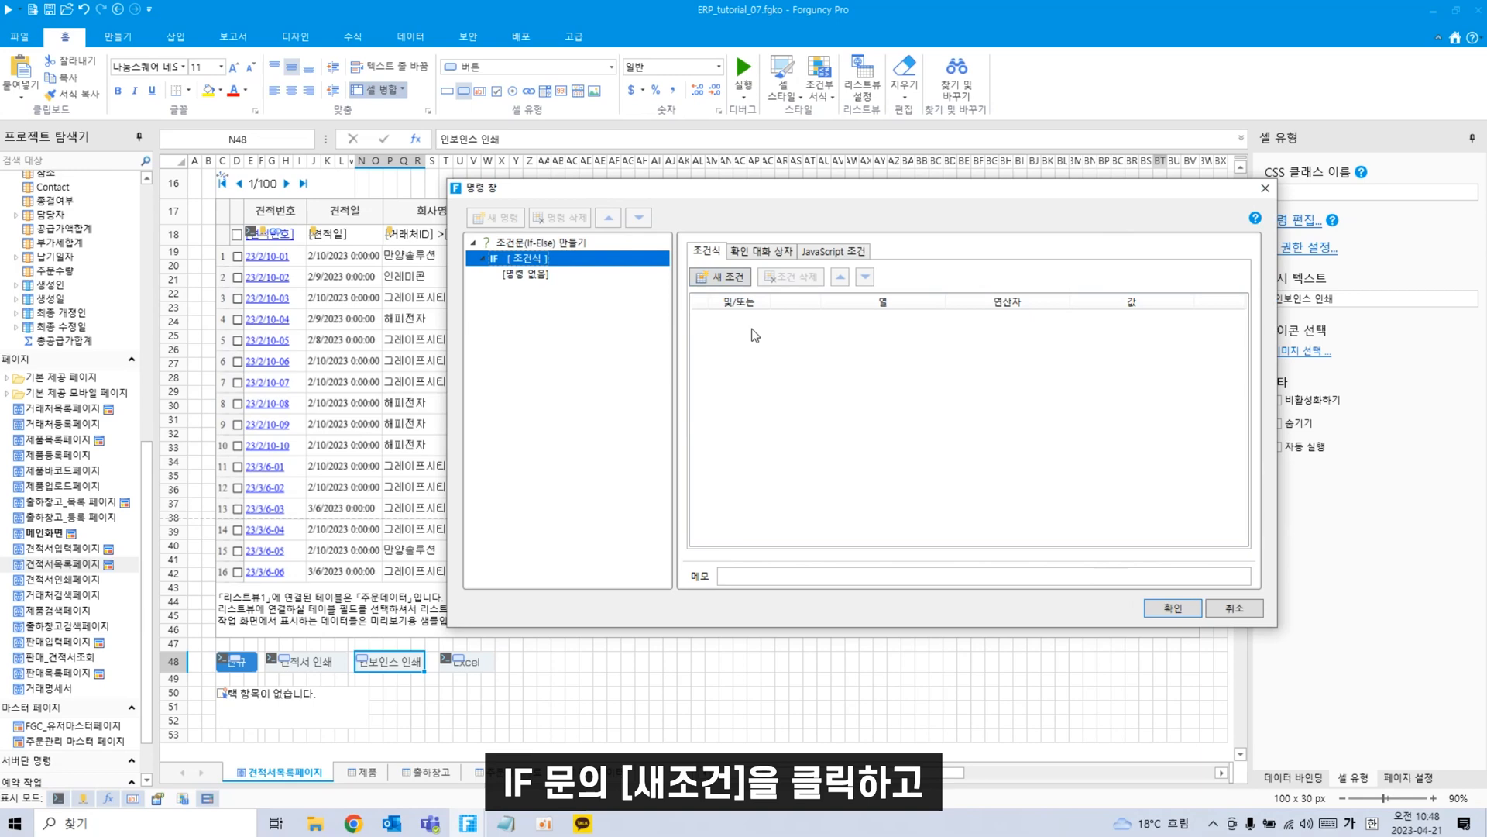
left_click(726, 278)
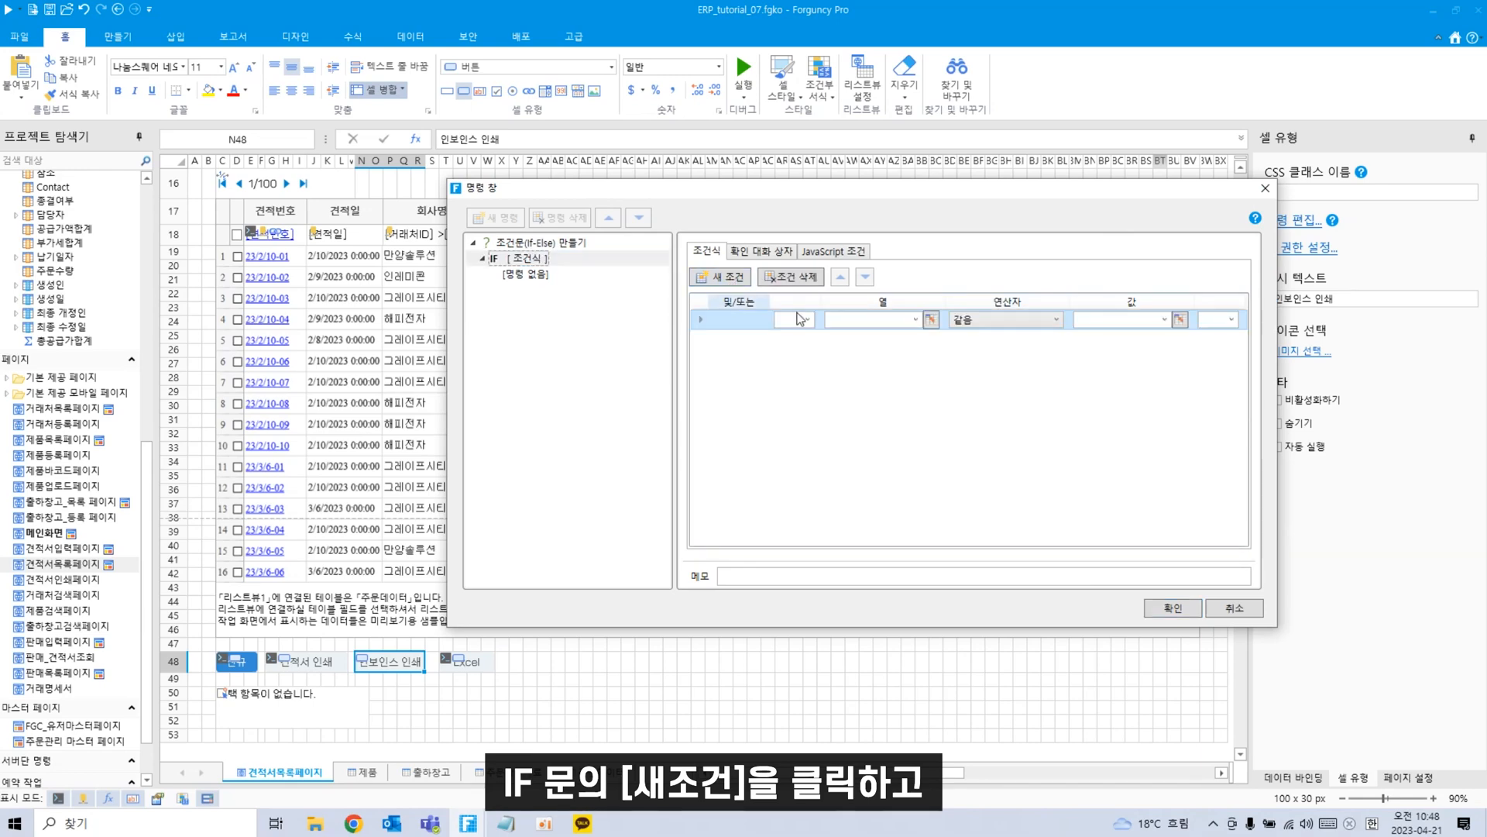
left_click(930, 321)
left_click(286, 714)
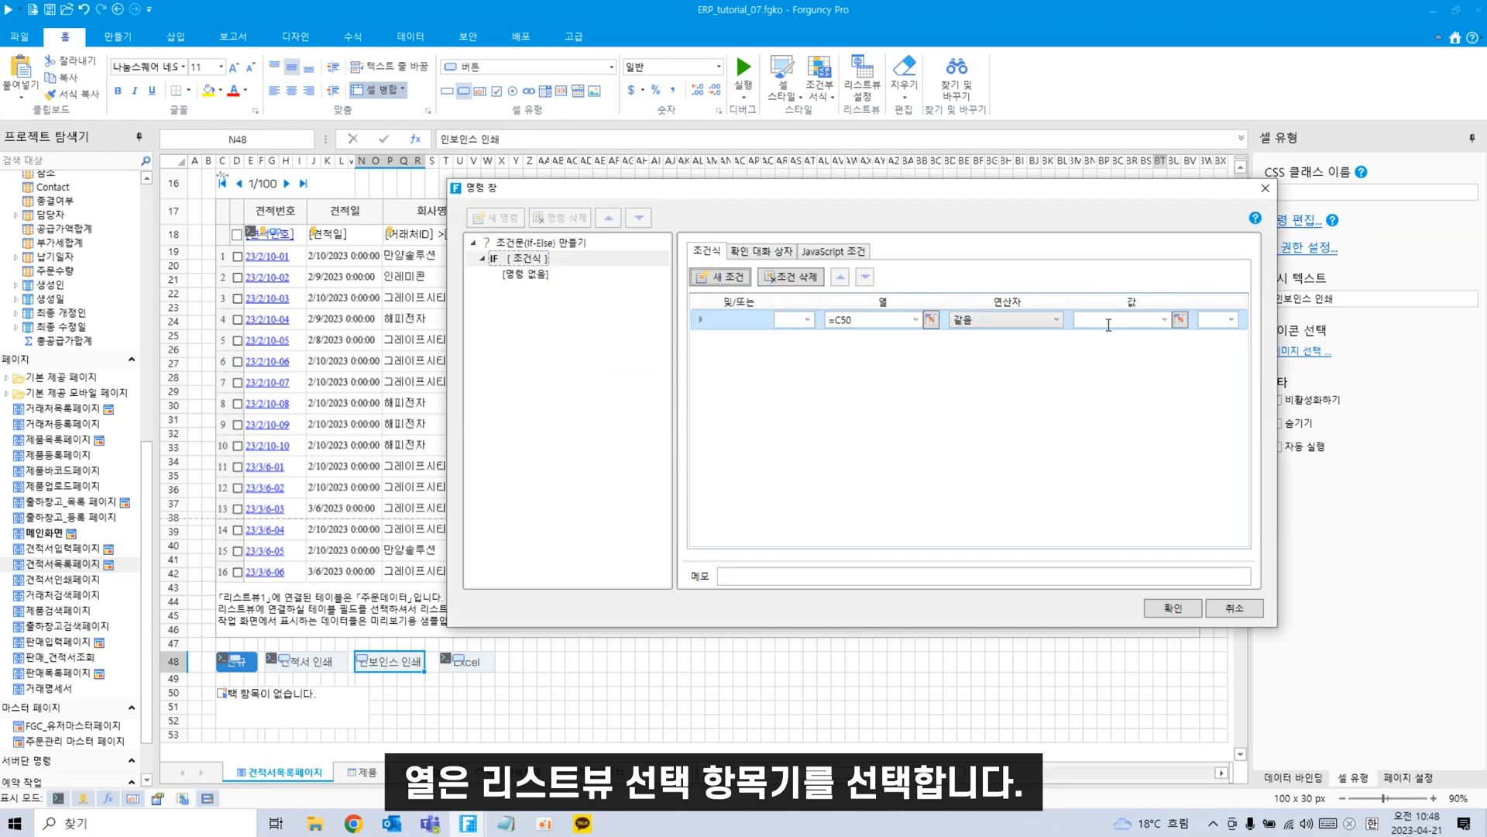
left_click(1109, 322)
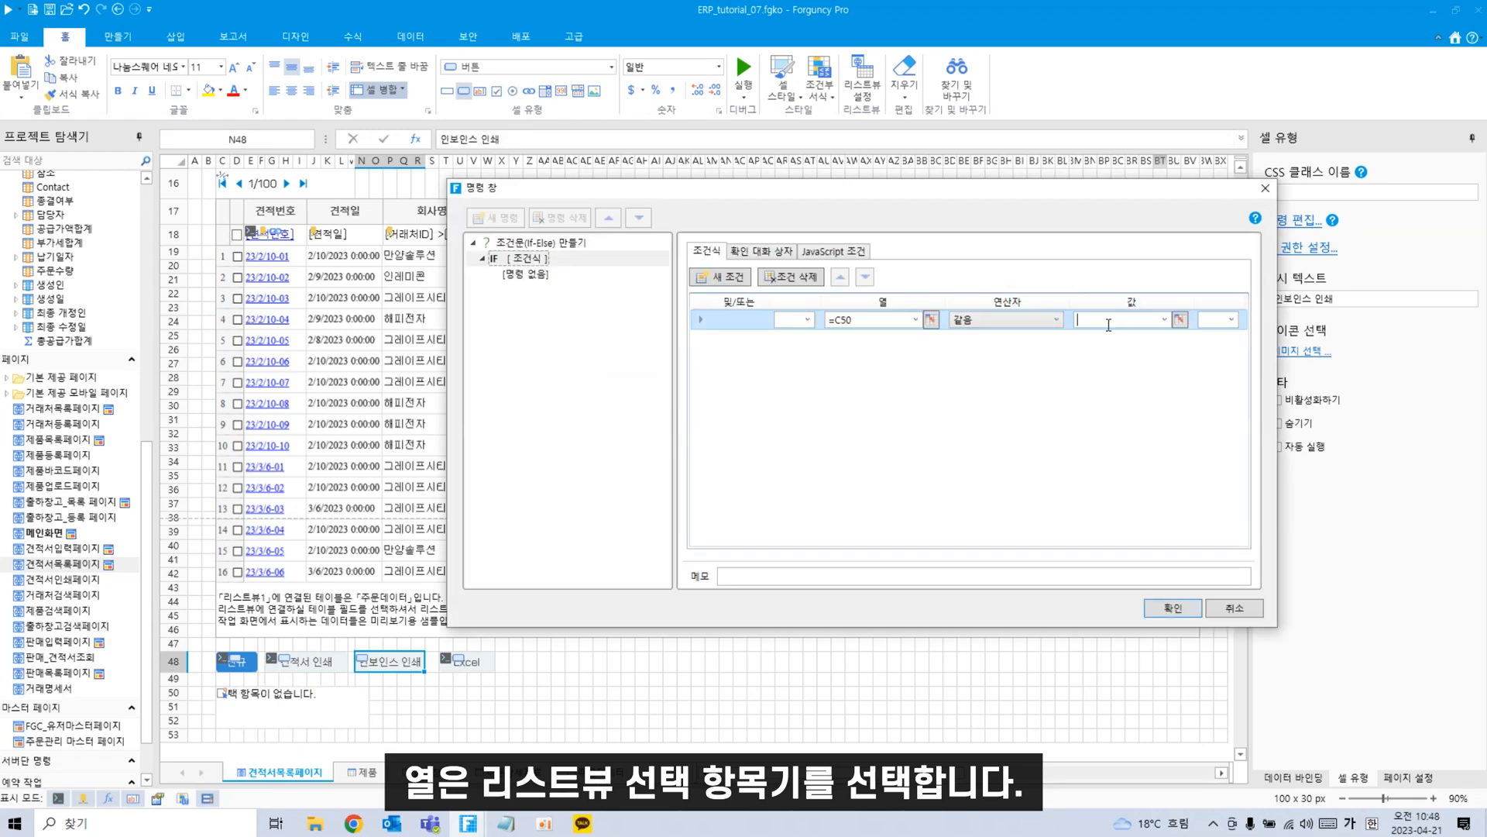
left_click(1164, 320)
left_click(1143, 336)
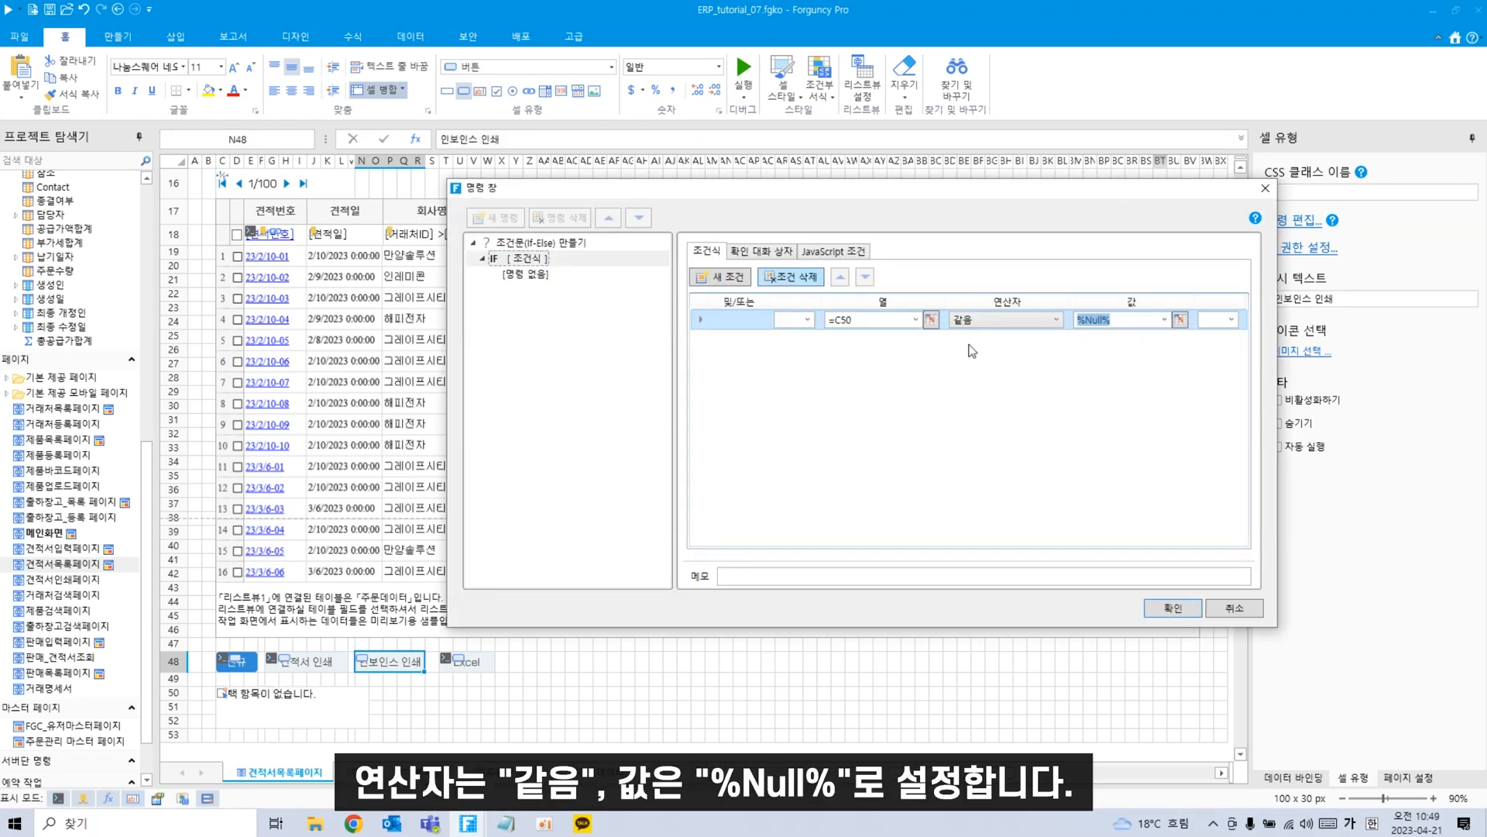
left_click(877, 357)
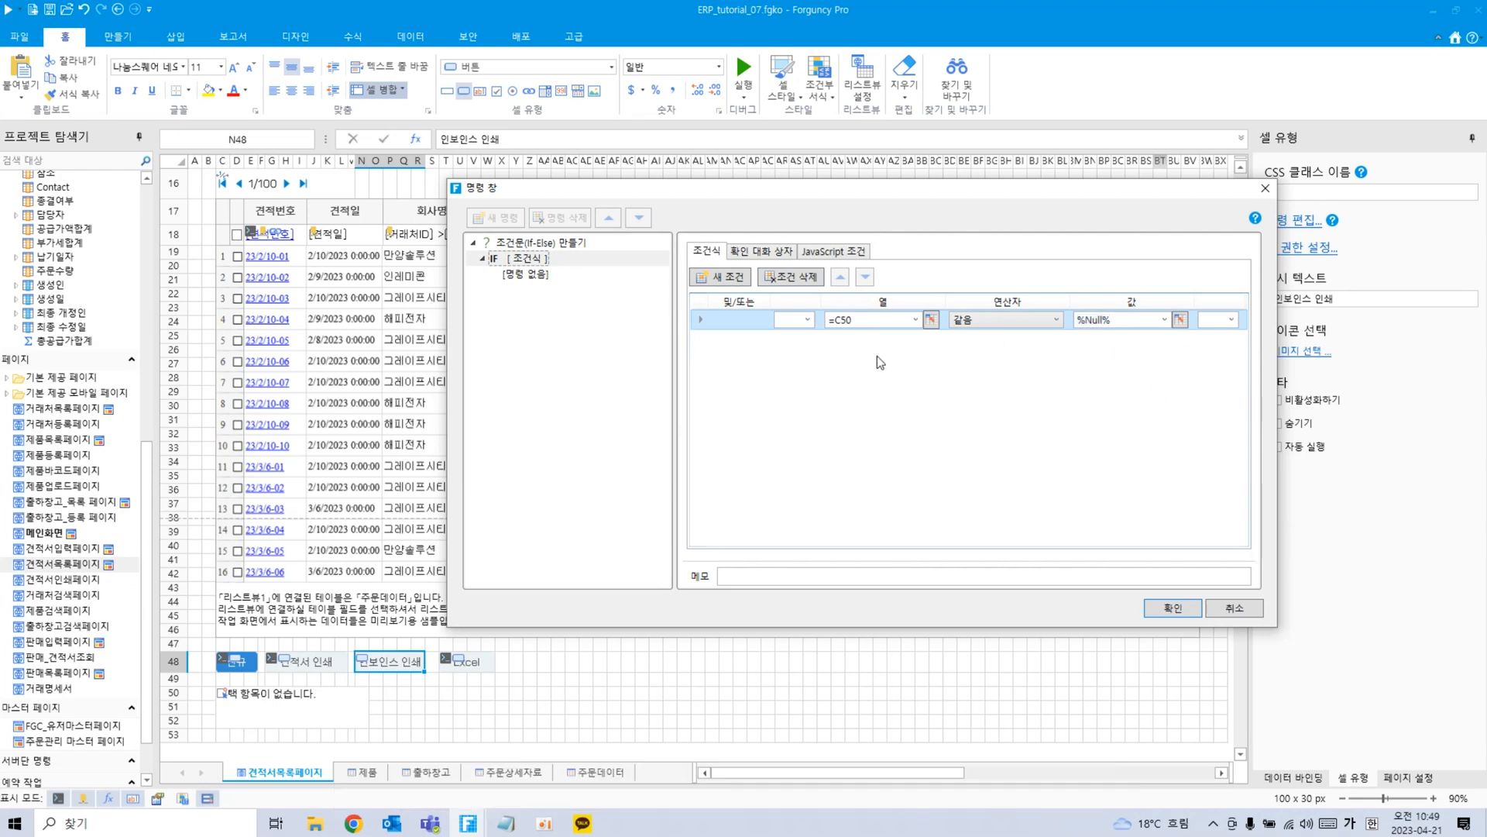
left_click(513, 275)
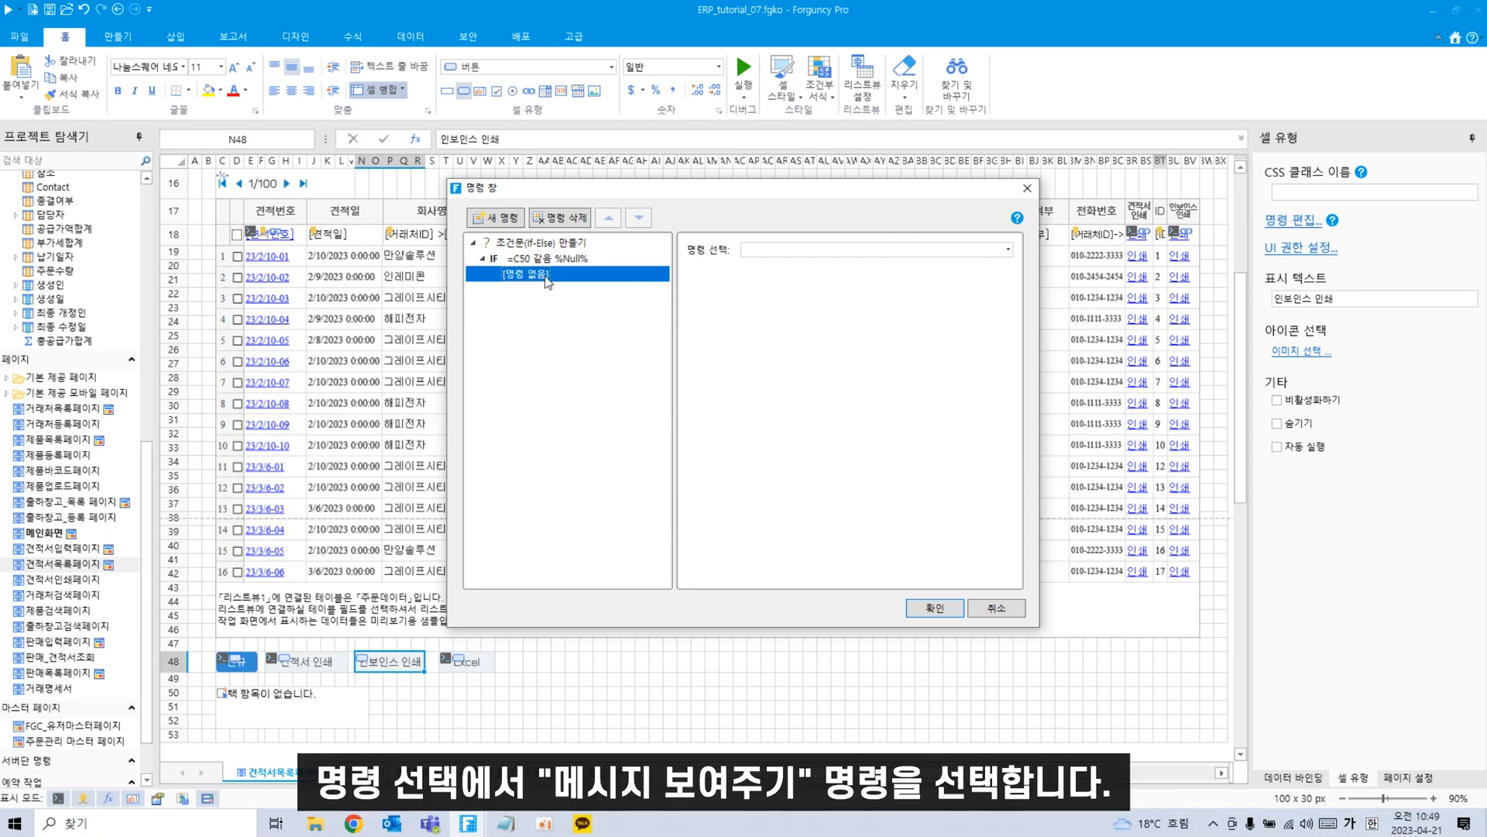
Add a 메시지 보여주기 command under IF reading '하나 이상의 행을 선택하십시오'.
left_click(826, 252)
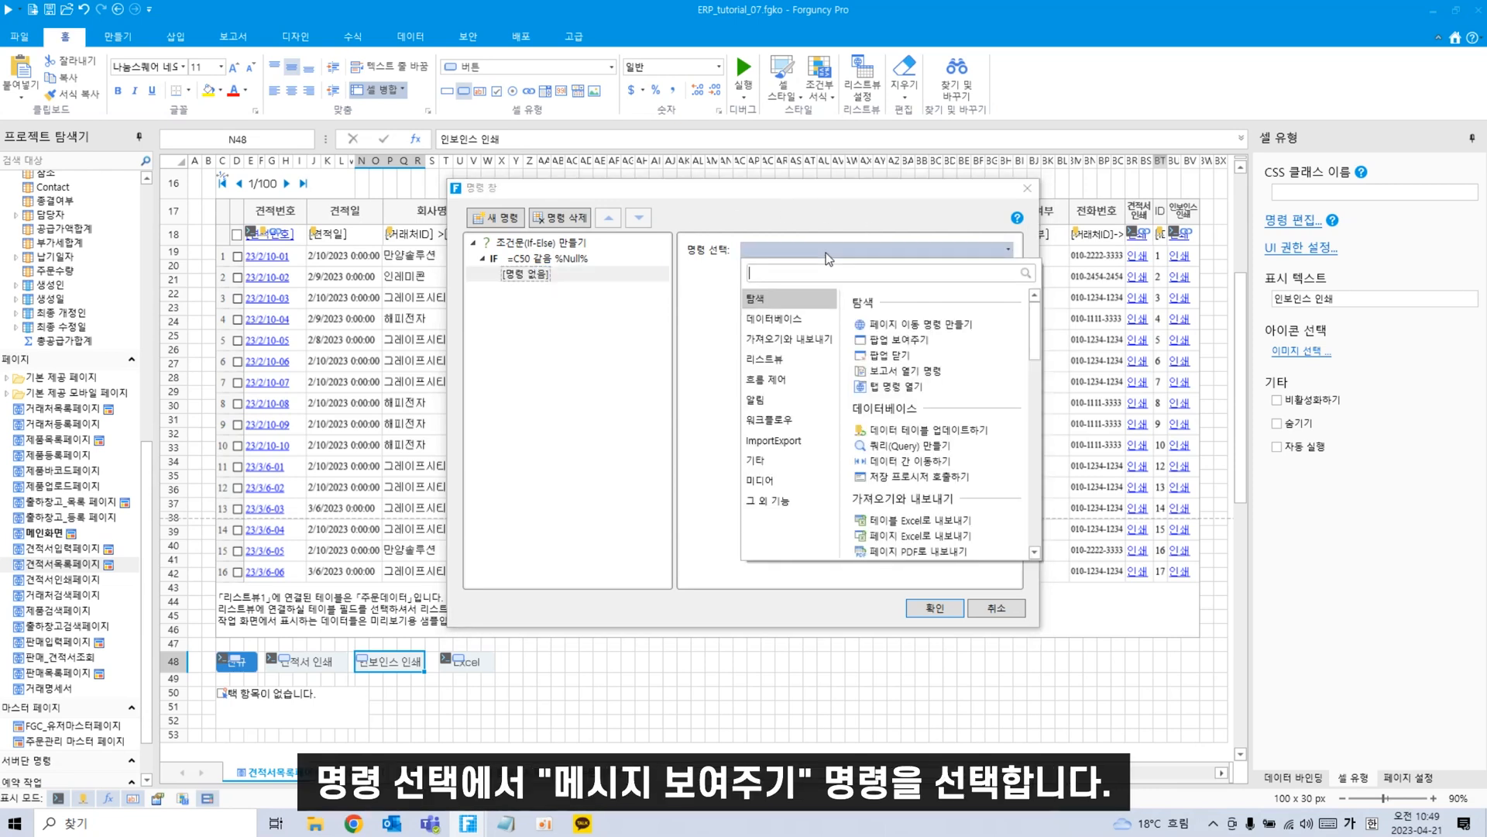
type("메시")
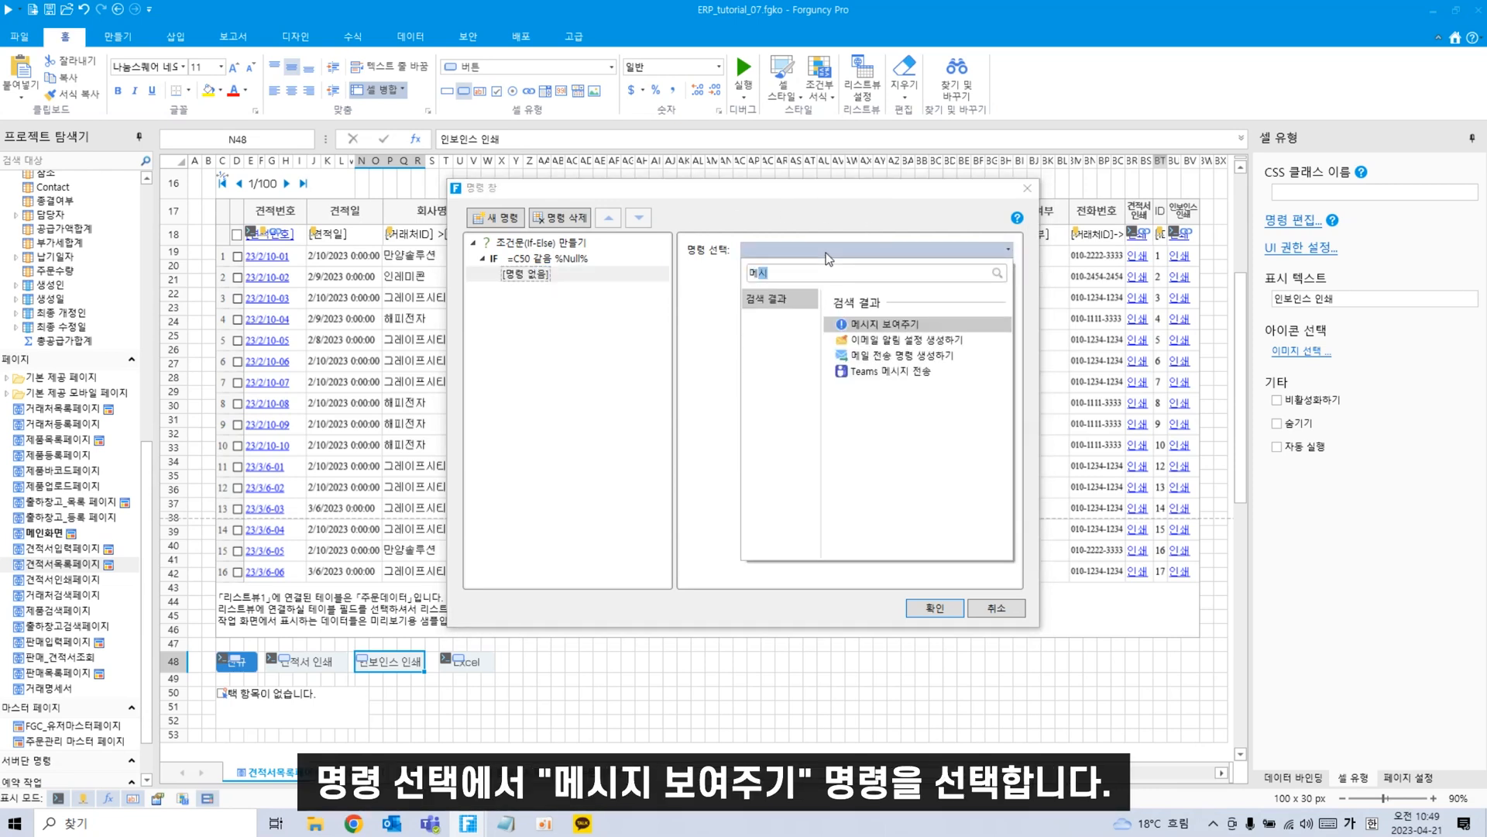
left_click(861, 324)
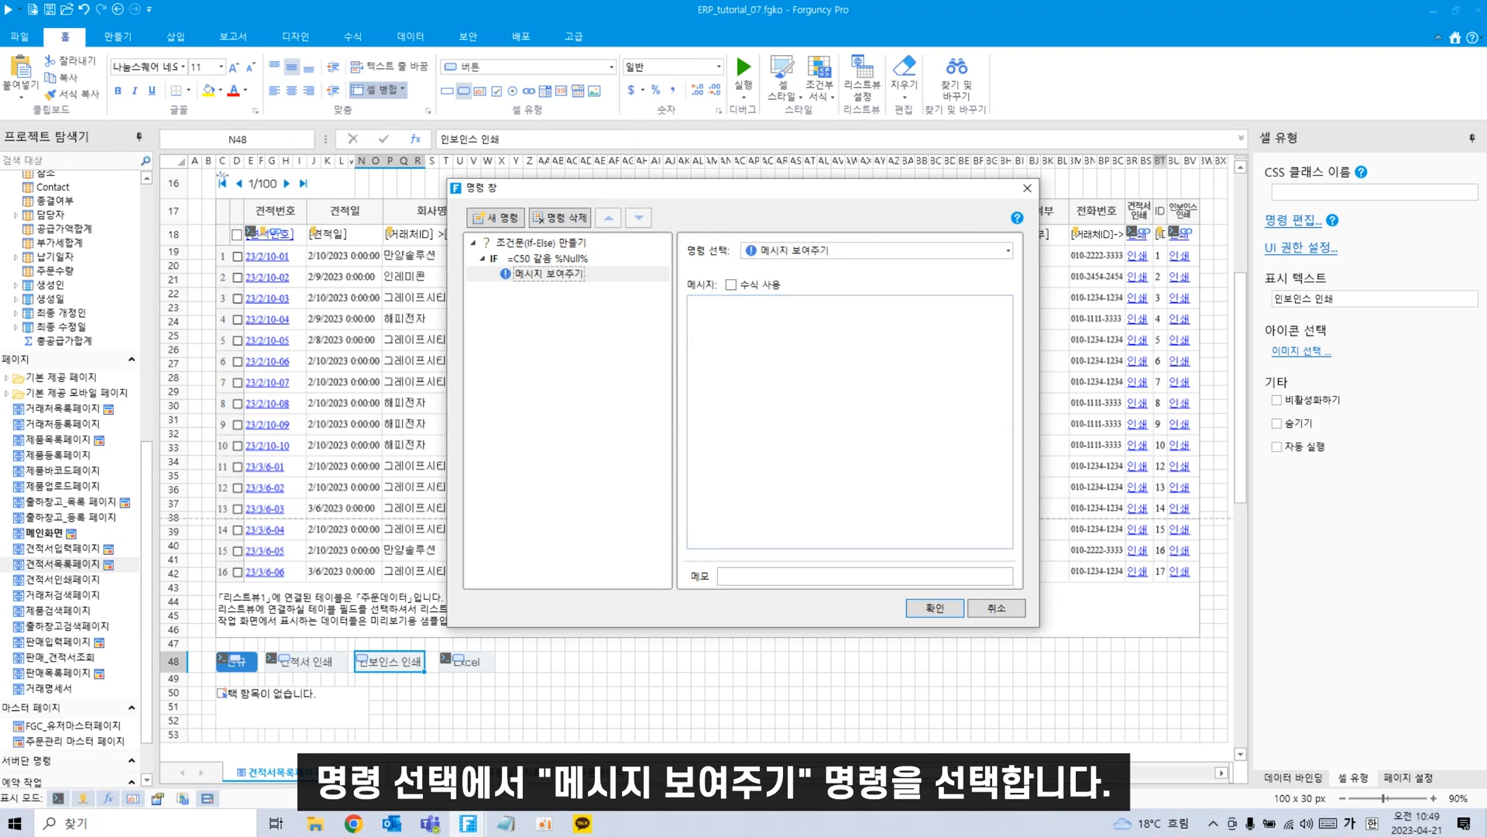
left_click(858, 364)
type("하나 이")
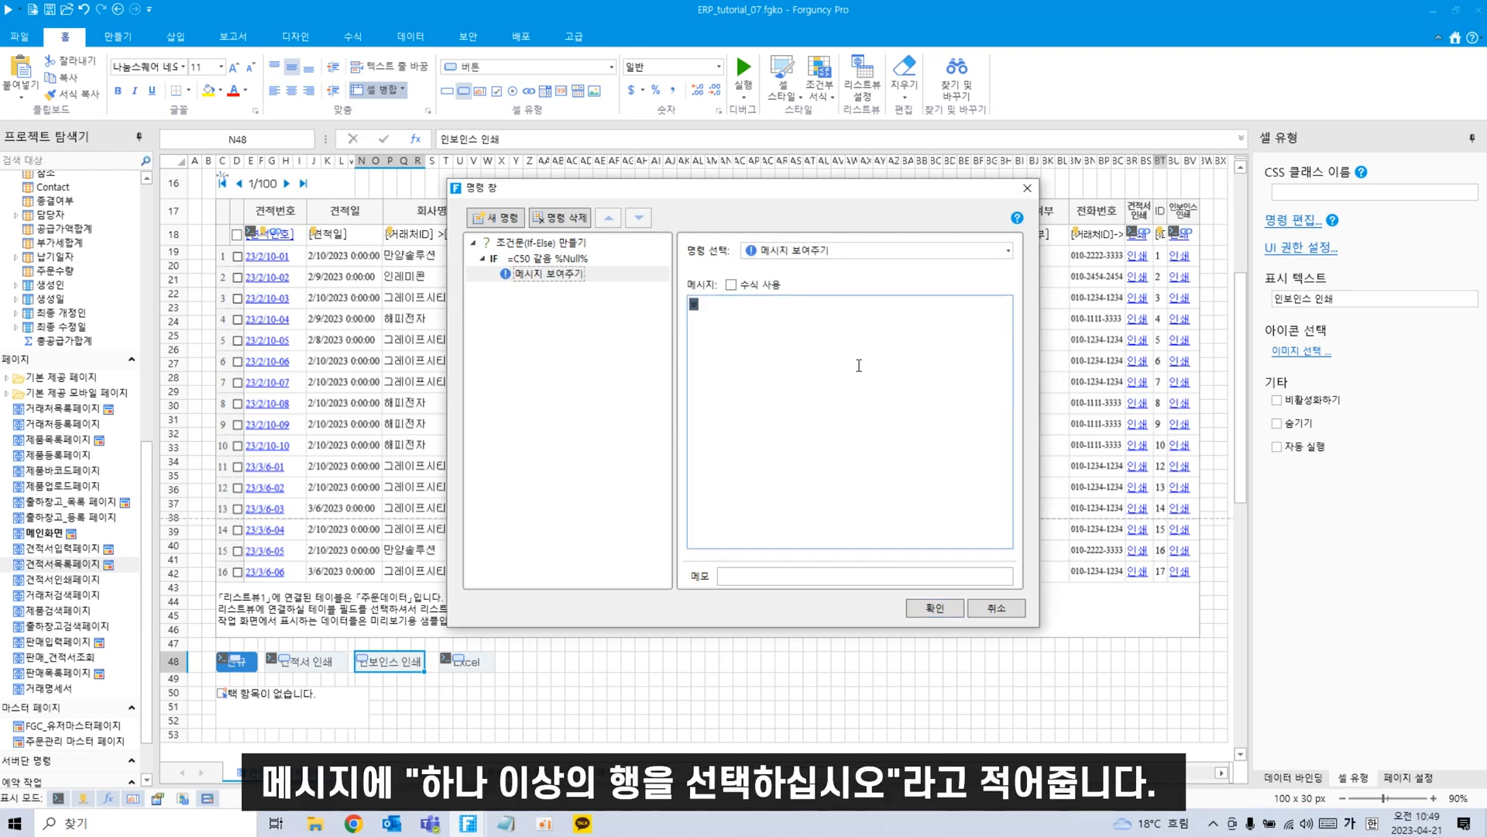
type("상의 행을 선택하십시오.")
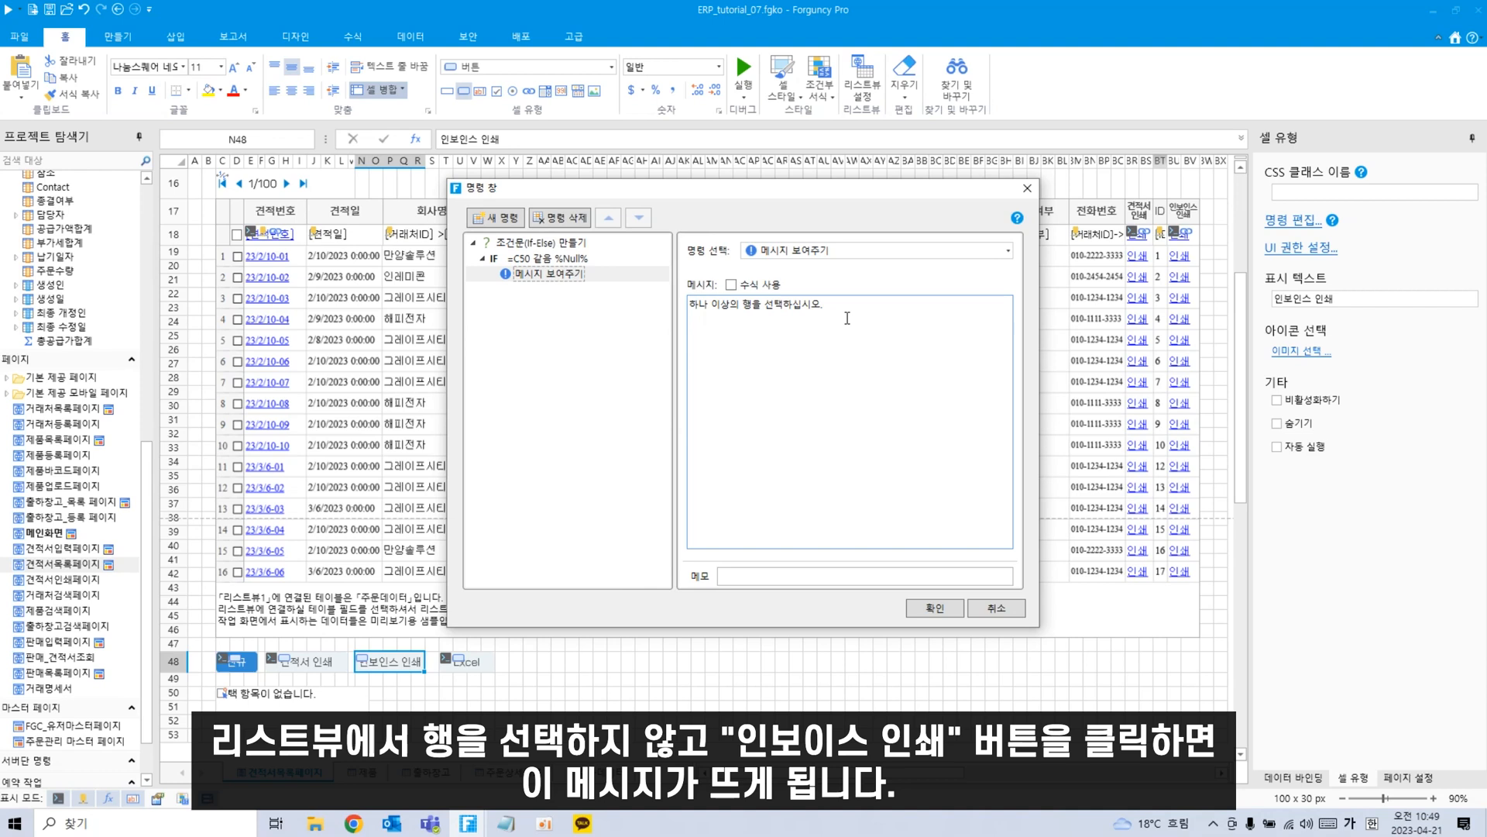
left_click_drag(847, 318, 656, 315)
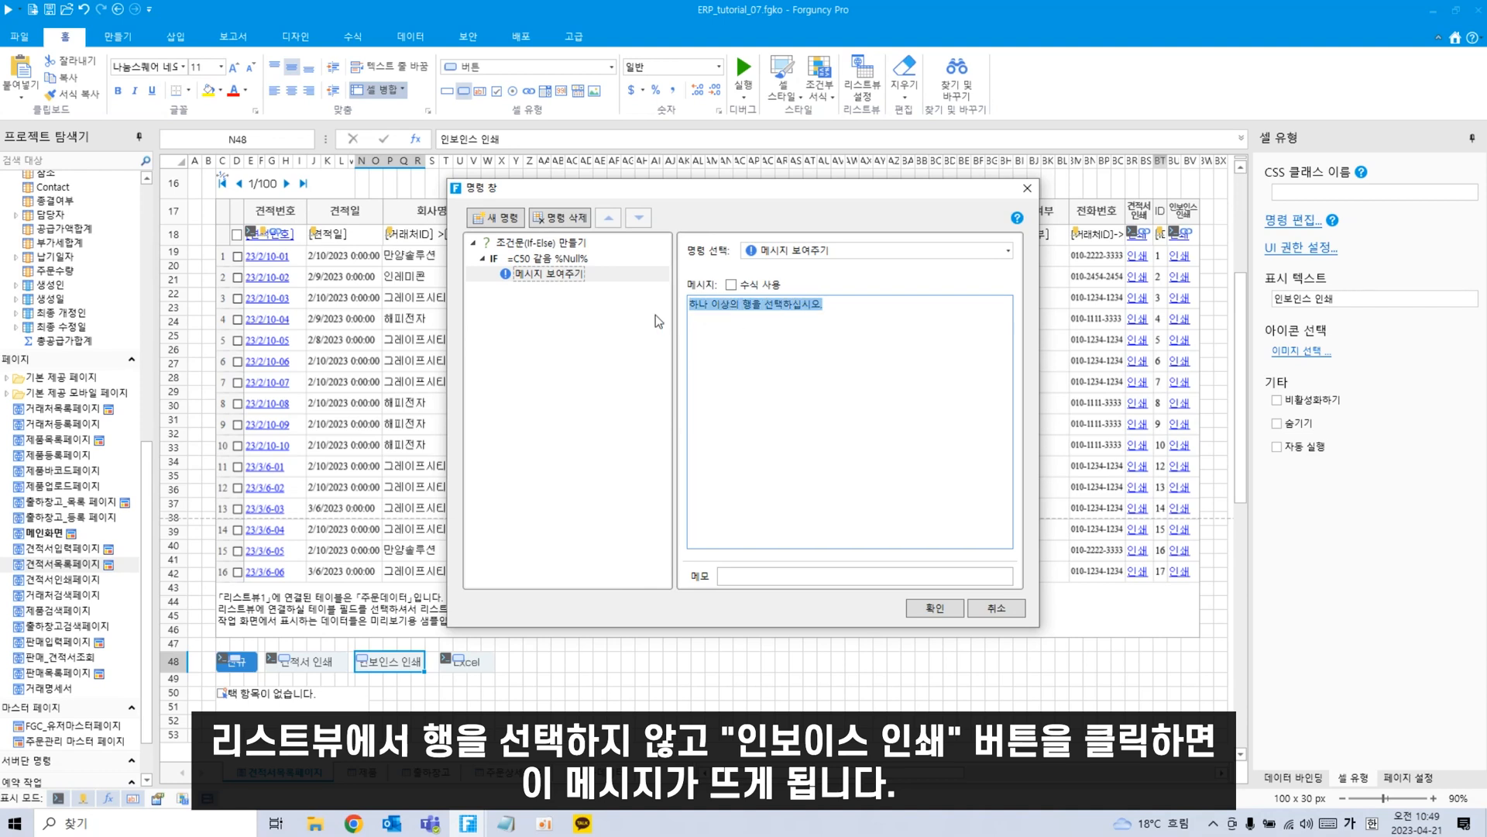
left_click(558, 274)
left_click(527, 262)
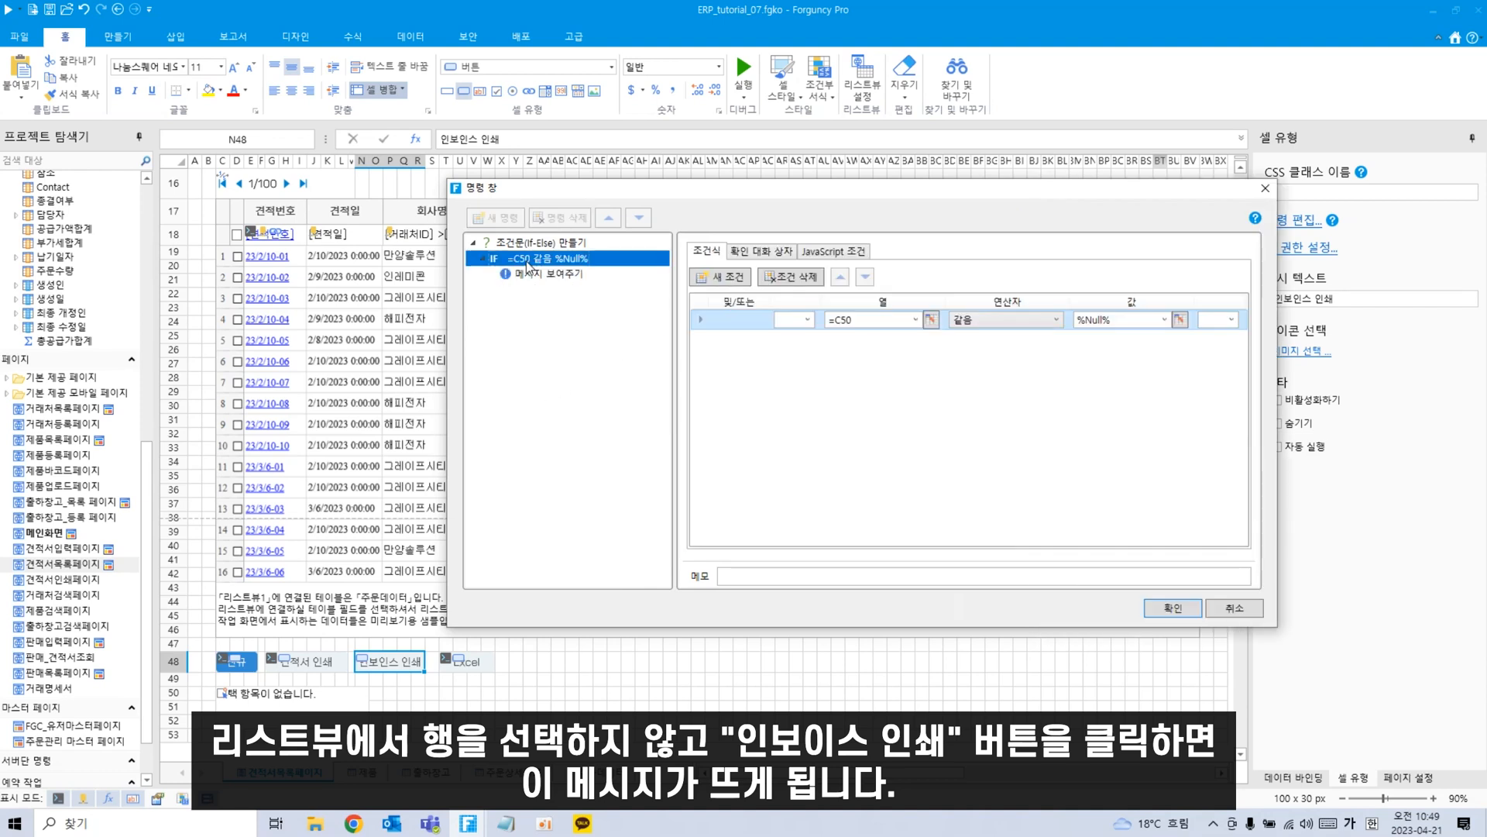
Add an Else branch containing a 보고서 내보내기 command.
right_click(529, 267)
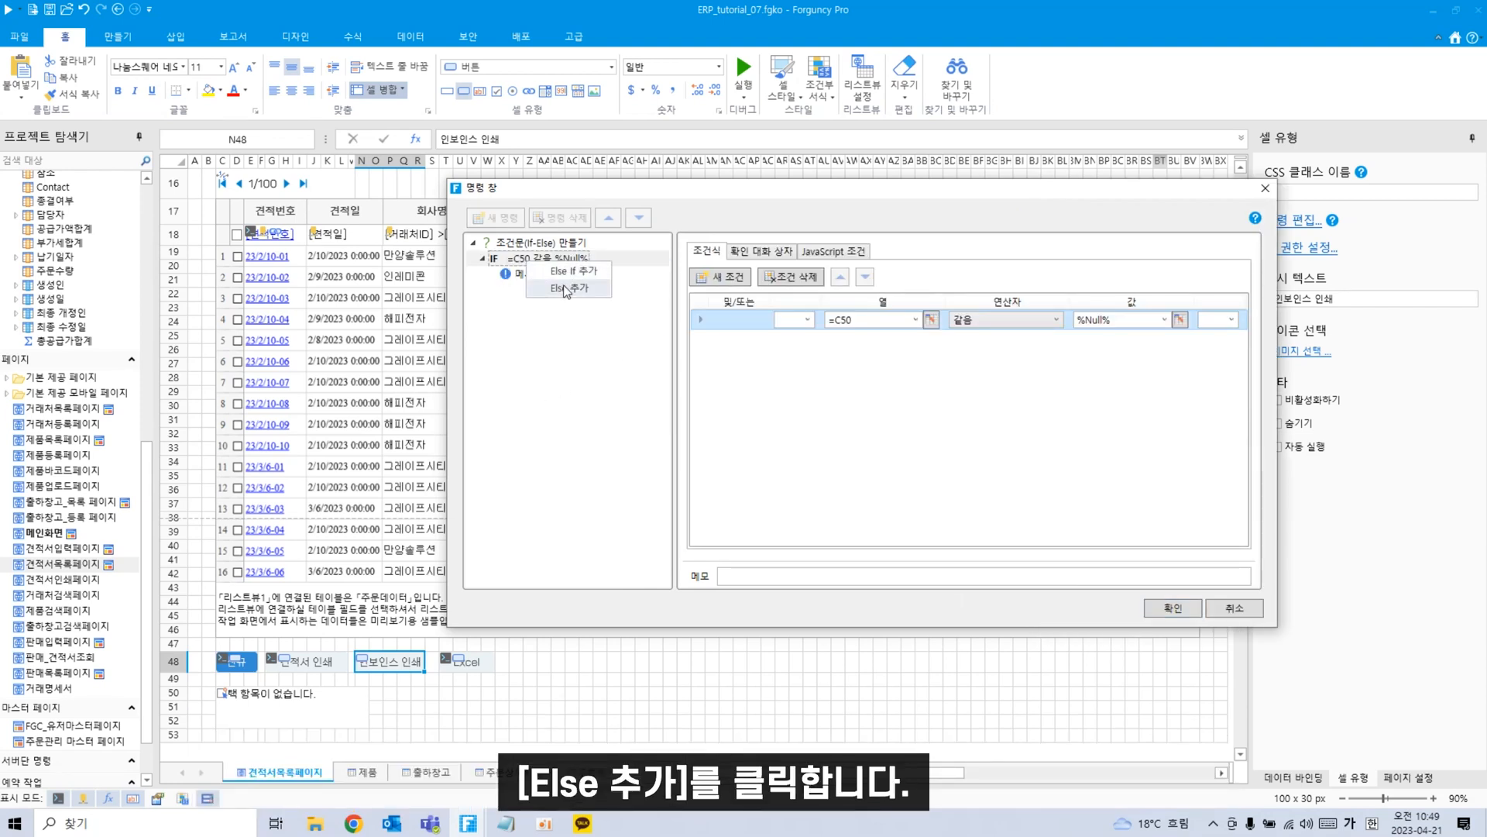
left_click(568, 290)
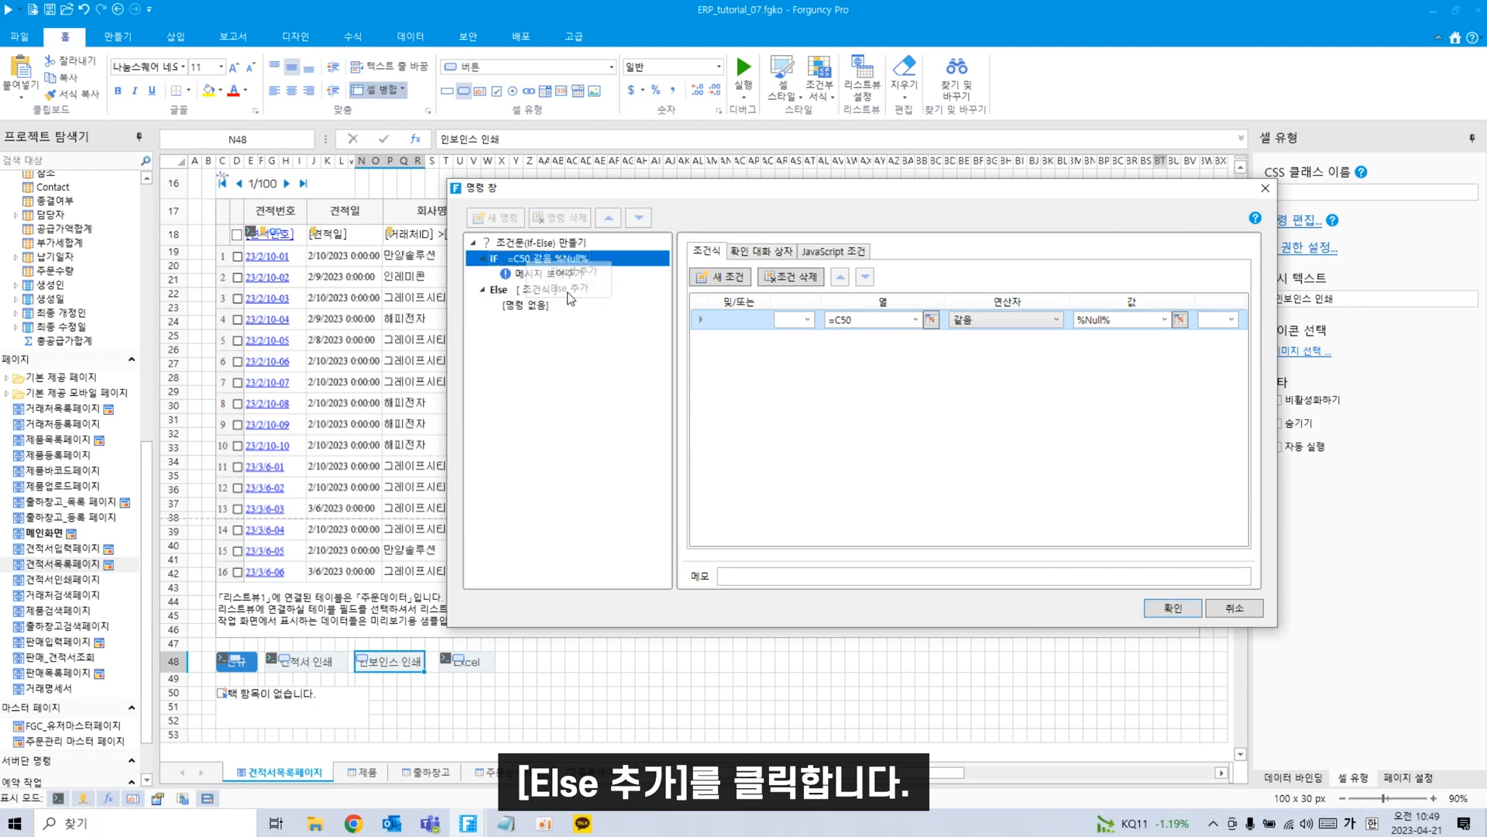
left_click(535, 289)
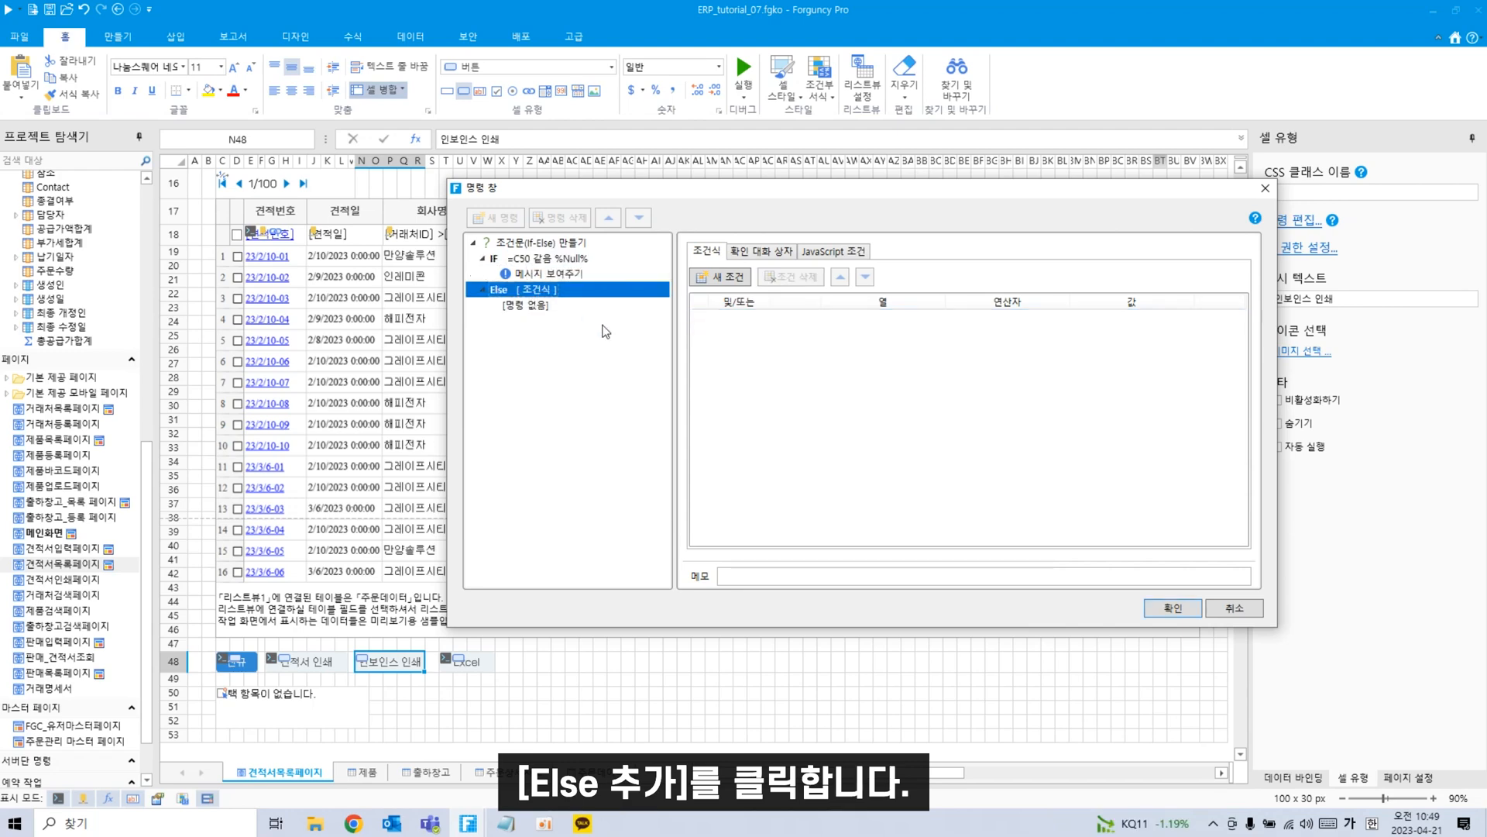
left_click(545, 308)
left_click(905, 251)
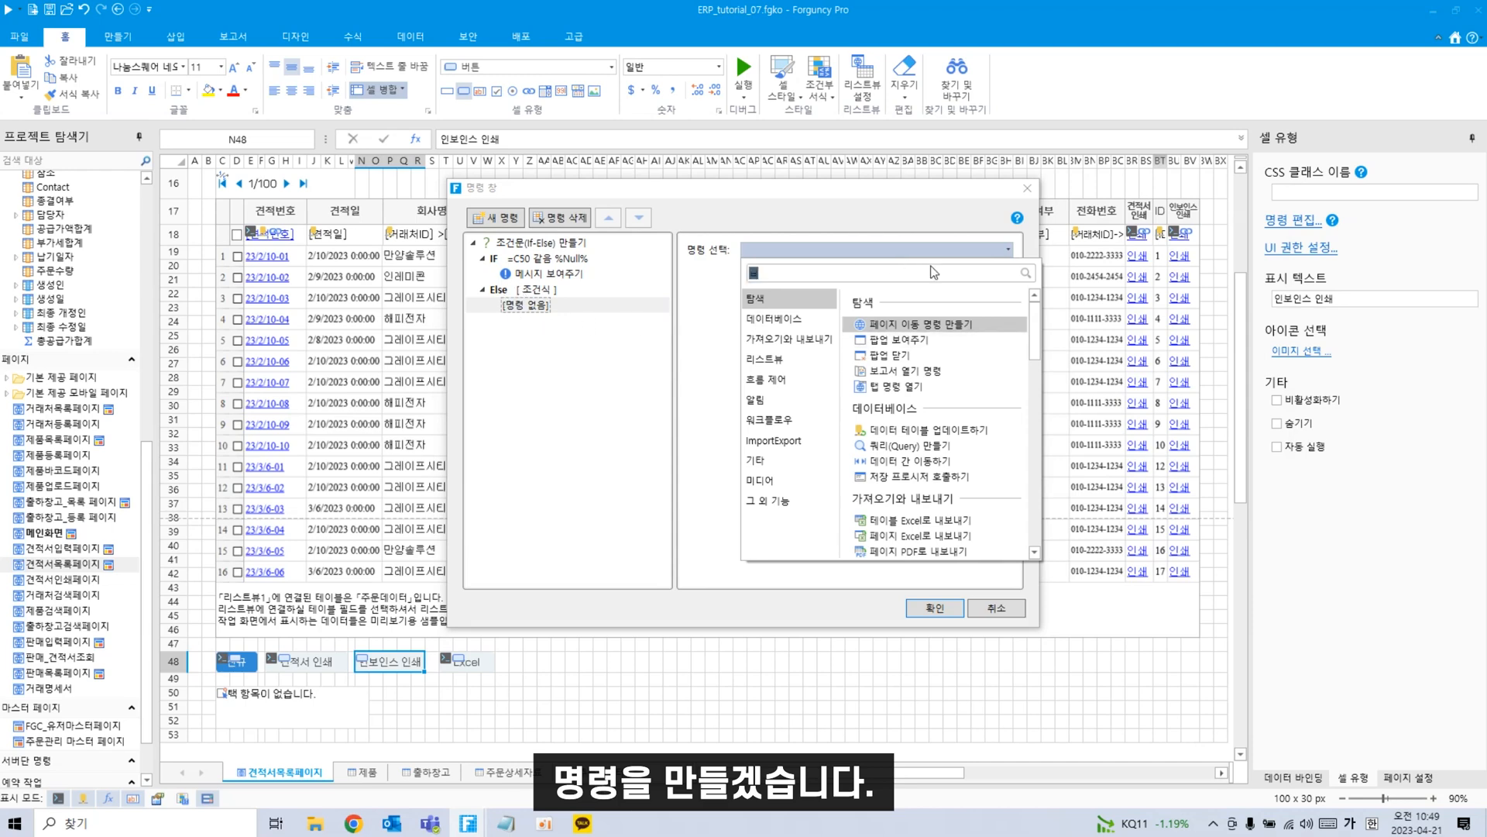
type("보고")
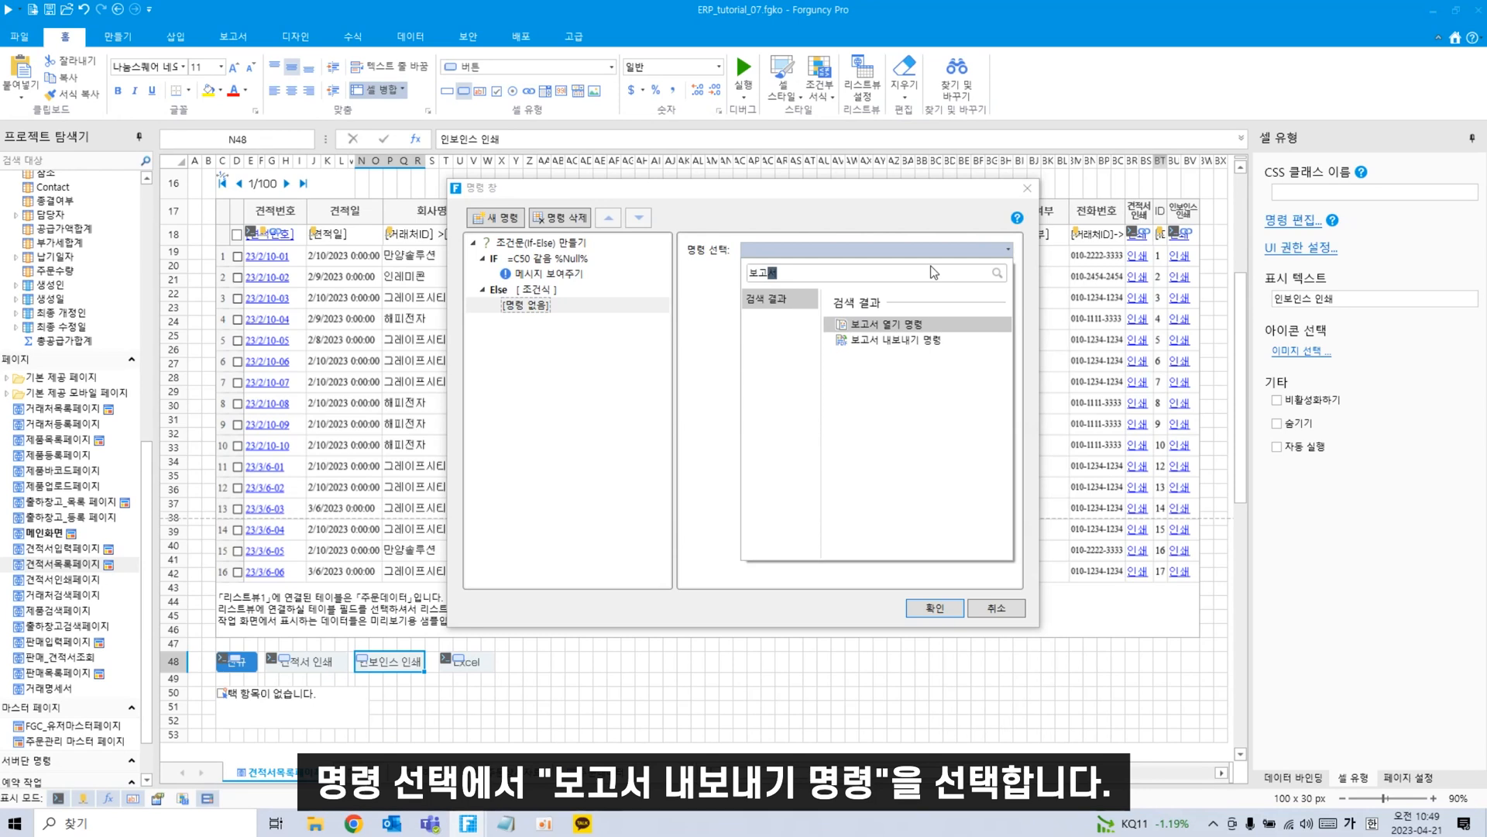
type("서")
left_click(891, 339)
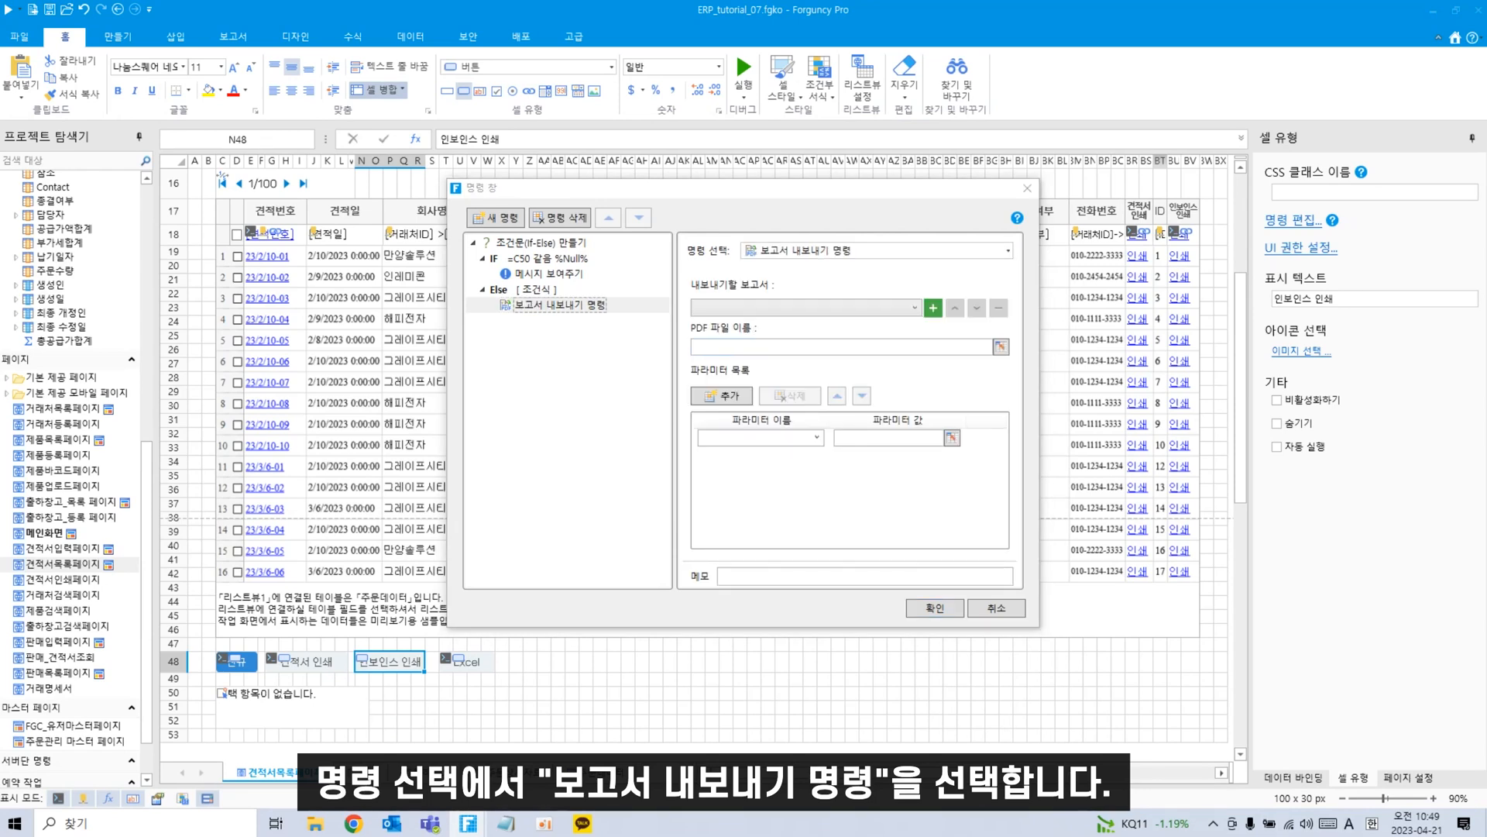
Export the 인보이스 report with parameter queryvalue = C50, and confirm the command.
left_click(839, 300)
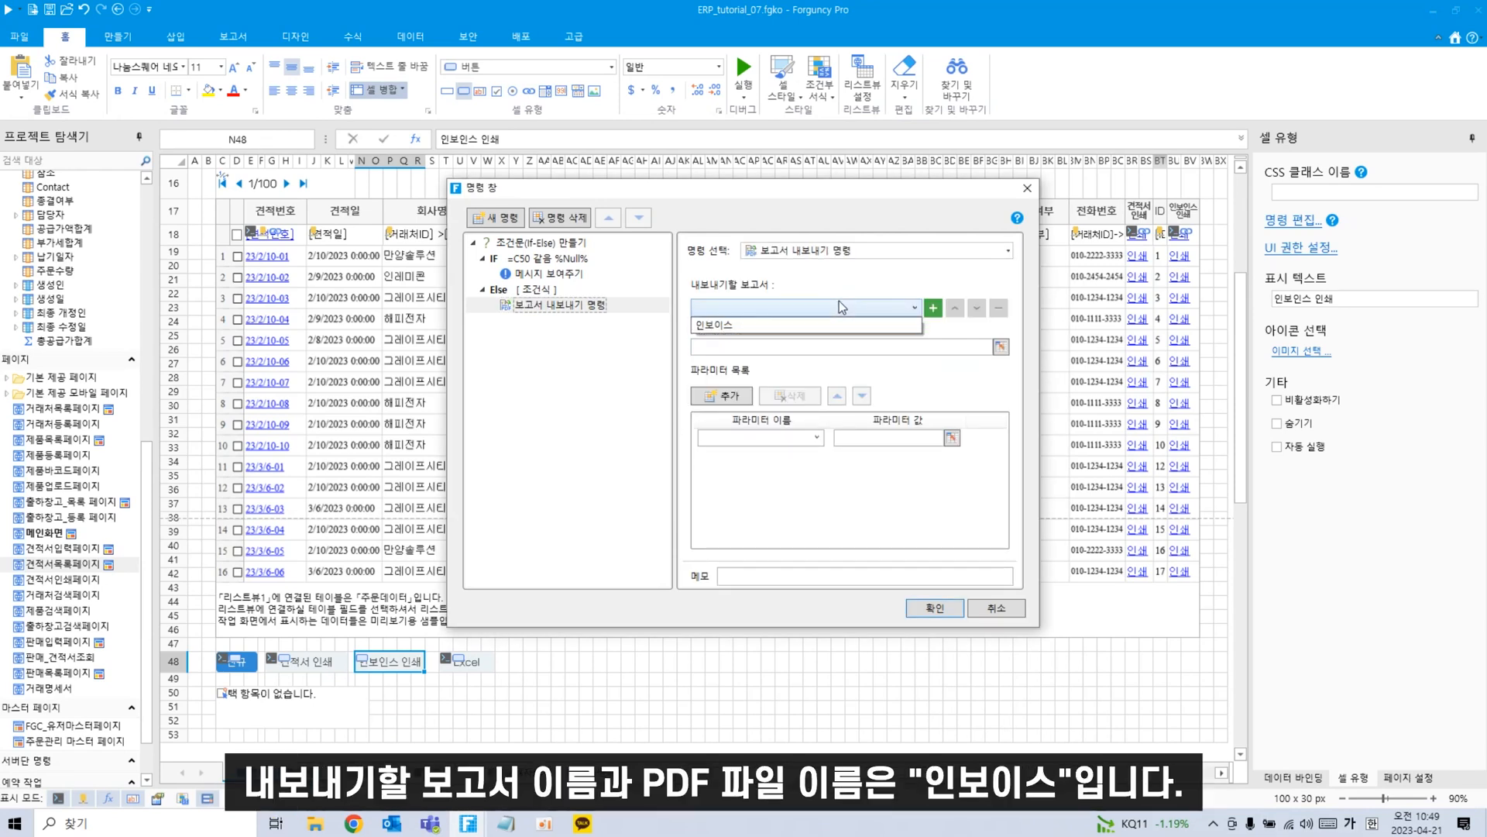
left_click(806, 331)
left_click(791, 437)
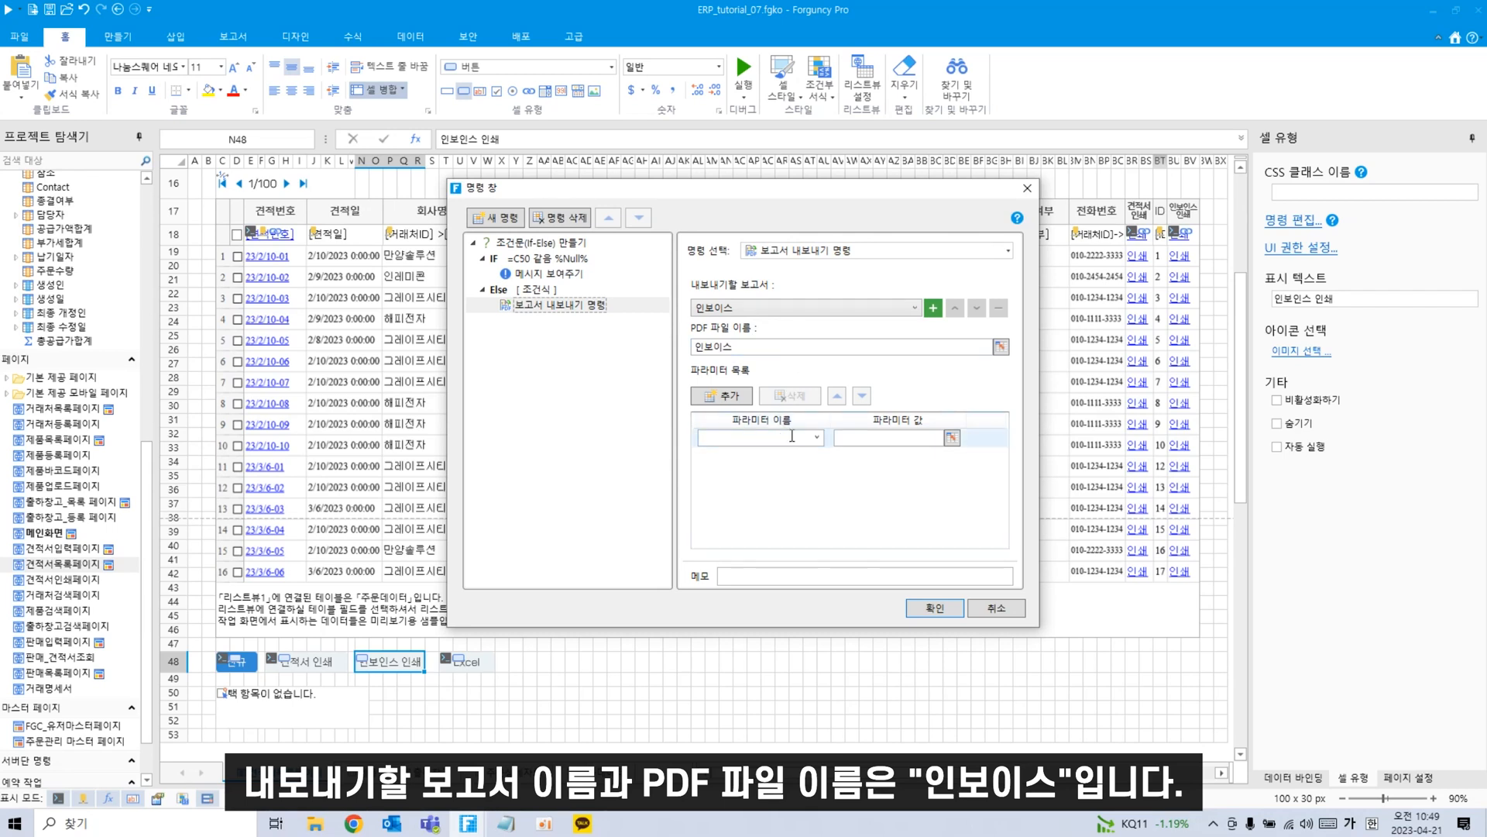
left_click(816, 438)
left_click(779, 457)
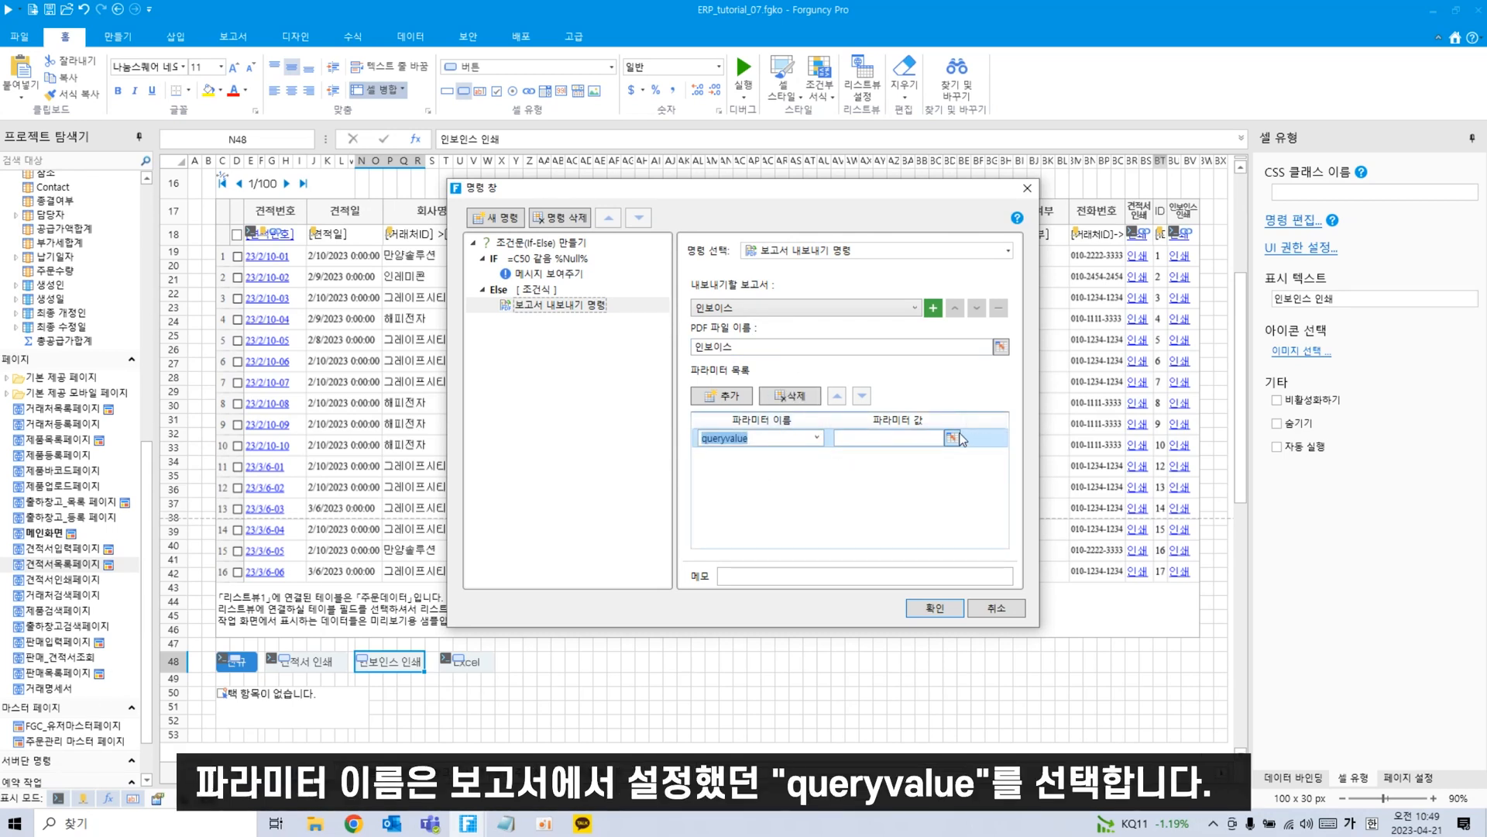
left_click(912, 439)
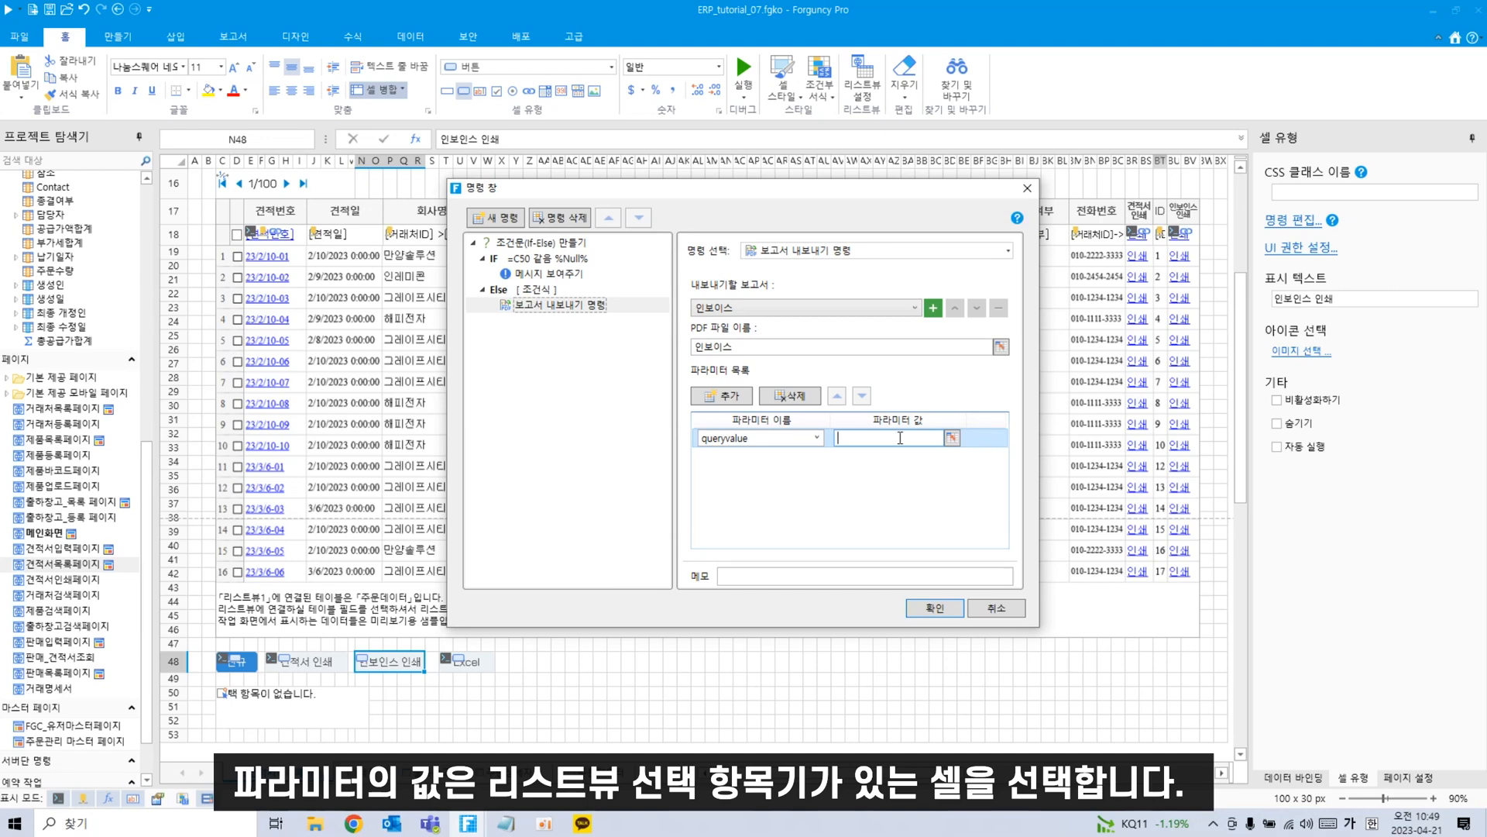
left_click(952, 439)
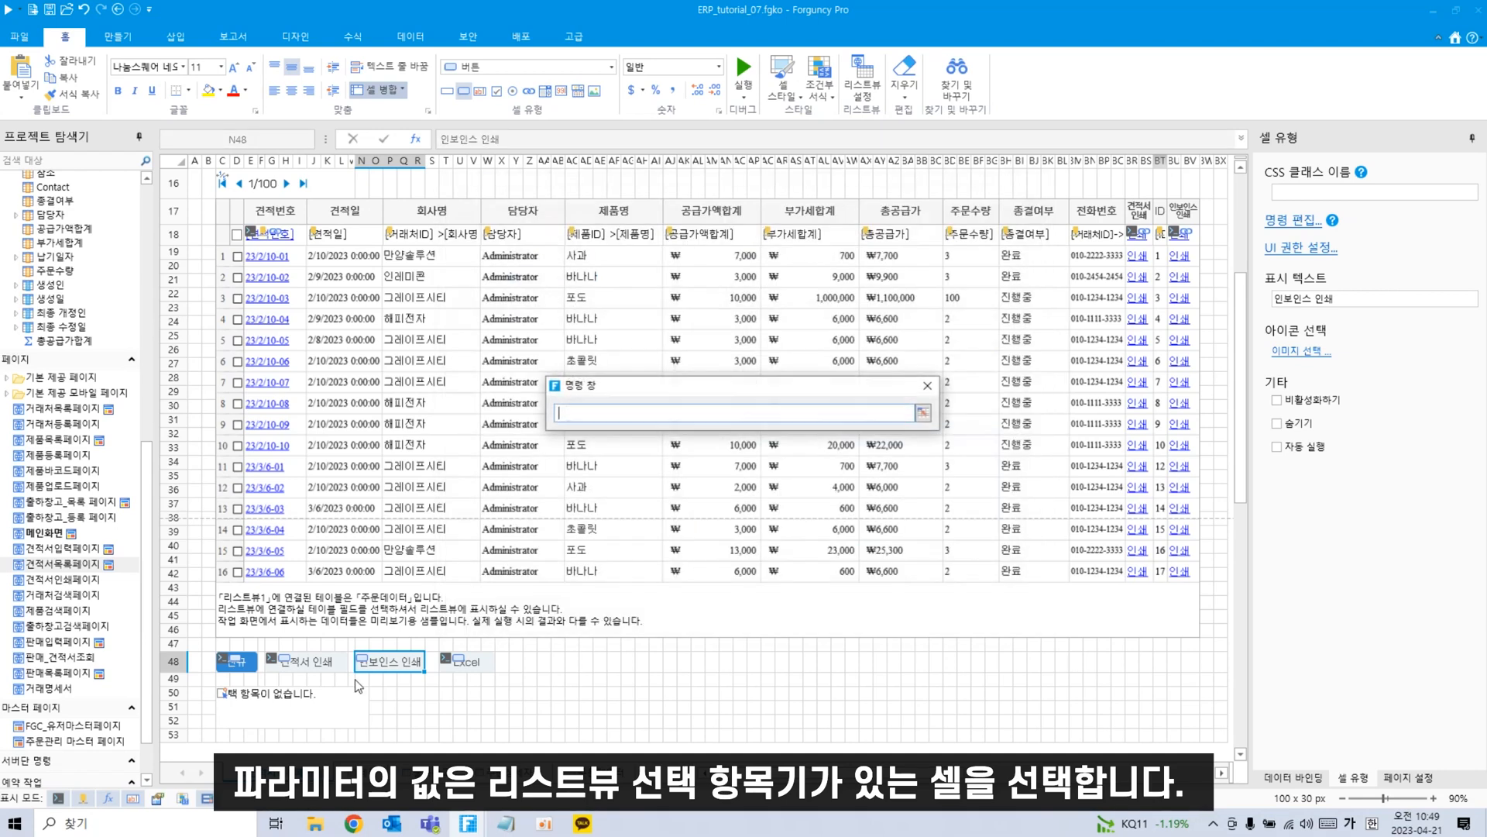
left_click(310, 711)
key("Return")
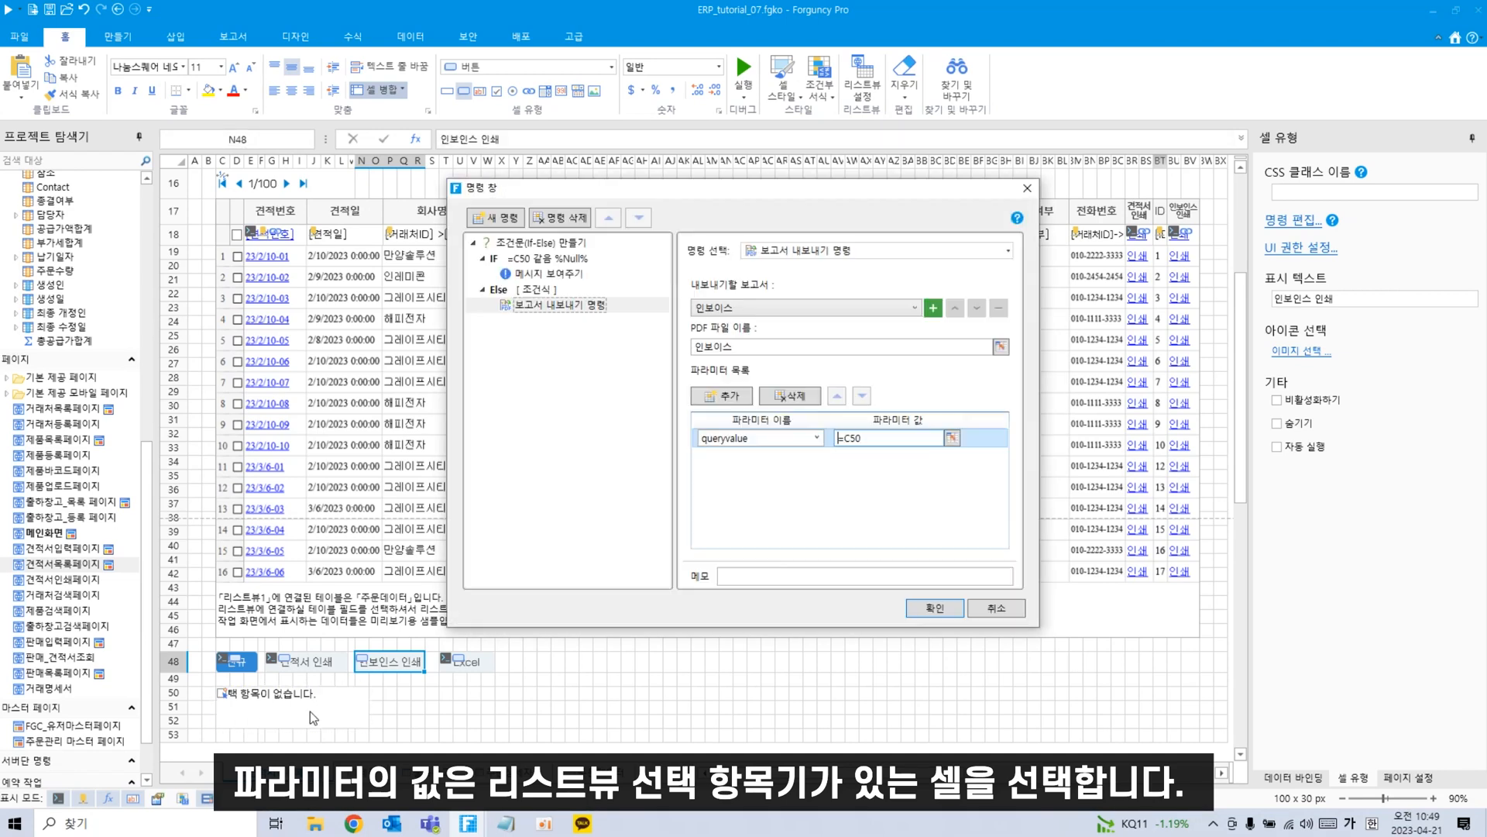
left_click(956, 612)
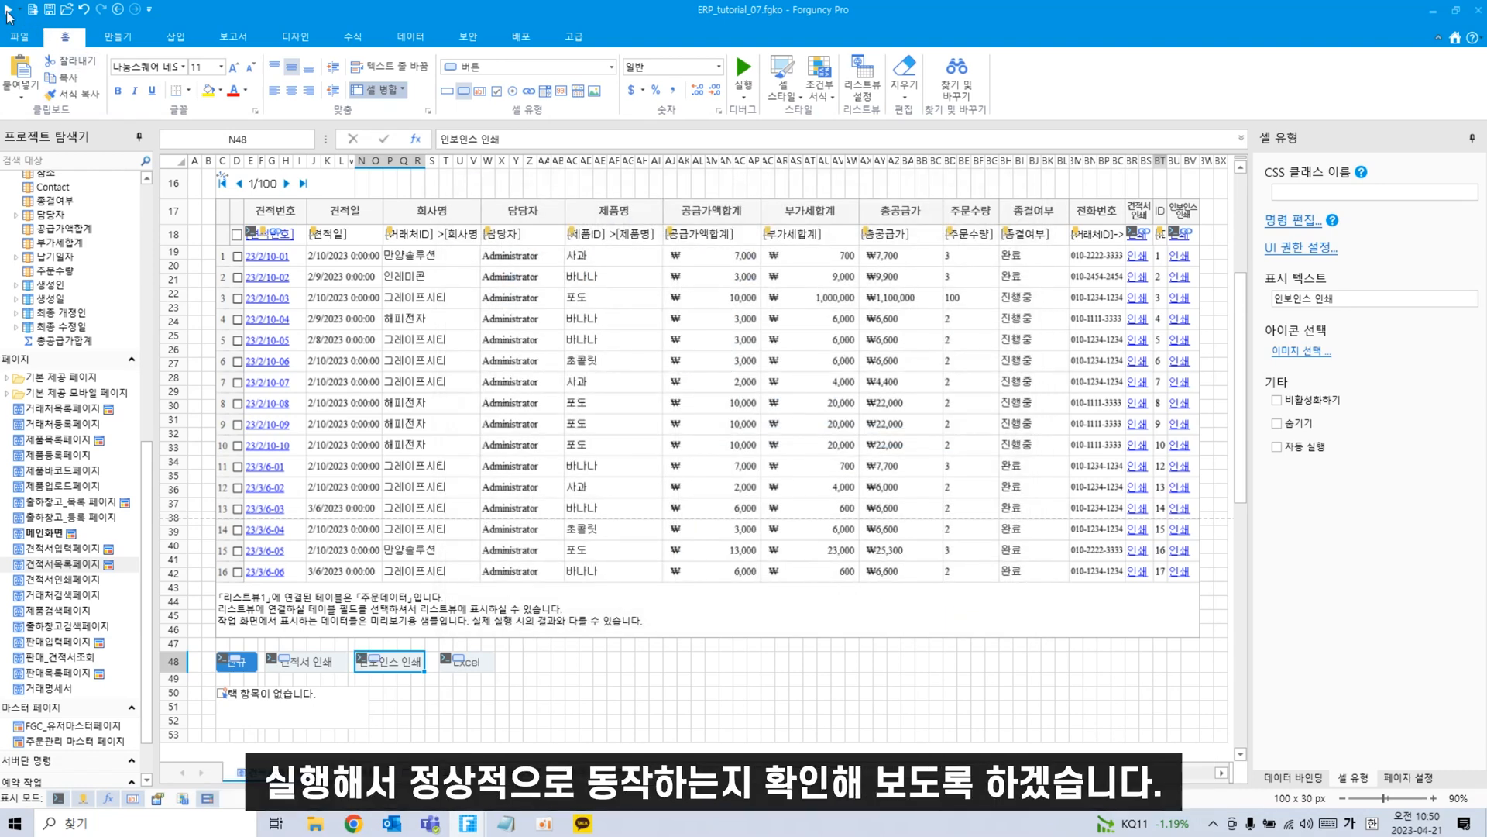
Run the app, tick quotes 1, 3 and 4 in 견적서조회, and print their invoices.
key("F5")
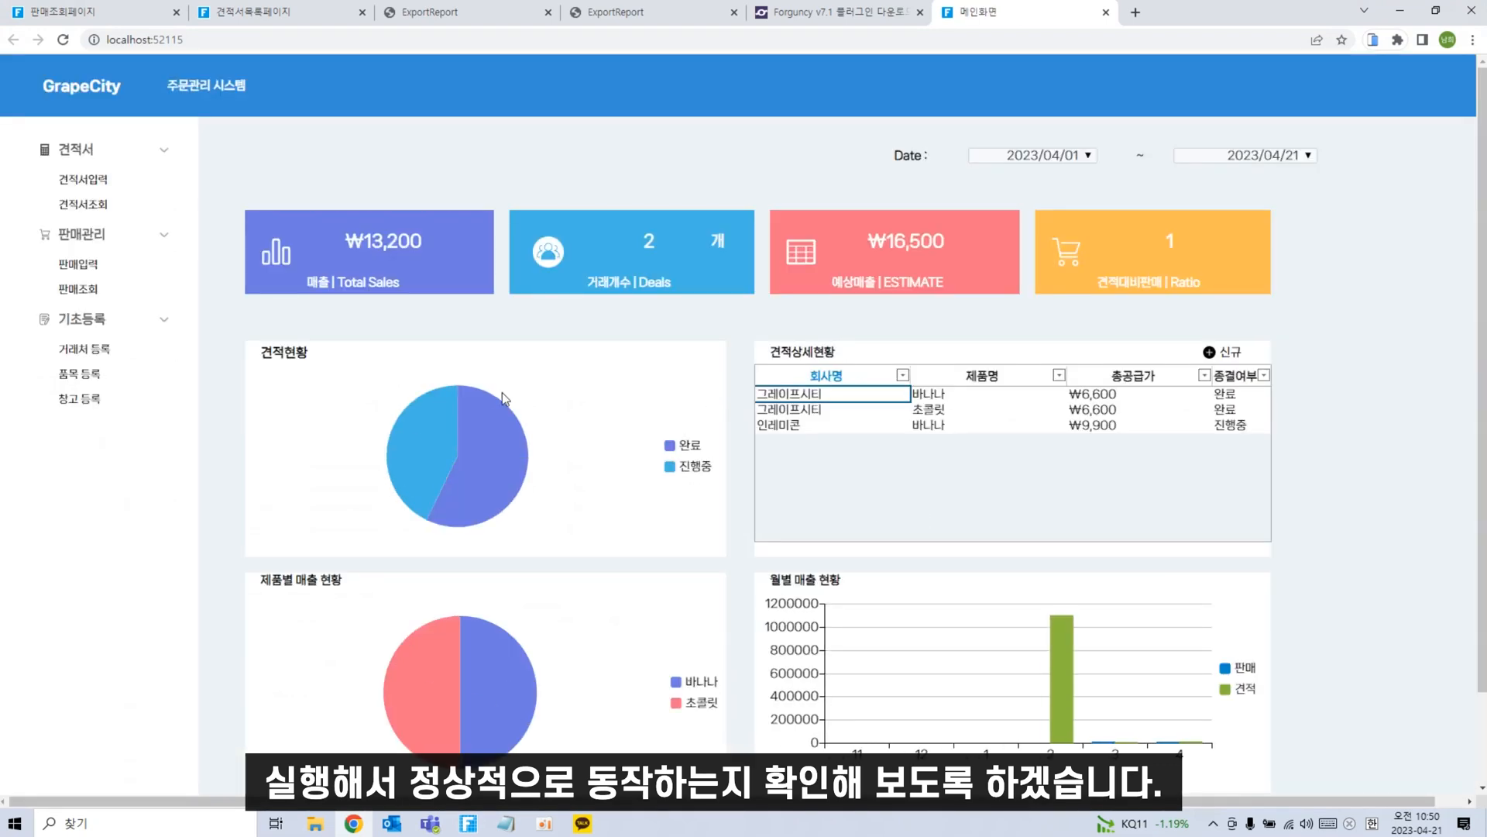
left_click(106, 204)
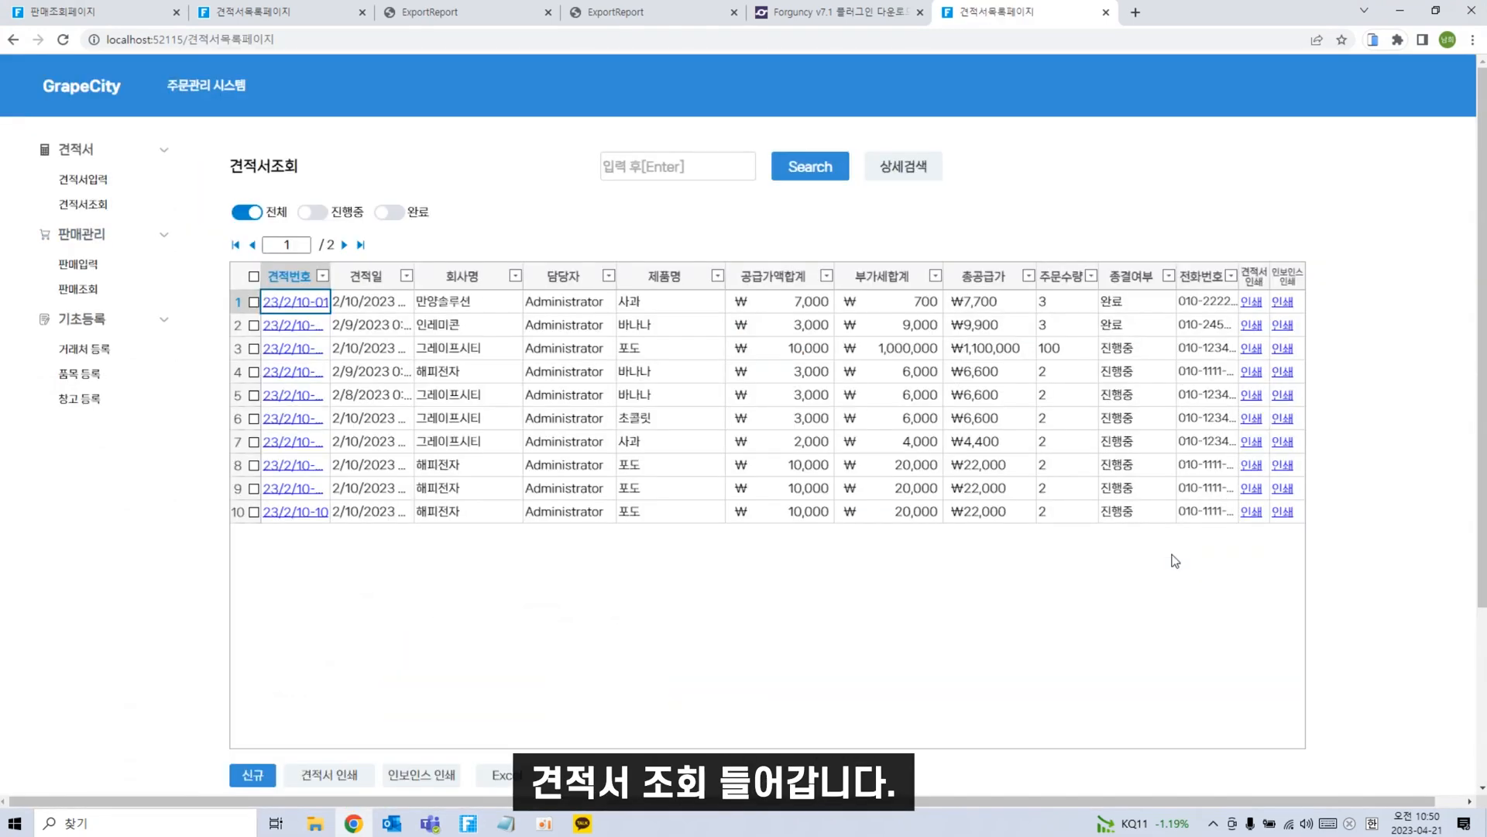
left_click(253, 301)
left_click(254, 348)
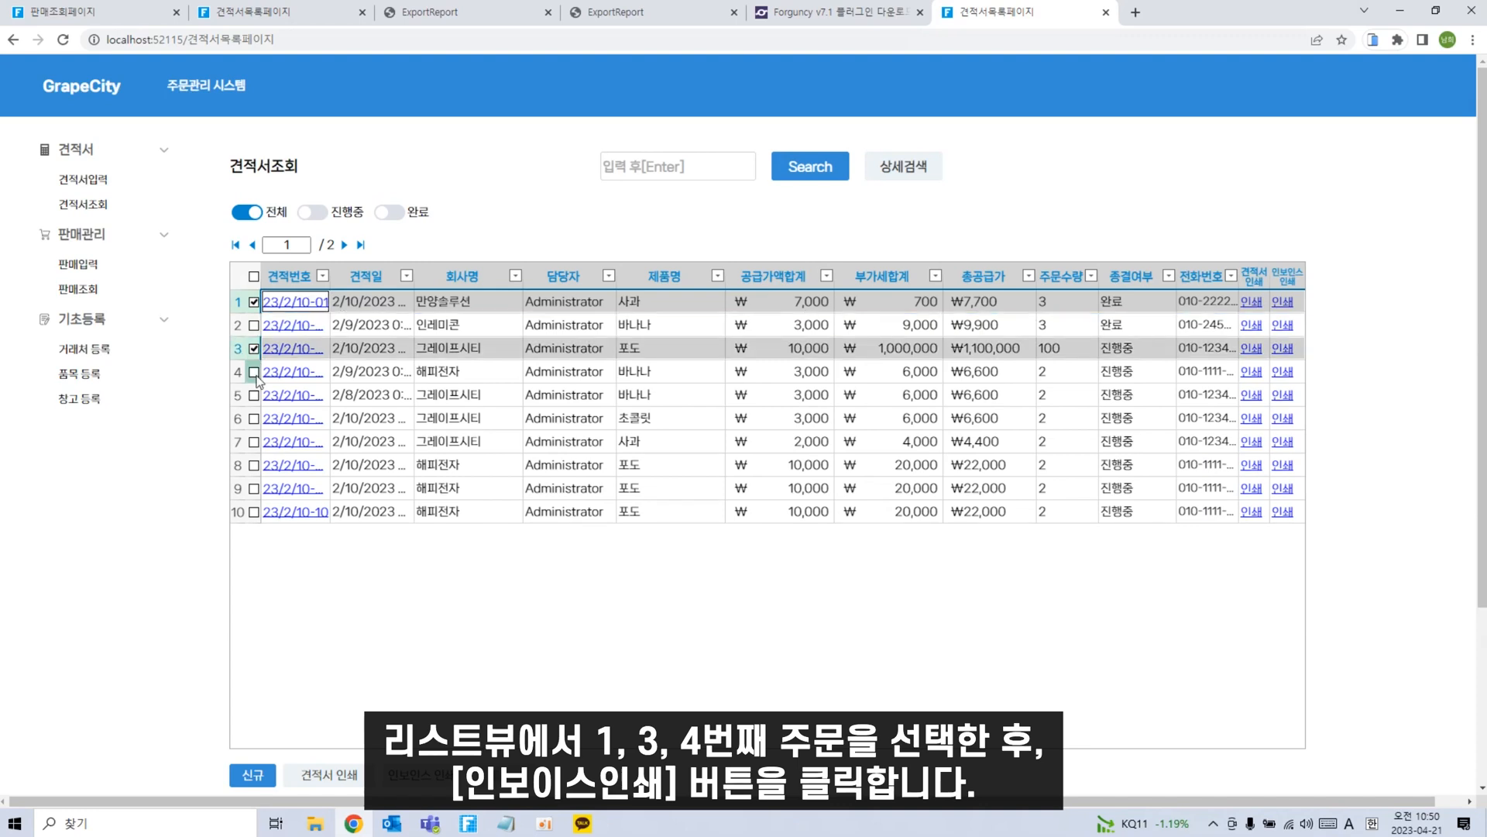
left_click(254, 373)
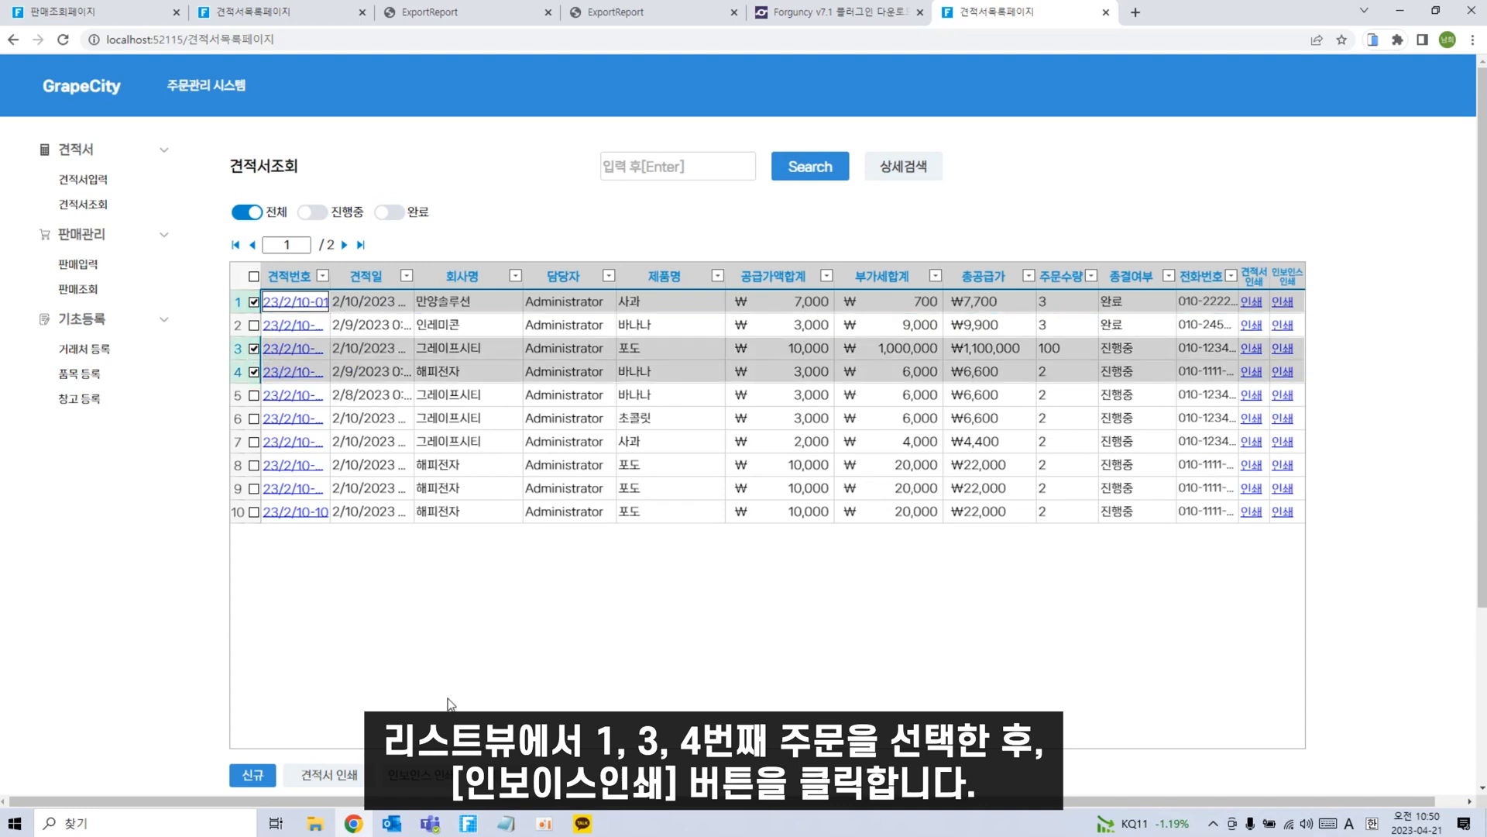
left_click(431, 781)
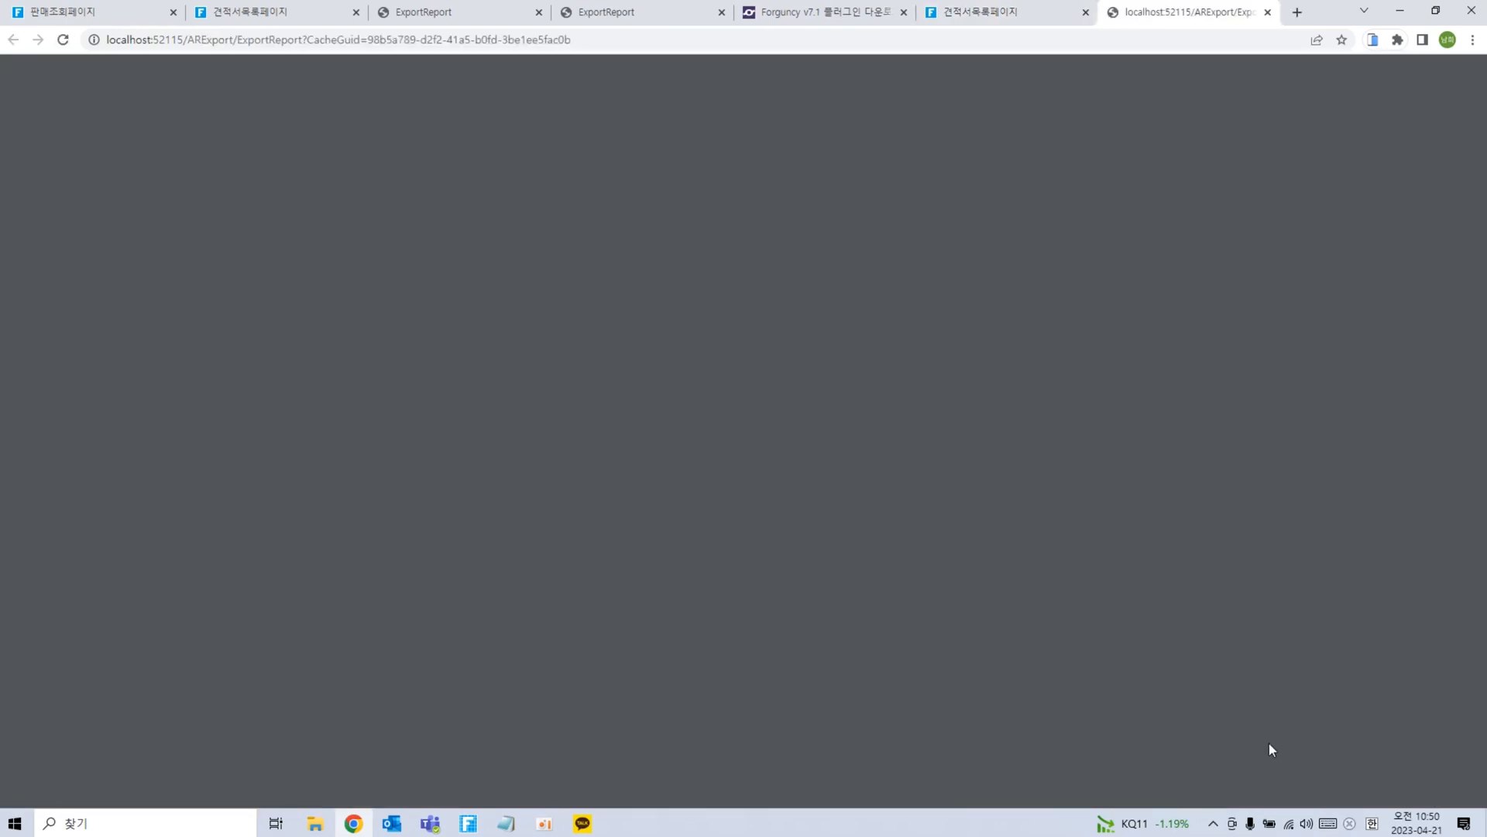
View pages 2 and 3 of the exported invoice PDF.
left_click(120, 333)
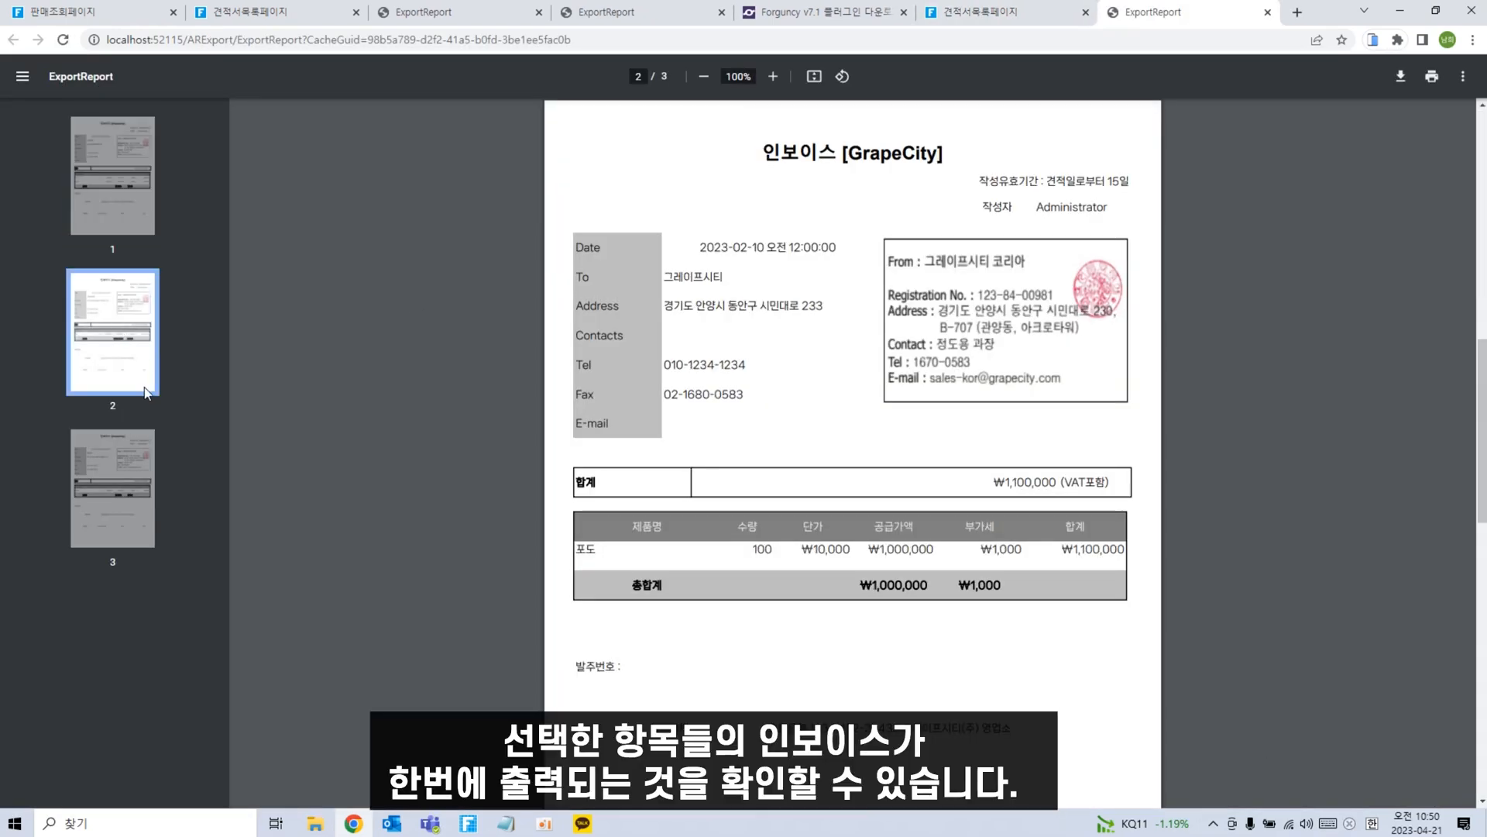
left_click(116, 489)
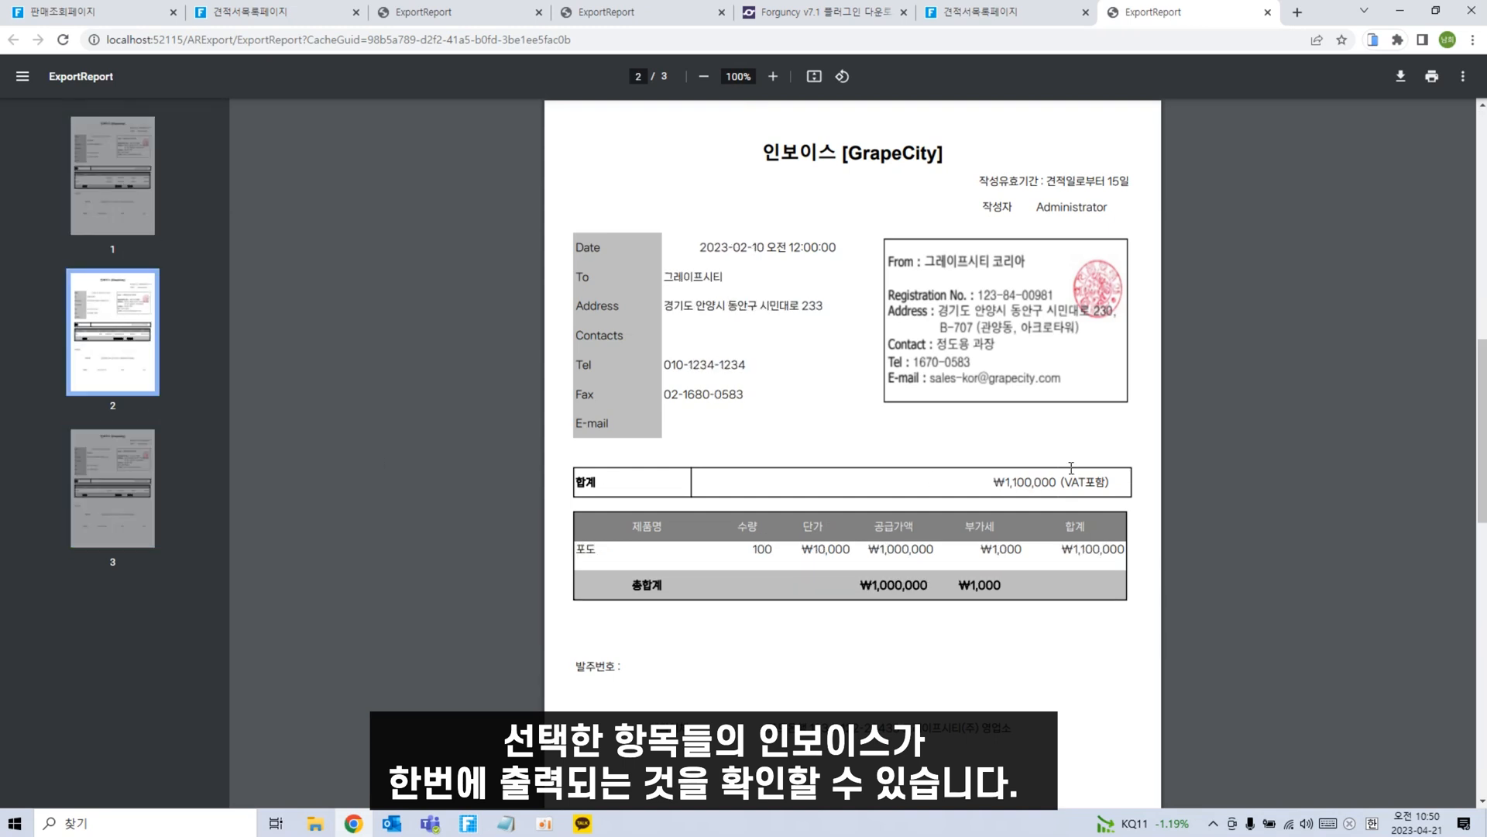
left_click(547, 824)
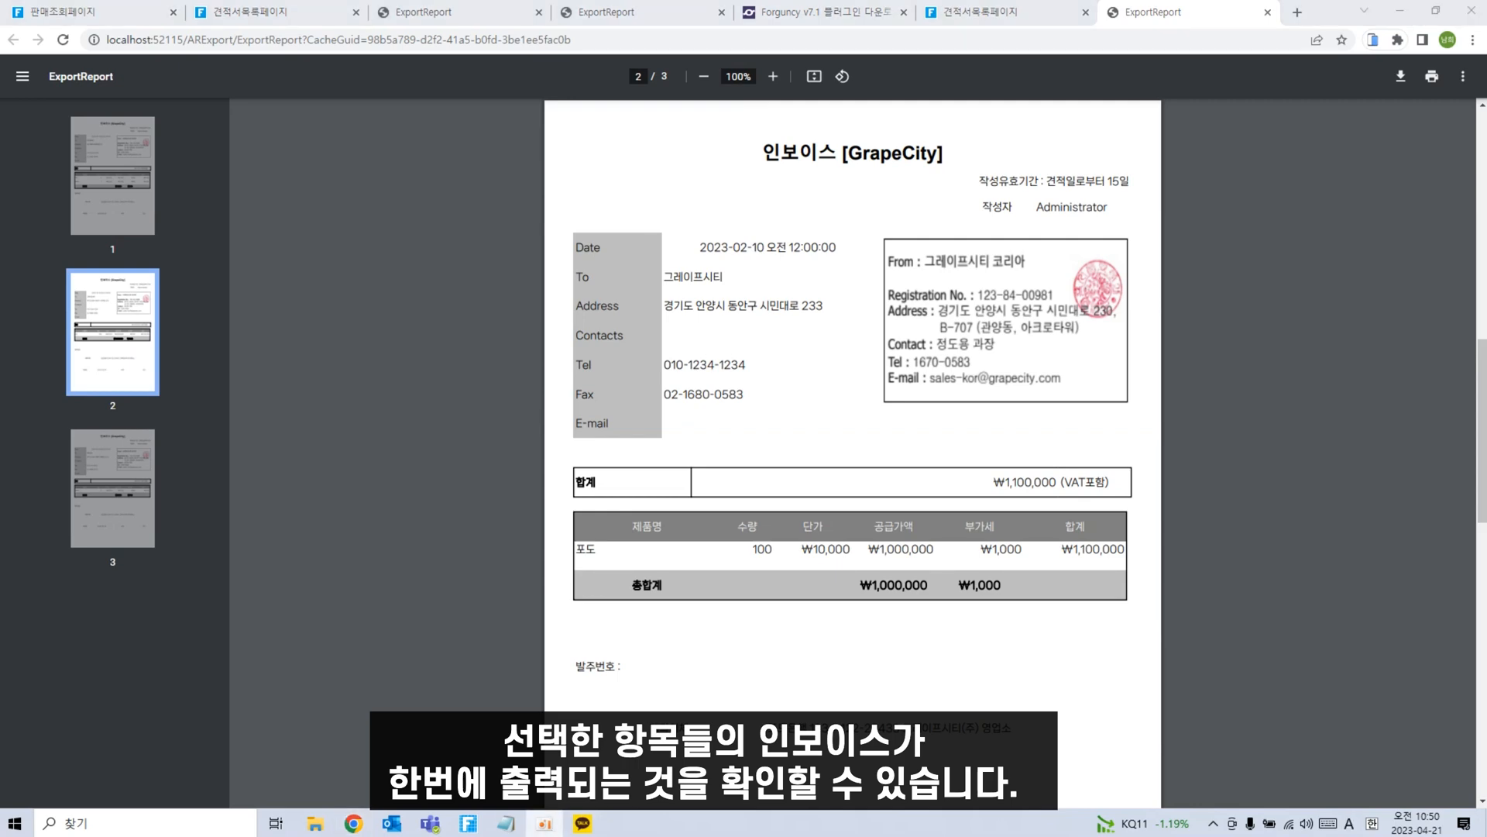